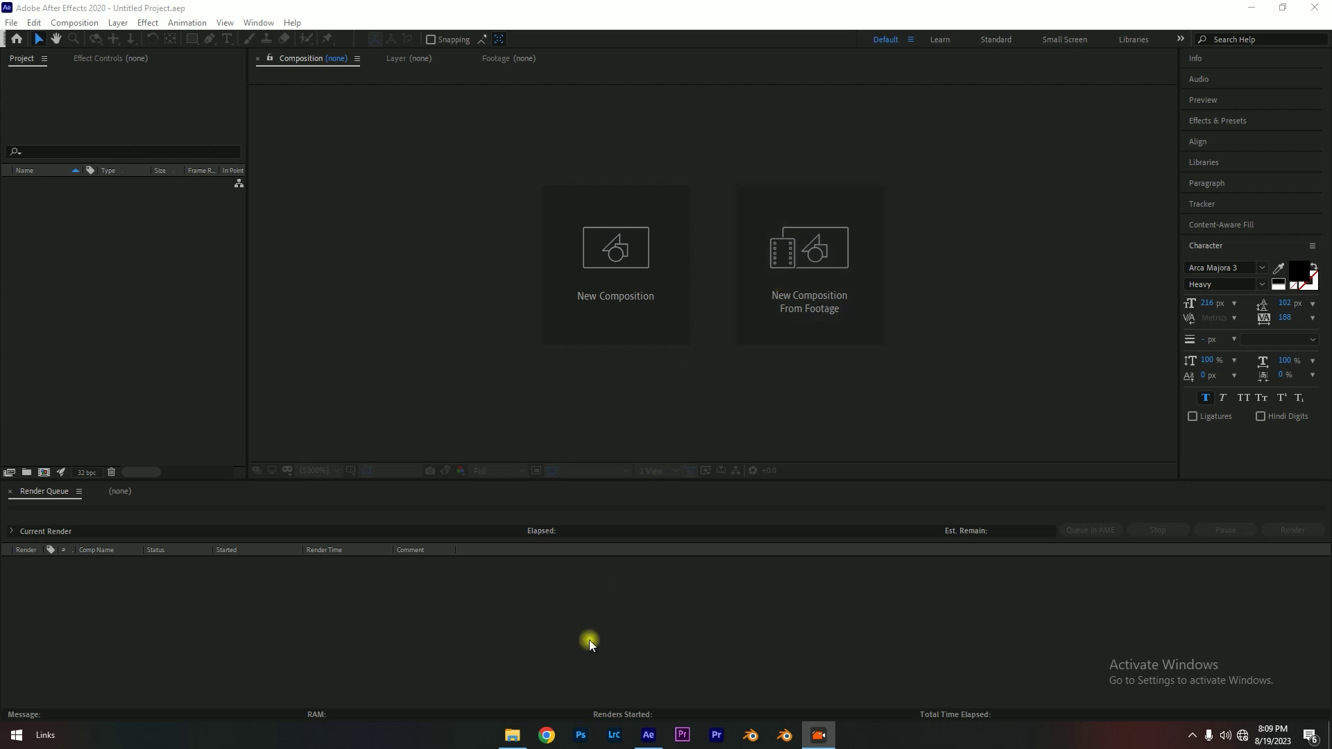
# - Open File Explorer, go up to the Gun Firing folder, and enter the Raw folder
pyautogui.click(511, 735)
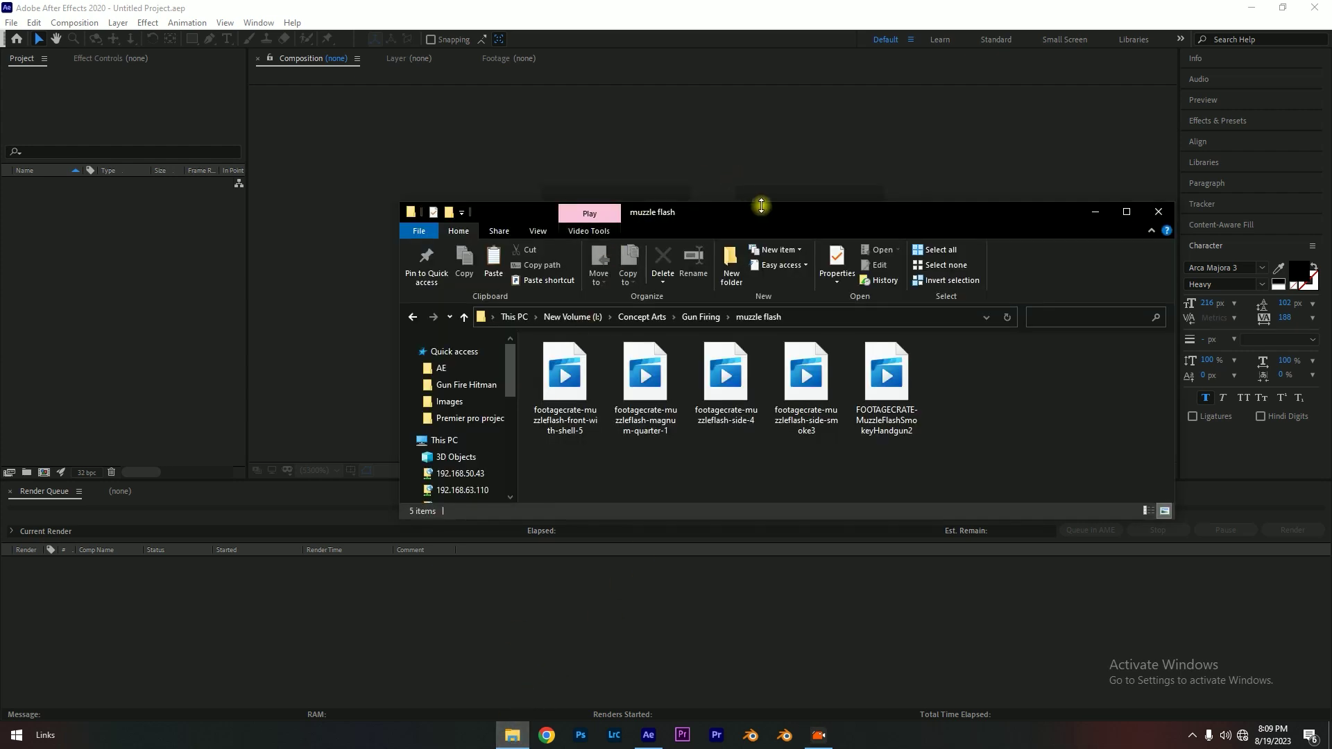
pyautogui.moveTo(761, 205)
pyautogui.mouseDown()
pyautogui.moveTo(767, 113)
pyautogui.moveTo(713, 113)
pyautogui.moveTo(726, 103)
pyautogui.moveTo(745, 139)
pyautogui.moveTo(759, 118)
pyautogui.mouseUp()
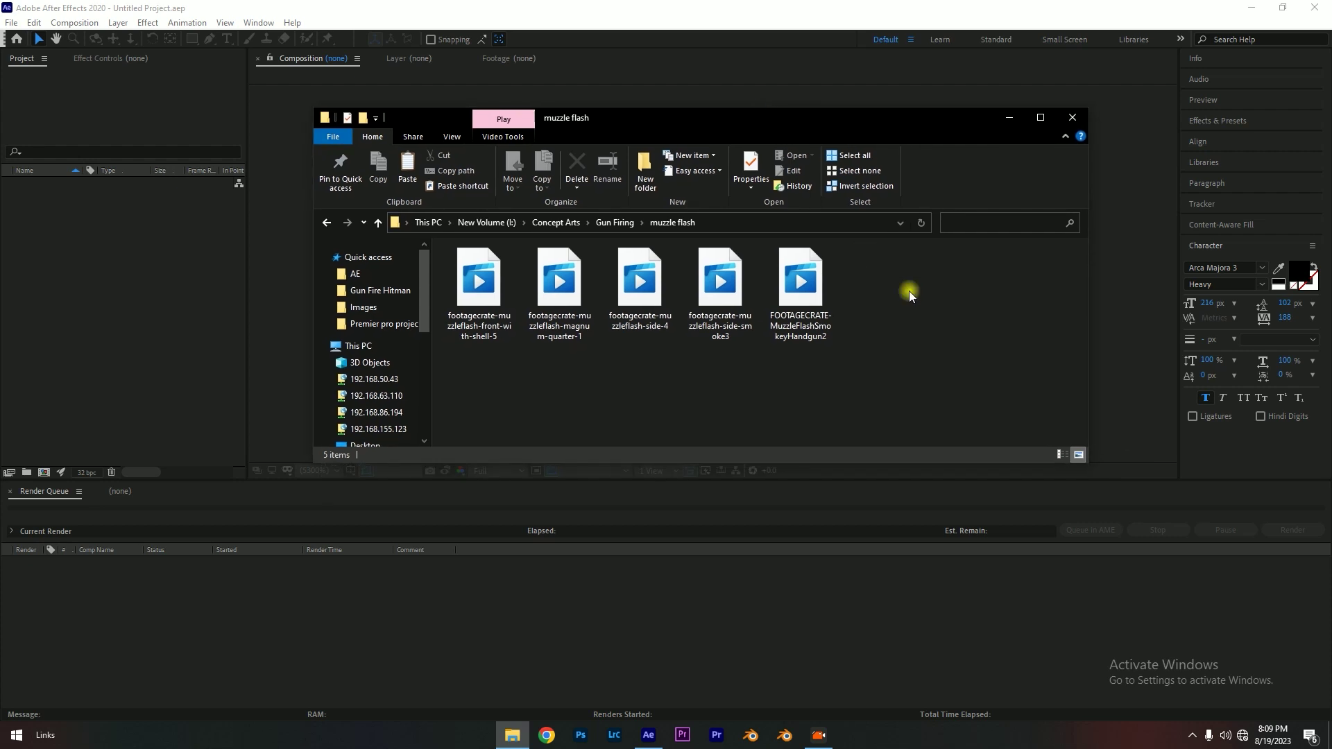
pyautogui.hotkey('alt', 'Up')
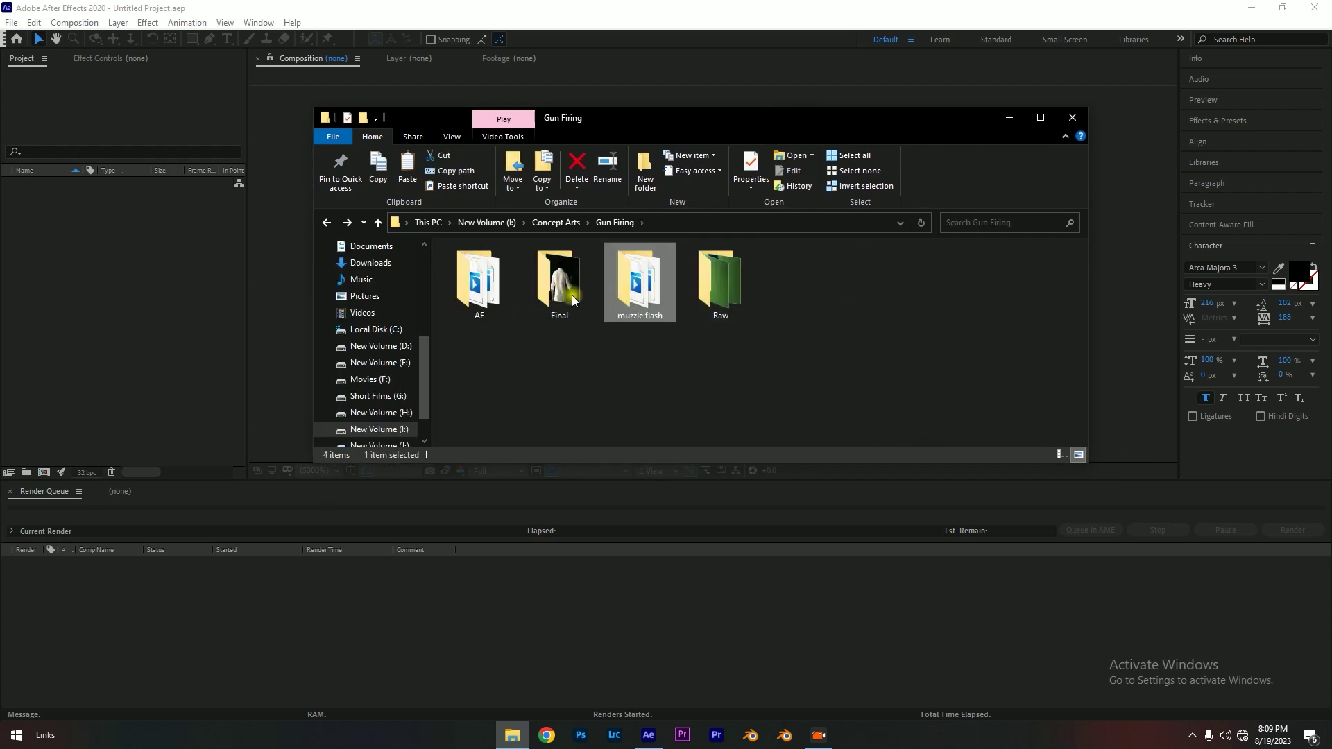
pyautogui.doubleClick(719, 282)
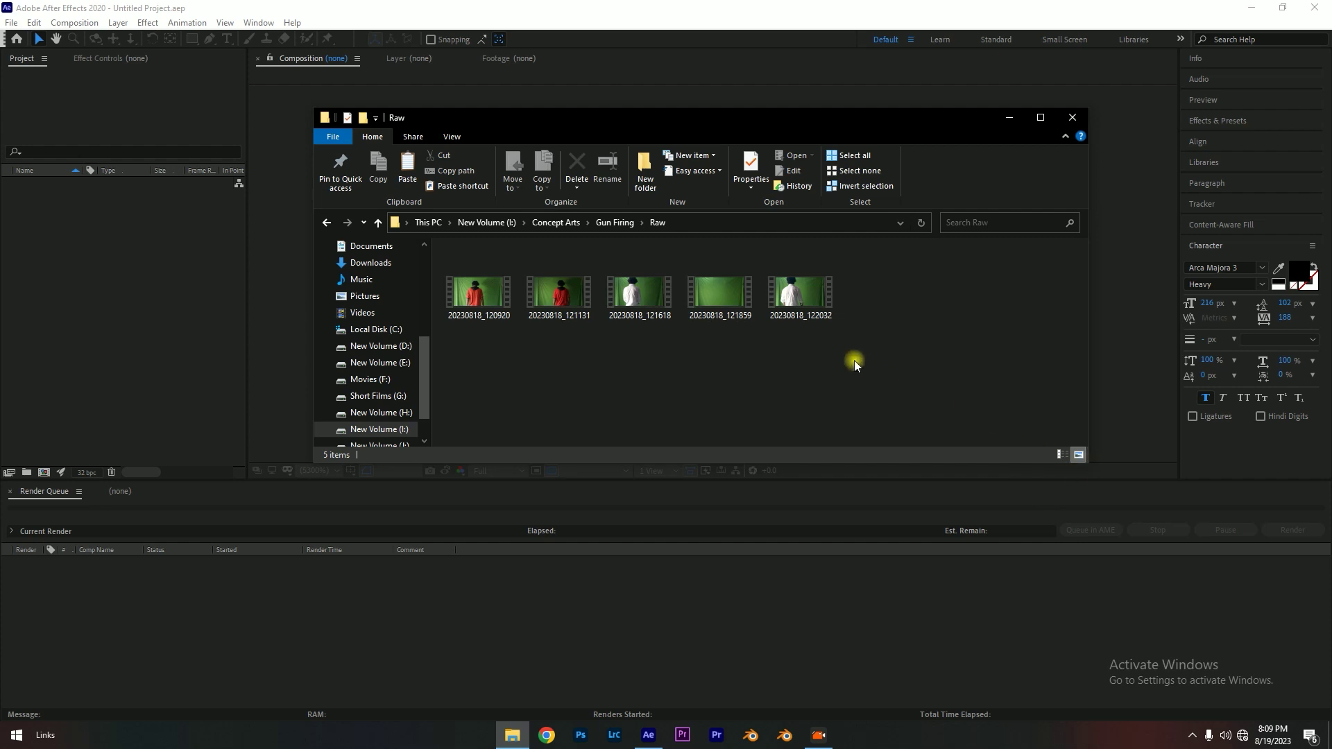
pyautogui.keyDown('ctrl'); pyautogui.scroll(1, 852, 357); pyautogui.keyUp('ctrl')
pyautogui.keyDown('ctrl'); pyautogui.scroll(1, 851, 357); pyautogui.keyUp('ctrl')
pyautogui.keyDown('ctrl'); pyautogui.scroll(1, 852, 358); pyautogui.keyUp('ctrl')
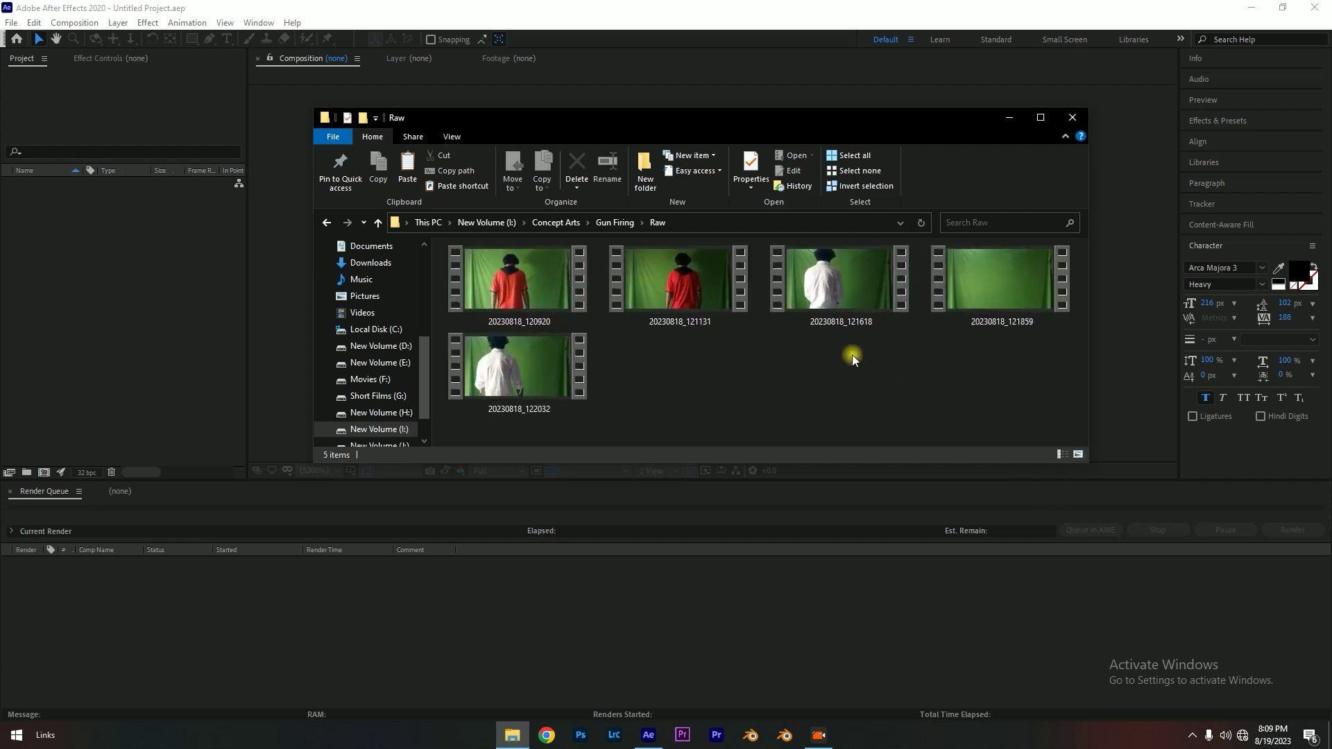
pyautogui.keyDown('ctrl'); pyautogui.scroll(1, 852, 358); pyautogui.keyUp('ctrl')
pyautogui.keyDown('ctrl'); pyautogui.scroll(-1, 851, 355); pyautogui.keyUp('ctrl')
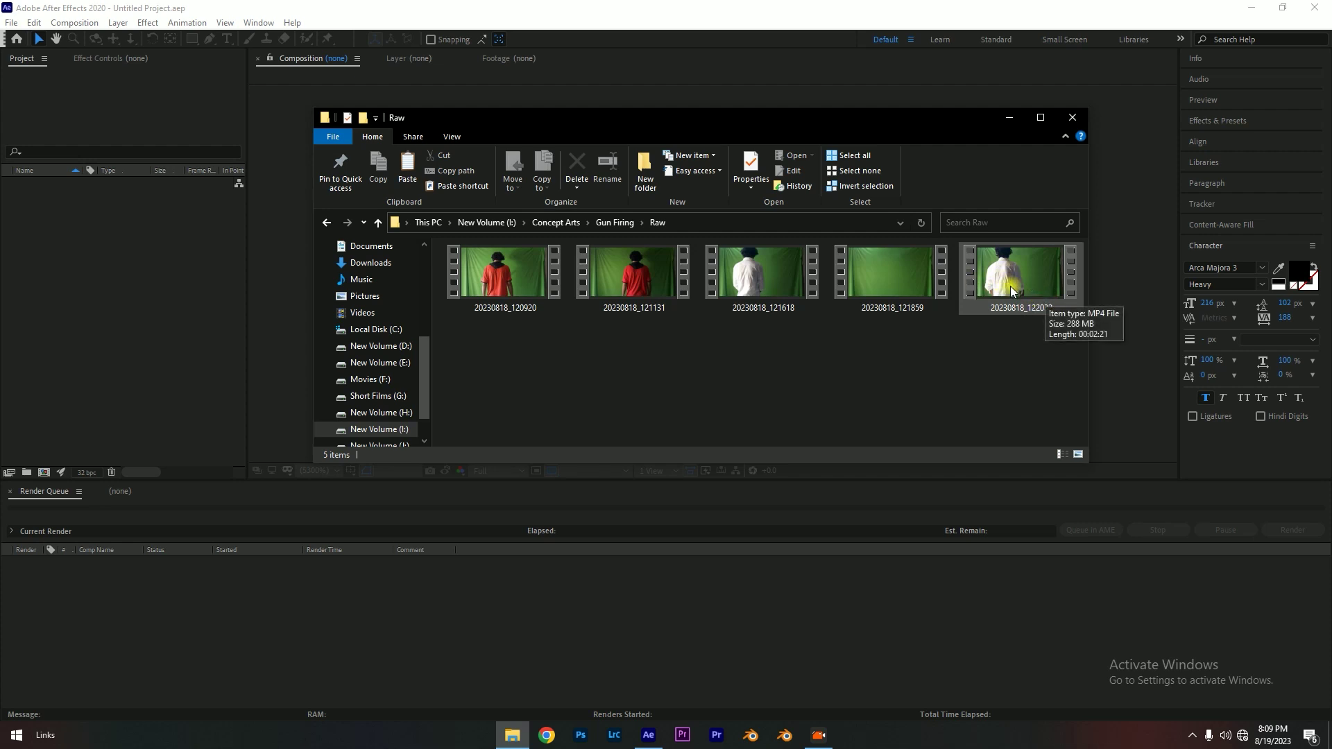
# - Sort the five green-screen clips in descending order, starting with 20230818_122032
pyautogui.rightClick(817, 350)
pyautogui.moveTo(898, 372)
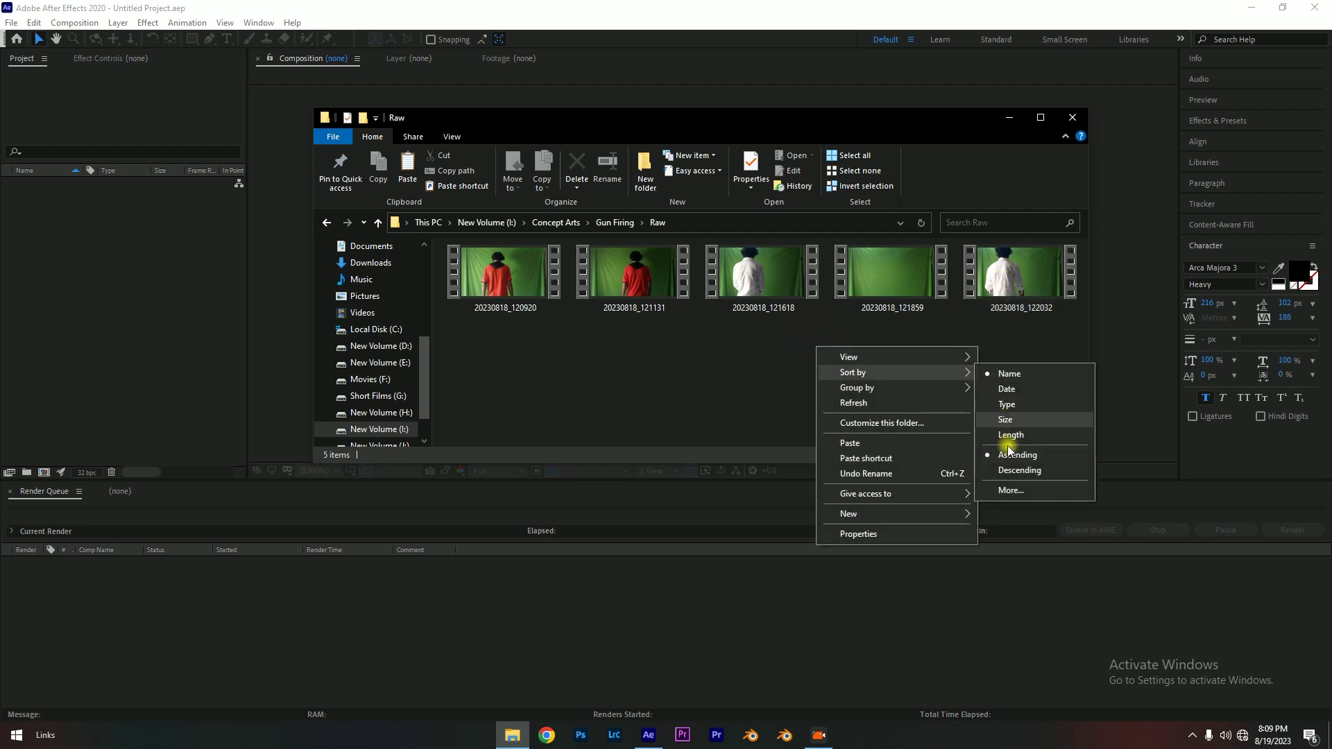
pyautogui.click(1019, 469)
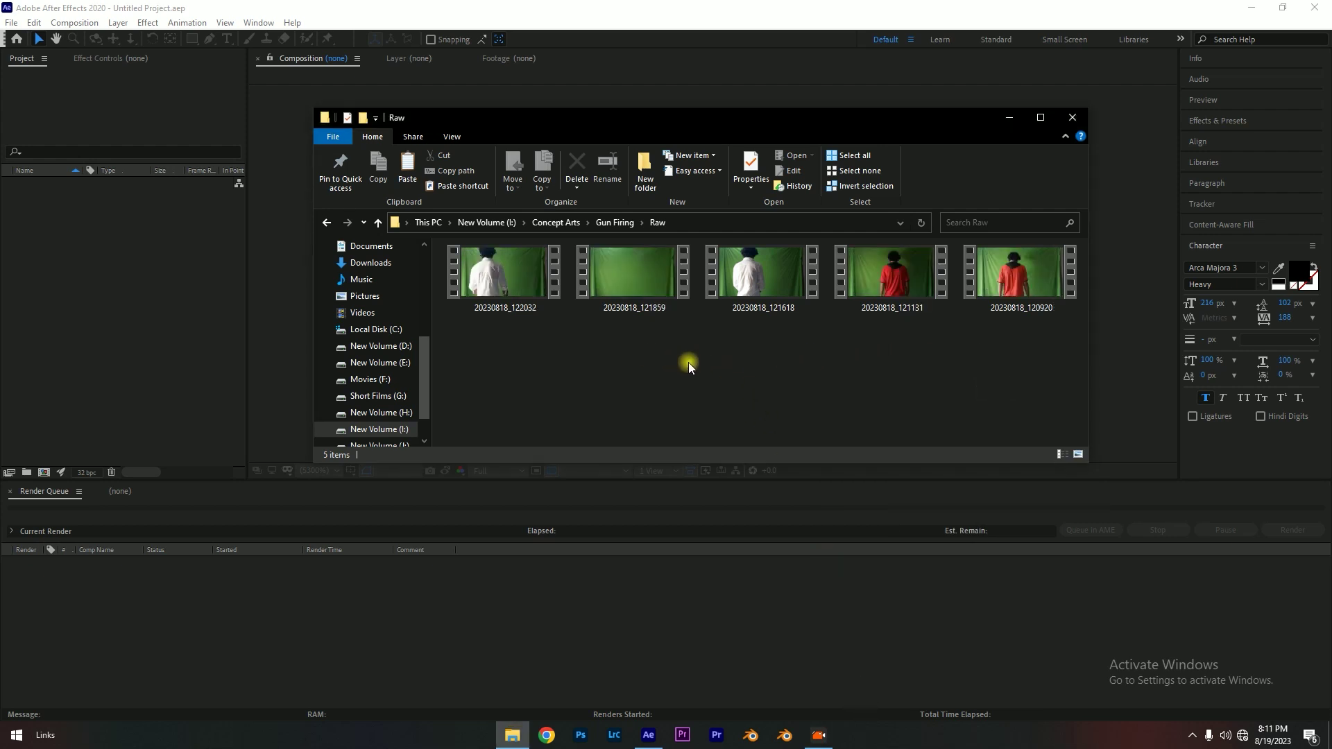
pyautogui.doubleClick(510, 277)
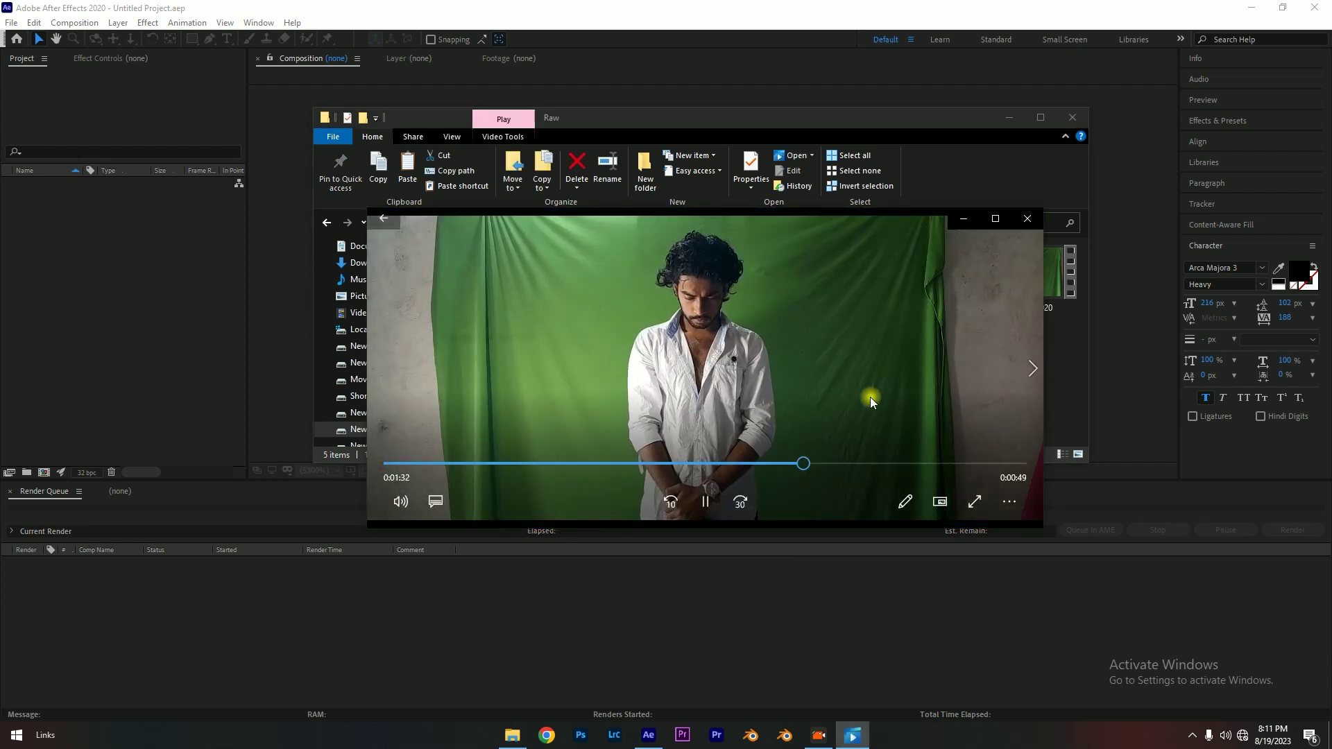
pyautogui.moveTo(800, 461)
pyautogui.mouseDown()
pyautogui.moveTo(737, 467)
pyautogui.moveTo(809, 467)
pyautogui.mouseUp()
pyautogui.click(1026, 219)
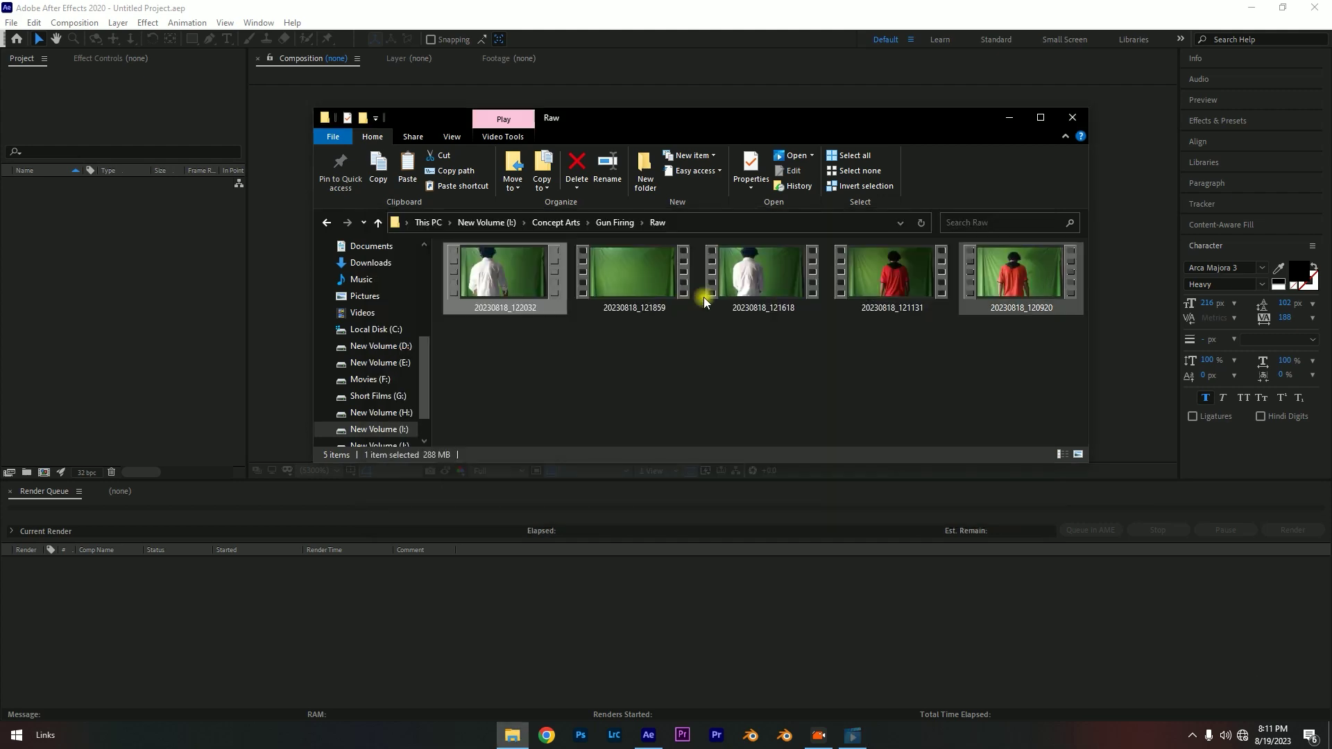
pyautogui.doubleClick(610, 273)
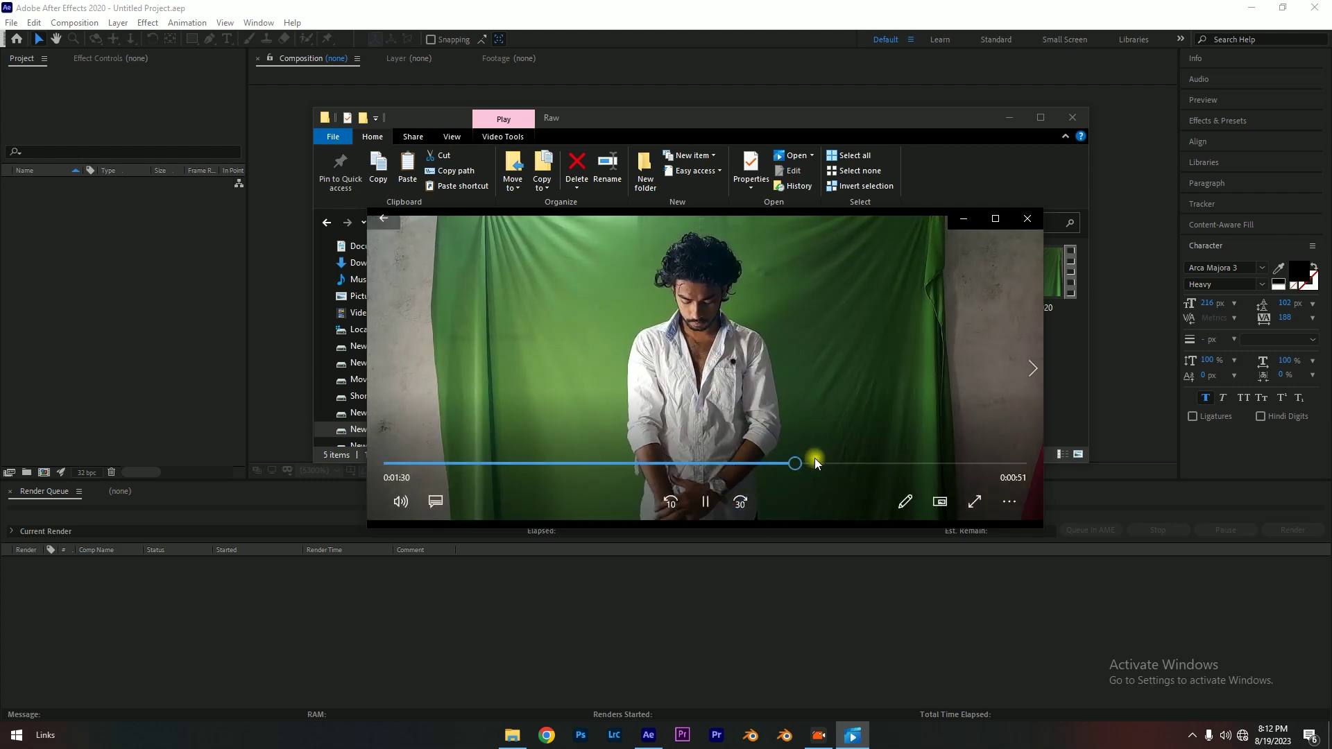
pyautogui.moveTo(814, 462); pyautogui.dragTo(862, 463)
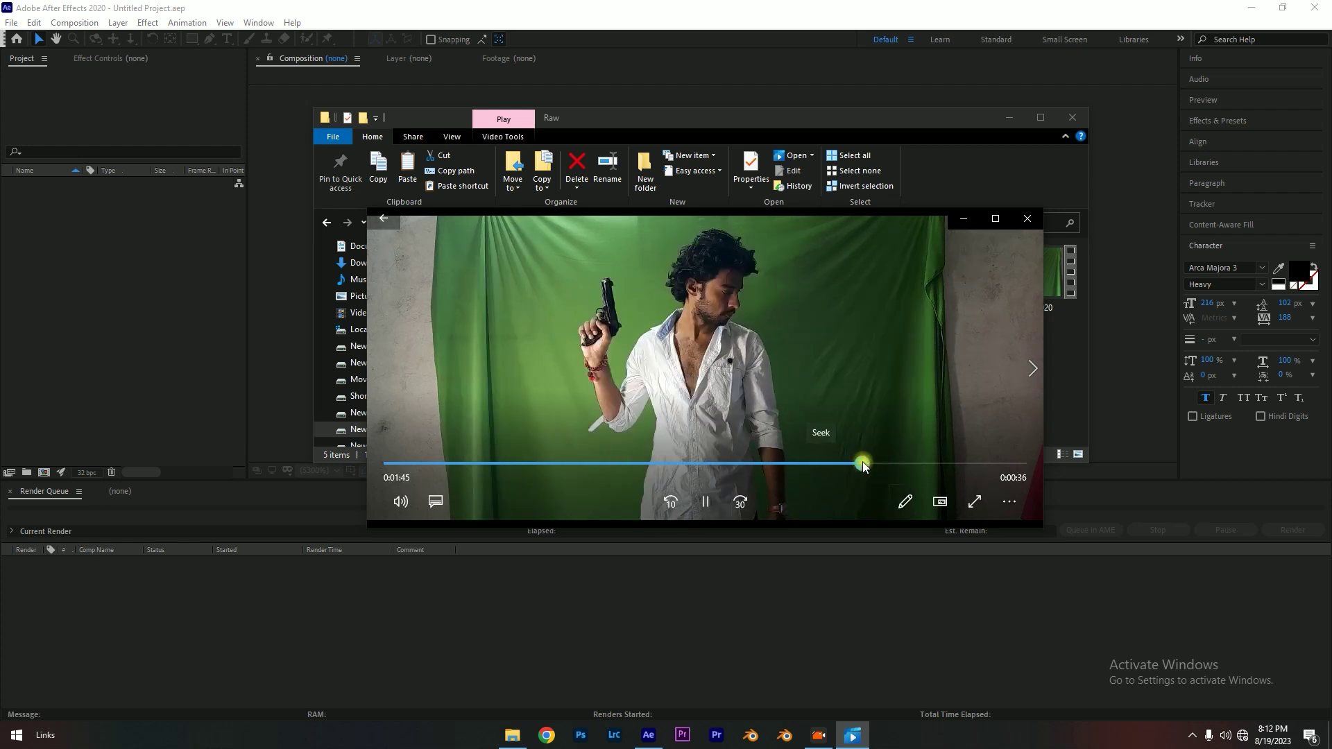
pyautogui.click(1024, 221)
pyautogui.click(513, 734)
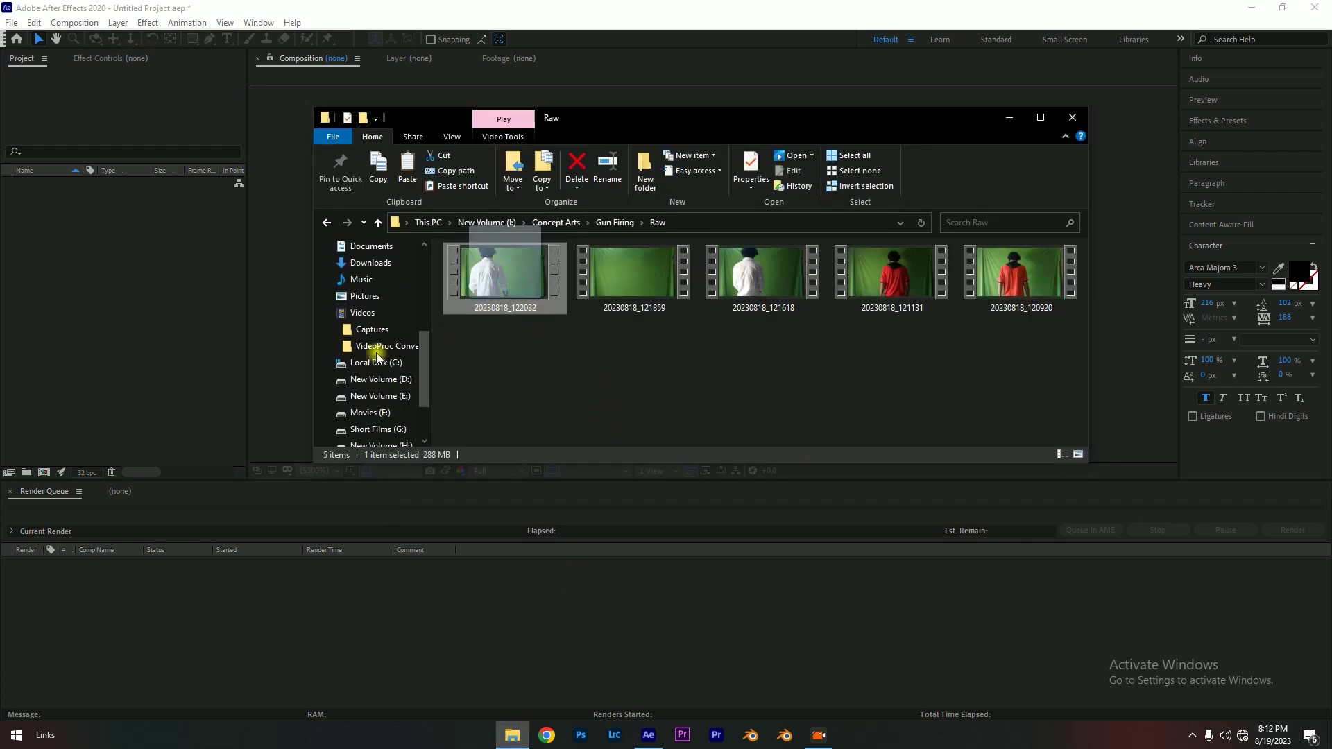
# - Import the clip as 'sunny raw' and drop it on New Composition to make 'sunny raw 2'
pyautogui.moveTo(376, 352); pyautogui.dragTo(104, 281)
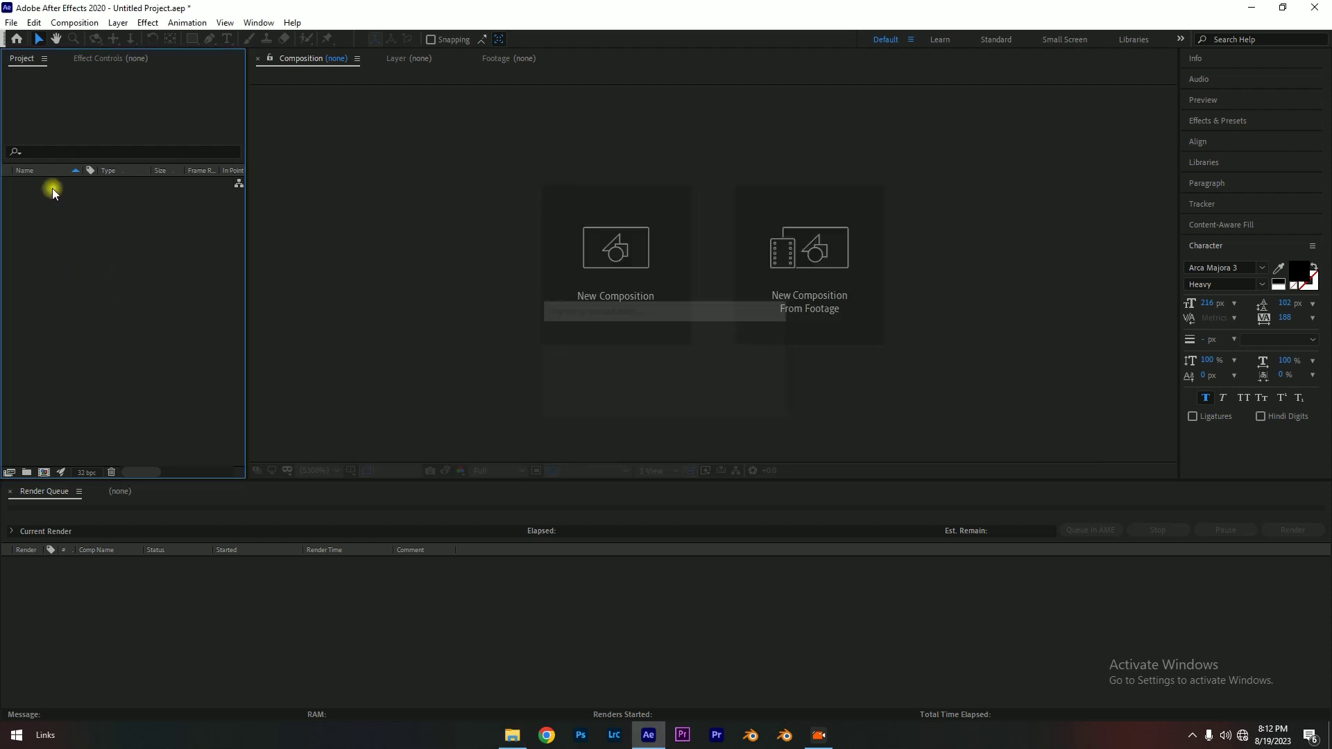
pyautogui.press('Return')
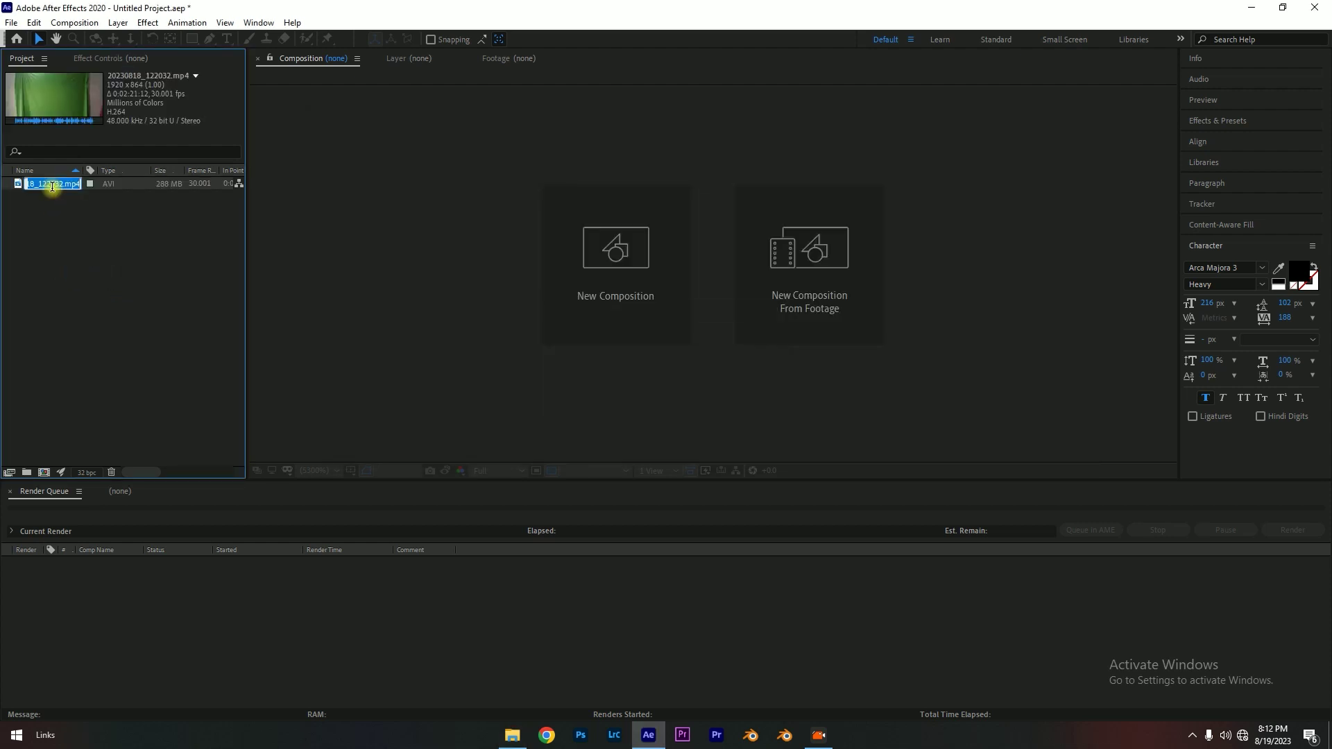
pyautogui.write('sunny')
pyautogui.write(' raw')
pyautogui.click(52, 187)
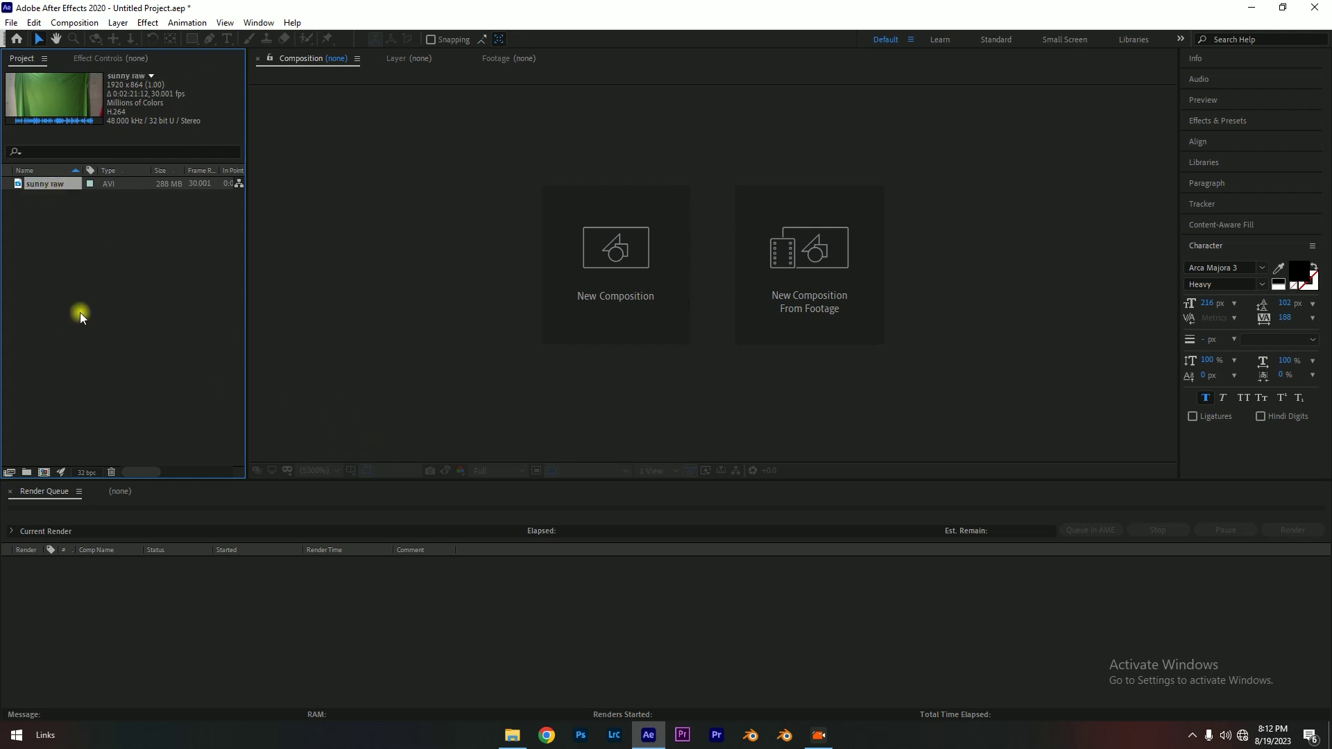
pyautogui.click(62, 299)
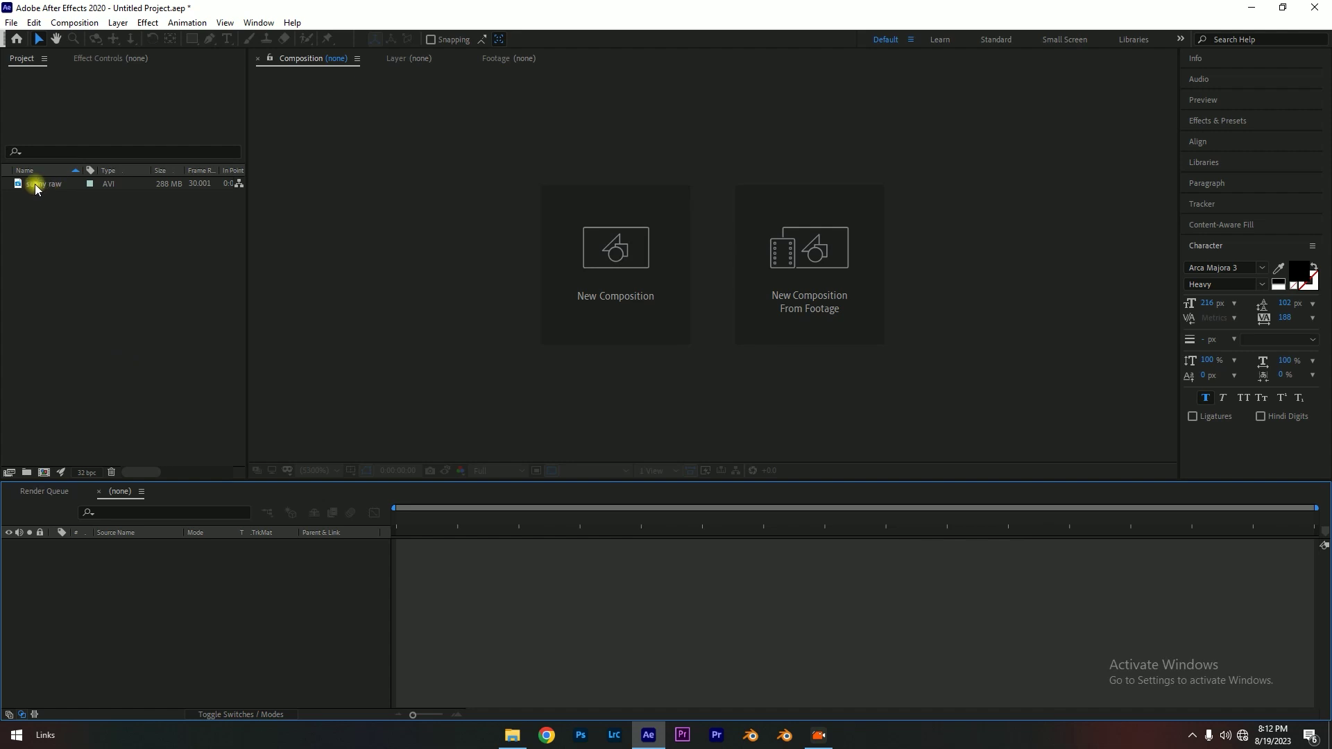
pyautogui.moveTo(40, 185); pyautogui.dragTo(44, 471)
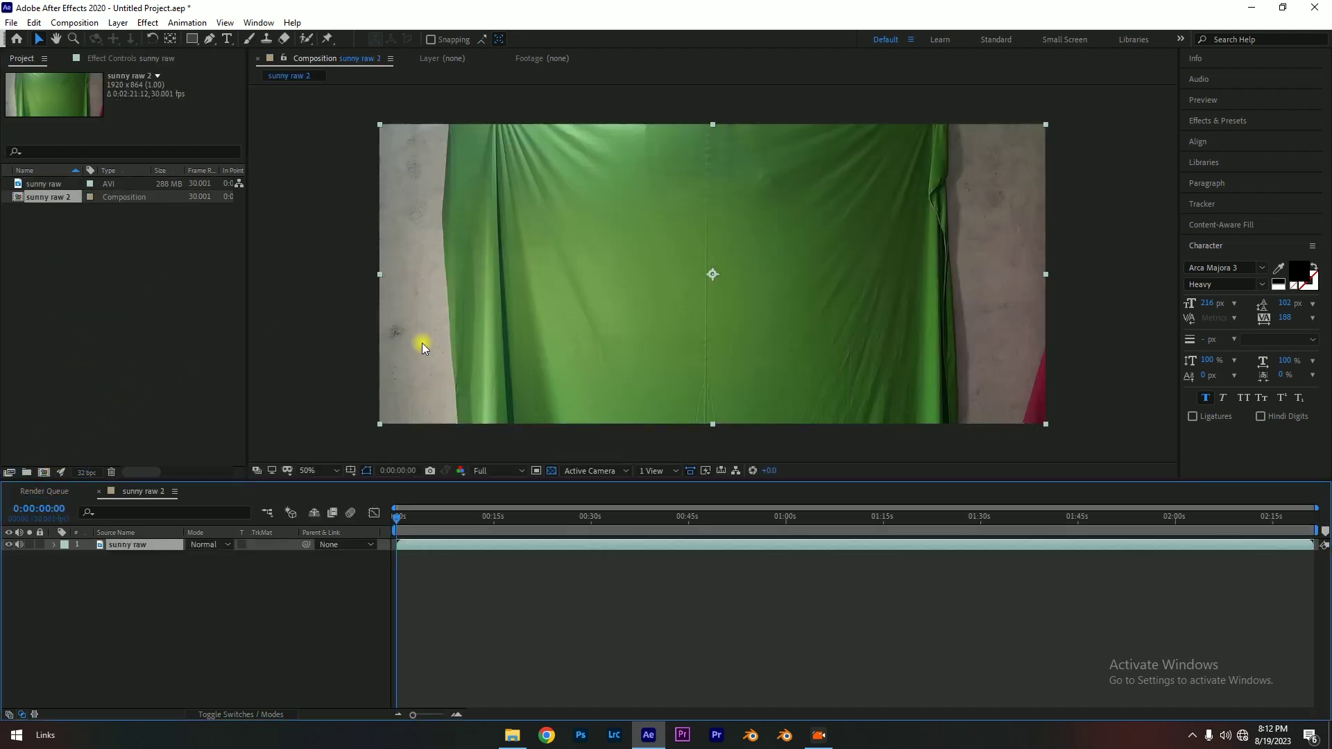
# - Save the project as 'sunny gun firing.aep' in D:\After effect\Gun Fire Hitman
pyautogui.click(307, 610)
pyautogui.hotkey('ctrl', 's')
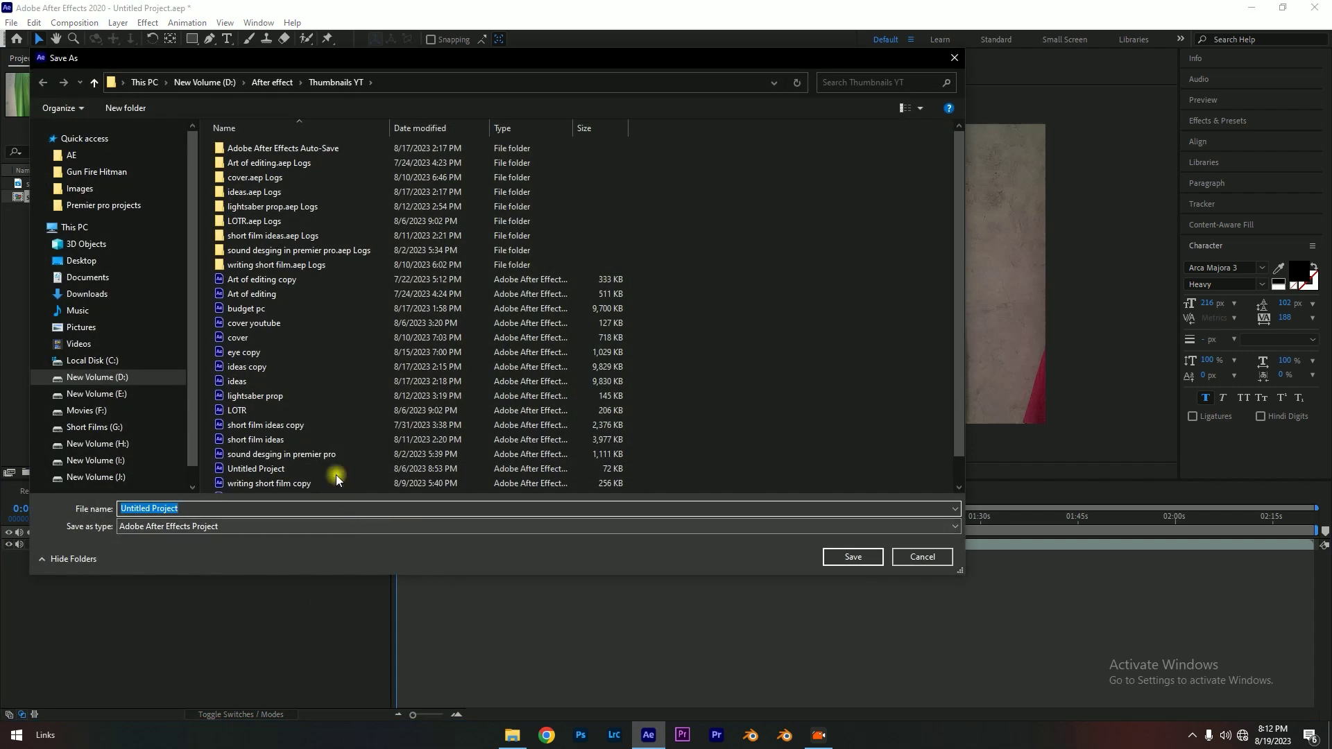
pyautogui.hotkey('alt', 'Up')
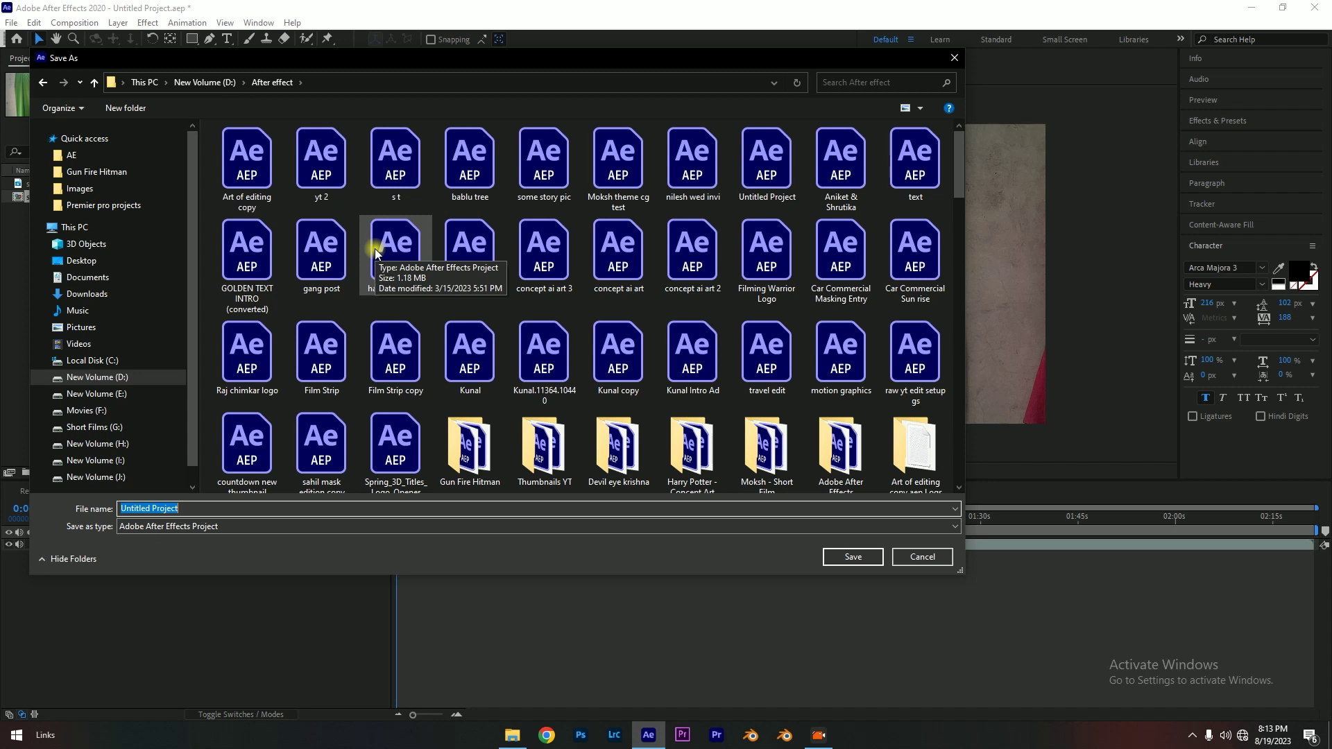
pyautogui.doubleClick(478, 449)
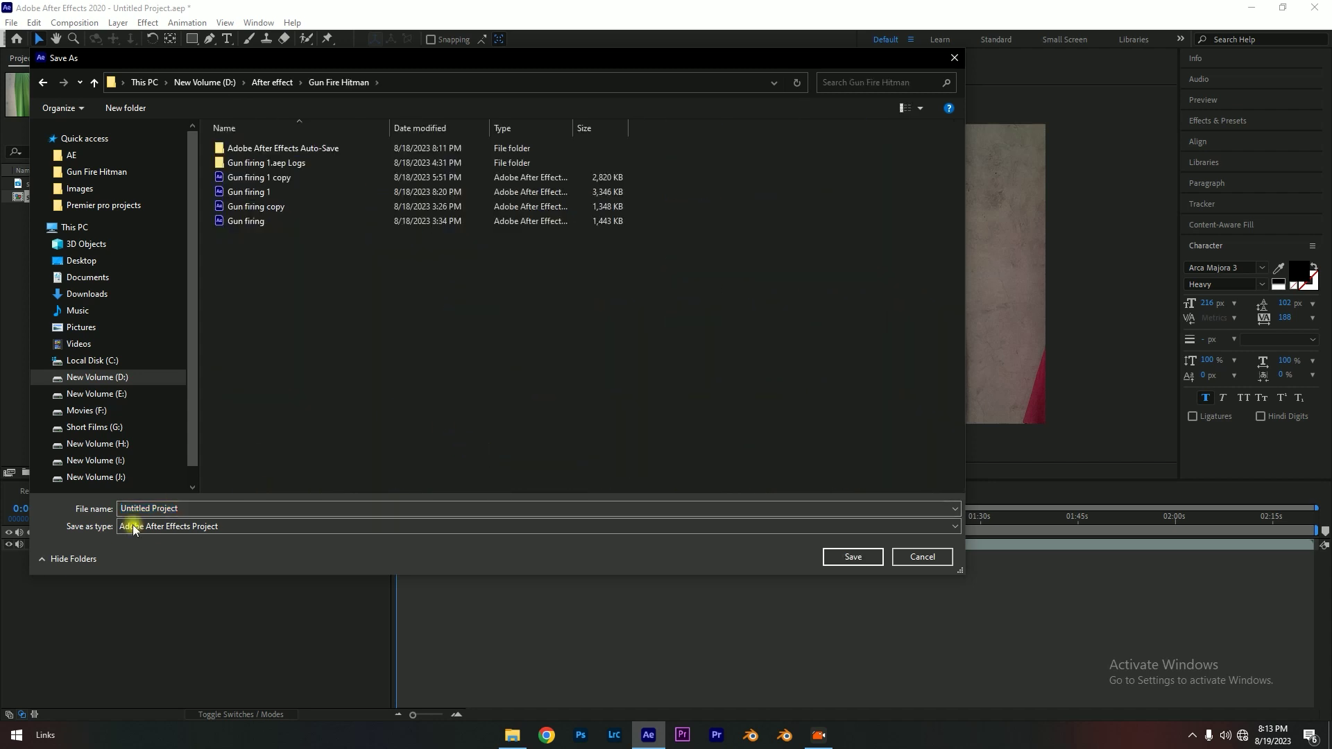
pyautogui.click(213, 510)
pyautogui.write('su')
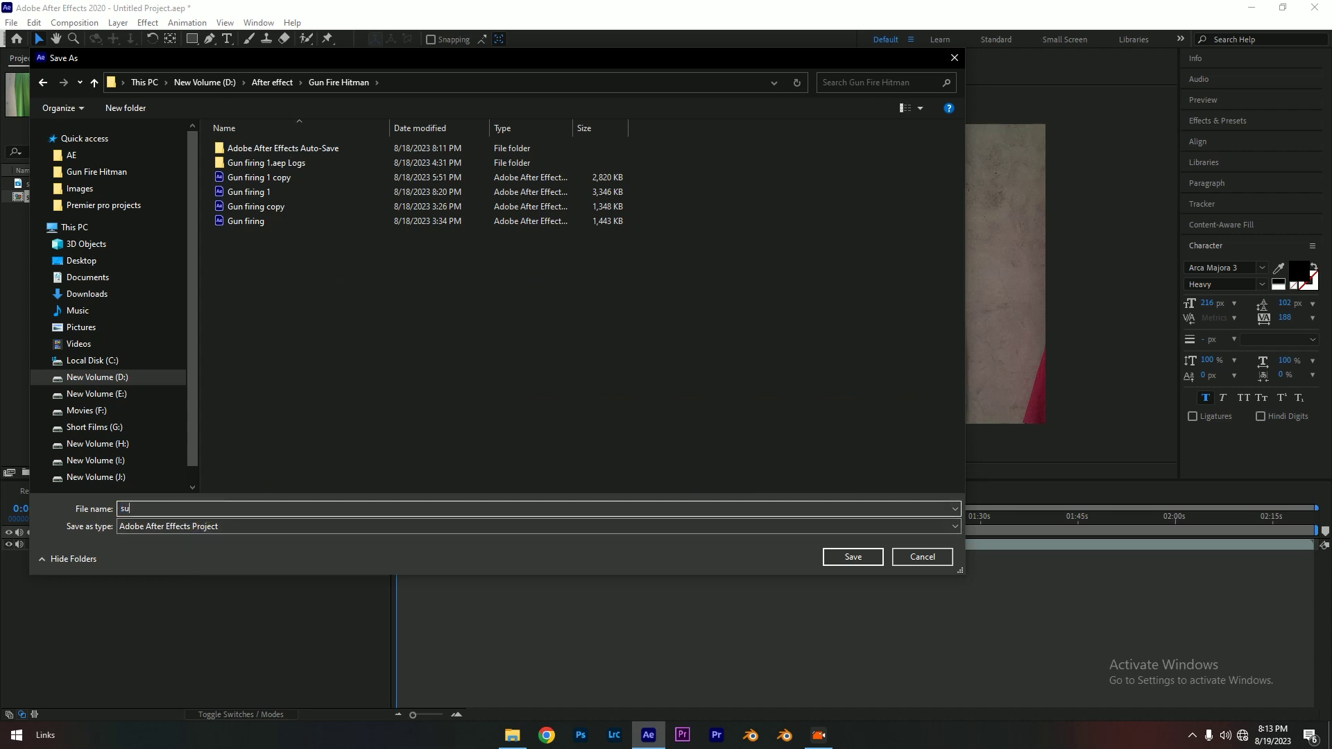
pyautogui.write('nny gu')
pyautogui.write('n fur')
pyautogui.press('BackSpace')
pyautogui.press('BackSpace')
pyautogui.write('ring')
pyautogui.press('Return')
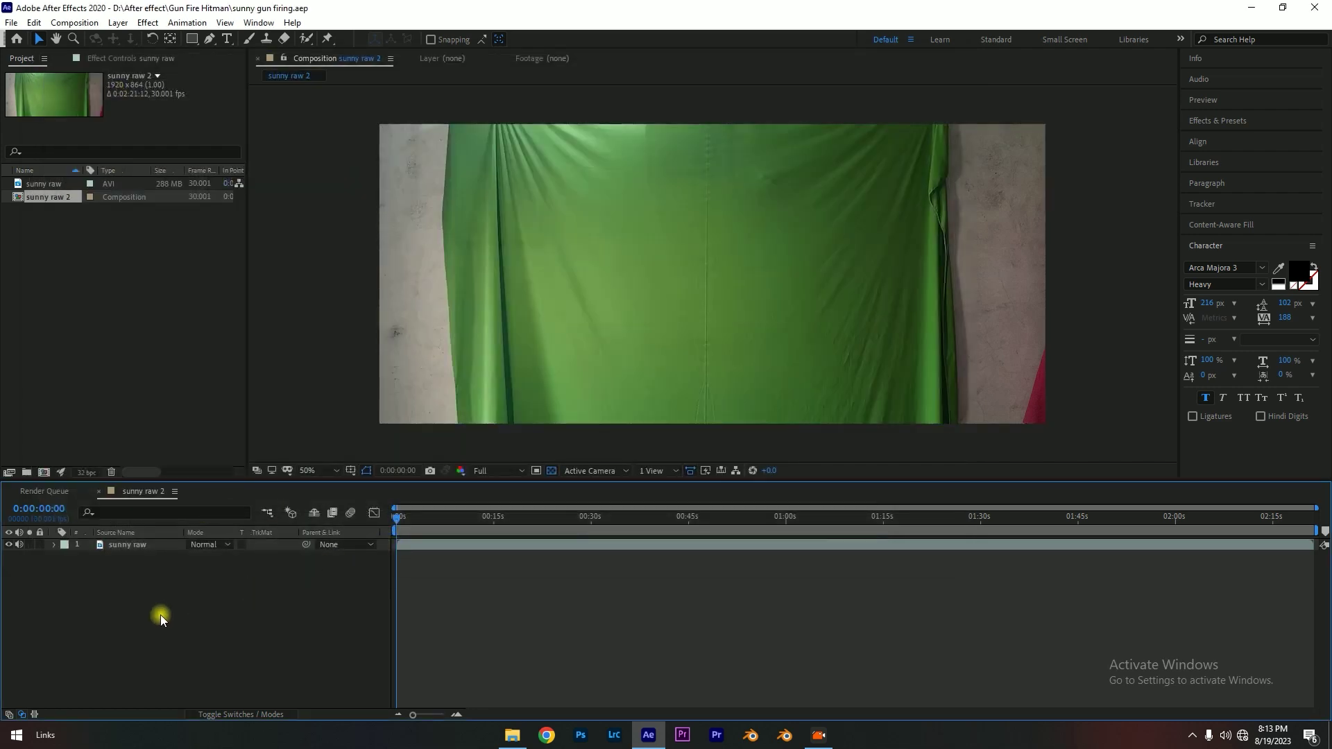
# - Mute the sunny raw layer's audio and move the playhead to about 0:01:33
pyautogui.click(18, 544)
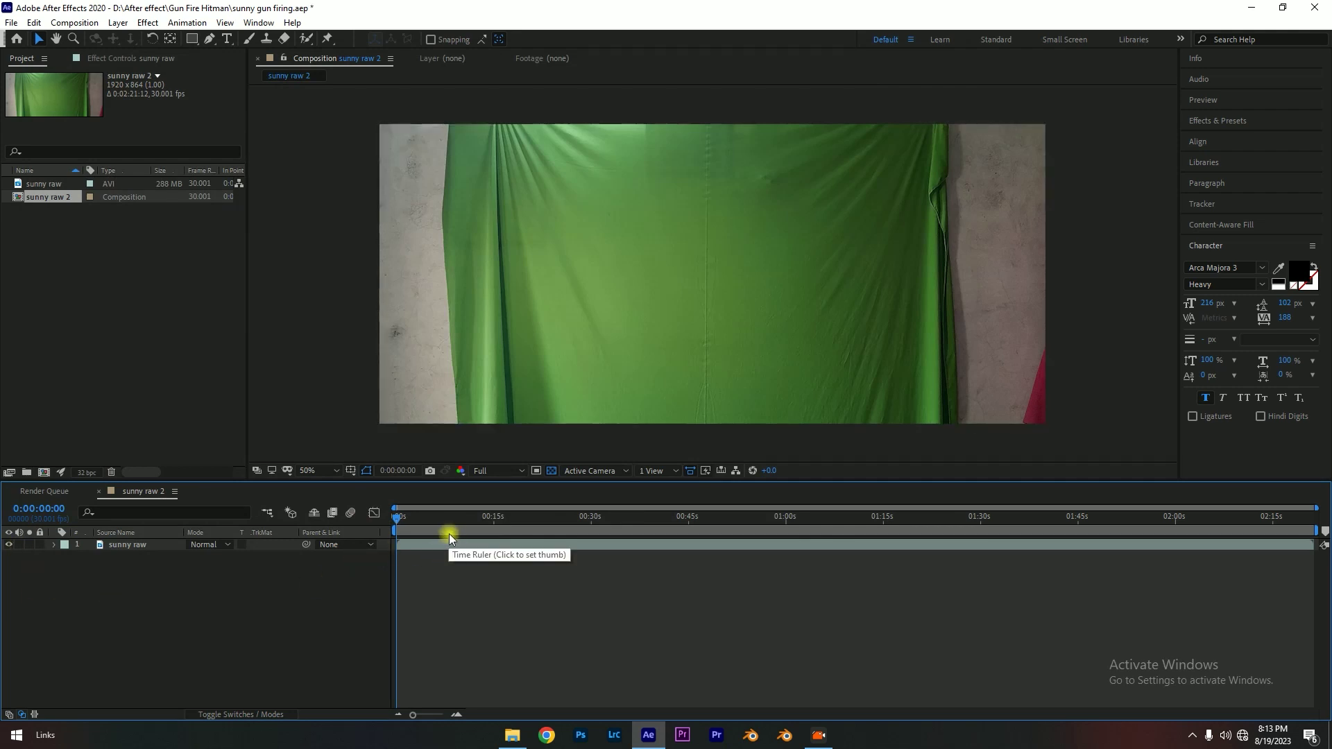
pyautogui.moveTo(401, 518)
pyautogui.mouseDown()
pyautogui.moveTo(1050, 543)
pyautogui.moveTo(971, 534)
pyautogui.mouseUp()
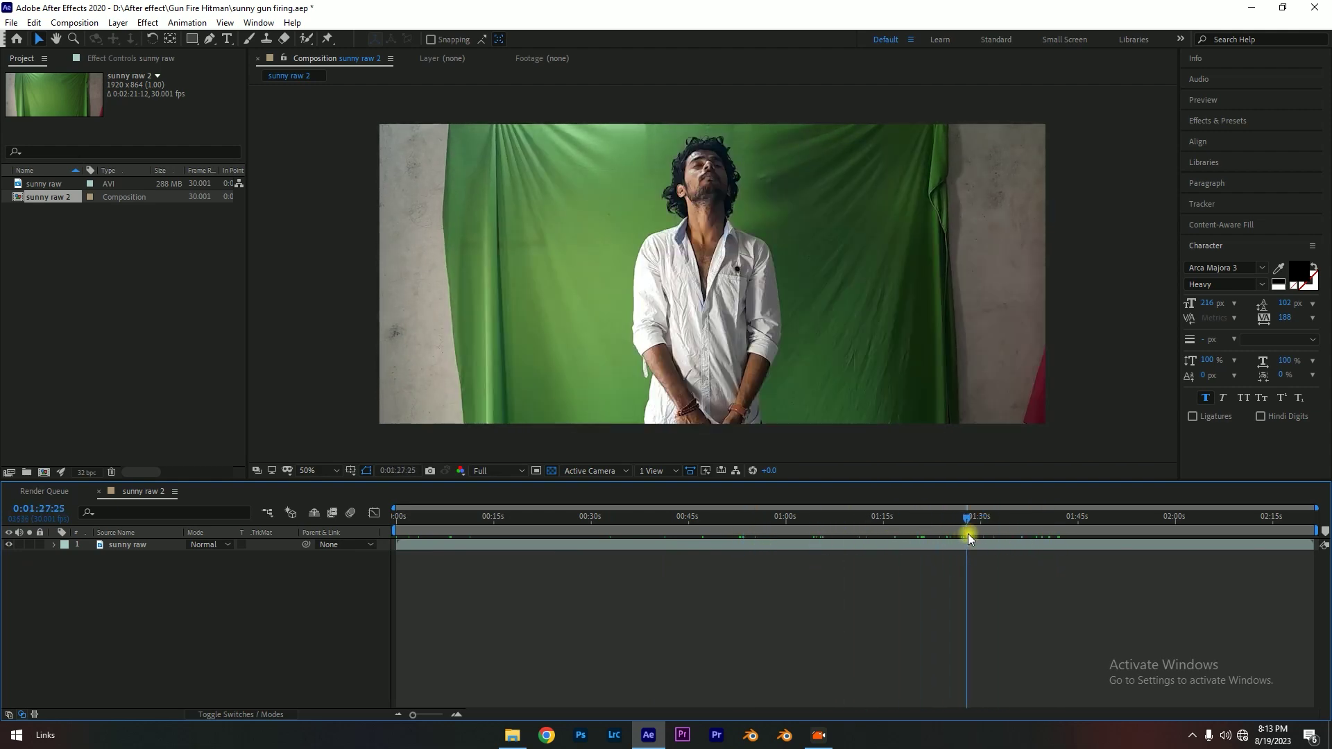
pyautogui.moveTo(889, 538)
pyautogui.mouseDown()
pyautogui.moveTo(1170, 517)
pyautogui.moveTo(626, 518)
pyautogui.moveTo(1000, 510)
pyautogui.mouseUp()
pyautogui.click(996, 546)
# - Trim the layer's start at the current time and slide it to begin at 0:00
pyautogui.hotkey('alt', '[')
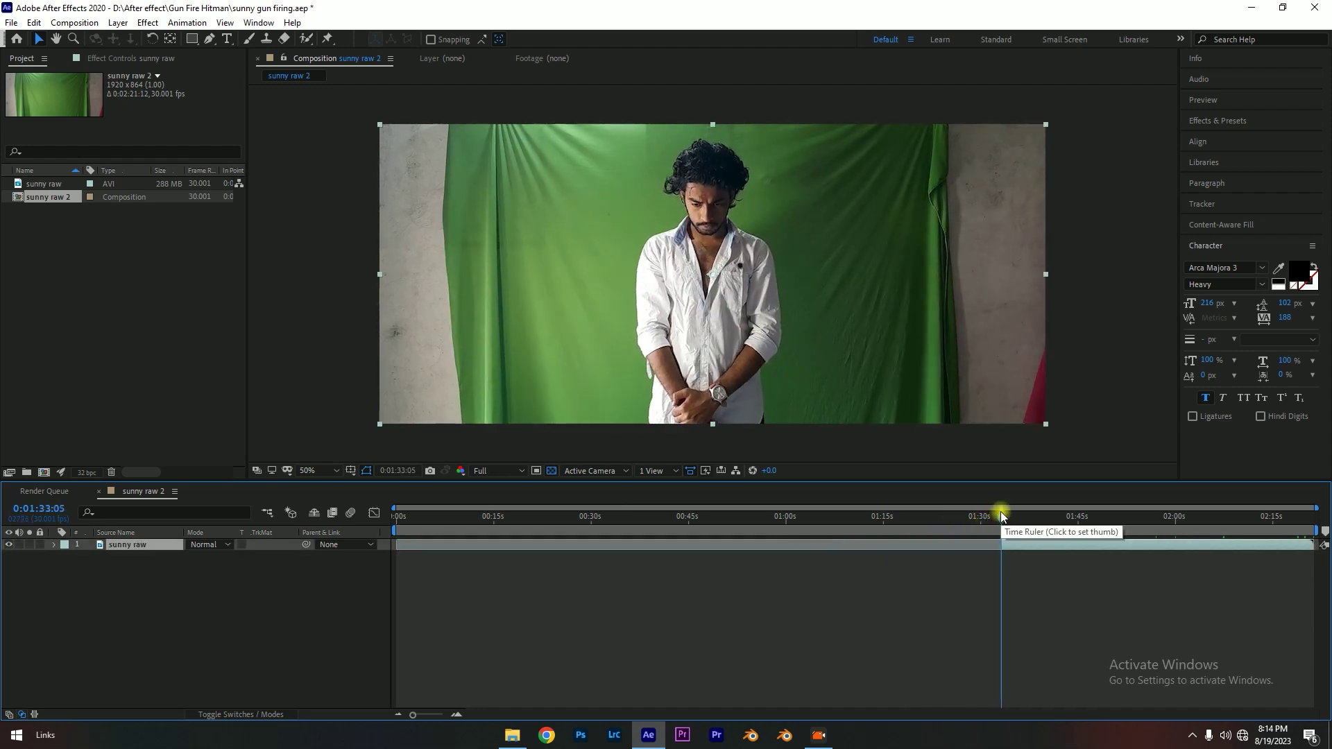
pyautogui.moveTo(1042, 543); pyautogui.dragTo(423, 531)
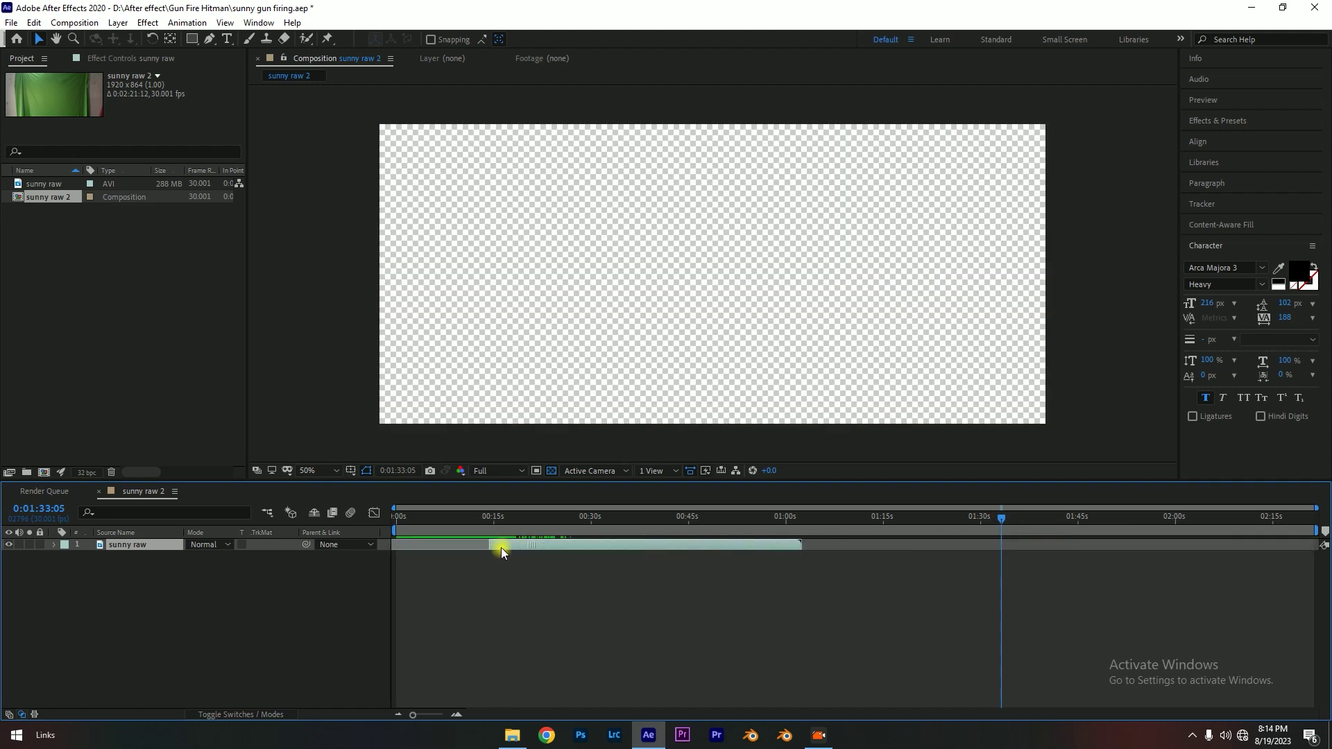
pyautogui.press('Home')
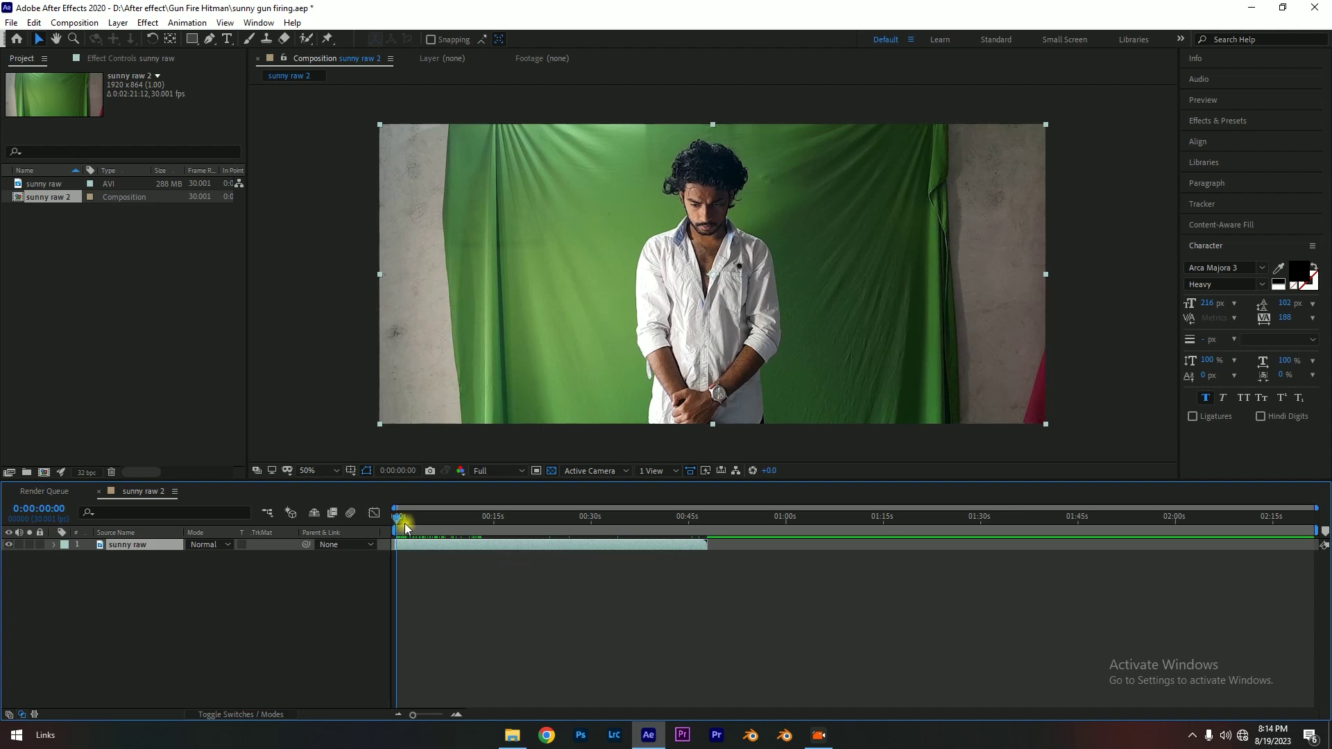
# - Set the work area from 0:00 to 0:00:13:19
pyautogui.moveTo(405, 523)
pyautogui.mouseDown()
pyautogui.moveTo(486, 521)
pyautogui.moveTo(394, 527)
pyautogui.moveTo(474, 522)
pyautogui.moveTo(427, 515)
pyautogui.mouseUp()
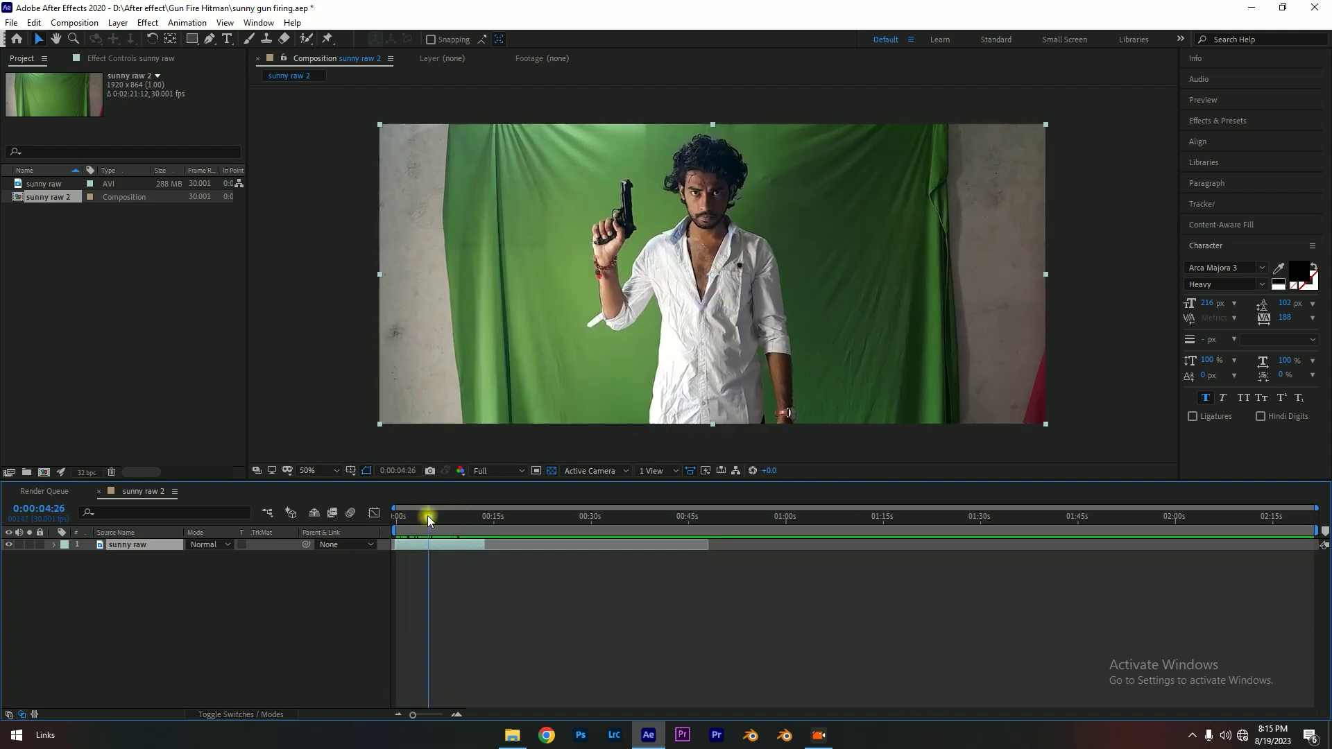
pyautogui.press('b')
pyautogui.moveTo(428, 514); pyautogui.dragTo(480, 523)
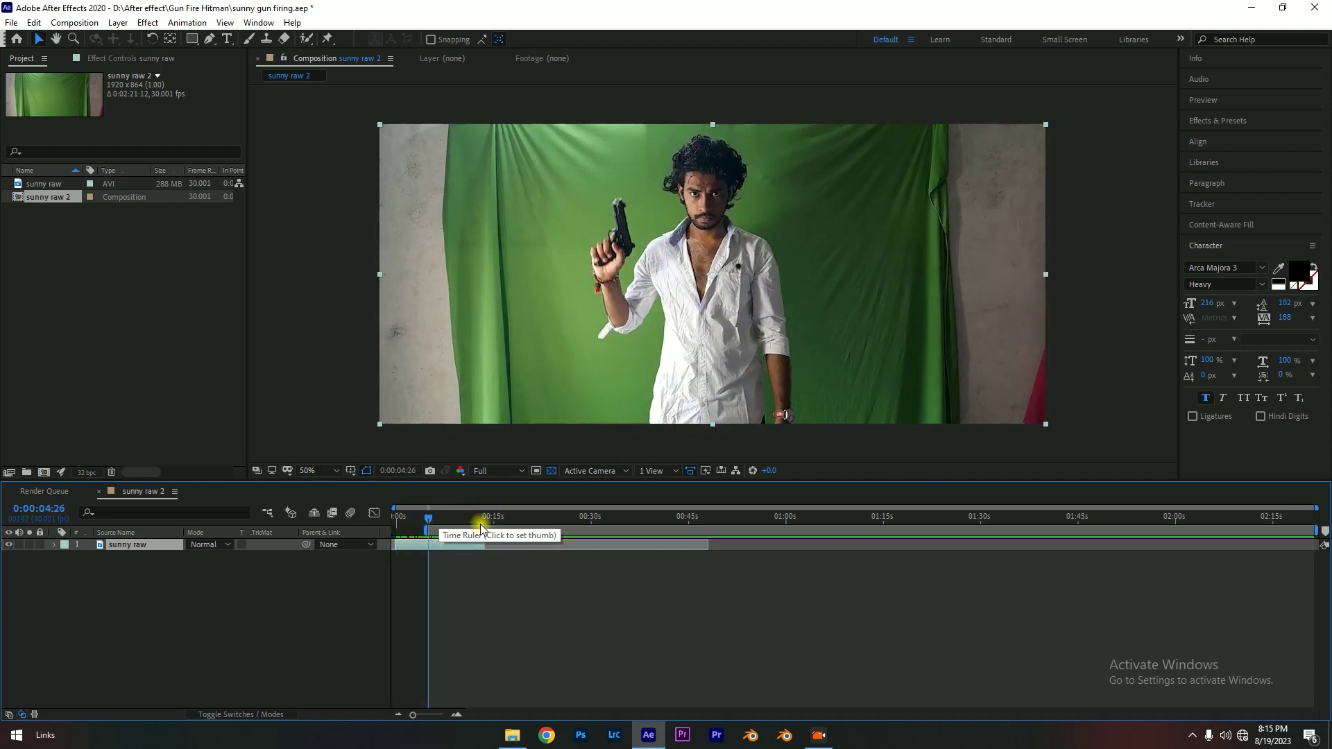
pyautogui.press('n')
pyautogui.press('space')
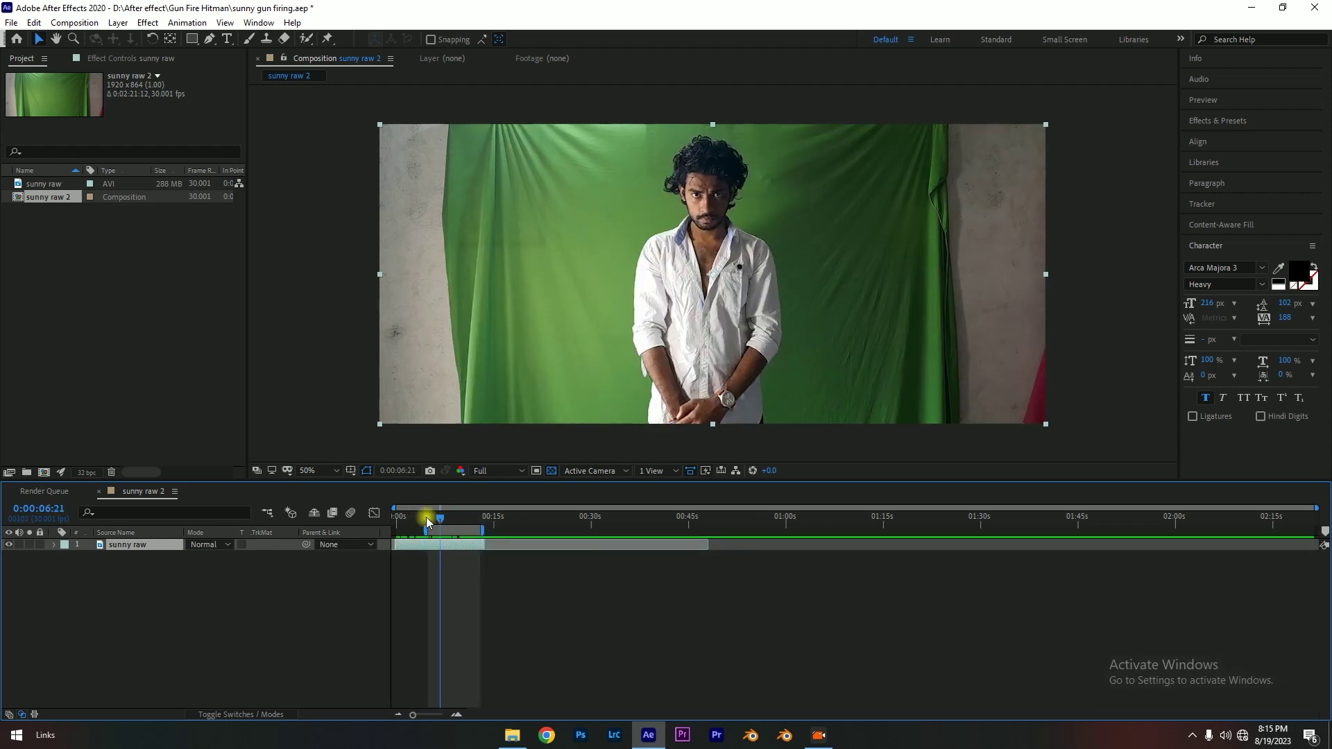
pyautogui.click(473, 513)
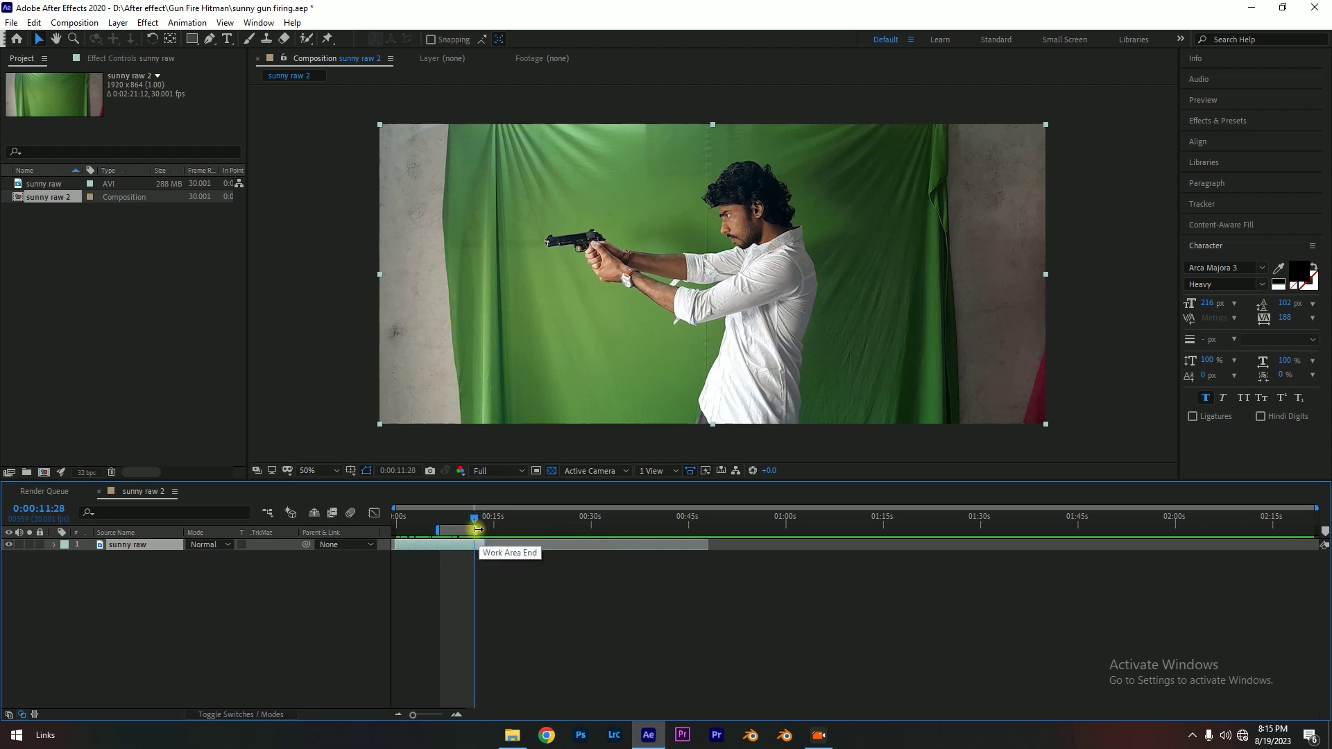
pyautogui.moveTo(437, 529)
pyautogui.mouseDown()
pyautogui.moveTo(394, 529)
pyautogui.moveTo(504, 527)
pyautogui.mouseUp()
pyautogui.press('=')
pyautogui.press('=')
pyautogui.press('=')
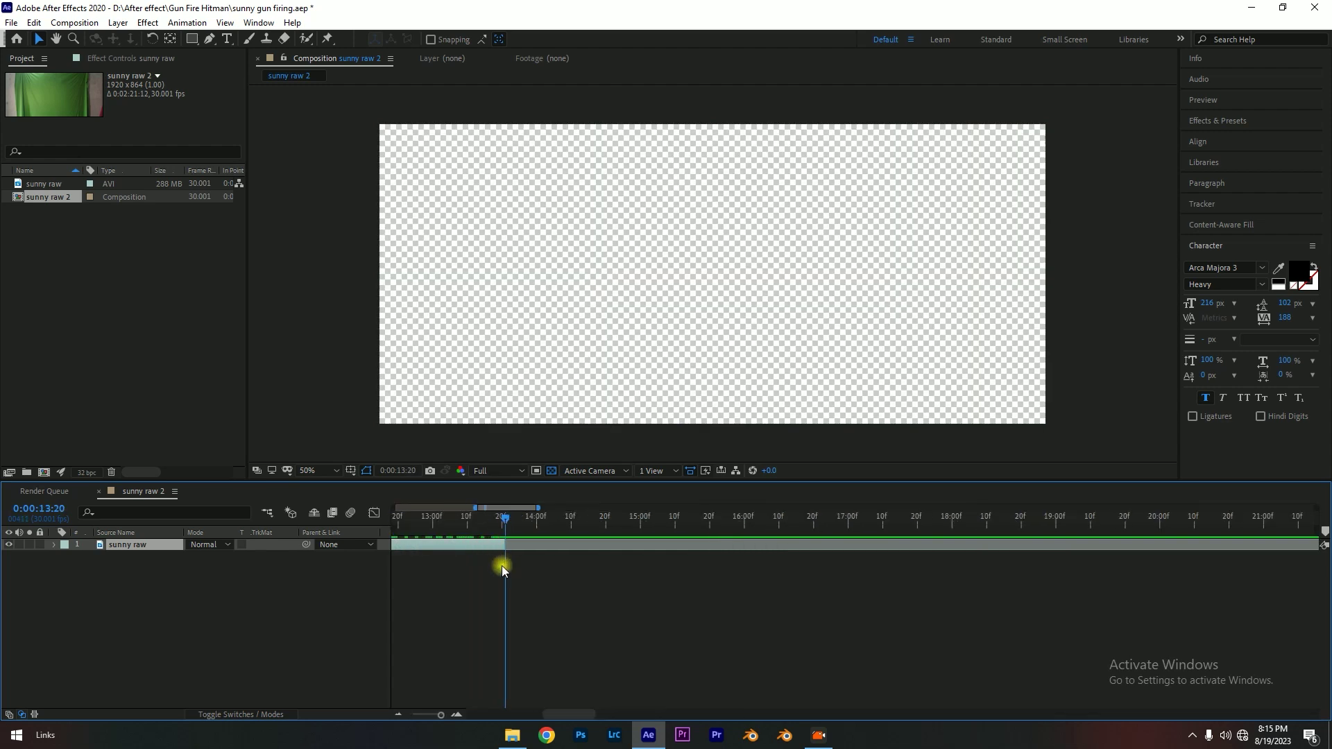
pyautogui.press('n')
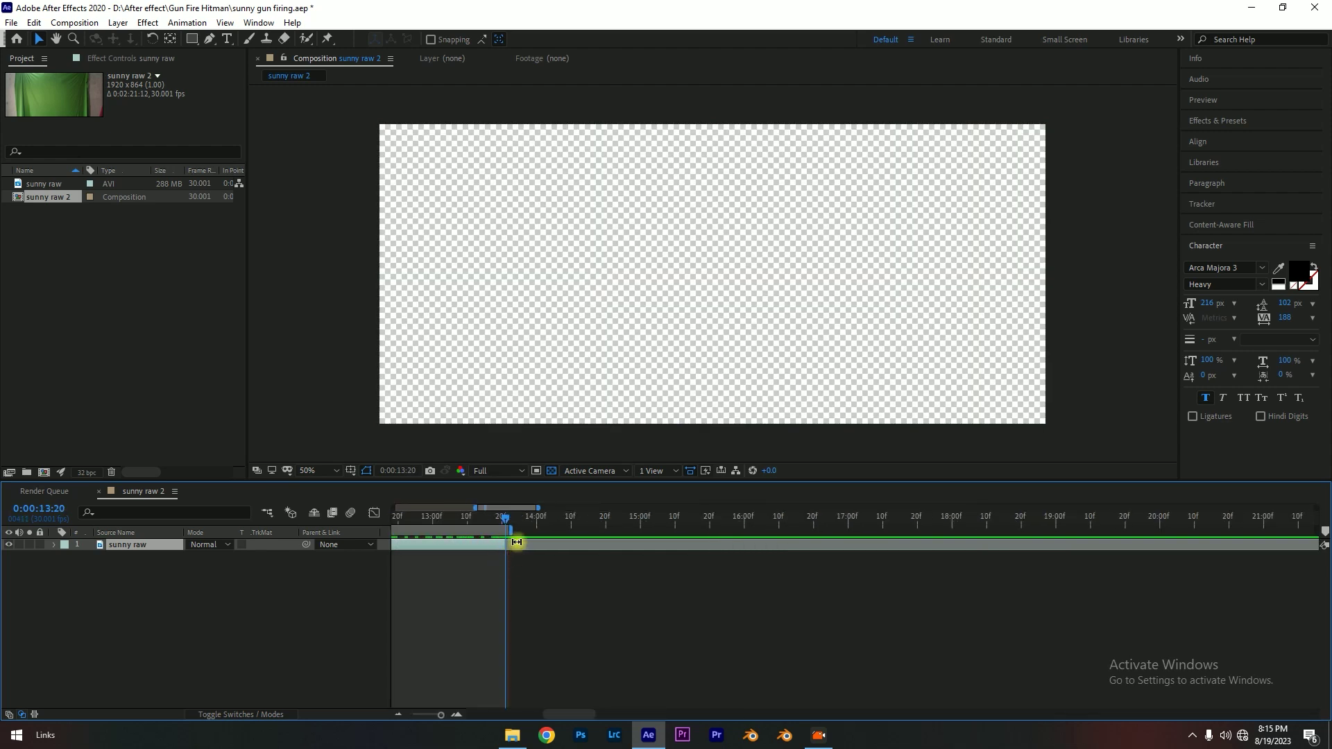
pyautogui.press('=')
pyautogui.press('=')
pyautogui.press('=')
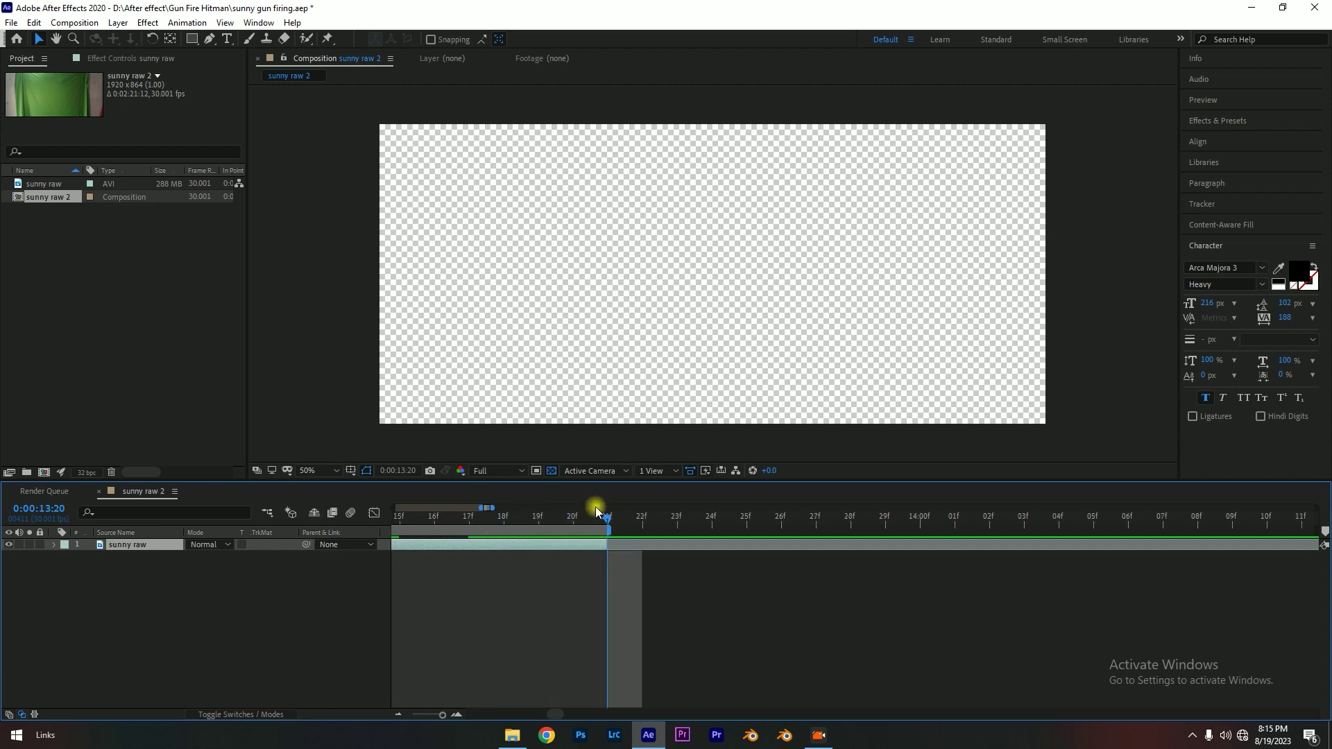
pyautogui.click(569, 524)
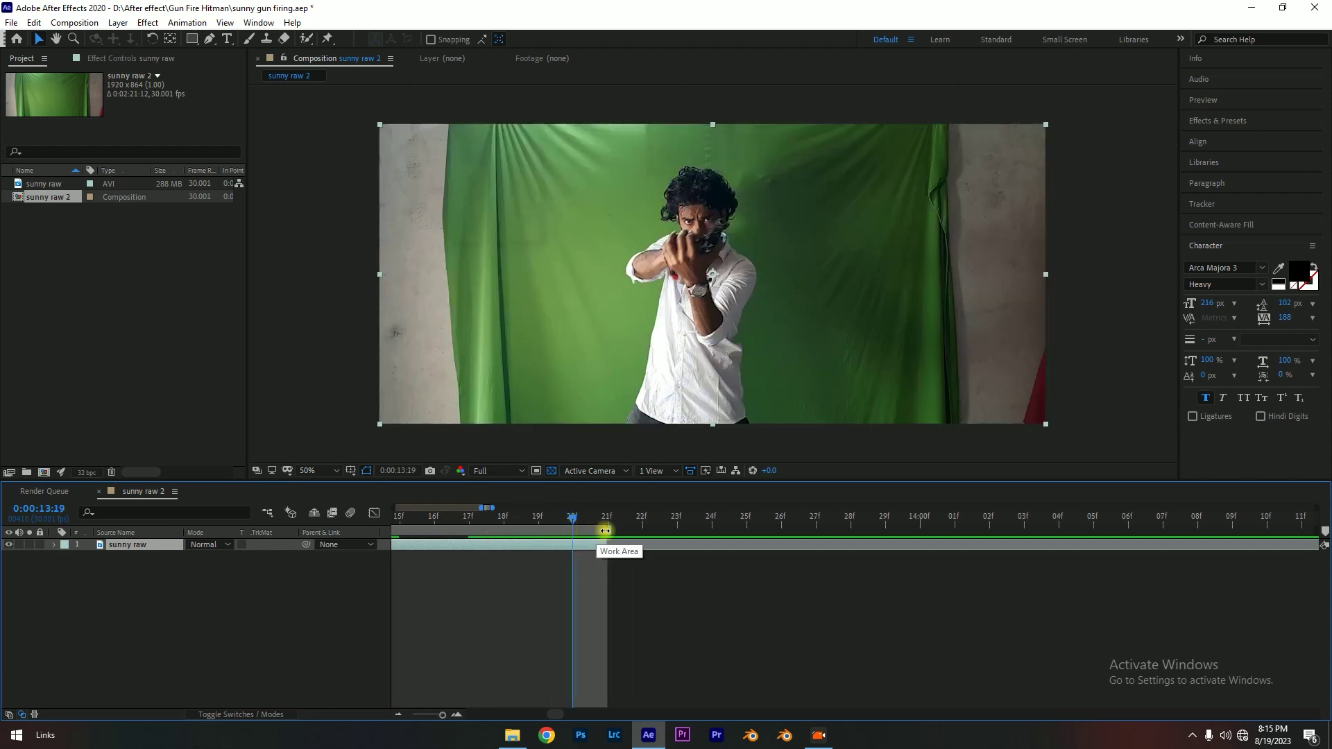
pyautogui.press('-')
pyautogui.press('-')
pyautogui.press('-')
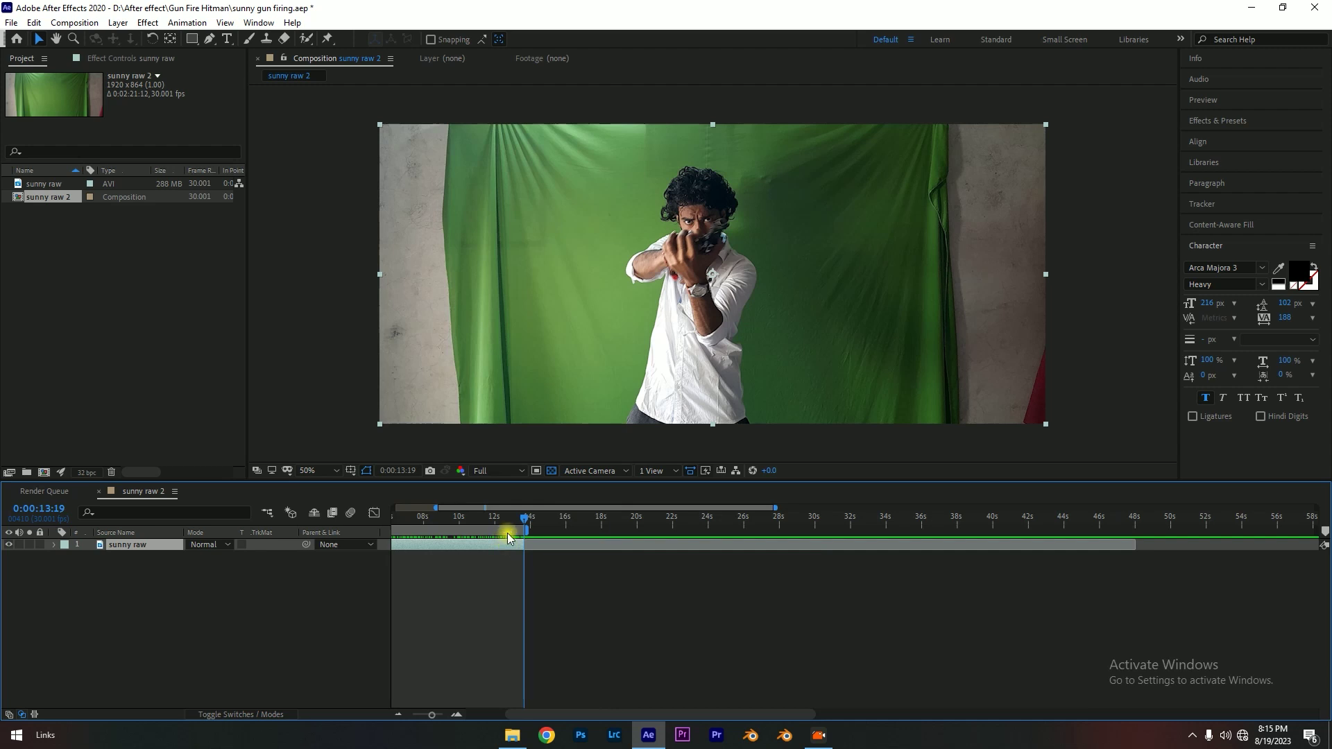
# - Trim the composition to the work area, leaving a 0:00:13:21 duration
pyautogui.rightClick(507, 533)
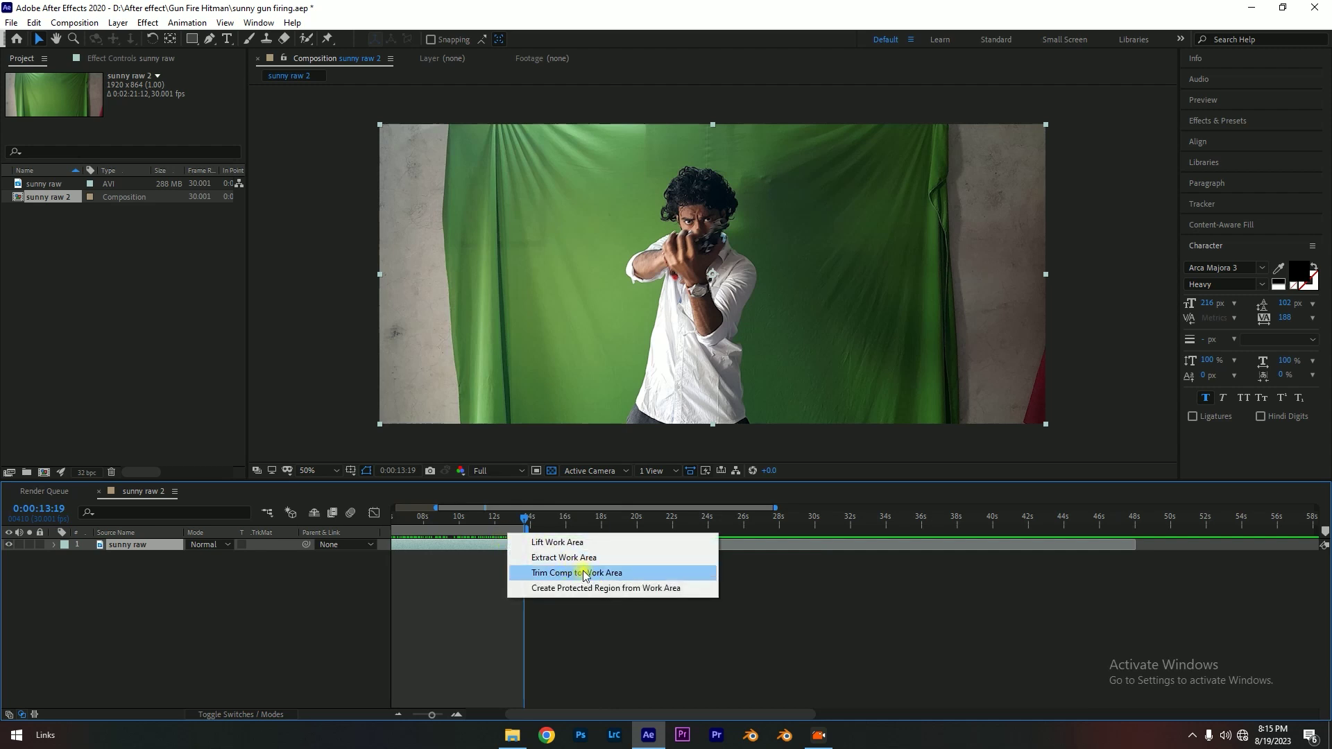
pyautogui.click(586, 573)
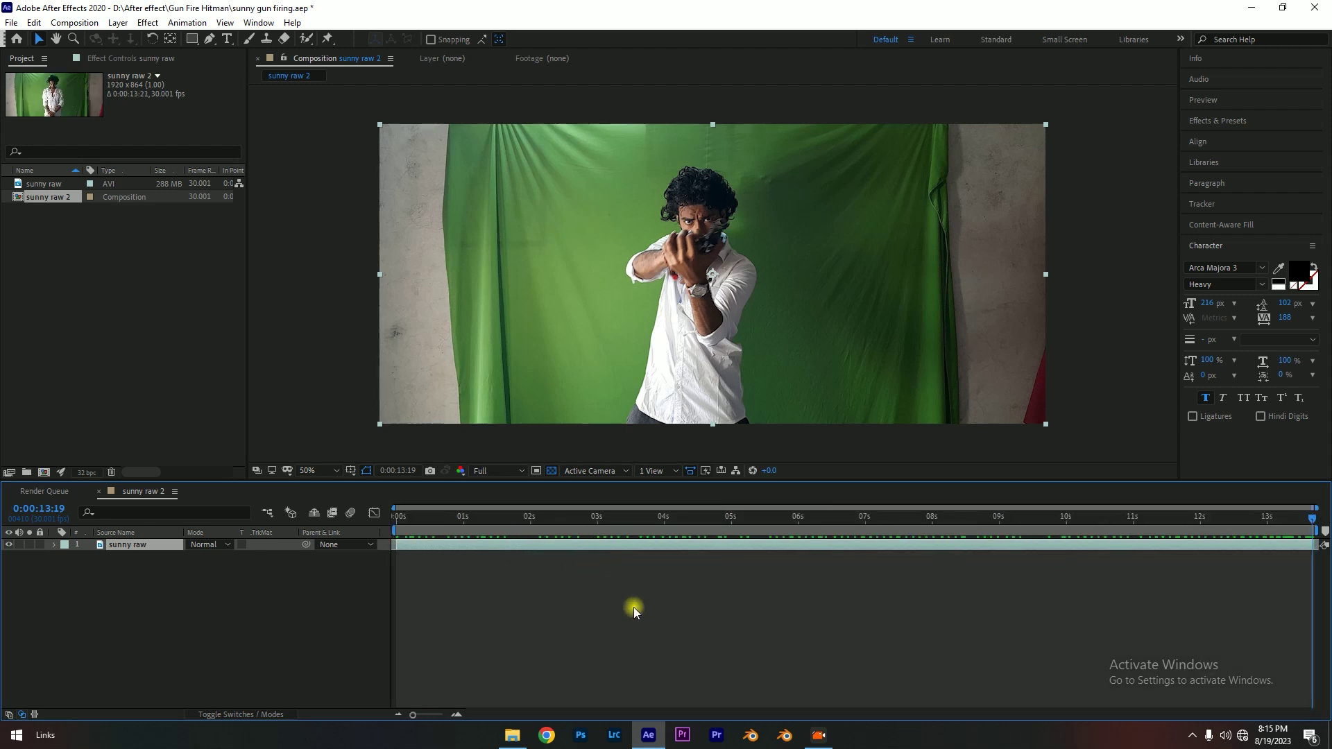
pyautogui.click(402, 523)
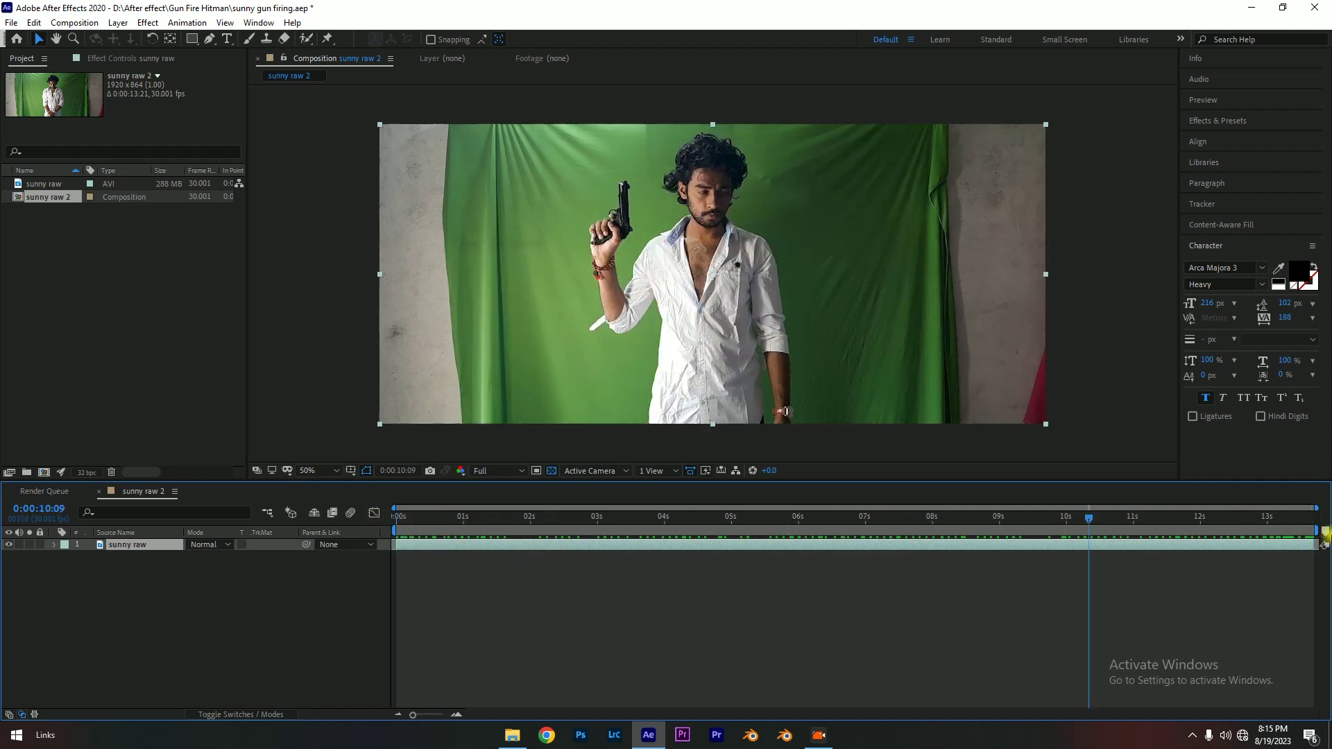
# - Scrub through the trimmed clip, return to 0:00, and show sunny raw's Effect Controls
pyautogui.click(600, 560)
pyautogui.click(607, 565)
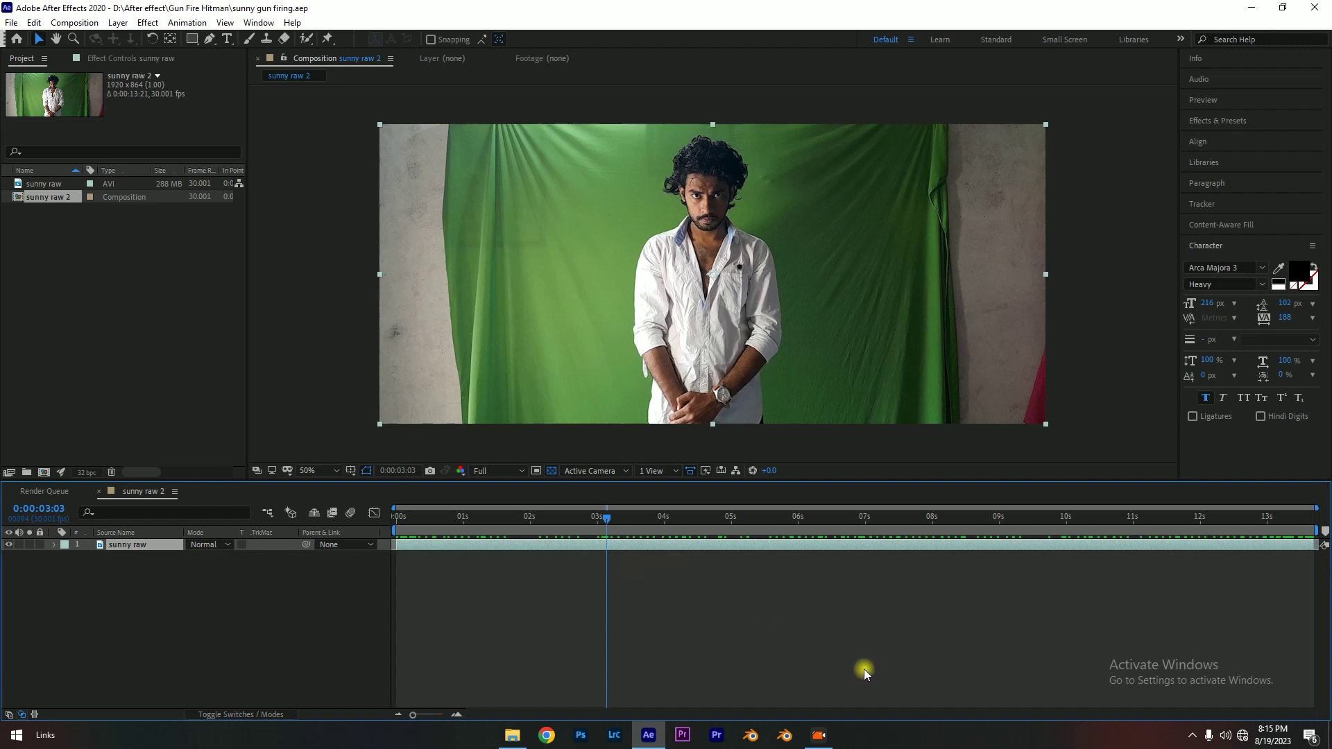
pyautogui.moveTo(606, 516)
pyautogui.mouseDown()
pyautogui.moveTo(1258, 565)
pyautogui.moveTo(1303, 549)
pyautogui.mouseUp()
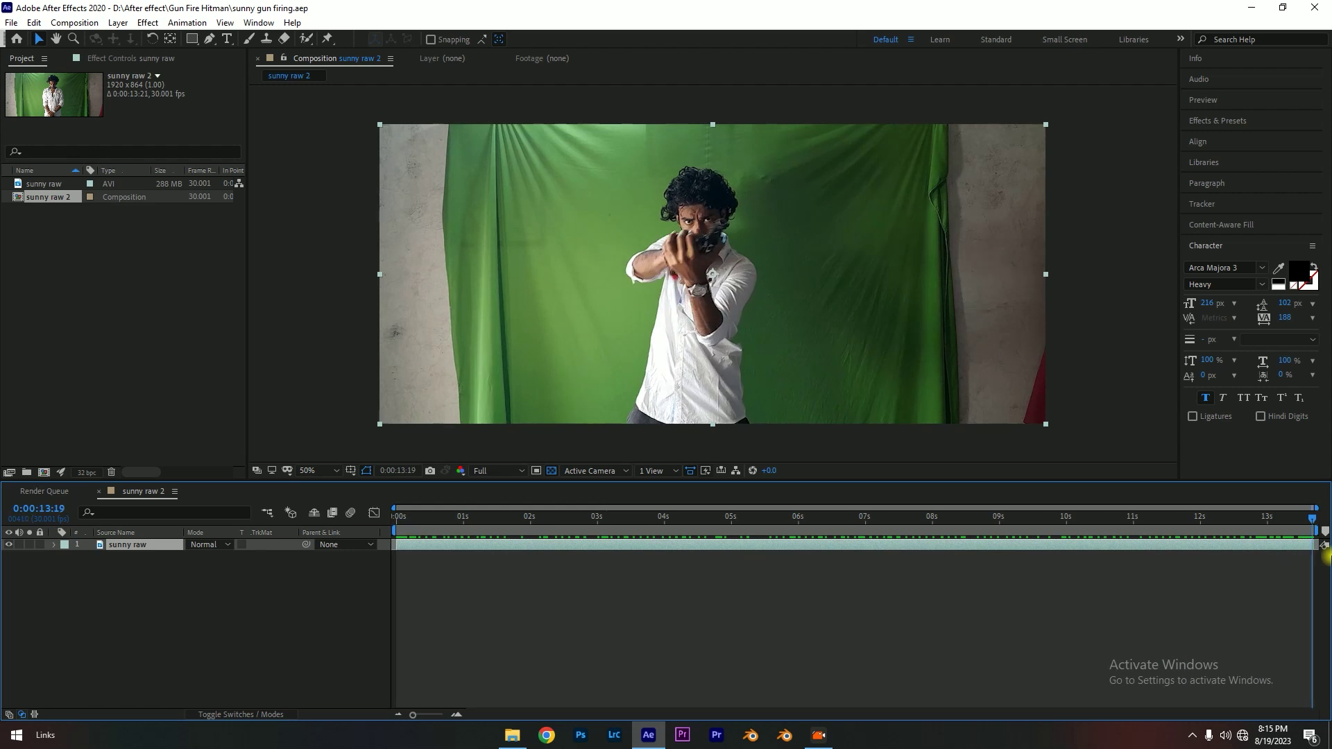
pyautogui.moveTo(677, 555); pyautogui.dragTo(366, 527)
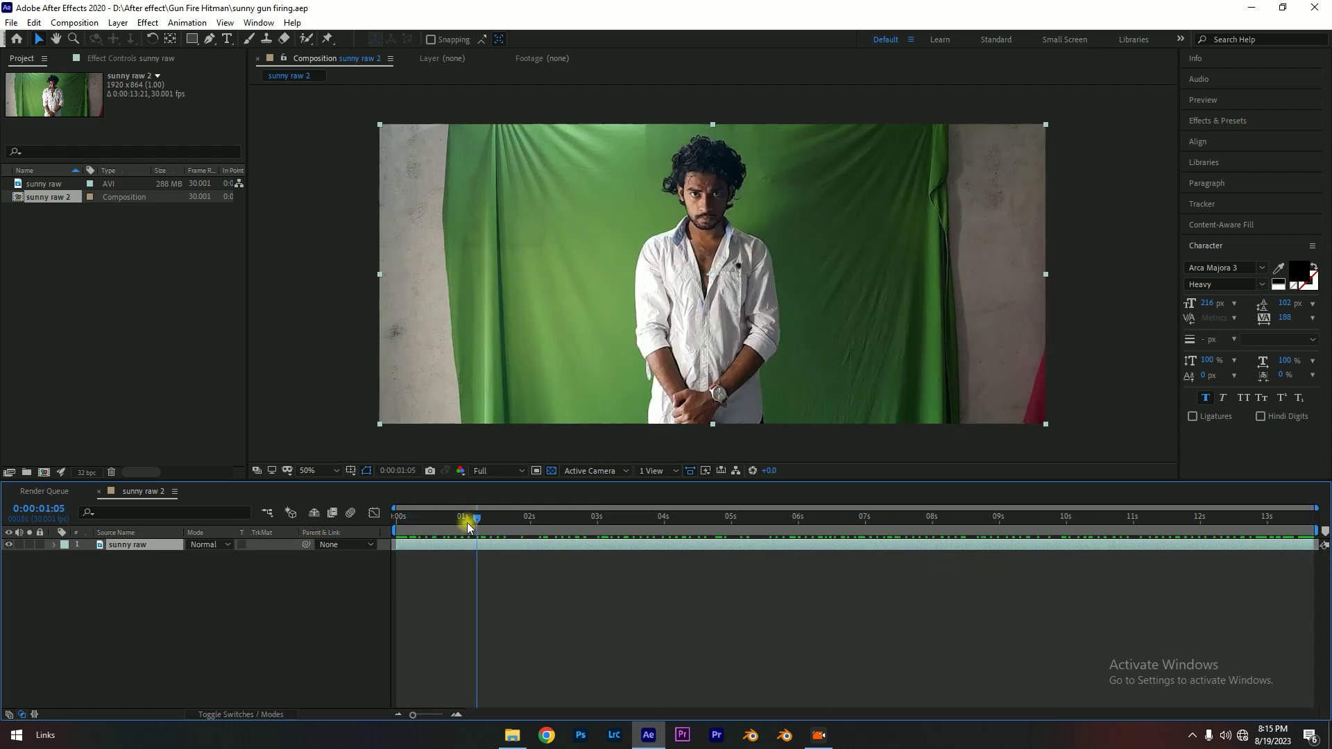
pyautogui.moveTo(786, 570); pyautogui.dragTo(360, 522)
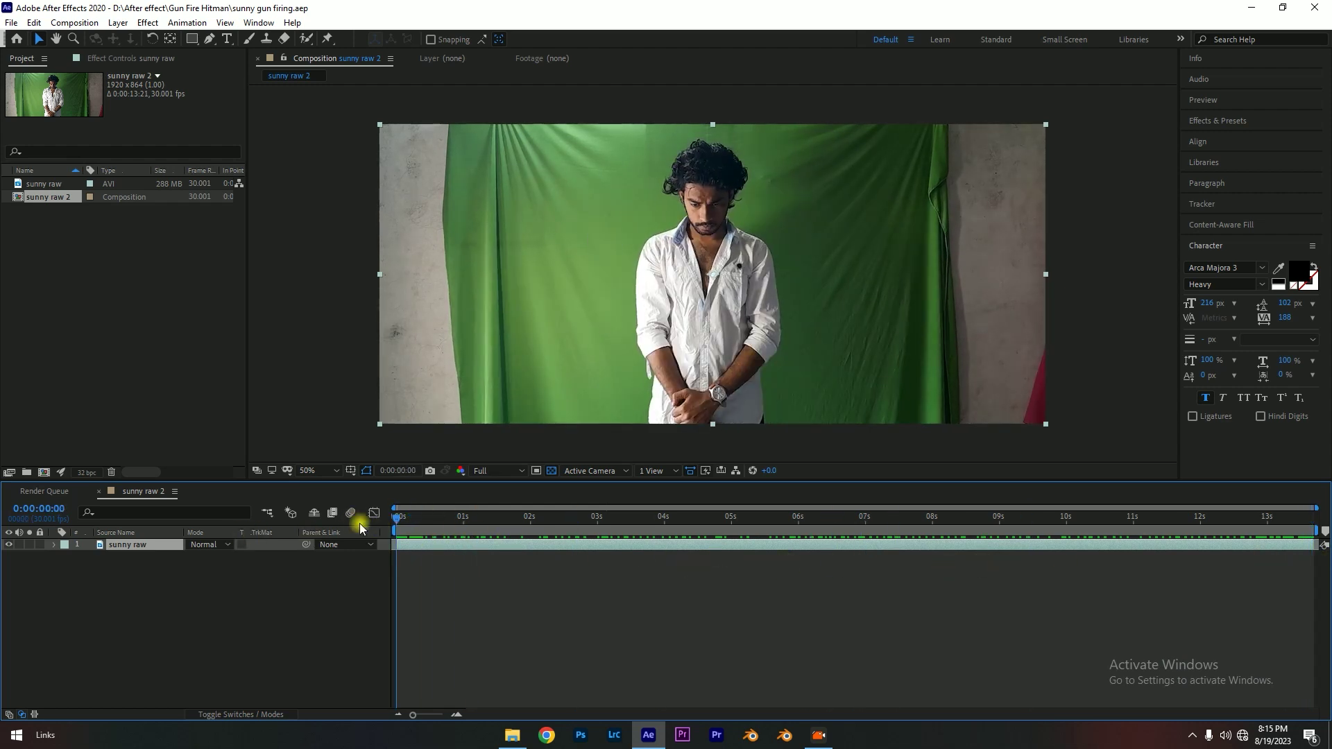
pyautogui.click(93, 54)
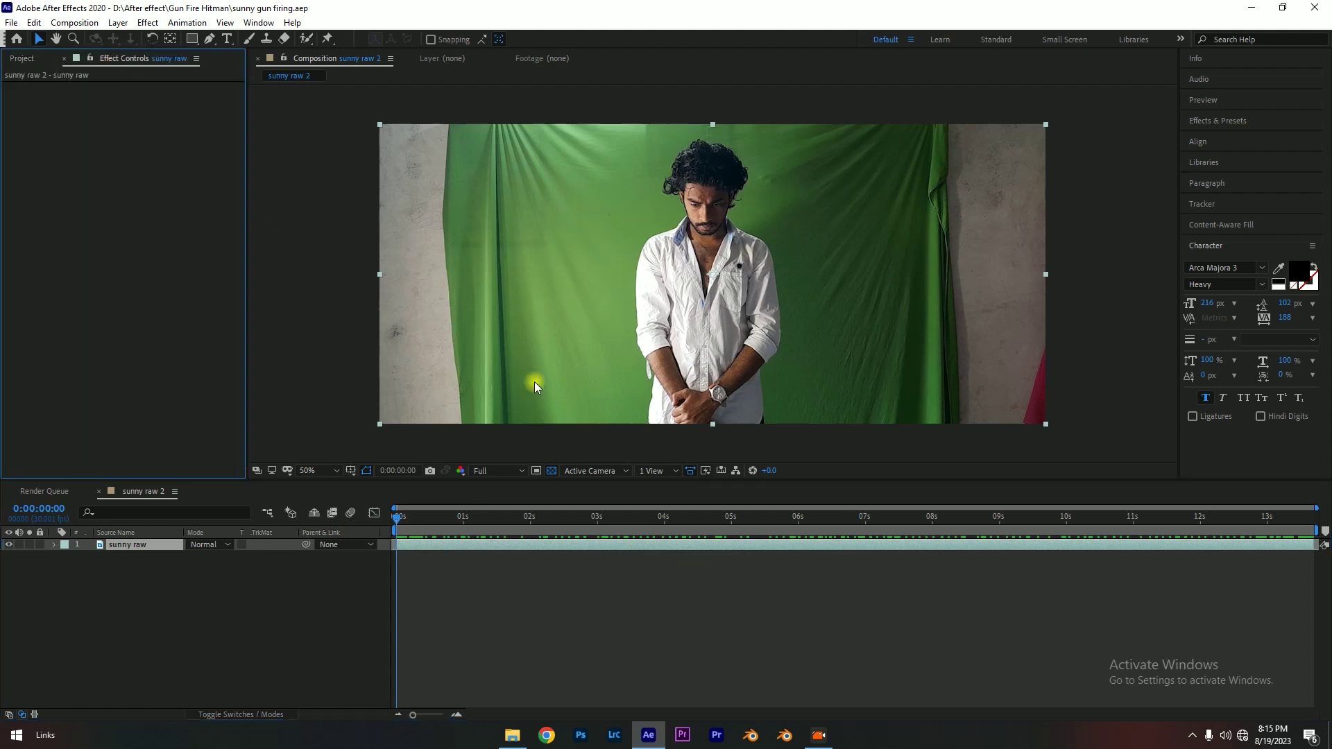
pyautogui.click(437, 530)
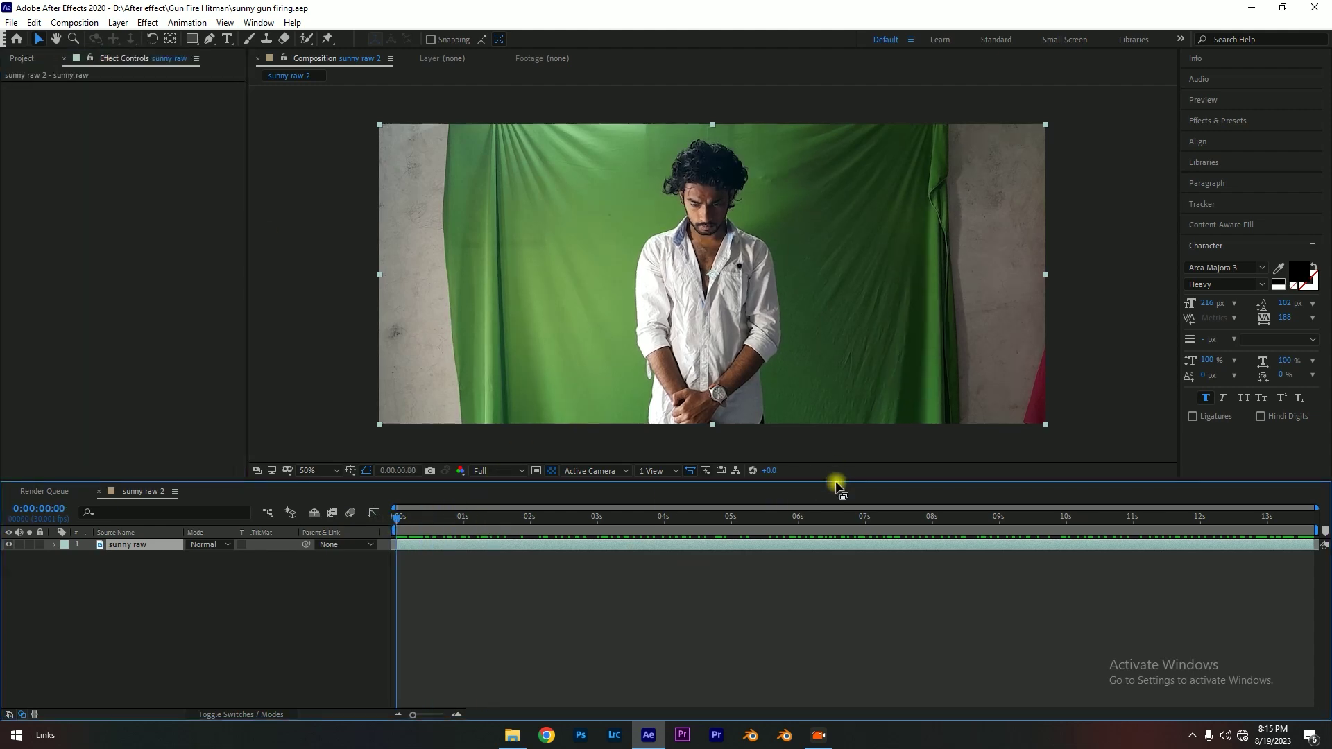
pyautogui.moveTo(836, 486); pyautogui.dragTo(839, 595)
pyautogui.scroll(2, 684, 316)
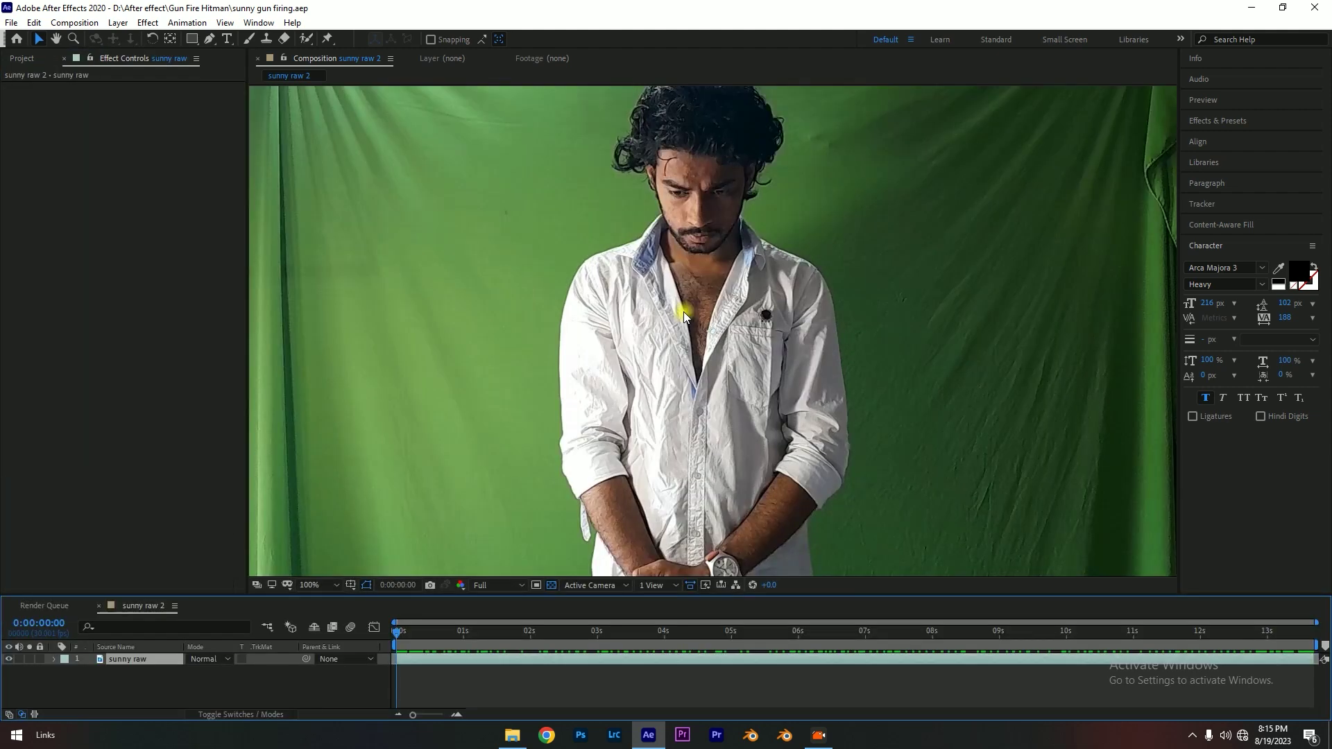
pyautogui.scroll(1, 683, 311)
pyautogui.moveTo(684, 279); pyautogui.dragTo(650, 433)
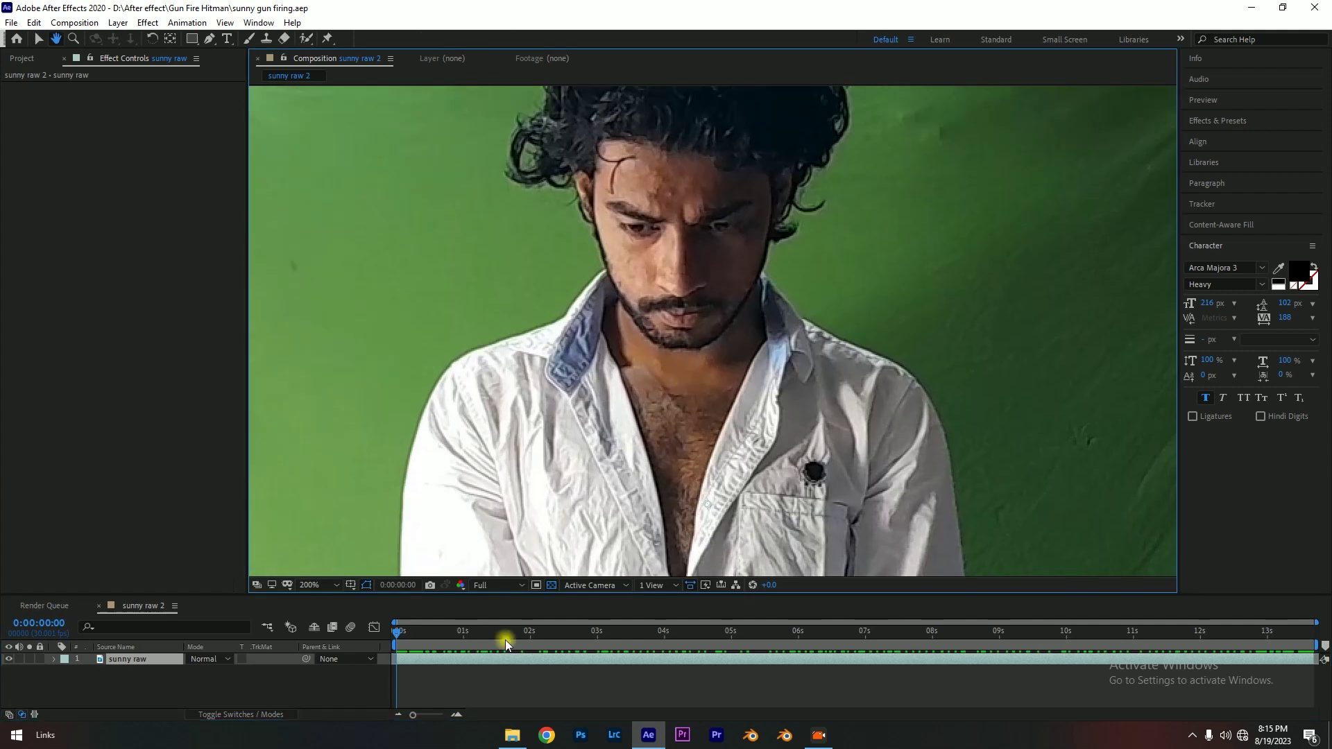
pyautogui.click(498, 585)
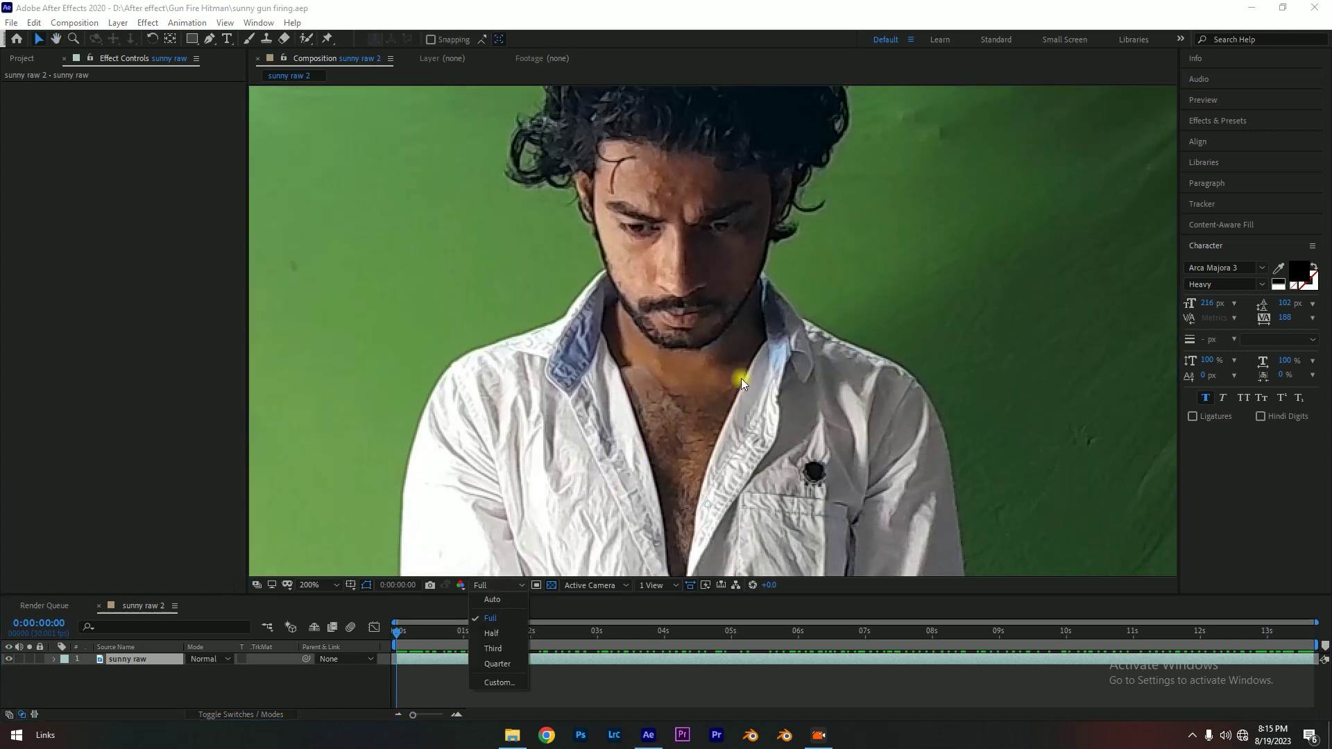
pyautogui.click(757, 337)
pyautogui.scroll(-3, 756, 335)
pyautogui.scroll(-1, 754, 335)
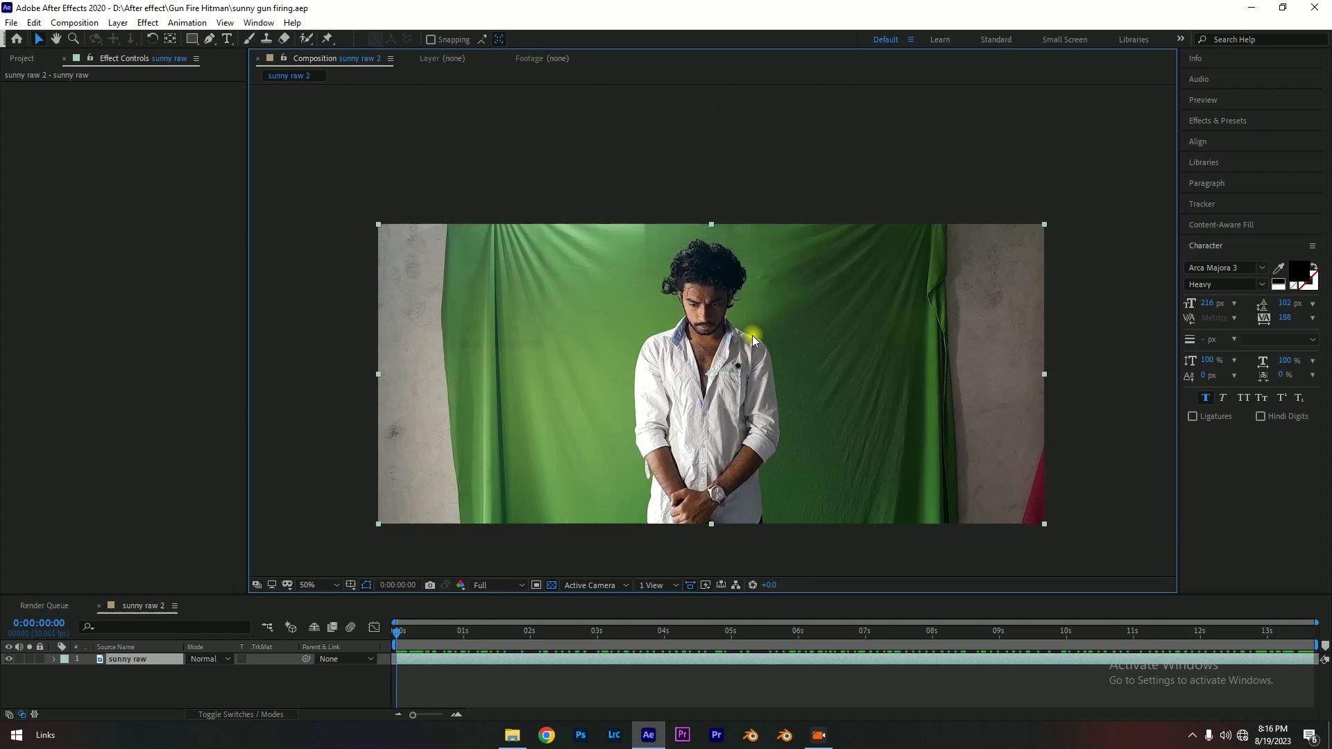
pyautogui.scroll(2, 751, 335)
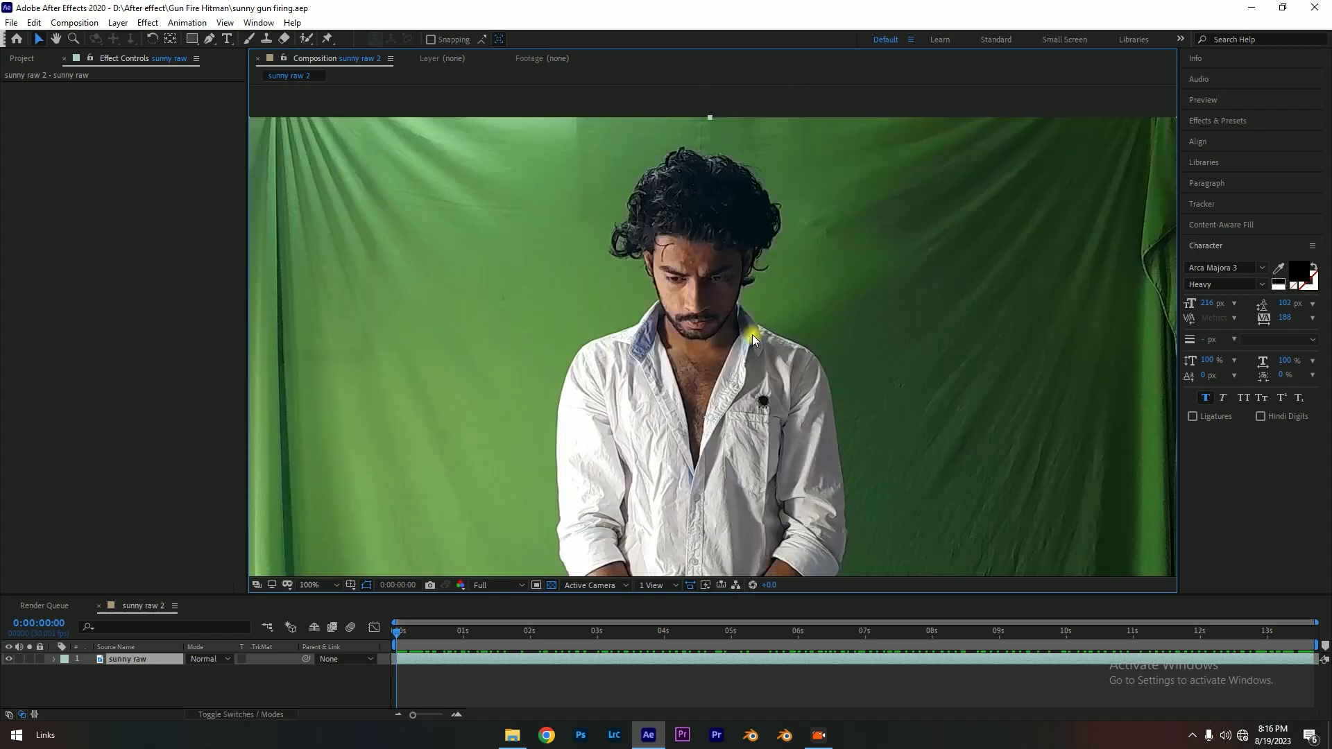
pyautogui.scroll(2, 698, 297)
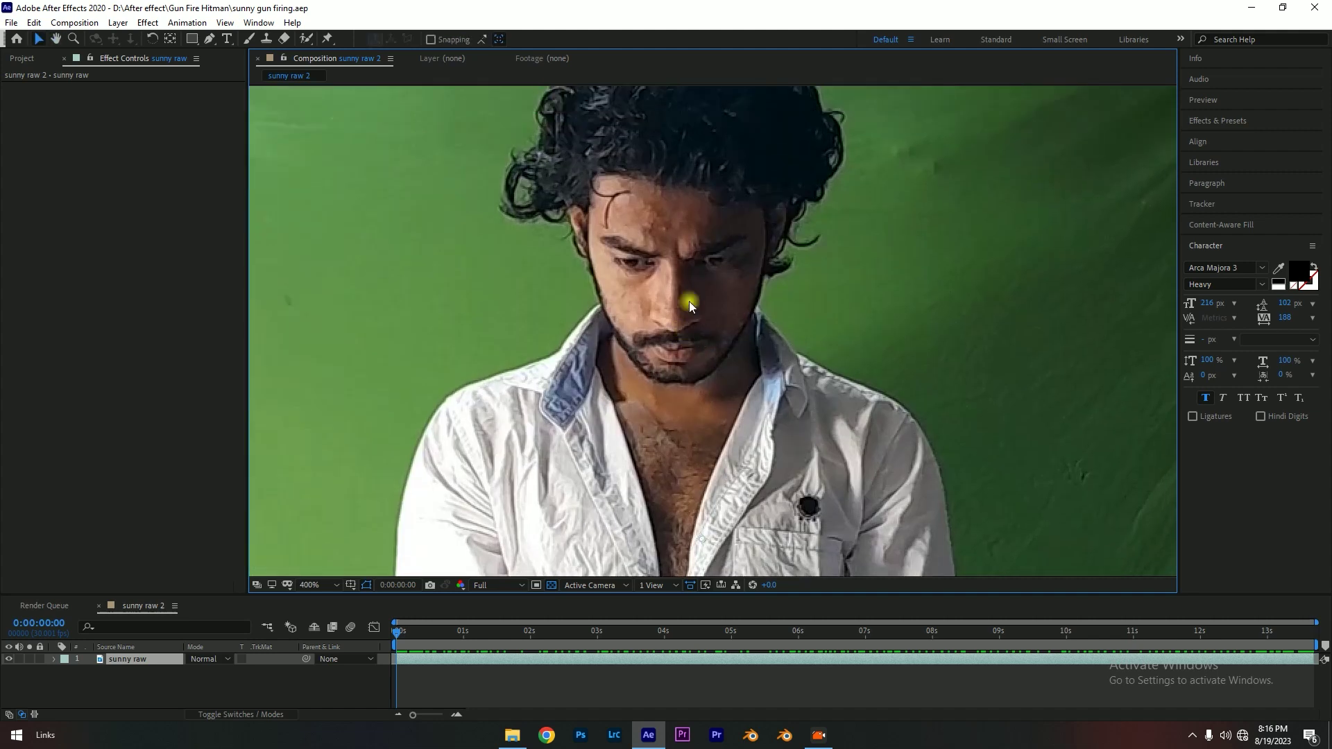
pyautogui.scroll(1, 688, 301)
pyautogui.scroll(1, 606, 220)
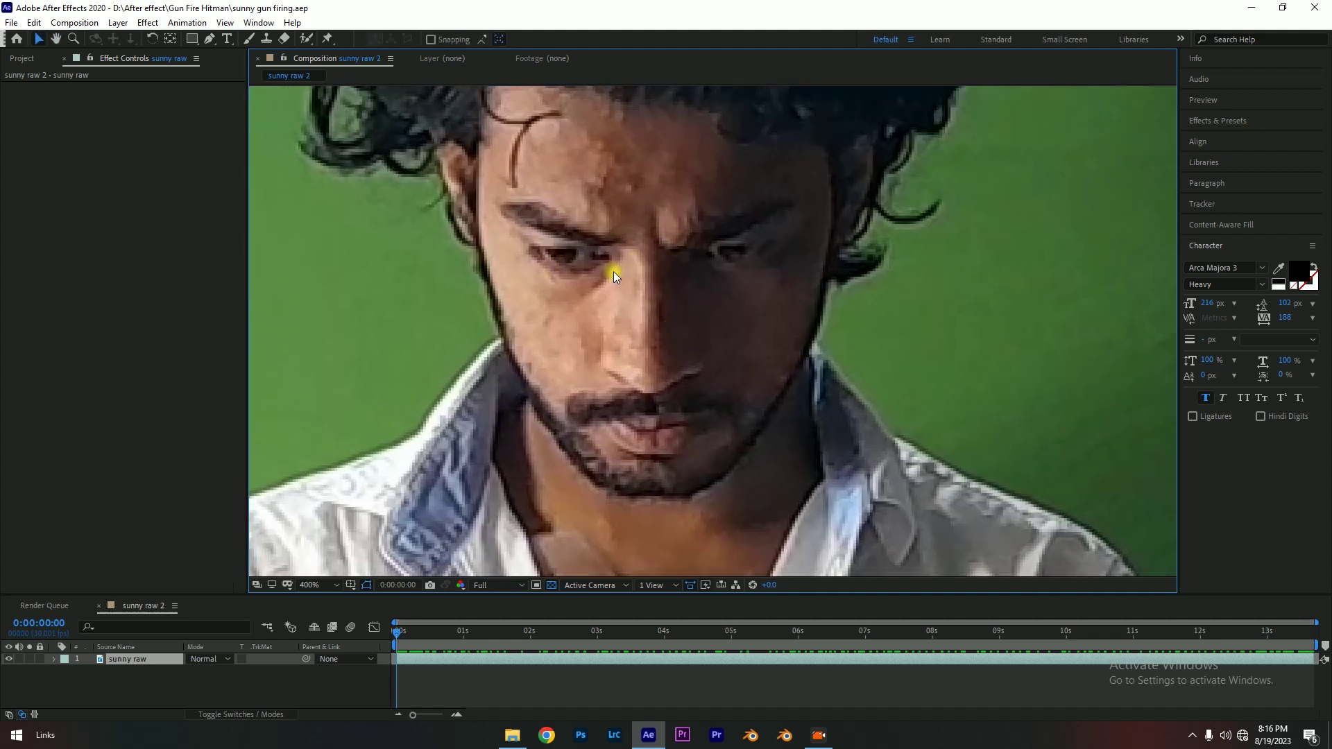
pyautogui.press('h')
pyautogui.moveTo(666, 184)
pyautogui.mouseDown()
pyautogui.moveTo(678, 228)
pyautogui.moveTo(590, 333)
pyautogui.mouseUp()
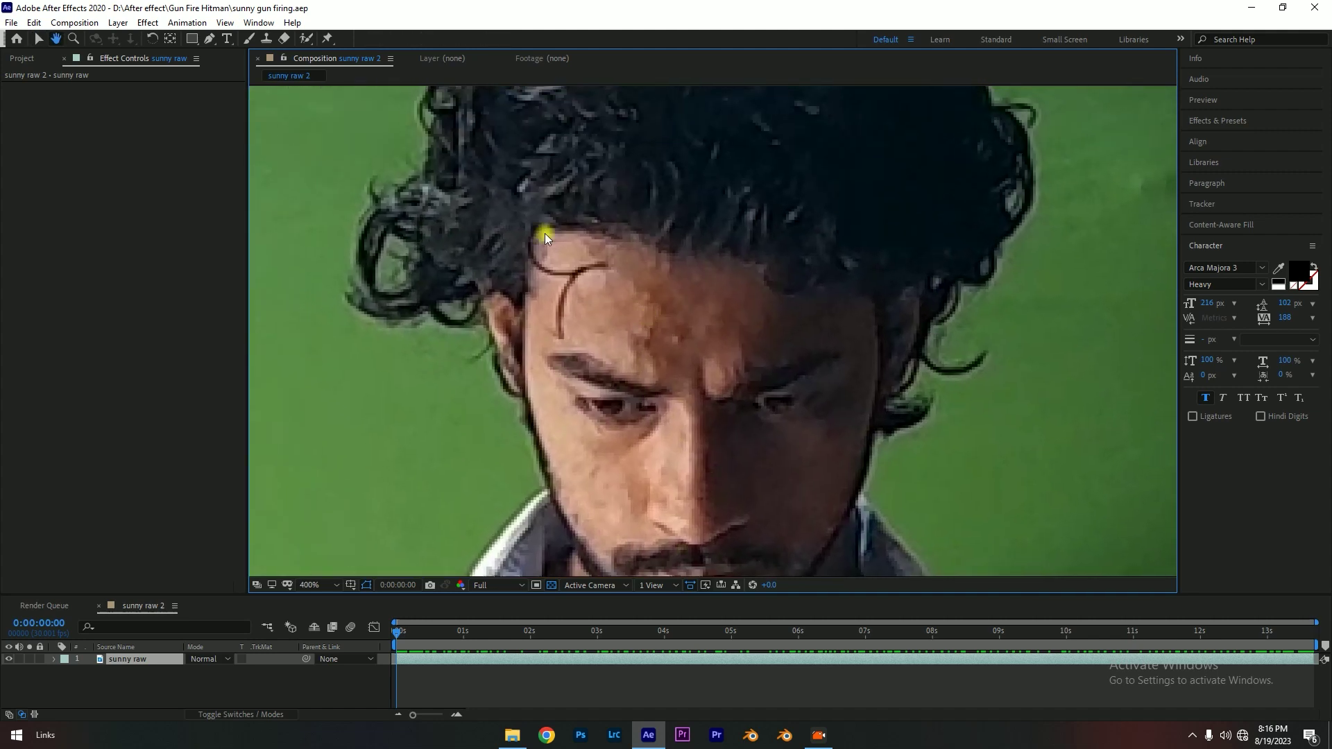
pyautogui.press('v')
pyautogui.scroll(-1, 649, 207)
pyautogui.scroll(-2, 677, 298)
pyautogui.scroll(-1, 676, 298)
pyautogui.moveTo(694, 319); pyautogui.dragTo(700, 249)
pyautogui.scroll(-2, 701, 249)
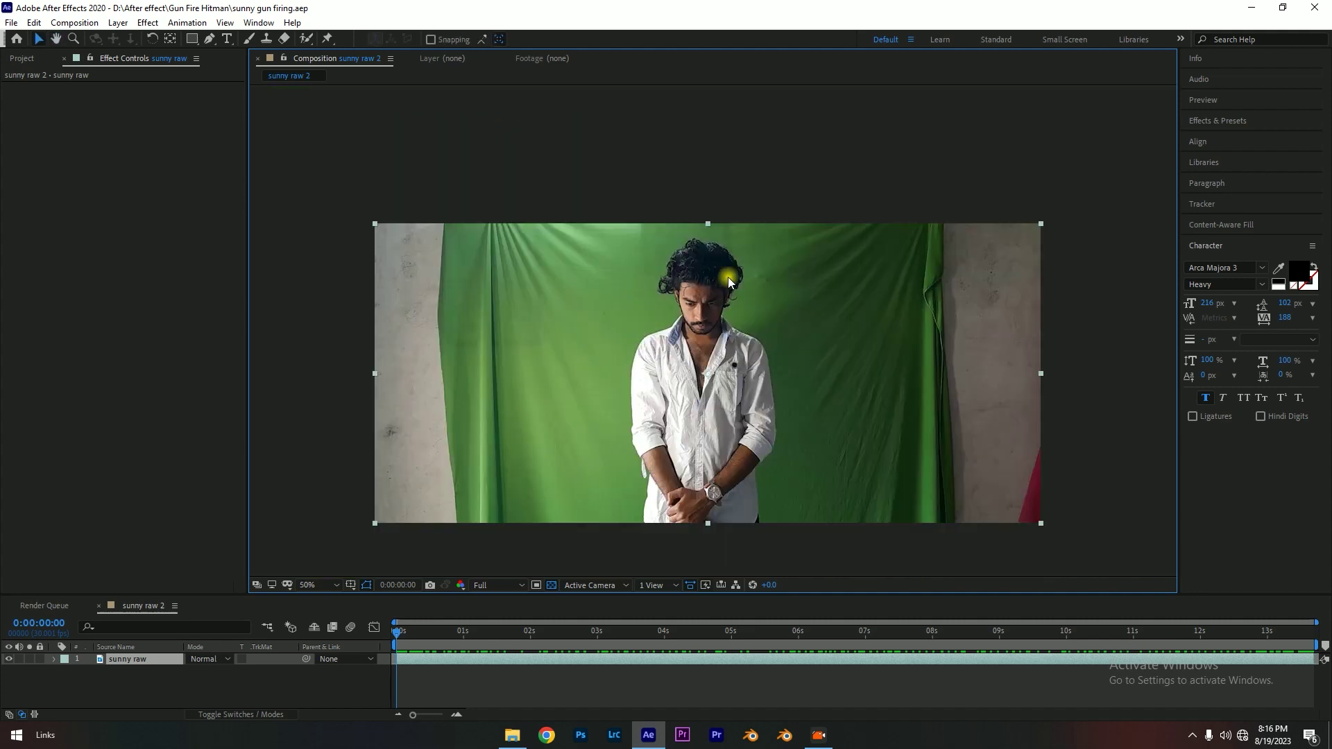
pyautogui.scroll(-1, 751, 285)
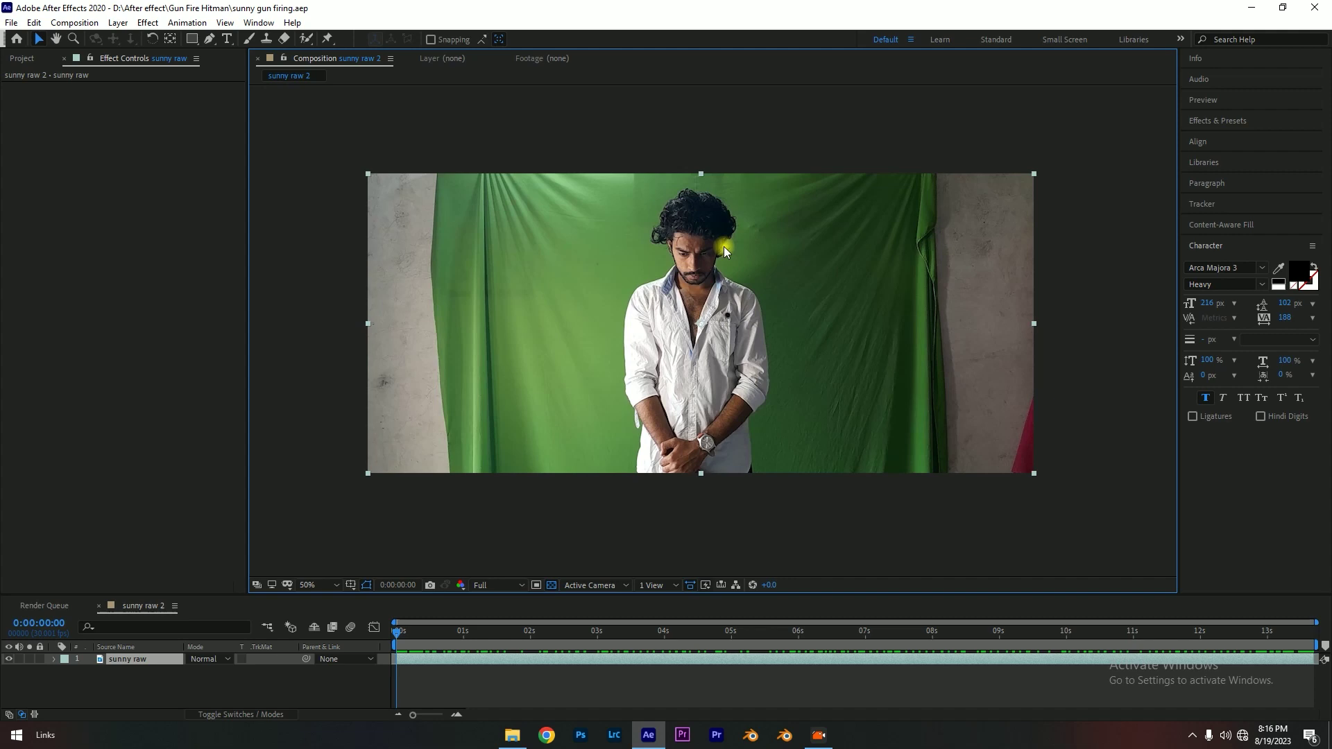
pyautogui.scroll(4, 721, 269)
pyautogui.moveTo(648, 91)
pyautogui.mouseDown()
pyautogui.moveTo(673, 281)
pyautogui.moveTo(656, 335)
pyautogui.mouseUp()
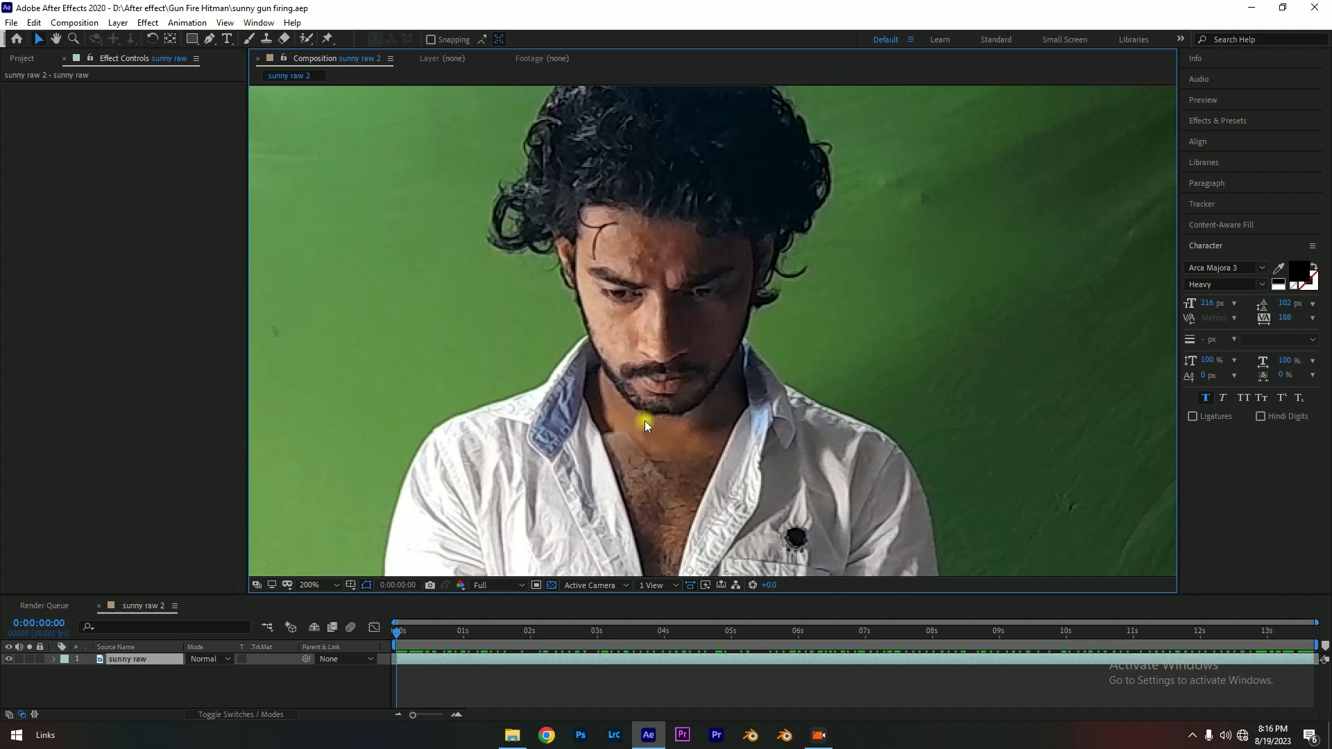
pyautogui.moveTo(820, 596)
pyautogui.mouseDown()
pyautogui.moveTo(818, 403)
pyautogui.moveTo(815, 446)
pyautogui.mouseUp()
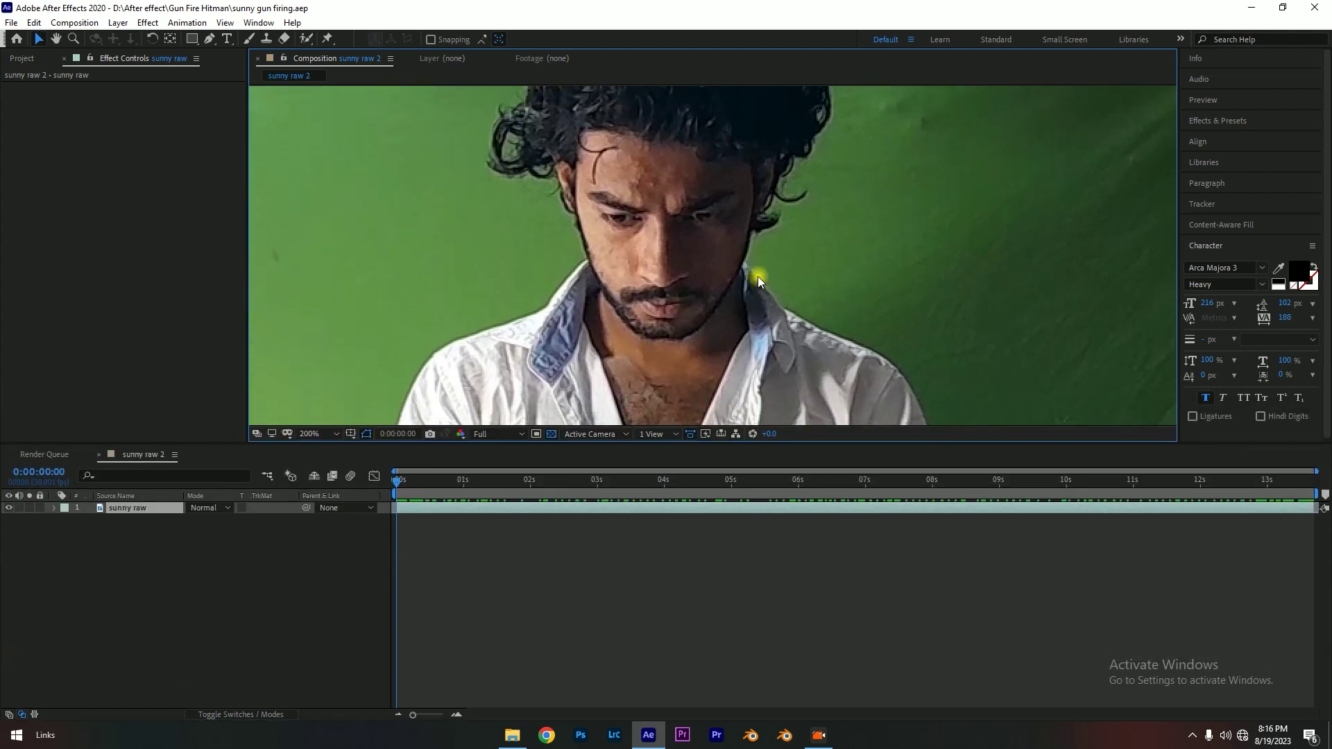
pyautogui.scroll(-4, 757, 276)
pyautogui.scroll(-3, 832, 276)
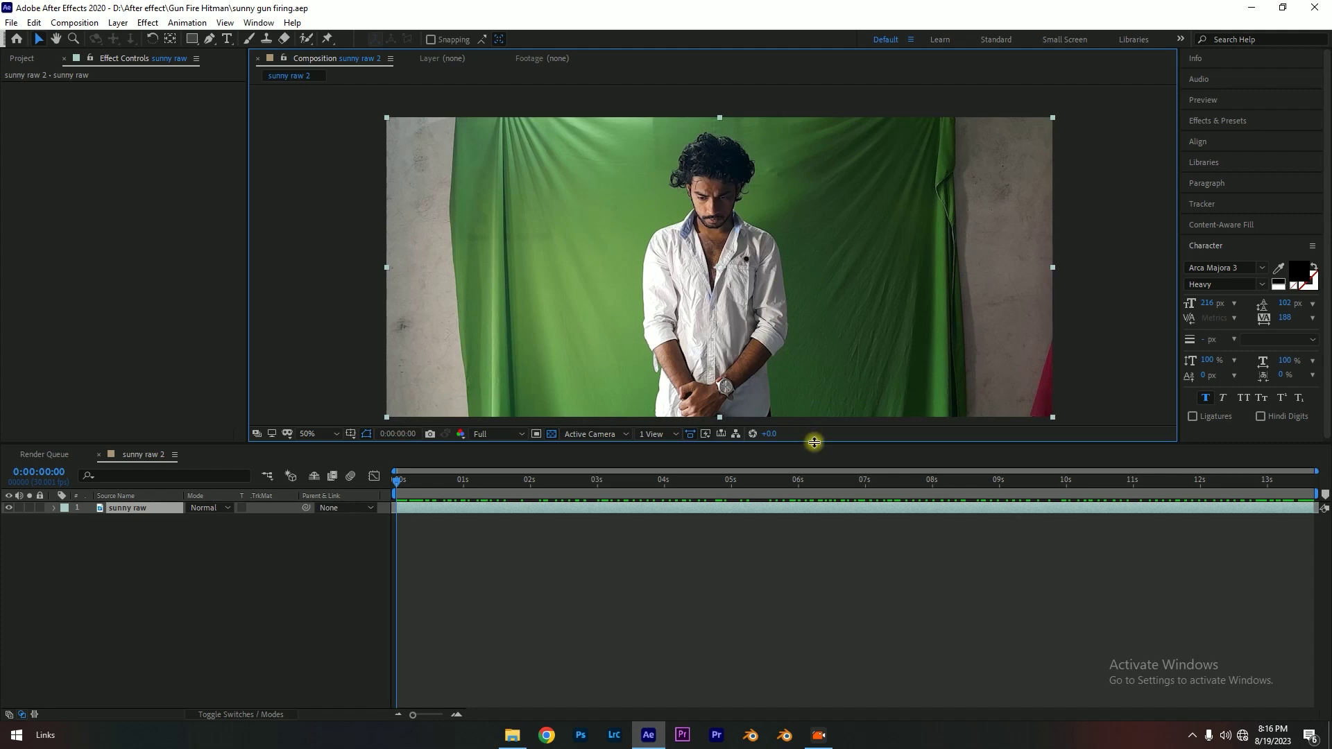
pyautogui.moveTo(814, 442); pyautogui.dragTo(814, 466)
pyautogui.scroll(4, 753, 387)
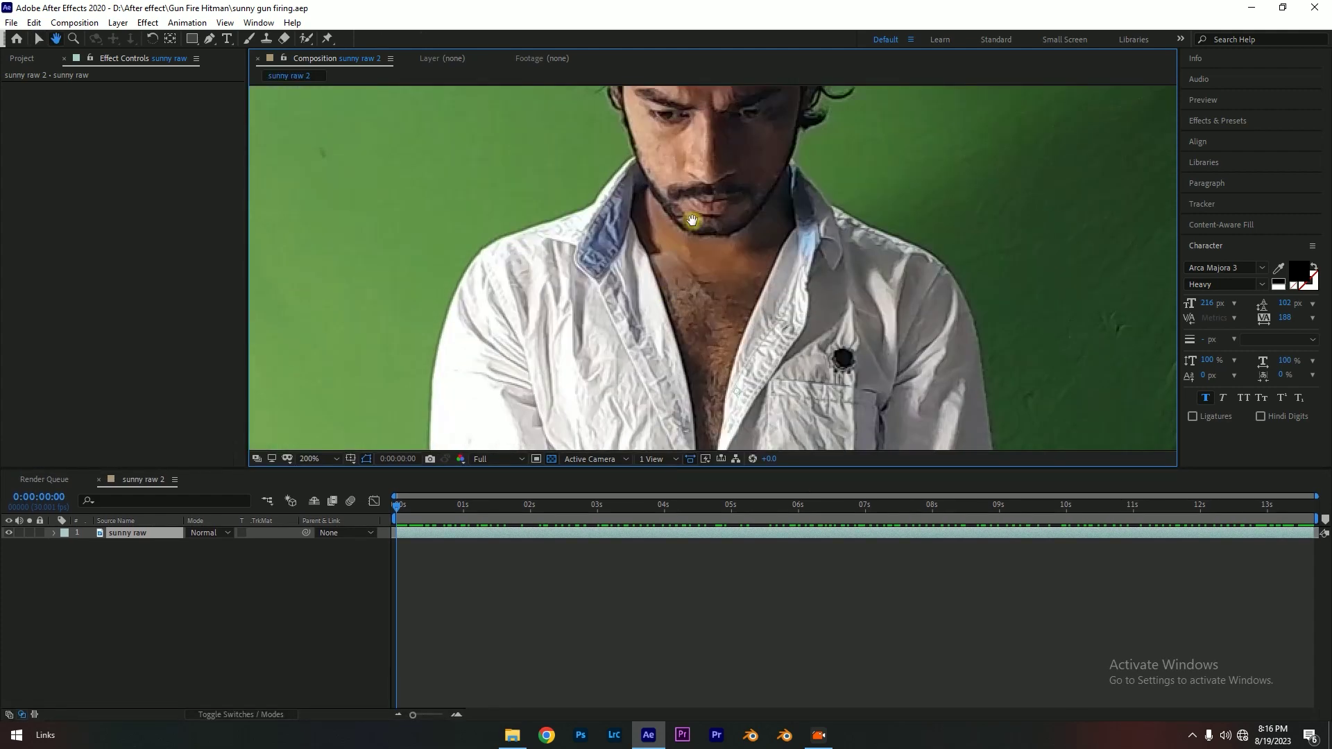
pyautogui.moveTo(692, 221); pyautogui.dragTo(673, 289)
pyautogui.scroll(2, 714, 374)
pyautogui.scroll(2, 717, 365)
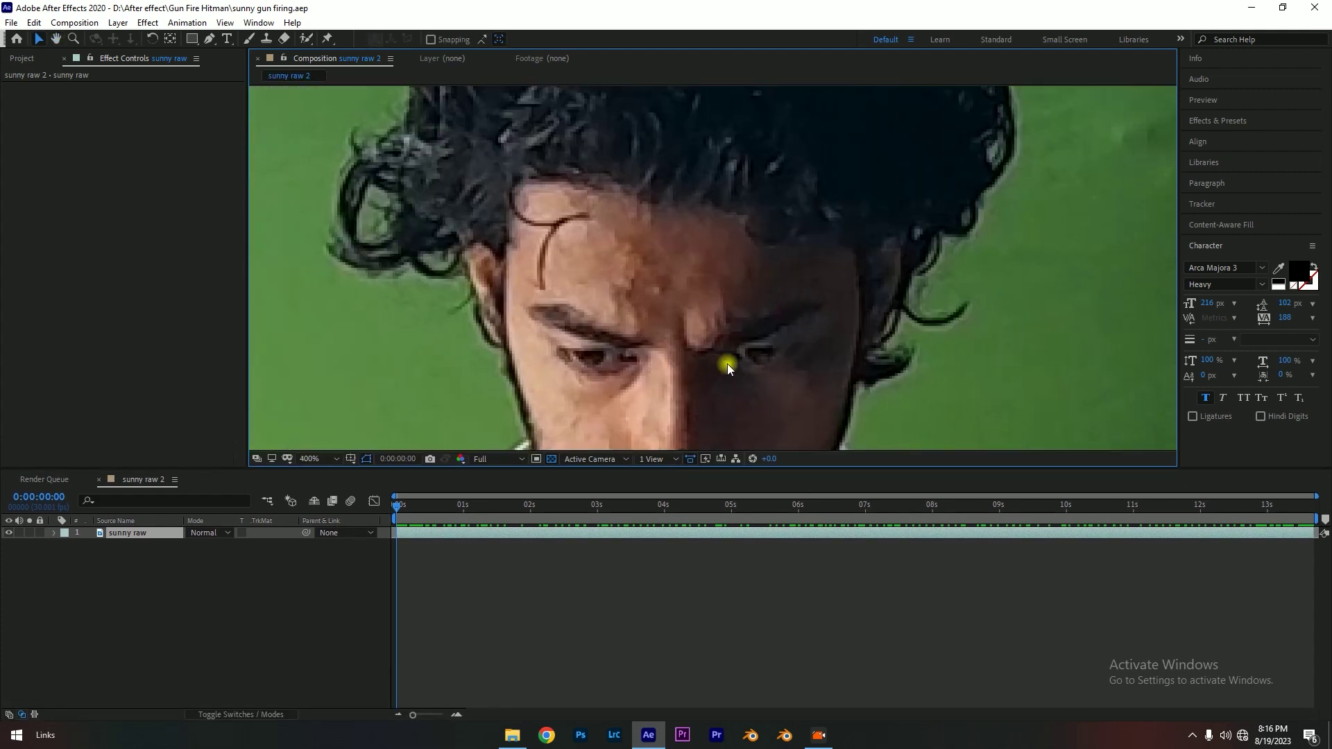
pyautogui.moveTo(727, 363); pyautogui.dragTo(714, 246)
pyautogui.scroll(-6, 717, 302)
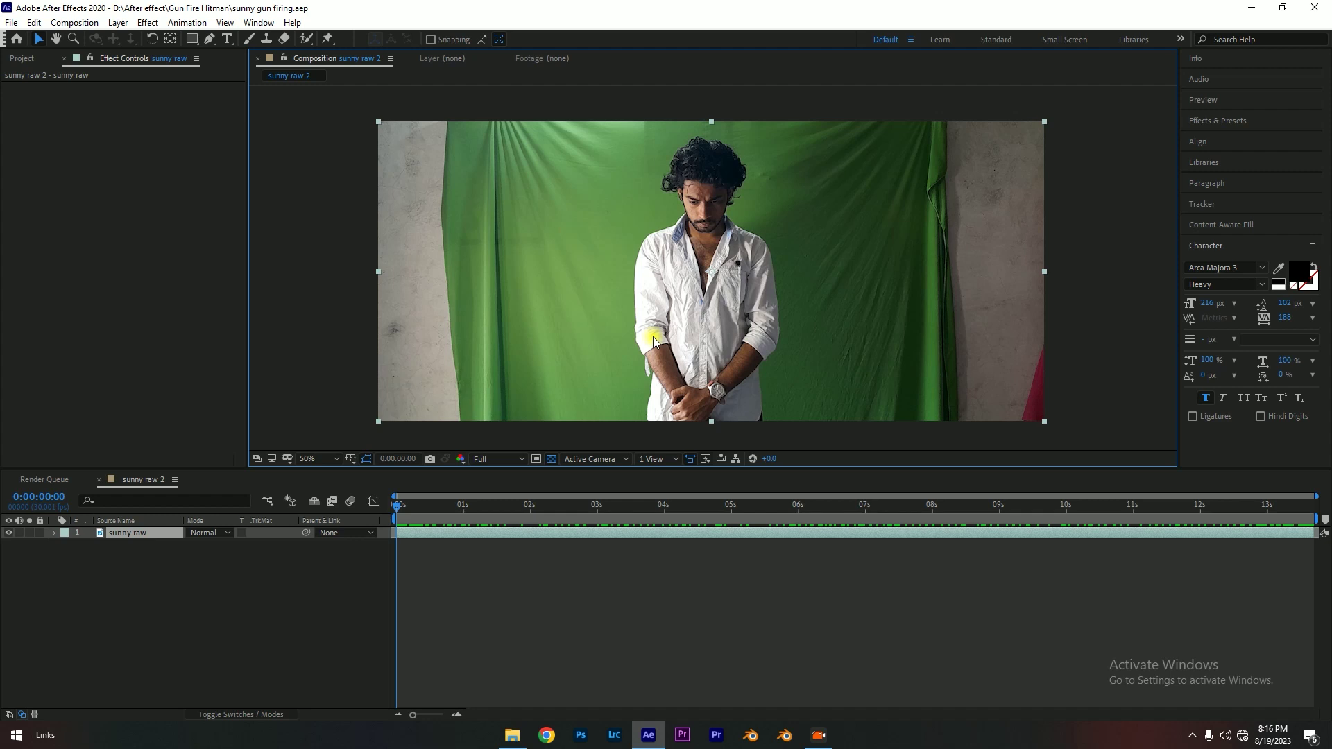
pyautogui.click(187, 620)
pyautogui.click(161, 532)
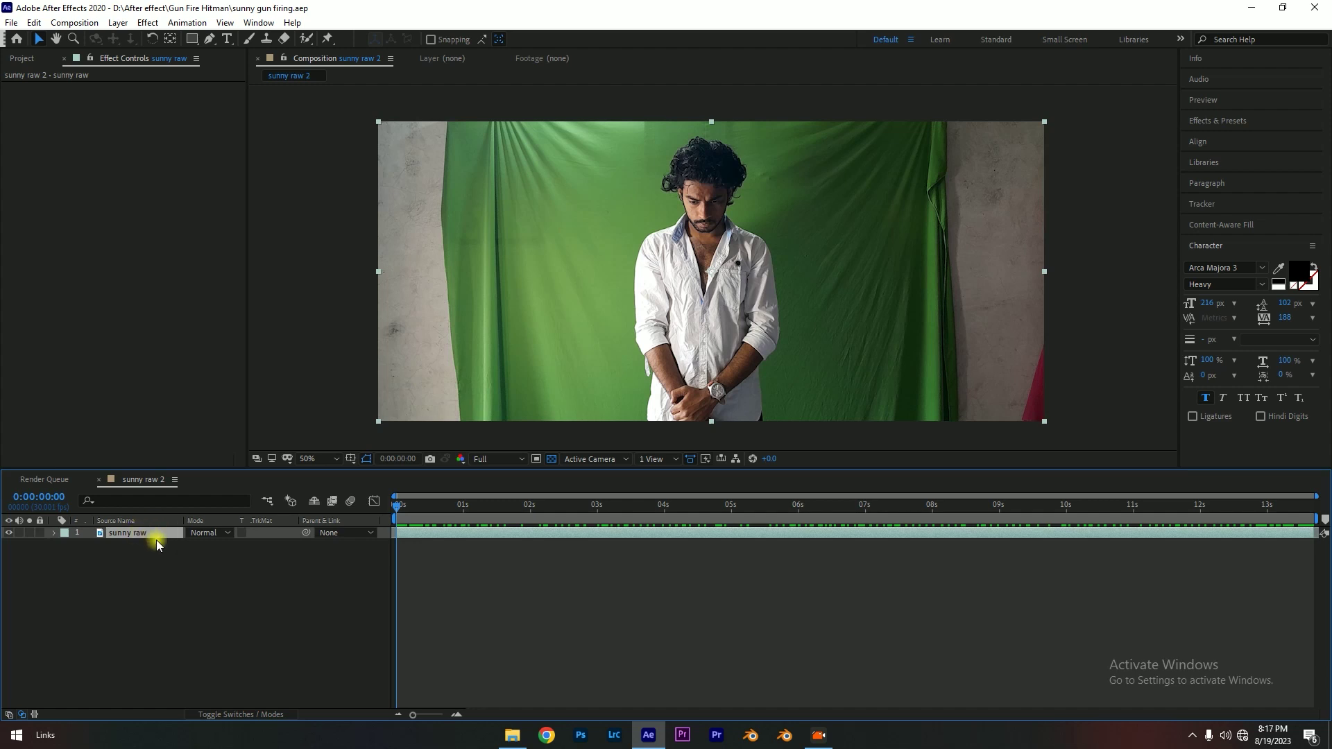
pyautogui.hotkey('ctrl', 'space')
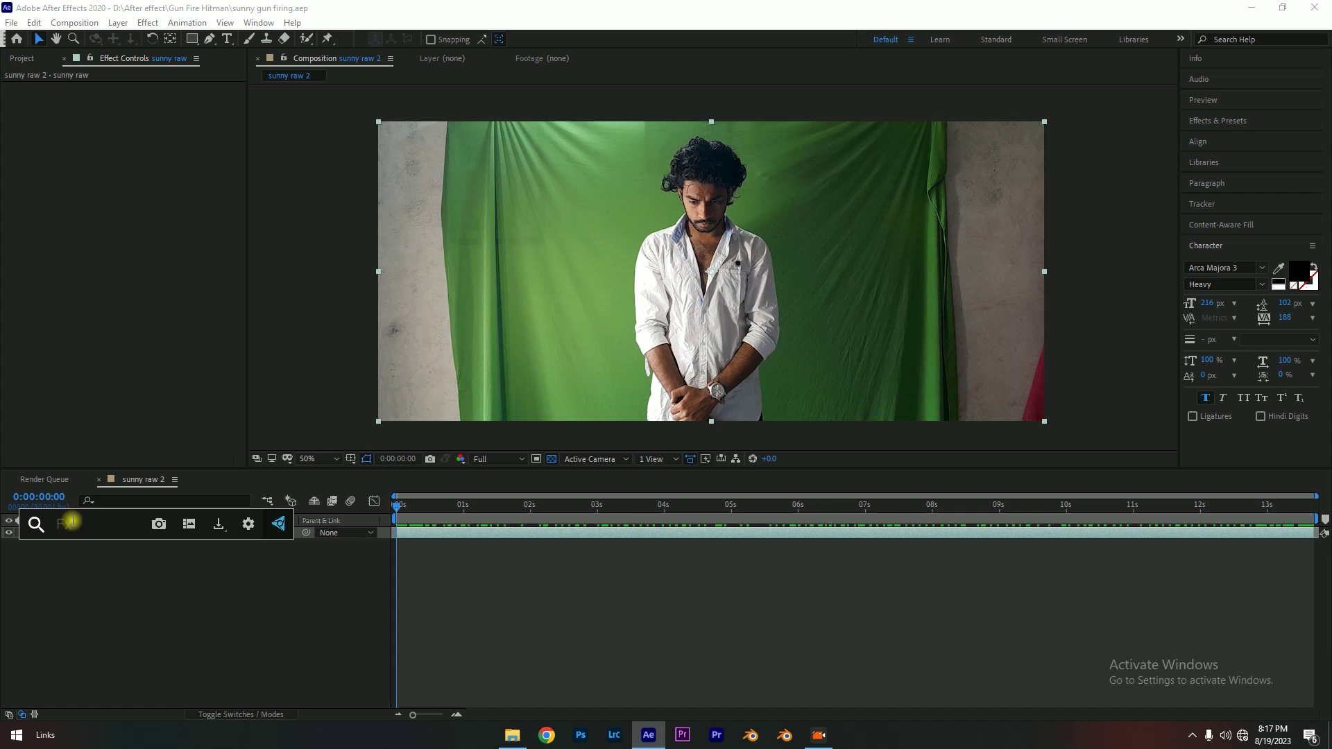
pyautogui.write('lum')
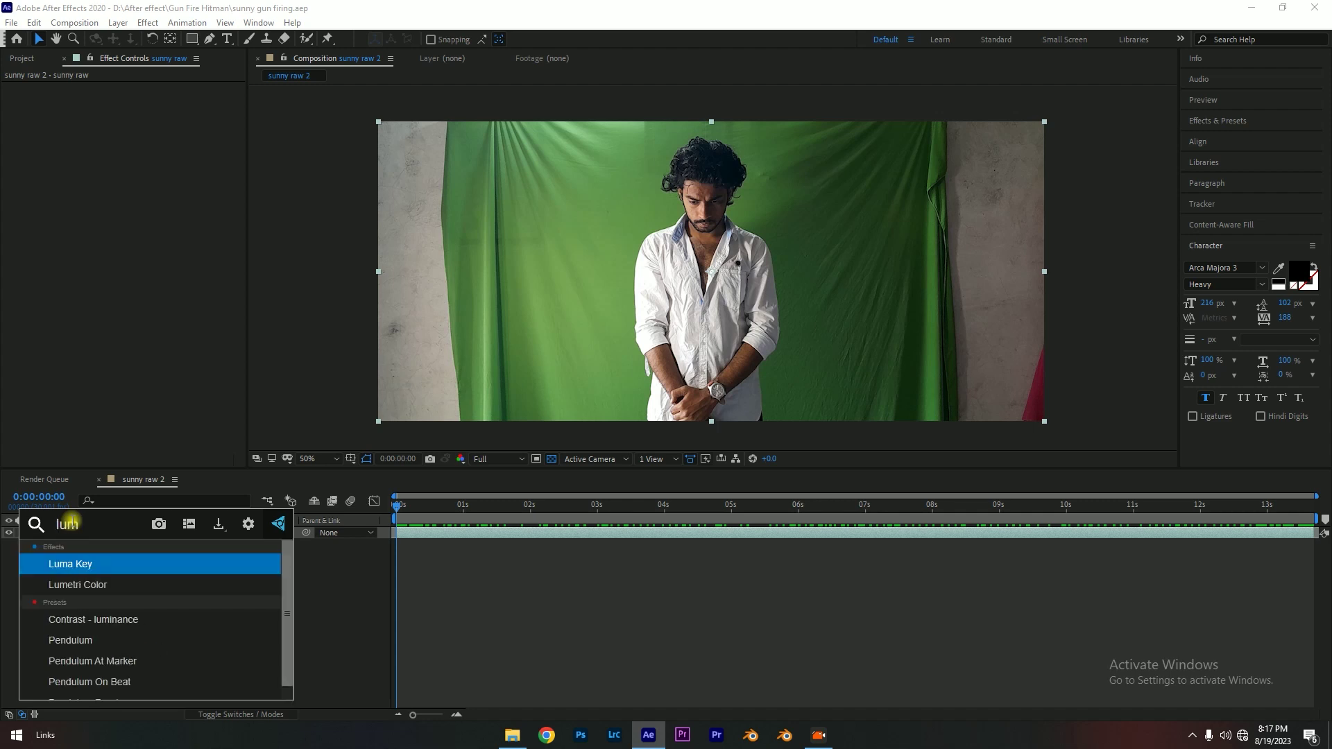
pyautogui.press('Down')
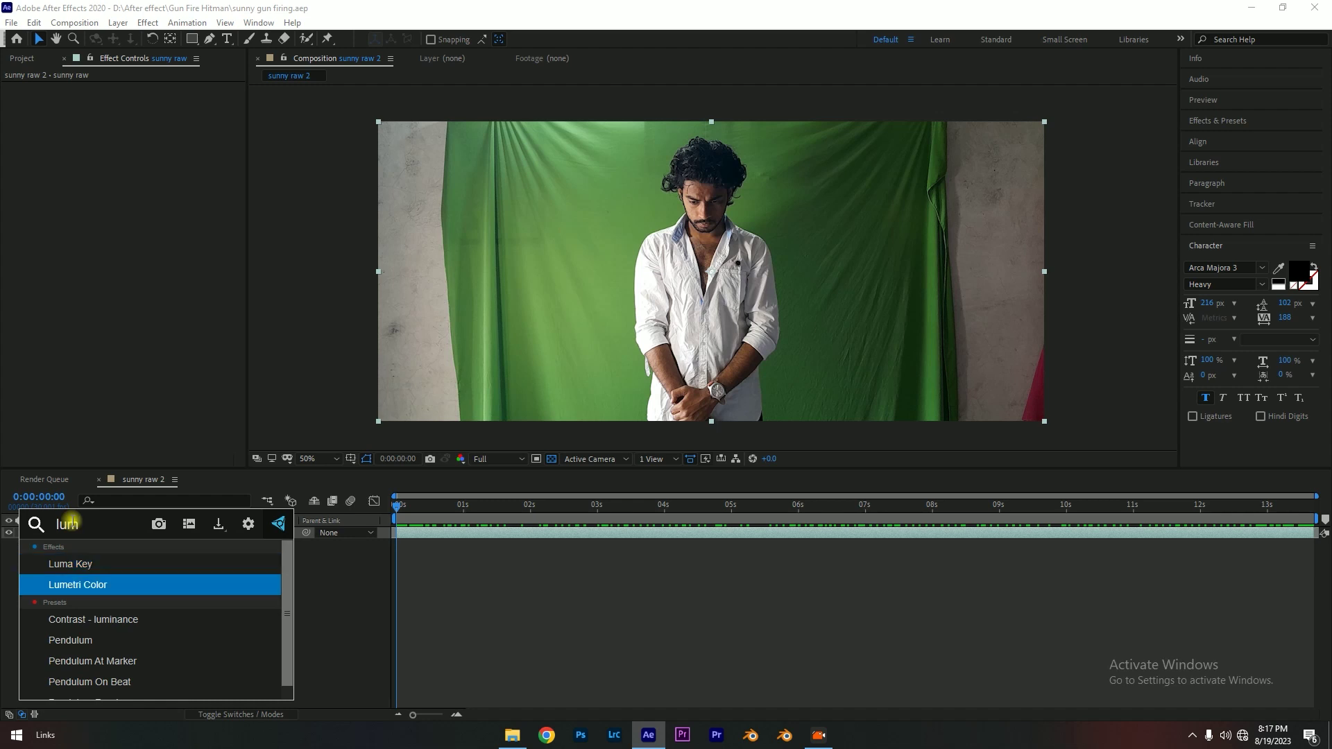
pyautogui.press('Return')
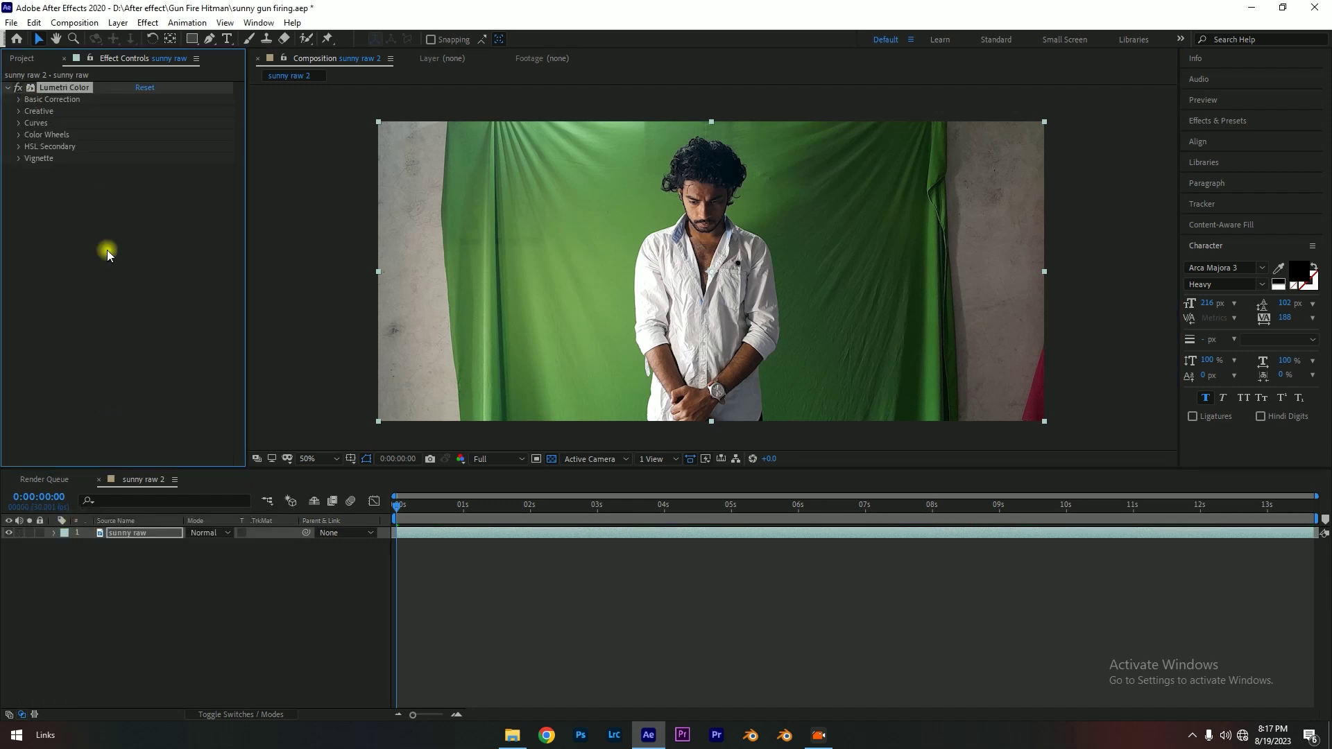
pyautogui.hotkey('ctrl', 'z')
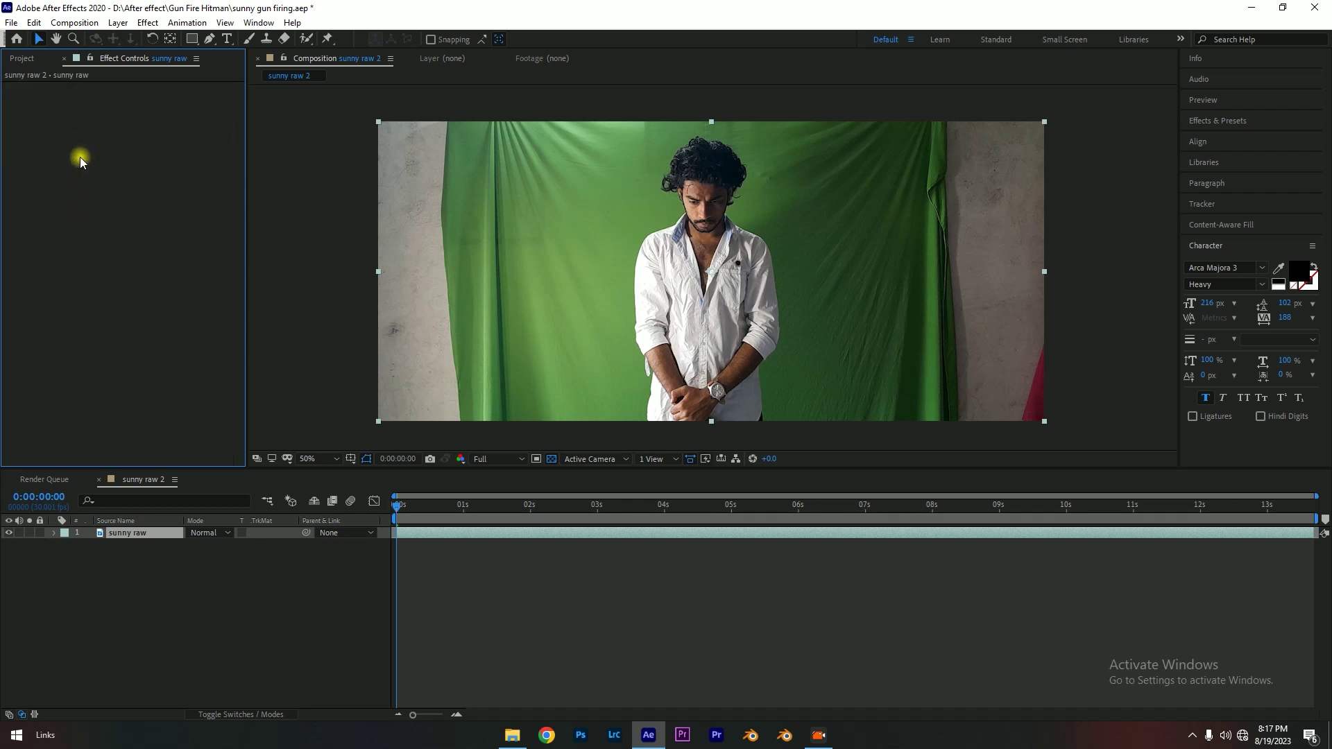
# - Apply Lumetri Color from Effect > Color Correction to the sunny raw layer
pyautogui.click(146, 576)
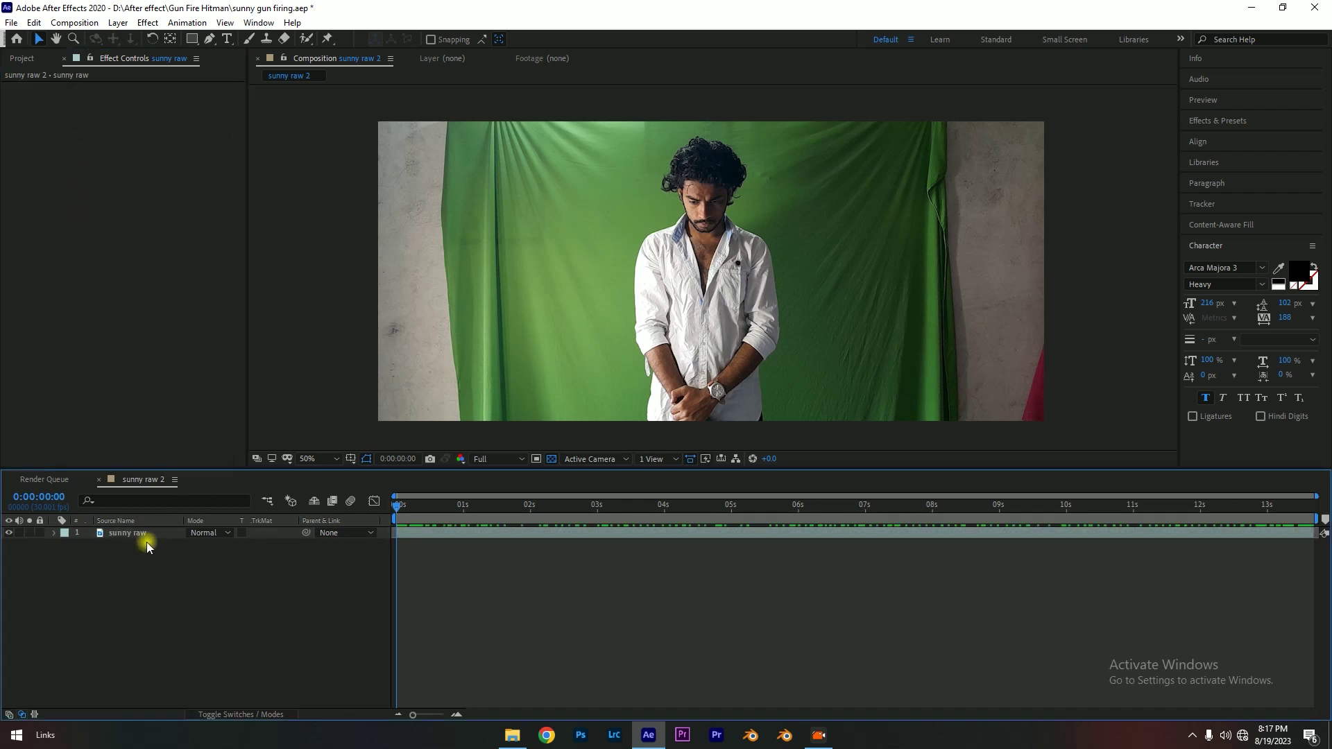
pyautogui.click(164, 530)
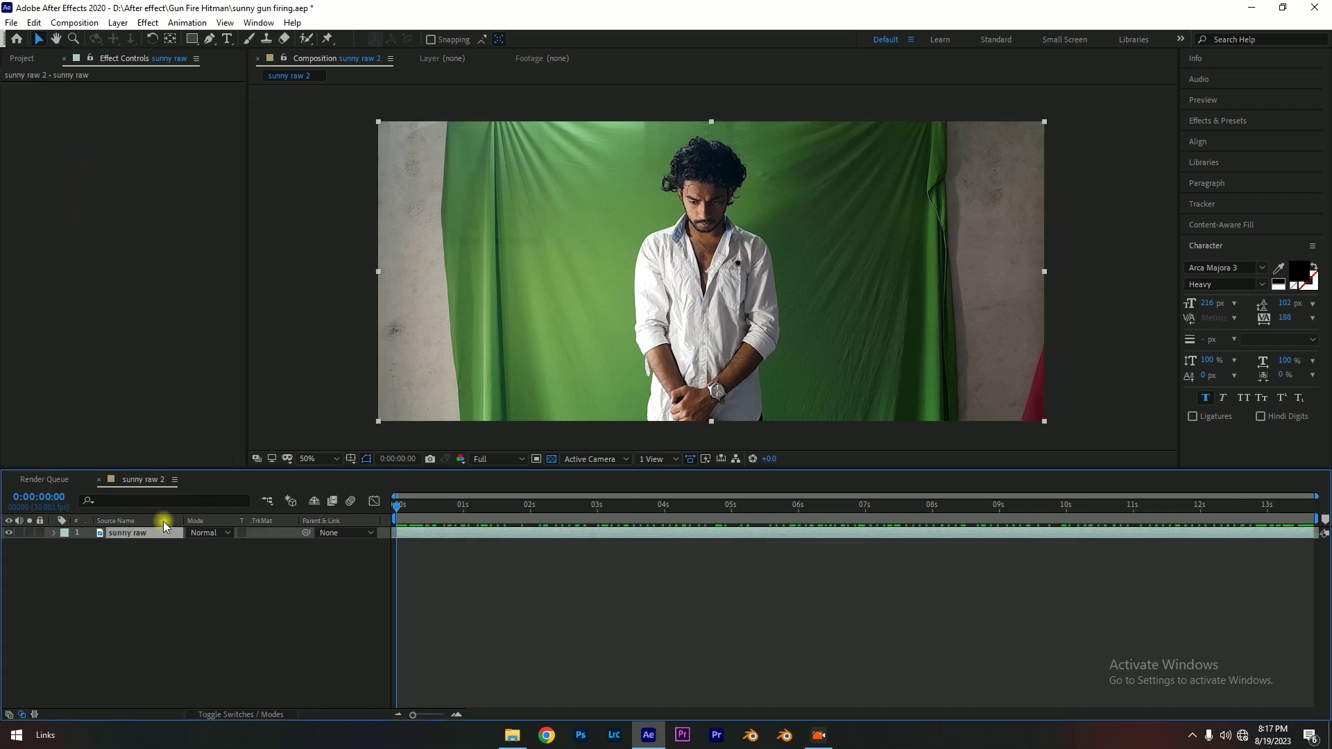
pyautogui.click(147, 22)
pyautogui.moveTo(262, 196)
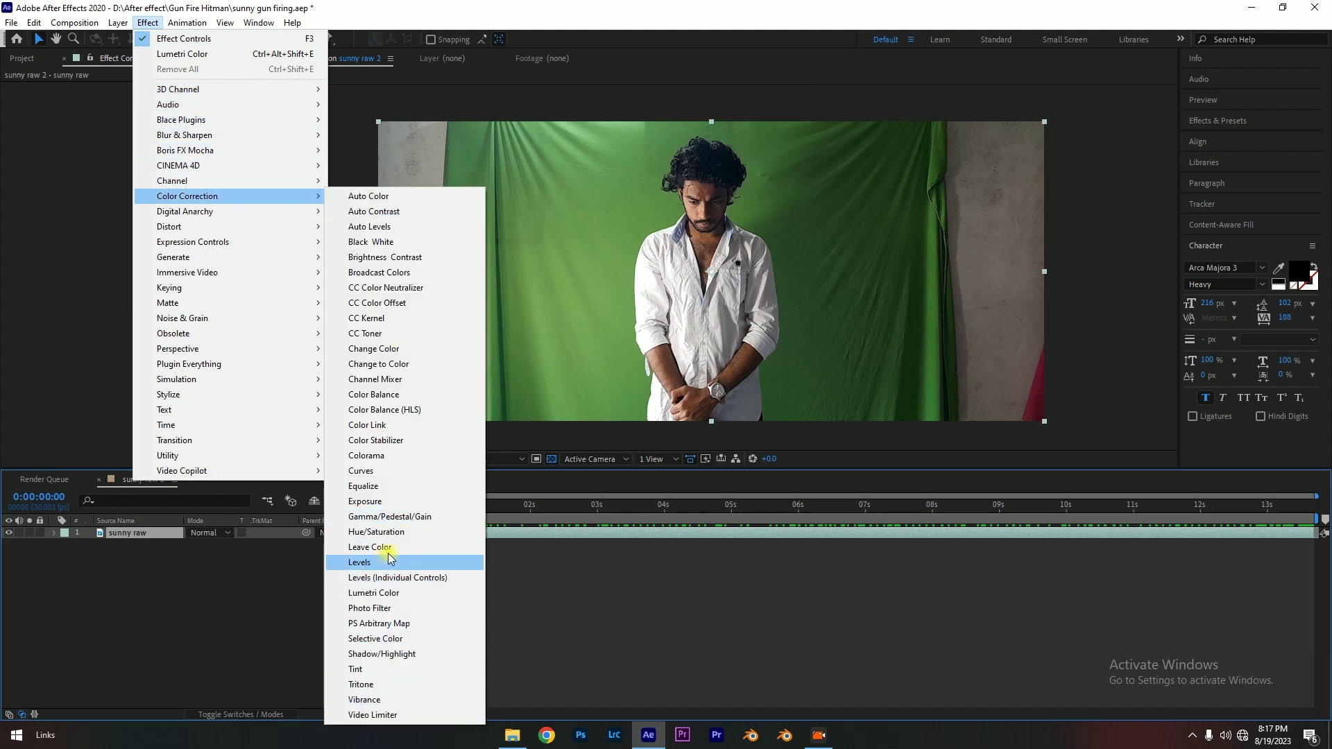
pyautogui.click(378, 593)
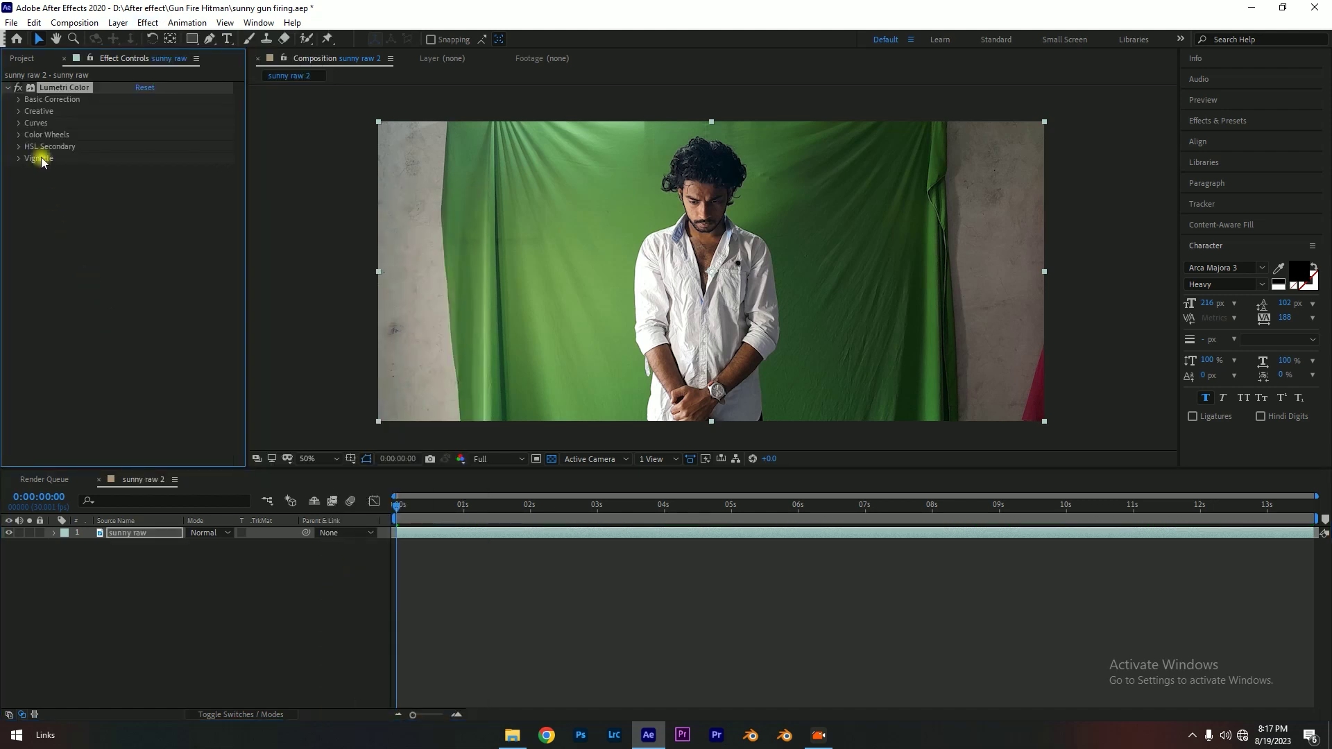
# - In Basic Correction, set Contrast 10, Highlights -37 and Shadows 5
pyautogui.click(19, 99)
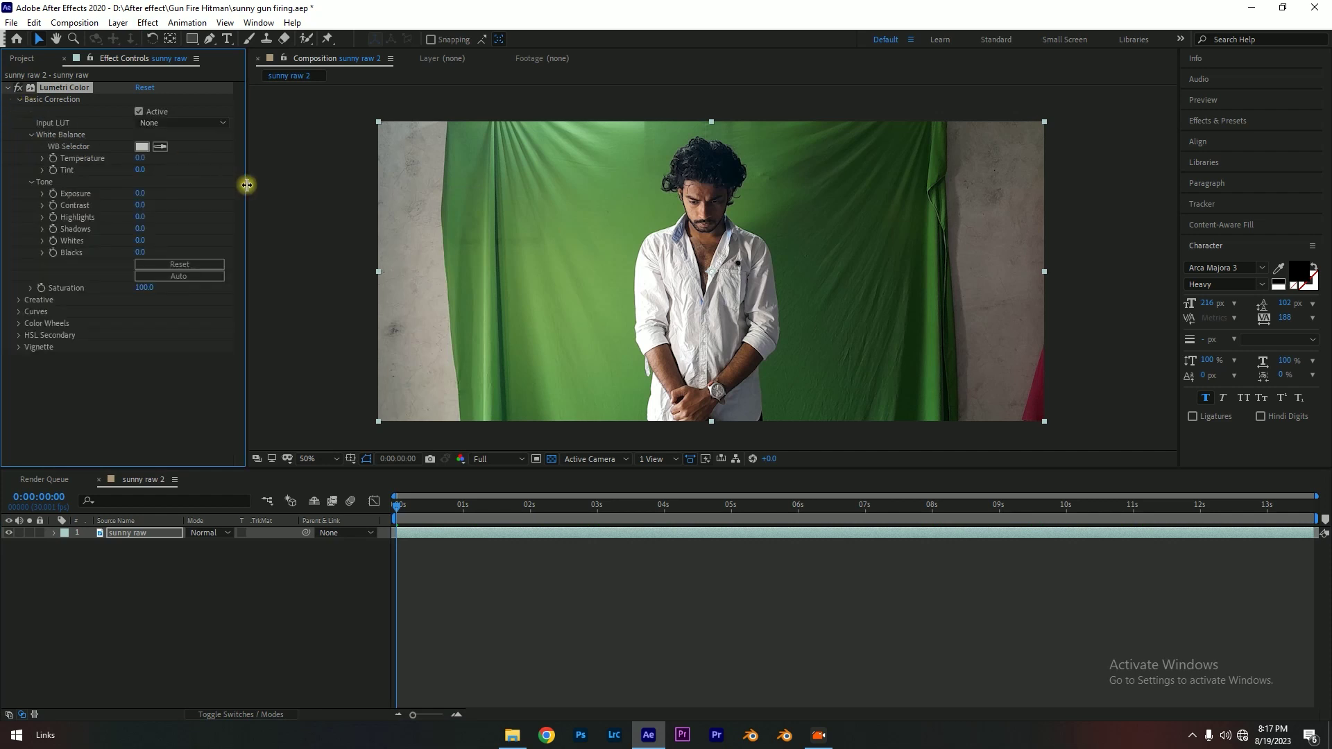
pyautogui.moveTo(244, 186); pyautogui.dragTo(300, 190)
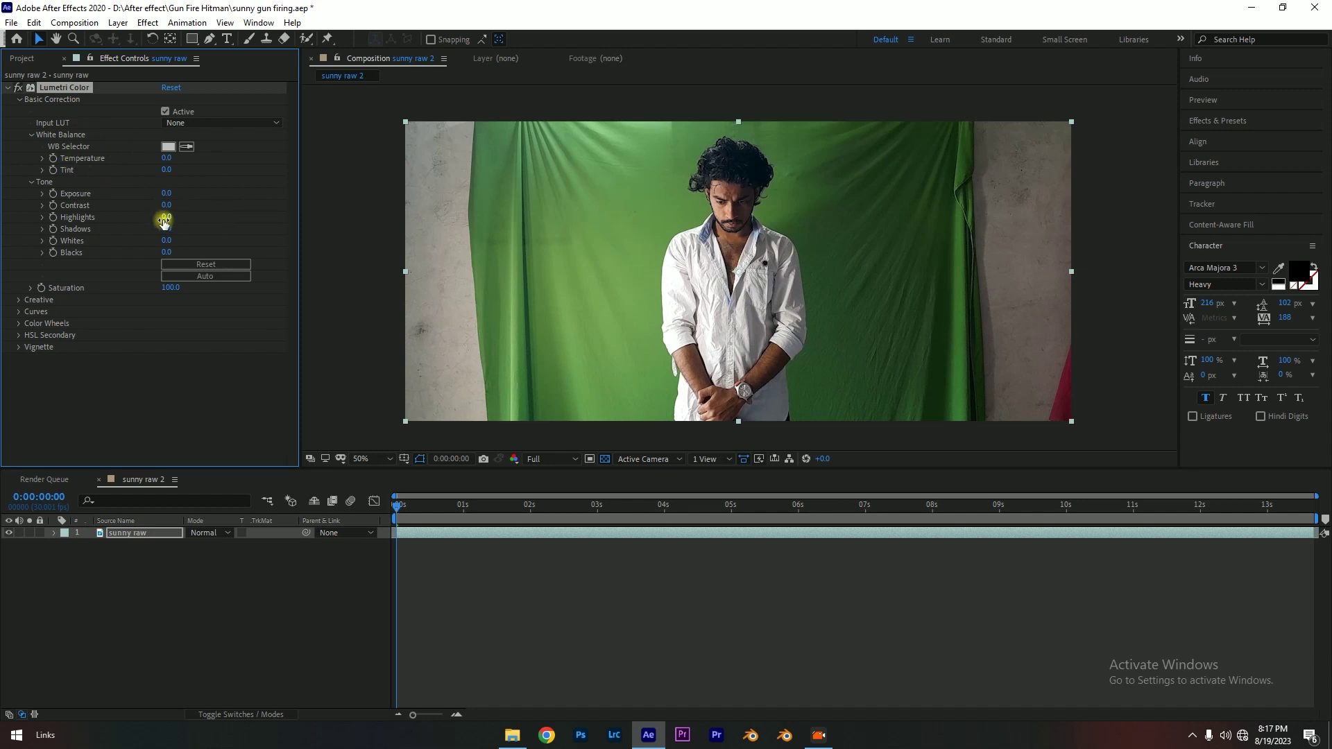
pyautogui.moveTo(166, 217)
pyautogui.mouseDown()
pyautogui.moveTo(127, 220)
pyautogui.moveTo(139, 220)
pyautogui.mouseUp()
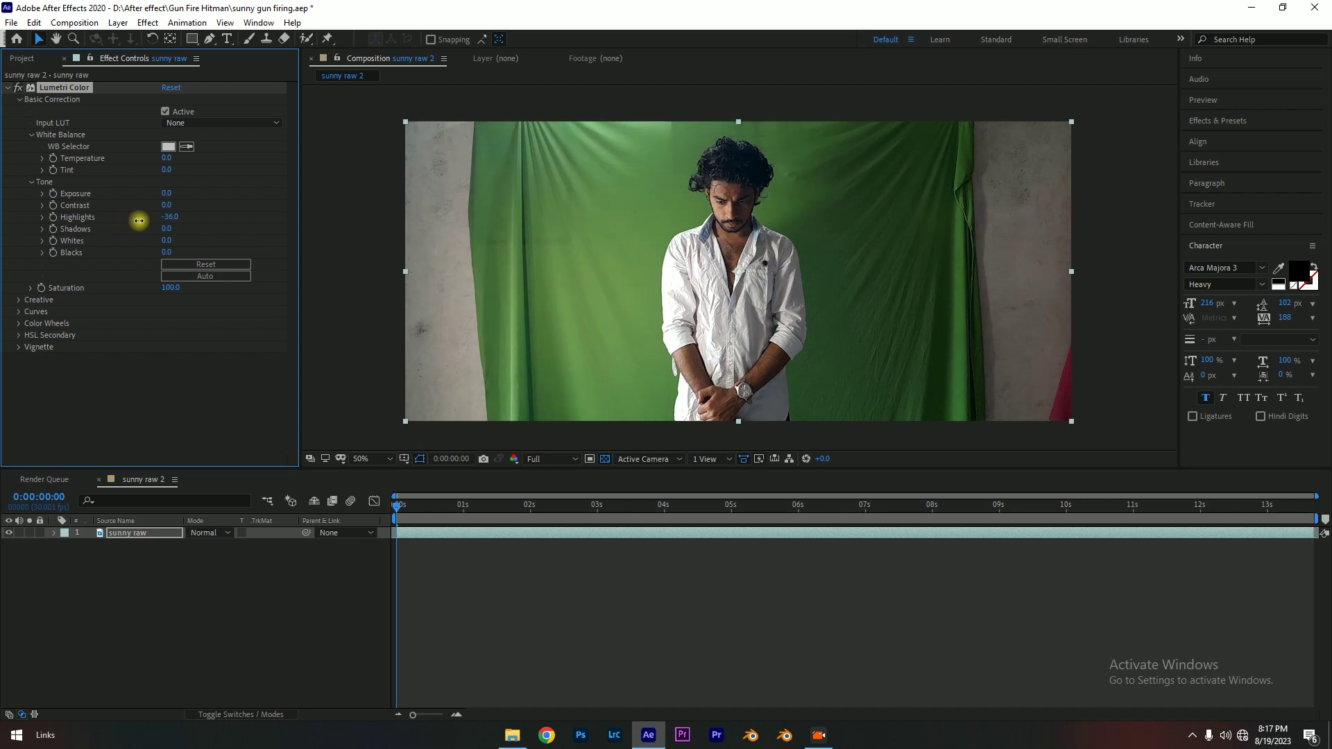
pyautogui.moveTo(139, 220); pyautogui.dragTo(171, 229)
pyautogui.moveTo(165, 205); pyautogui.dragTo(175, 208)
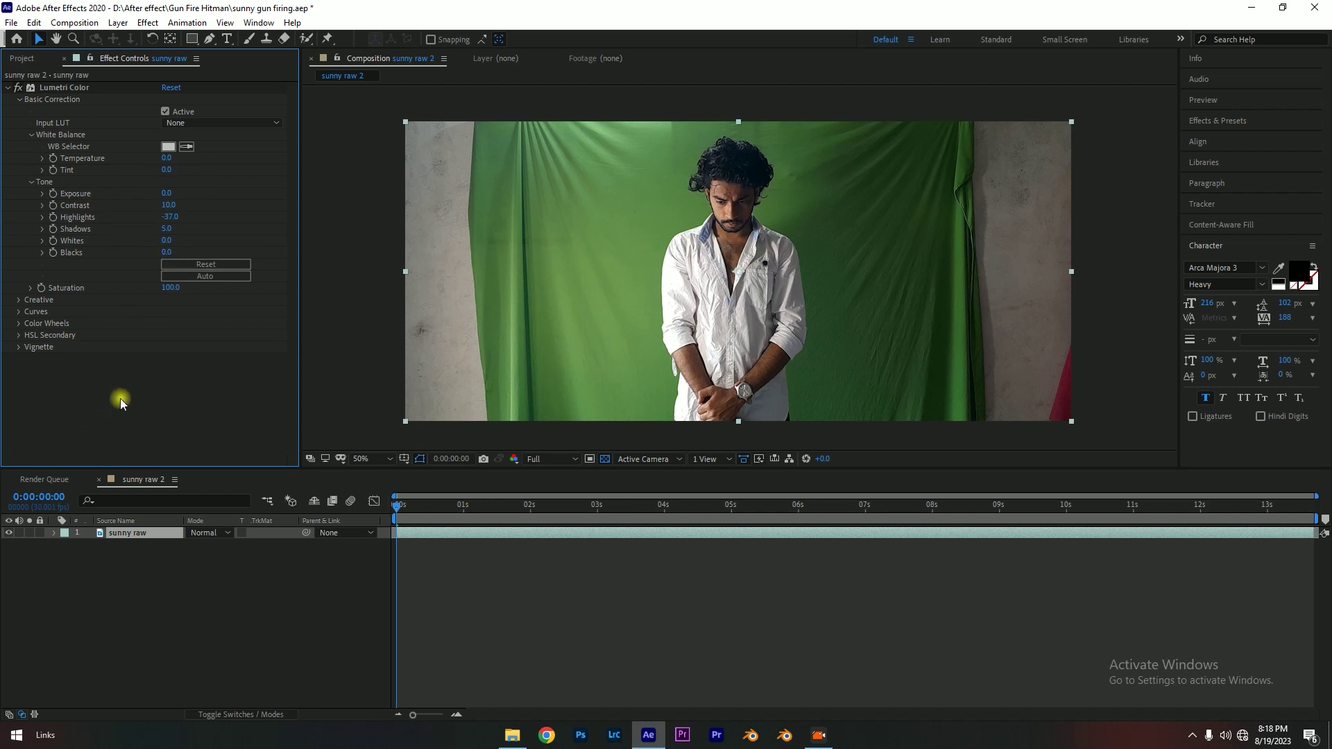
# - Apply Keylight (1.2) by searching 'key' in FX Console, then set the viewer to 25%
pyautogui.hotkey('ctrl', 'space')
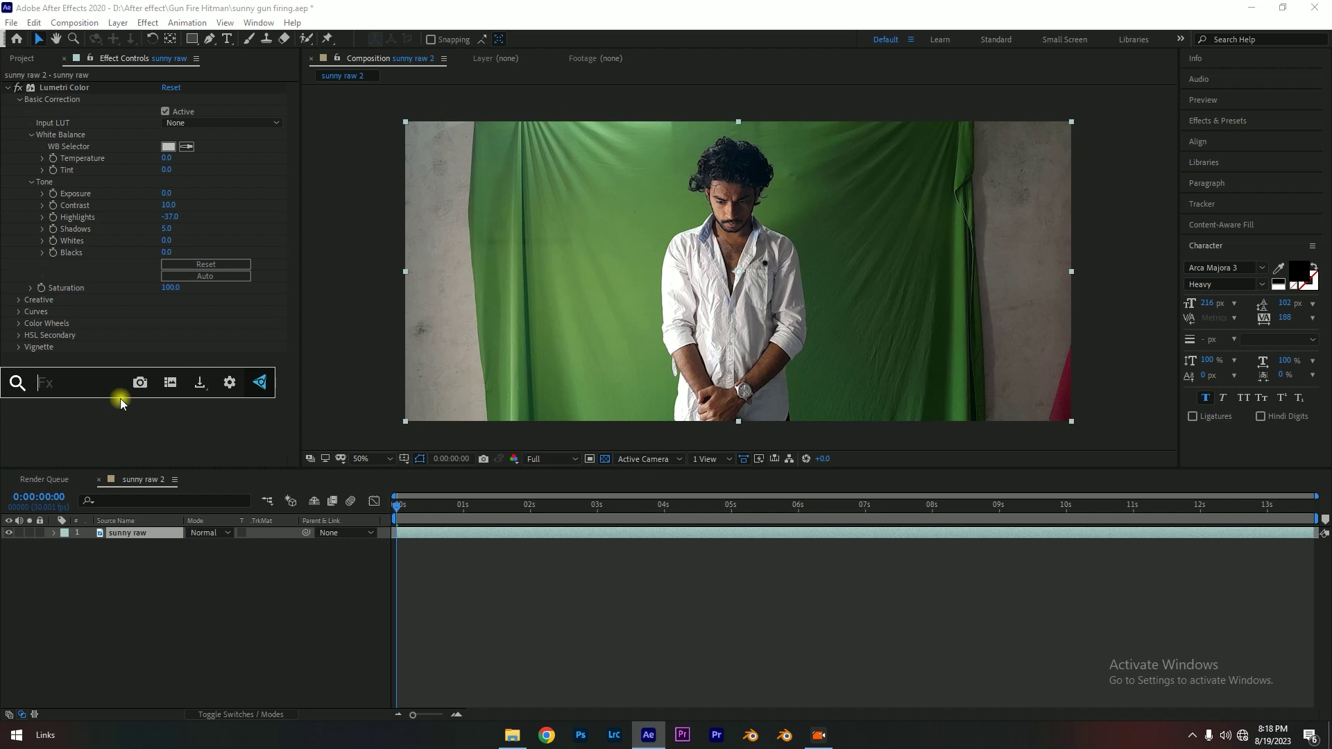
pyautogui.click(123, 534)
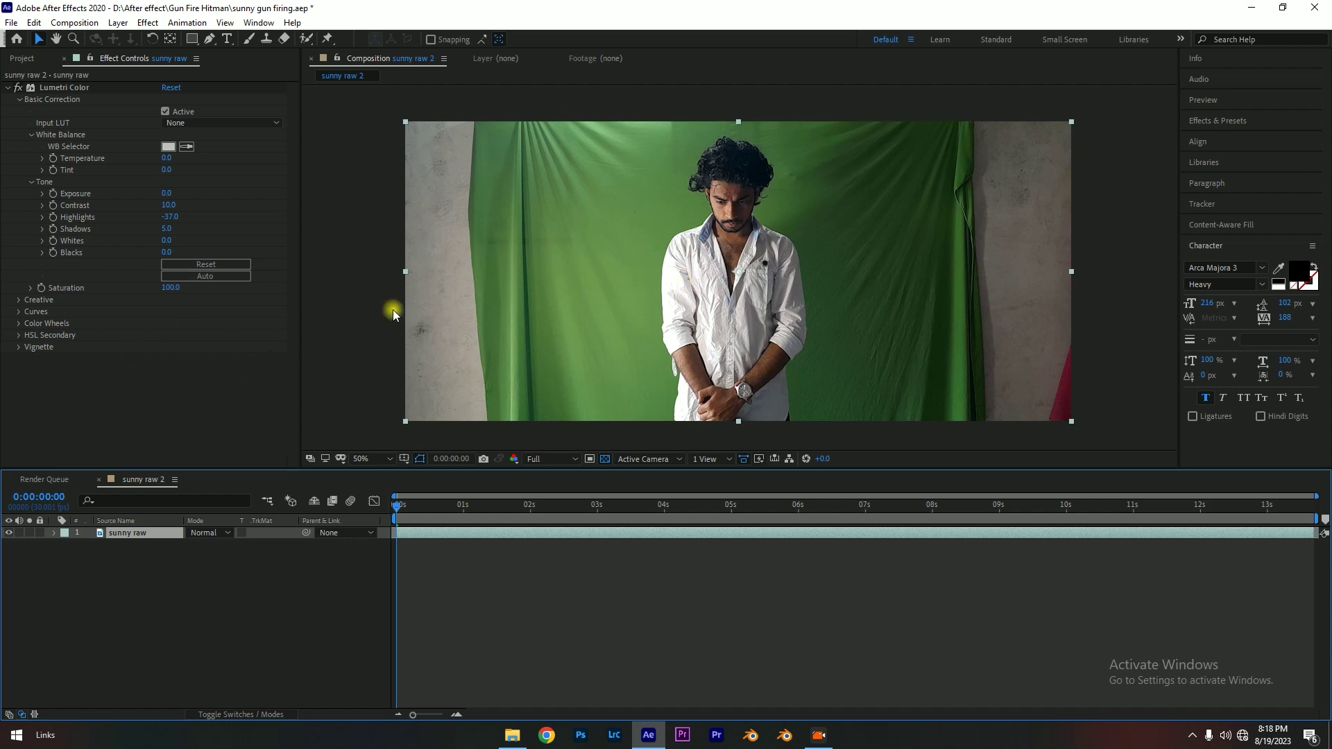
pyautogui.hotkey('ctrl', 'space')
pyautogui.write('key')
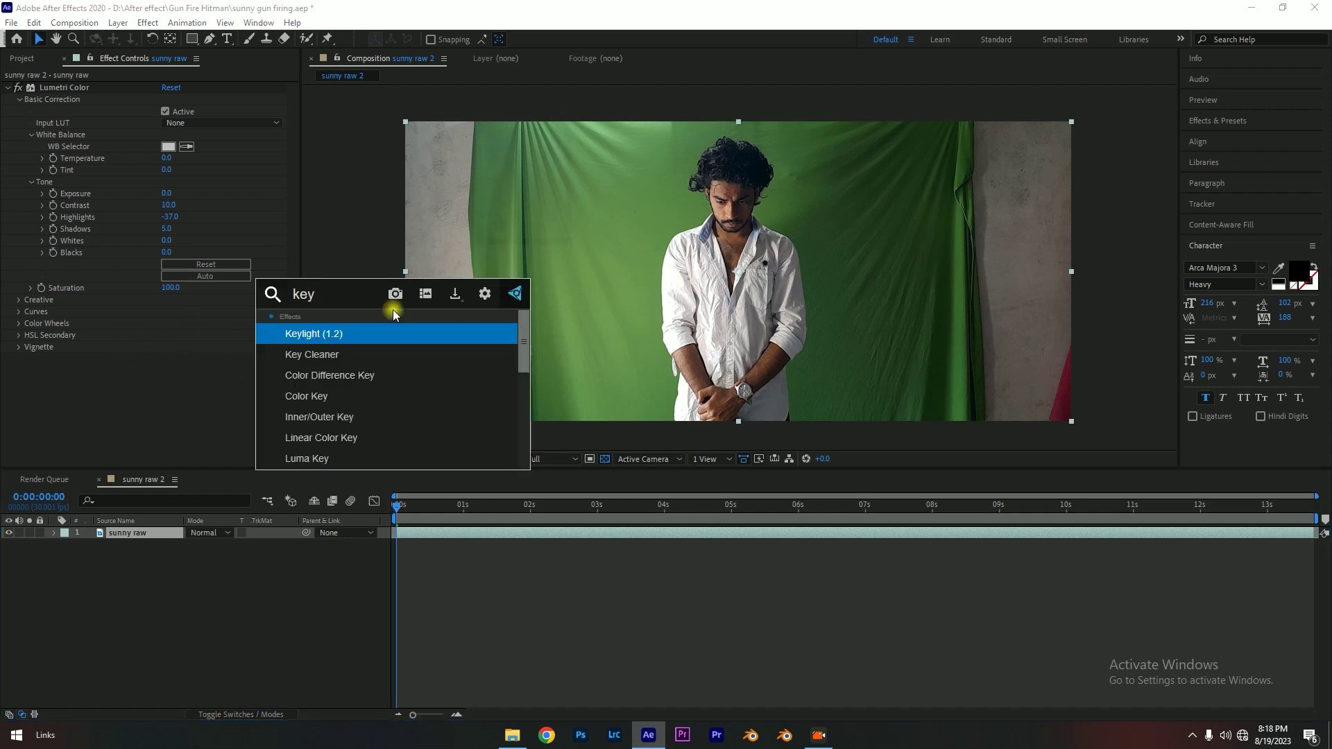
pyautogui.press('Return')
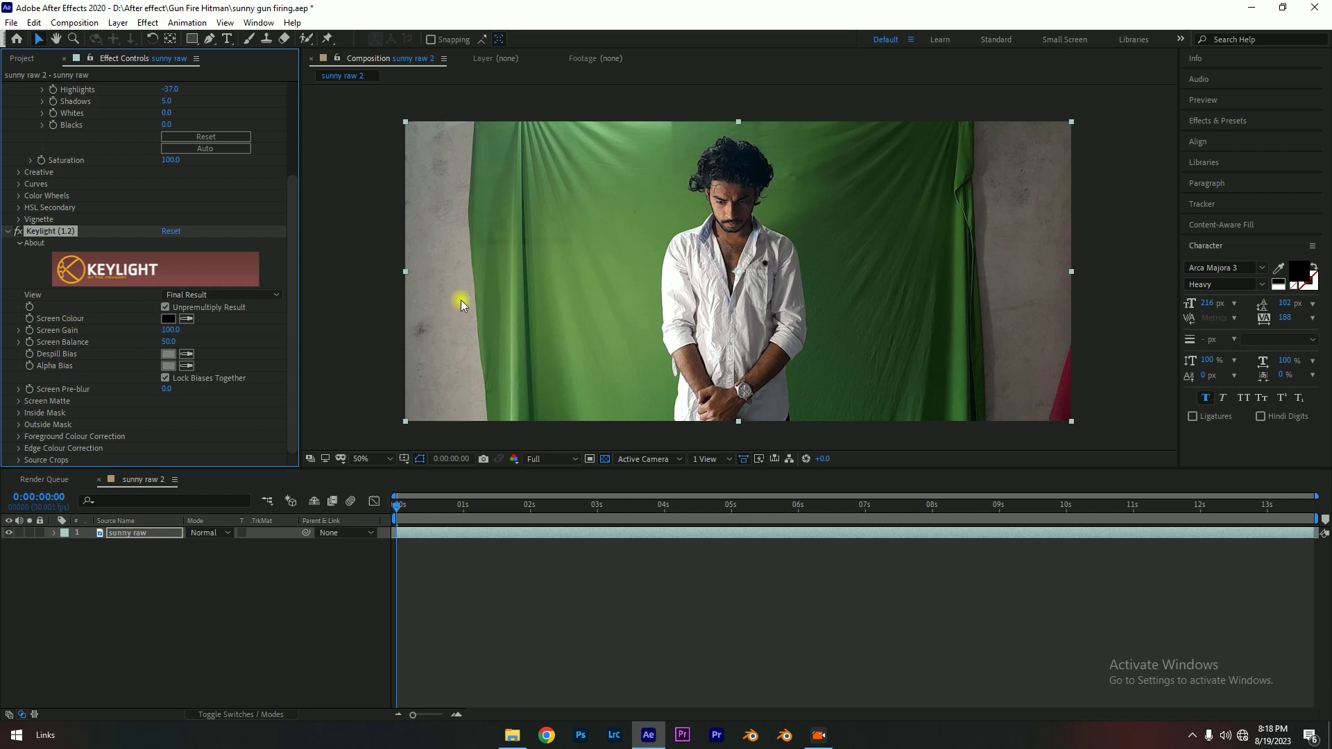
pyautogui.scroll(-1, 660, 301)
pyautogui.press('.')
pyautogui.moveTo(661, 303); pyautogui.dragTo(631, 290)
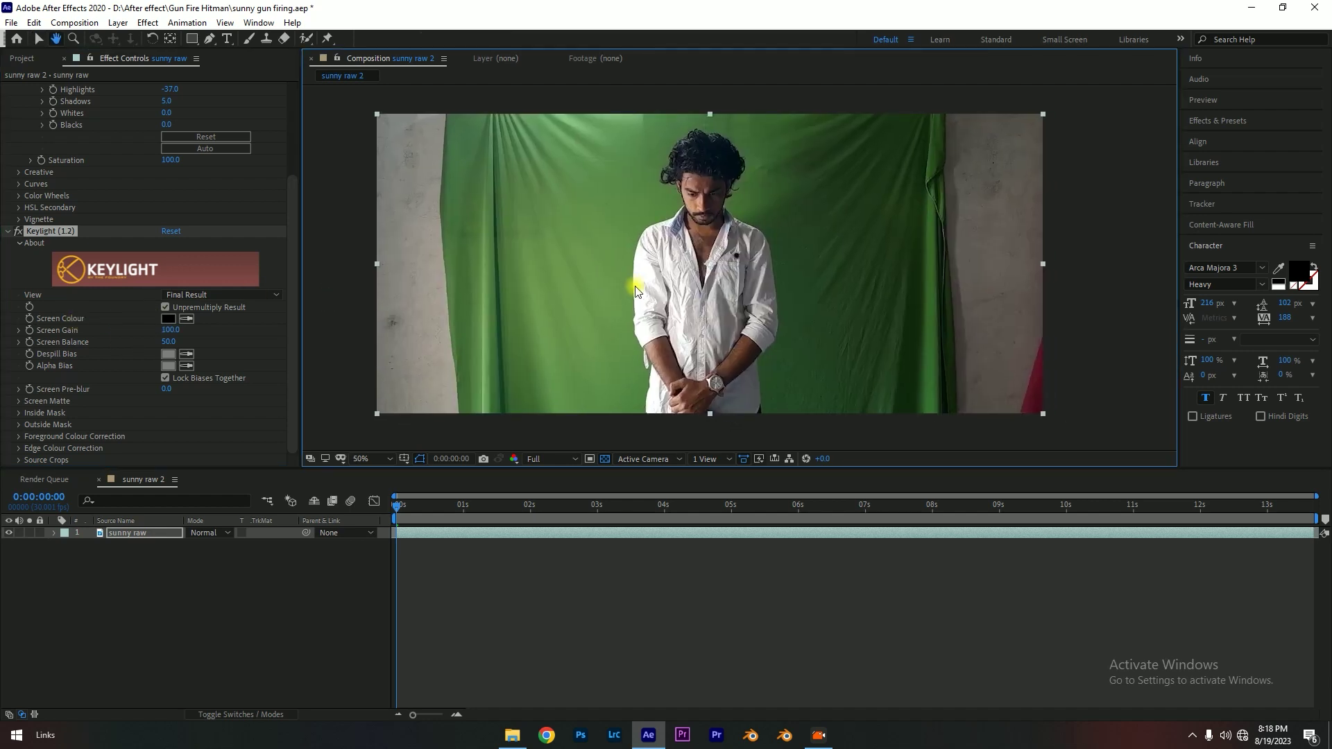
pyautogui.press(',')
pyautogui.press('.')
pyautogui.press(',')
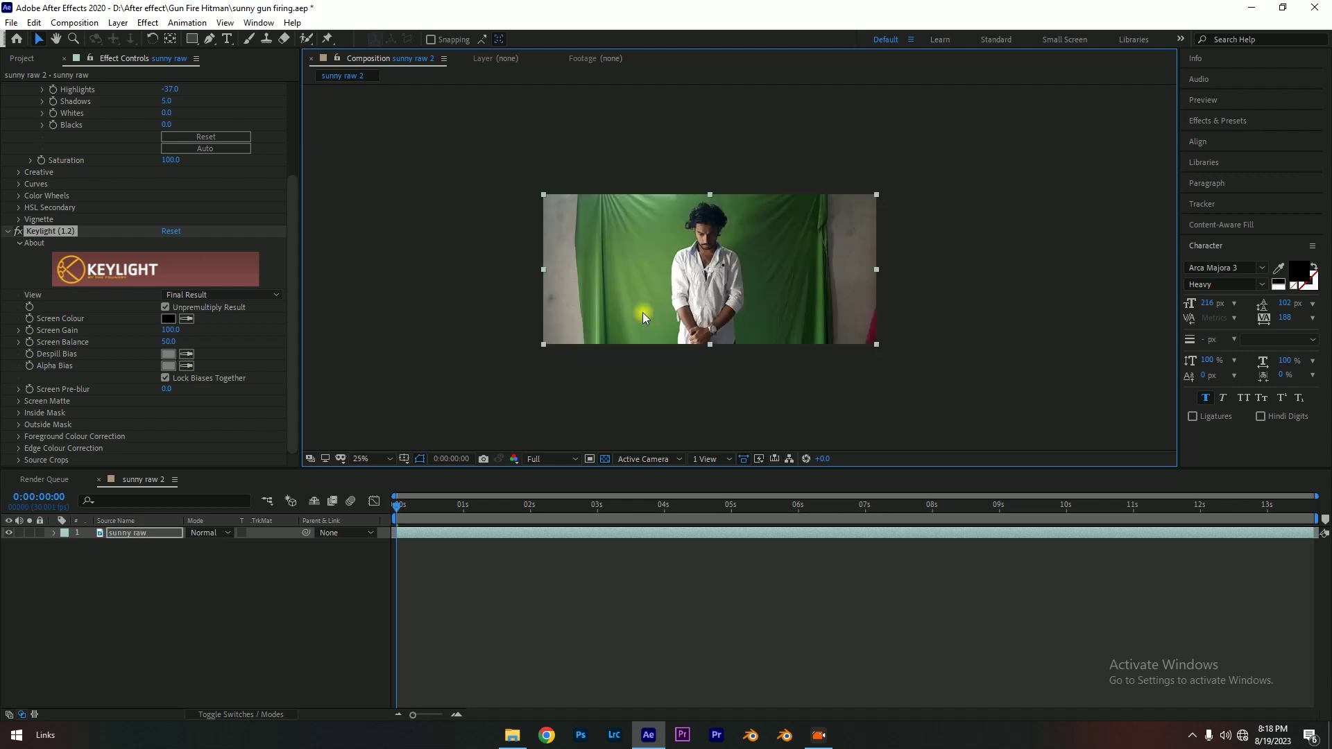
# - Draw a closed pen mask around the man and the green backdrop
pyautogui.press('g')
pyautogui.click(601, 360)
pyautogui.click(585, 194)
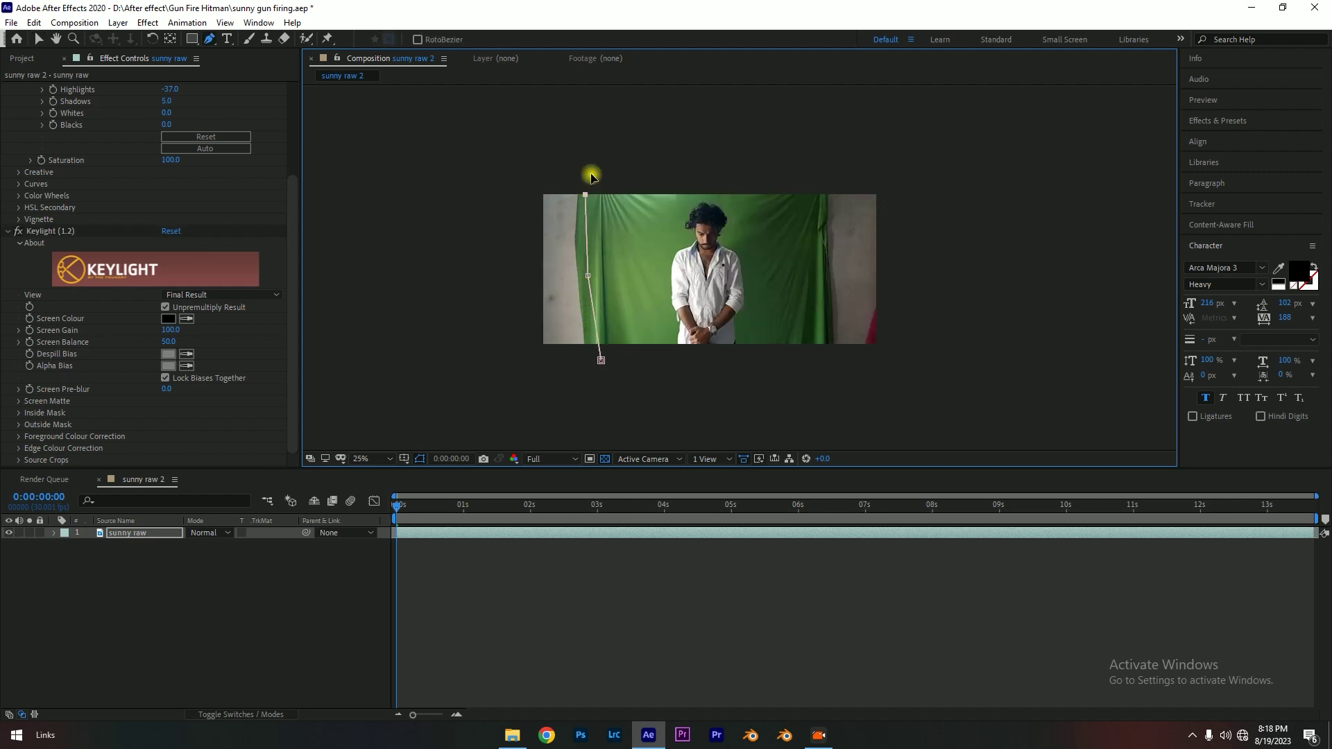
pyautogui.click(586, 175)
pyautogui.click(611, 168)
pyautogui.click(667, 168)
pyautogui.click(738, 168)
pyautogui.click(780, 170)
pyautogui.click(826, 176)
pyautogui.click(814, 217)
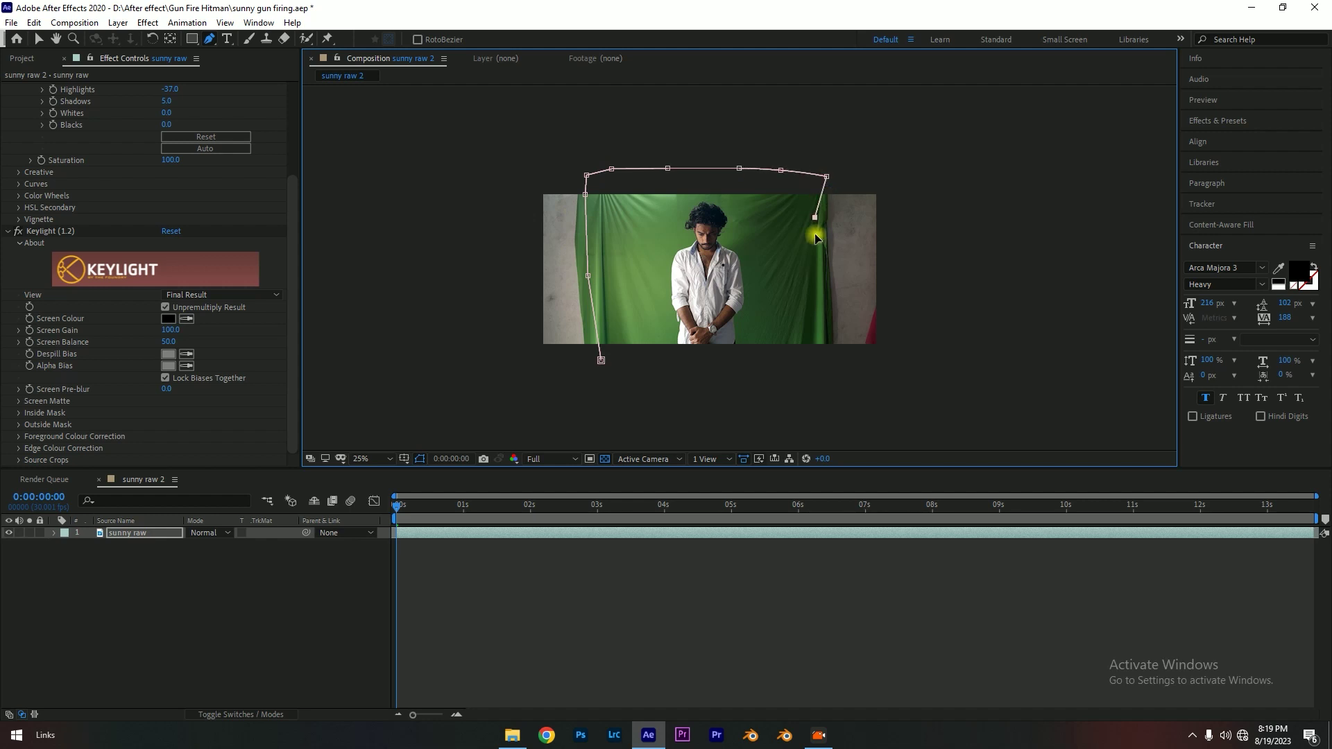
pyautogui.click(814, 239)
pyautogui.click(814, 289)
pyautogui.click(819, 332)
pyautogui.click(814, 362)
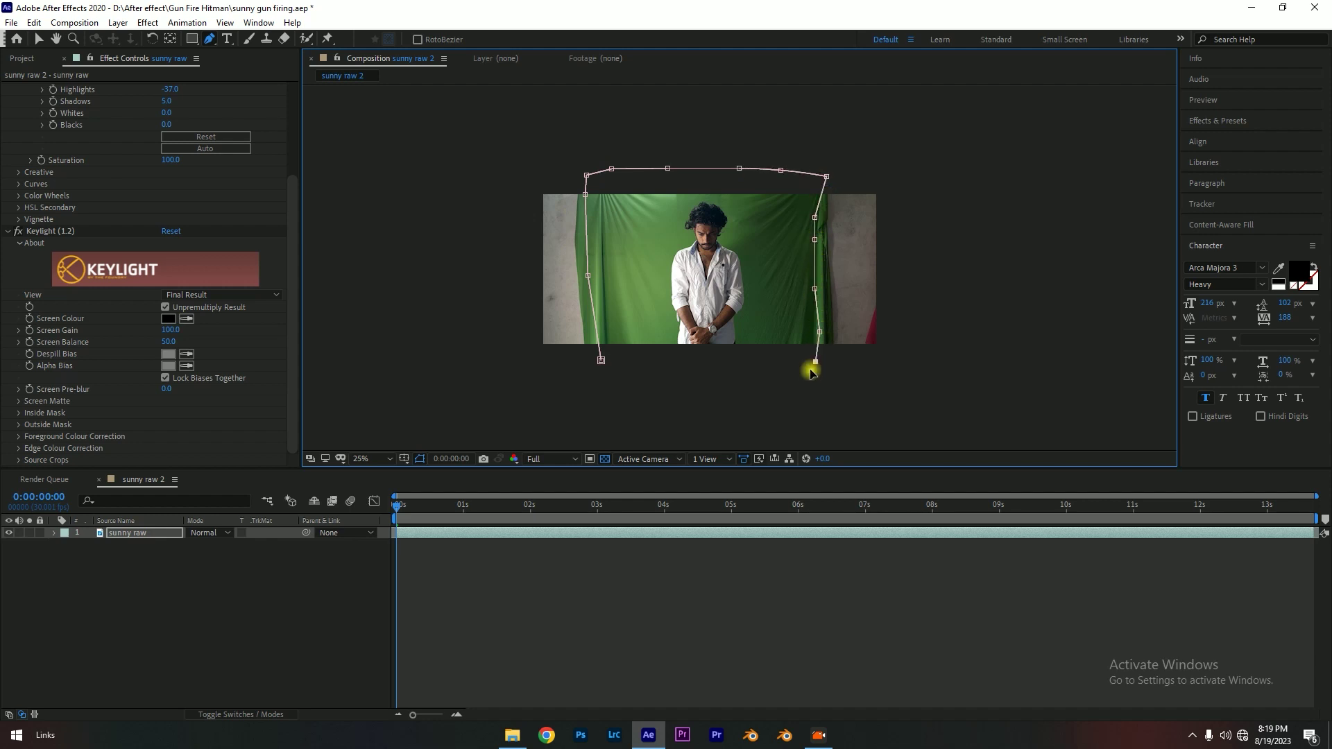
pyautogui.click(752, 374)
pyautogui.click(681, 372)
pyautogui.click(620, 362)
pyautogui.click(601, 361)
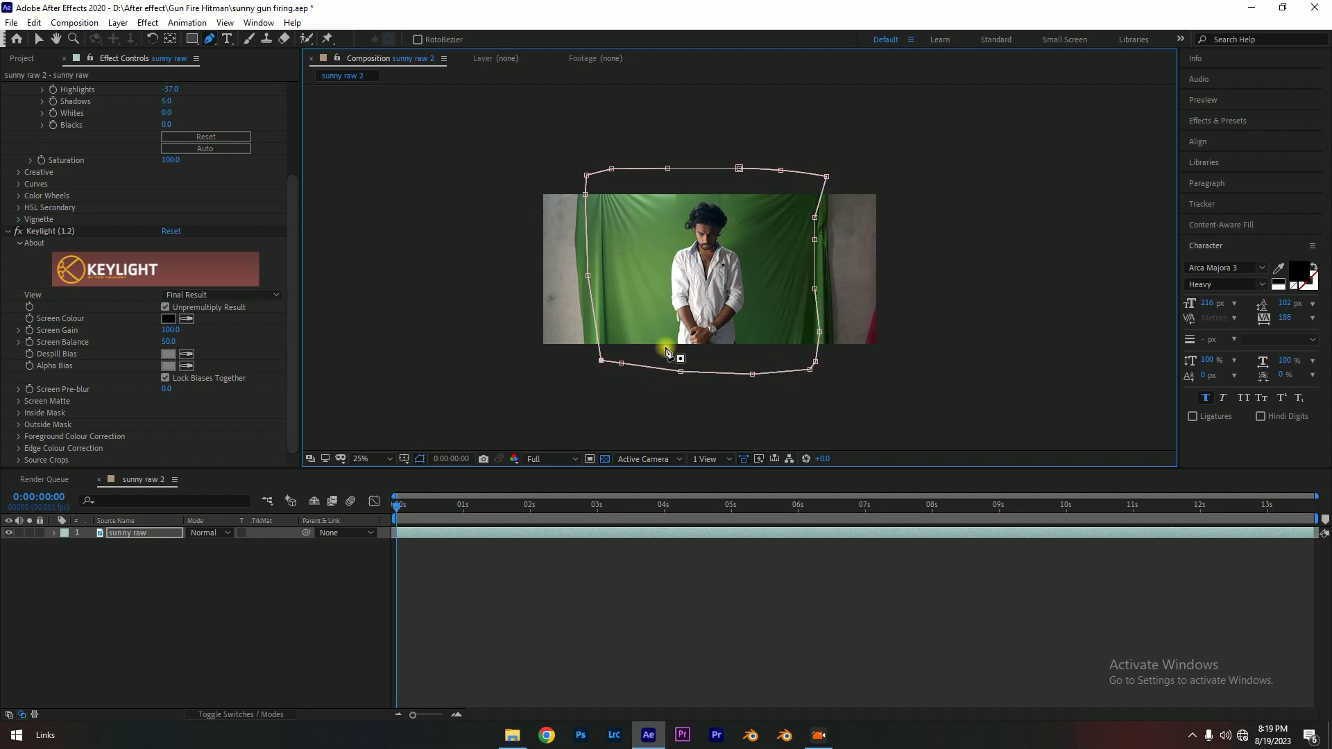
# - Turn off the transparency grid so areas outside the mask show black, and recentre the view
pyautogui.scroll(2, 735, 305)
pyautogui.click(604, 459)
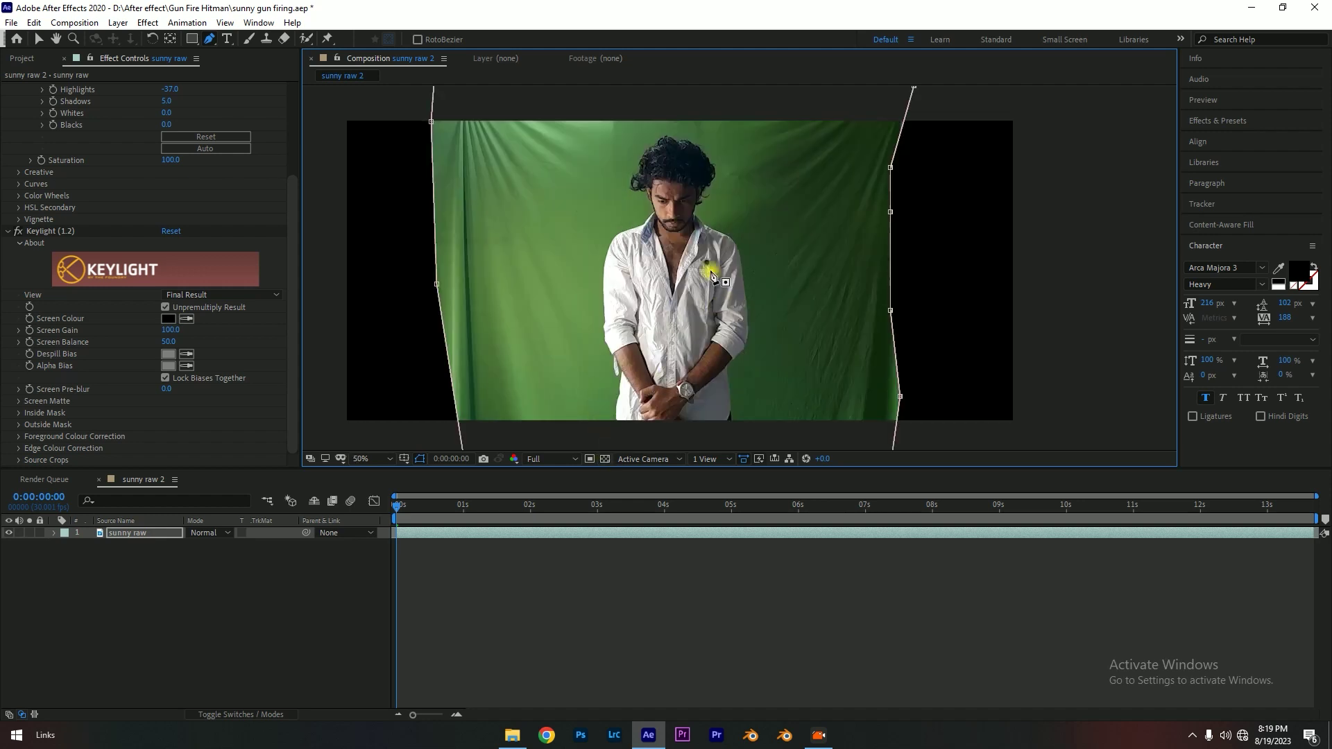
pyautogui.press('v')
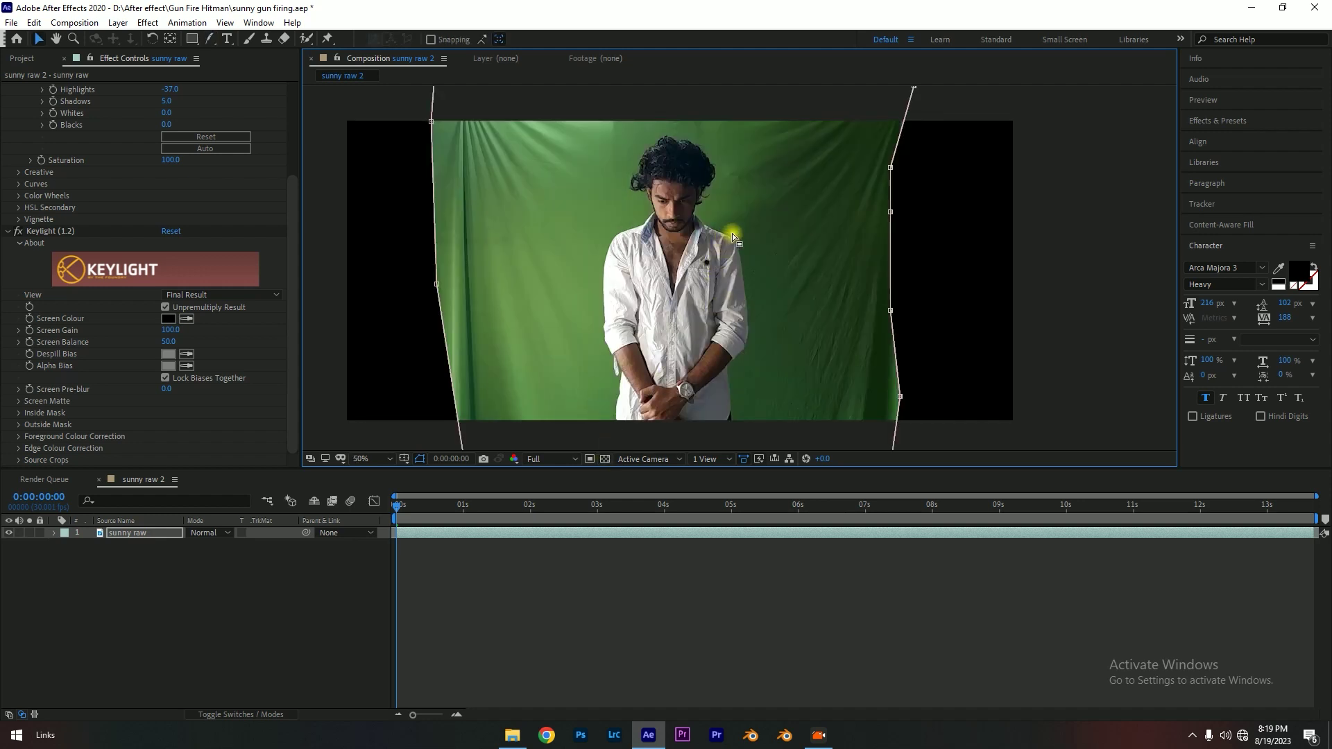
pyautogui.scroll(-2, 732, 241)
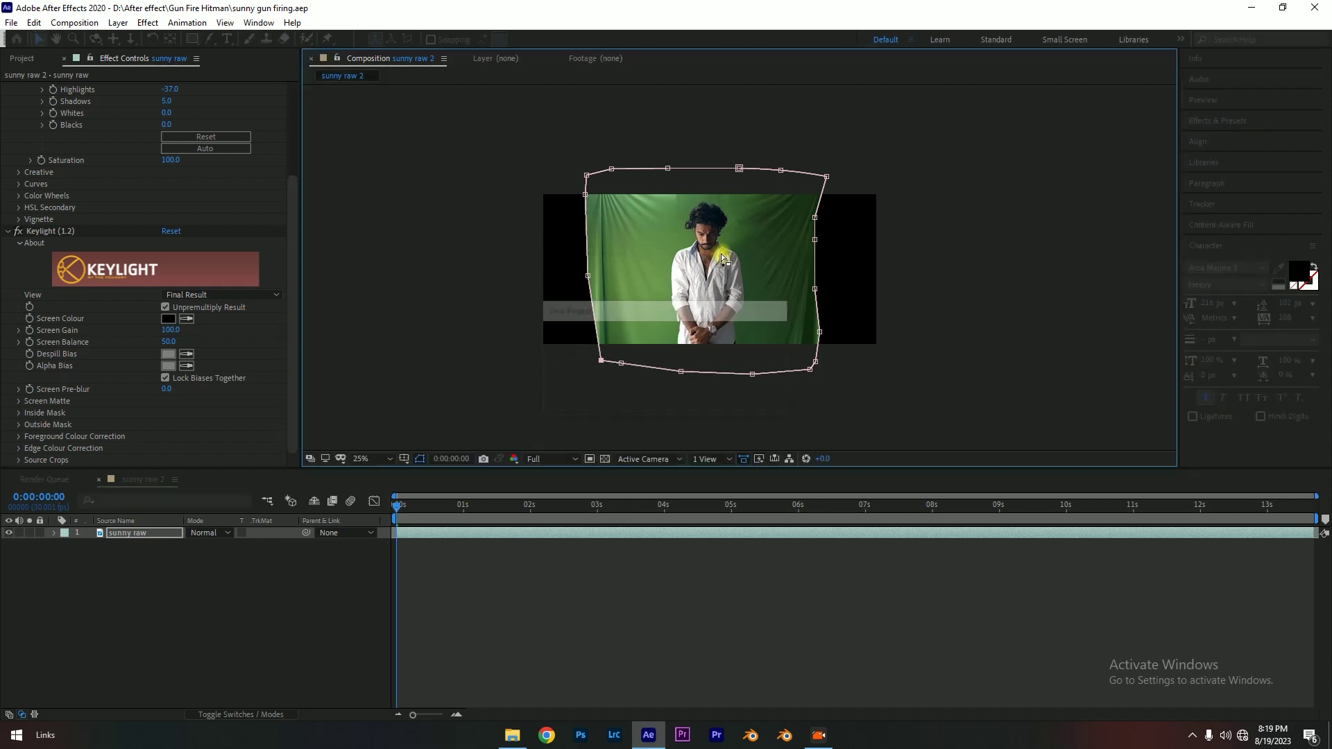
pyautogui.scroll(2, 722, 257)
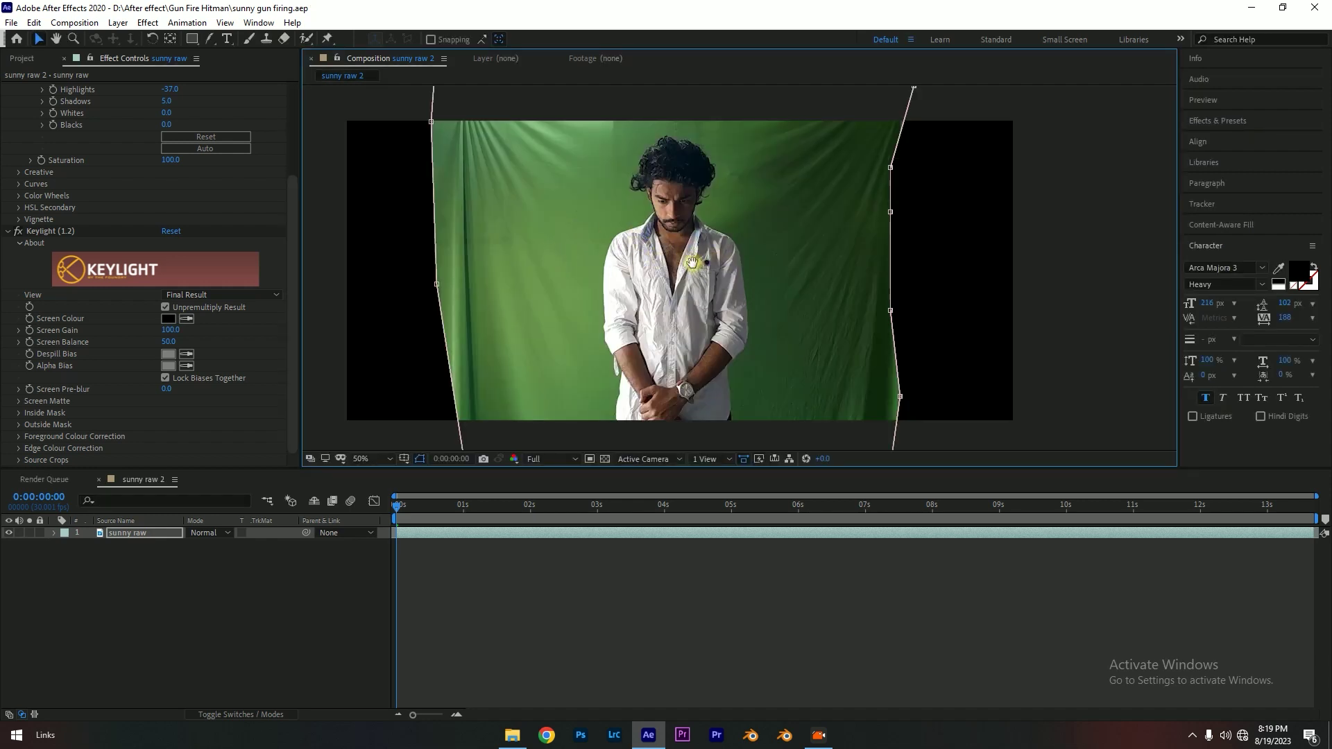
pyautogui.moveTo(695, 267)
pyautogui.mouseDown()
pyautogui.moveTo(743, 264)
pyautogui.moveTo(732, 268)
pyautogui.mouseUp()
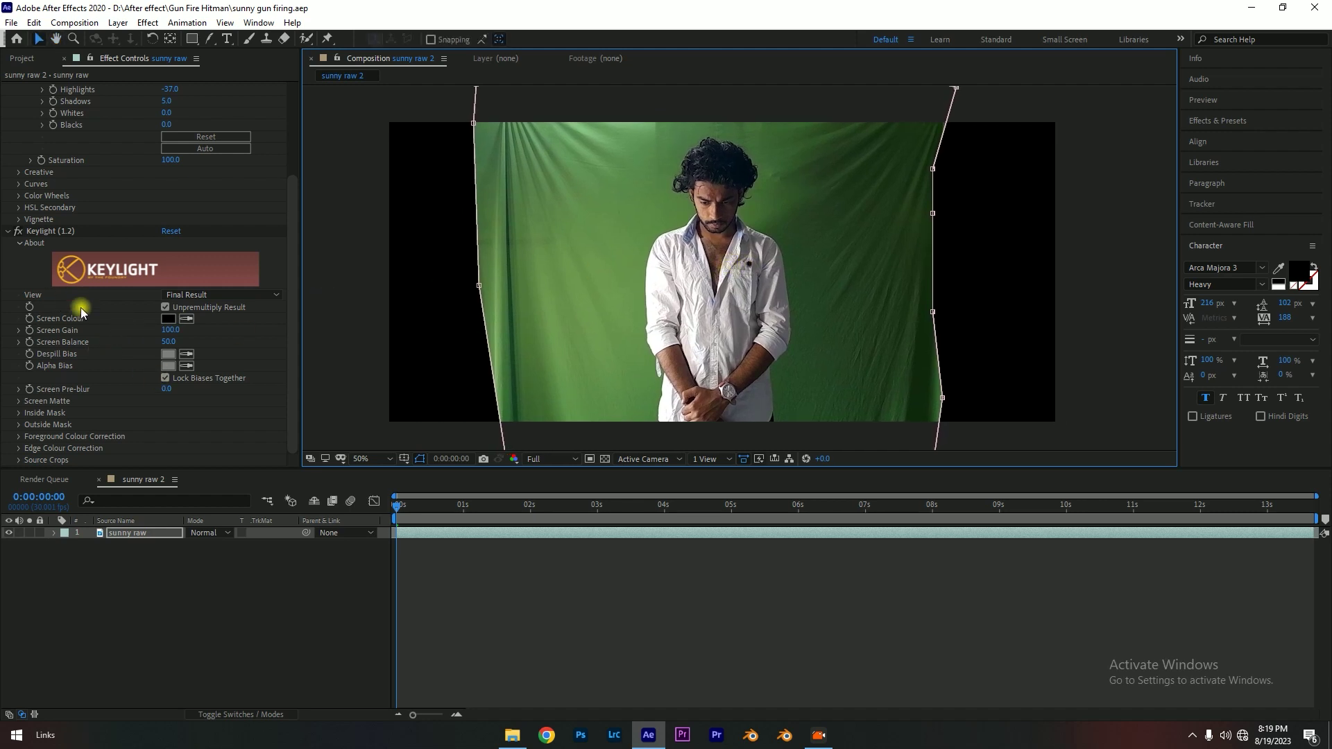
# - Sample the green backdrop with Keylight's Screen Colour eyedropper
pyautogui.click(52, 233)
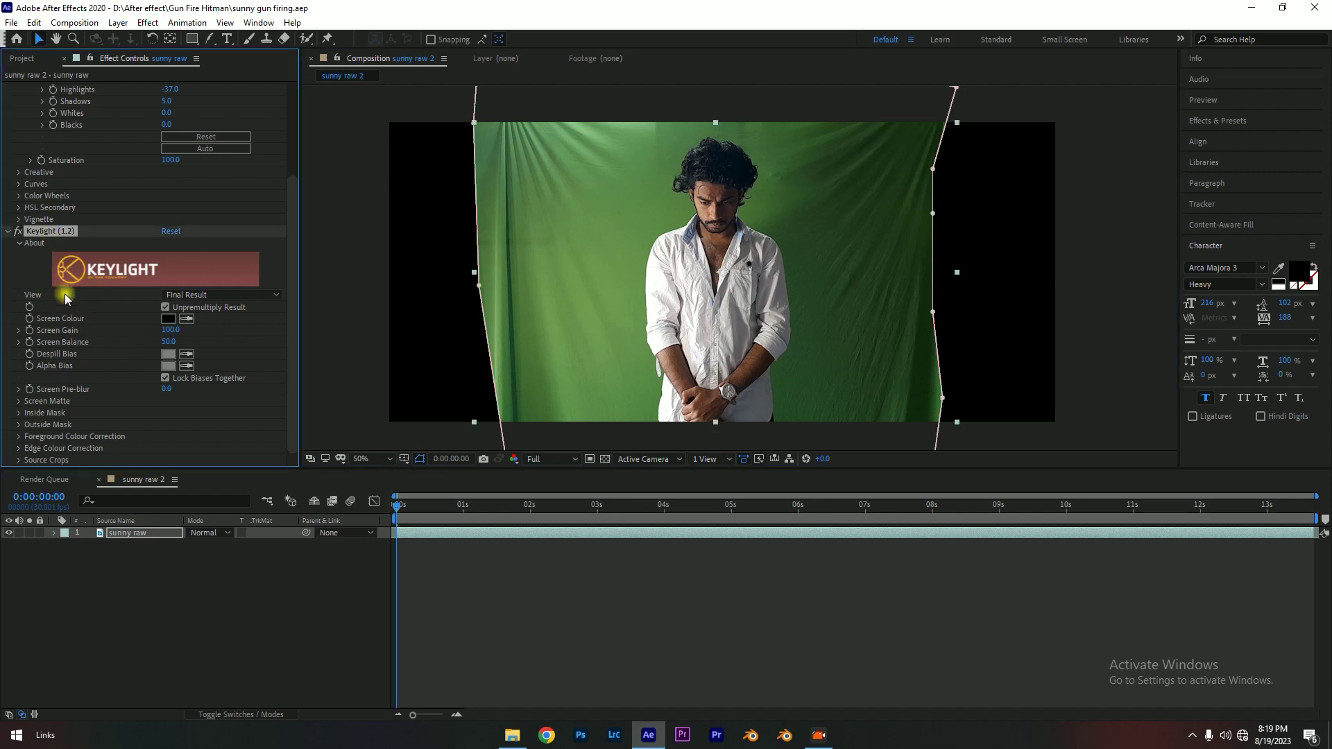
pyautogui.click(188, 319)
pyautogui.click(618, 187)
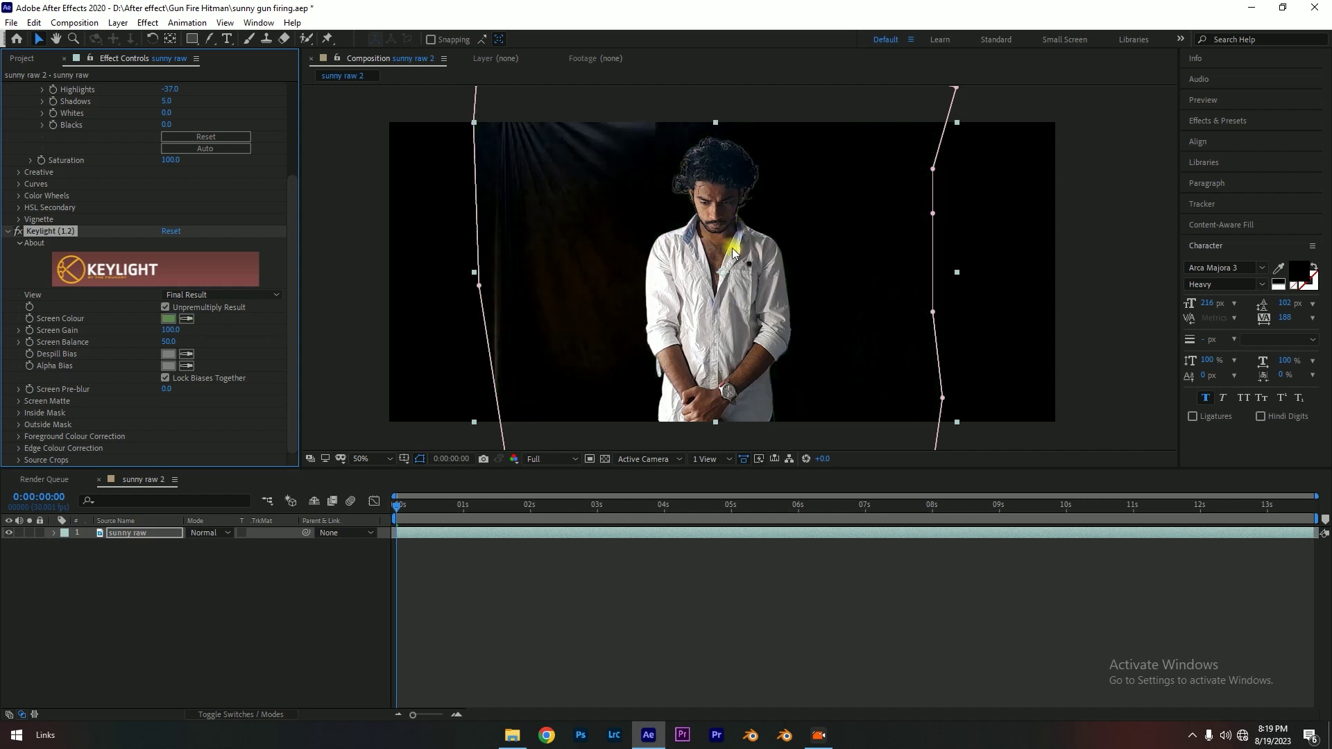
pyautogui.click(258, 319)
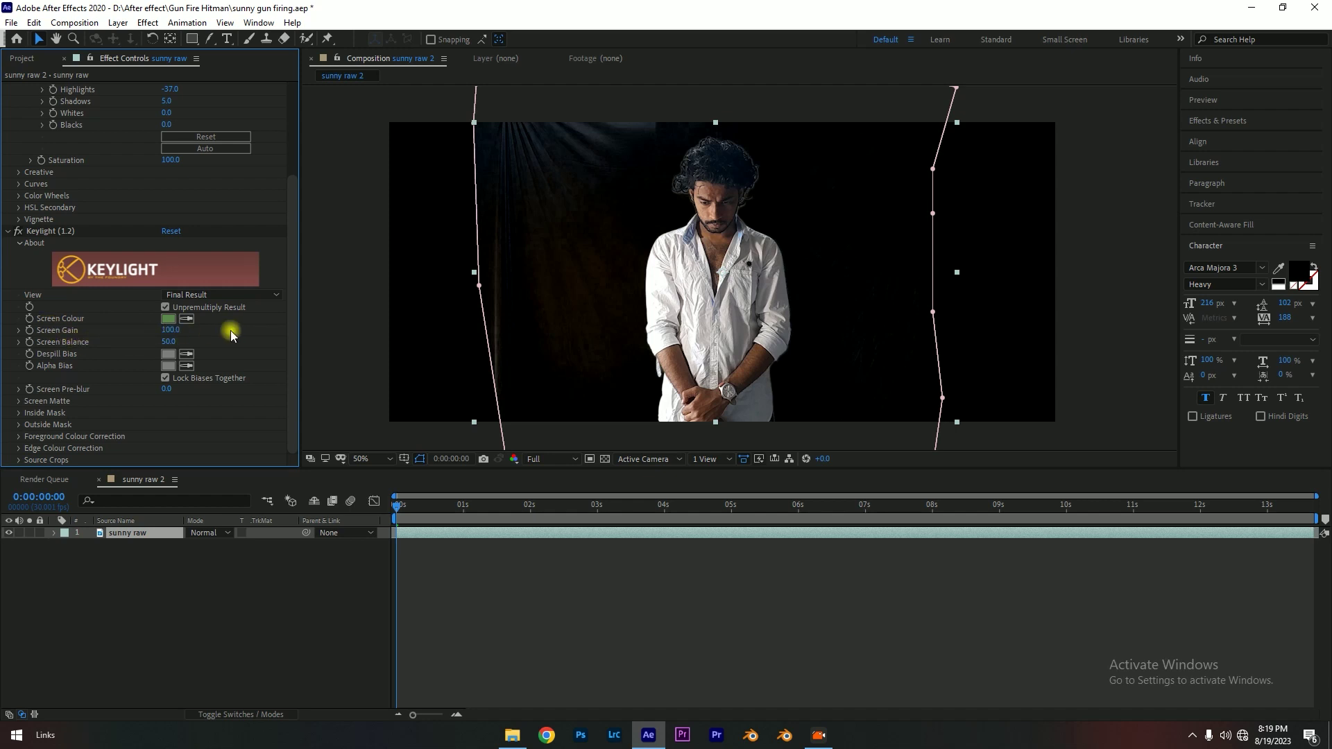
# - Set Screen Gain to 130 and toggle Keylight off and on to compare
pyautogui.click(167, 330)
pyautogui.write('125')
pyautogui.press('BackSpace')
pyautogui.press('BackSpace')
pyautogui.write('30')
pyautogui.press('Return')
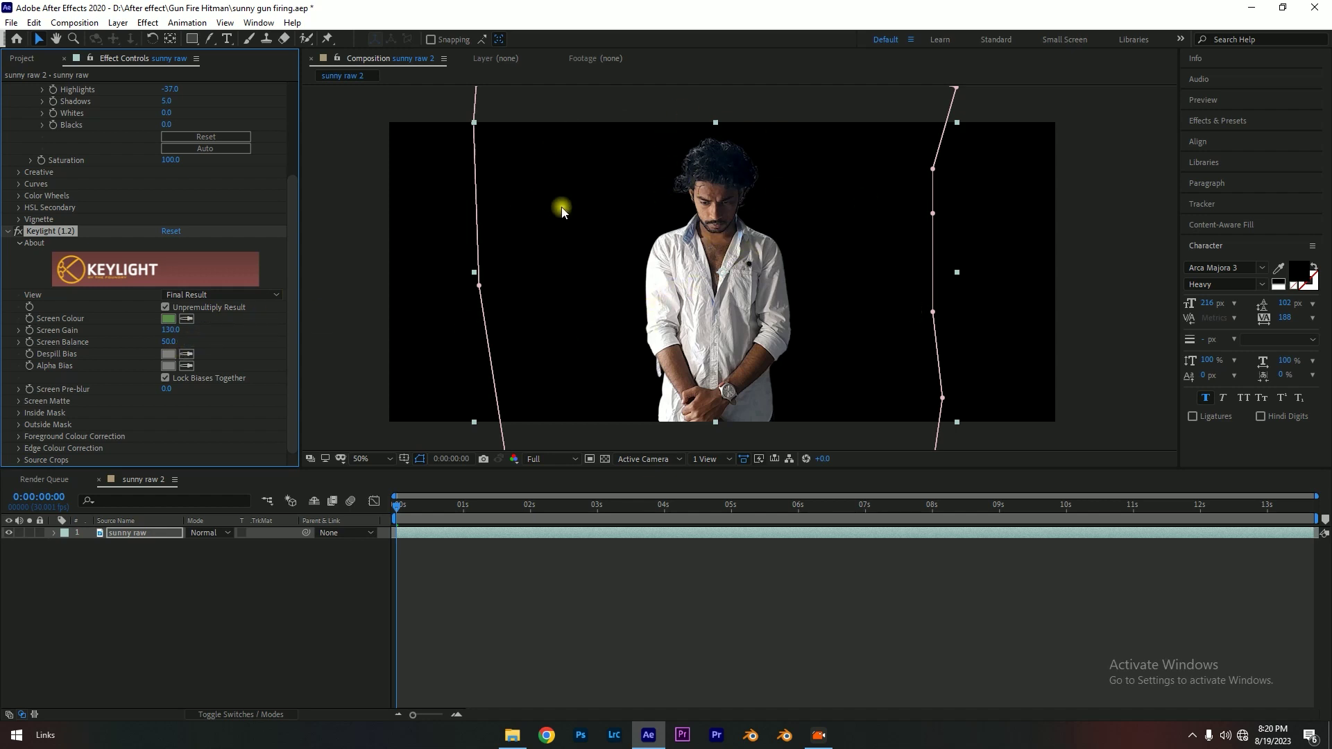
pyautogui.click(18, 231)
pyautogui.click(18, 231)
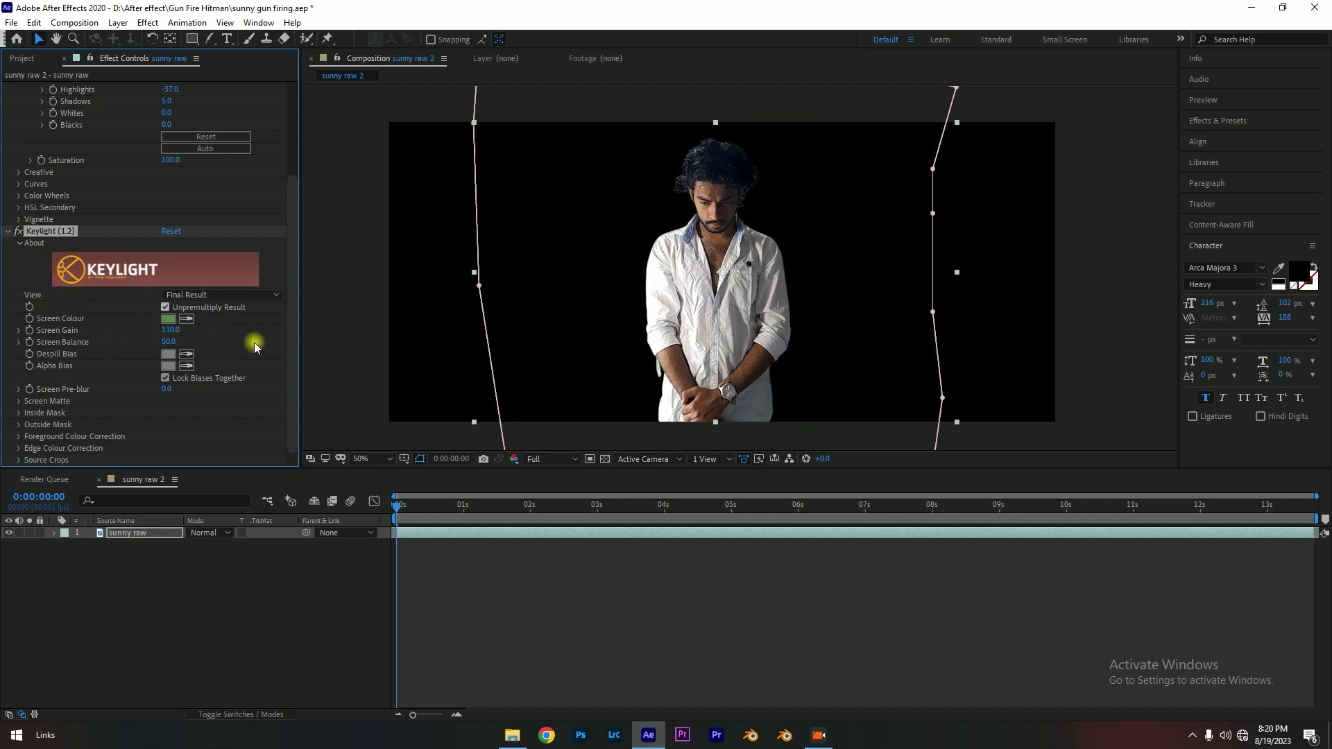
# - Switch Keylight's View to Screen Matte and expand the Screen Matte settings
pyautogui.click(207, 294)
pyautogui.click(217, 371)
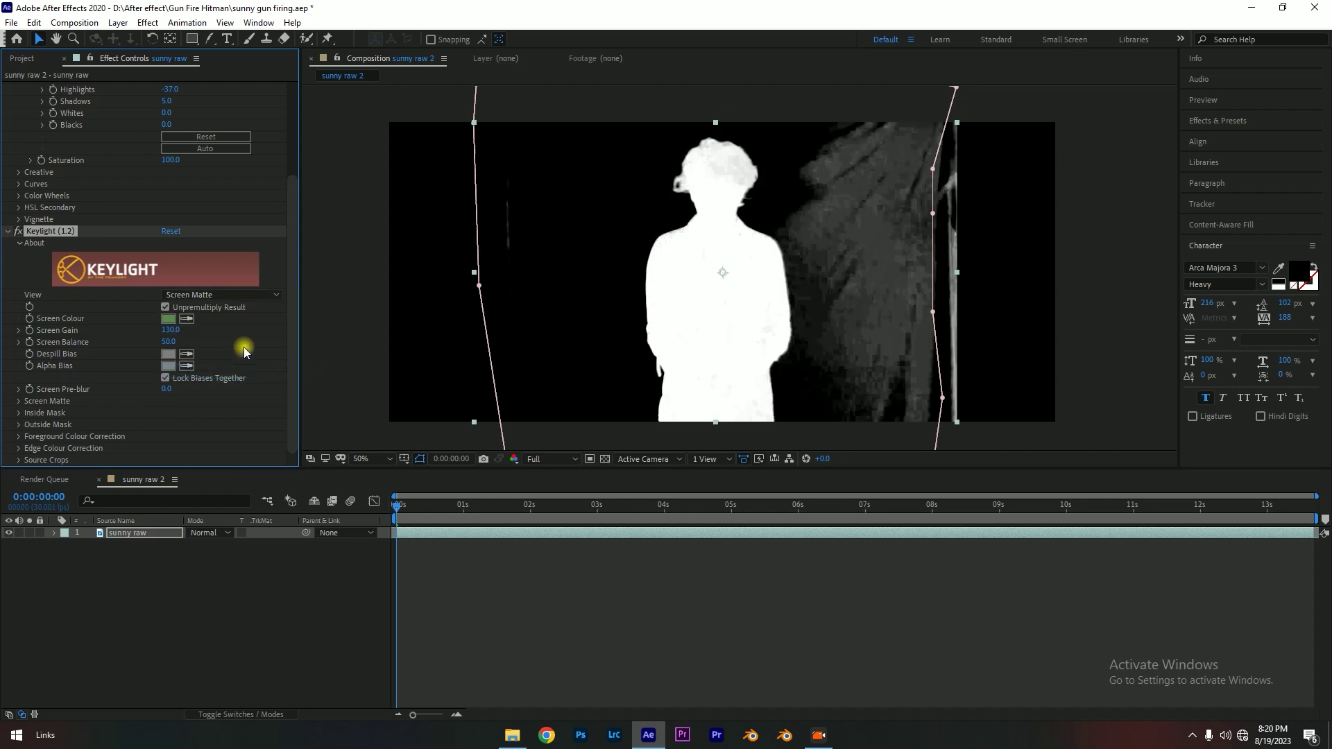
pyautogui.click(241, 296)
pyautogui.click(244, 368)
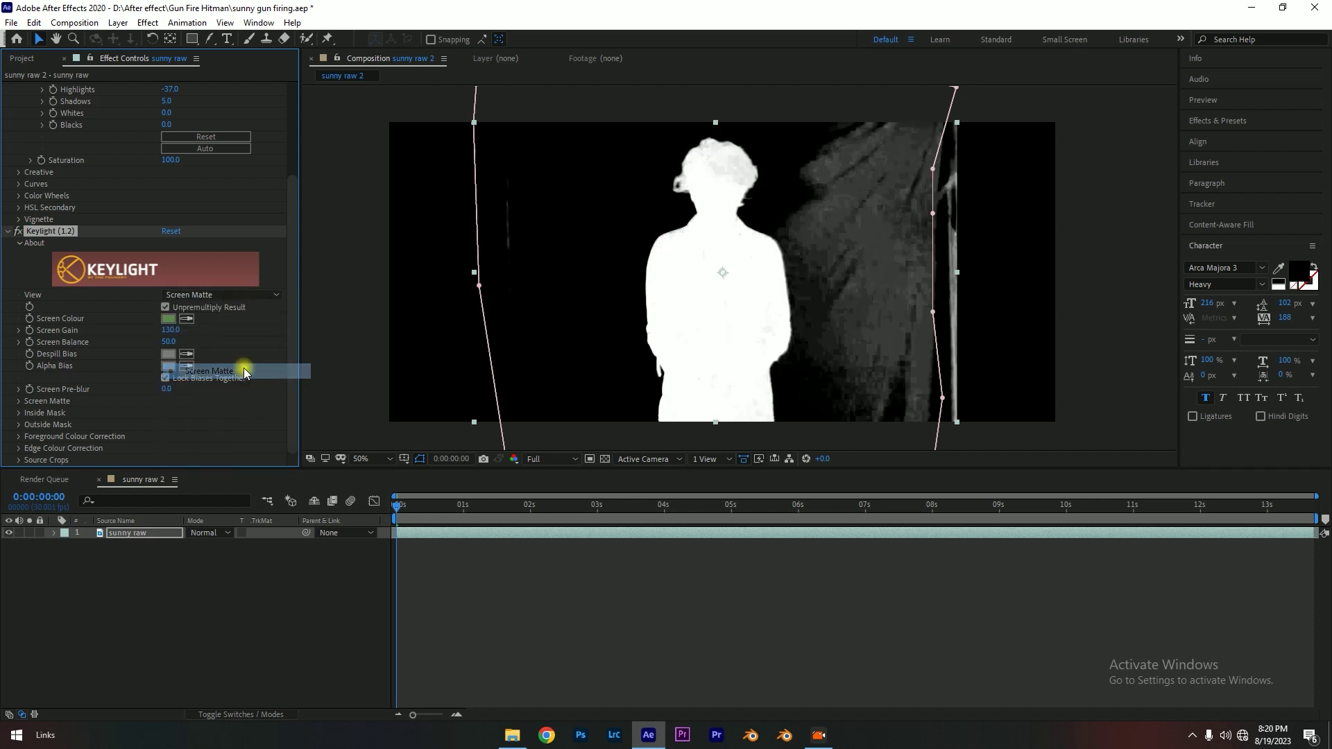
pyautogui.click(41, 401)
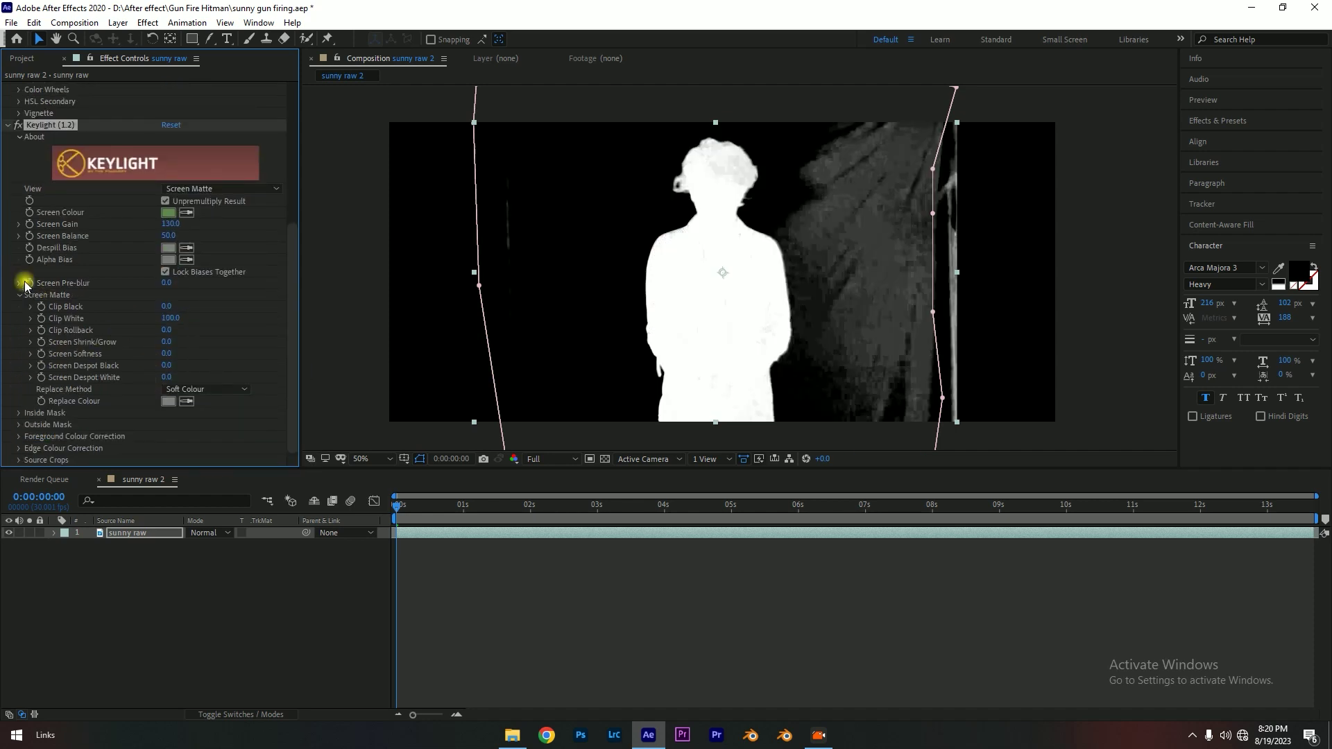
# - Set Screen Matte Clip Black to 47 and Clip White to 53
pyautogui.scroll(-3, 65, 305)
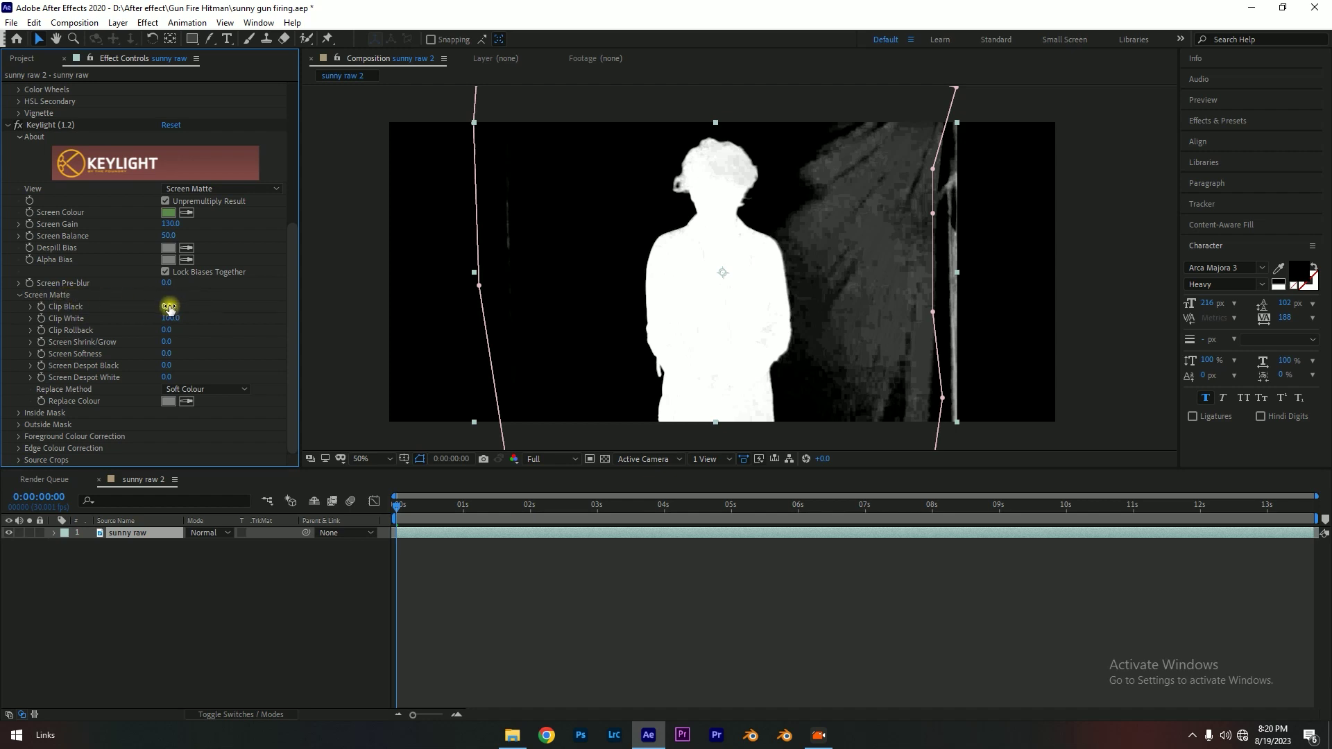
pyautogui.moveTo(177, 304); pyautogui.dragTo(186, 304)
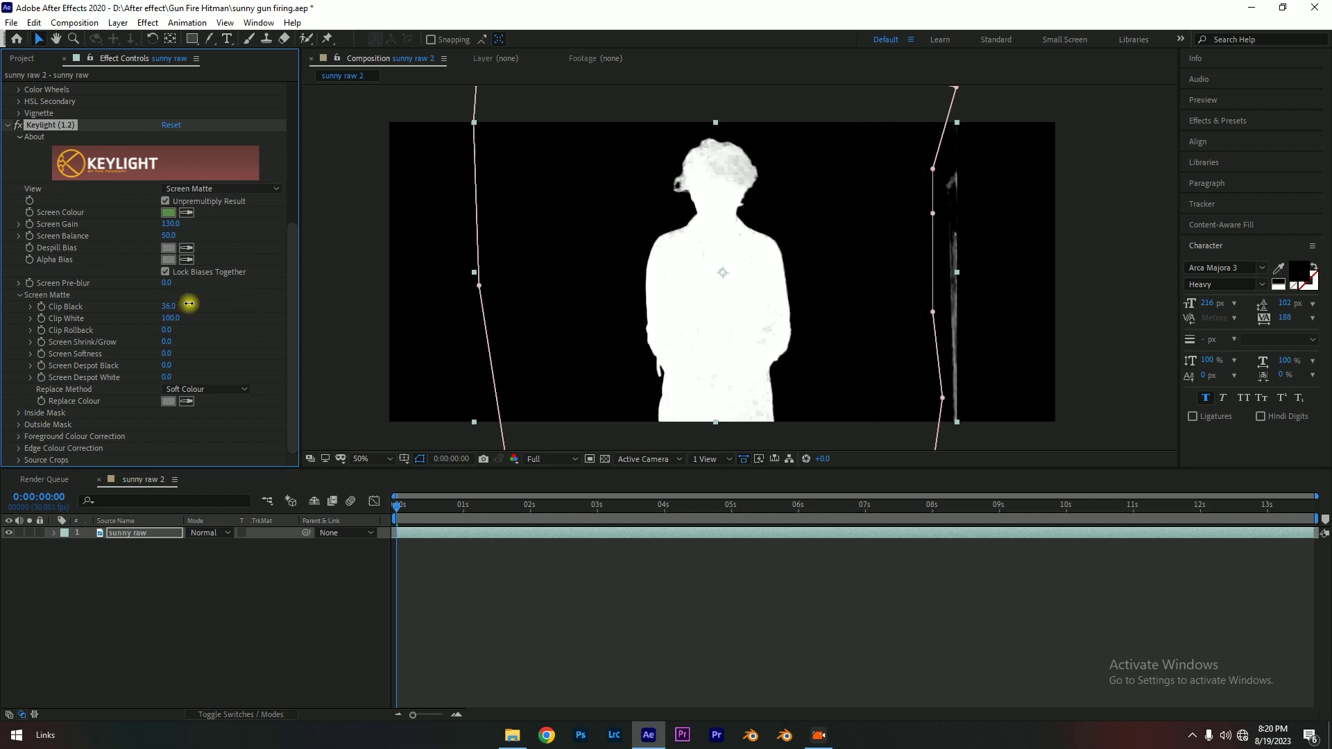
pyautogui.moveTo(186, 304); pyautogui.dragTo(190, 303)
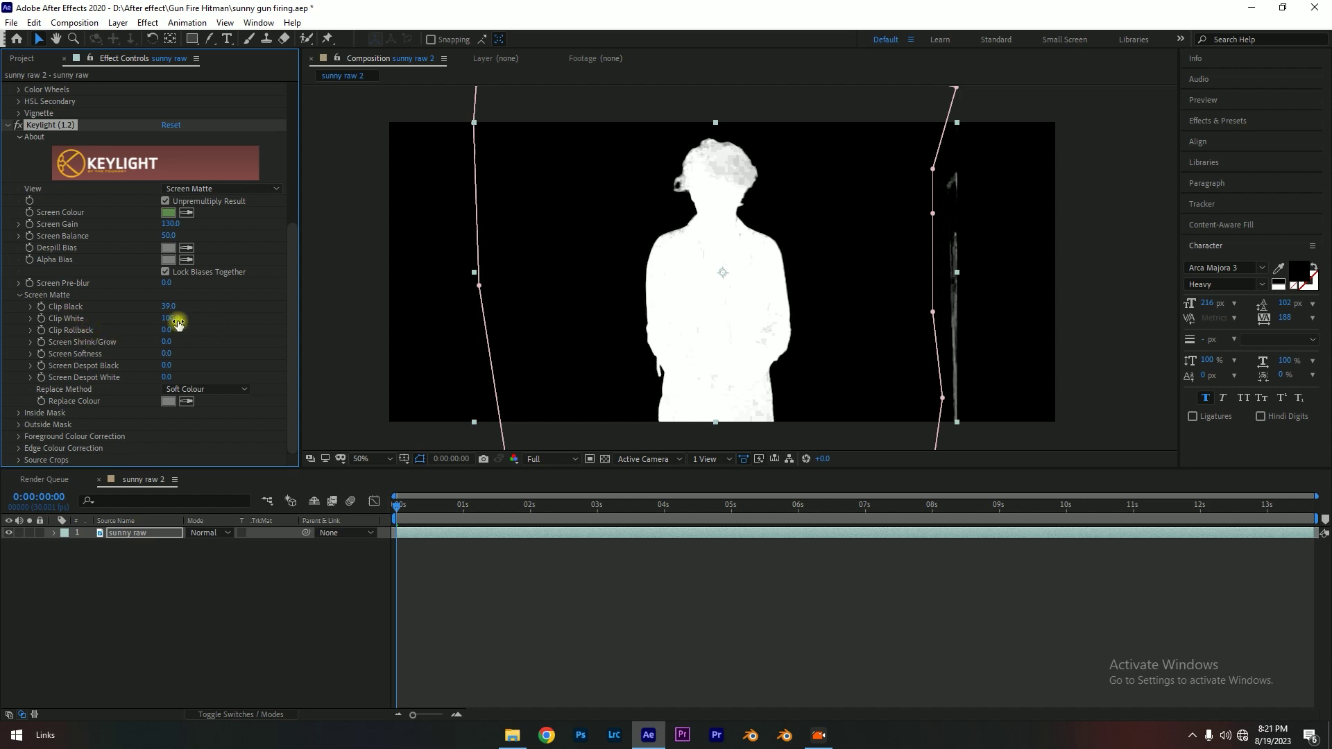
pyautogui.moveTo(165, 318); pyautogui.dragTo(162, 323)
pyautogui.moveTo(154, 323); pyautogui.dragTo(175, 321)
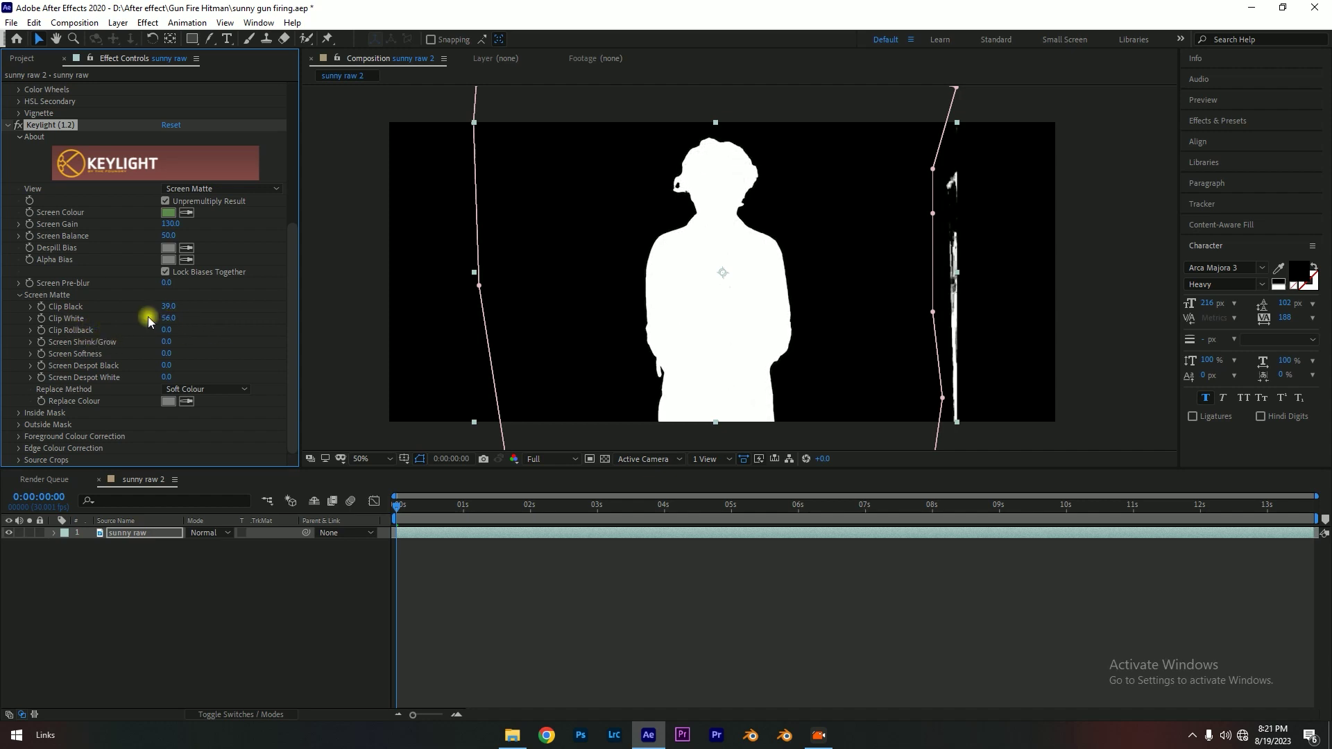
pyautogui.moveTo(168, 318); pyautogui.dragTo(177, 289)
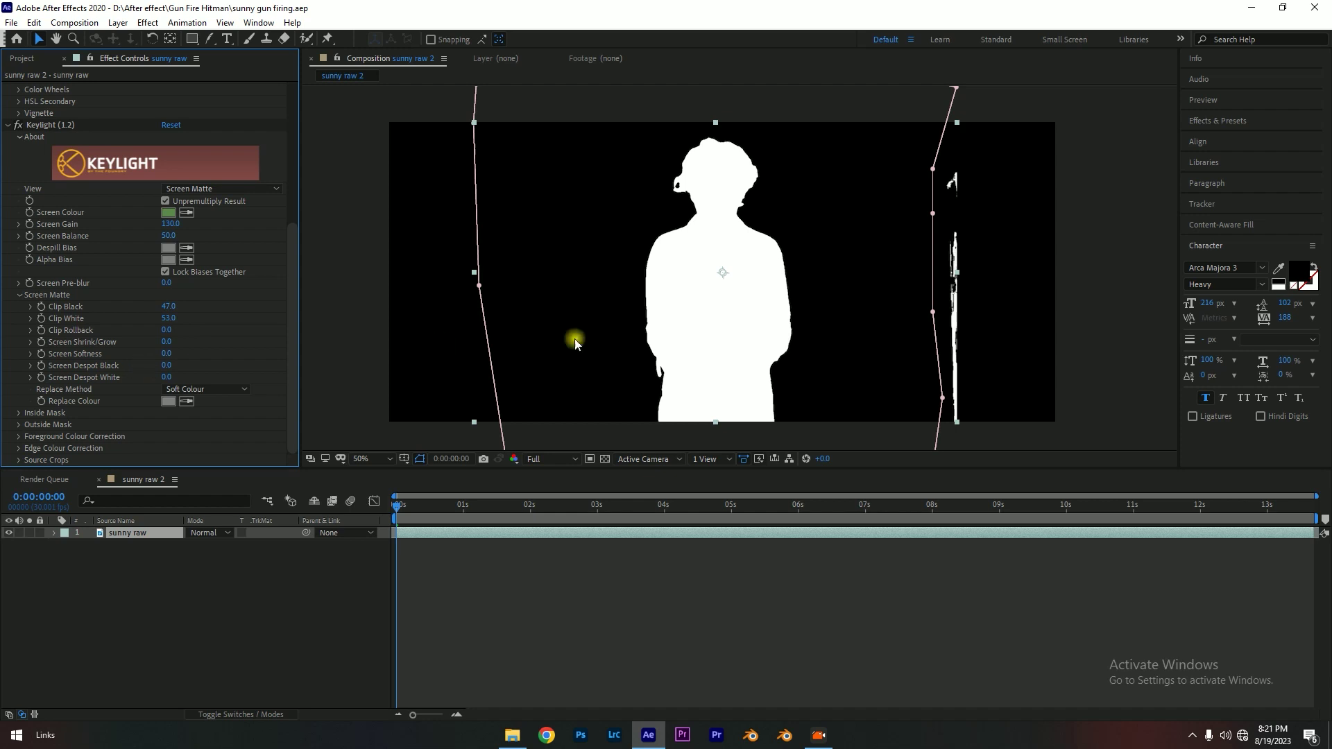
pyautogui.scroll(-1, 721, 270)
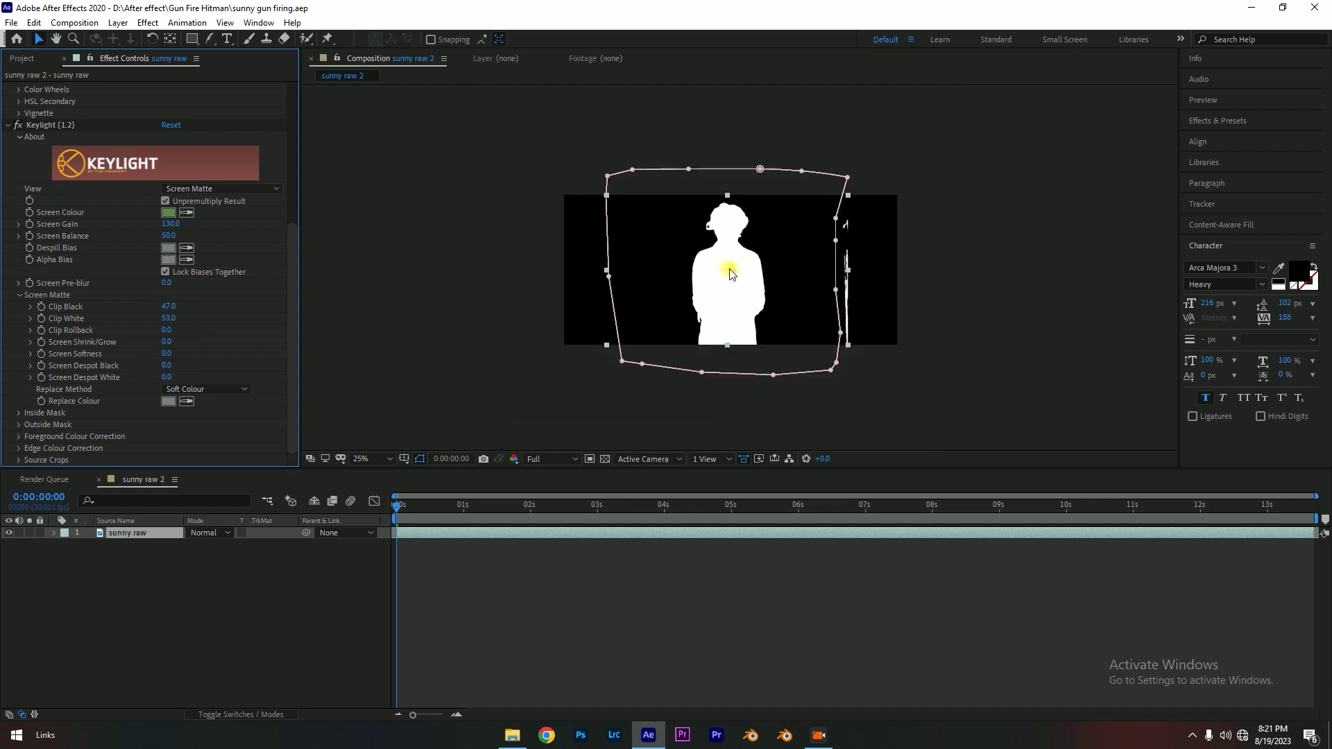
pyautogui.scroll(1, 722, 271)
pyautogui.scroll(1, 735, 284)
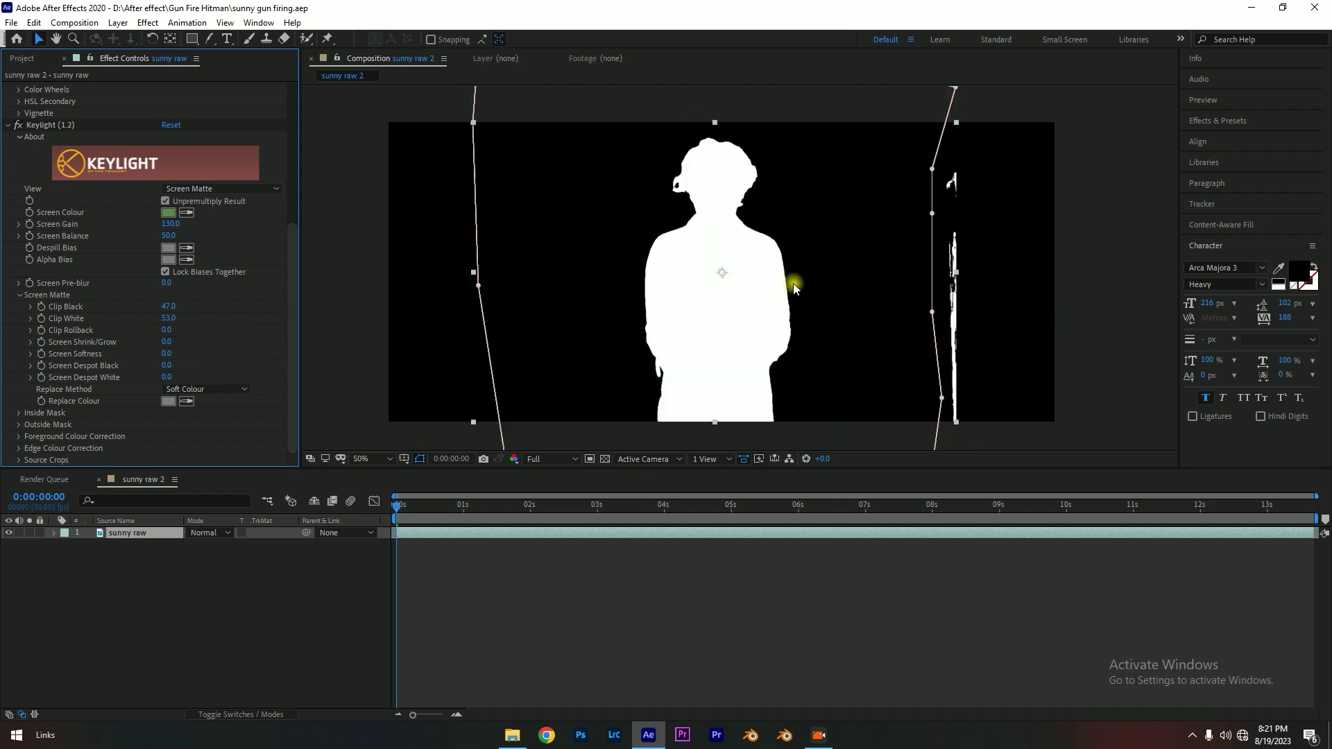
# - Switch Keylight View back to Final Result and zoom in on the man's head and shoulders
pyautogui.click(212, 187)
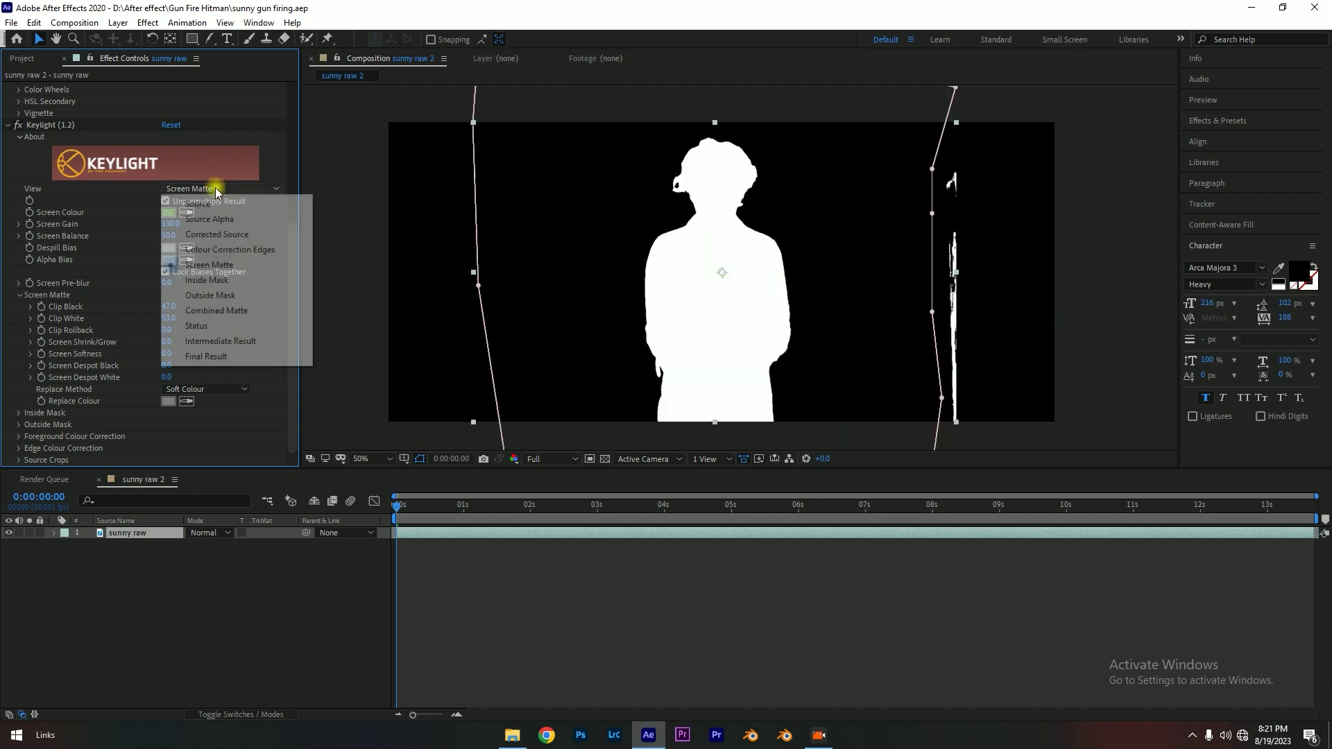
pyautogui.click(241, 357)
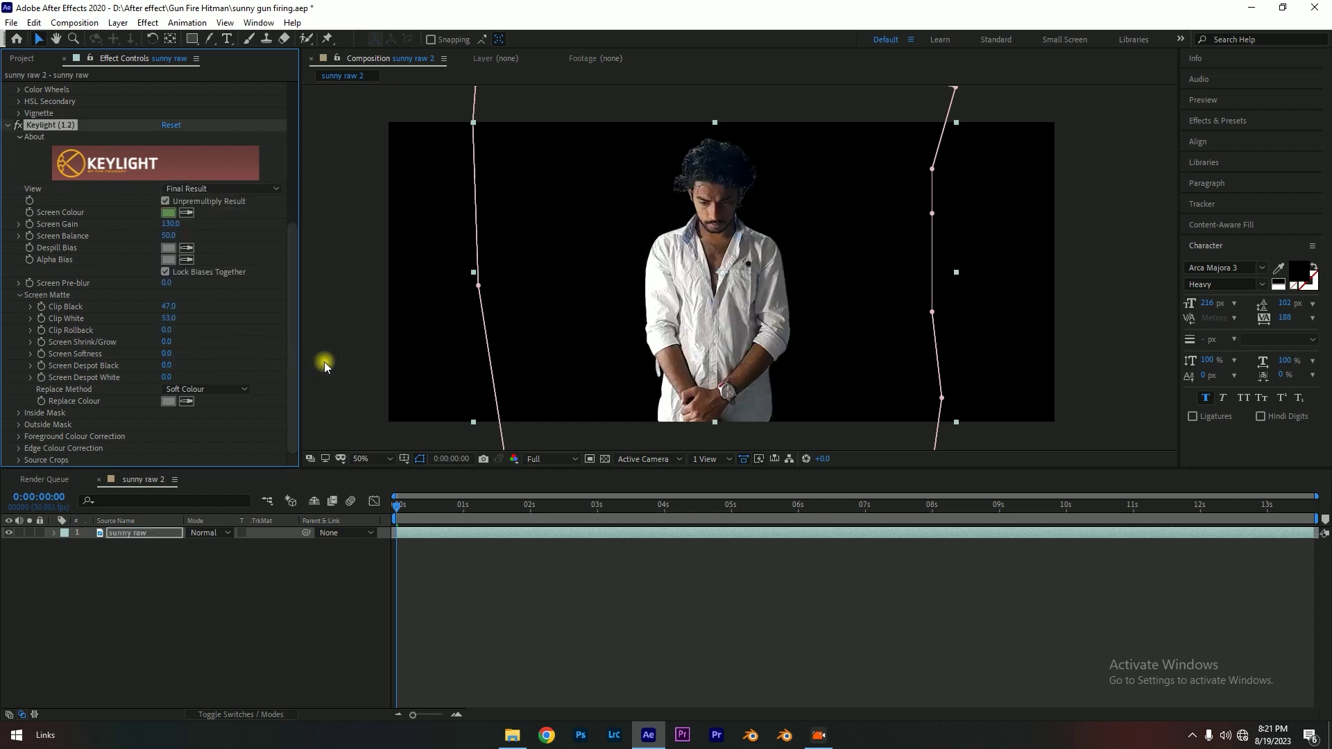
pyautogui.scroll(1, 781, 276)
pyautogui.scroll(-1, 780, 276)
pyautogui.scroll(2, 671, 297)
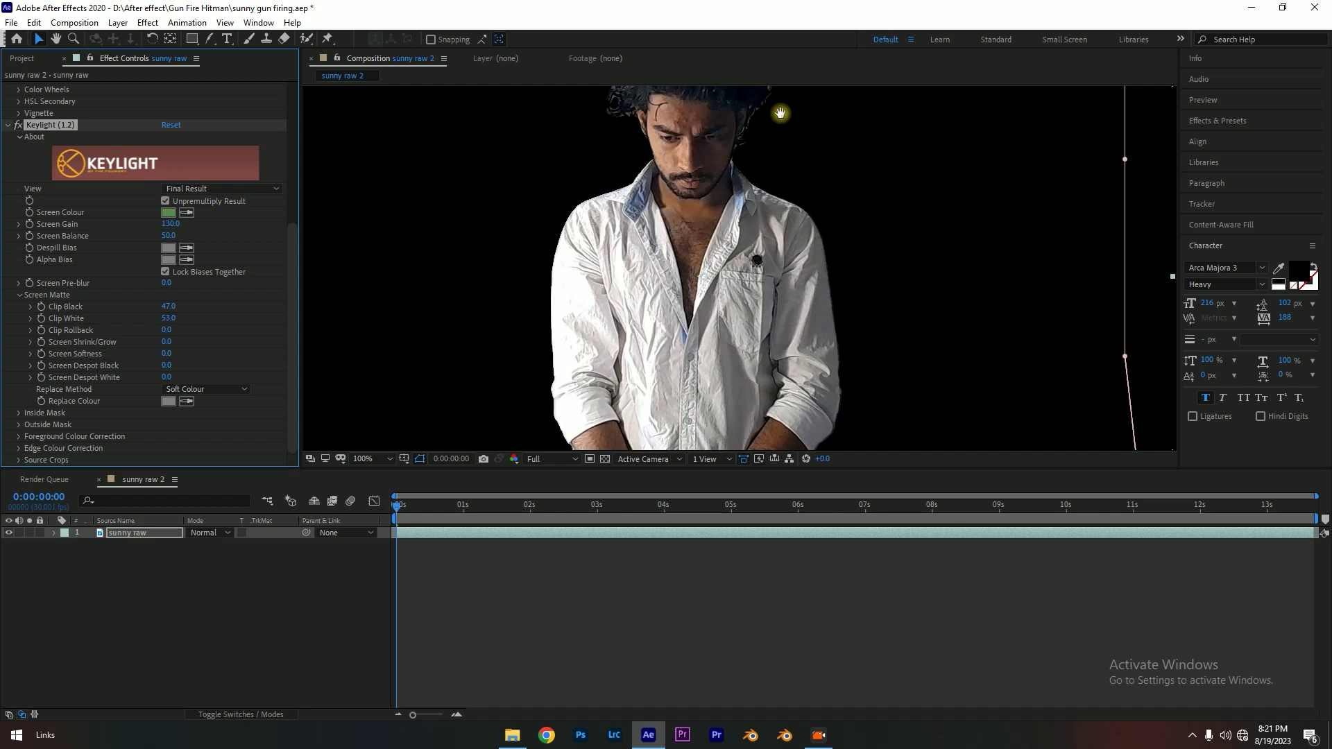
pyautogui.moveTo(782, 114); pyautogui.dragTo(754, 283)
pyautogui.scroll(1, 754, 282)
pyautogui.scroll(1, 728, 268)
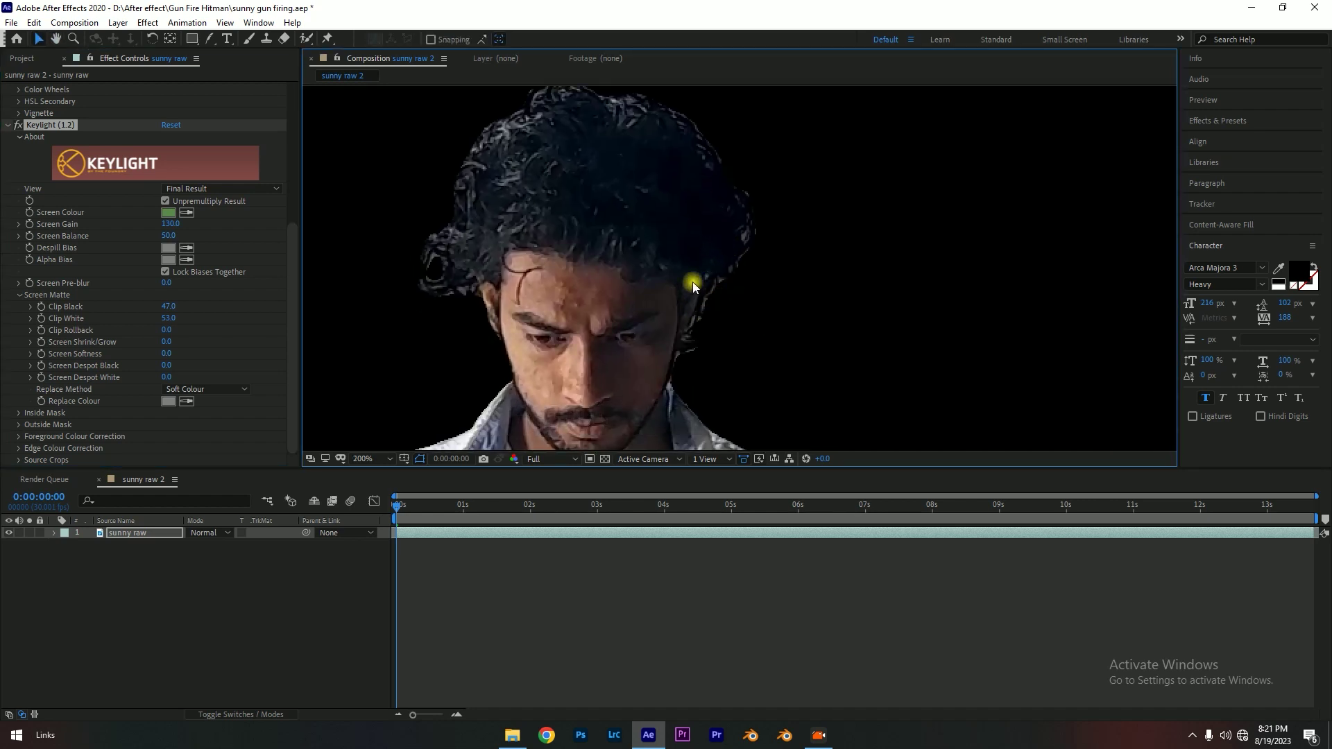
# - Set Screen Shrink/Grow to -2.0 and Screen Softness to 2.0
pyautogui.click(167, 342)
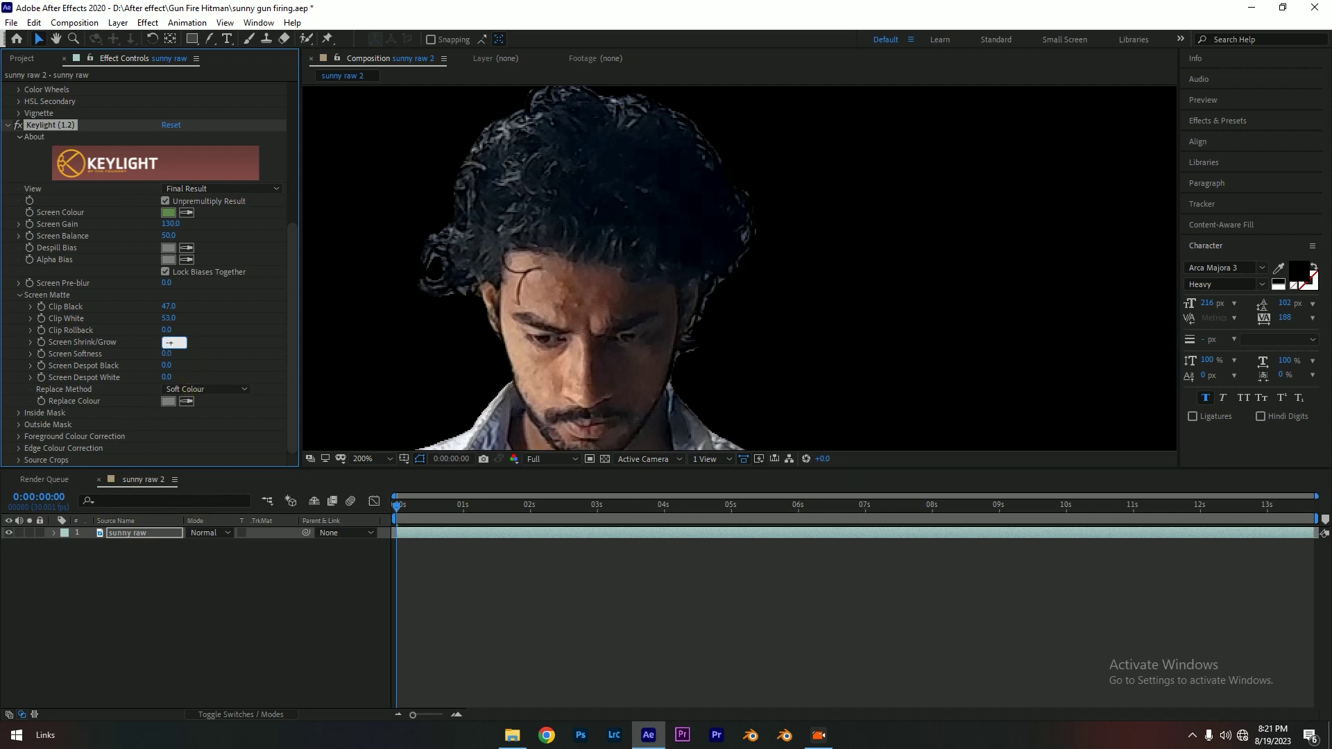
pyautogui.write('-2.0')
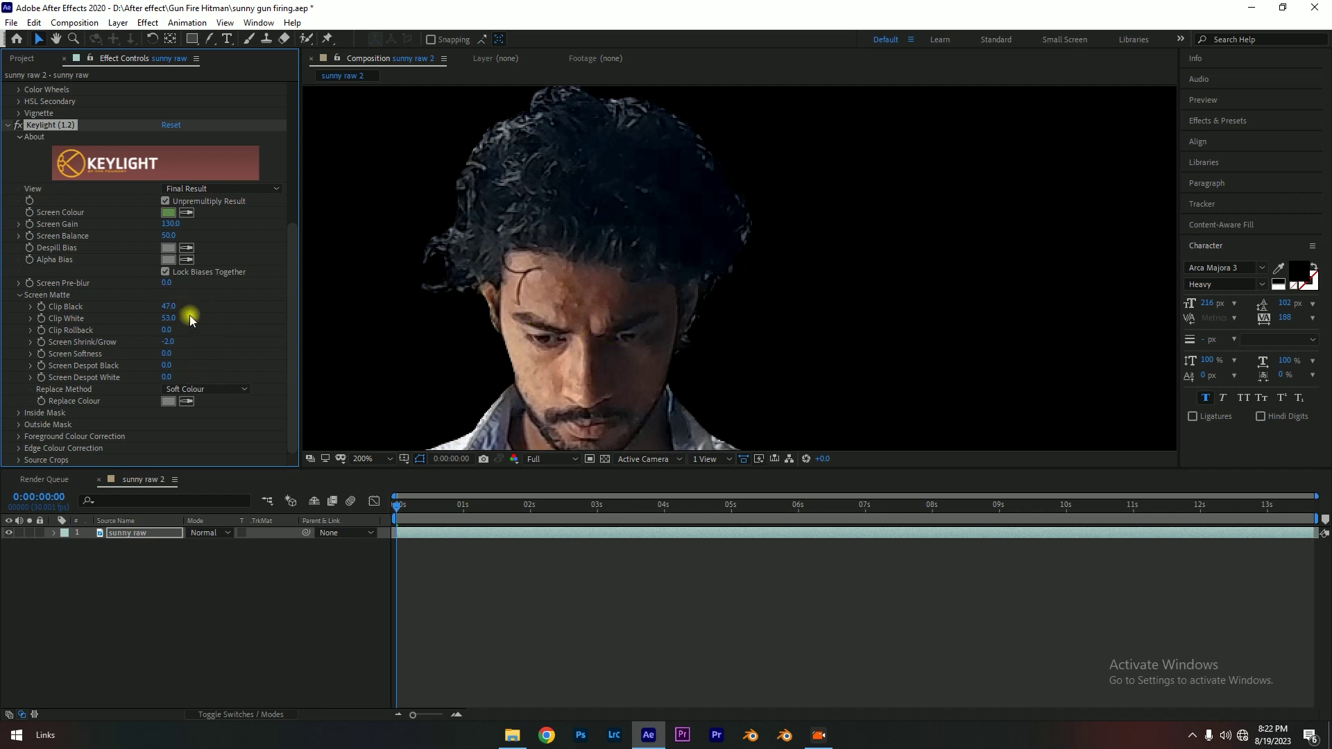
pyautogui.click(168, 353)
pyautogui.write('2')
pyautogui.press('Return')
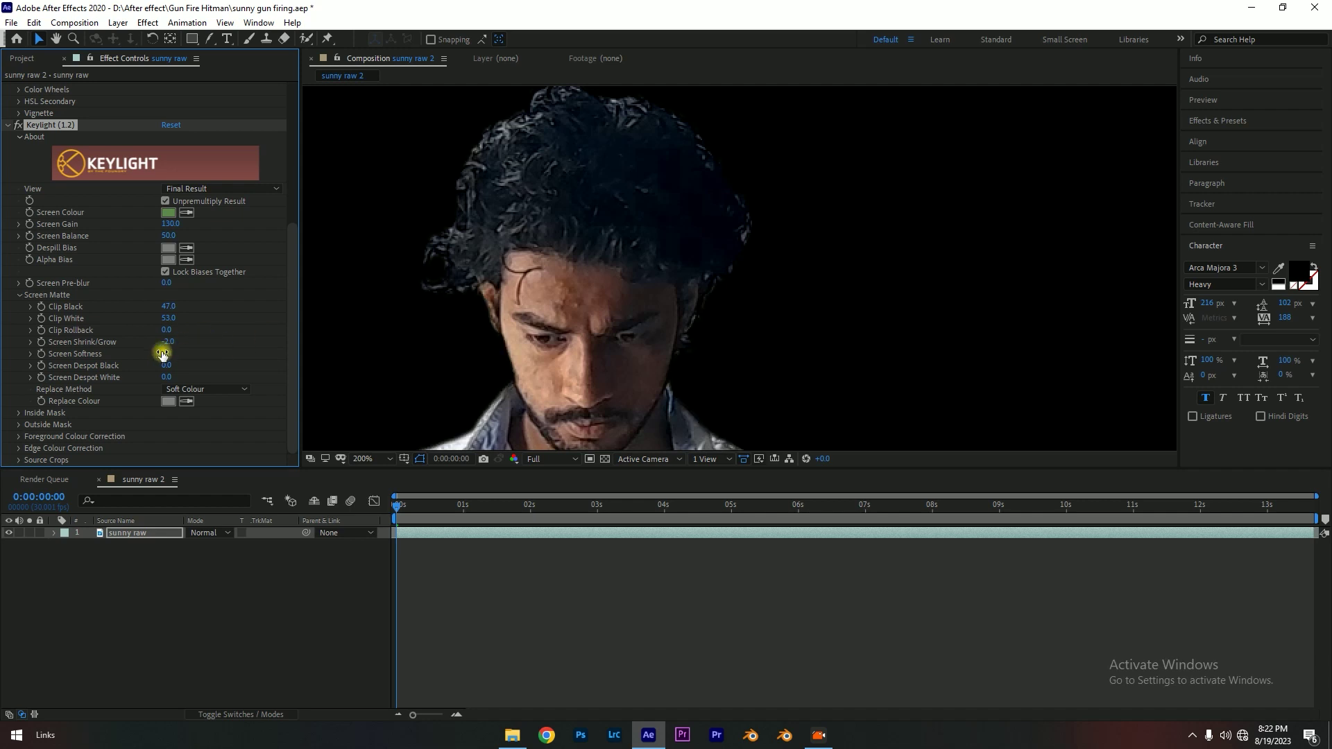
pyautogui.scroll(-2, 669, 331)
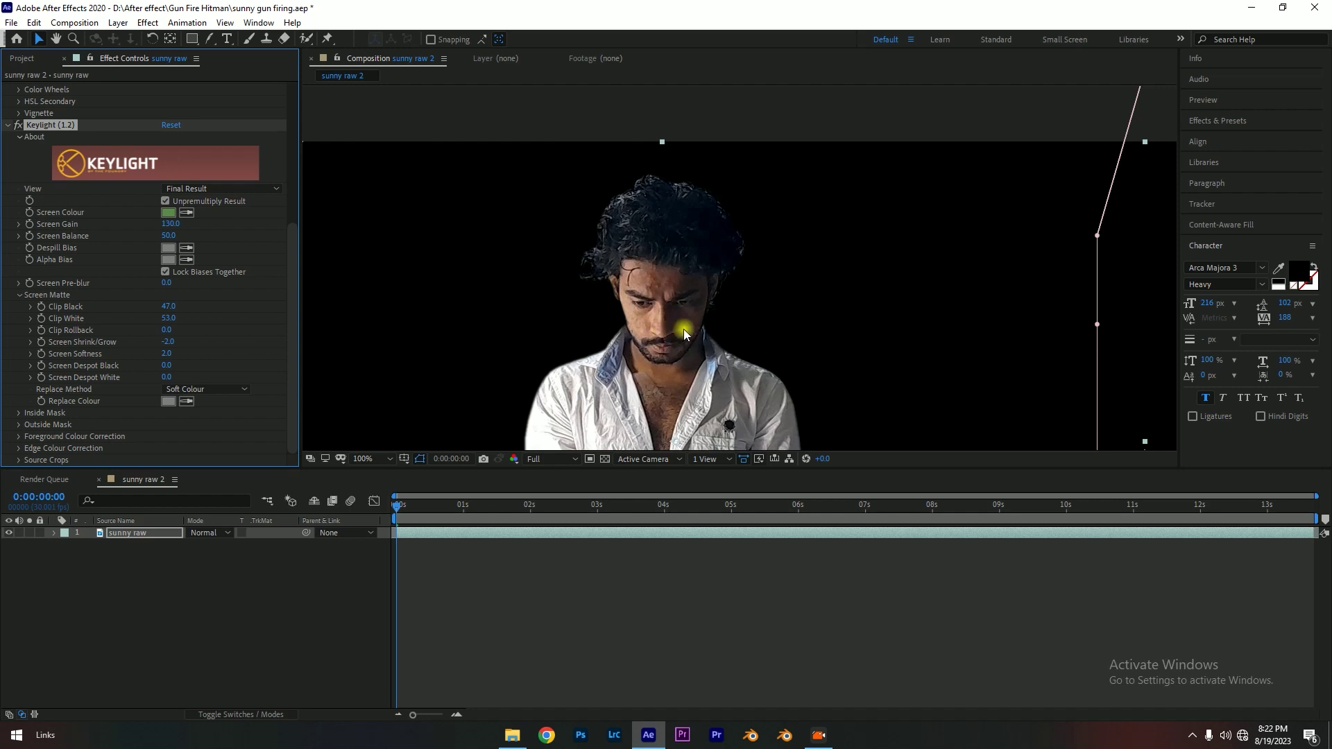
pyautogui.scroll(-2, 885, 257)
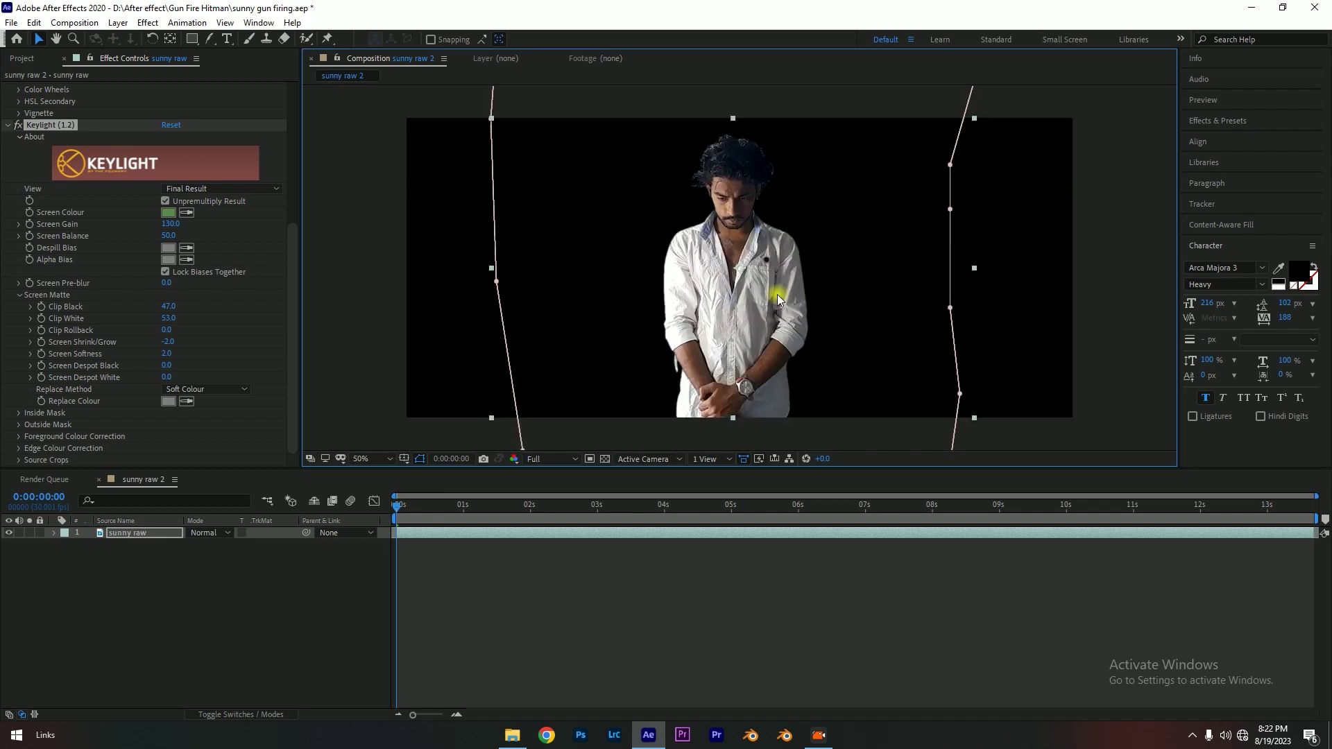
pyautogui.click(1070, 259)
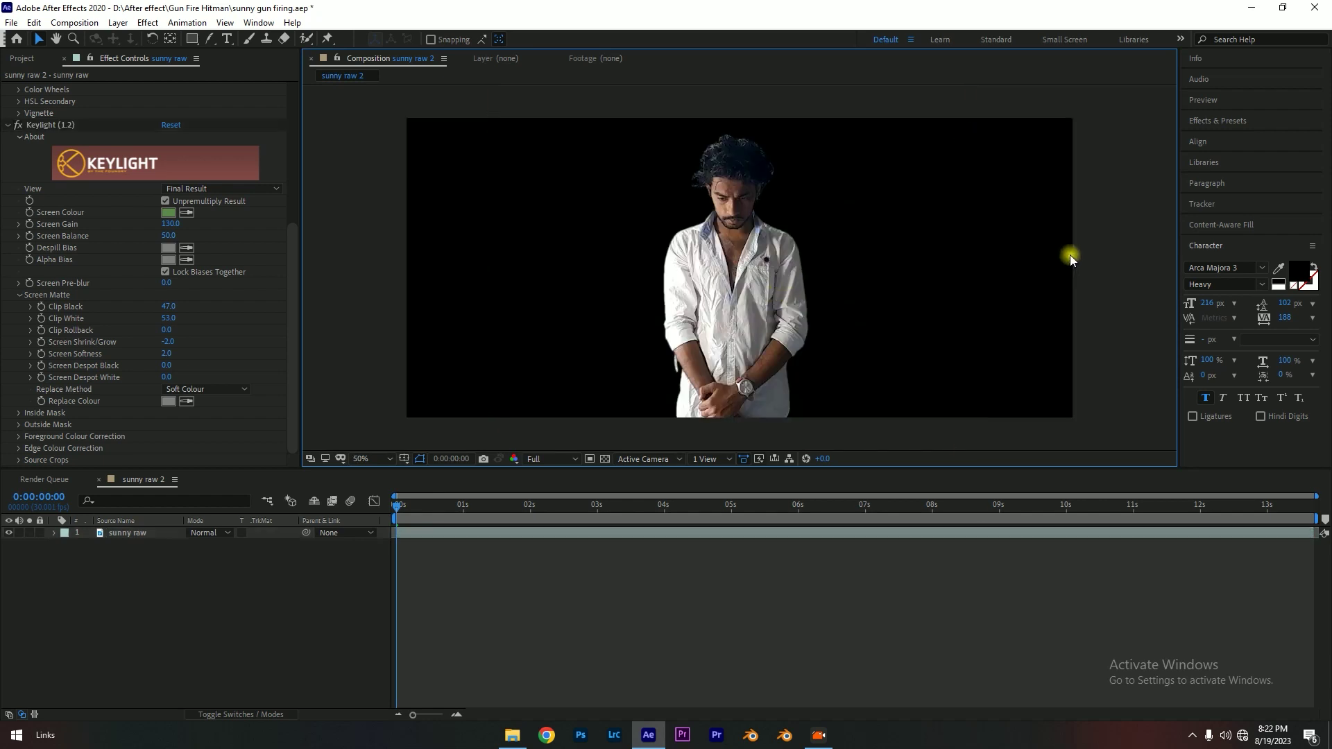
pyautogui.click(414, 505)
pyautogui.moveTo(418, 505)
pyautogui.mouseDown()
pyautogui.moveTo(399, 510)
pyautogui.moveTo(1311, 505)
pyautogui.mouseUp()
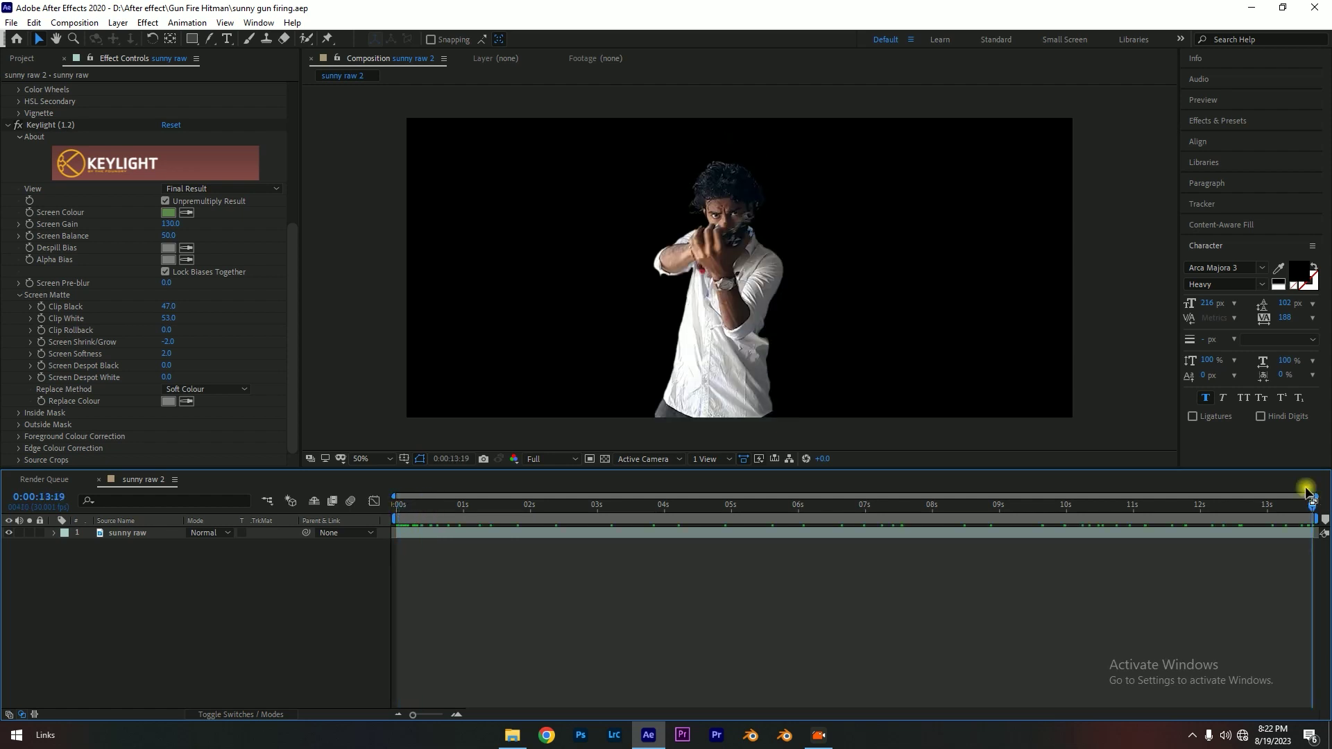
pyautogui.moveTo(421, 505); pyautogui.dragTo(745, 510)
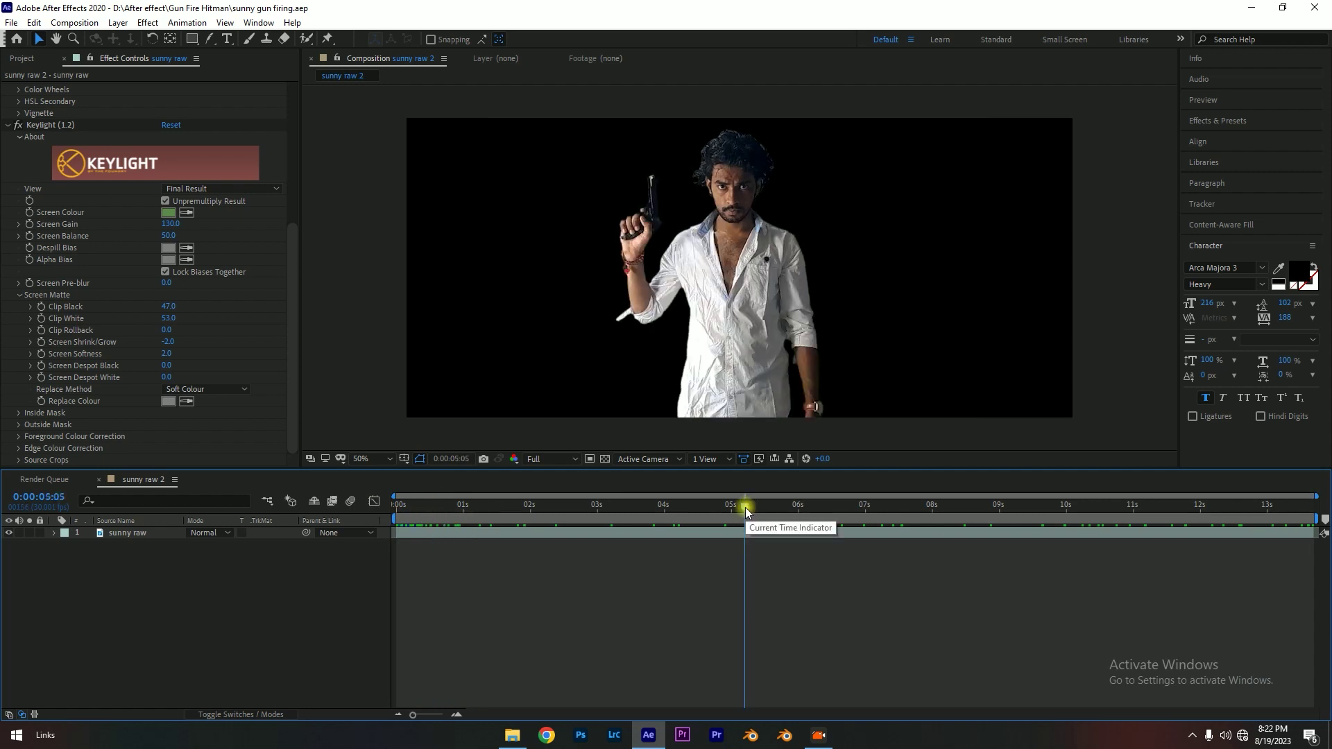
pyautogui.moveTo(746, 511); pyautogui.dragTo(794, 513)
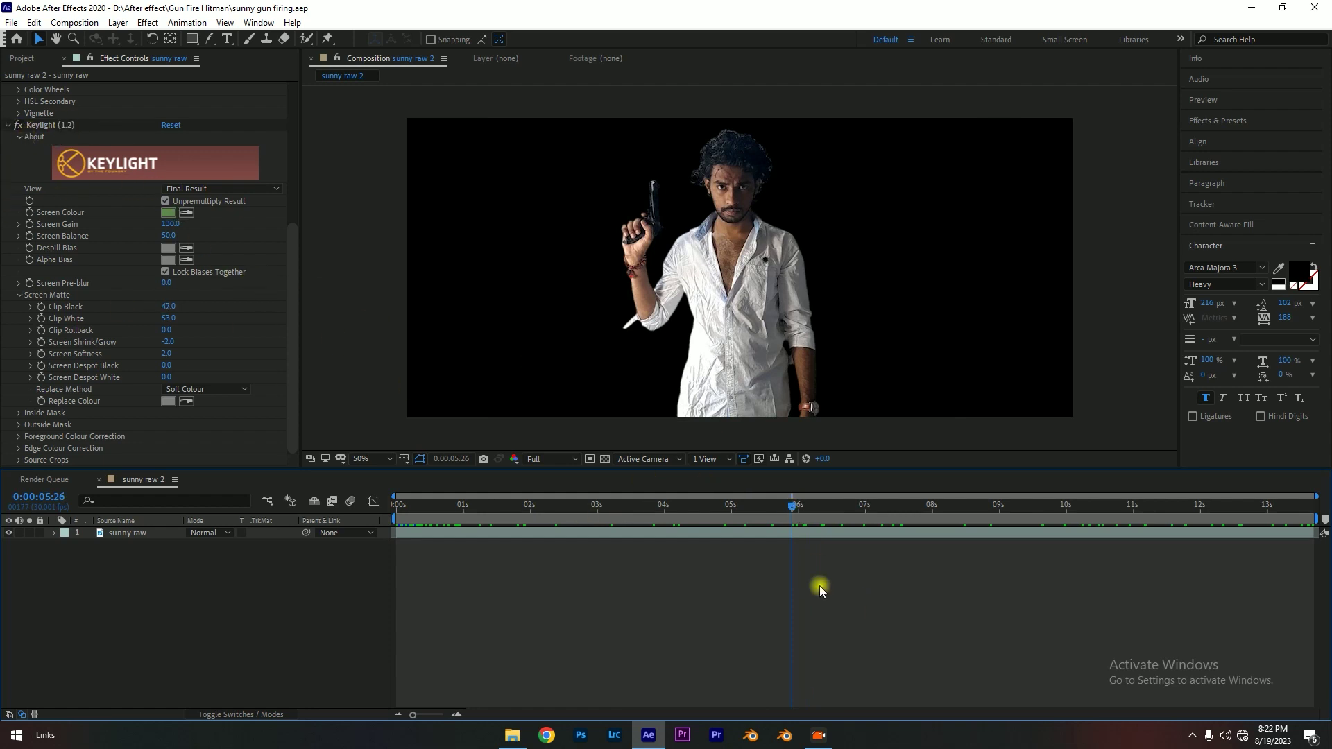
pyautogui.moveTo(795, 511); pyautogui.dragTo(1176, 520)
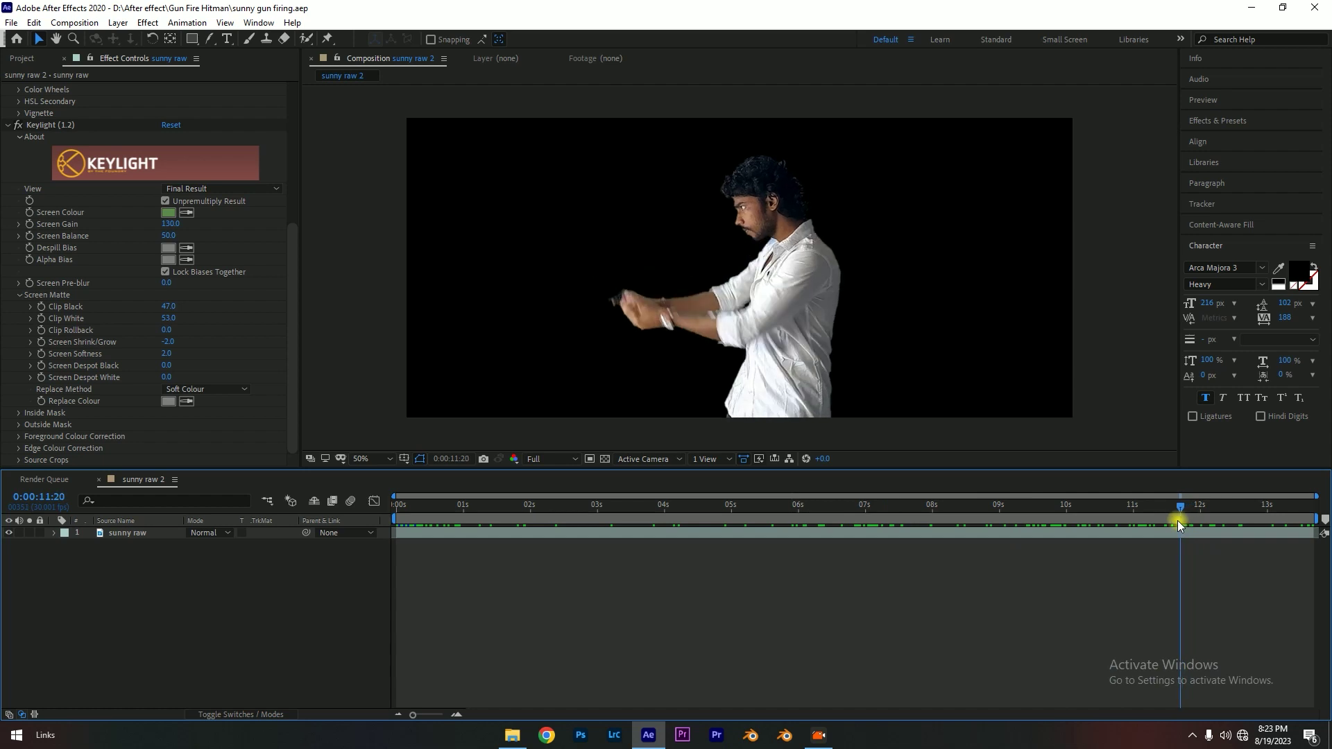
pyautogui.moveTo(1177, 520); pyautogui.dragTo(388, 499)
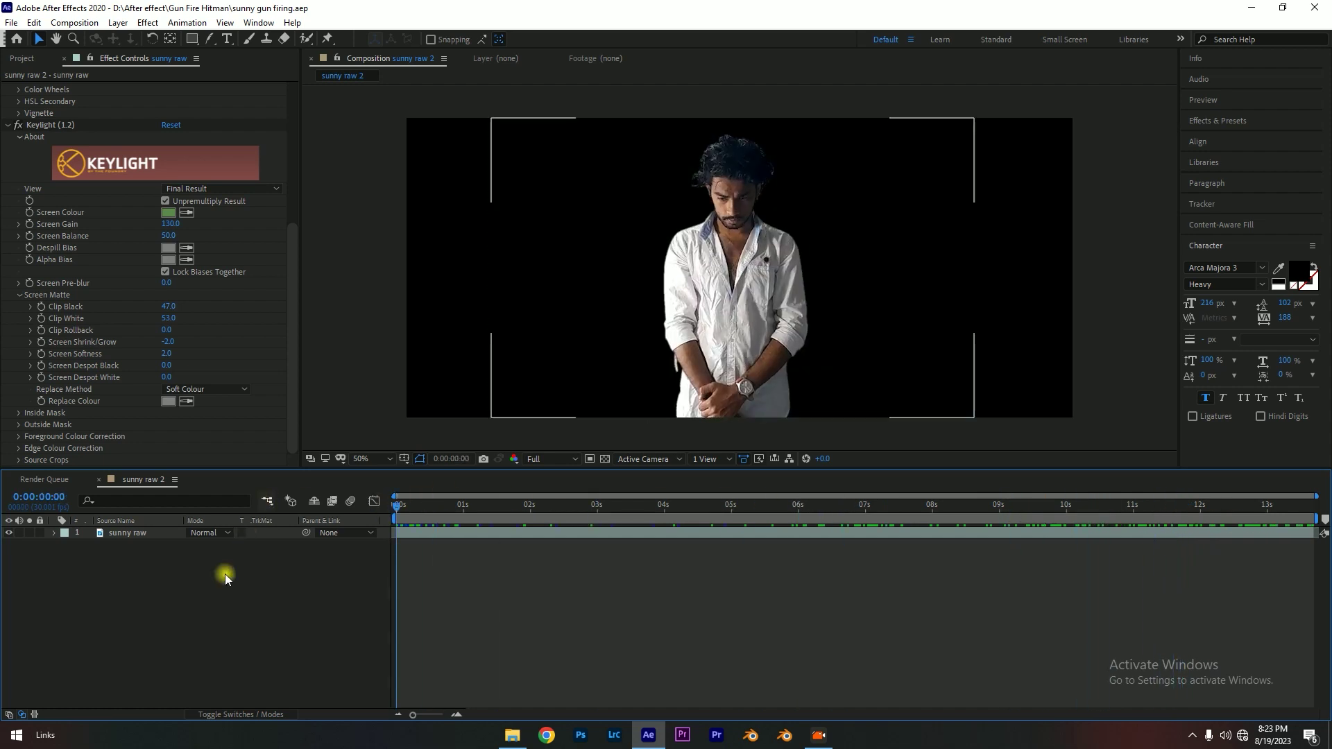
pyautogui.press('space')
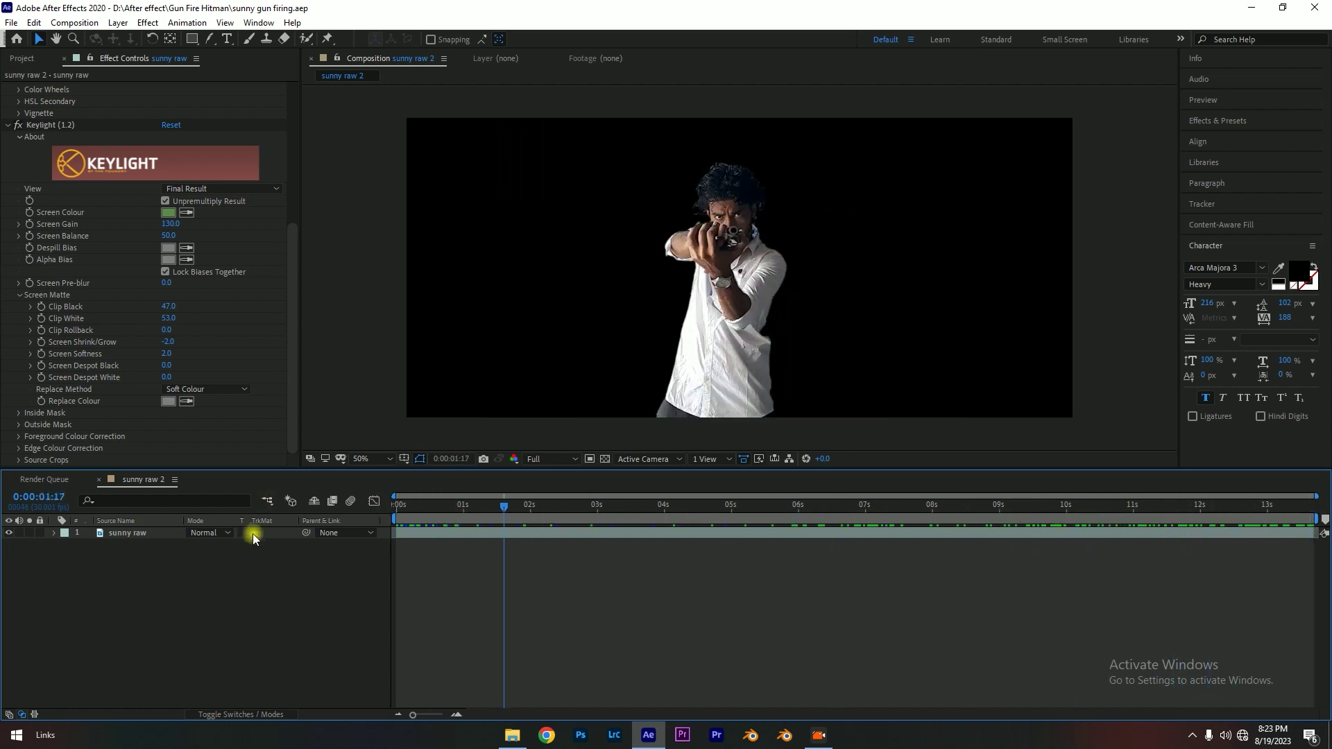
pyautogui.press('space')
pyautogui.click(140, 530)
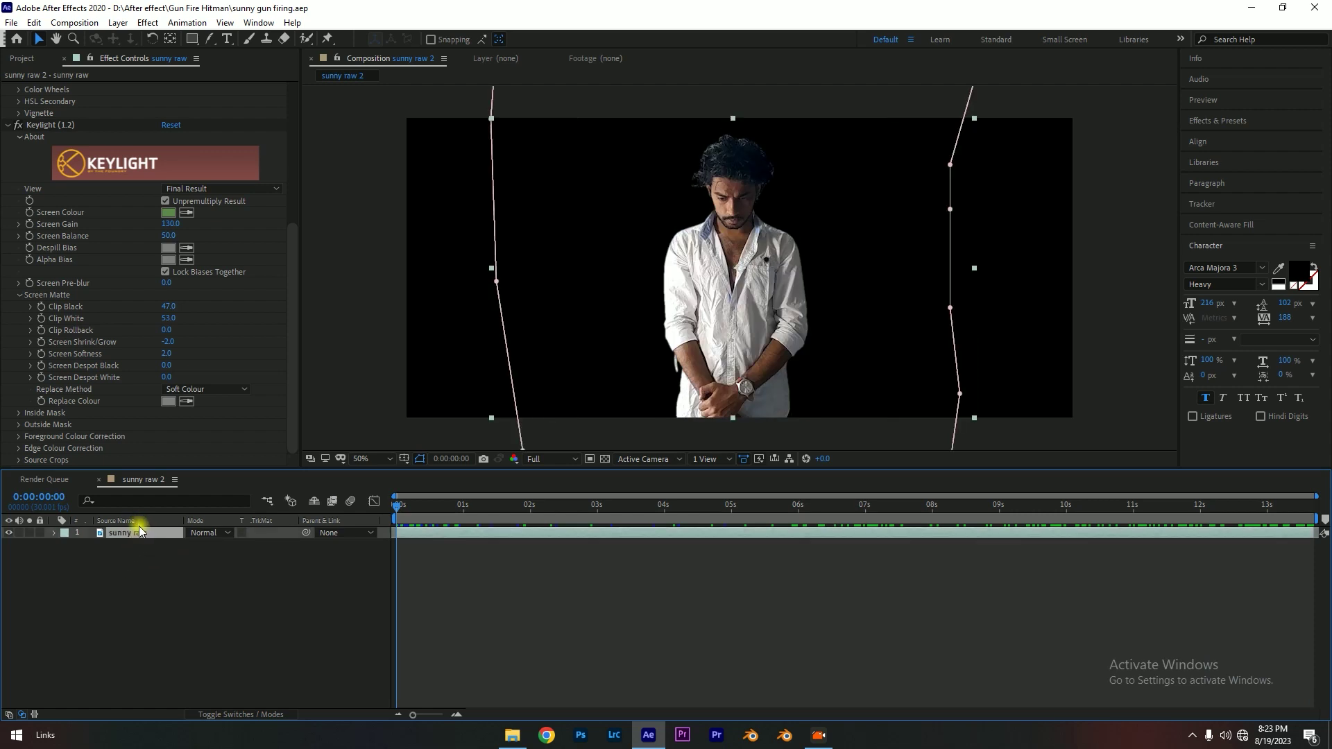
# - Pre-compose the sunny raw layer, moving all attributes, into a new composition named 'sunny'
pyautogui.rightClick(140, 531)
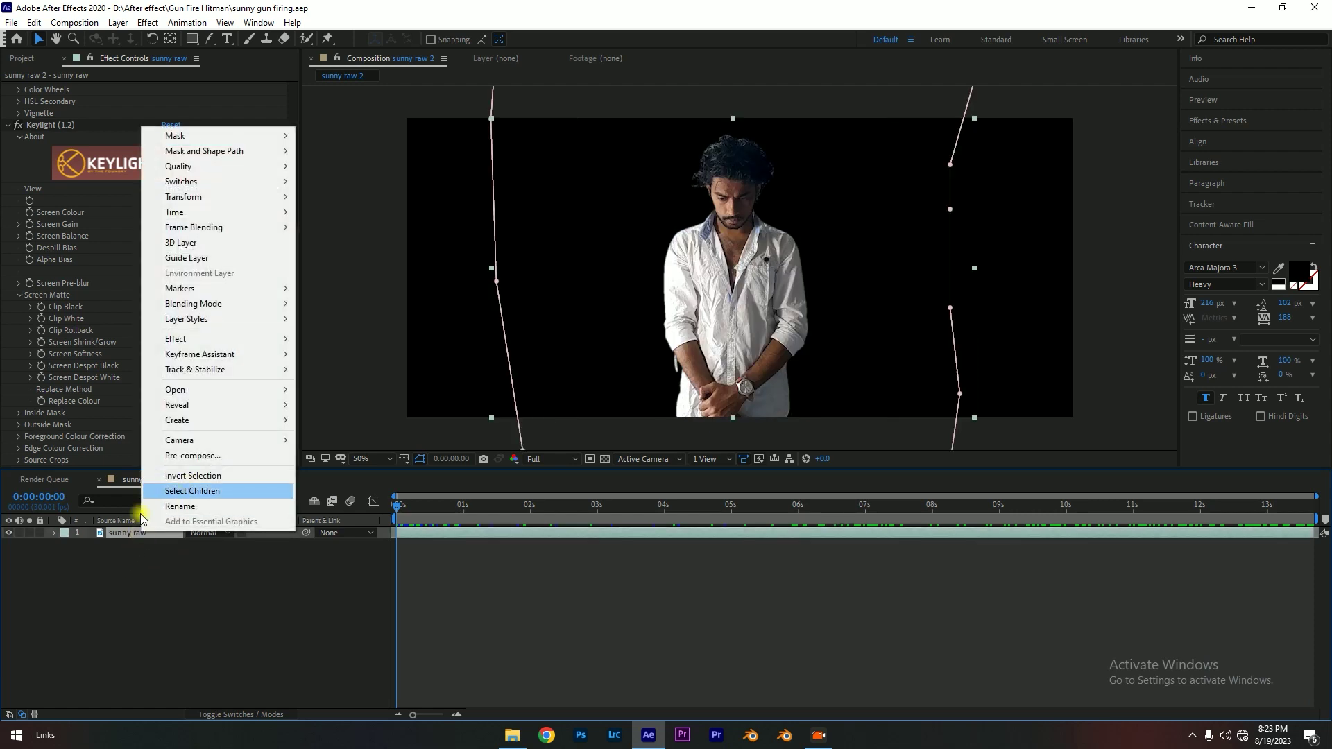
pyautogui.click(232, 455)
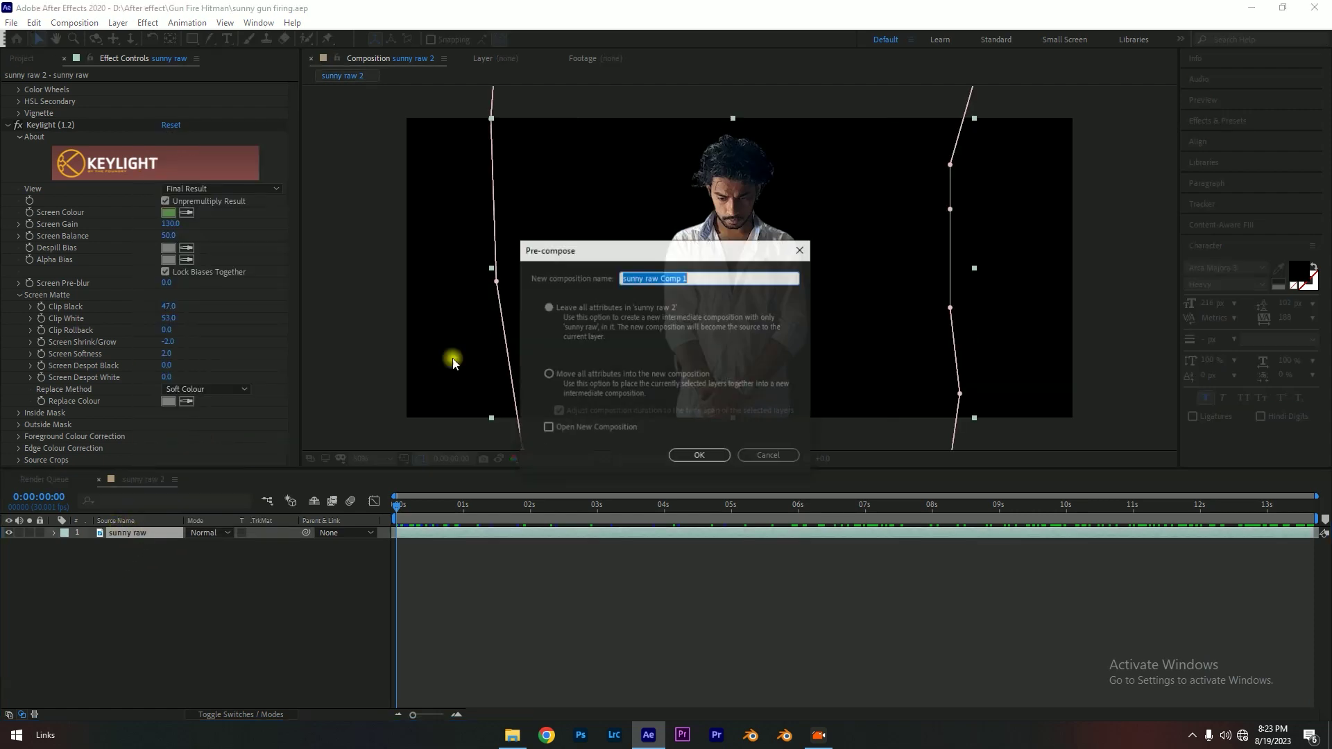
pyautogui.click(552, 377)
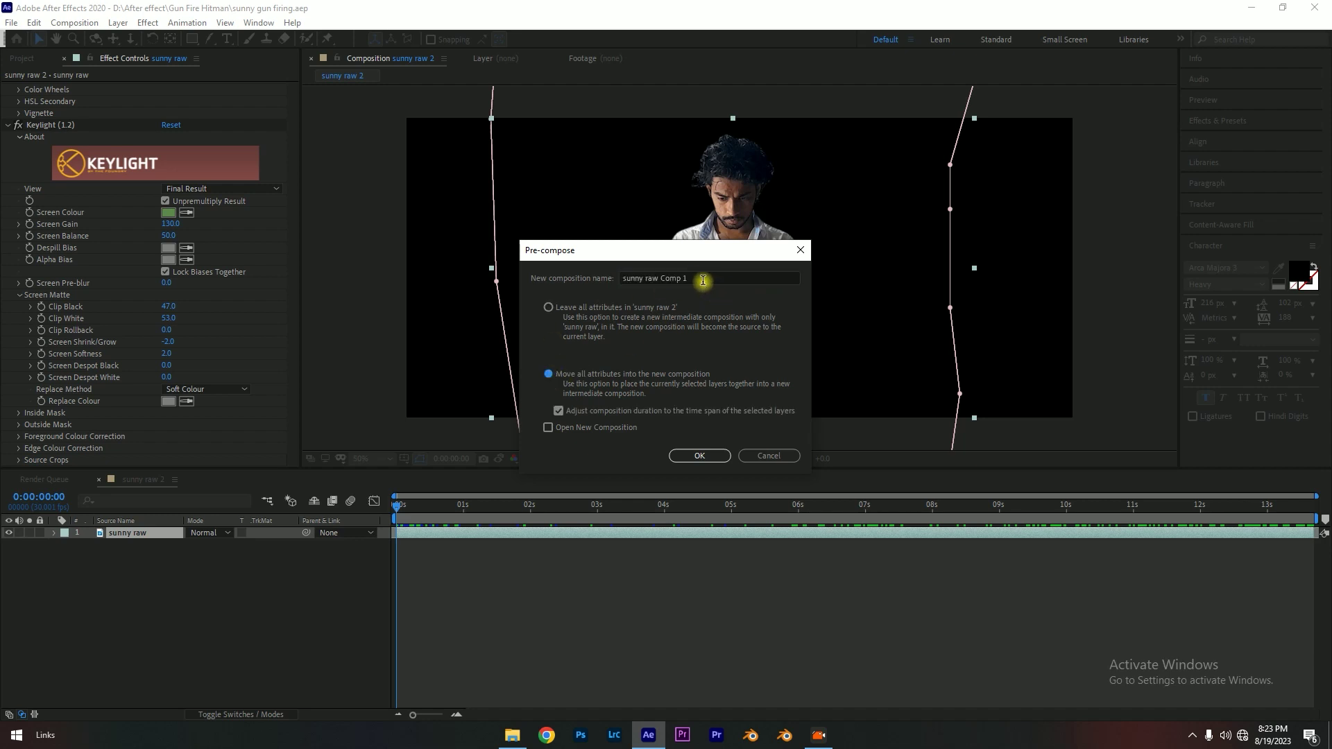
pyautogui.moveTo(700, 278); pyautogui.dragTo(645, 286)
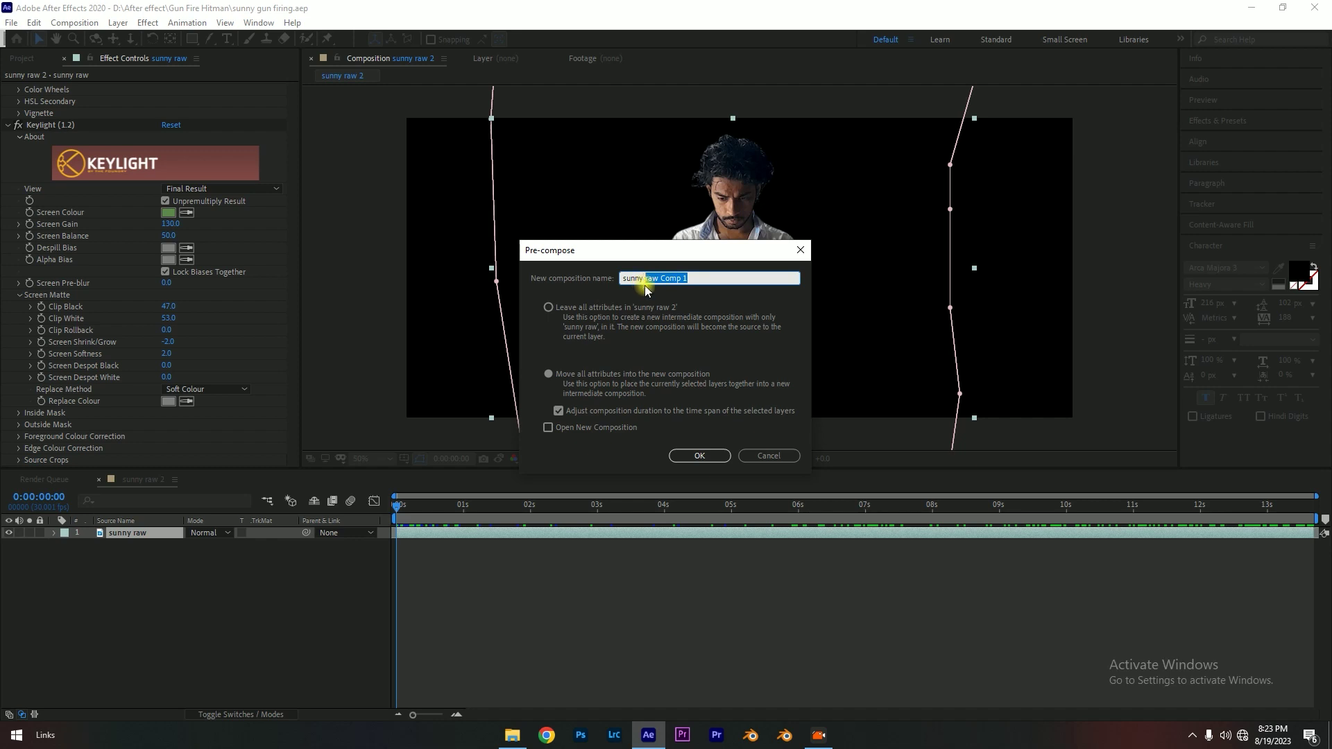
pyautogui.press('BackSpace')
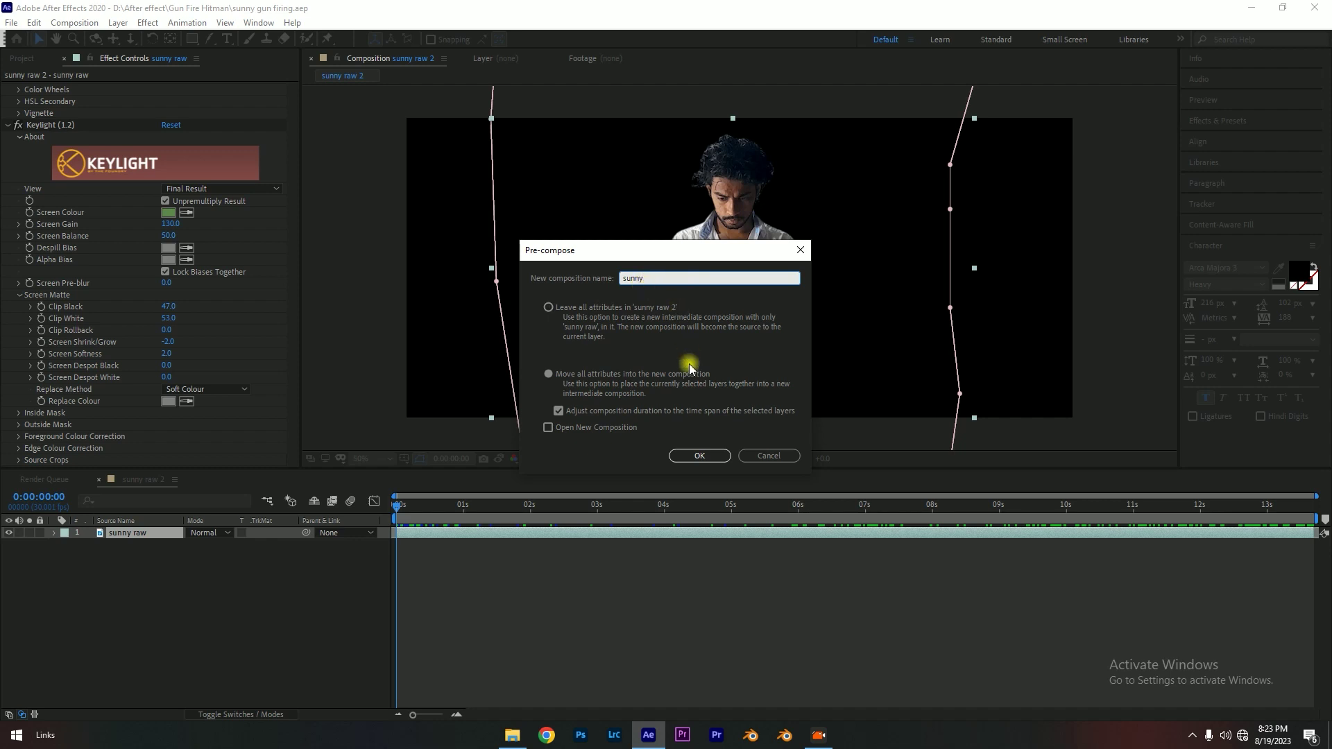
pyautogui.click(699, 456)
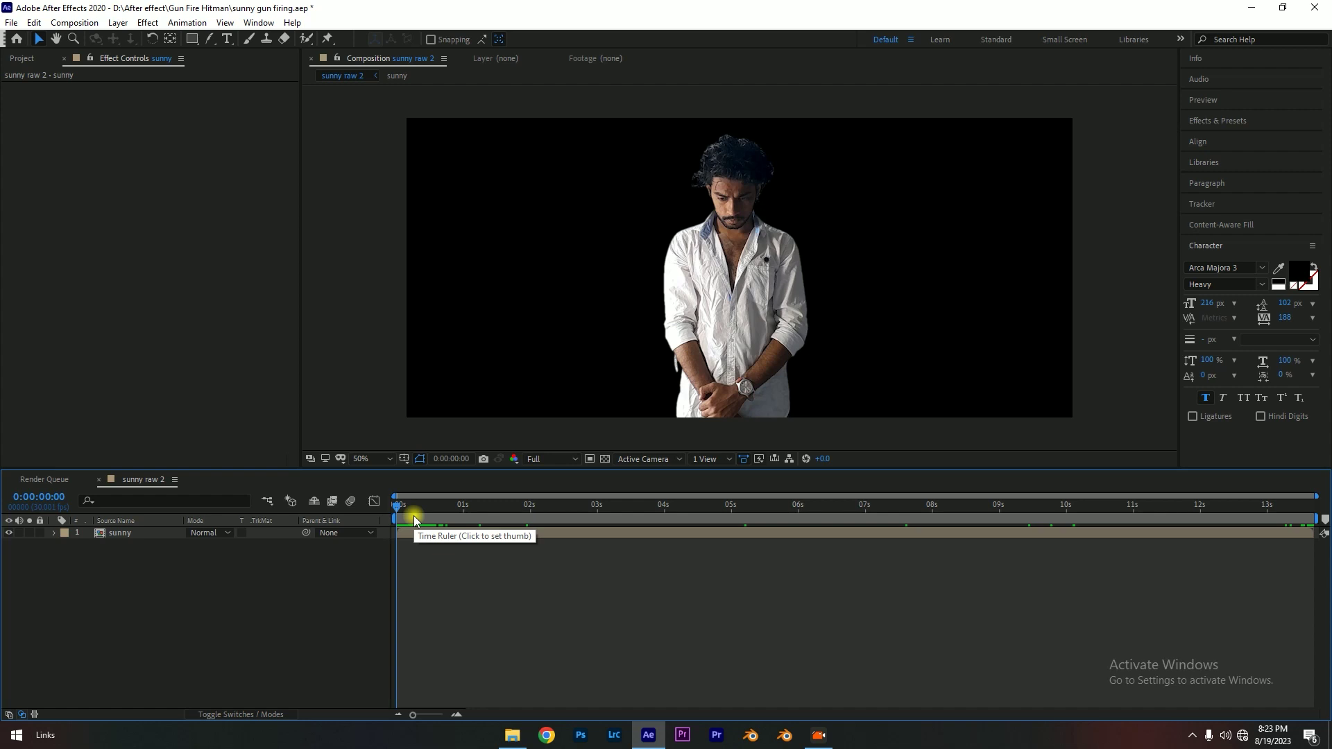
# - Play back the comp, then open the sunny precomp to inspect the sunny raw layer's effects
pyautogui.press('space')
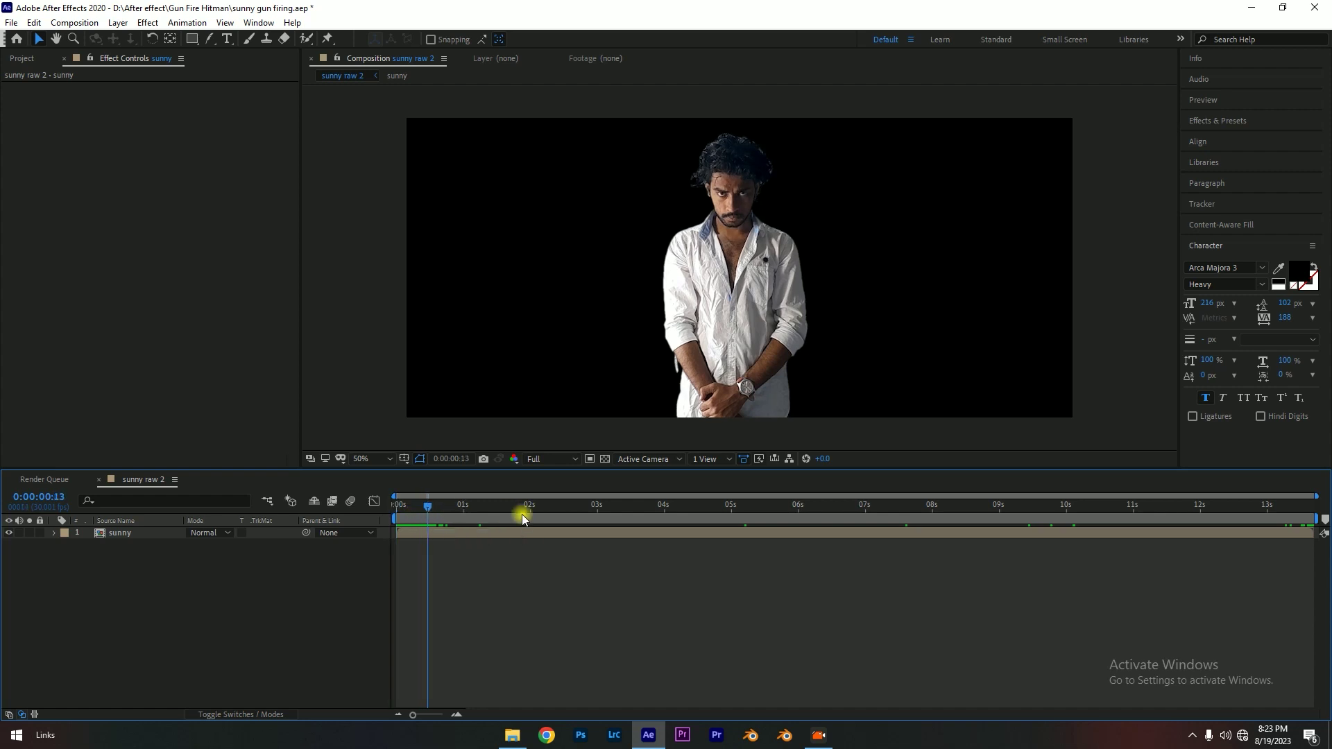
pyautogui.press('space')
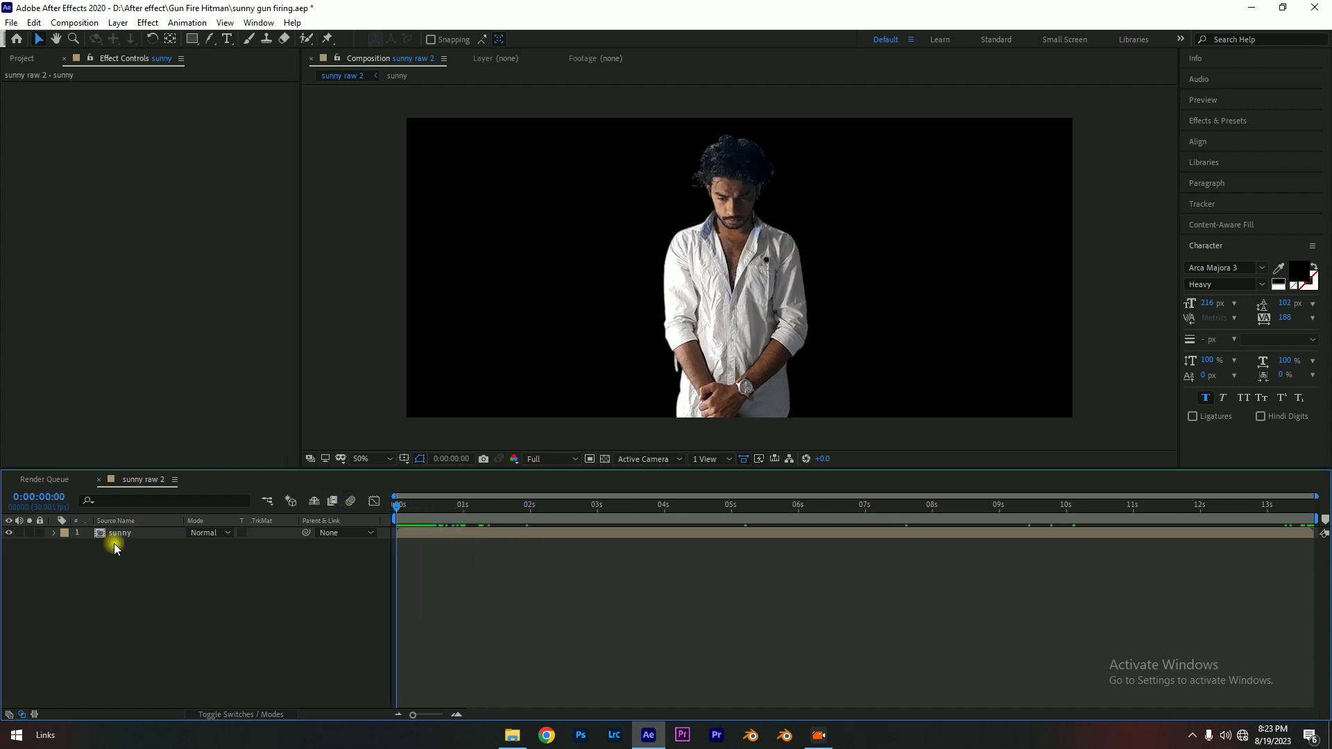
pyautogui.moveTo(405, 503)
pyautogui.mouseDown()
pyautogui.moveTo(452, 506)
pyautogui.moveTo(406, 513)
pyautogui.mouseUp()
pyautogui.doubleClick(119, 532)
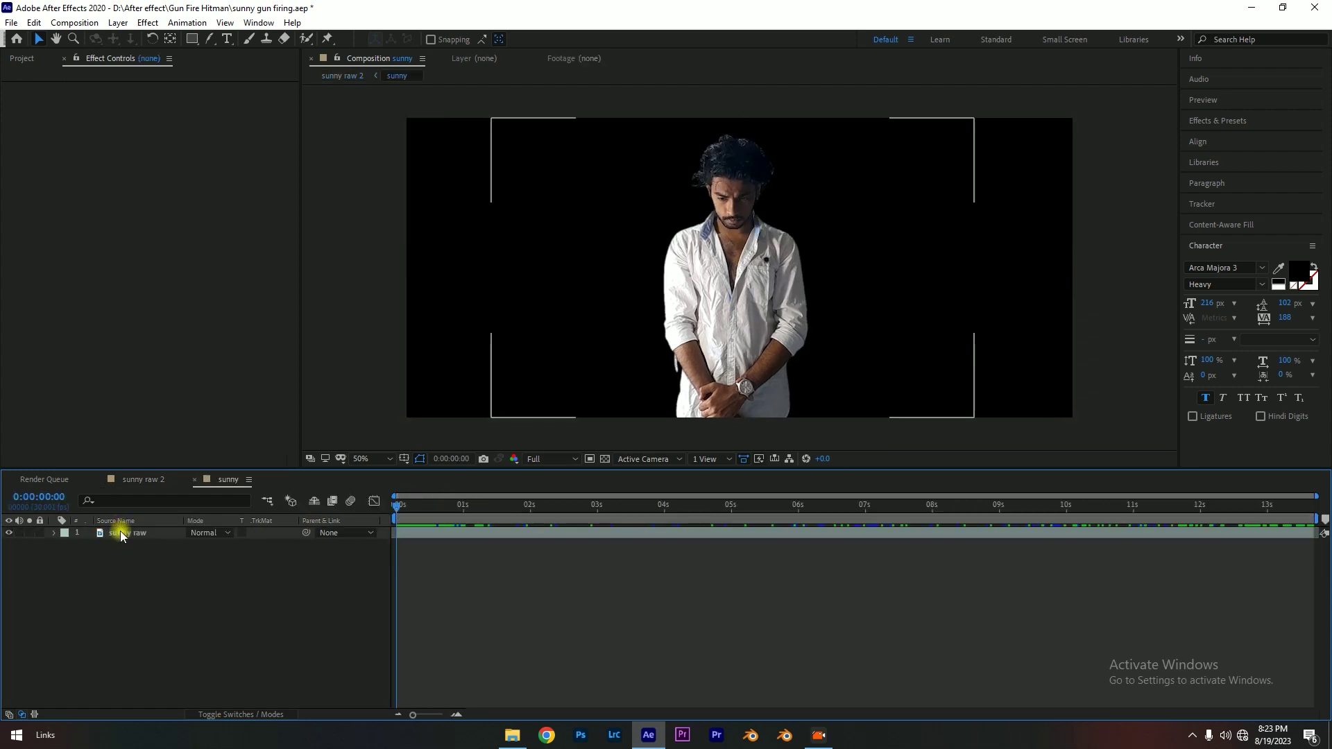
pyautogui.click(143, 534)
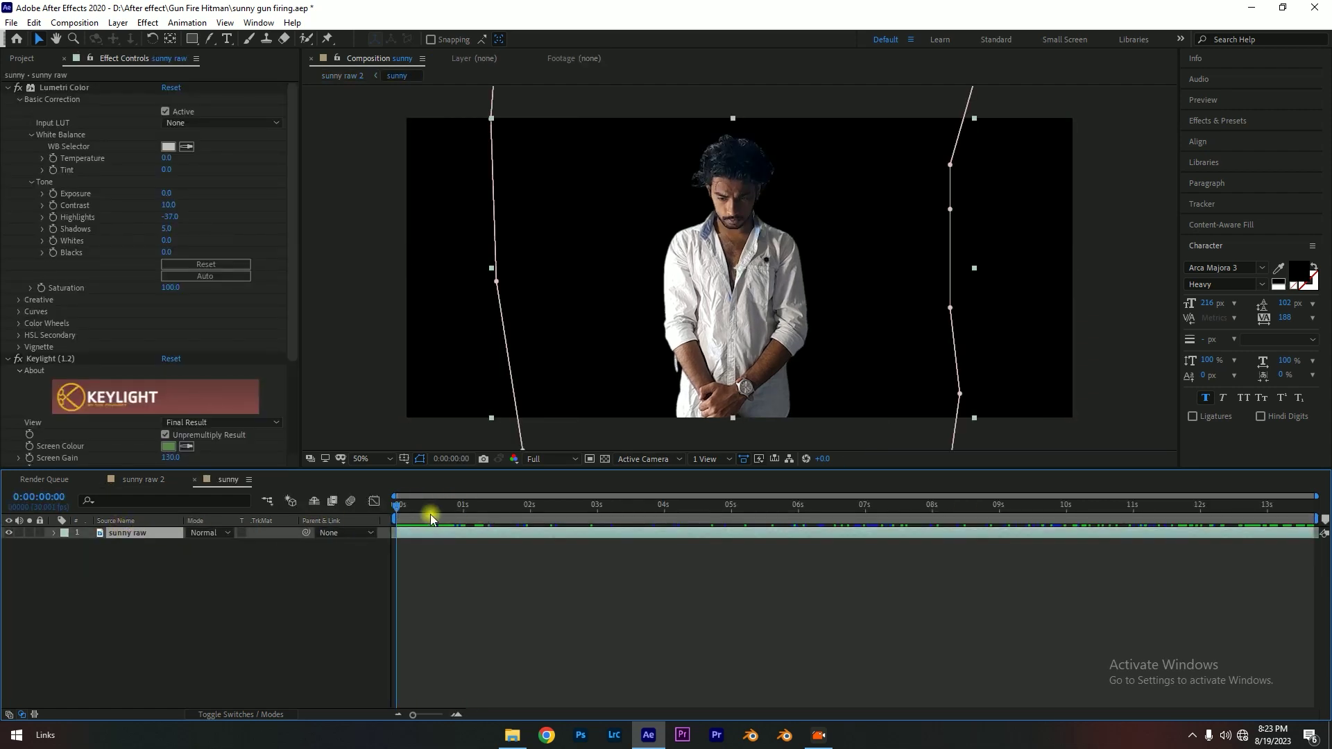
pyautogui.moveTo(430, 513)
pyautogui.mouseDown()
pyautogui.moveTo(678, 507)
pyautogui.moveTo(838, 526)
pyautogui.moveTo(341, 556)
pyautogui.mouseUp()
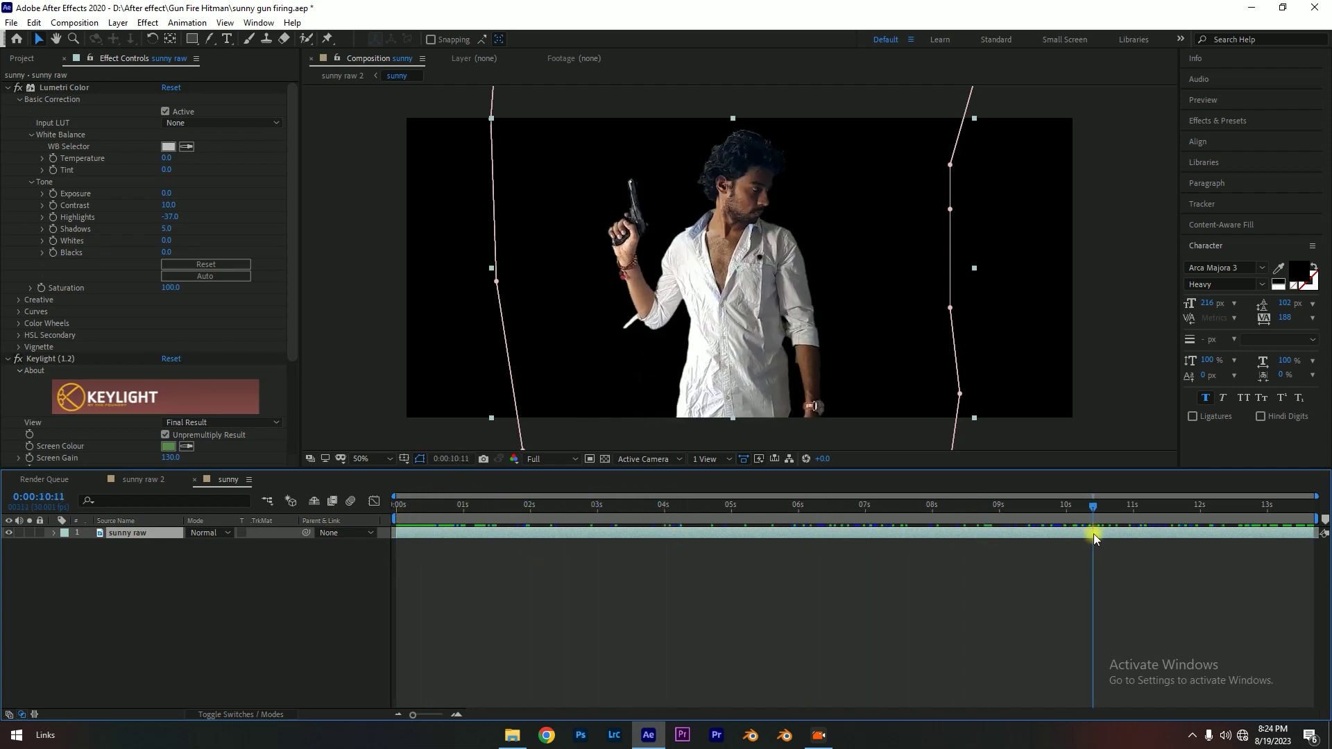
pyautogui.click(342, 555)
pyautogui.click(197, 478)
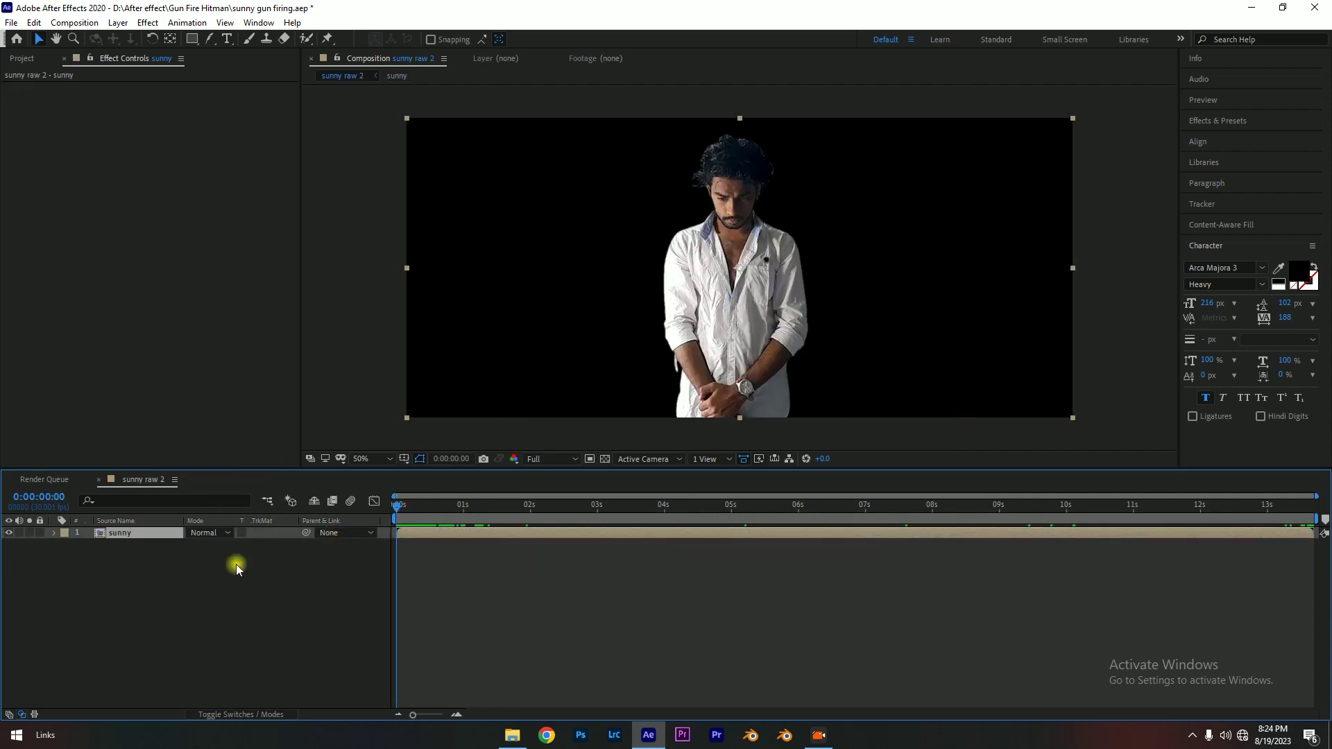
# - Save the project with the Ctrl+S shortcut
pyautogui.click(148, 592)
pyautogui.hotkey('ctrl', 's')
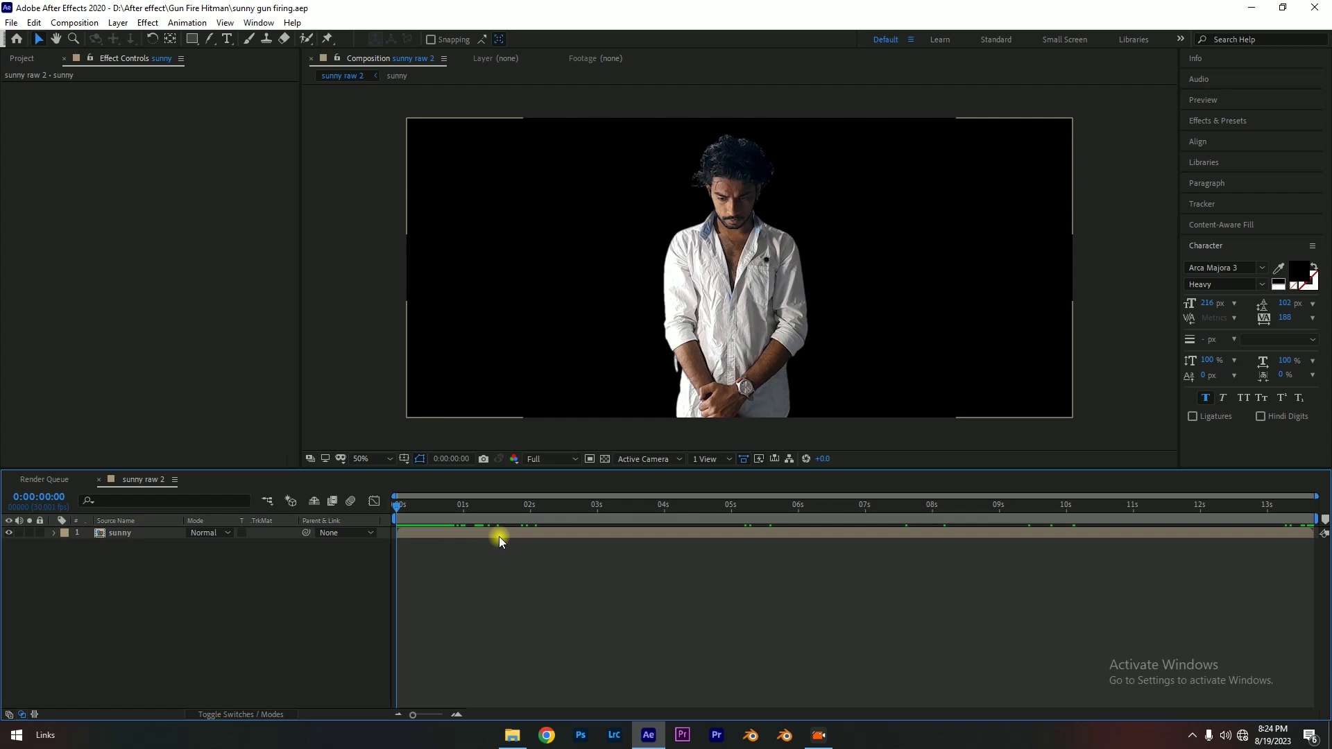
pyautogui.click(197, 586)
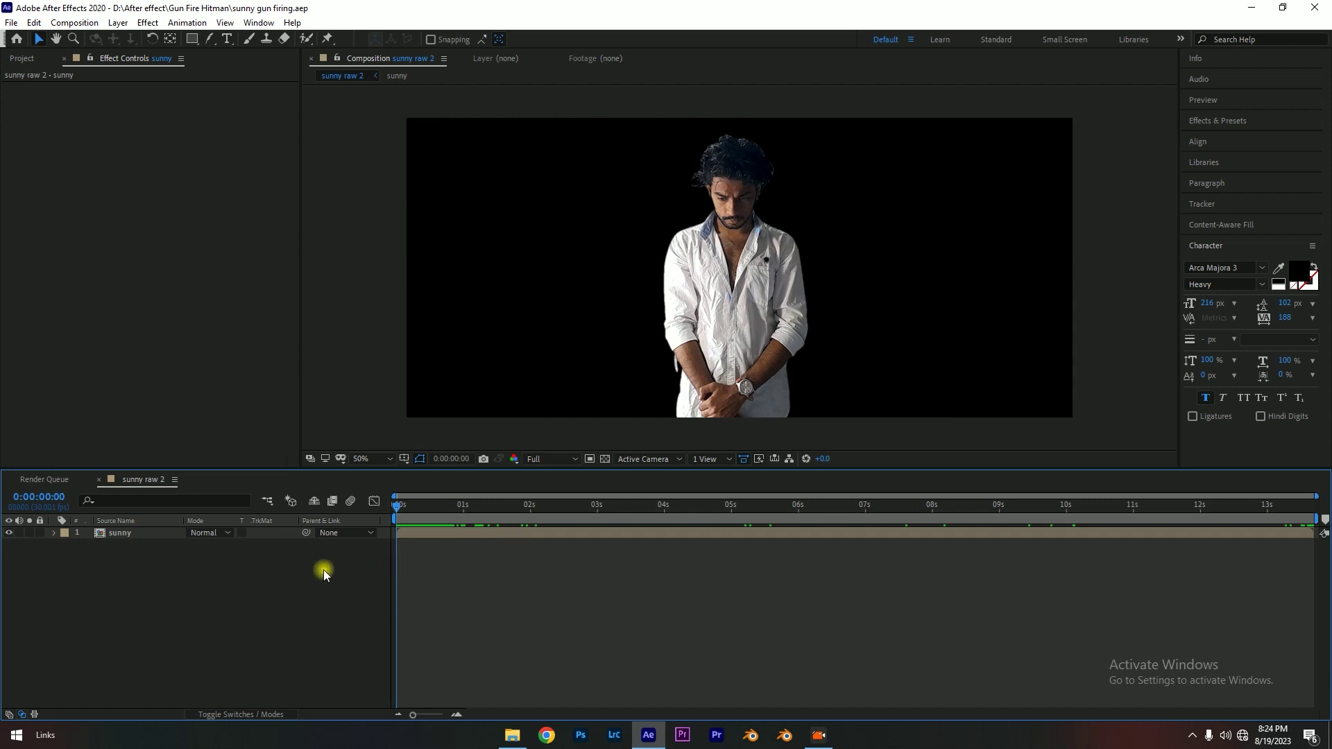
# - Create a dark grey #141414 solid named bg as the background beneath the sunny layer
pyautogui.hotkey('ctrl', 'y')
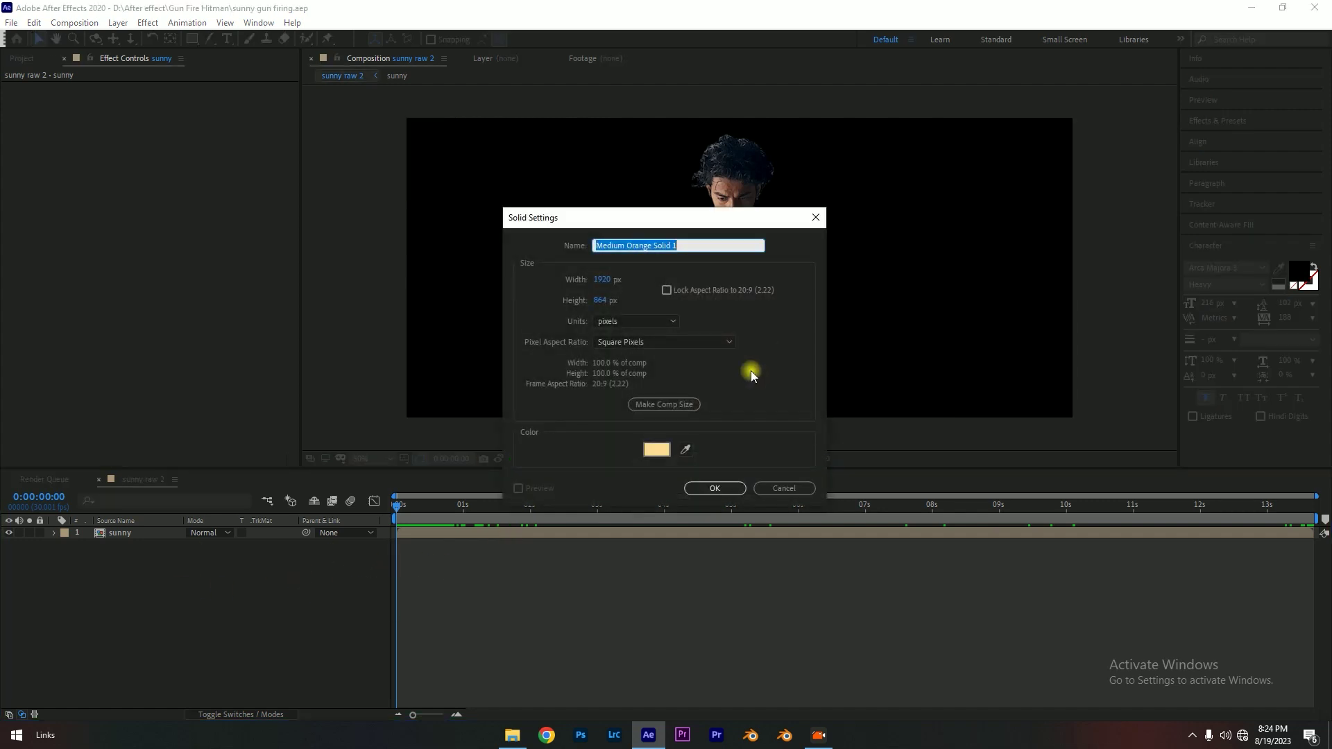
pyautogui.click(646, 444)
pyautogui.moveTo(86, 387); pyautogui.dragTo(51, 408)
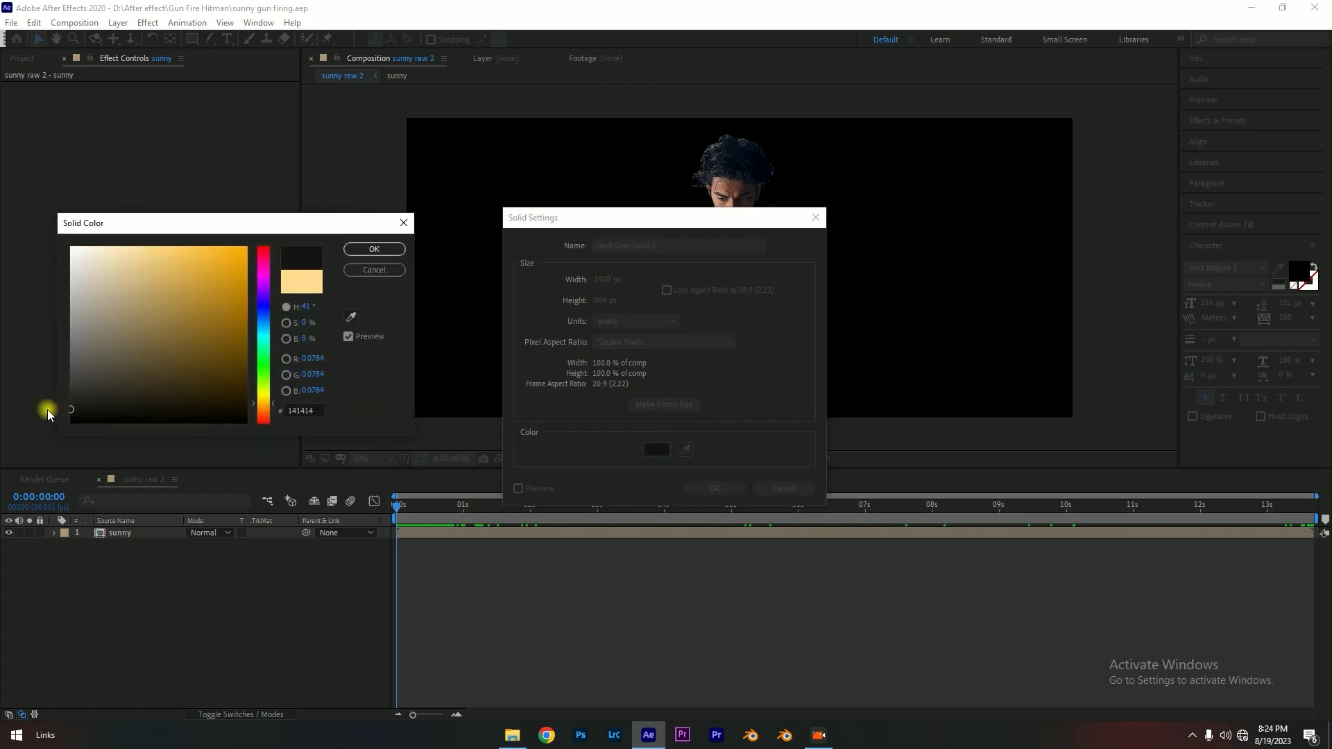
pyautogui.moveTo(68, 405); pyautogui.dragTo(61, 408)
pyautogui.click(70, 411)
pyautogui.click(375, 254)
pyautogui.write('bg')
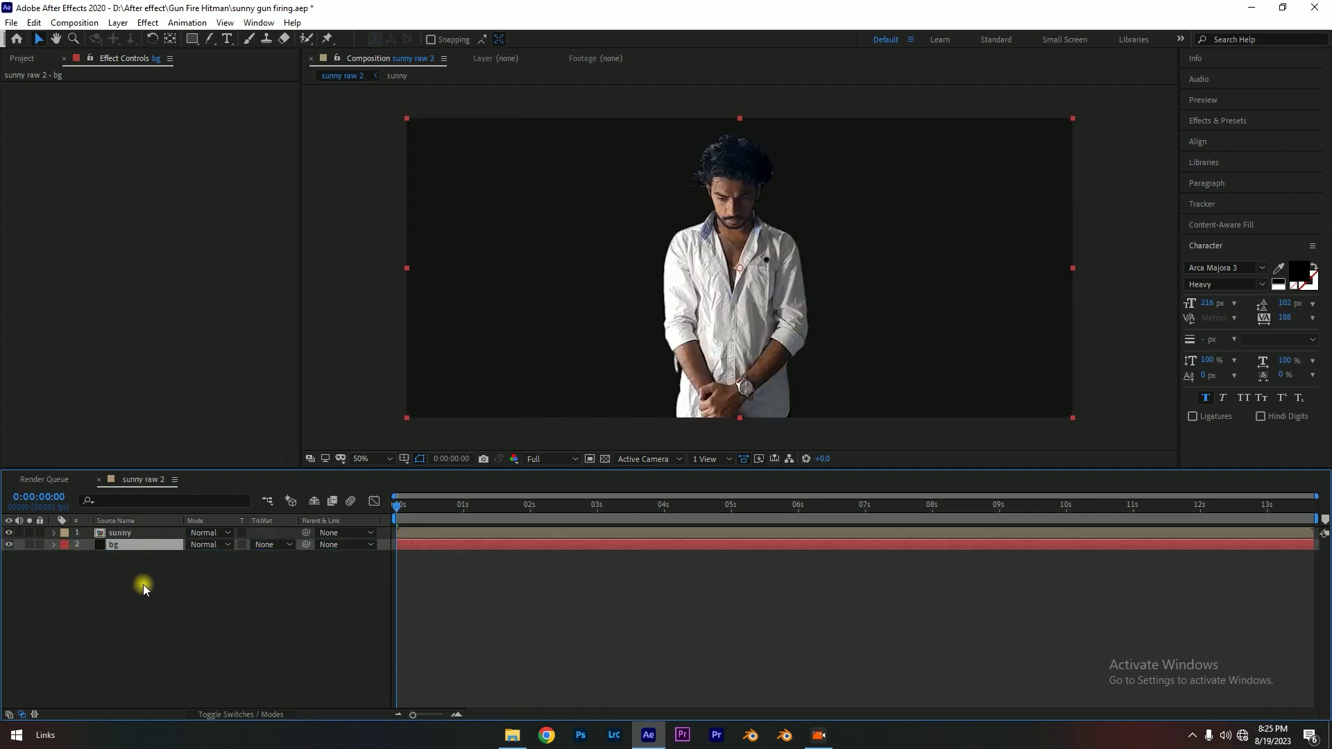
pyautogui.click(146, 588)
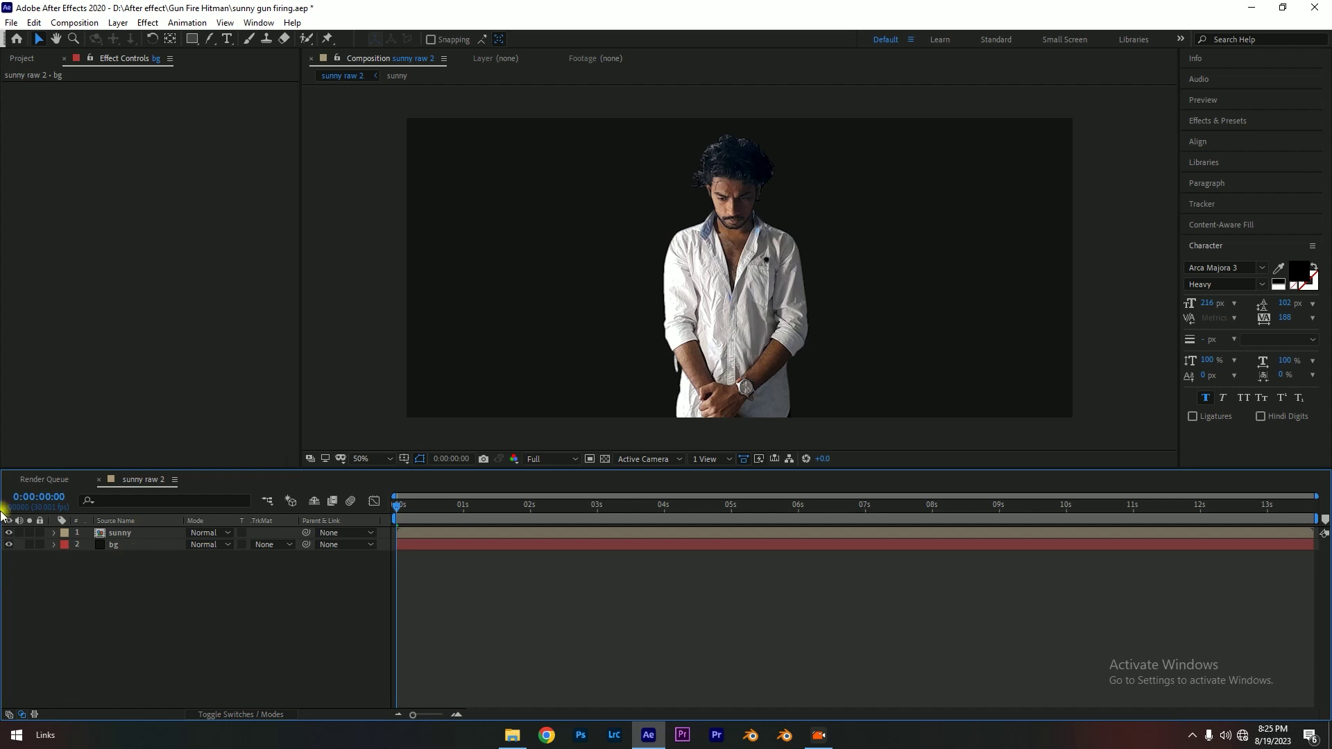
# - Toggle the bg solid's visibility to compare, then save the project
pyautogui.click(8, 544)
pyautogui.click(8, 545)
pyautogui.click(8, 544)
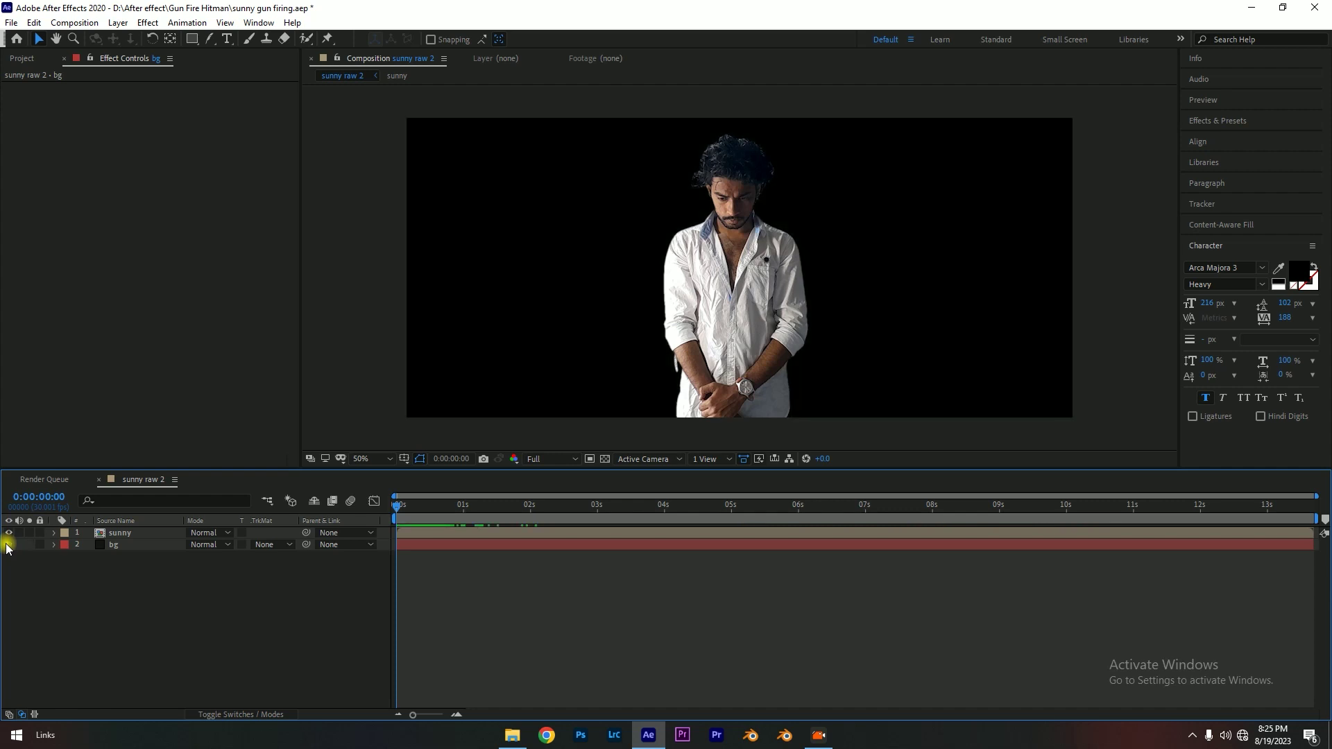
pyautogui.click(9, 544)
pyautogui.hotkey('ctrl', 's')
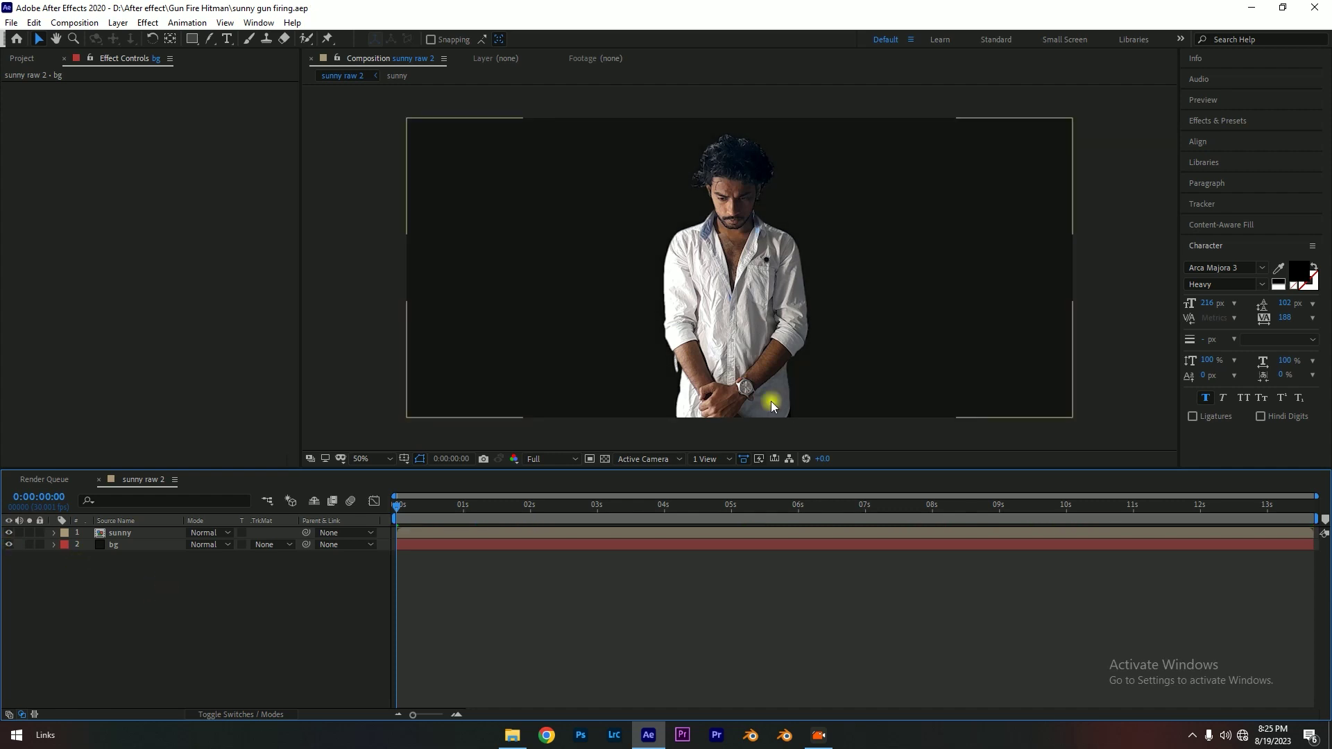
pyautogui.click(289, 593)
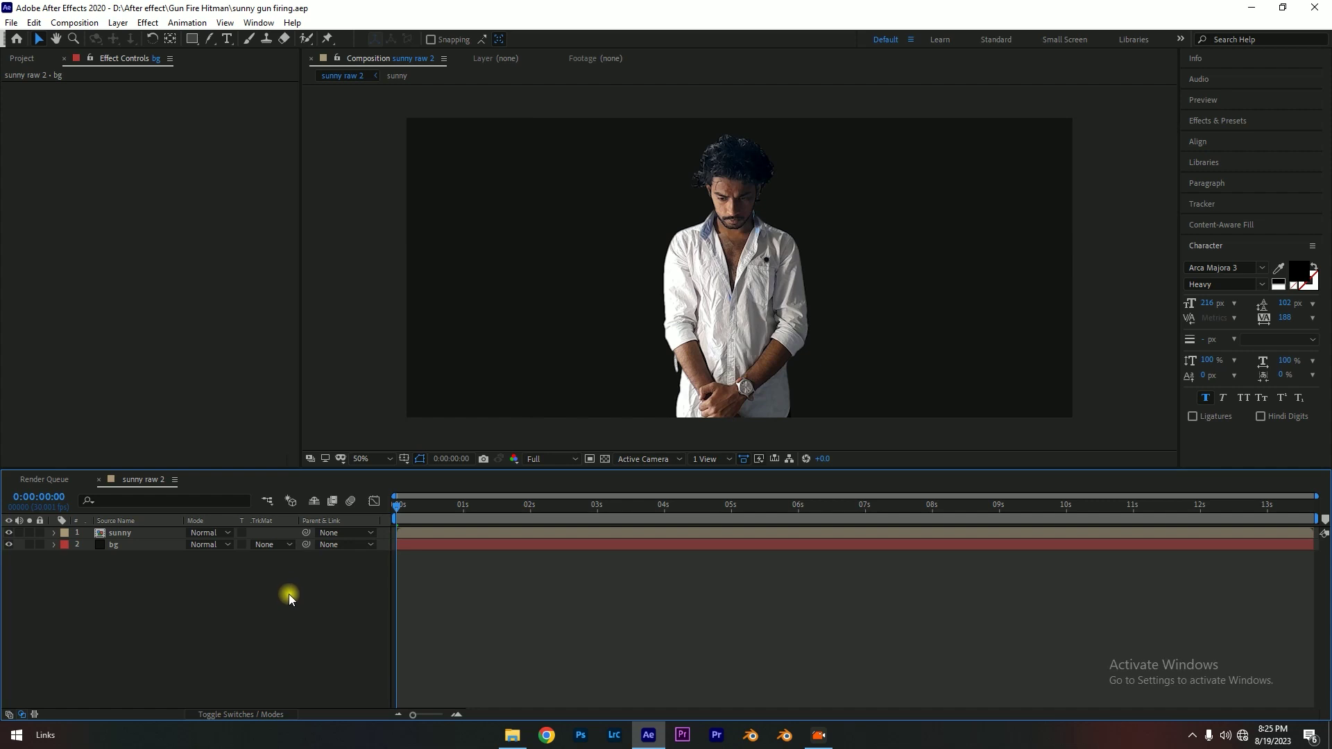
# - Select the sunny layer and fit it to the composition frame with Ctrl+Alt+F
pyautogui.scroll(4, 775, 222)
pyautogui.moveTo(776, 215)
pyautogui.mouseDown()
pyautogui.moveTo(701, 310)
pyautogui.moveTo(733, 396)
pyautogui.mouseUp()
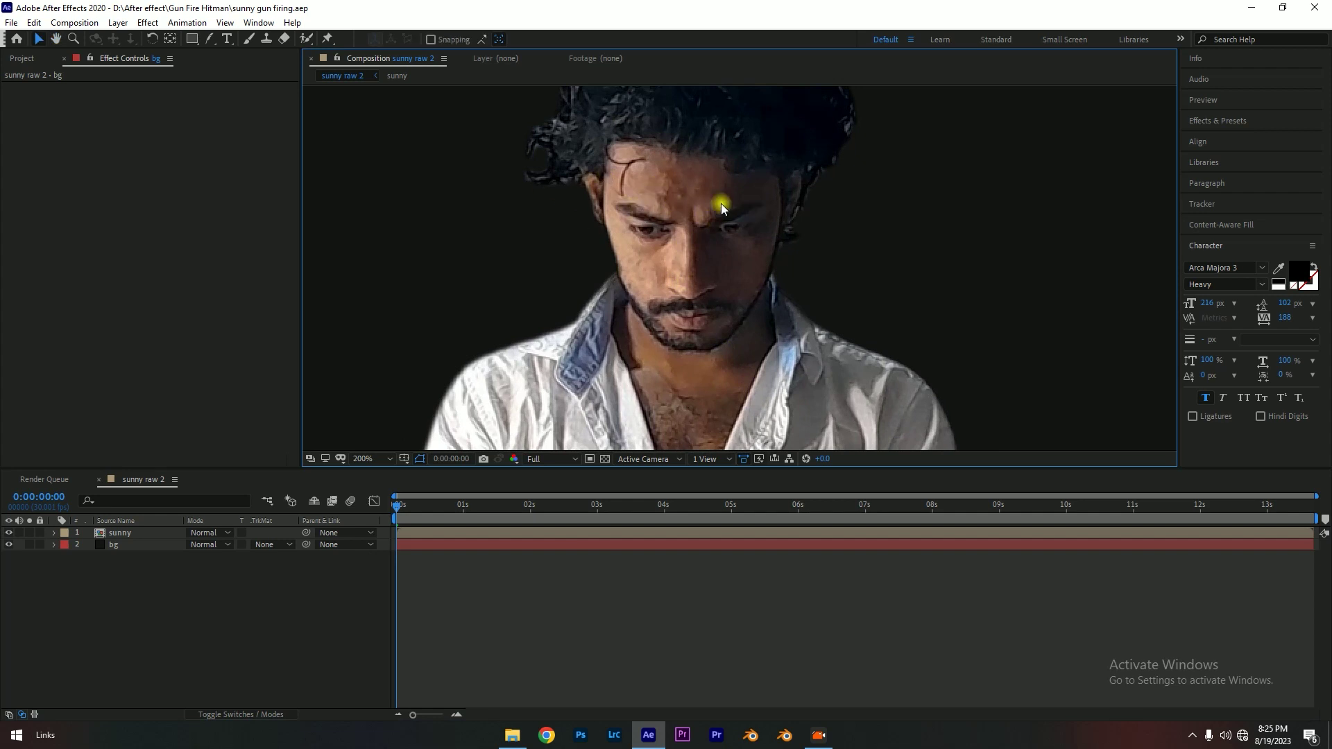
pyautogui.scroll(-2, 680, 278)
pyautogui.scroll(-2, 680, 277)
pyautogui.click(373, 458)
pyautogui.click(380, 464)
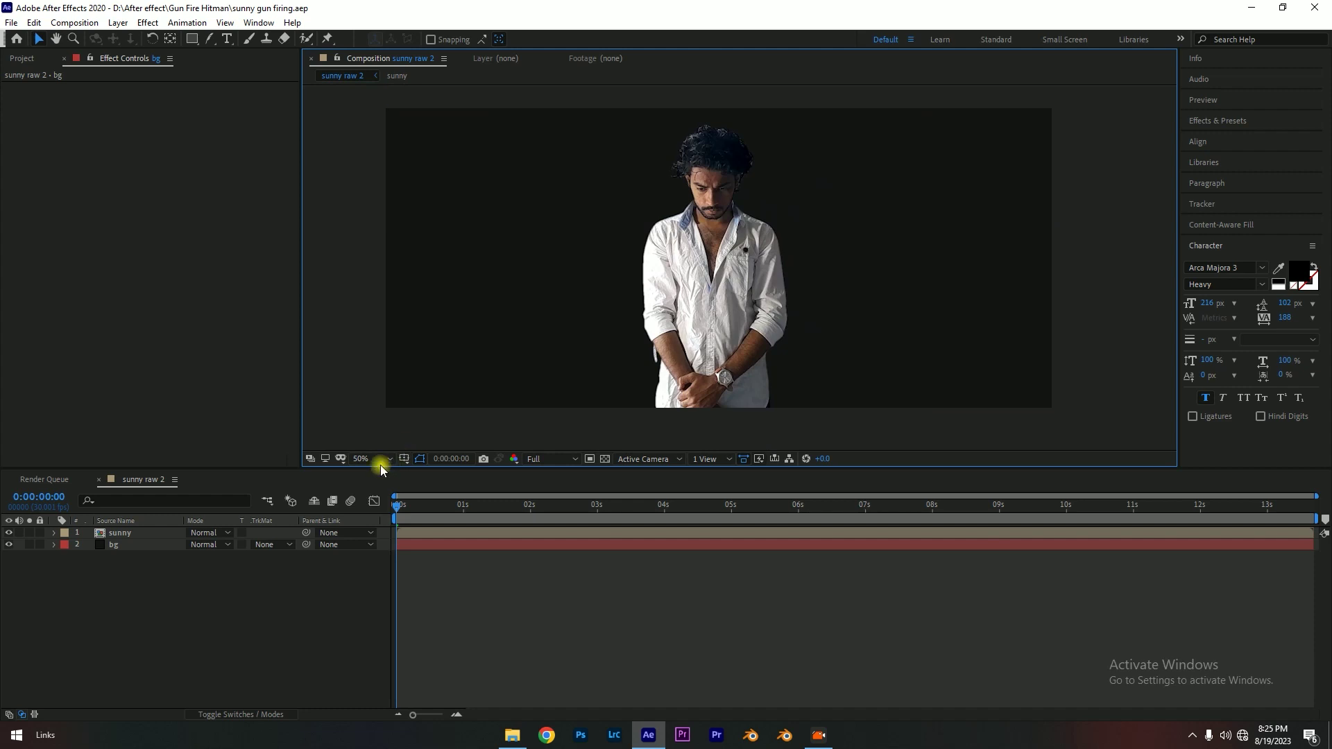
pyautogui.press('v')
pyautogui.scroll(-2, 703, 366)
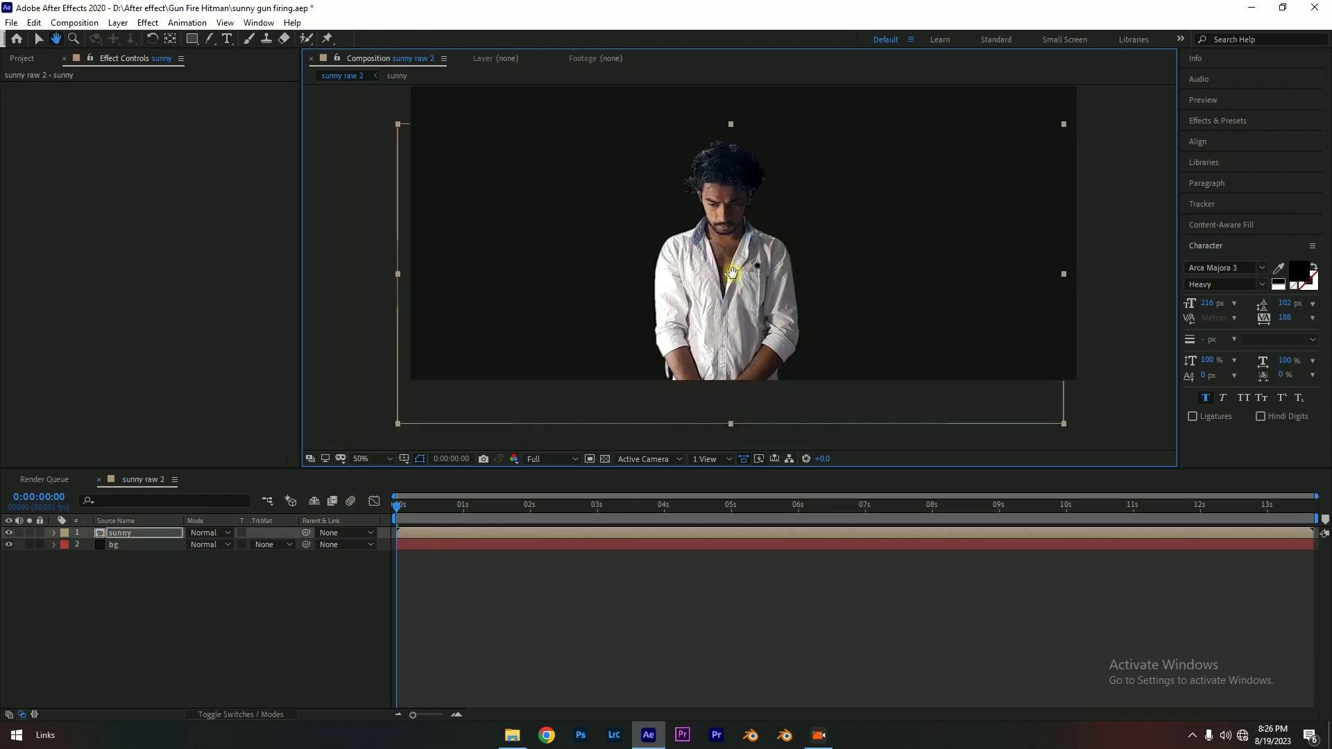
pyautogui.hotkey('ctrl', 'alt', 'f')
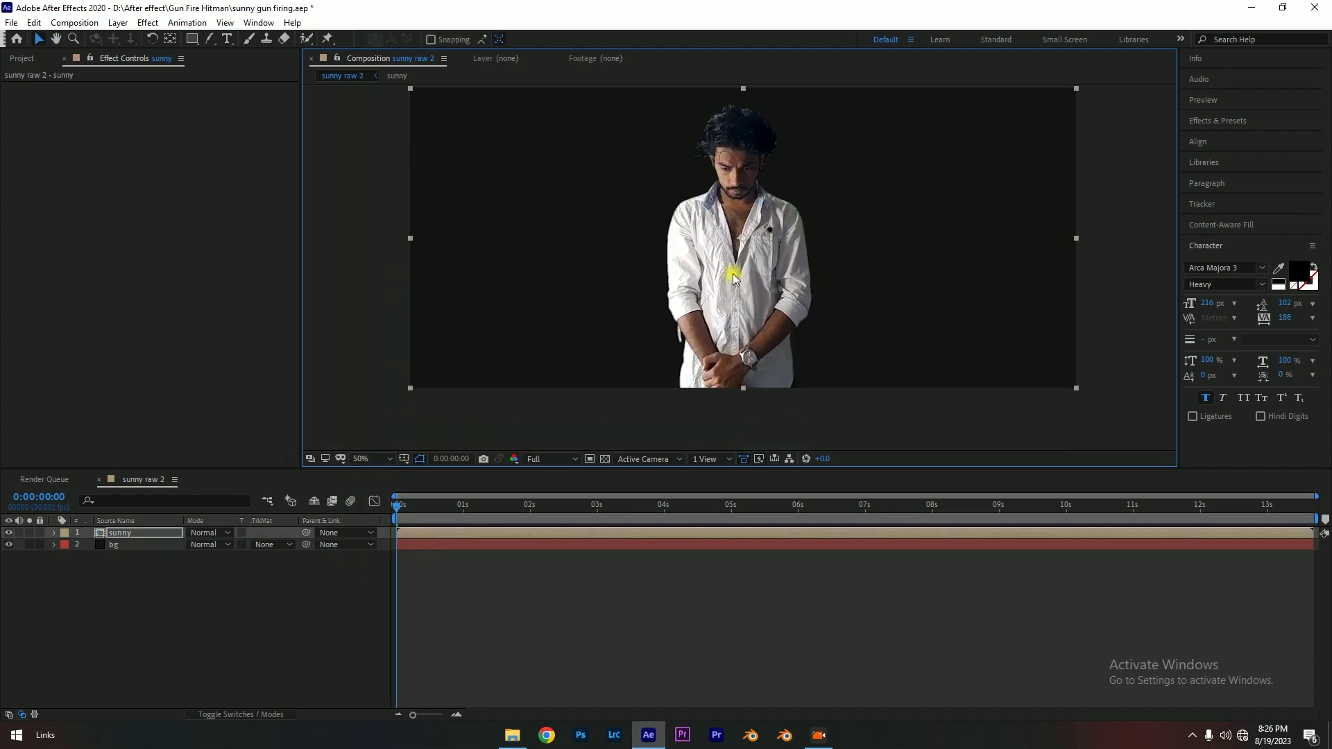
# - Zoom in and out to check the fitted sunny clip, toggling its visibility to compare
pyautogui.scroll(2, 775, 352)
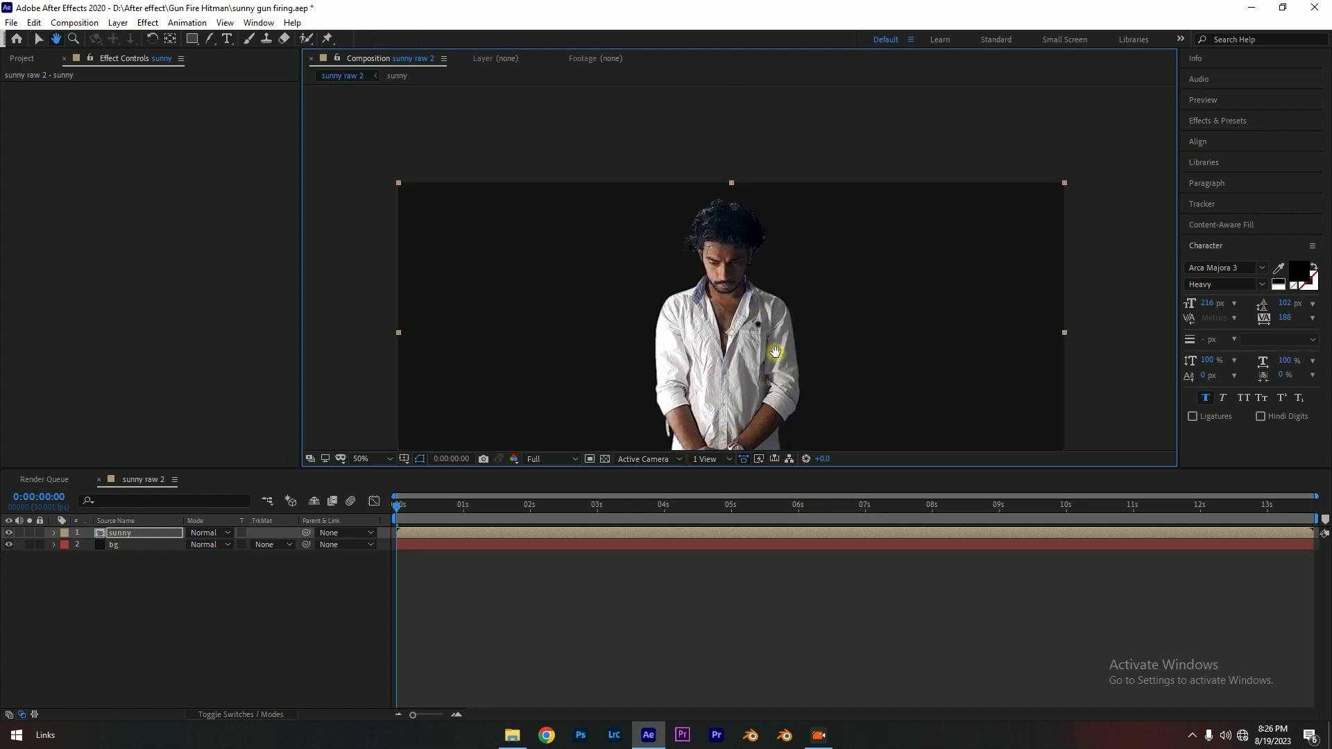
pyautogui.scroll(4, 776, 352)
pyautogui.scroll(1, 670, 205)
pyautogui.press('v')
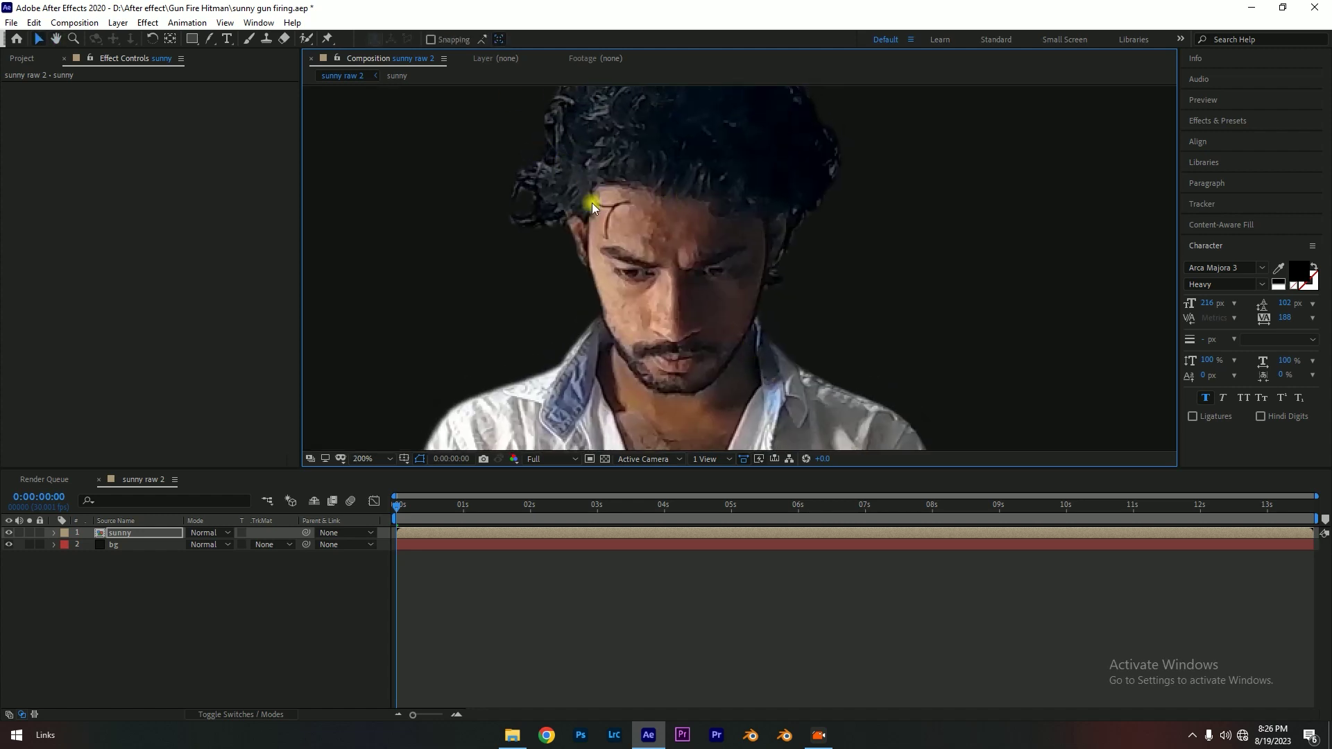
pyautogui.scroll(-2, 645, 242)
pyautogui.scroll(-1, 747, 243)
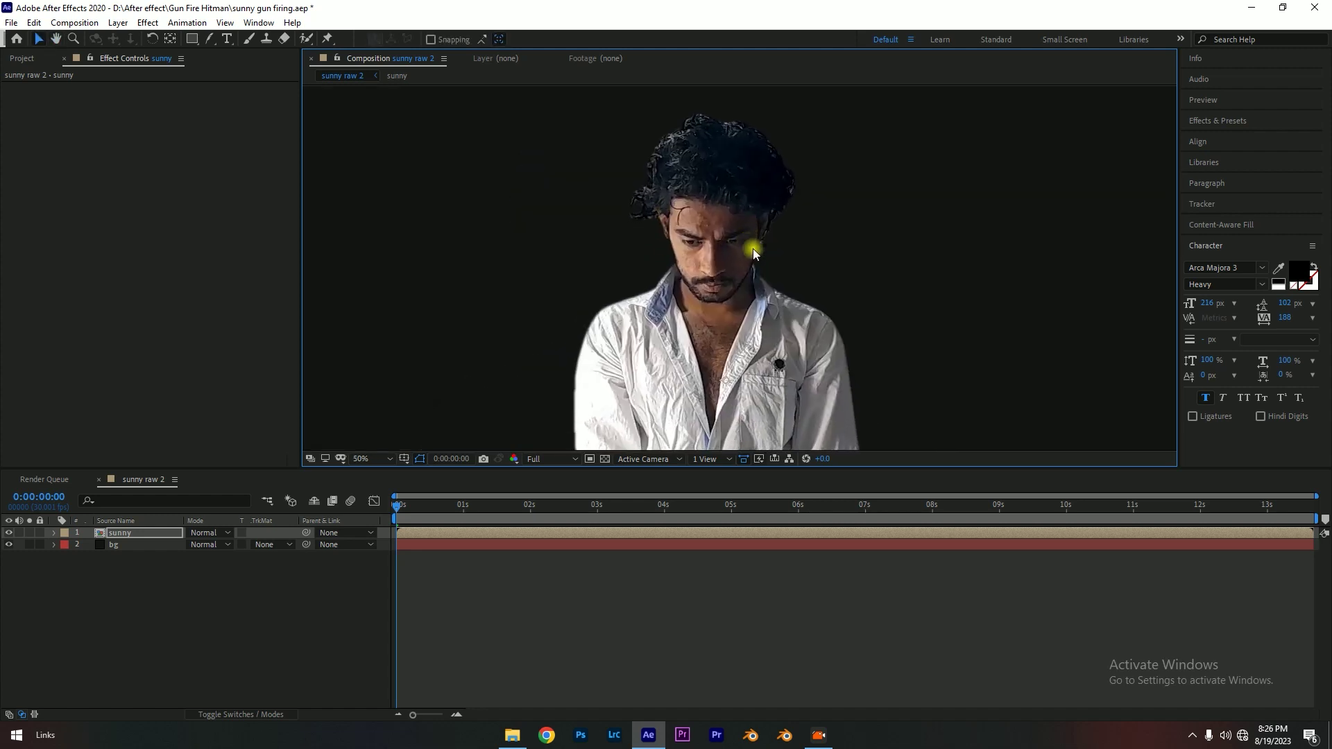
pyautogui.scroll(-2, 843, 274)
pyautogui.press('v')
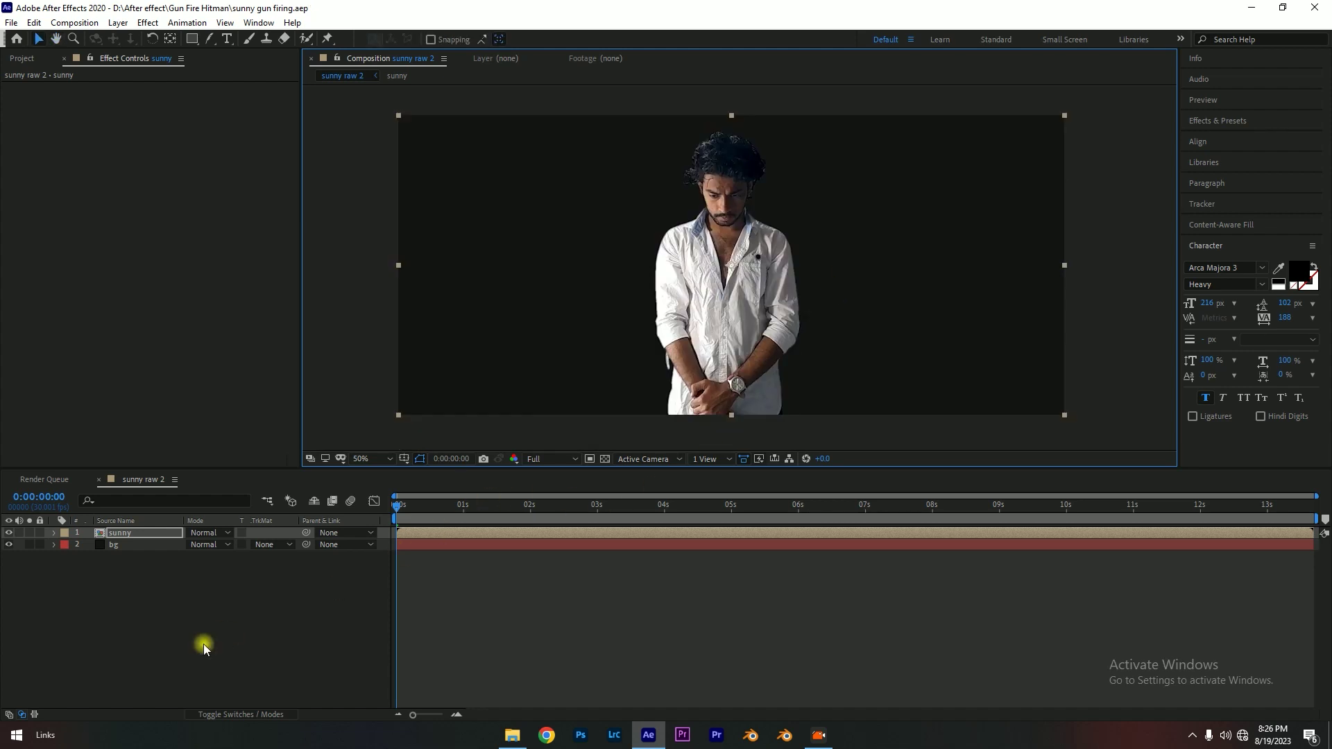
pyautogui.click(156, 534)
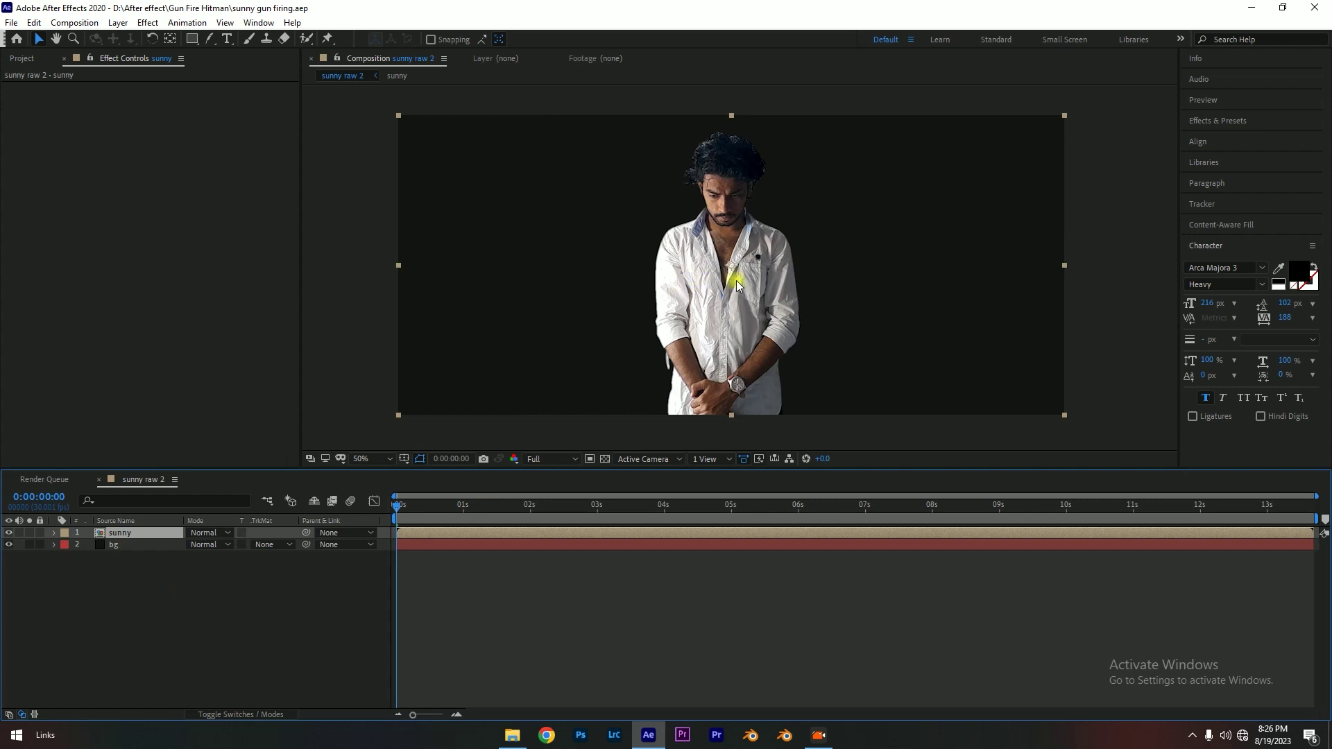
pyautogui.scroll(3, 683, 288)
pyautogui.moveTo(713, 236)
pyautogui.mouseDown()
pyautogui.moveTo(715, 283)
pyautogui.moveTo(717, 258)
pyautogui.mouseUp()
pyautogui.scroll(-3, 715, 281)
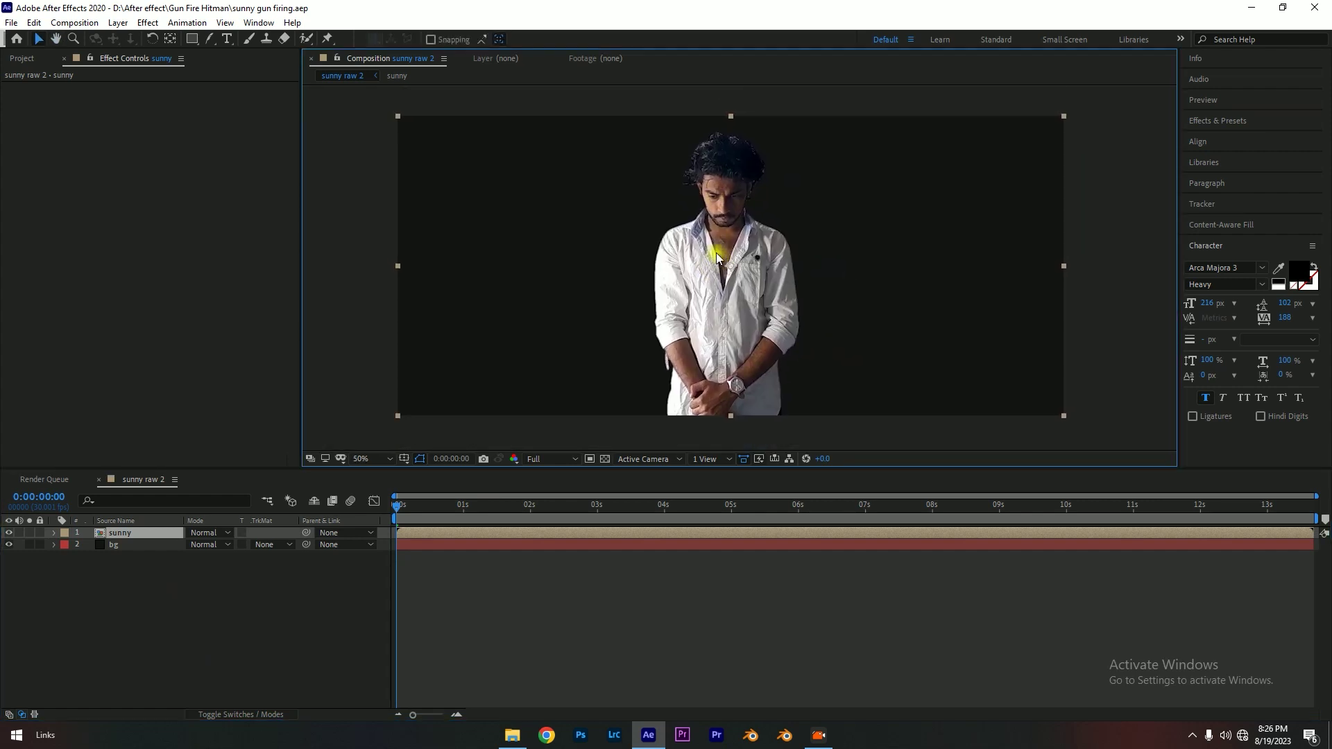
pyautogui.click(8, 532)
pyautogui.click(8, 533)
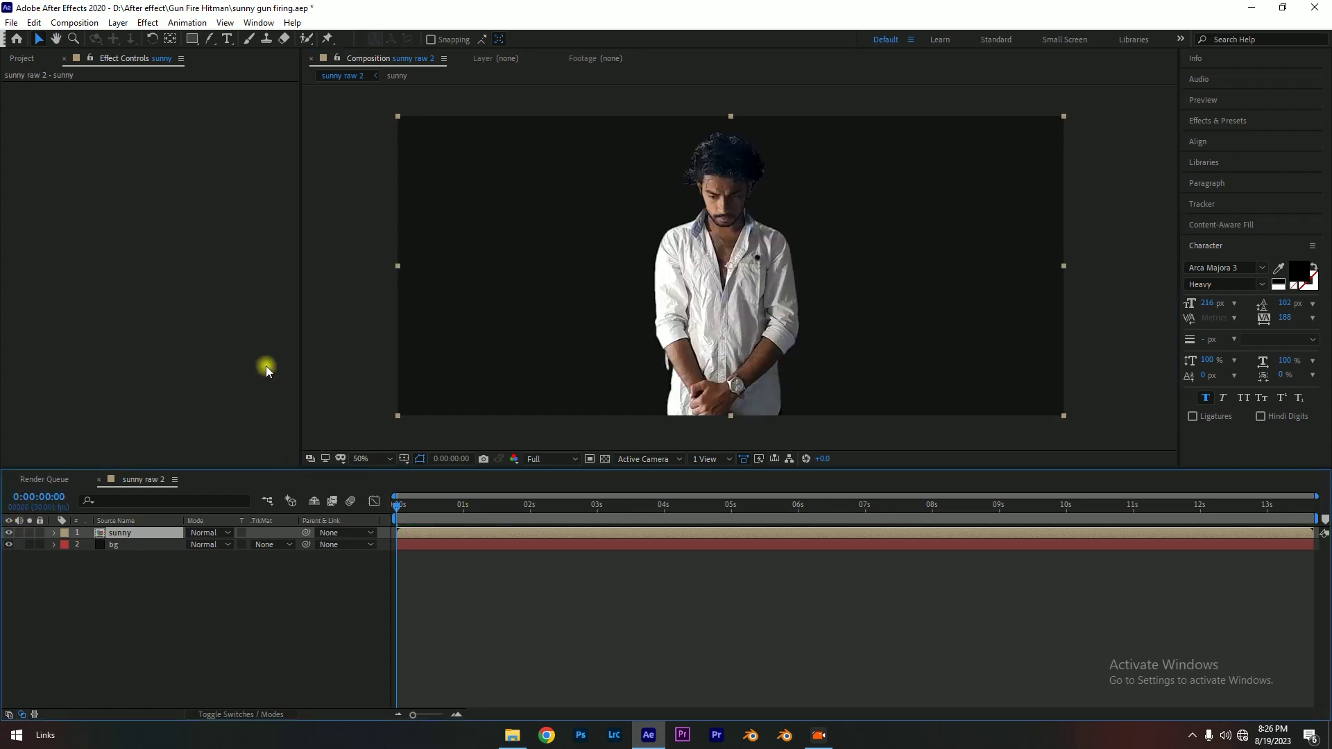
pyautogui.click(208, 339)
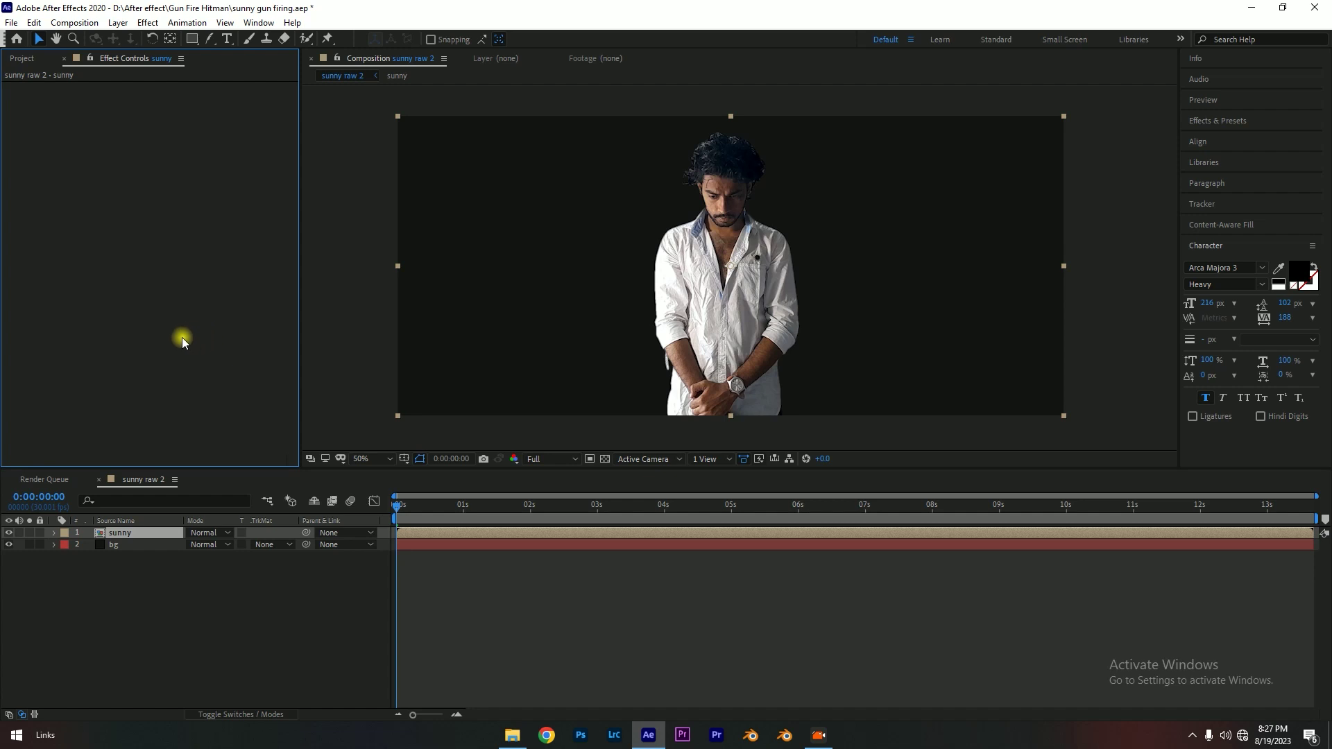
# - Apply Effect > Color Correction > Lumetri Color to the sunny layer and expand Basic Correction
pyautogui.click(148, 22)
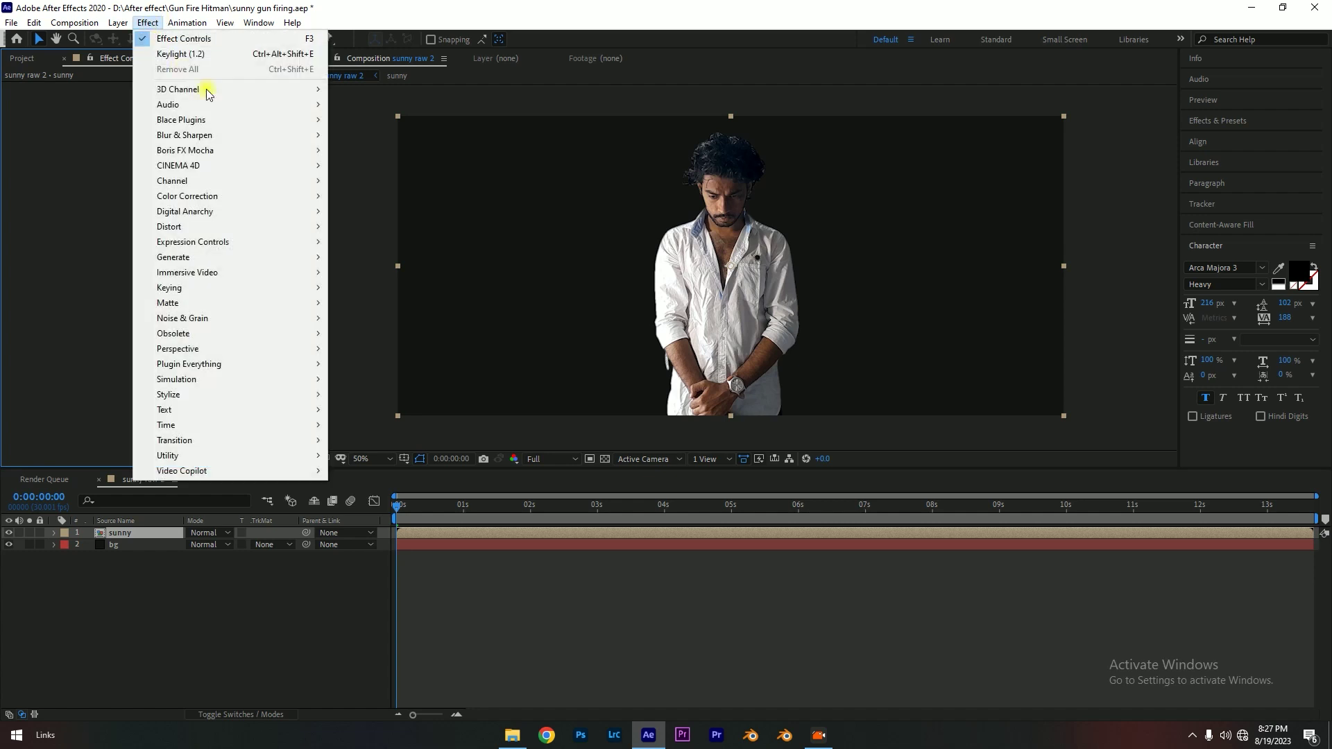
pyautogui.moveTo(311, 198)
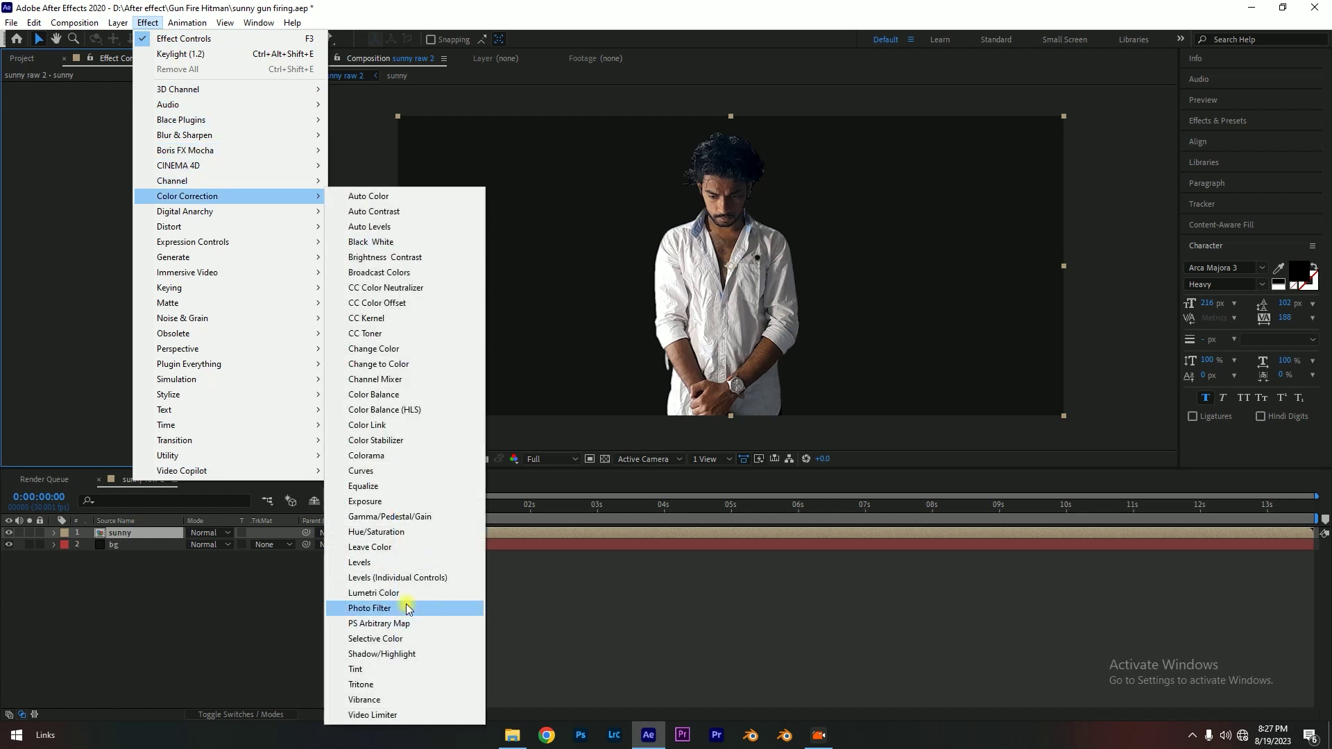
pyautogui.click(406, 595)
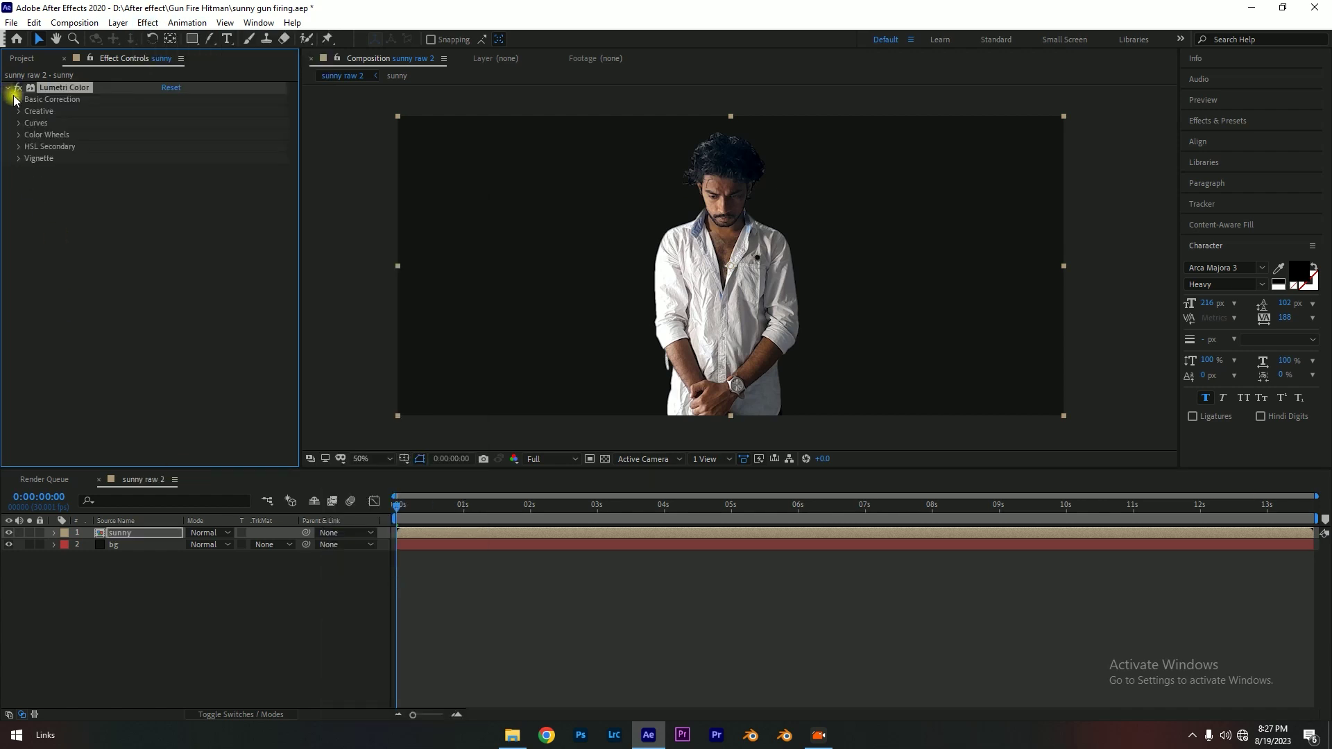
pyautogui.moveTo(301, 193); pyautogui.dragTo(333, 193)
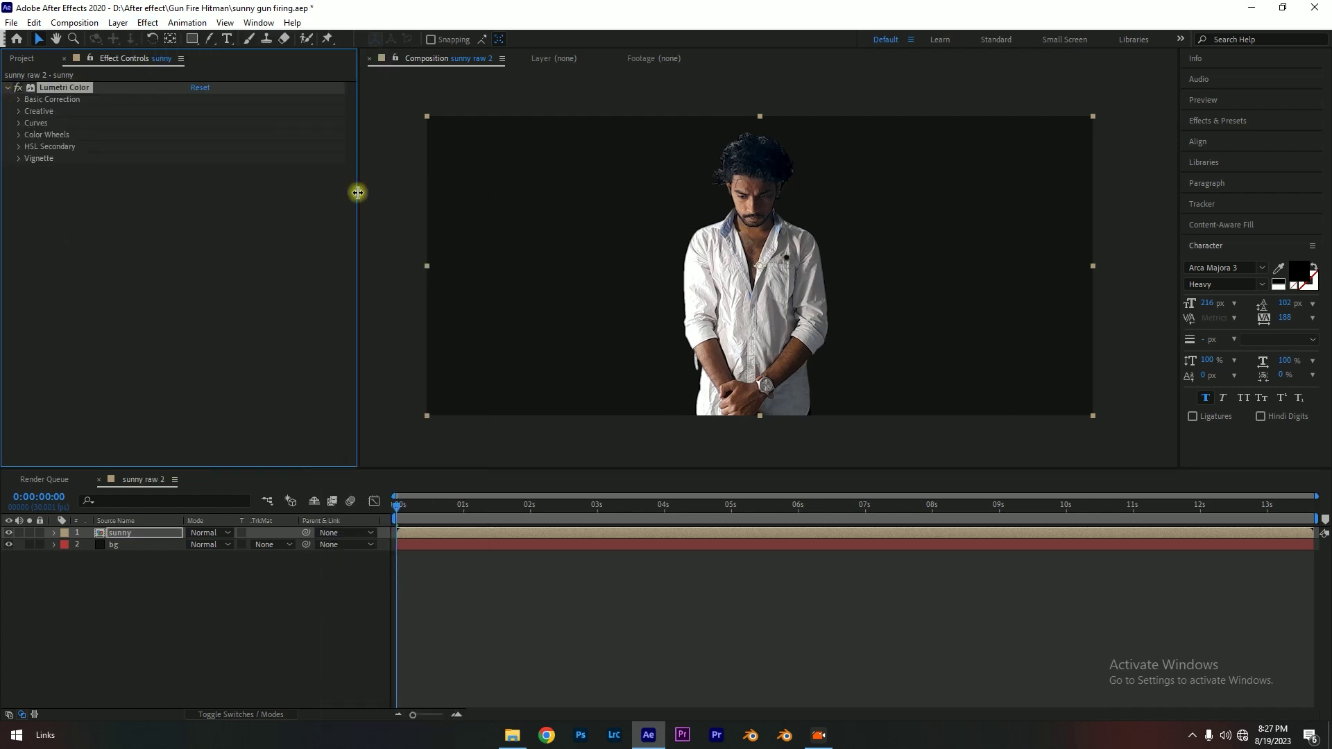
pyautogui.click(20, 106)
pyautogui.click(19, 100)
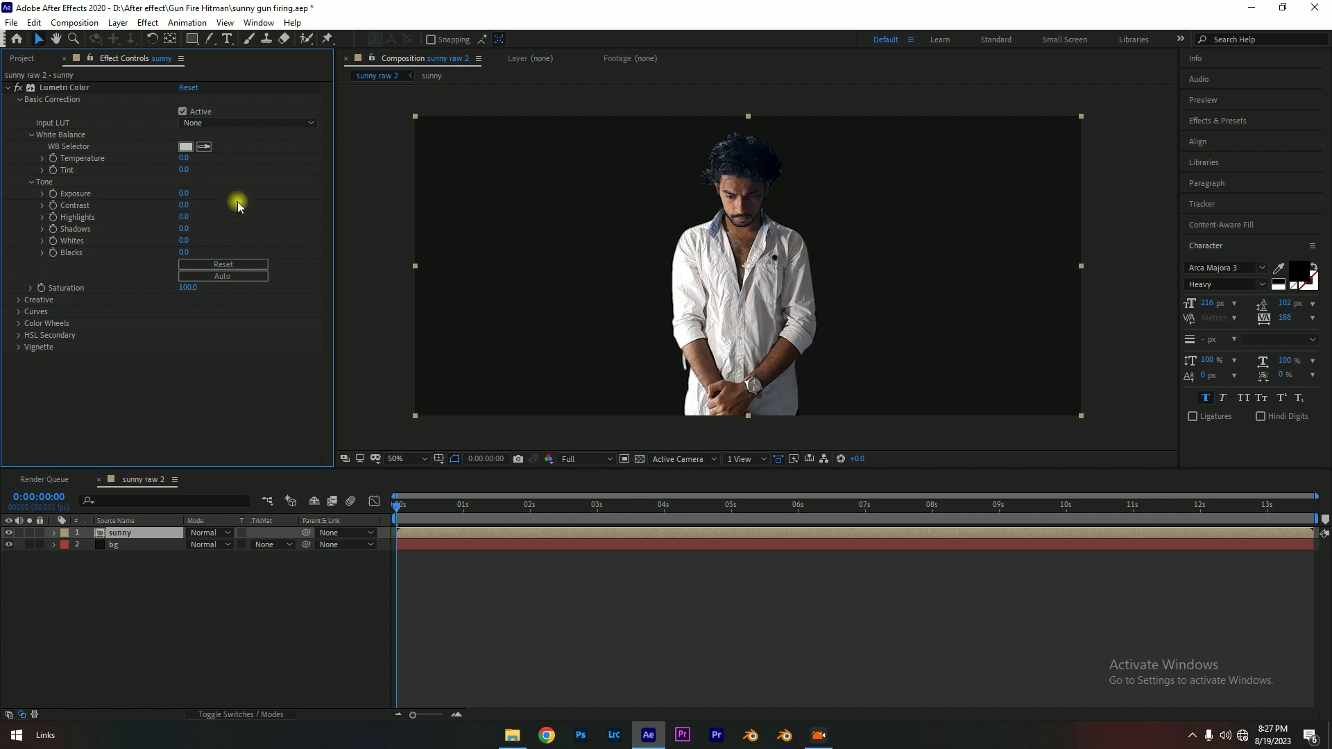
# - Set Temperature 11, Tint -5, Highlights -18 and Shadows -6, saving the project
pyautogui.moveTo(184, 158); pyautogui.dragTo(190, 158)
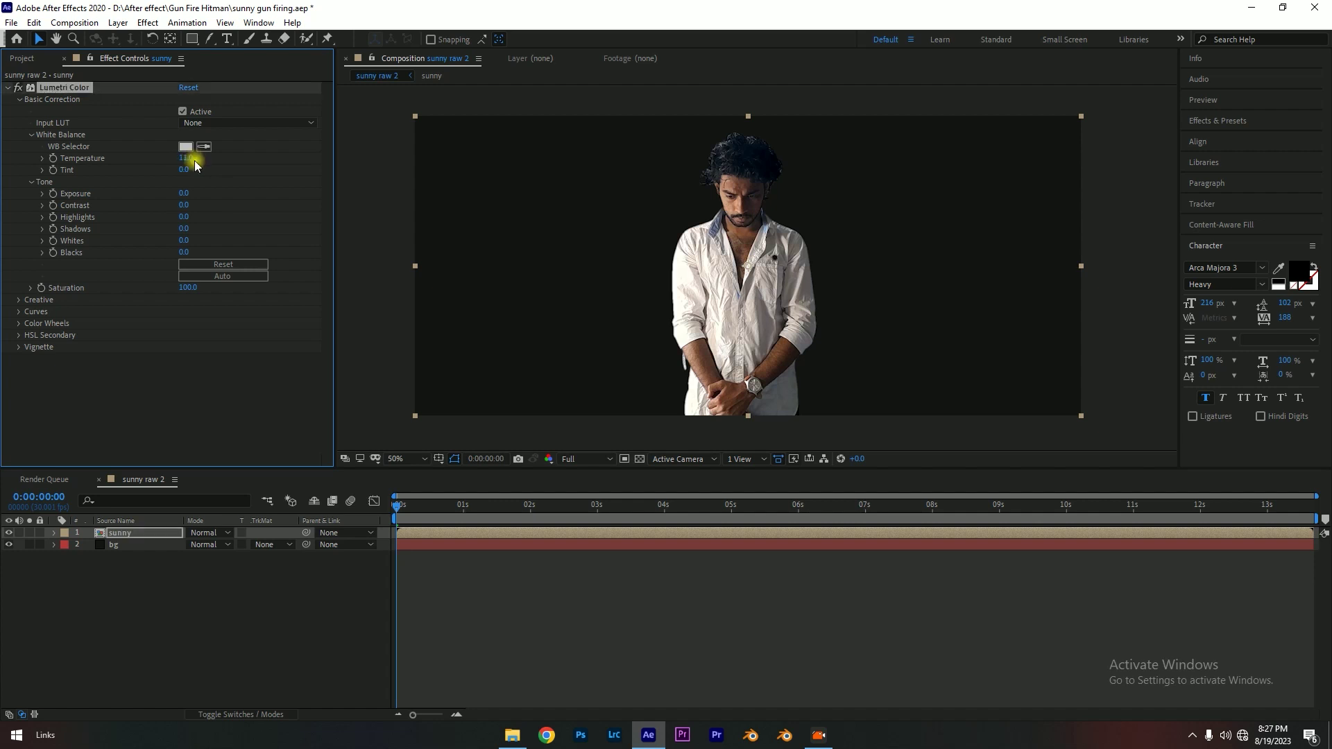
pyautogui.moveTo(185, 175); pyautogui.dragTo(178, 173)
pyautogui.moveTo(186, 166); pyautogui.dragTo(179, 170)
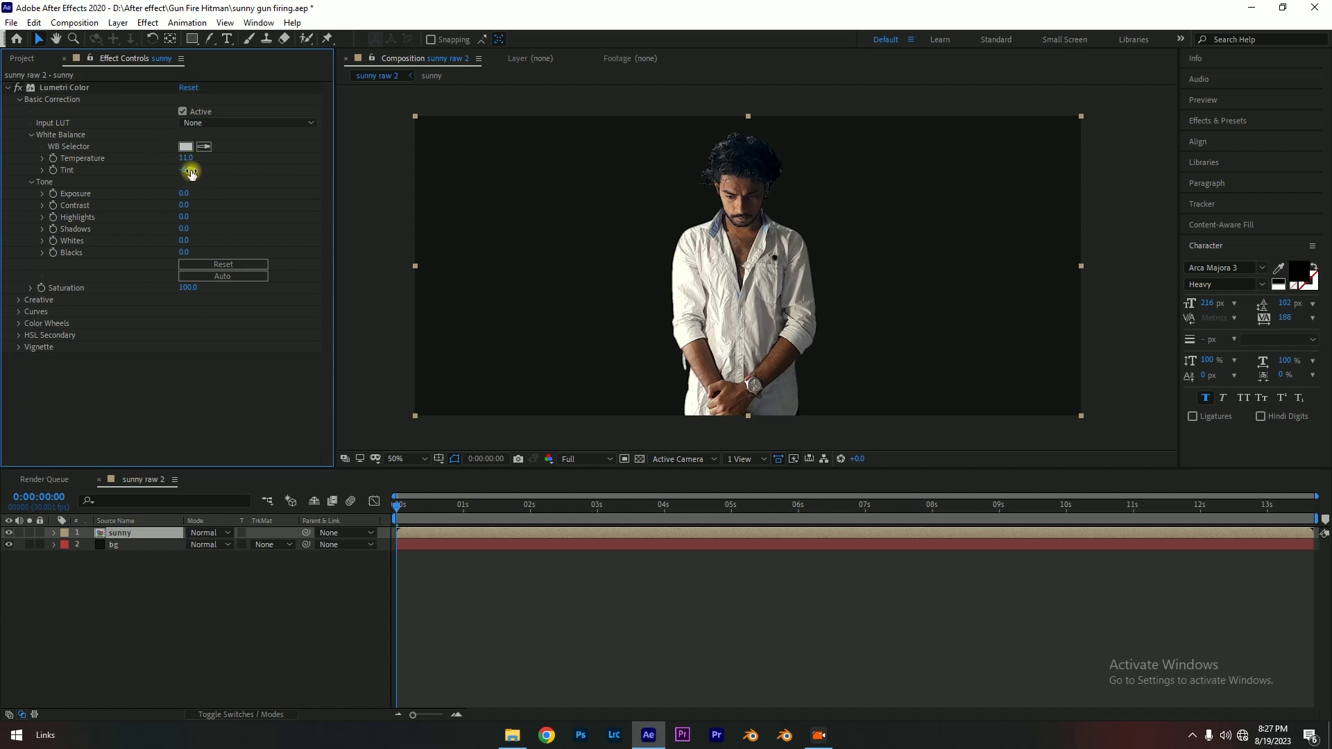
pyautogui.hotkey('ctrl', 's')
pyautogui.moveTo(190, 173)
pyautogui.mouseDown()
pyautogui.moveTo(170, 219)
pyautogui.moveTo(181, 228)
pyautogui.mouseUp()
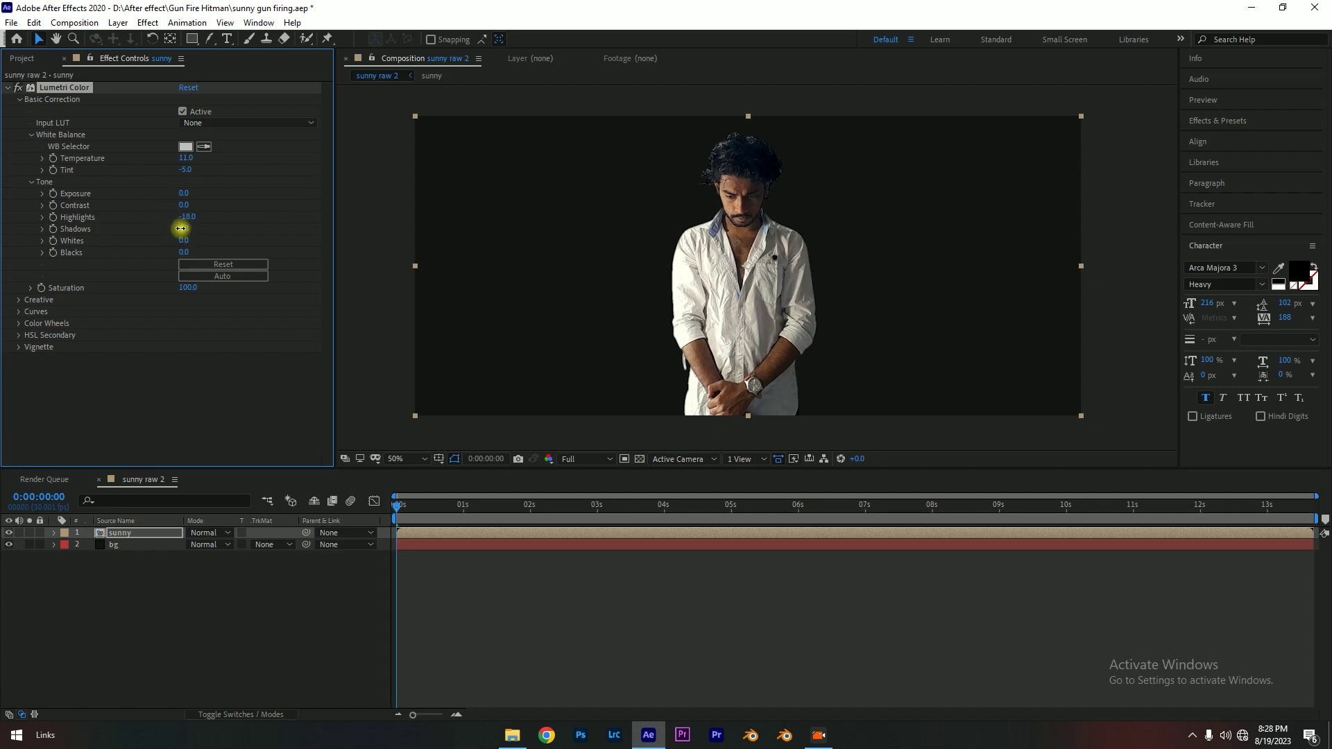
pyautogui.moveTo(180, 228); pyautogui.dragTo(178, 224)
pyautogui.click(22, 335)
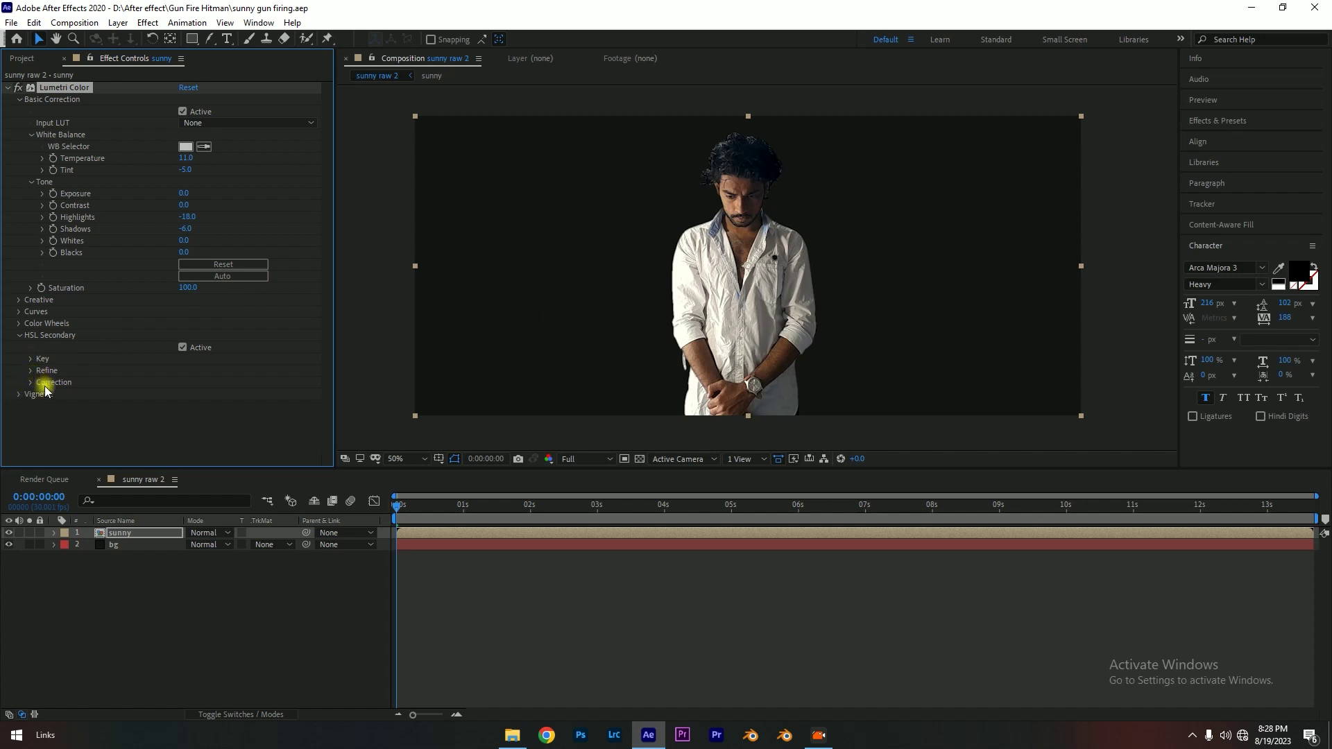
# - Expand the HSL Secondary Key, Refine and Correction groups
pyautogui.click(31, 360)
pyautogui.scroll(-1, 41, 385)
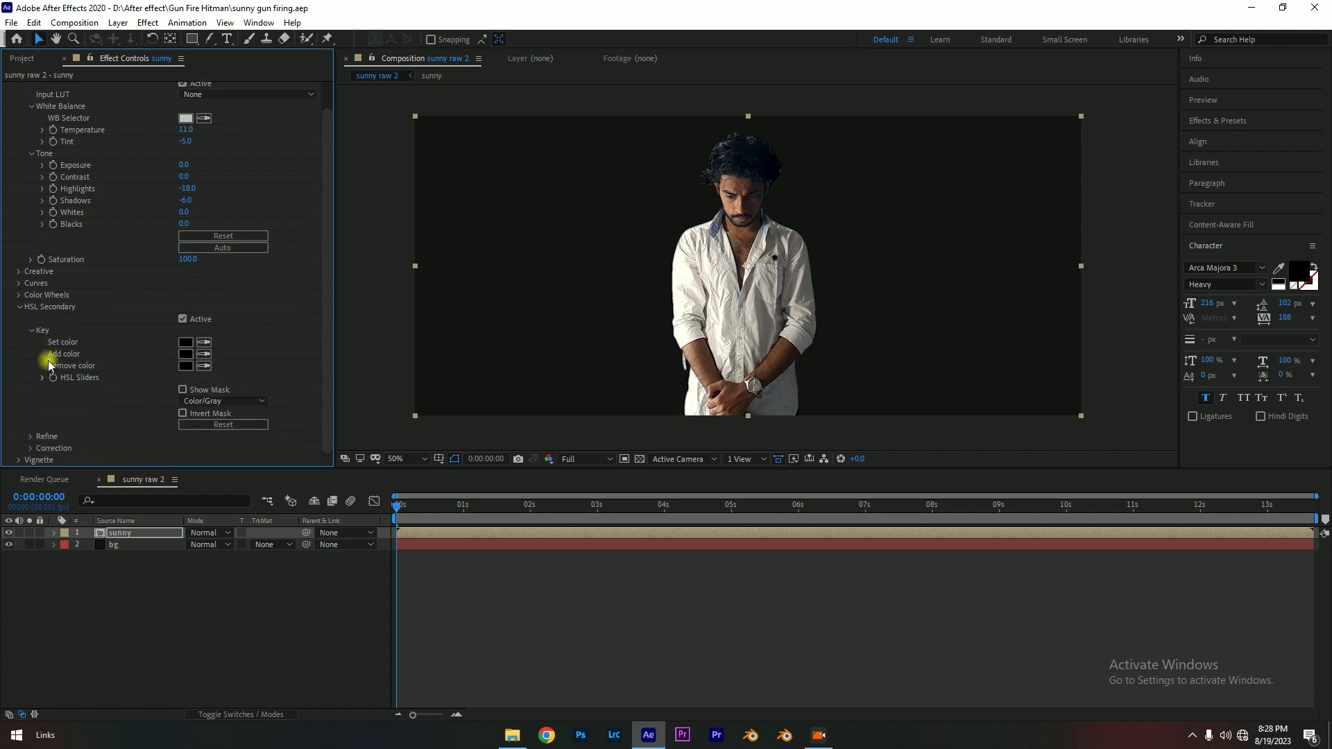
pyautogui.click(32, 436)
pyautogui.scroll(-1, 104, 428)
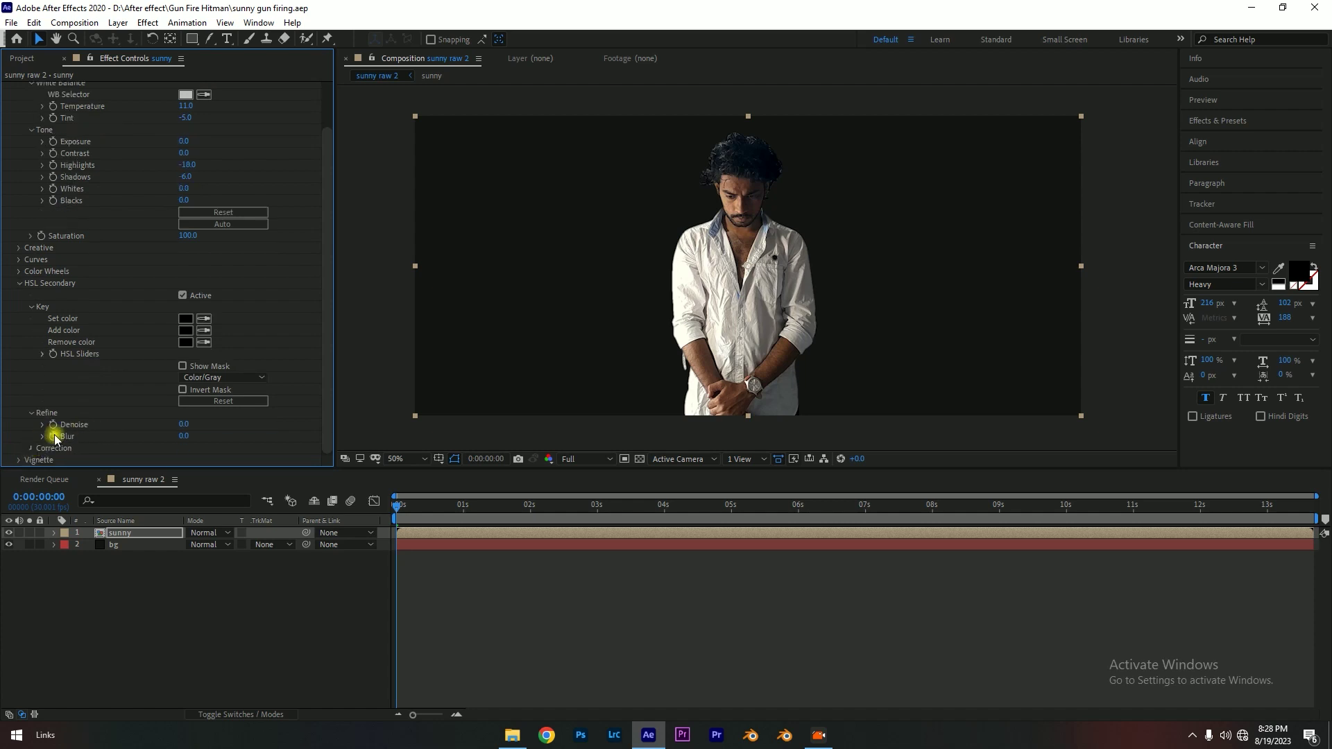
pyautogui.click(32, 447)
pyautogui.scroll(-7, 59, 347)
# - Use the Set color eyedropper to sample the skin tone on the man's forehead
pyautogui.click(95, 291)
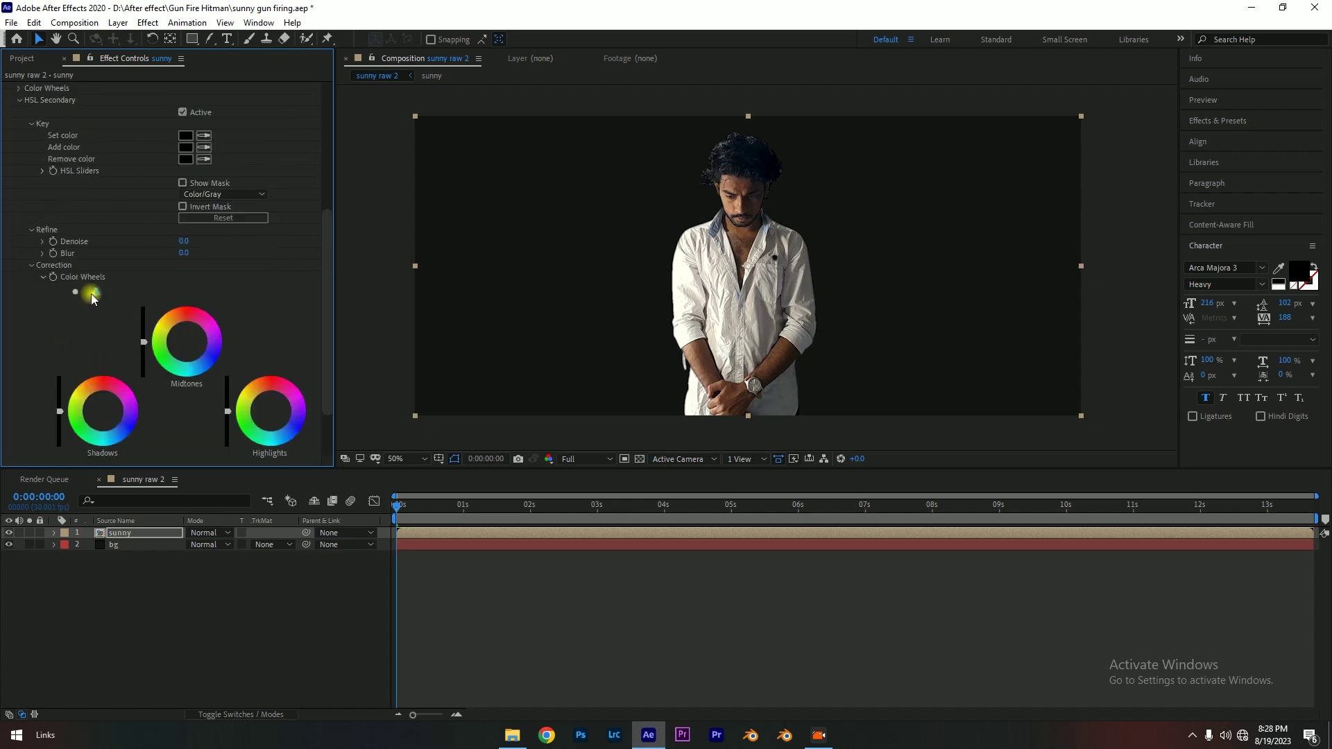
pyautogui.click(93, 290)
pyautogui.click(98, 294)
pyautogui.scroll(5, 126, 348)
pyautogui.scroll(1, 72, 314)
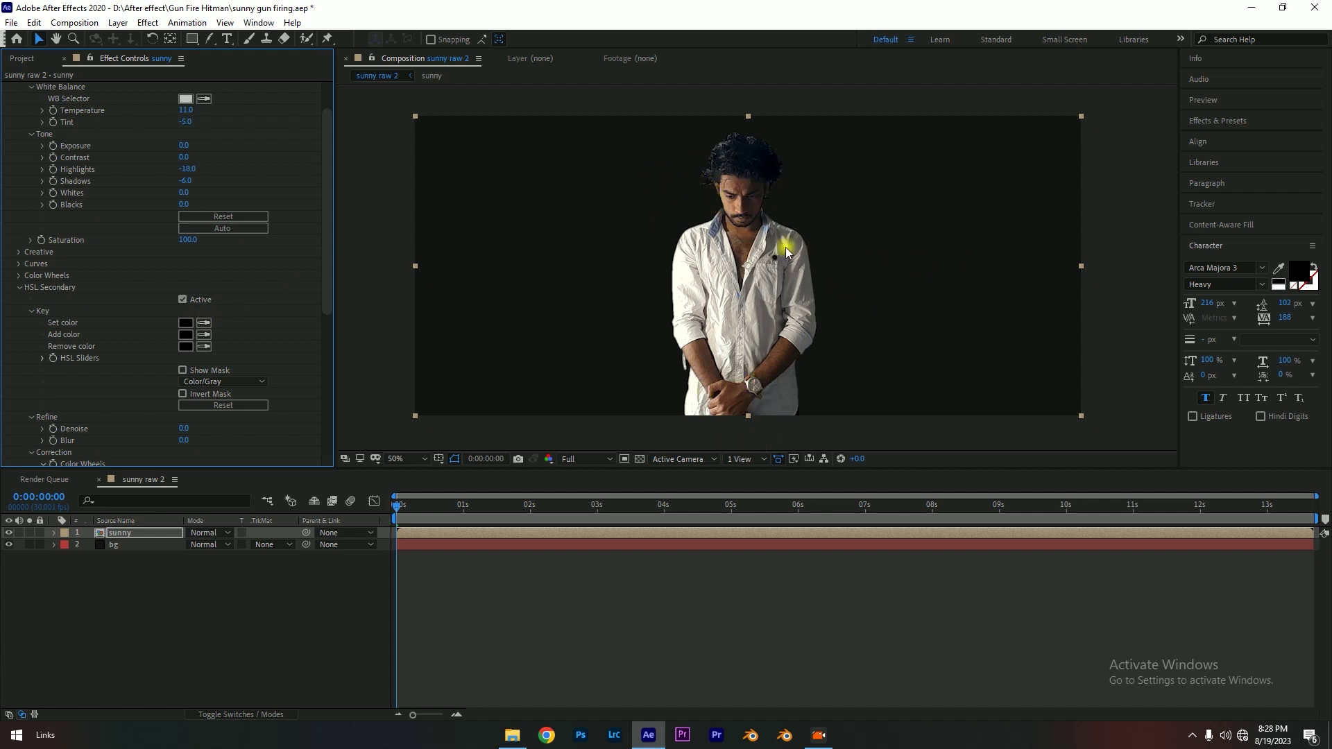
pyautogui.click(204, 324)
pyautogui.click(735, 184)
# - Widen the hue, saturation and lightness ranges of the skin-tone key
pyautogui.click(43, 358)
pyautogui.scroll(-3, 83, 319)
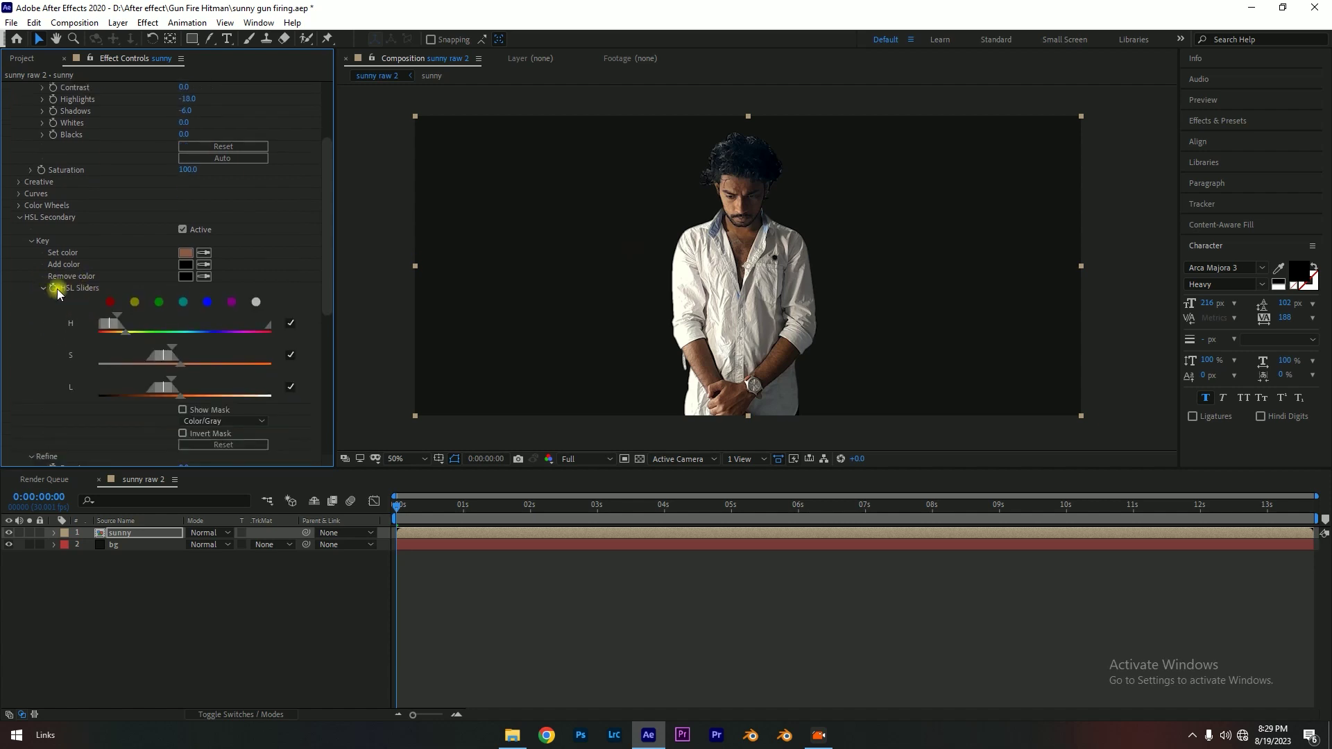
pyautogui.scroll(-1, 150, 348)
pyautogui.scroll(-1, 149, 347)
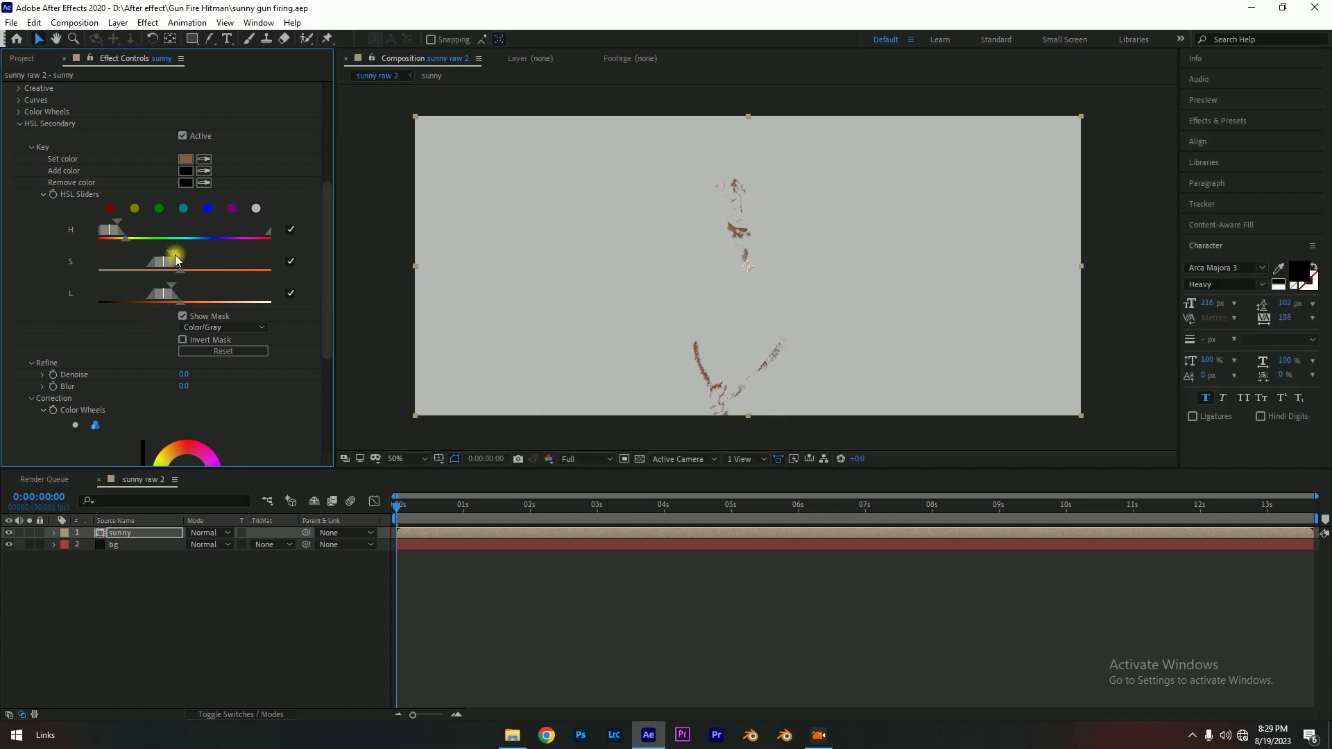
pyautogui.moveTo(173, 261); pyautogui.dragTo(203, 258)
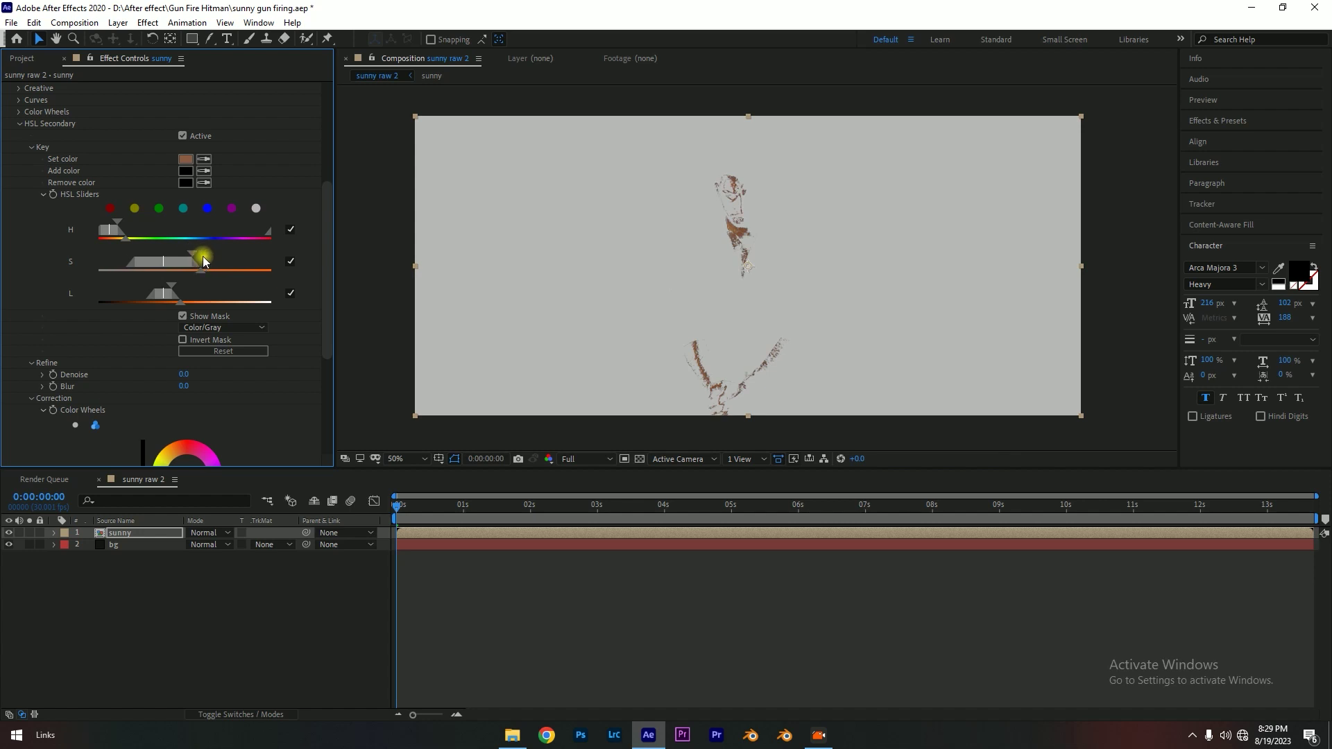
pyautogui.moveTo(171, 285); pyautogui.dragTo(209, 287)
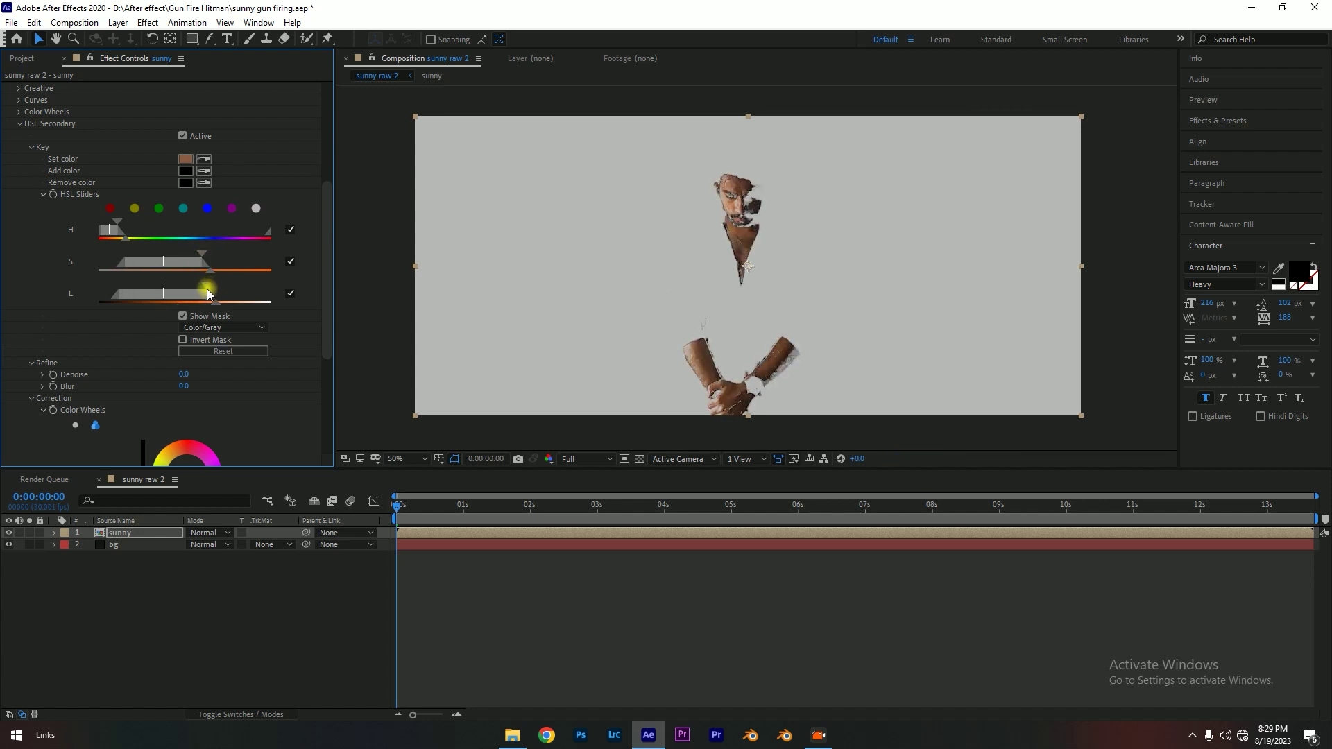
pyautogui.moveTo(122, 223); pyautogui.dragTo(126, 223)
pyautogui.moveTo(204, 281); pyautogui.dragTo(227, 285)
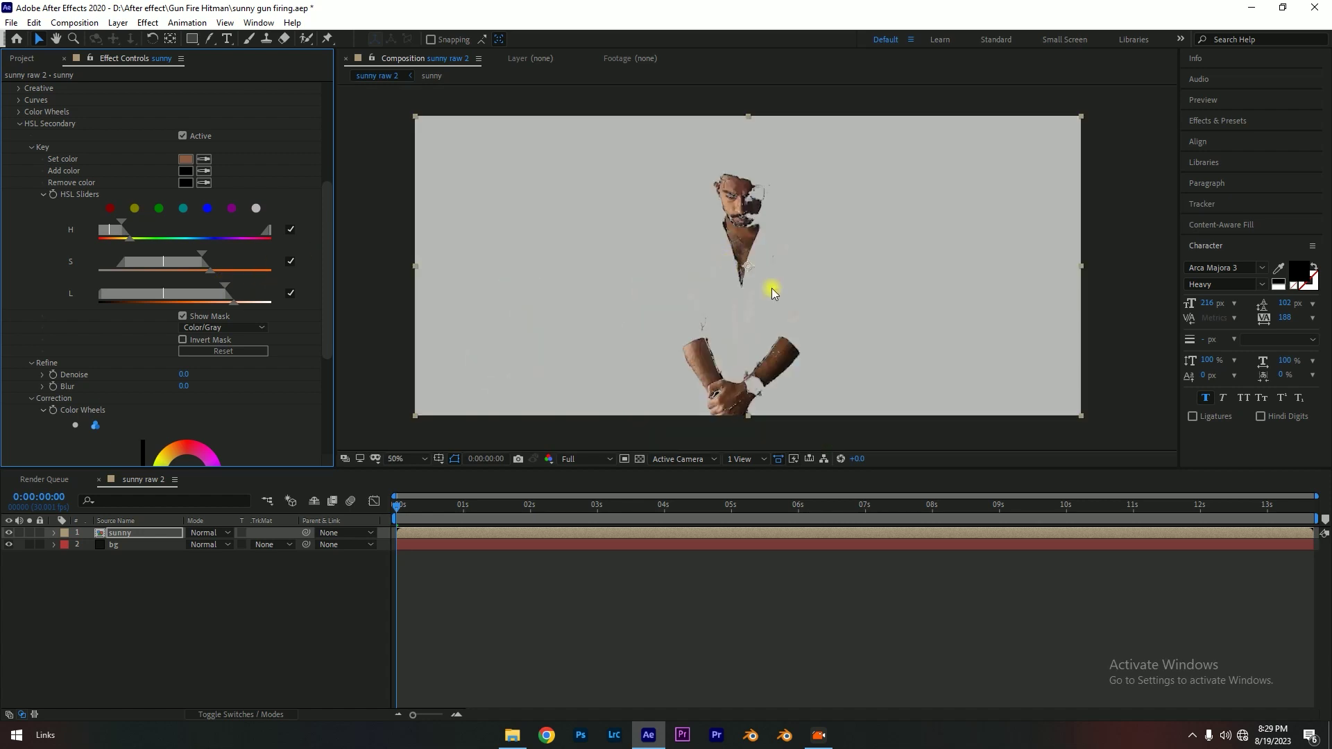
# - Set the key's Denoise to 8.5 and Blur to 5.9
pyautogui.scroll(-2, 84, 357)
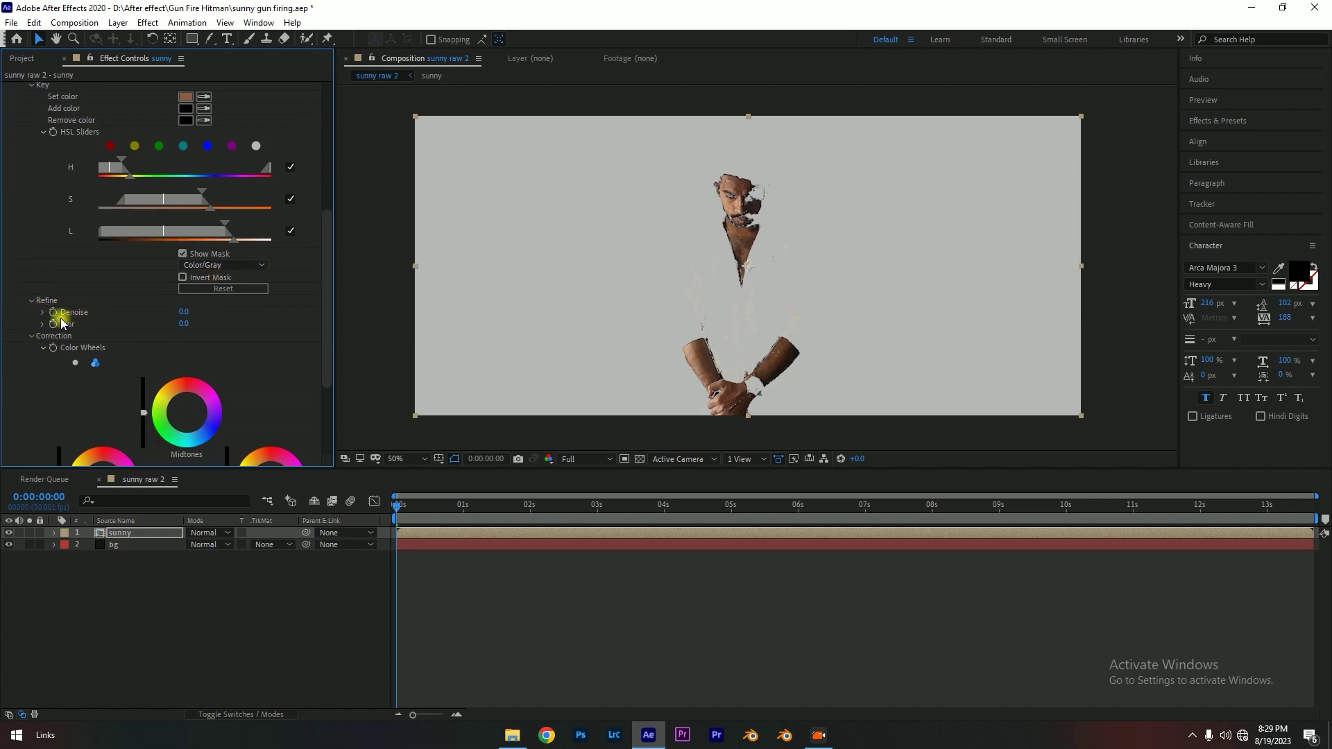
pyautogui.click(42, 312)
pyautogui.scroll(-1, 41, 313)
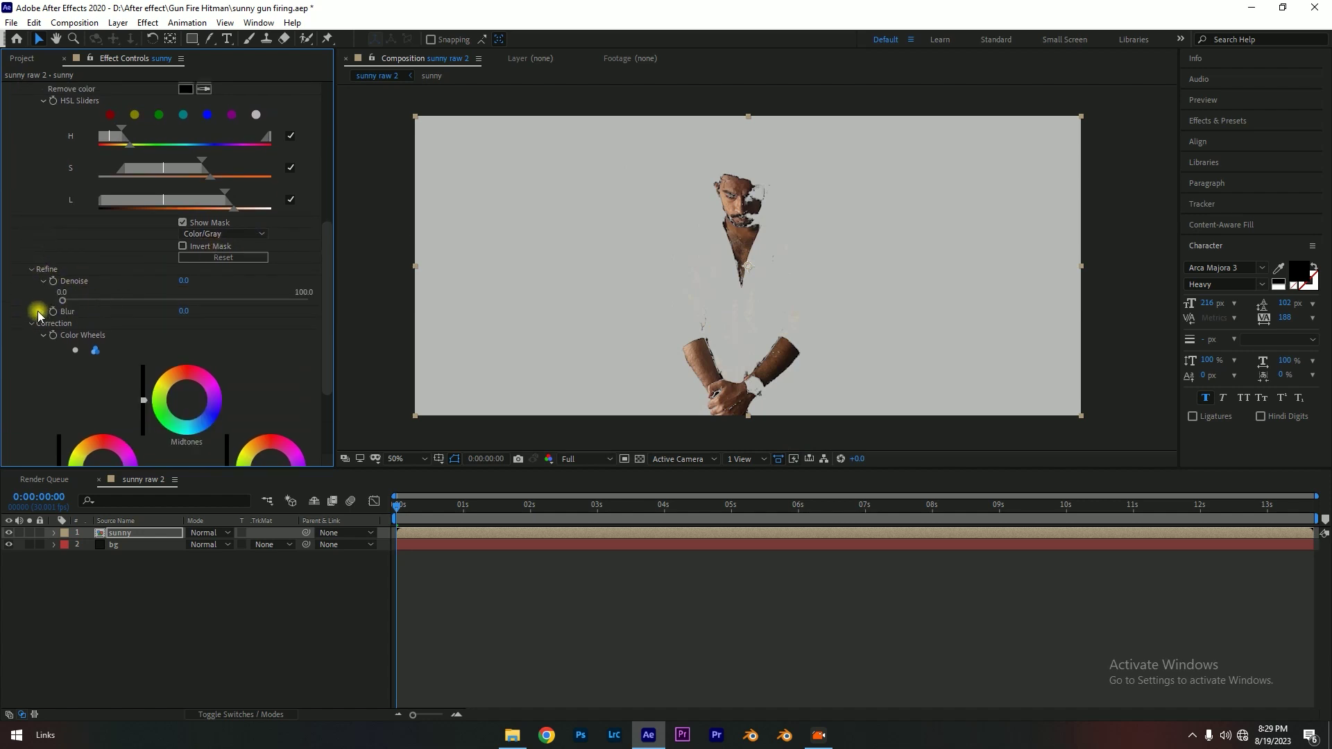
pyautogui.click(42, 312)
pyautogui.moveTo(62, 301)
pyautogui.mouseDown()
pyautogui.moveTo(89, 300)
pyautogui.moveTo(128, 330)
pyautogui.mouseUp()
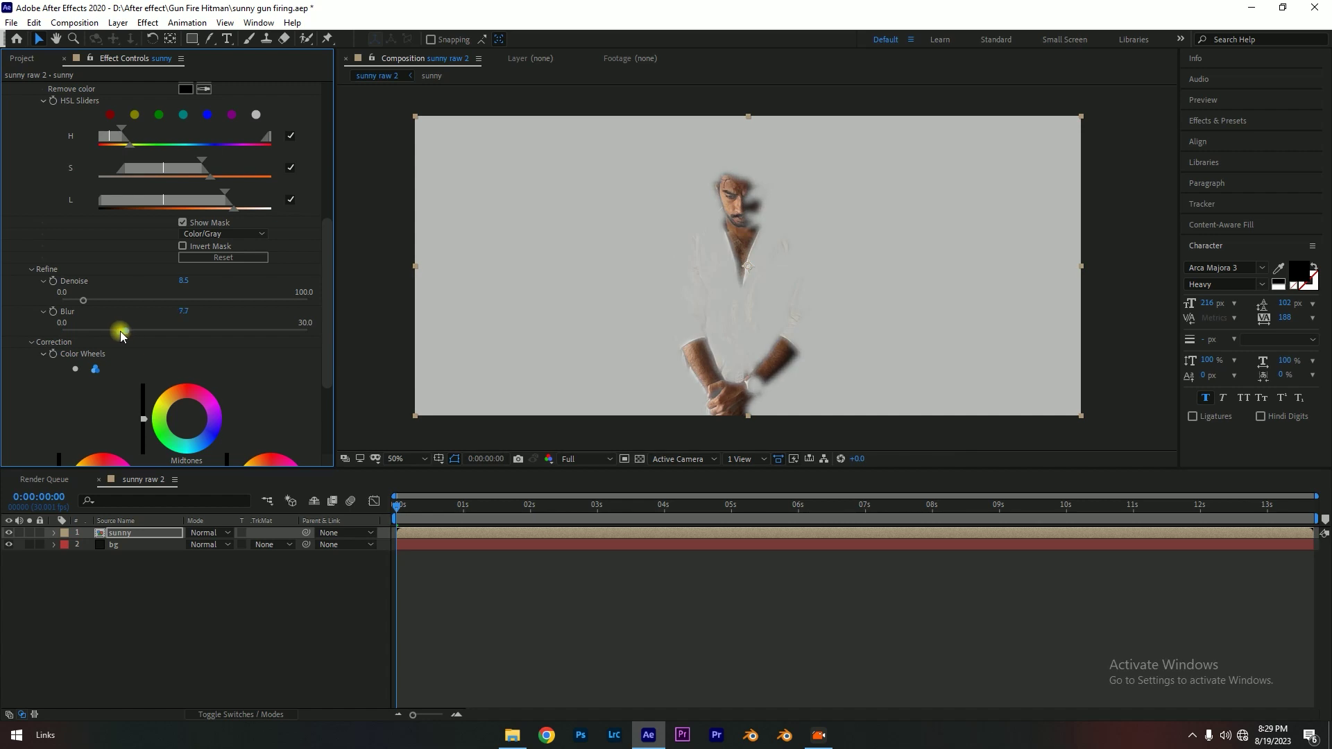
pyautogui.moveTo(129, 332); pyautogui.dragTo(108, 339)
# - Narrow the saturation range of the skin key and turn off Show Mask
pyautogui.scroll(3, 140, 265)
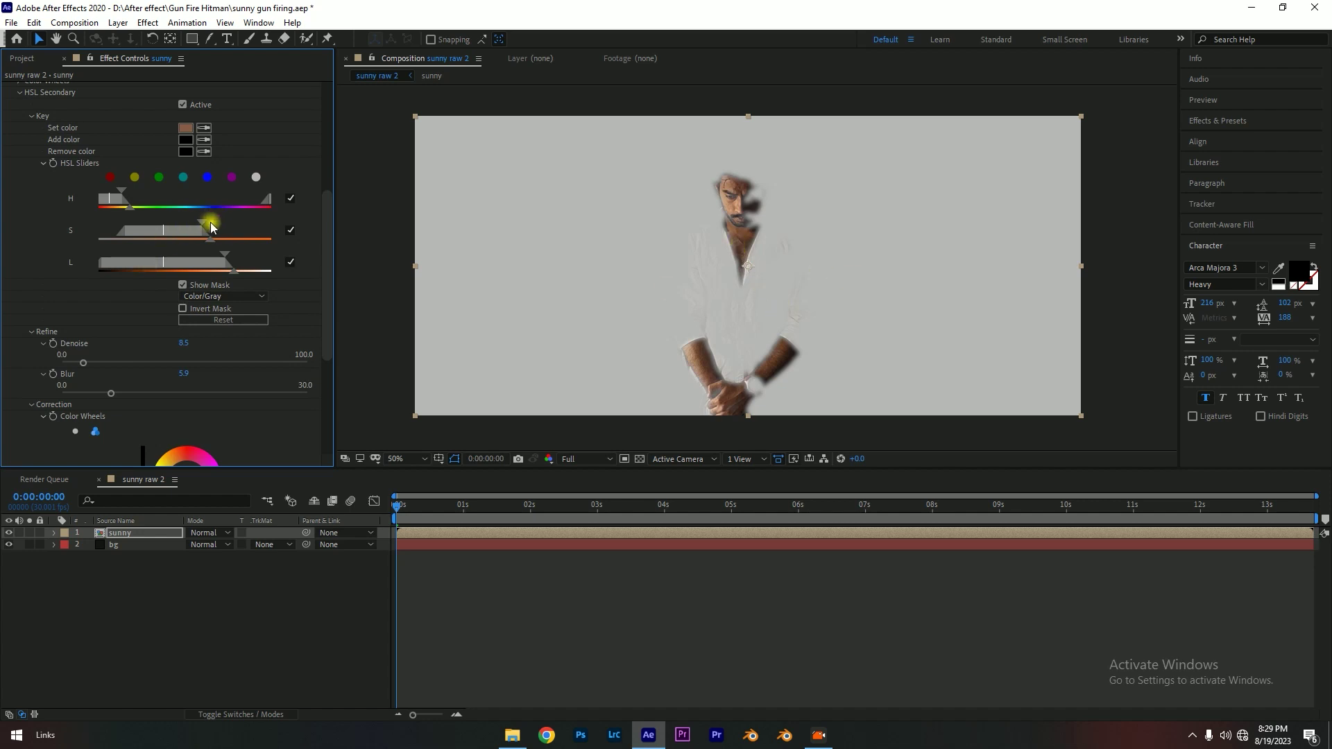
pyautogui.moveTo(198, 221); pyautogui.dragTo(193, 219)
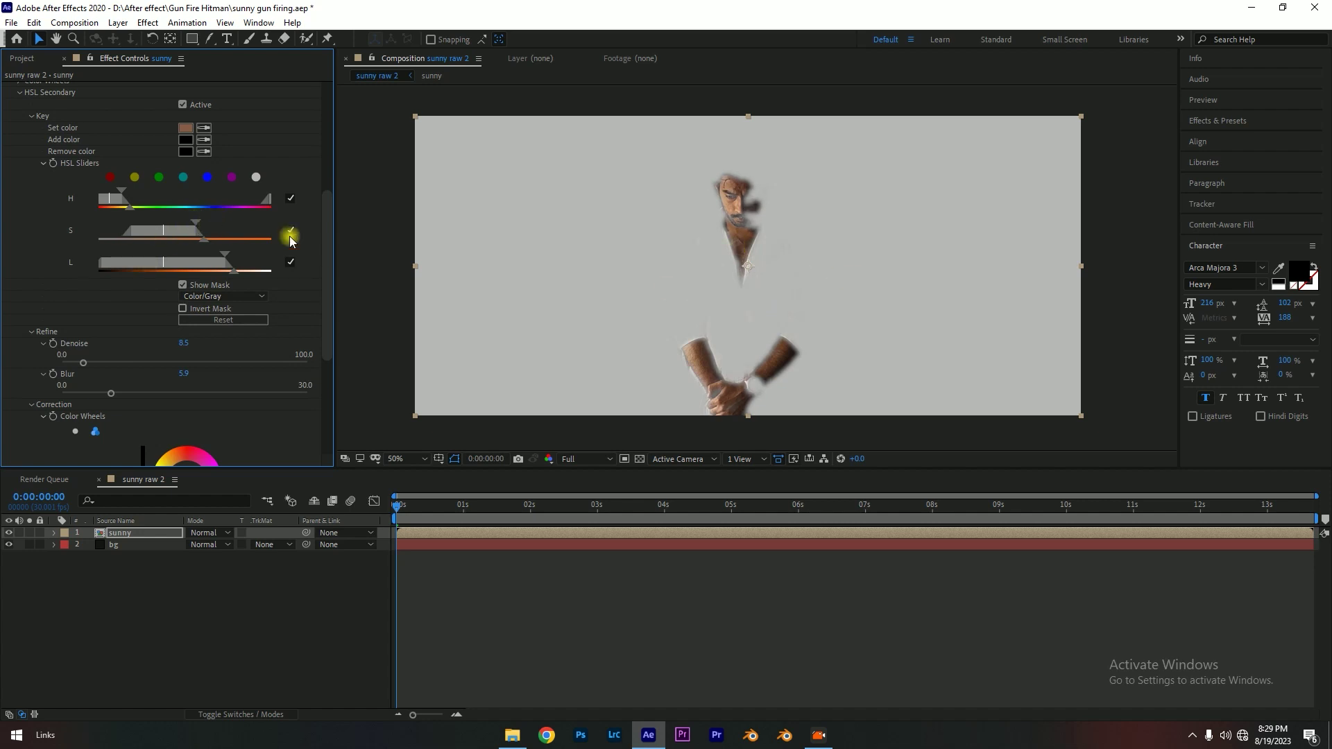
pyautogui.click(183, 284)
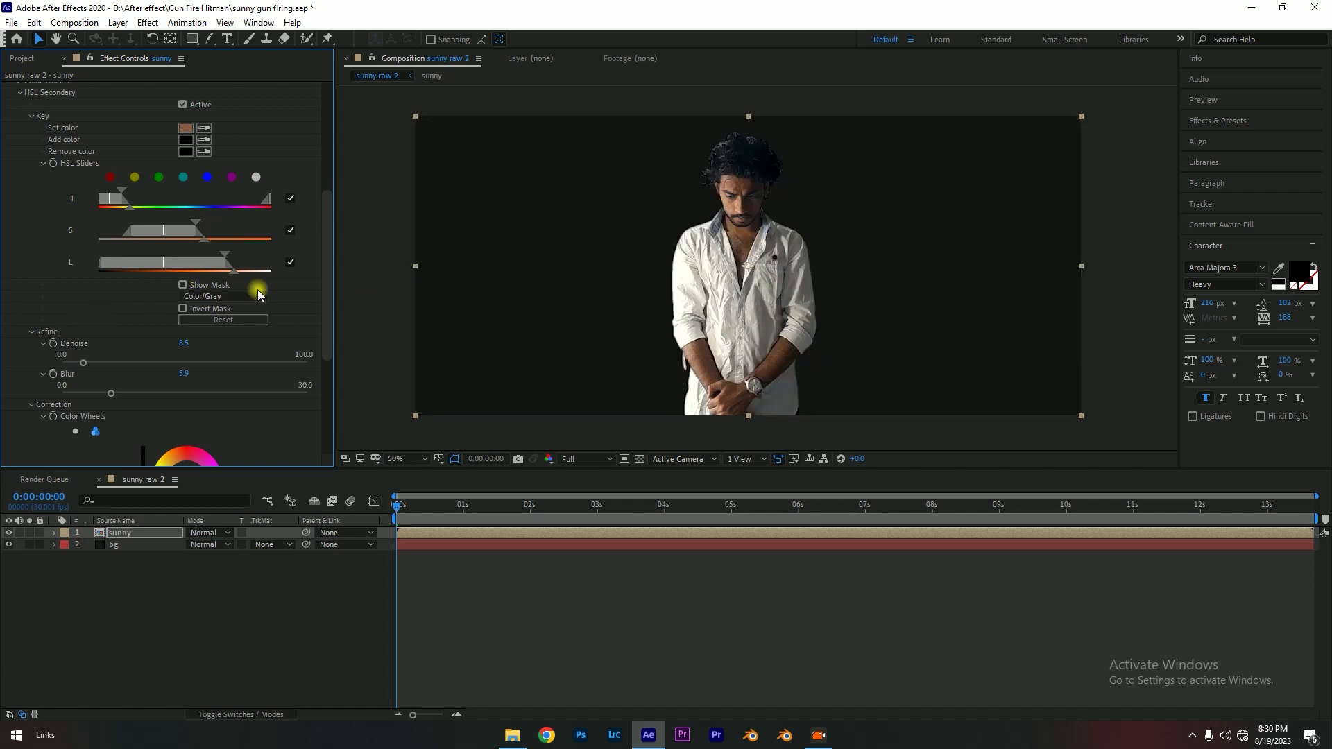
pyautogui.scroll(-3, 105, 308)
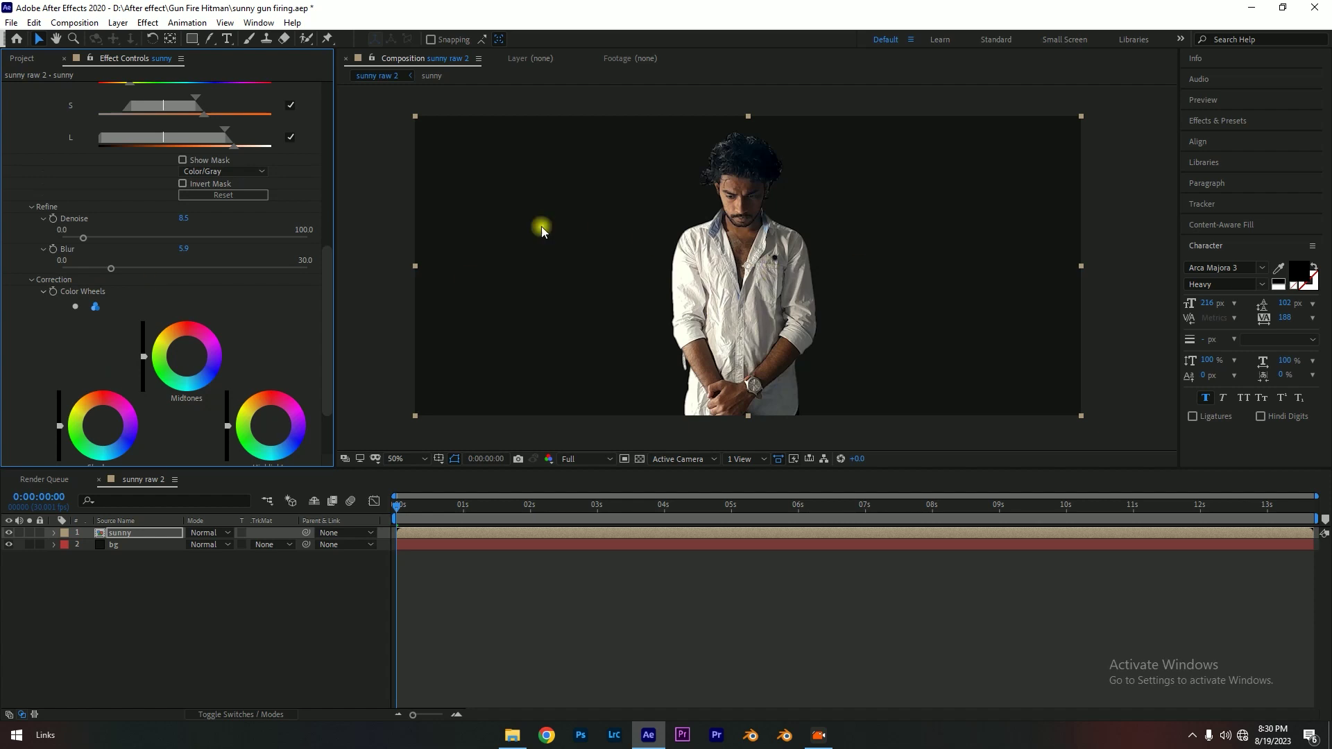
# - Widen Effect Controls, ease the highlights down and raise the midtones luminance in the color wheels
pyautogui.scroll(-2, 81, 312)
pyautogui.scroll(-2, 81, 312)
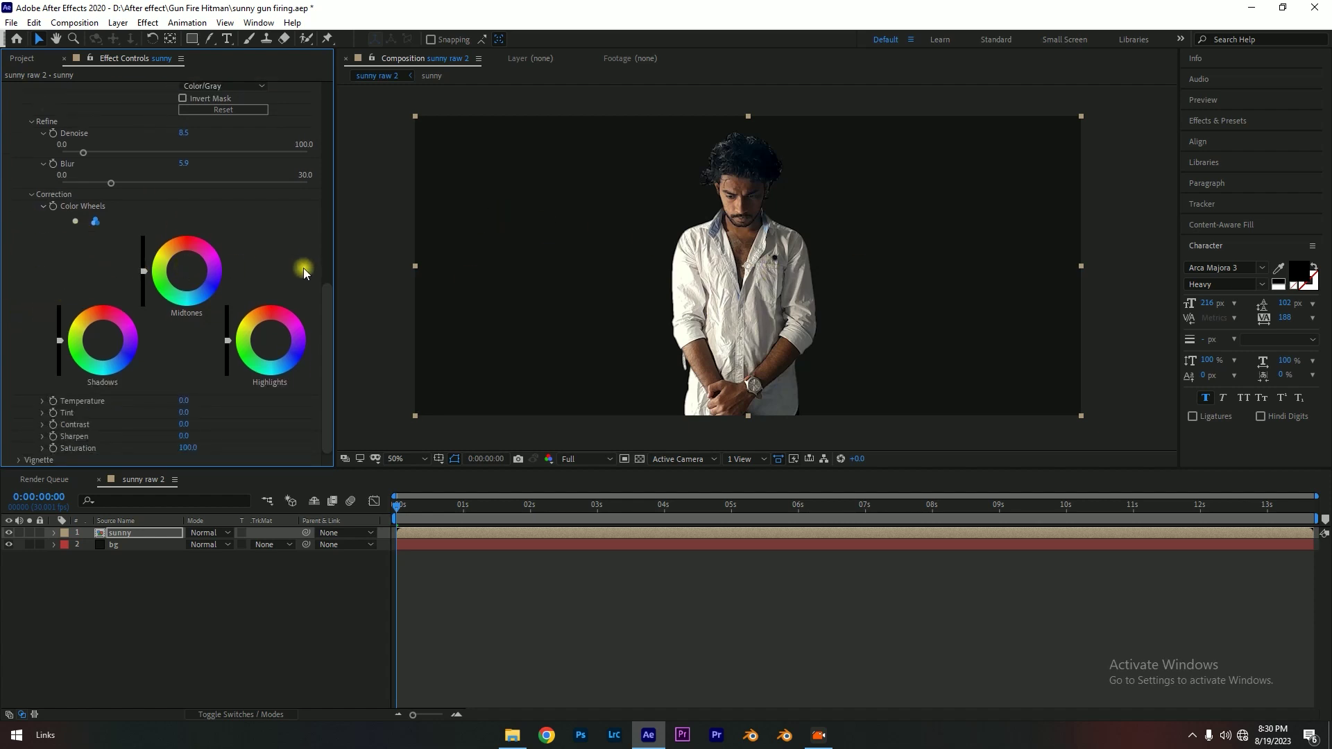
pyautogui.moveTo(335, 270)
pyautogui.mouseDown()
pyautogui.moveTo(576, 332)
pyautogui.moveTo(557, 333)
pyautogui.mouseUp()
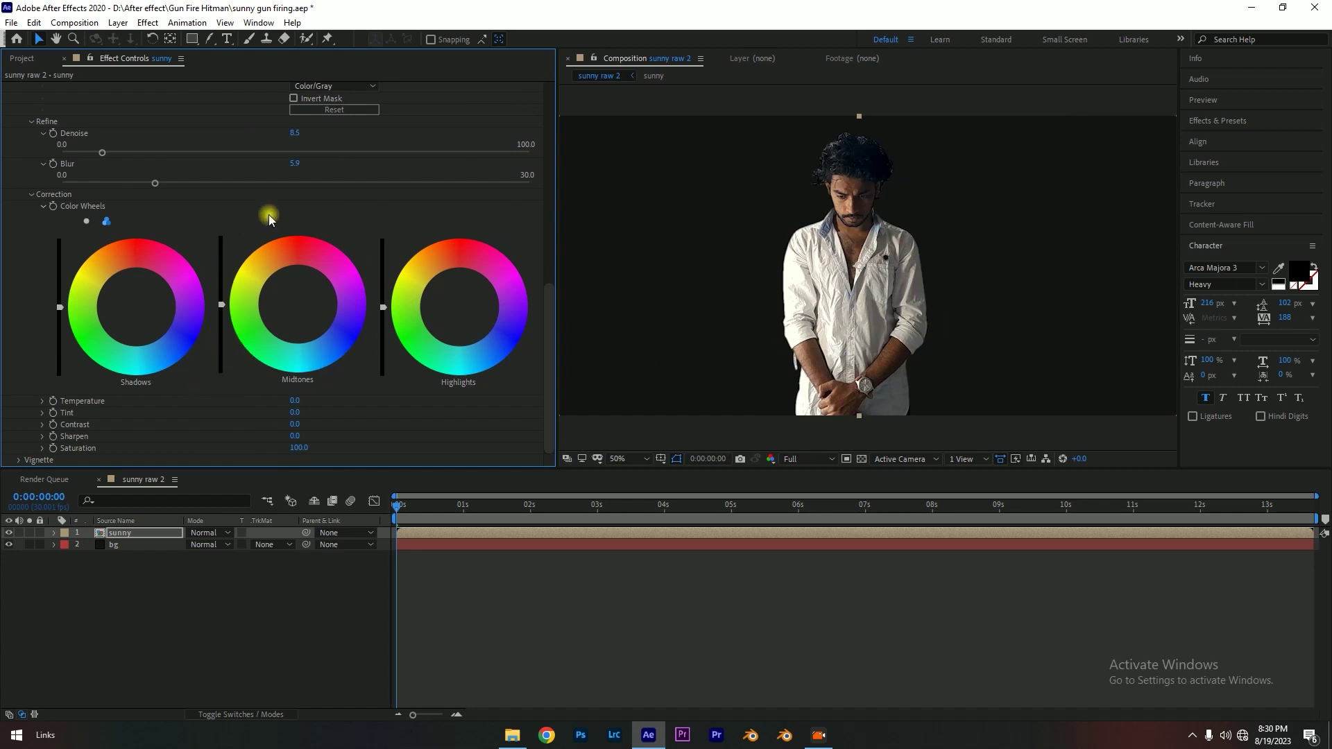
pyautogui.moveTo(383, 307); pyautogui.dragTo(382, 313)
pyautogui.click(221, 294)
pyautogui.moveTo(222, 302); pyautogui.dragTo(221, 285)
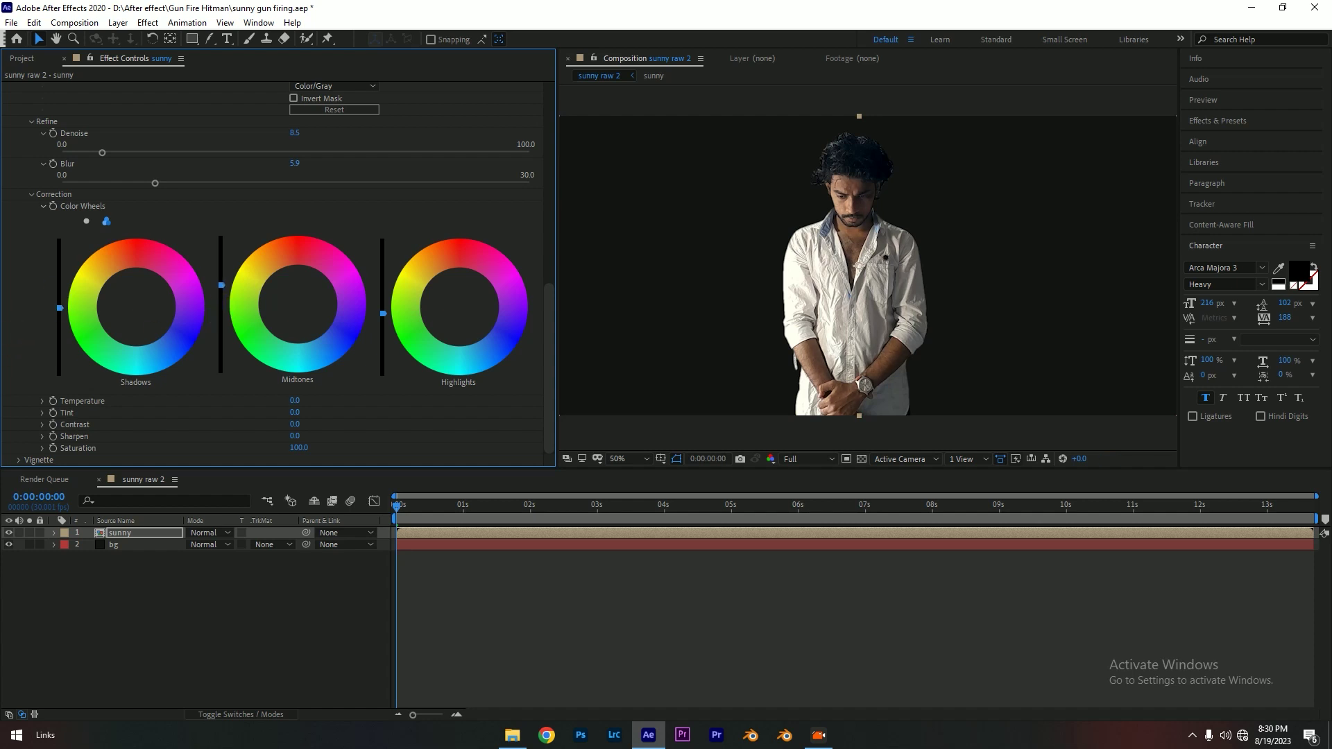
# - Darken the shadows luminance, nudge the highlights back up, and pick a shadows color balance
pyautogui.moveTo(60, 307); pyautogui.dragTo(60, 314)
pyautogui.moveTo(63, 315); pyautogui.dragTo(60, 316)
pyautogui.click(385, 314)
pyautogui.moveTo(383, 313); pyautogui.dragTo(383, 311)
pyautogui.click(129, 281)
# - Set the Lumetri Temperature to 5.0
pyautogui.click(297, 400)
pyautogui.write('15')
pyautogui.press('Return')
pyautogui.moveTo(294, 401); pyautogui.dragTo(295, 405)
pyautogui.click(298, 402)
pyautogui.write('5')
pyautogui.press('Return')
# - Lift the midtones slightly more, then collapse the Lumetri Color settings
pyautogui.moveTo(221, 274); pyautogui.dragTo(222, 272)
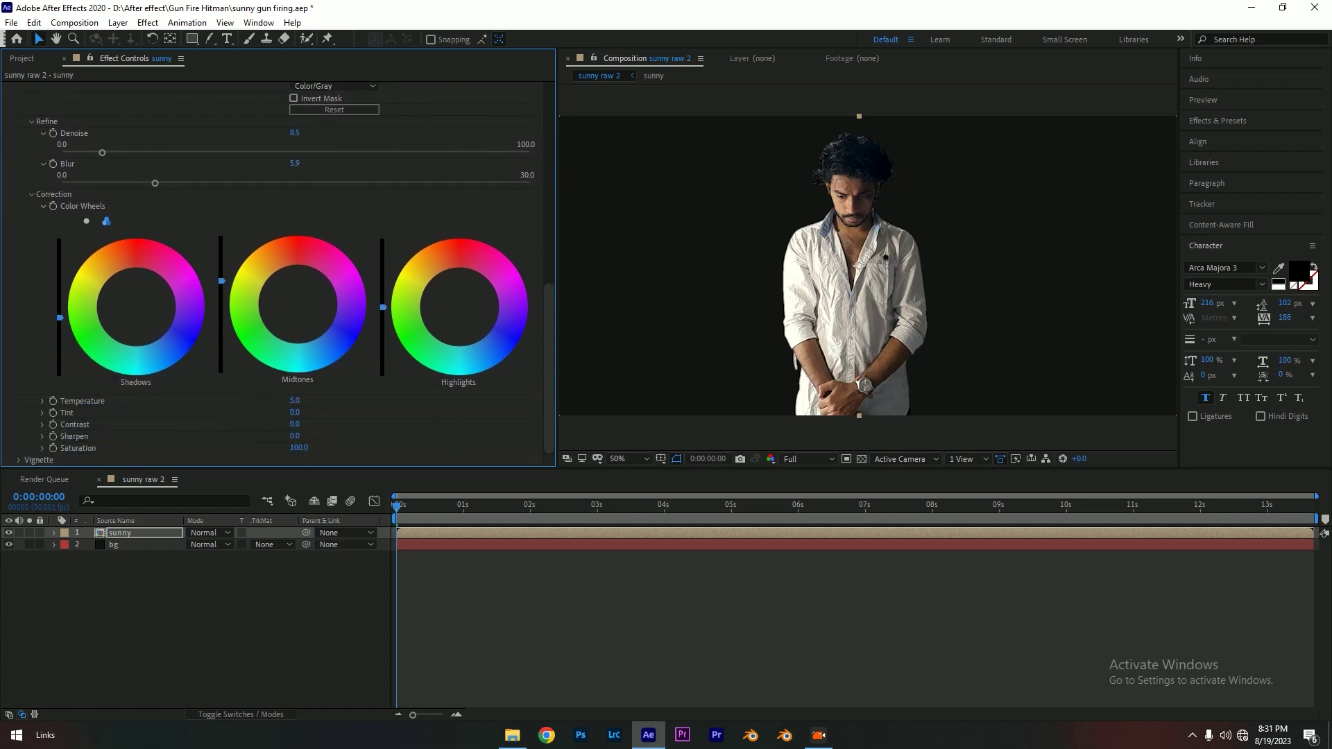
pyautogui.click(221, 268)
pyautogui.click(448, 289)
pyautogui.scroll(3, 386, 371)
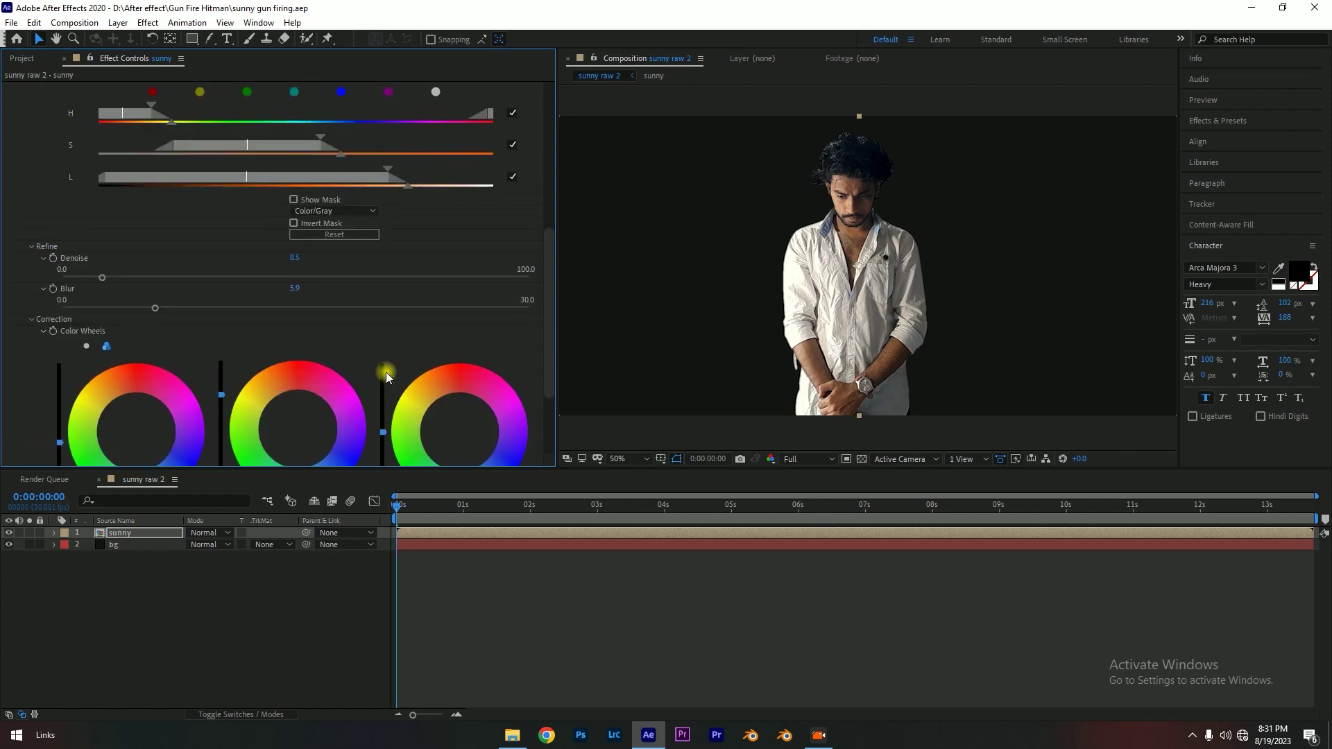
pyautogui.scroll(-3, 385, 372)
pyautogui.scroll(5, 386, 369)
pyautogui.scroll(5, 408, 360)
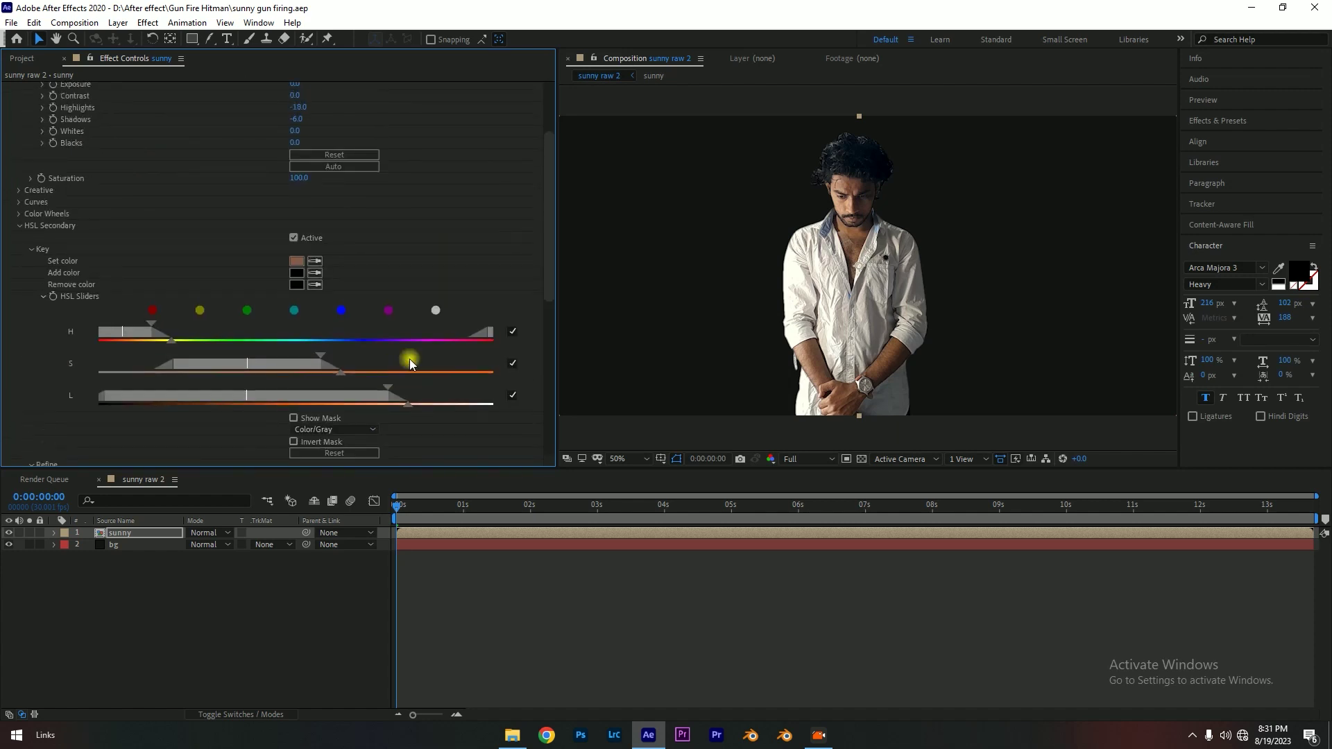
pyautogui.scroll(5, 402, 348)
pyautogui.click(14, 88)
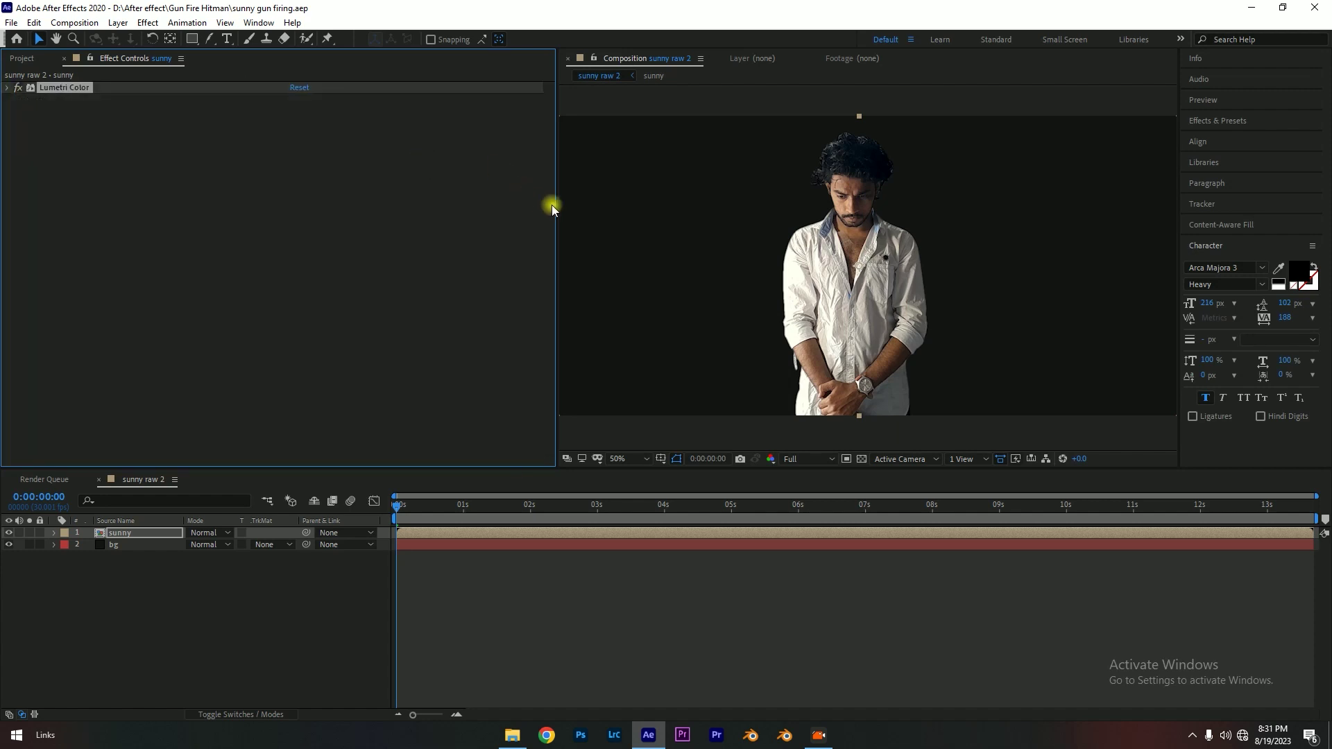
# - Narrow Effect Controls and compare before/after by toggling Lumetri Color, leaving it enabled
pyautogui.moveTo(556, 208); pyautogui.dragTo(358, 224)
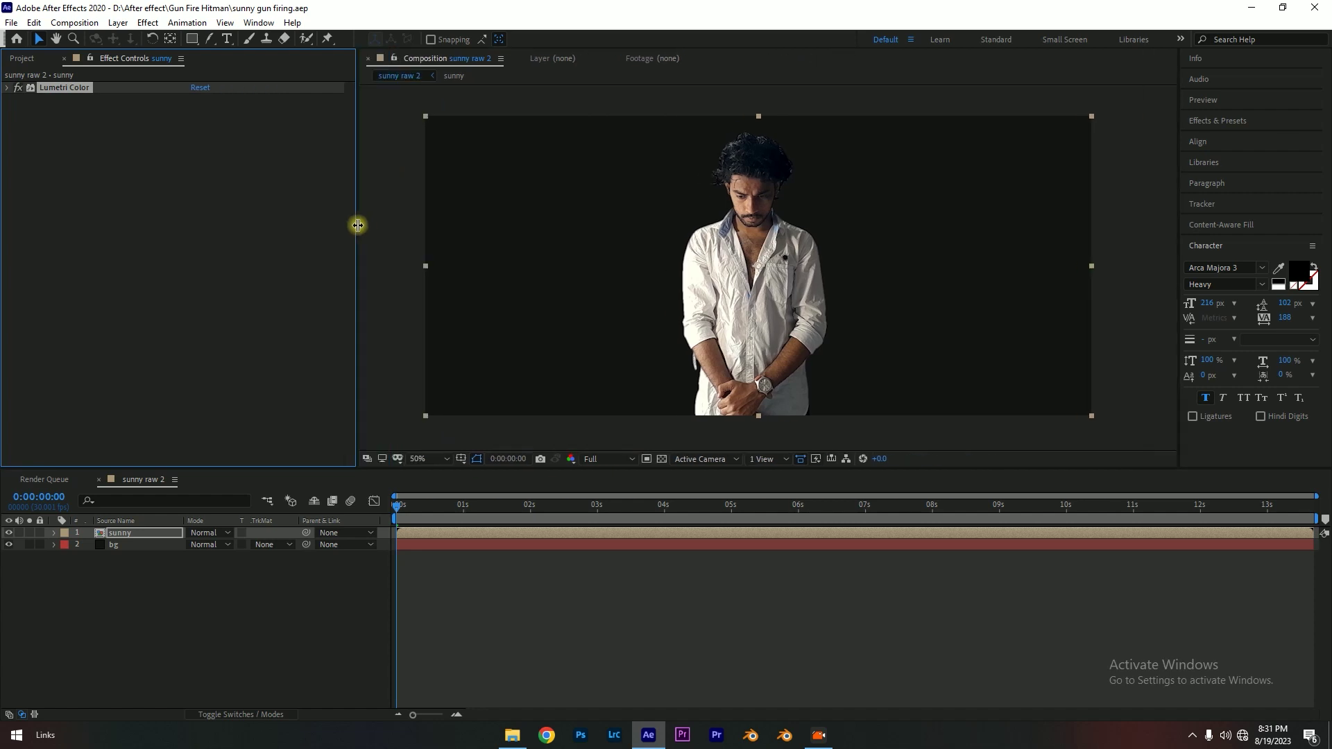
pyautogui.click(18, 88)
pyautogui.click(19, 88)
pyautogui.click(18, 88)
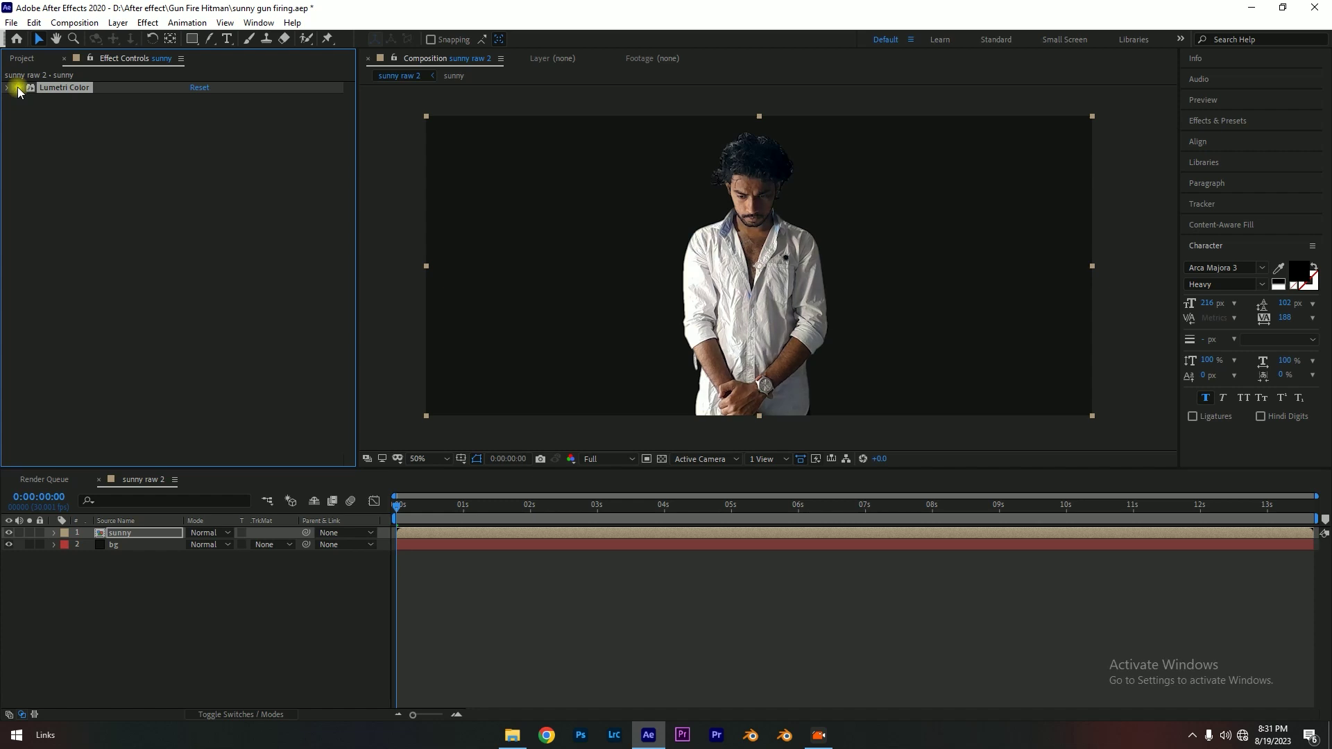
pyautogui.click(18, 88)
pyautogui.click(18, 88)
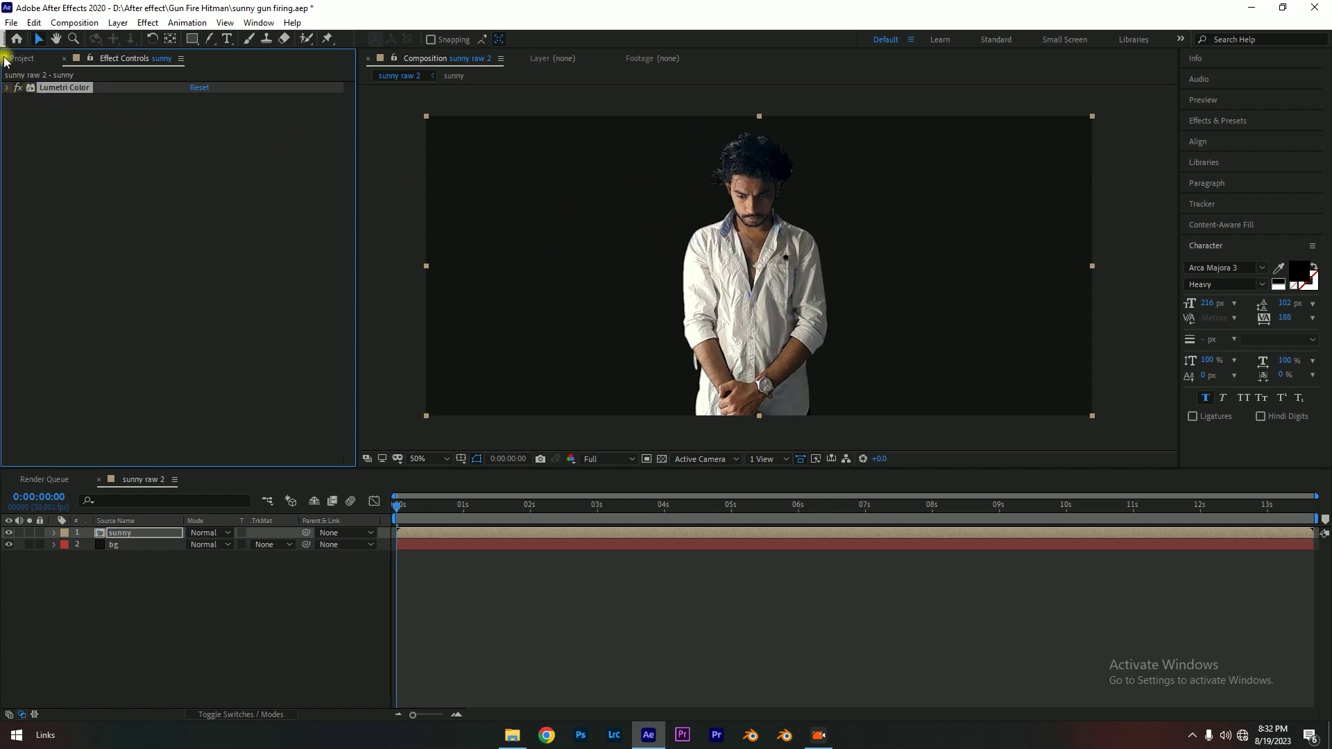
pyautogui.click(18, 89)
pyautogui.click(18, 88)
pyautogui.click(18, 88)
pyautogui.click(18, 88)
pyautogui.click(18, 88)
pyautogui.click(18, 88)
# - Save sunny gun firing.aep with Ctrl+S and deselect the Lumetri Color effect
pyautogui.scroll(2, 731, 245)
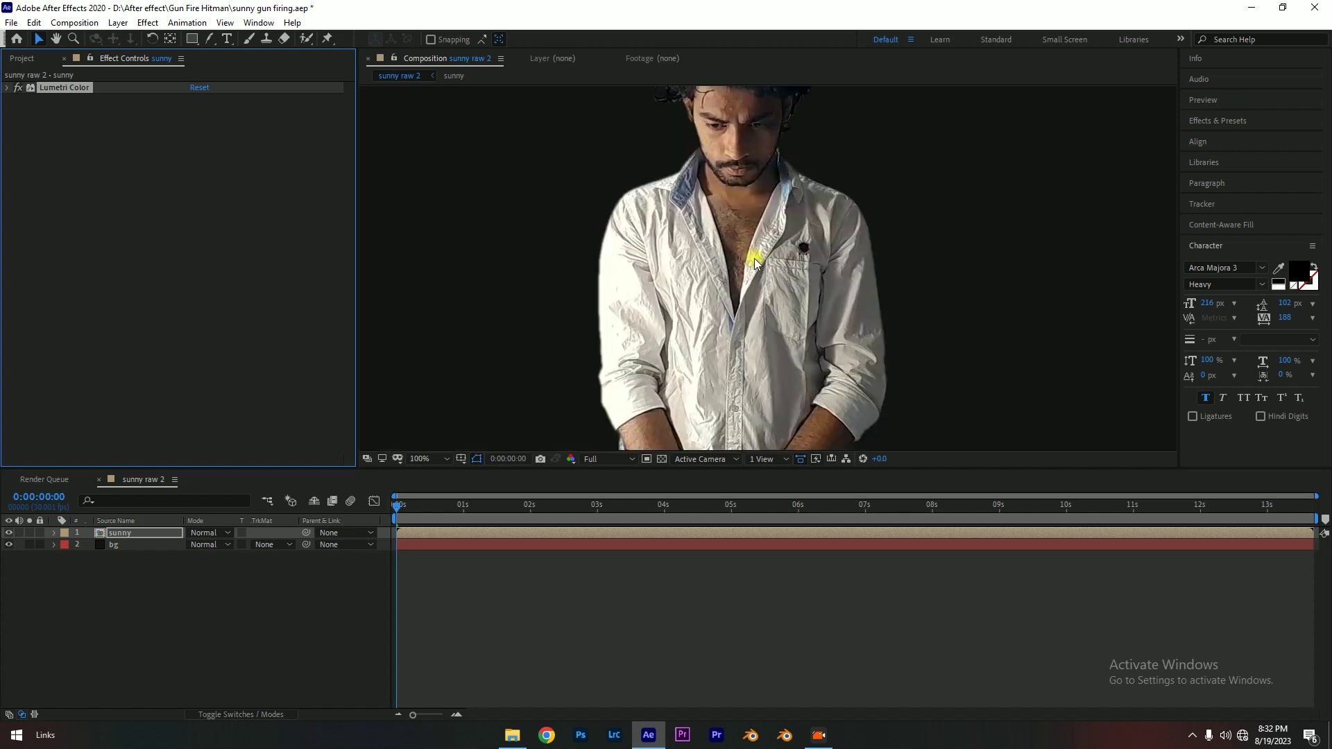
pyautogui.hotkey('ctrl', 's')
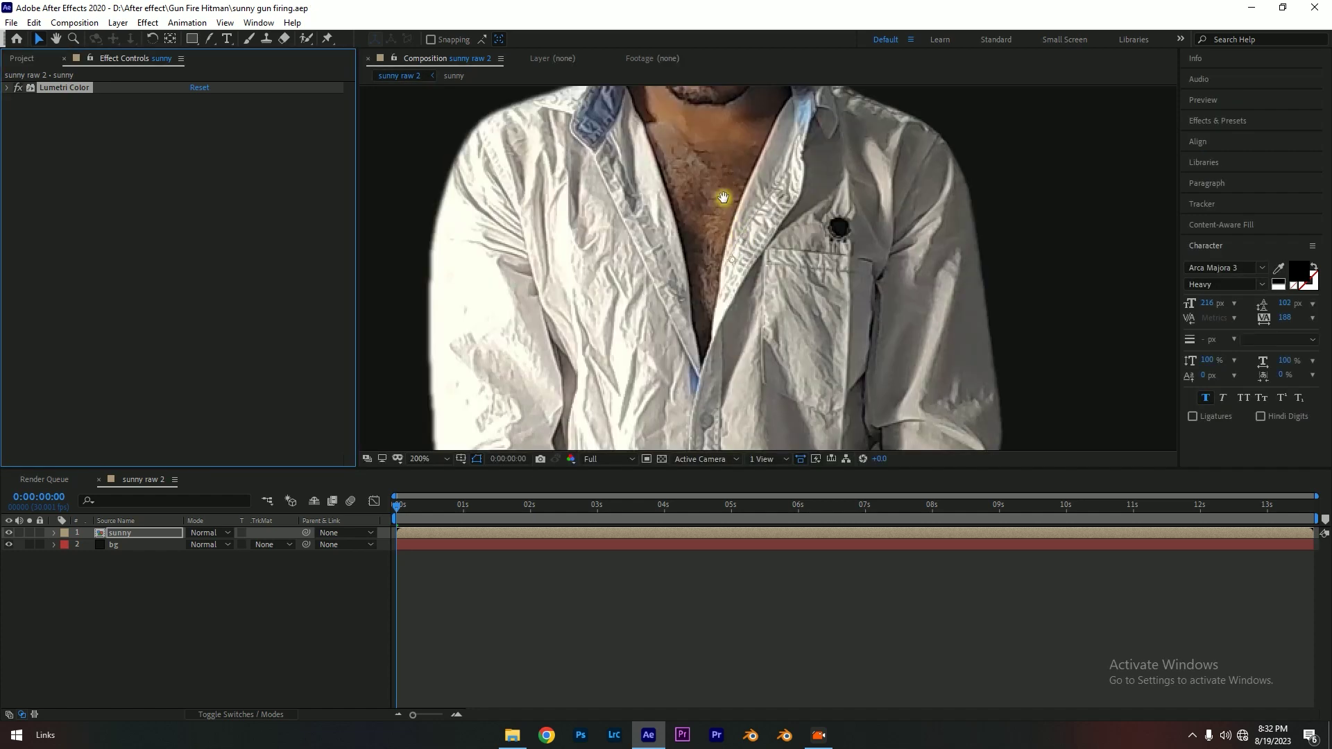
pyautogui.scroll(-2, 717, 313)
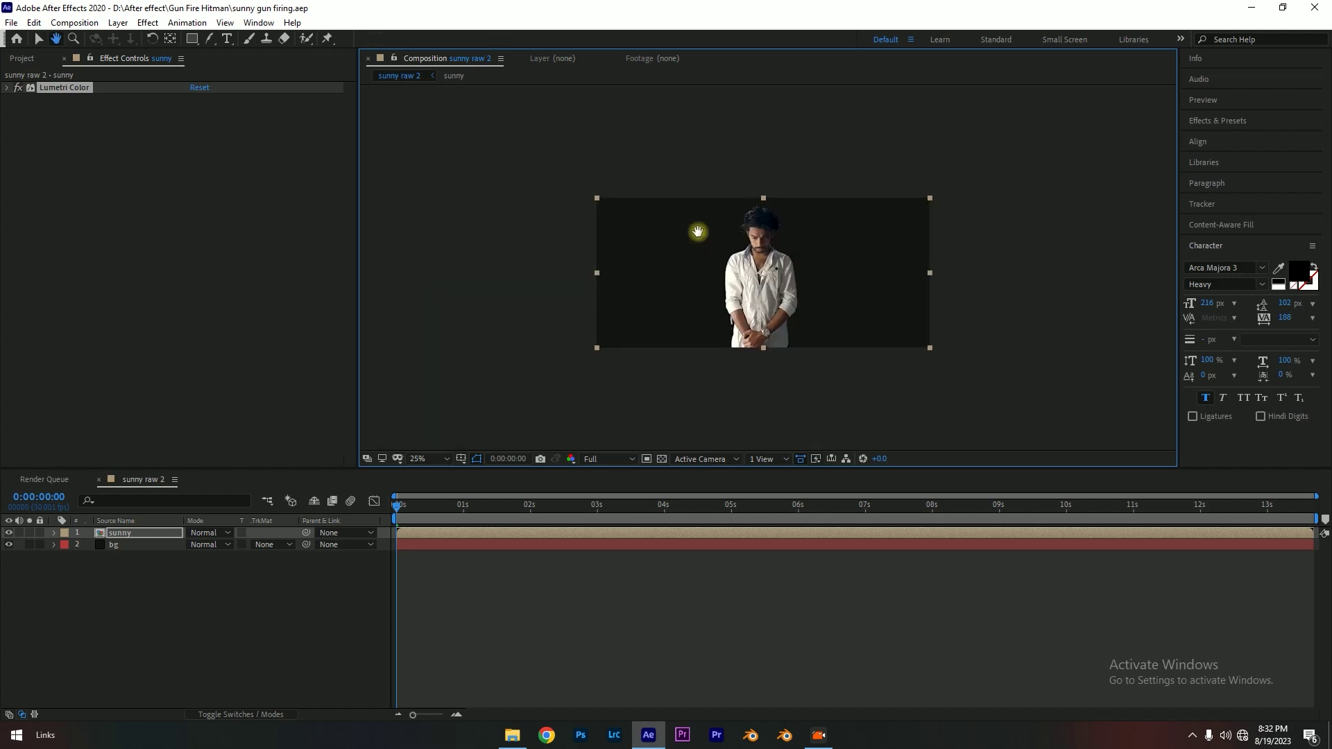
pyautogui.press('v')
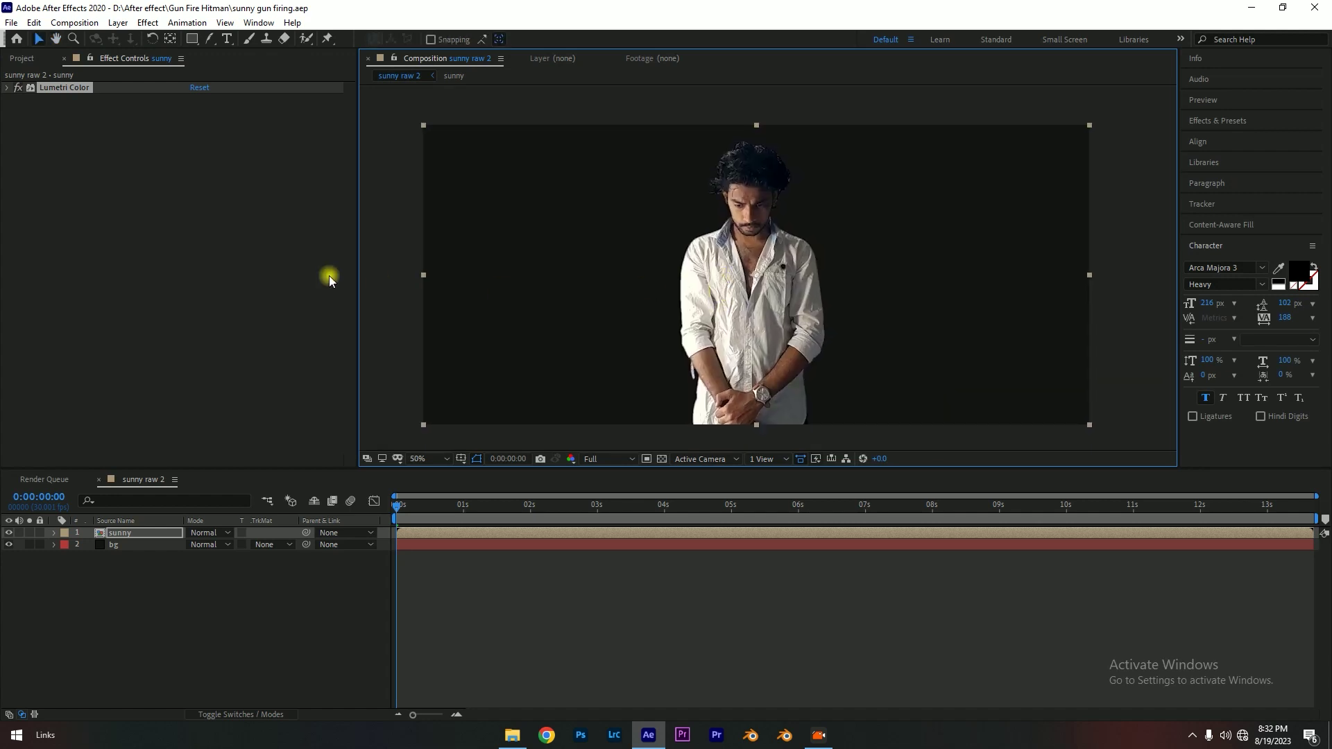
pyautogui.click(127, 208)
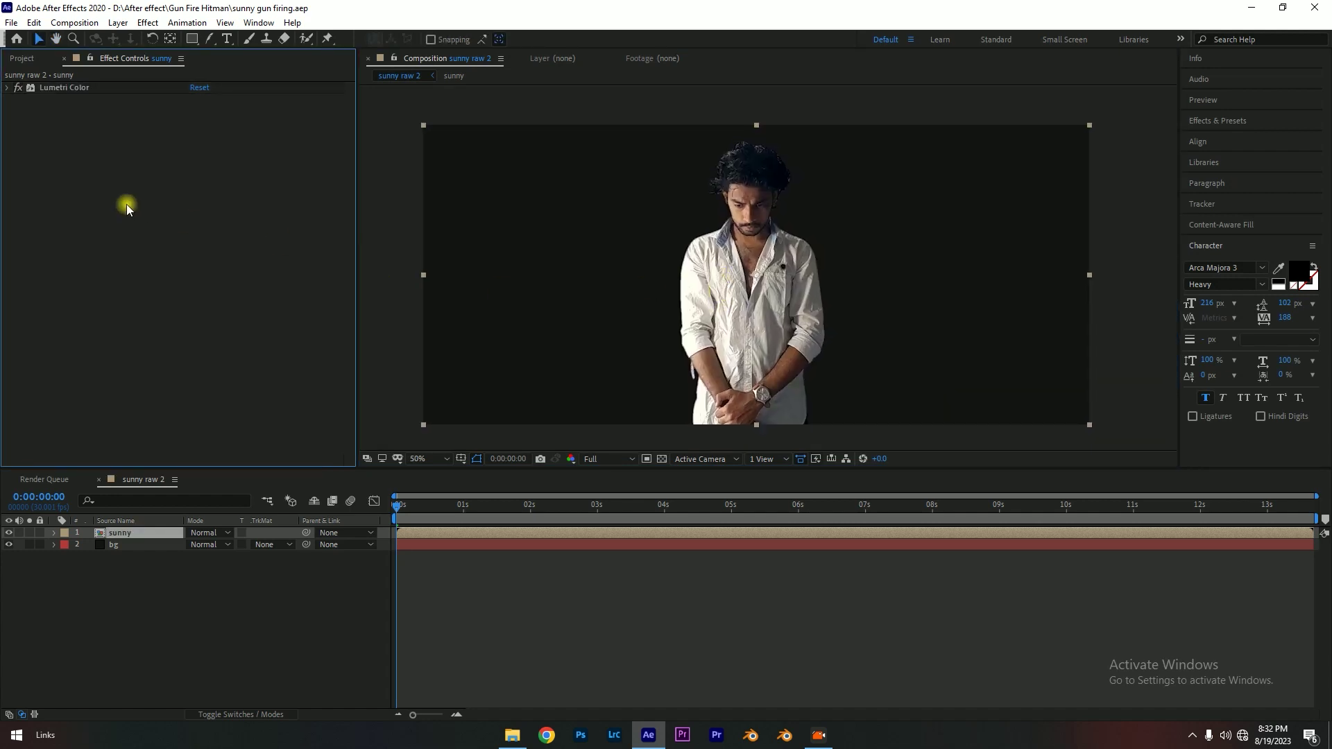
# - Re-center the composition, then search effects for 'beau' to list Beauty Box
pyautogui.hotkey('ctrl', 'space')
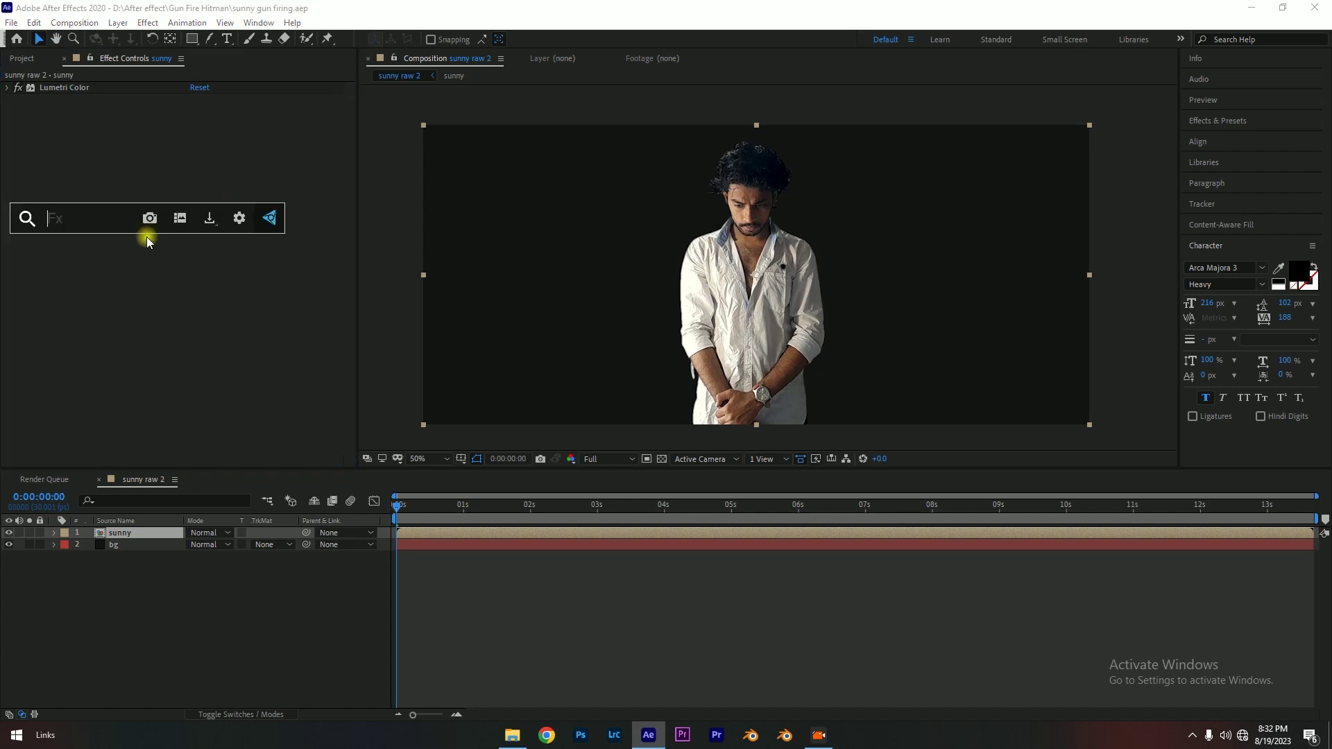
pyautogui.click(256, 280)
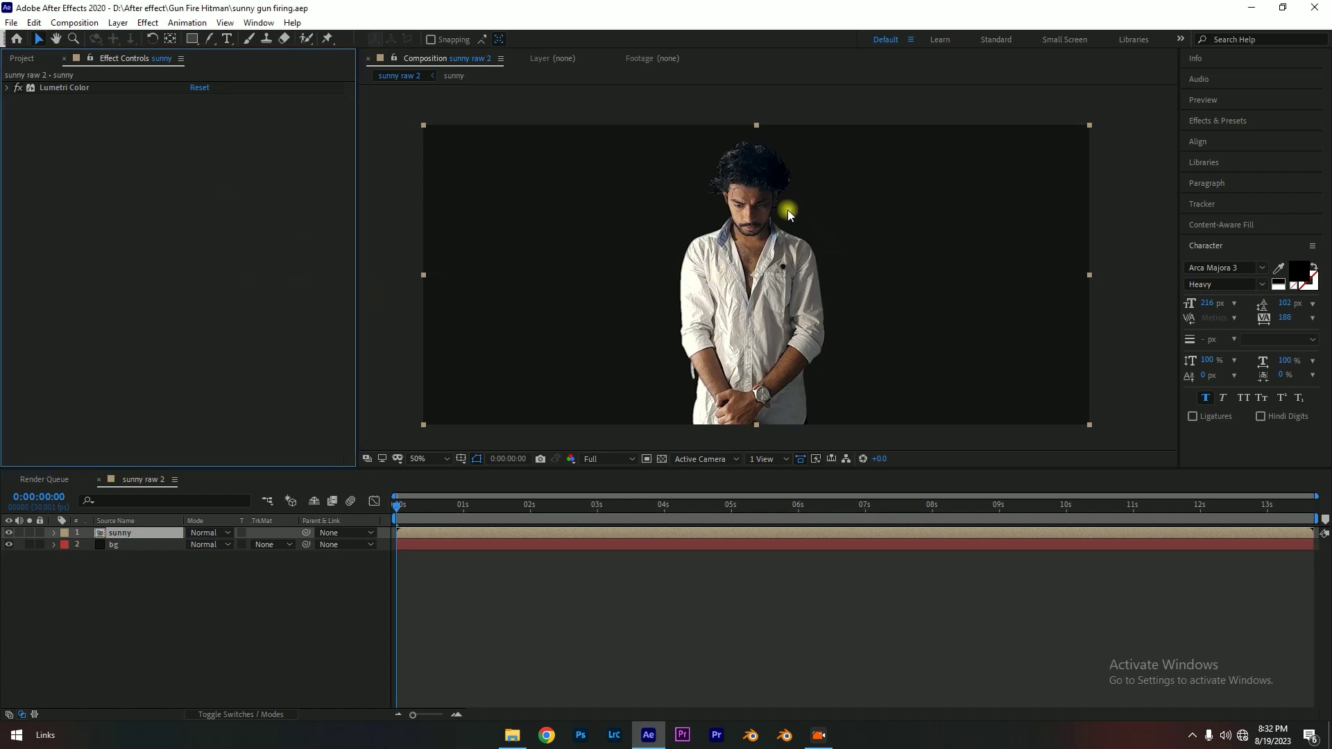
pyautogui.scroll(3, 788, 210)
pyautogui.scroll(-3, 738, 185)
pyautogui.moveTo(713, 203)
pyautogui.mouseDown()
pyautogui.moveTo(713, 236)
pyautogui.moveTo(719, 200)
pyautogui.mouseUp()
pyautogui.press('v')
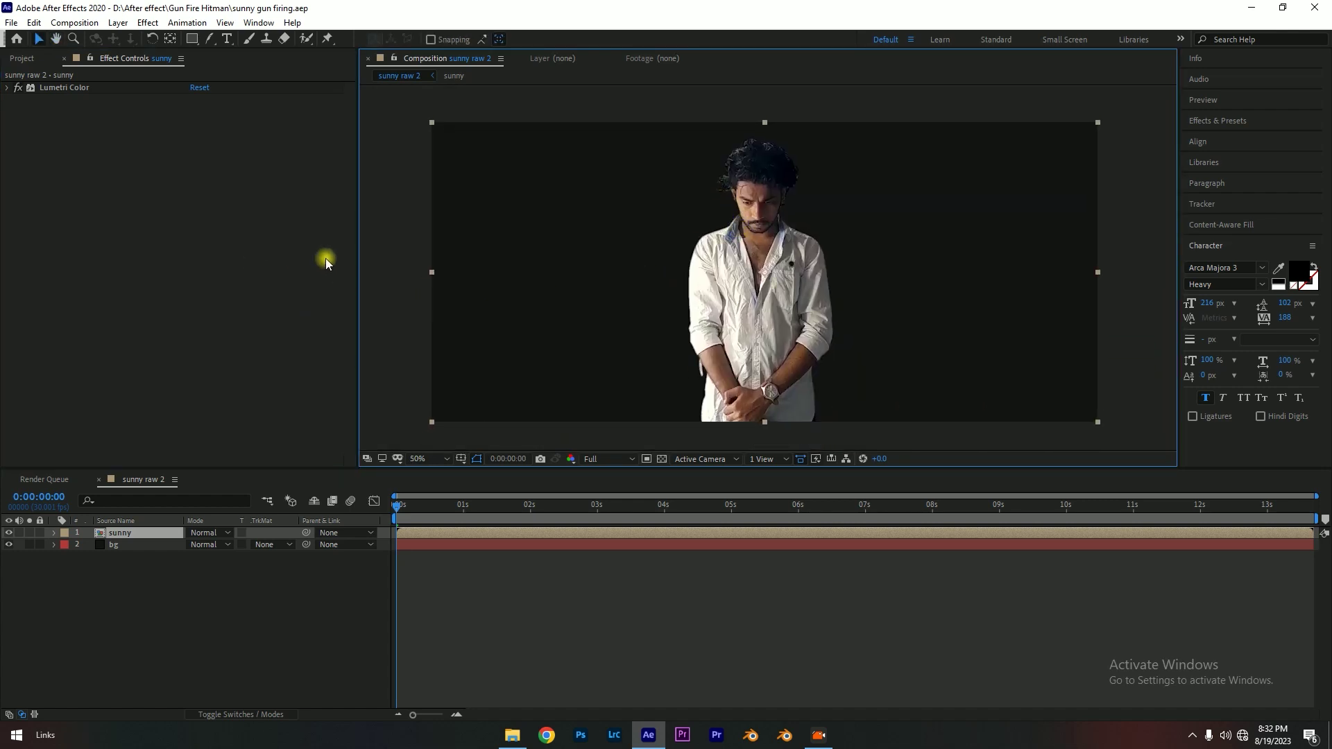
pyautogui.hotkey('ctrl', 'space')
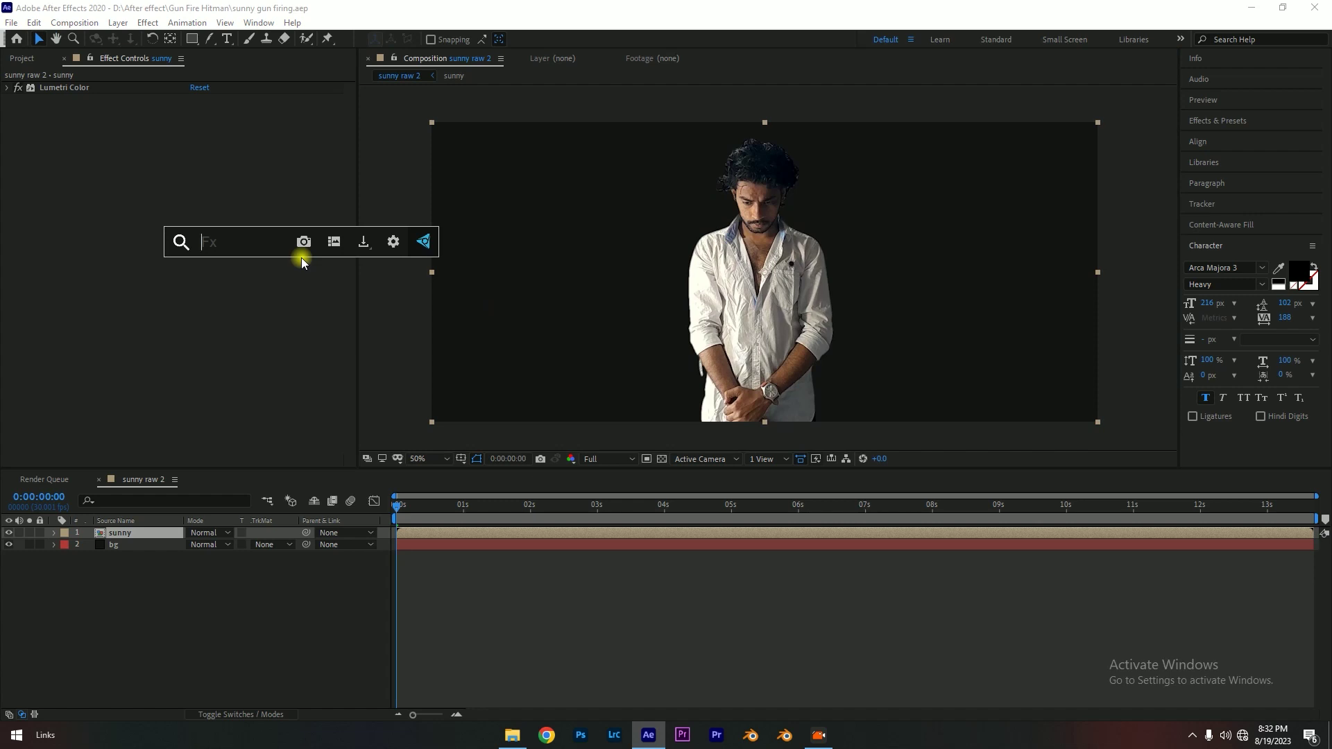
pyautogui.write('beau')
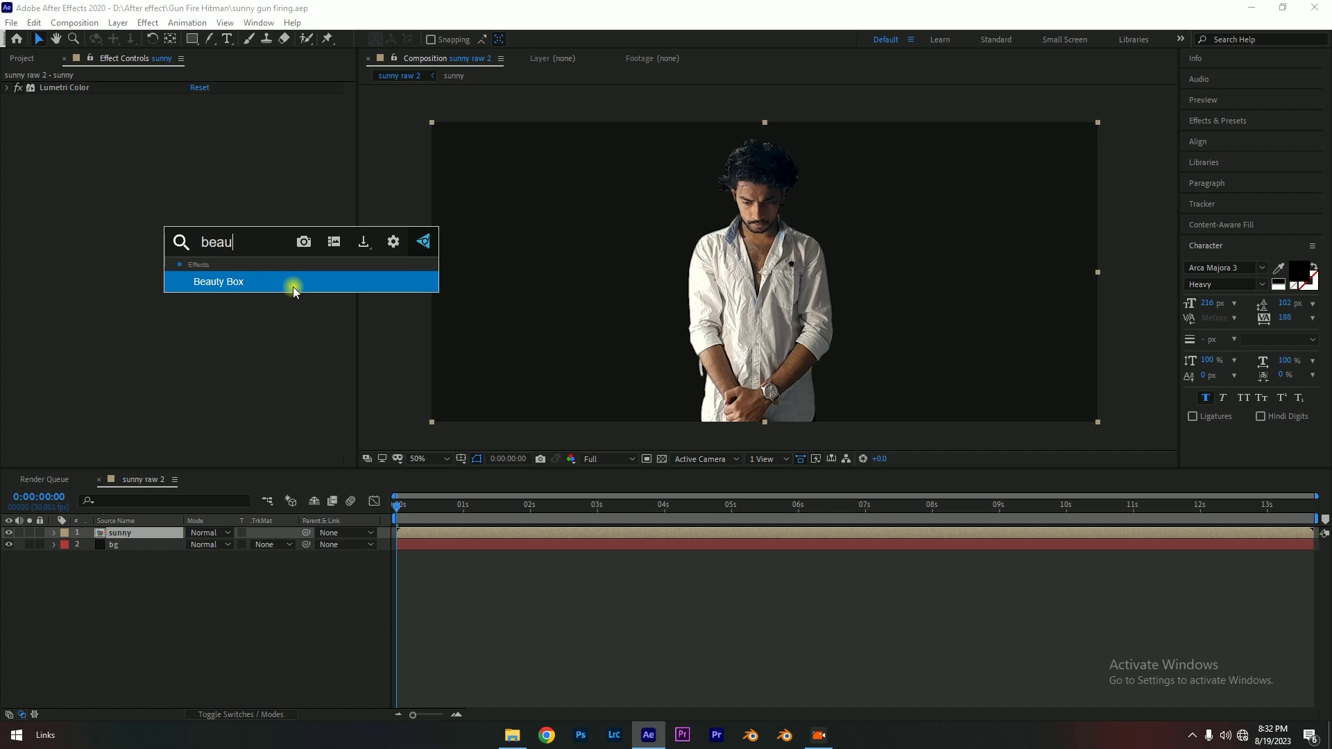
# - Apply Beauty Box to the sunny layer and save the project
pyautogui.click(293, 285)
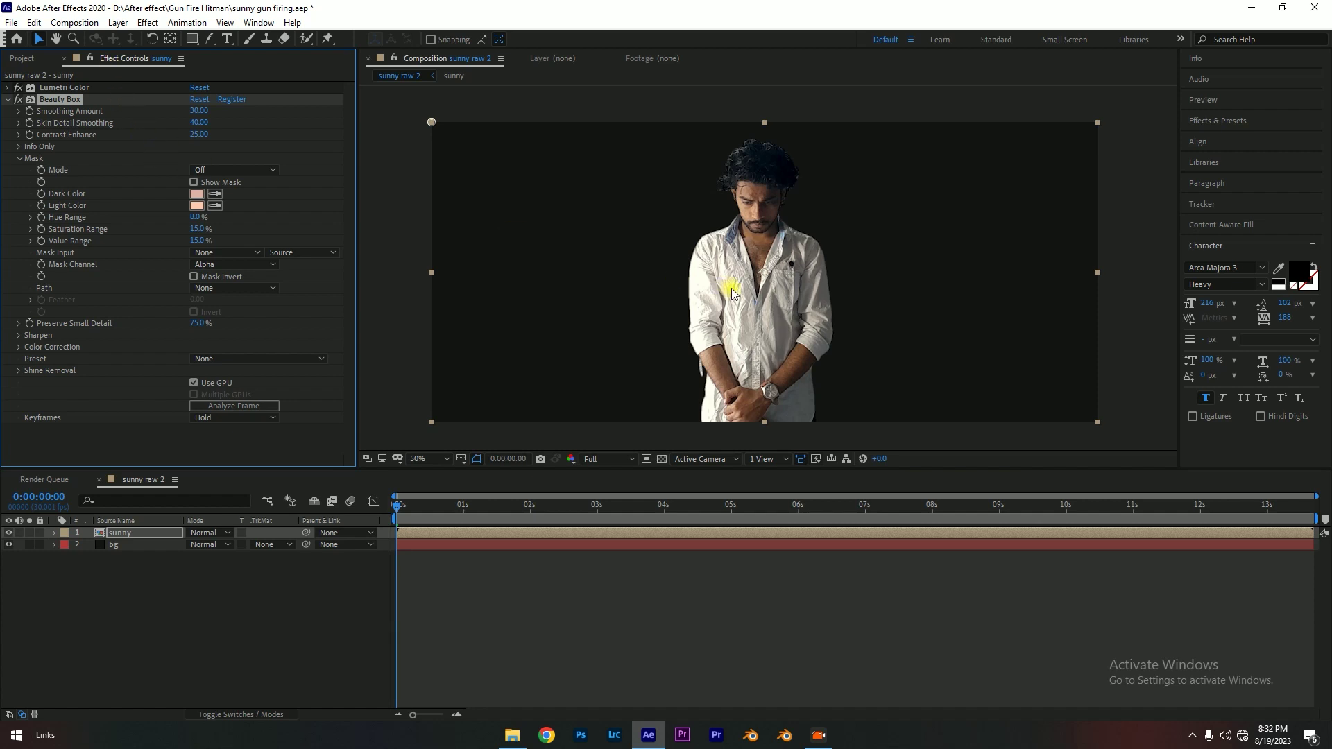
pyautogui.hotkey('ctrl', 's')
pyautogui.scroll(2, 773, 215)
pyautogui.scroll(2, 776, 218)
pyautogui.scroll(-4, 781, 214)
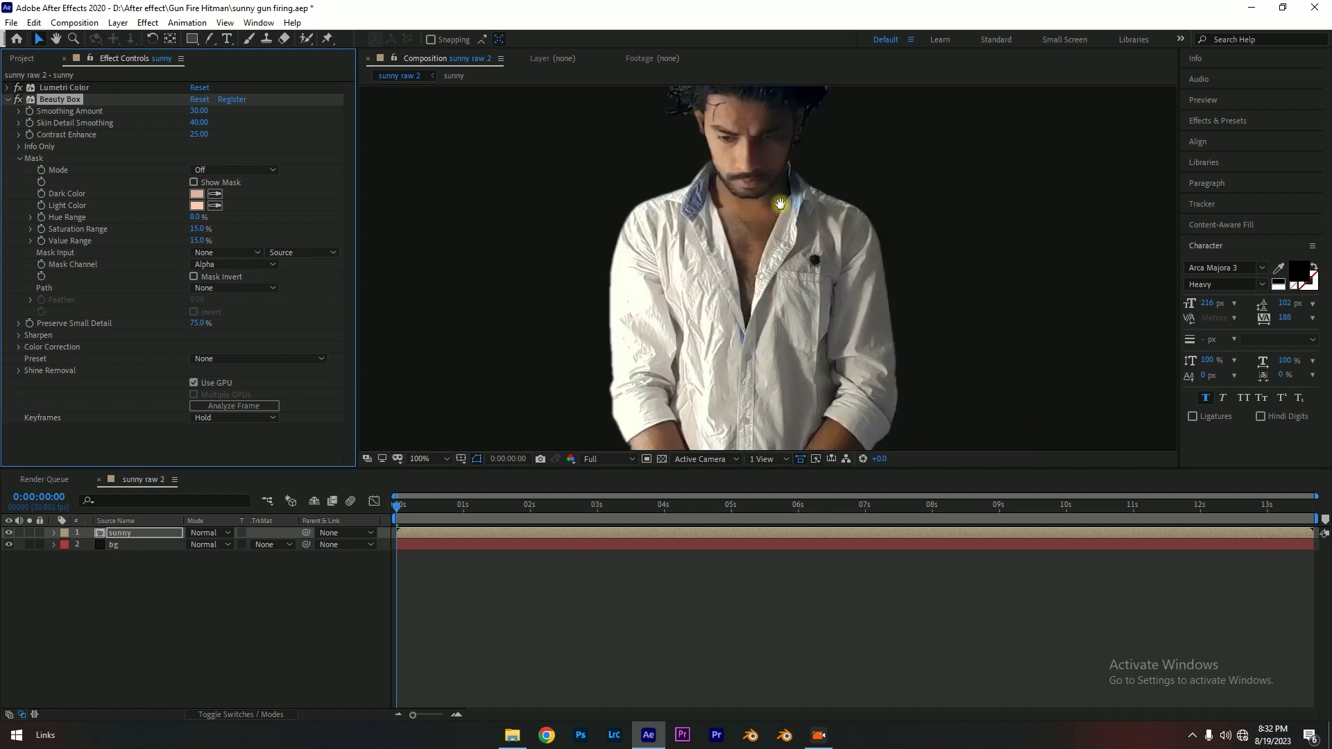
pyautogui.scroll(4, 781, 214)
# - Zoom and pan the viewer to inspect the smoothed face close-up
pyautogui.moveTo(746, 107); pyautogui.dragTo(739, 265)
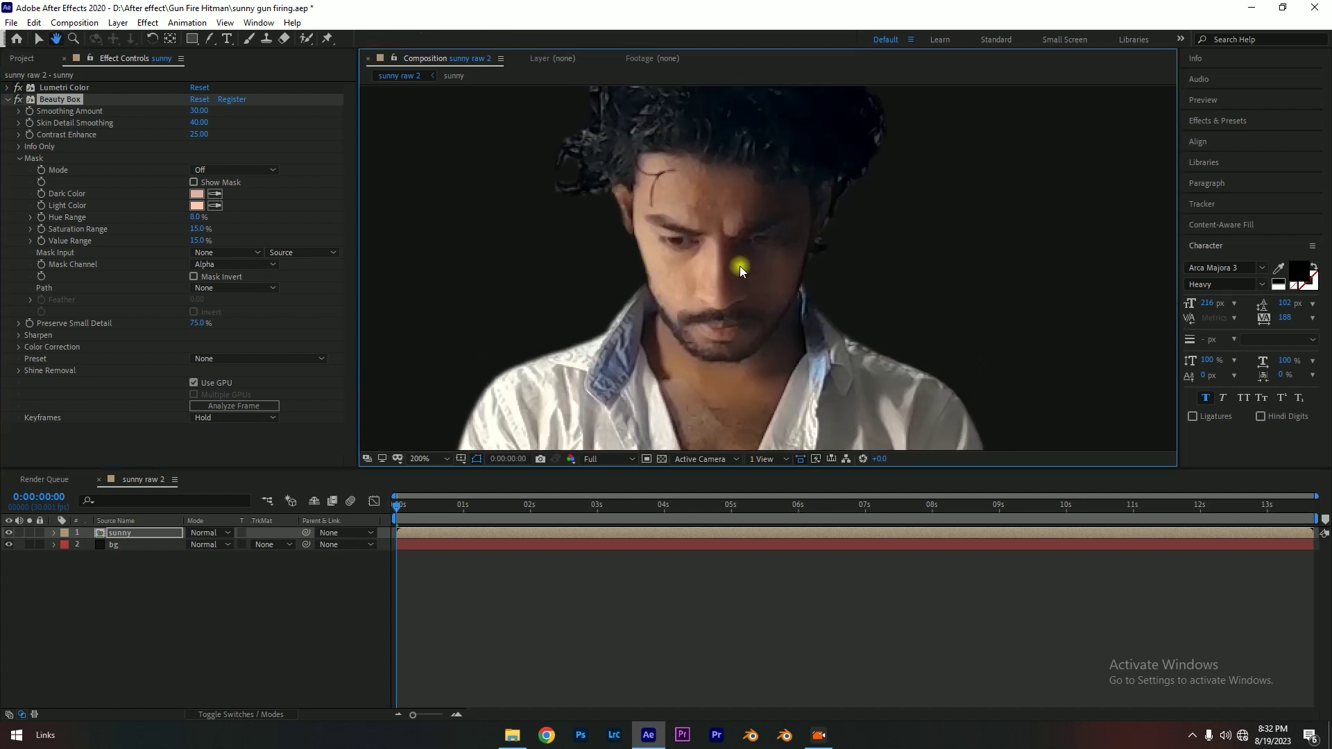
pyautogui.scroll(-1, 740, 274)
pyautogui.scroll(-1, 741, 276)
pyautogui.scroll(2, 742, 276)
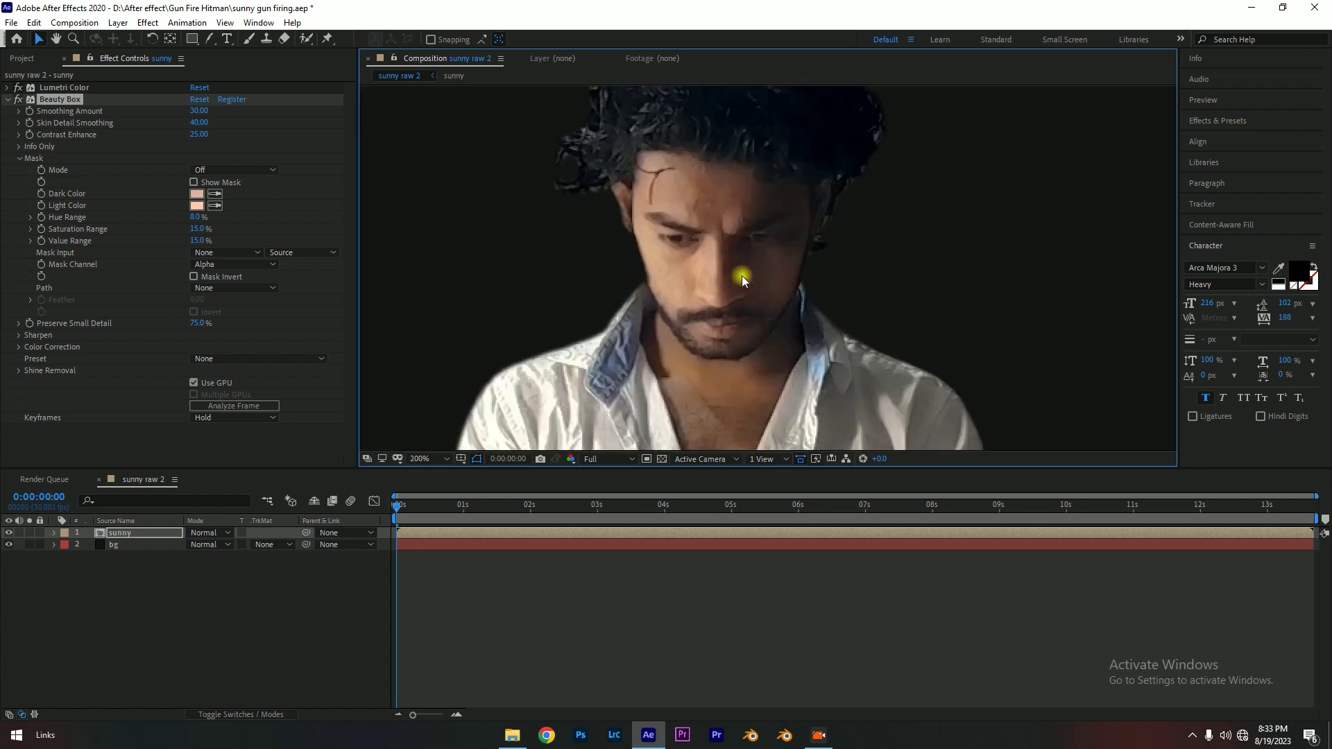
pyautogui.scroll(1, 742, 276)
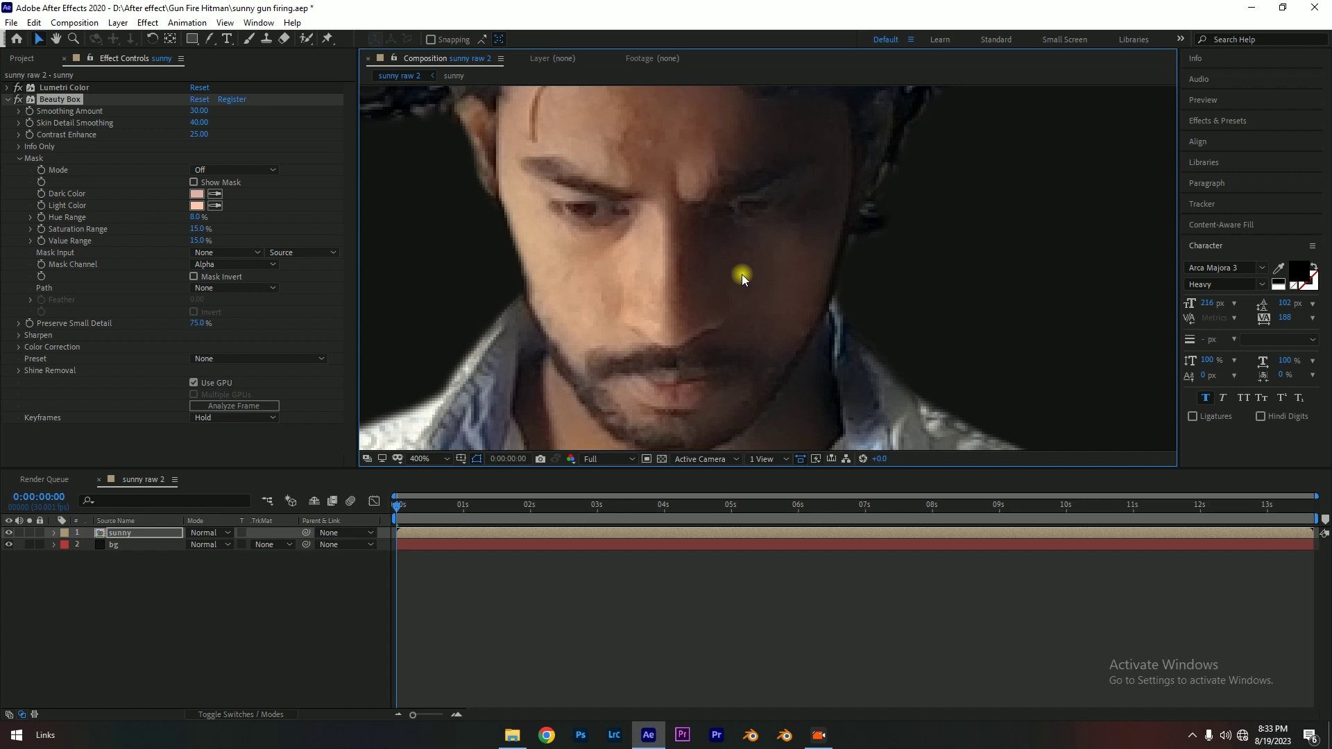
pyautogui.scroll(-1, 742, 274)
pyautogui.scroll(-3, 758, 301)
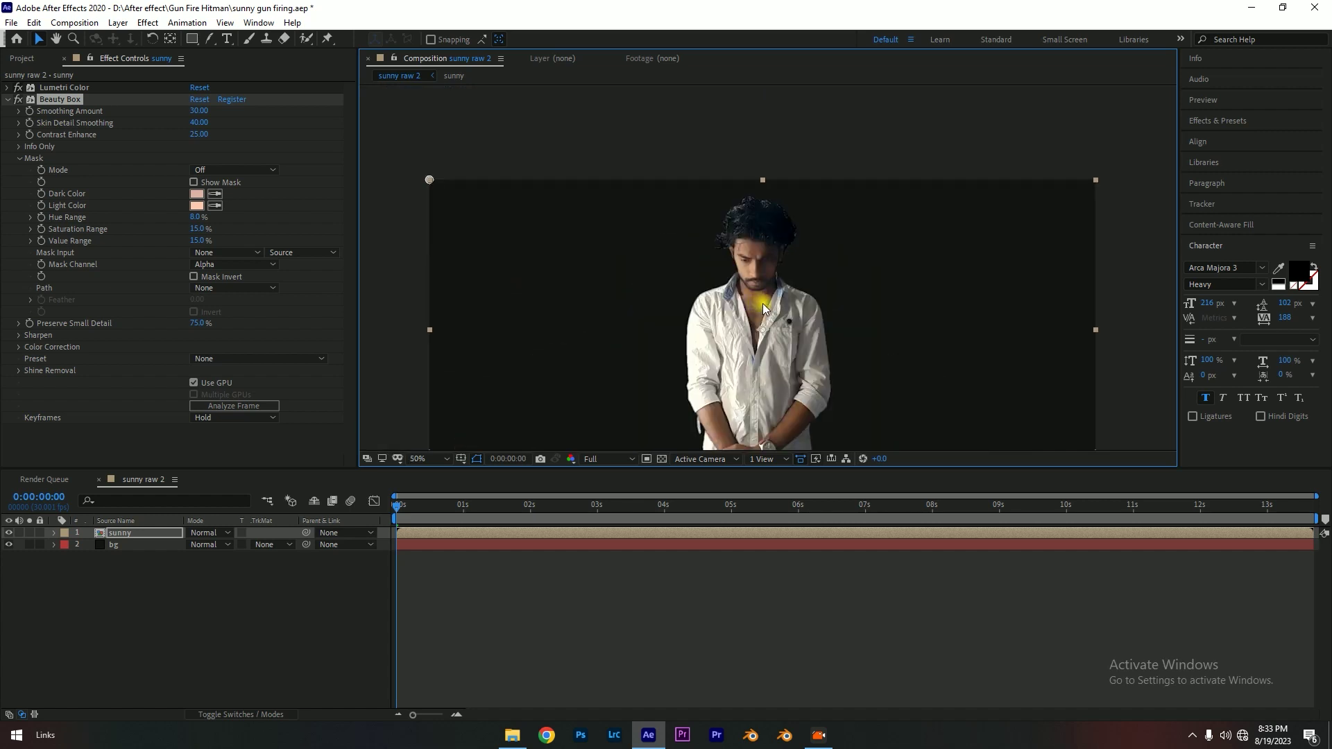
pyautogui.moveTo(762, 283); pyautogui.dragTo(742, 284)
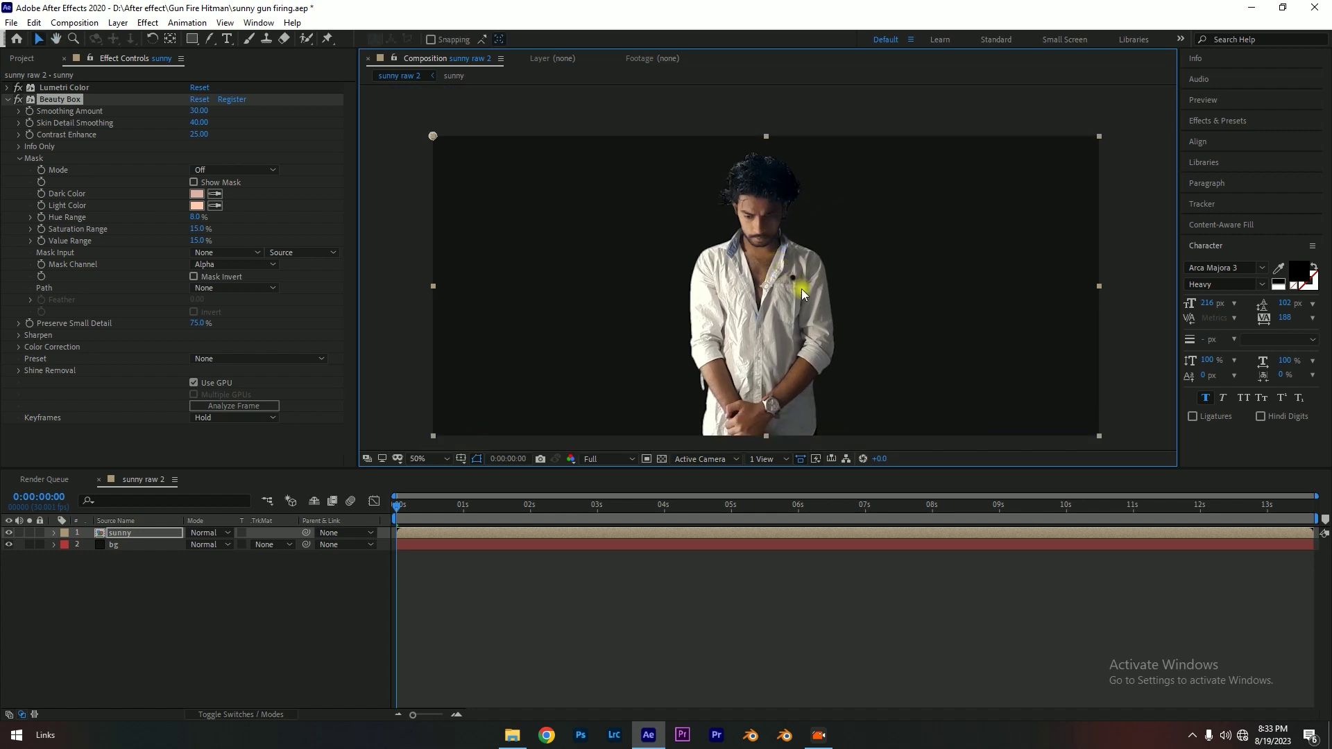
pyautogui.scroll(3, 752, 284)
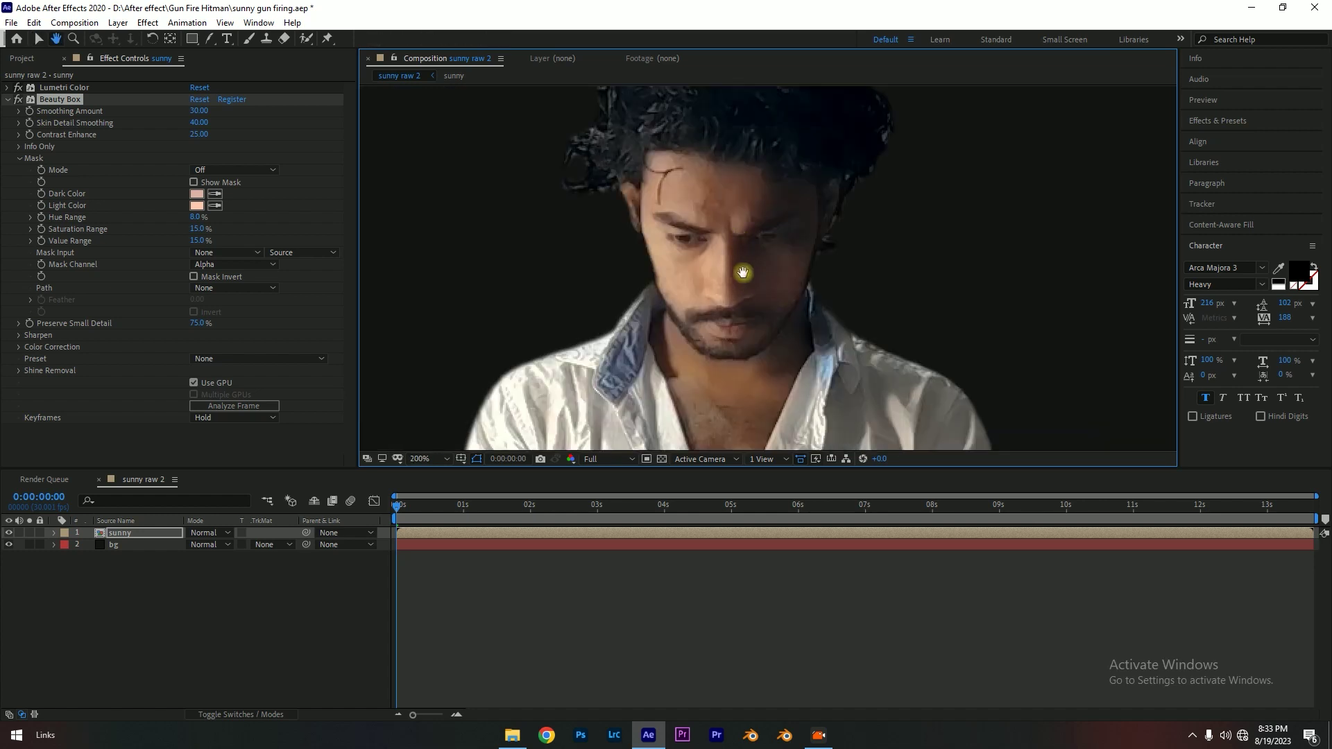
pyautogui.moveTo(742, 275); pyautogui.dragTo(742, 290)
pyautogui.scroll(-2, 743, 290)
pyautogui.scroll(-1, 747, 293)
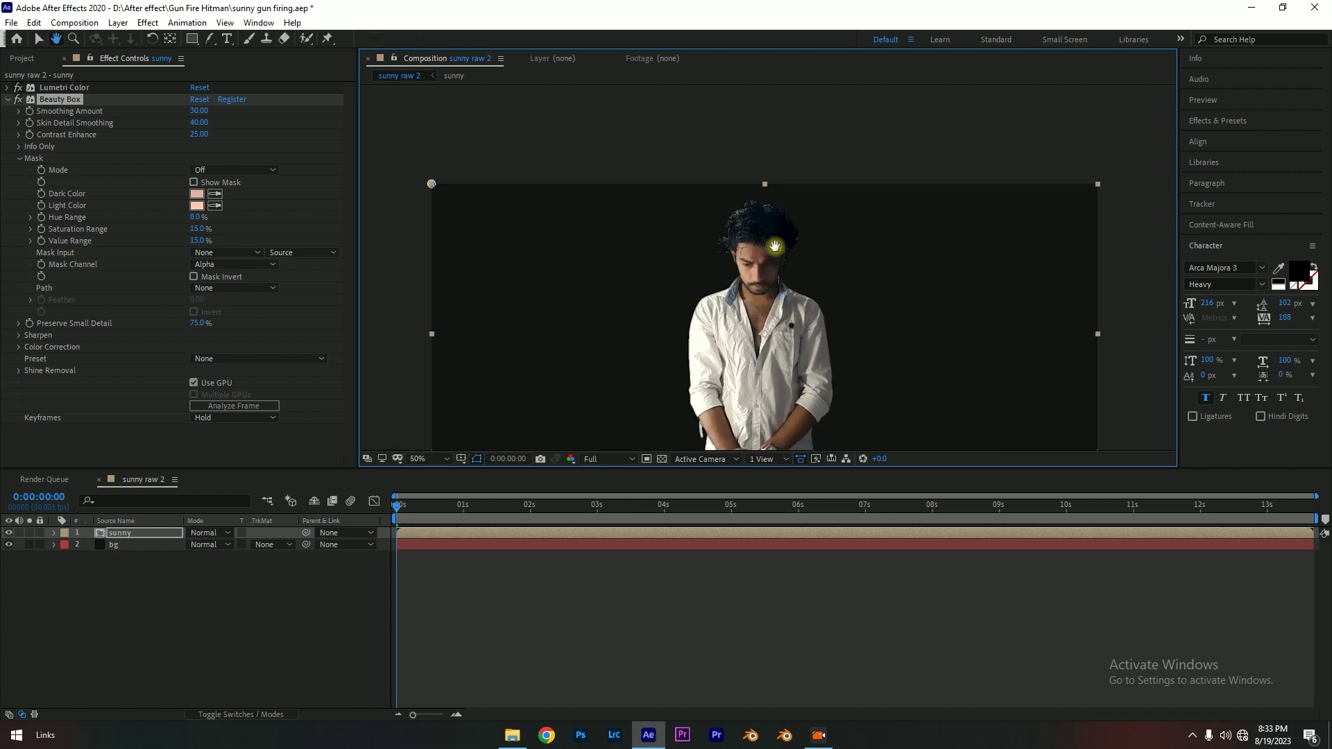
pyautogui.scroll(-1, 763, 257)
pyautogui.moveTo(771, 236); pyautogui.dragTo(793, 192)
pyautogui.press('v')
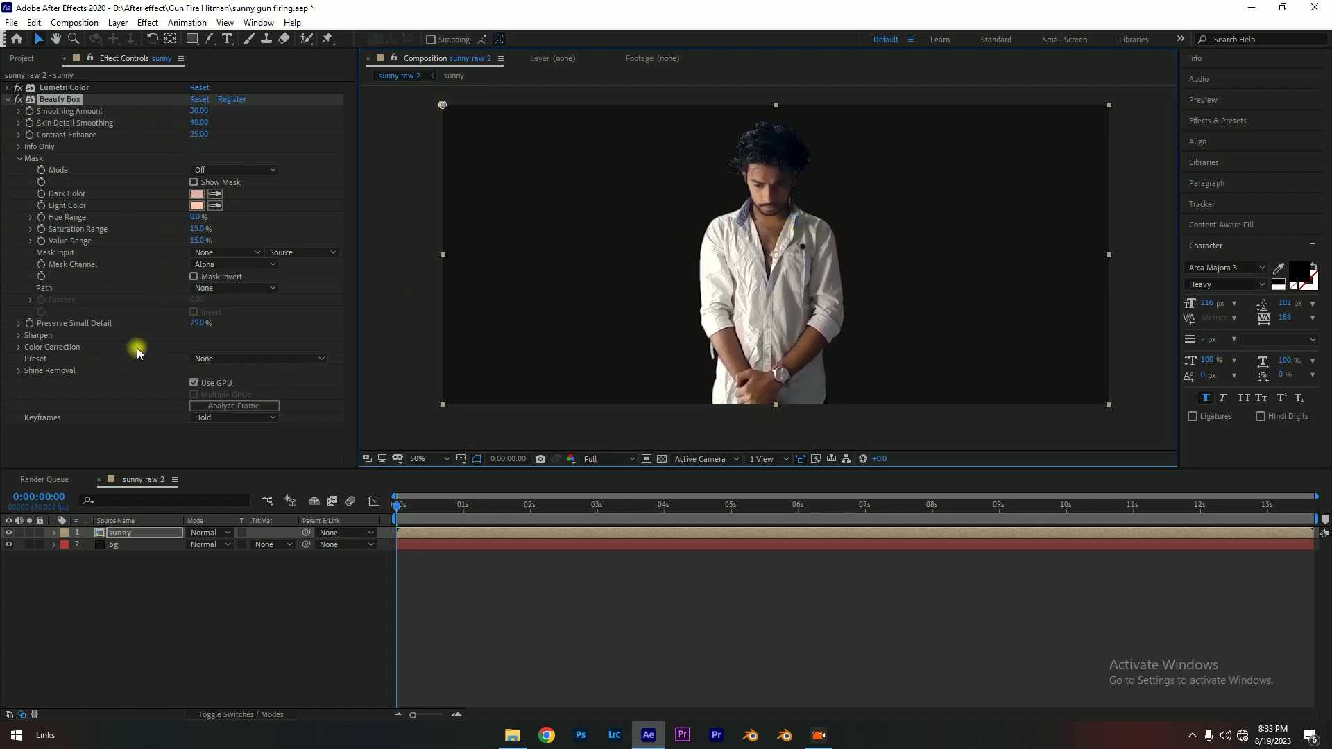
# - Switch Beauty Box to the SmoothSkin Light preset (Smoothing 15, Skin Detail 20)
pyautogui.click(230, 362)
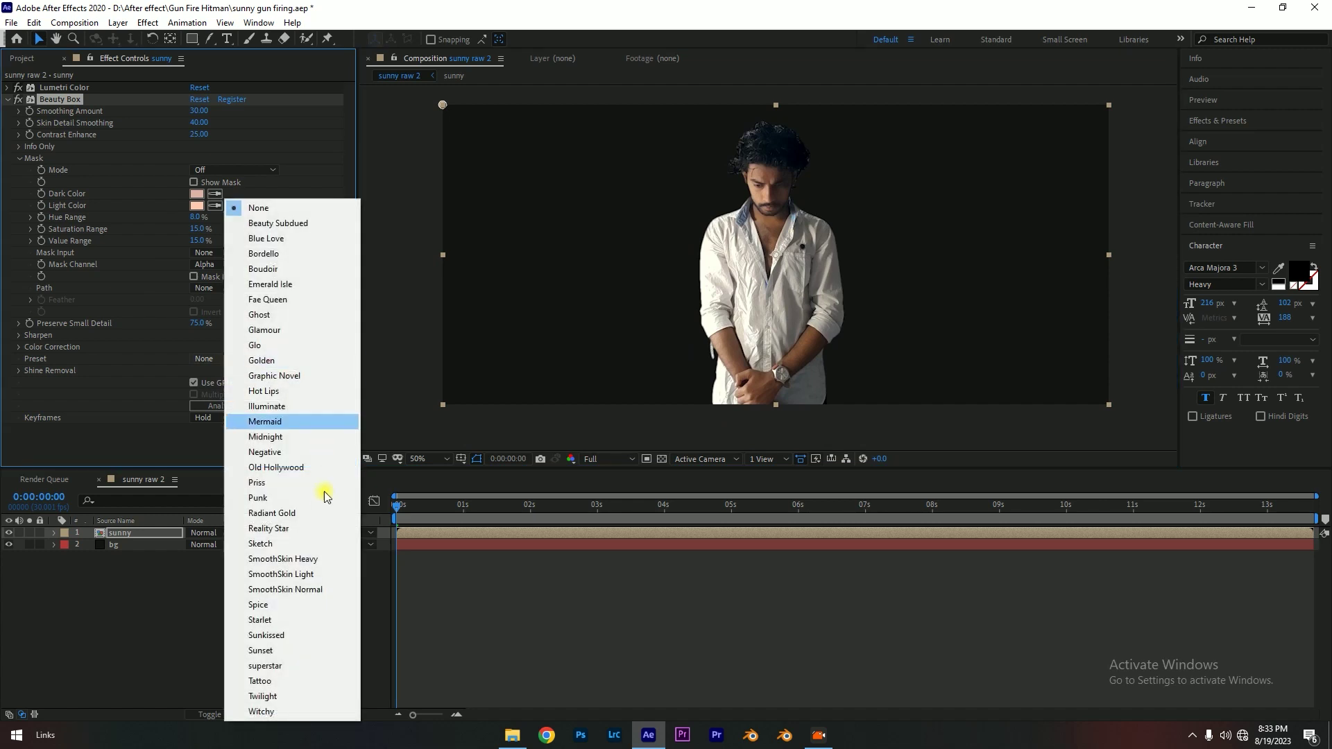
pyautogui.click(294, 573)
pyautogui.scroll(2, 763, 277)
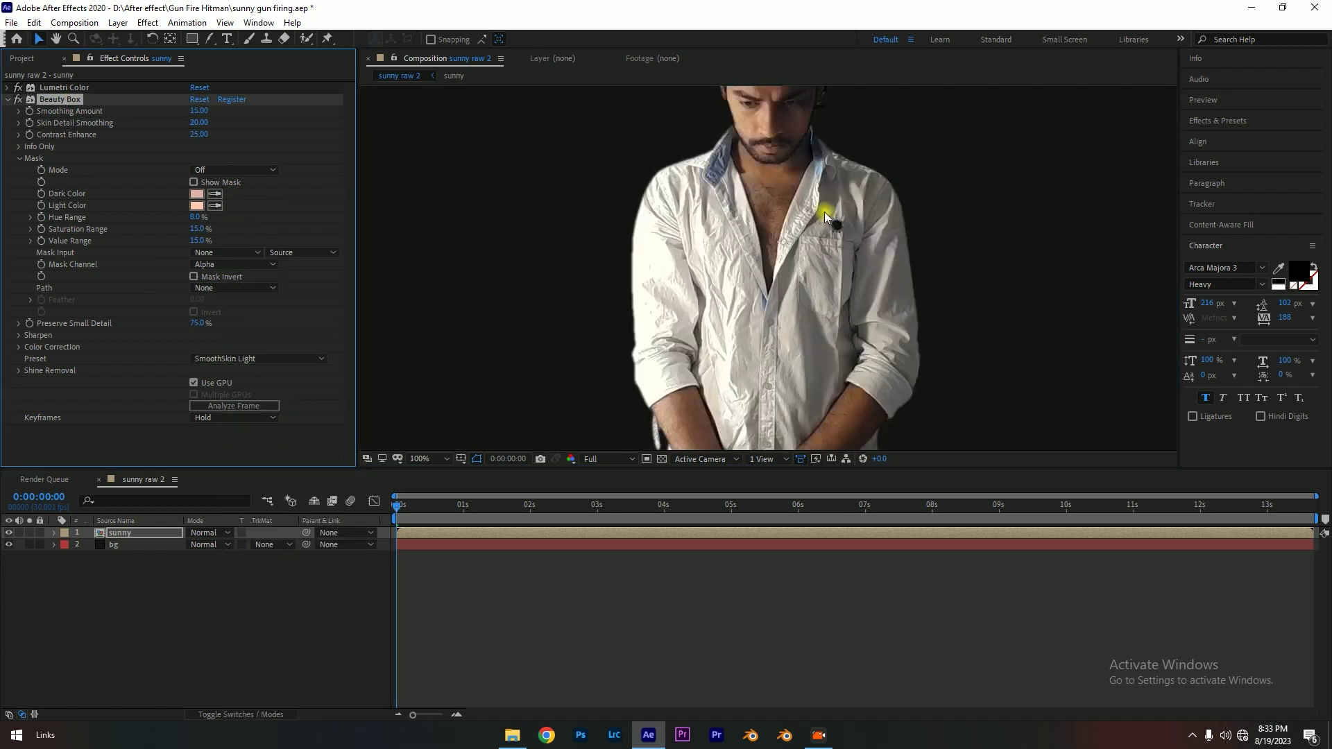
pyautogui.scroll(1, 751, 289)
pyautogui.scroll(1, 694, 299)
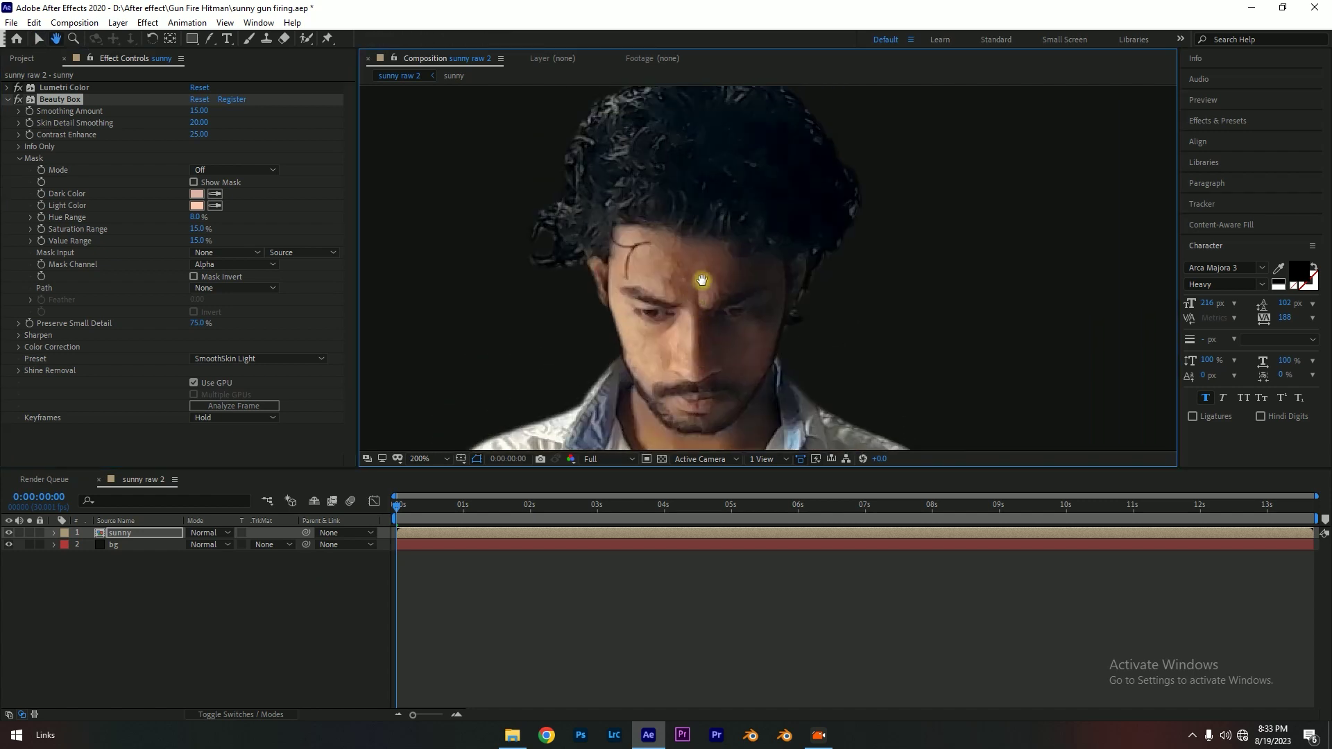
# - Set viewer magnification to Fit and deselect the sunny layer
pyautogui.click(17, 103)
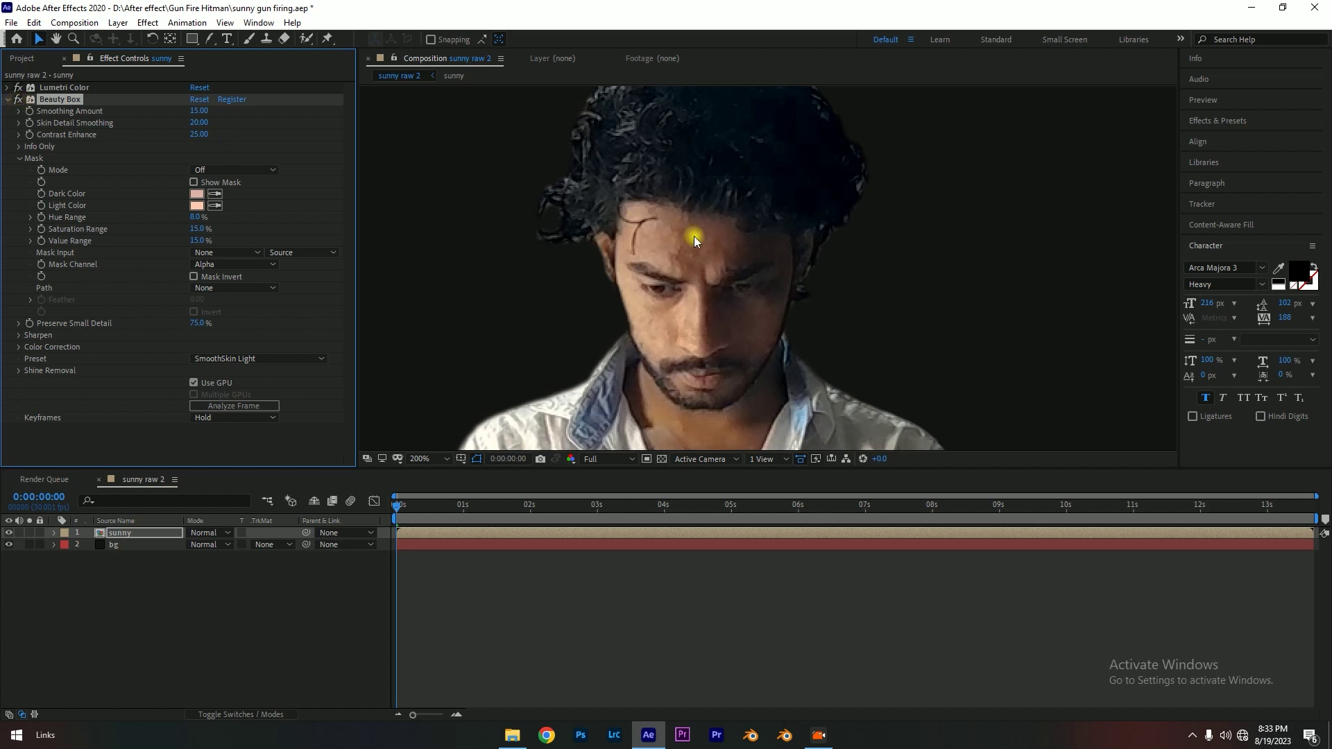
pyautogui.scroll(-4, 719, 265)
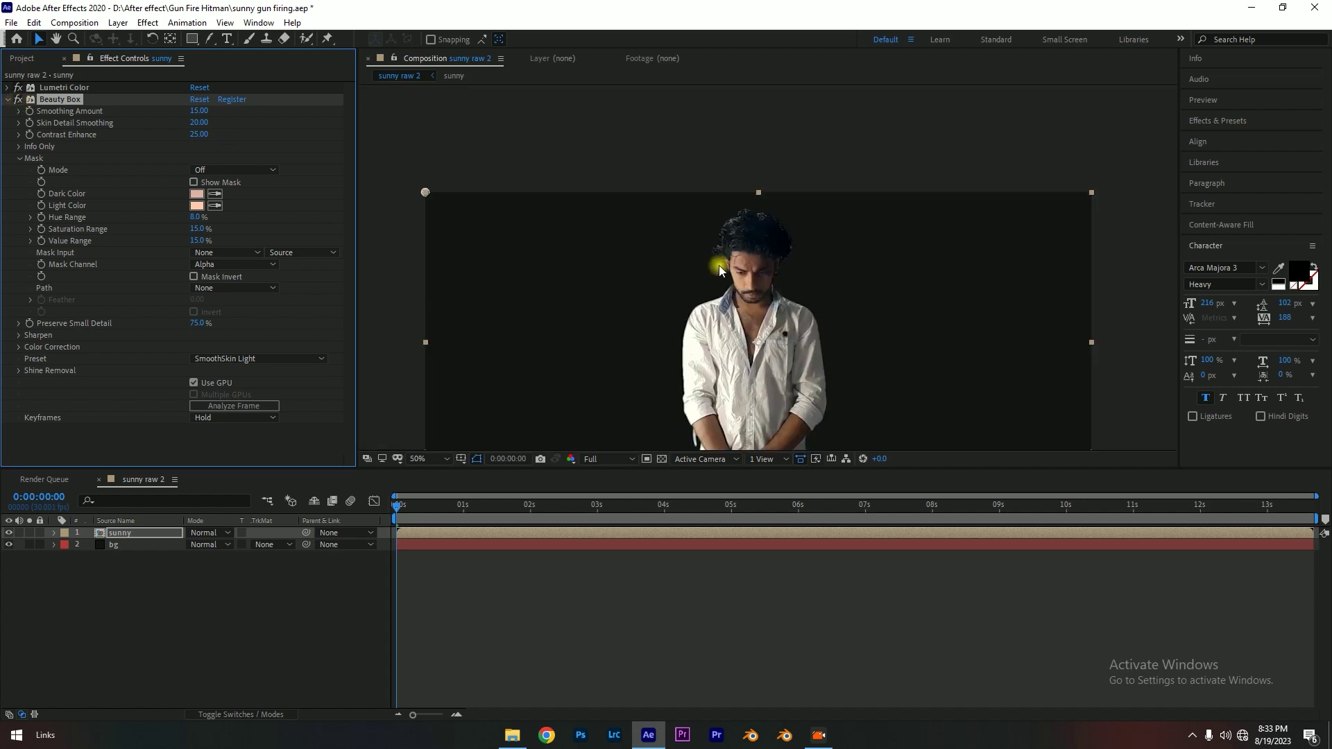
pyautogui.click(419, 459)
pyautogui.click(423, 510)
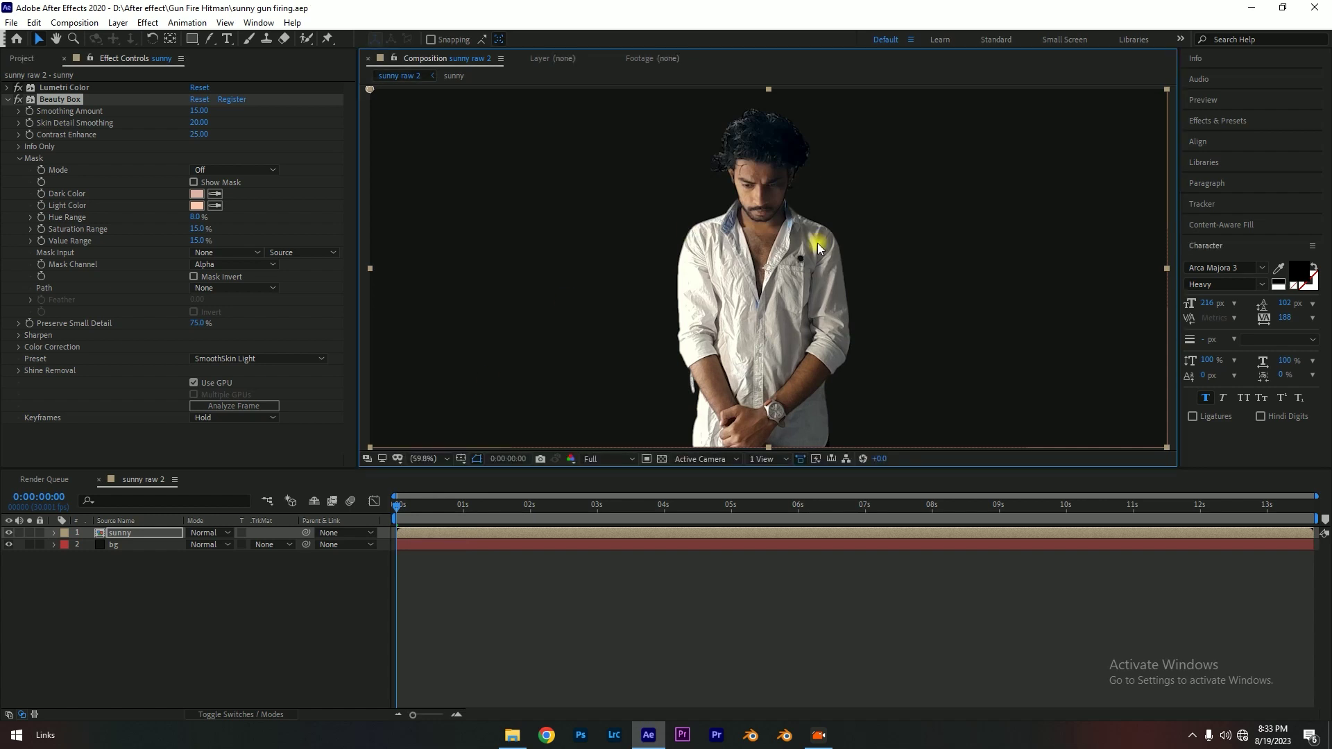
pyautogui.scroll(-1, 818, 246)
pyautogui.click(1135, 292)
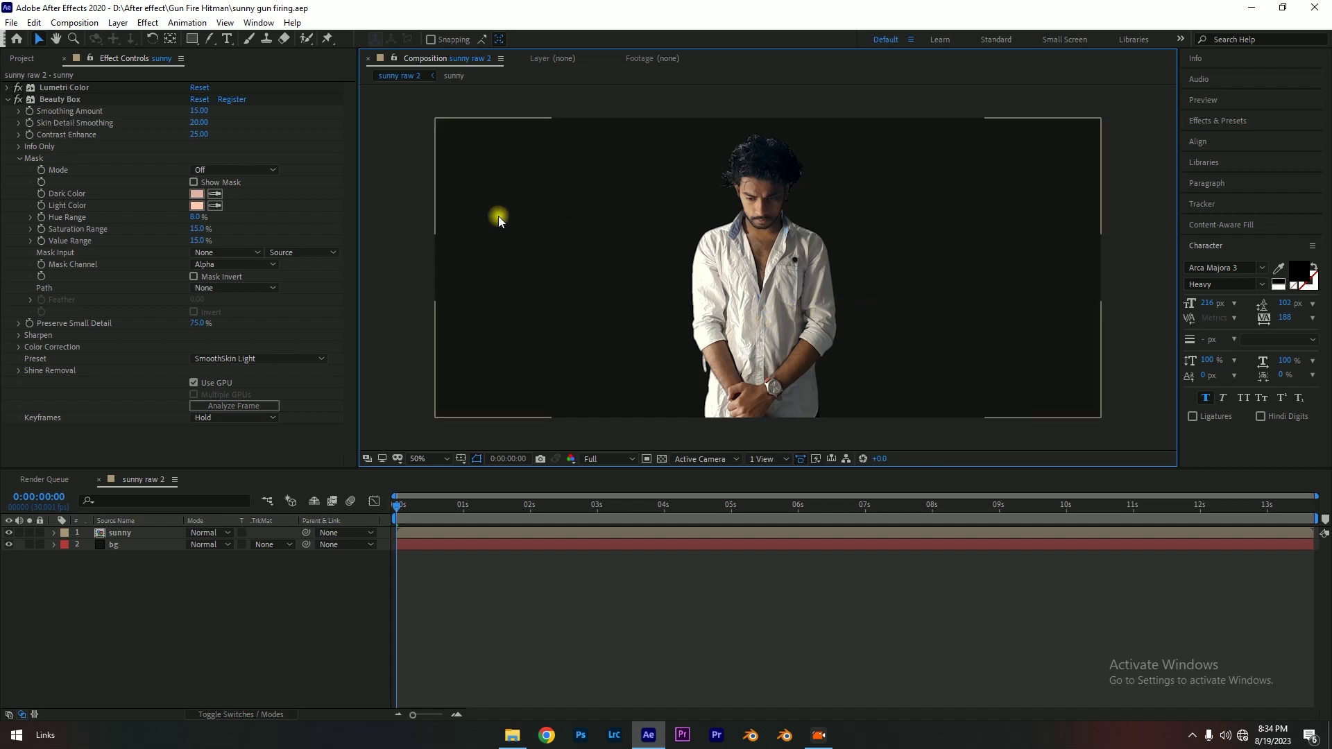
# - Create a new adjustment layer named HDR Passes above sunny
pyautogui.press('F4')
pyautogui.click(223, 532)
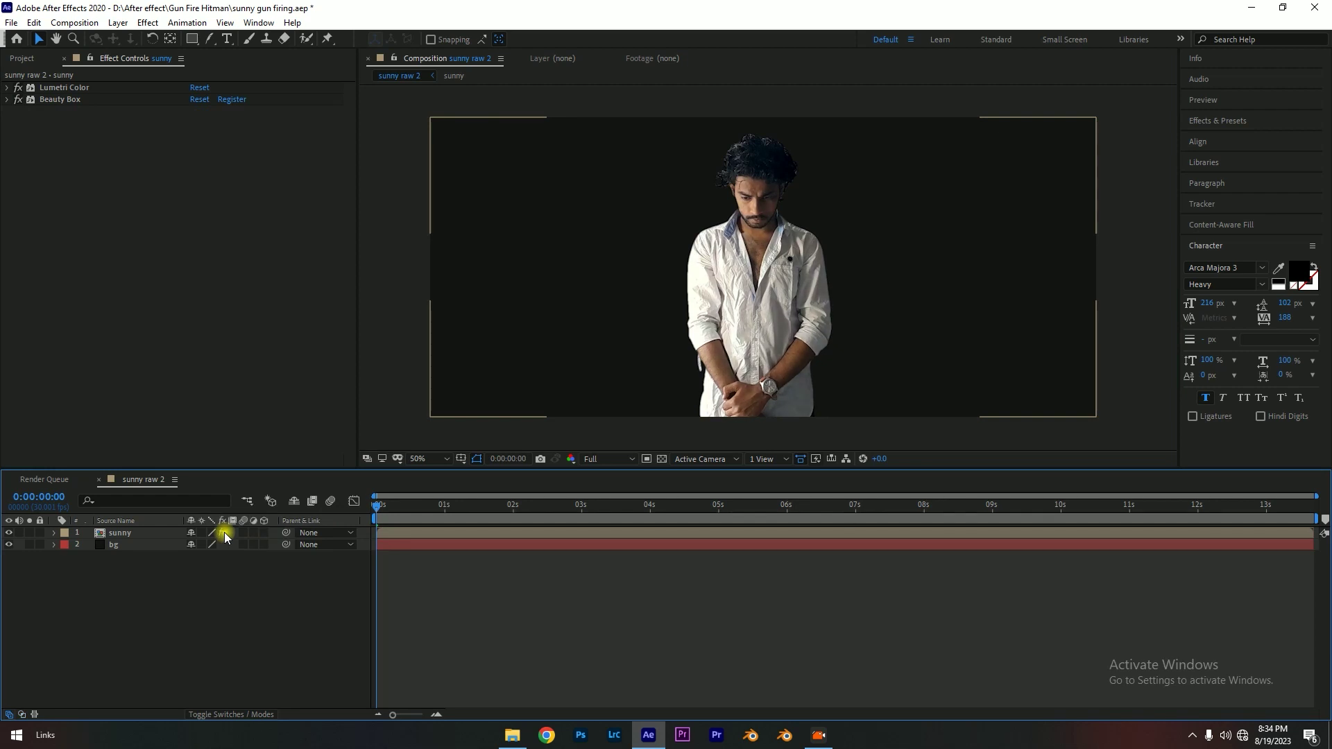
pyautogui.click(280, 622)
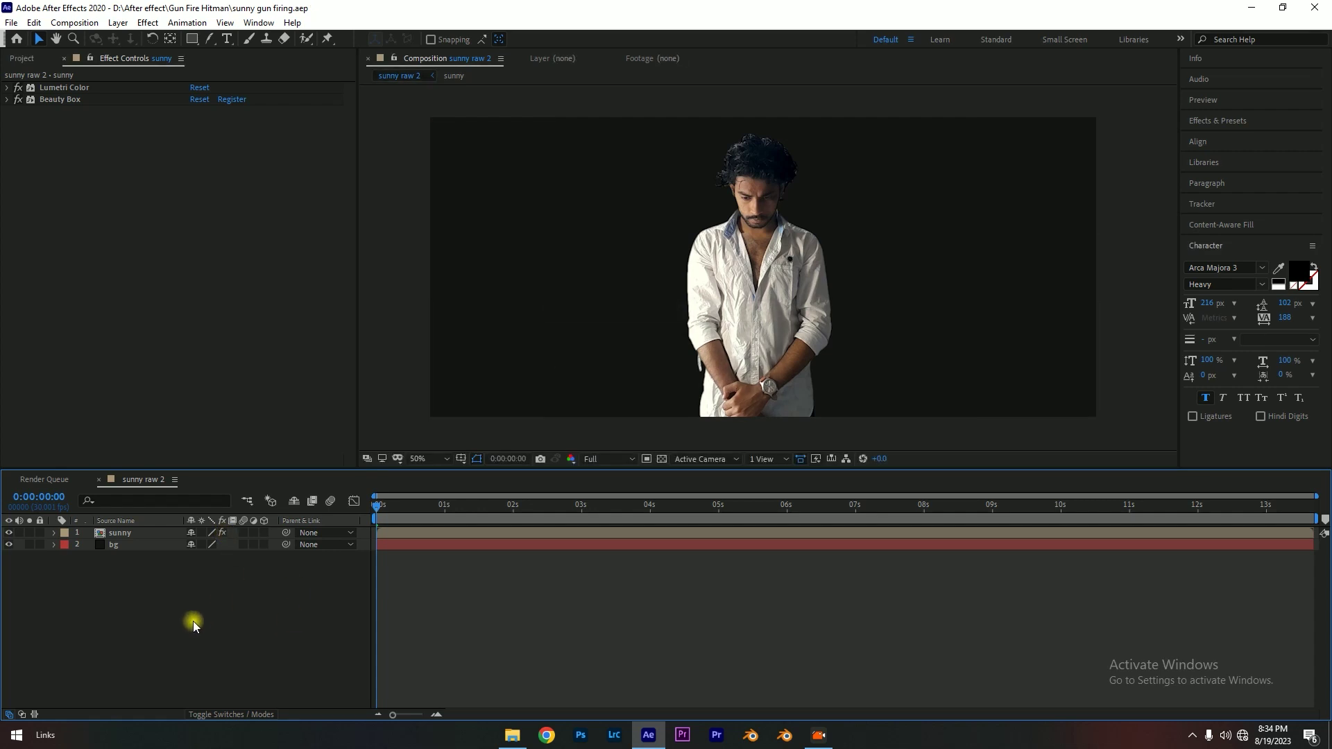
pyautogui.click(363, 544)
pyautogui.click(330, 585)
pyautogui.click(118, 22)
pyautogui.moveTo(210, 40)
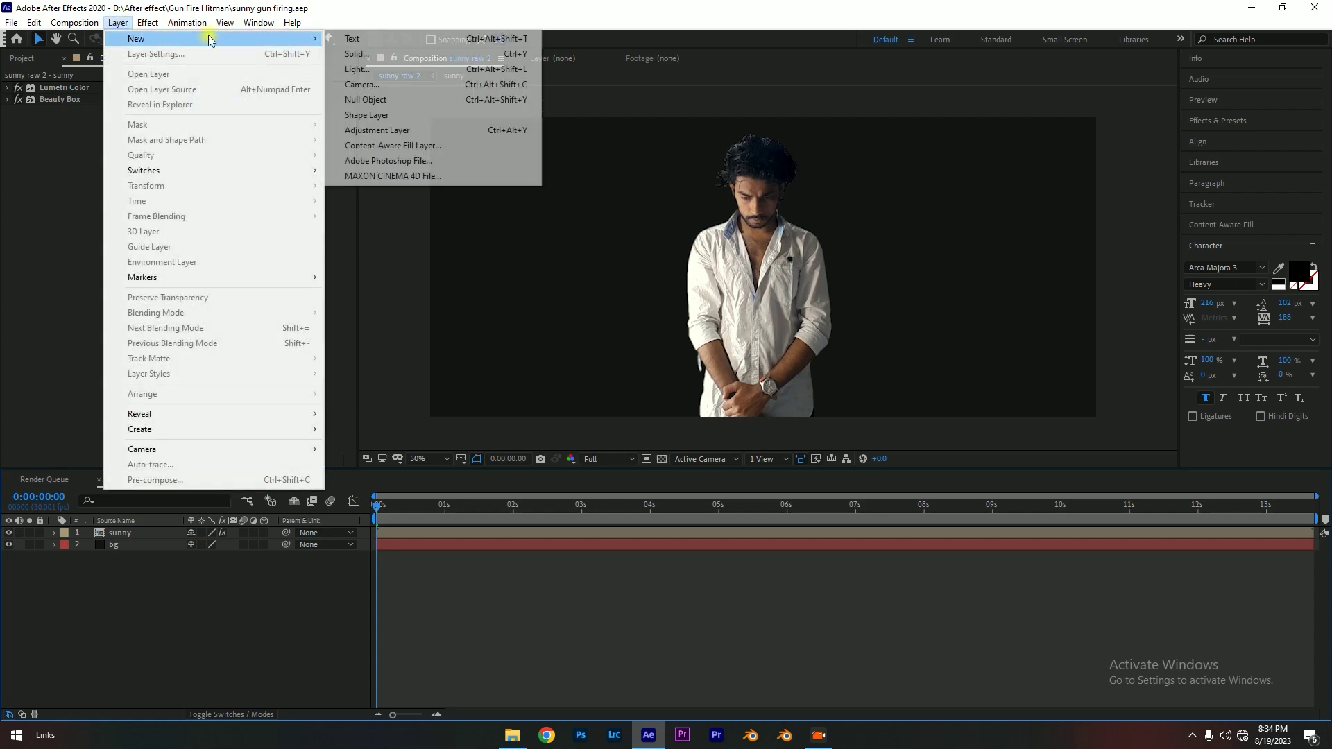
pyautogui.click(409, 130)
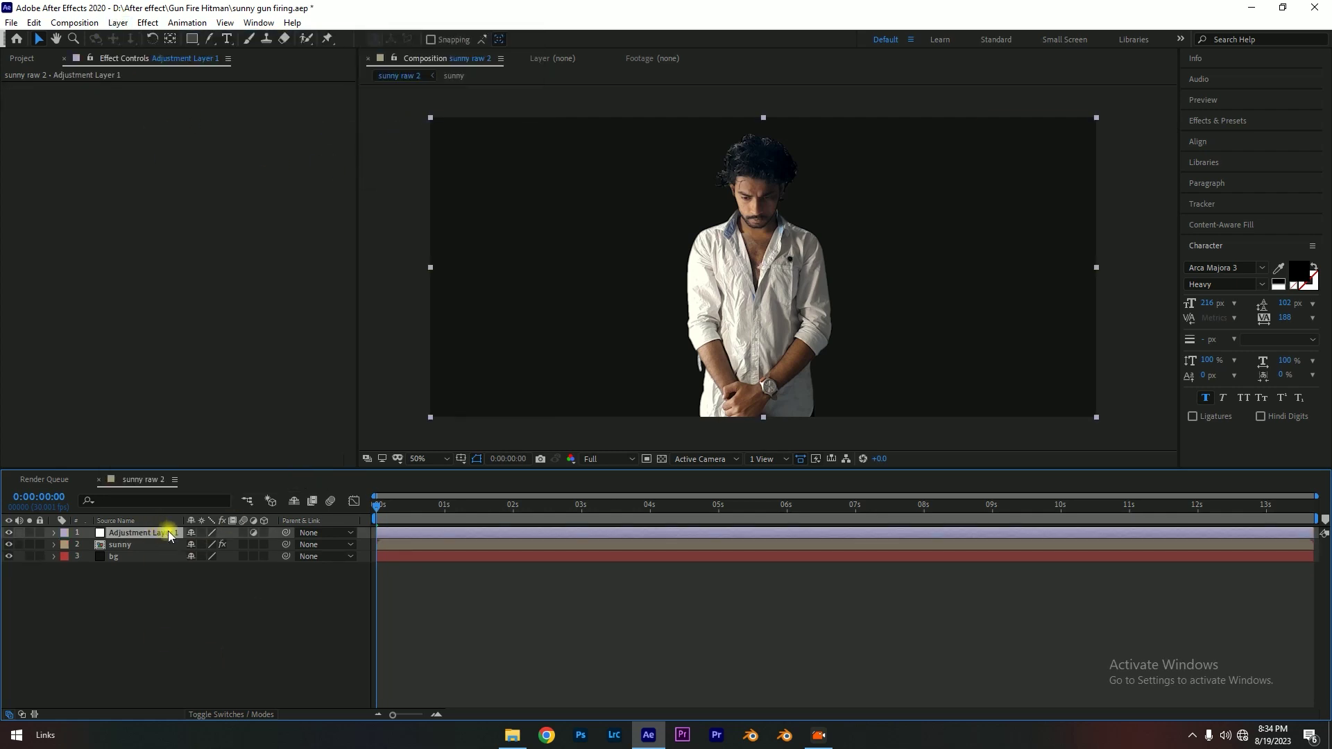
pyautogui.press('Return')
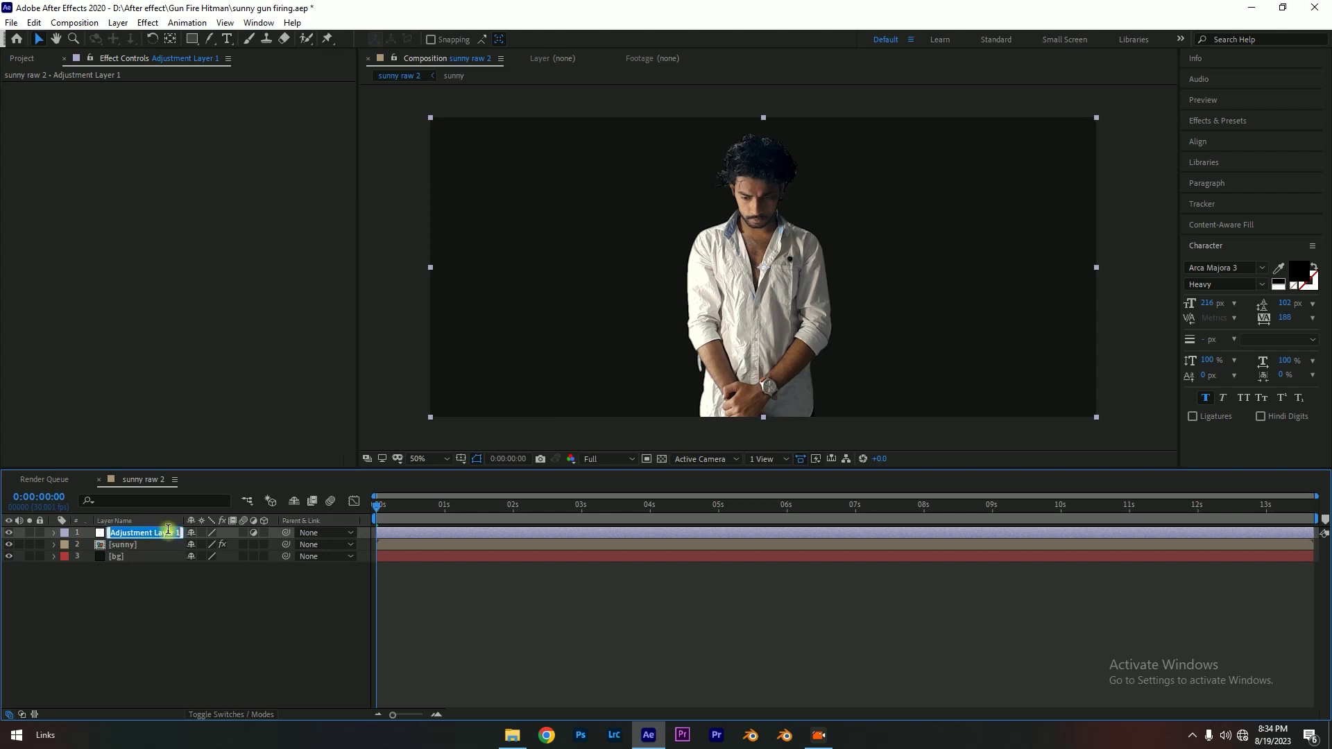
pyautogui.write('HDR')
pyautogui.write(' Passes')
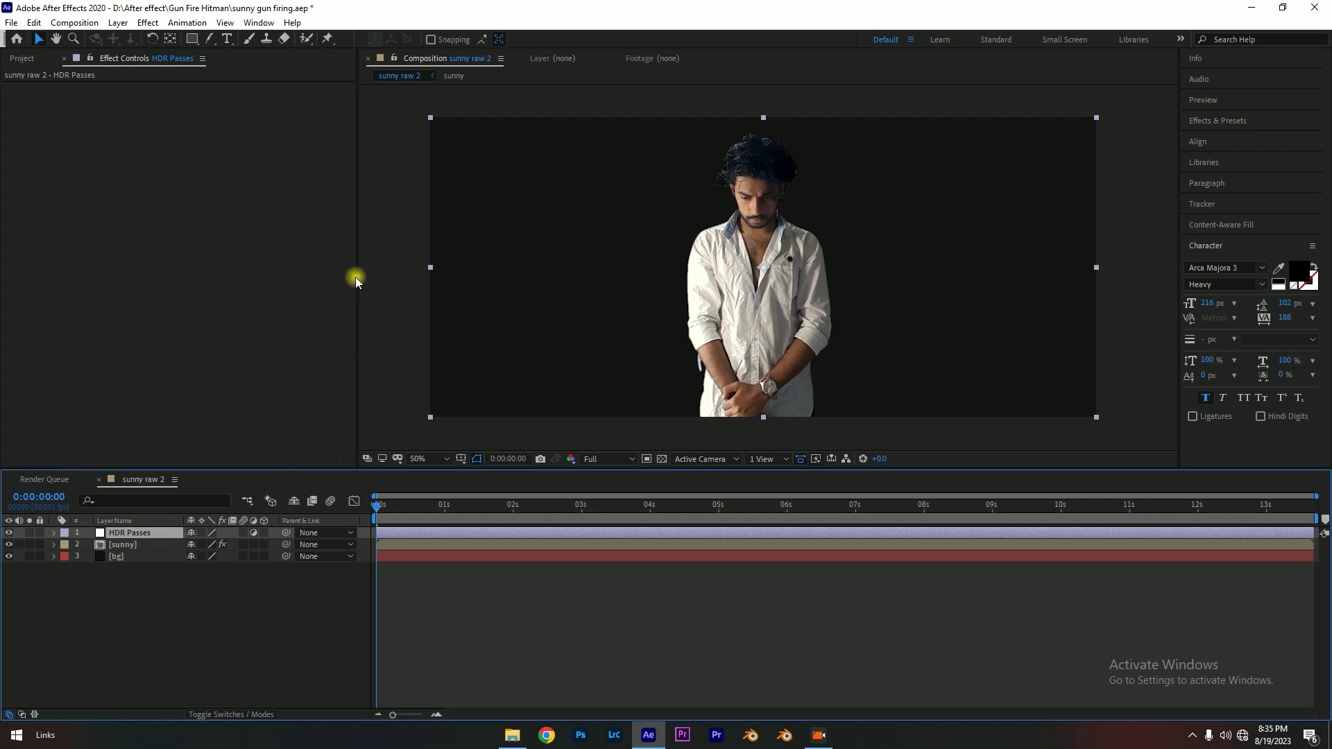
# - Set the HDR Passes layer's blend mode to Lighten
pyautogui.moveTo(357, 275); pyautogui.dragTo(369, 271)
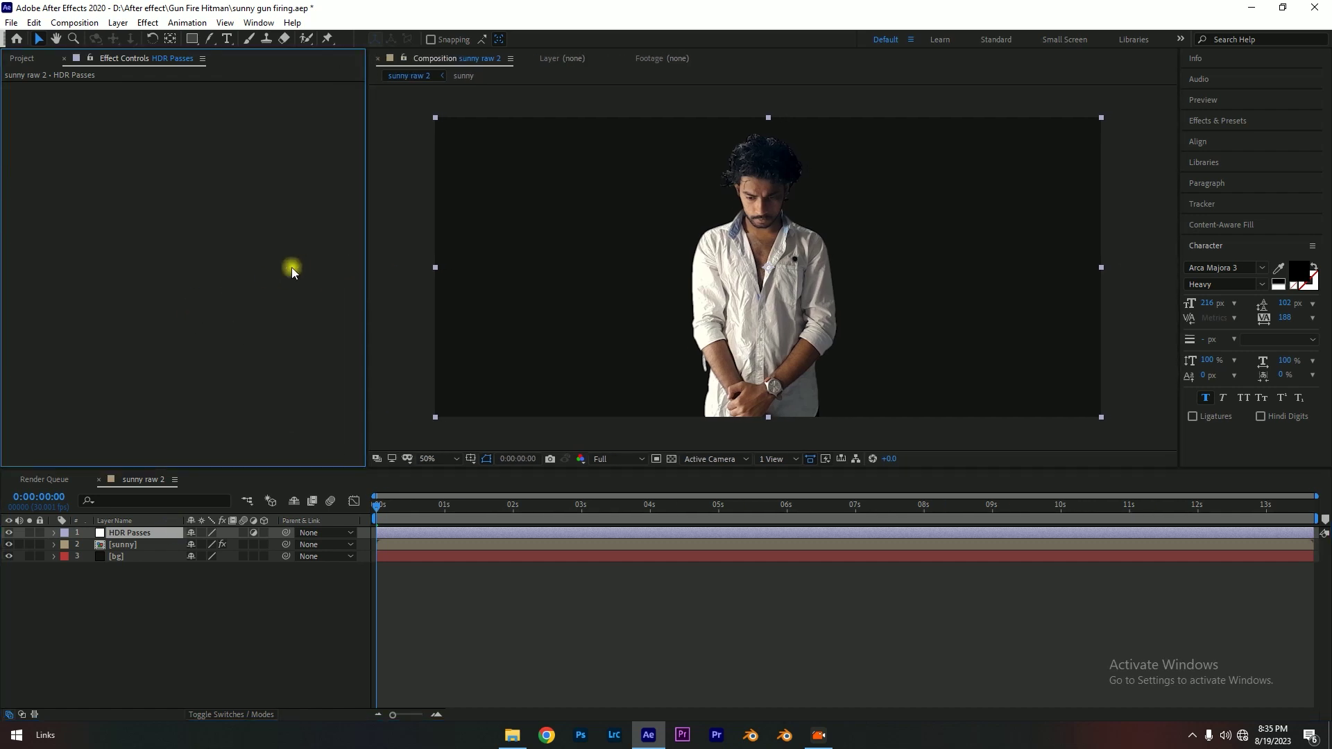
pyautogui.click(163, 638)
pyautogui.press('F4')
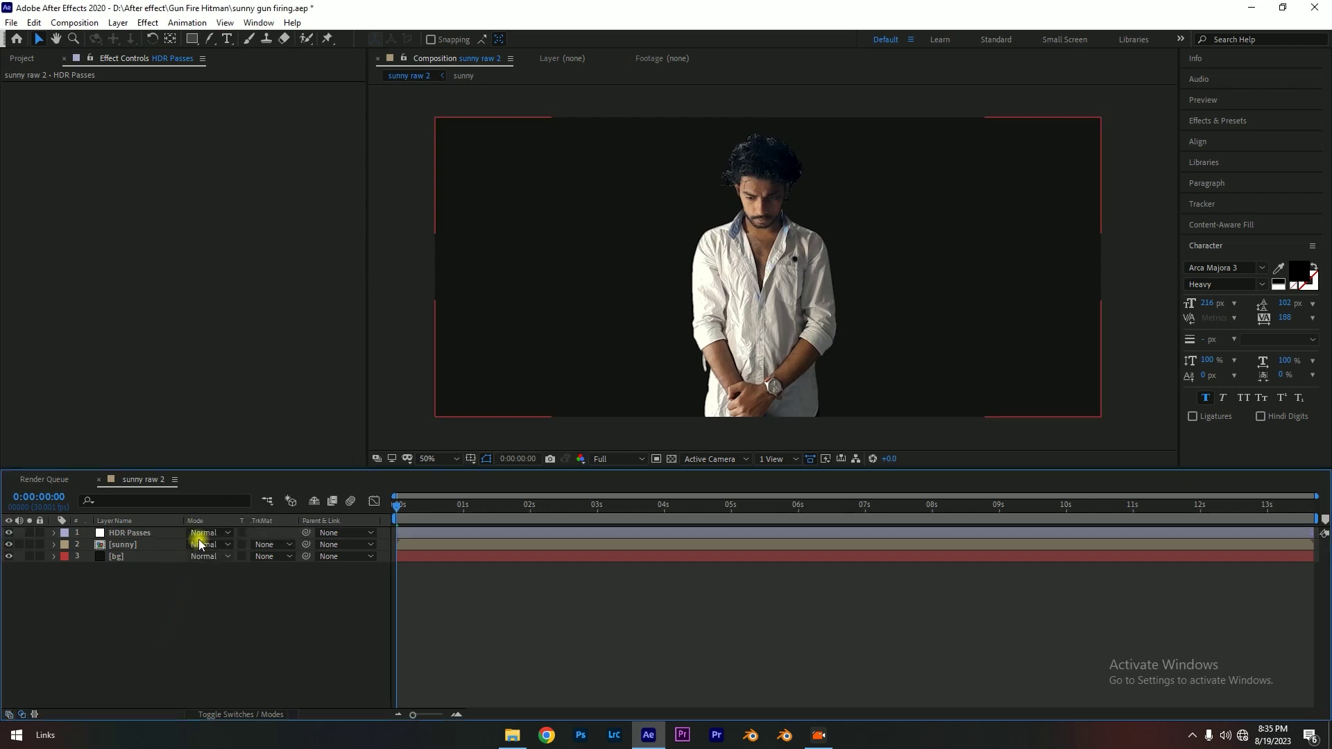
pyautogui.click(201, 534)
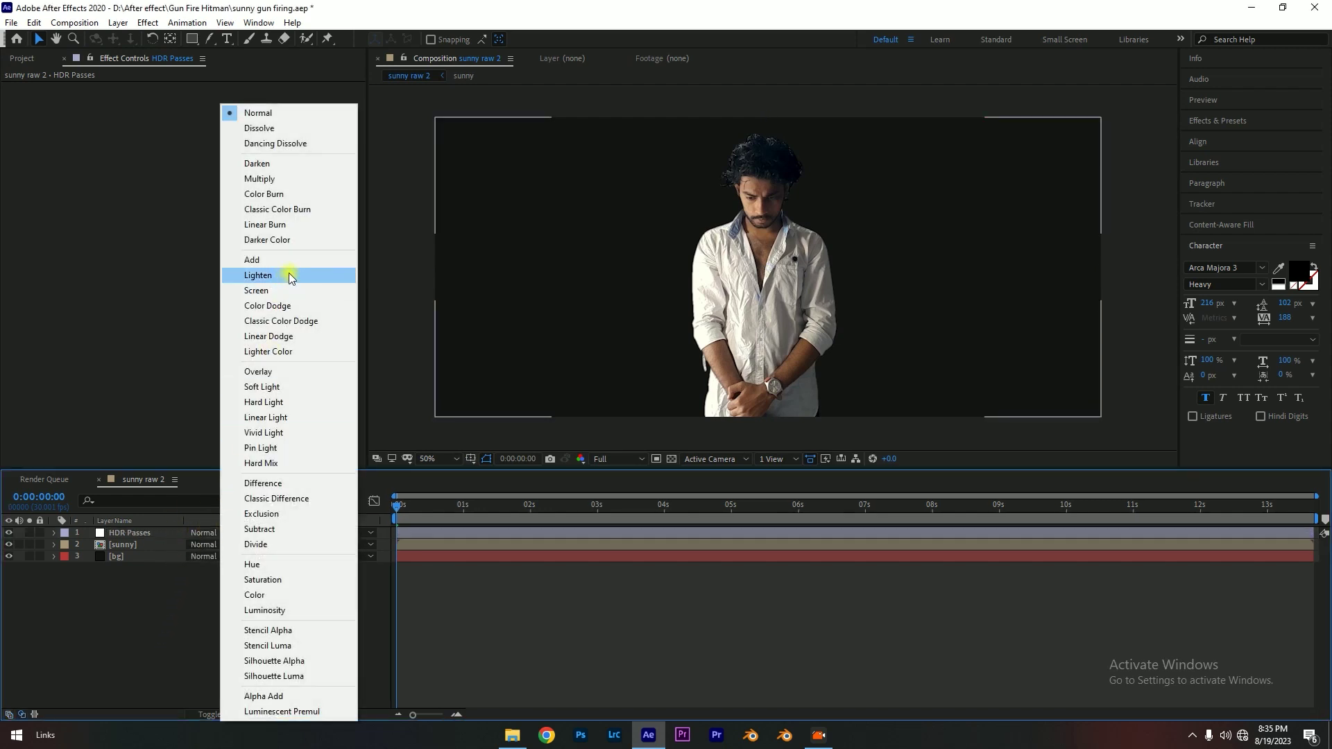
pyautogui.click(258, 276)
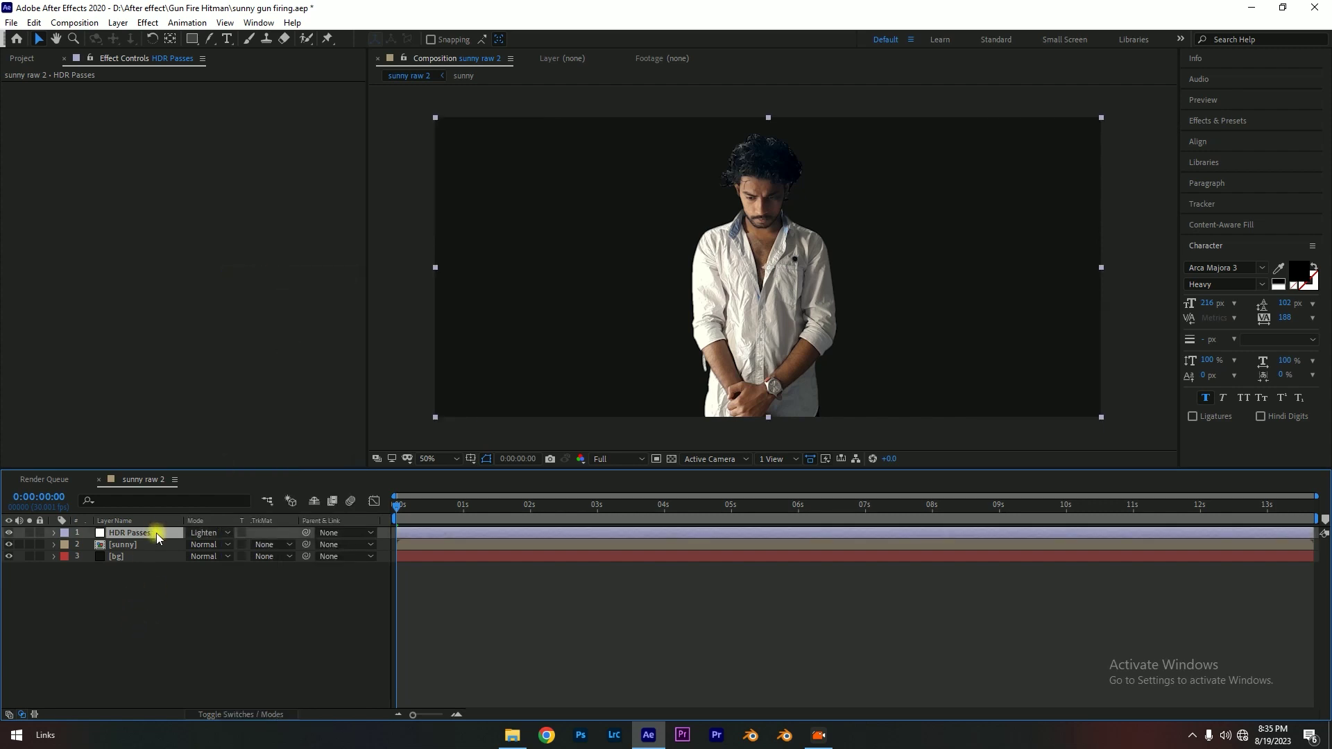
pyautogui.click(203, 533)
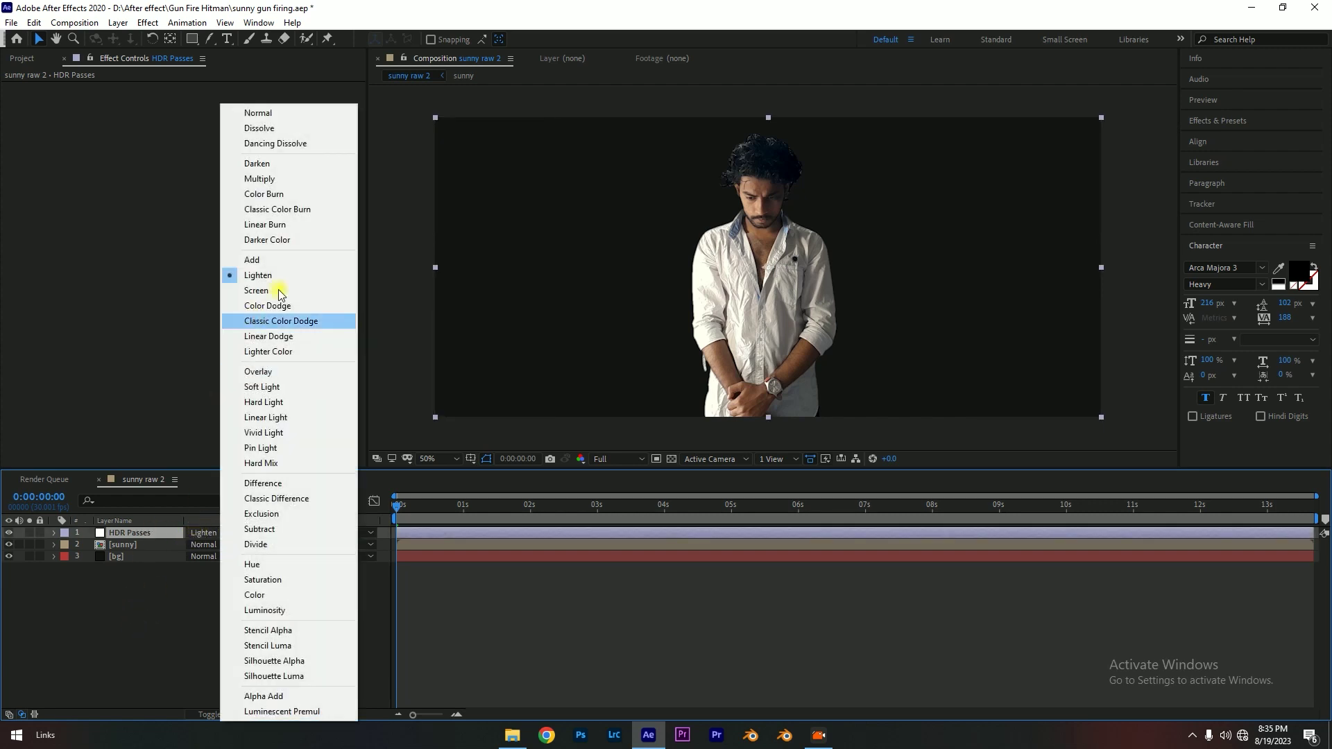
pyautogui.click(147, 294)
# - Apply Unsharp Mask to HDR Passes and compare by toggling the sunny layer
pyautogui.hotkey('ctrl', 'space')
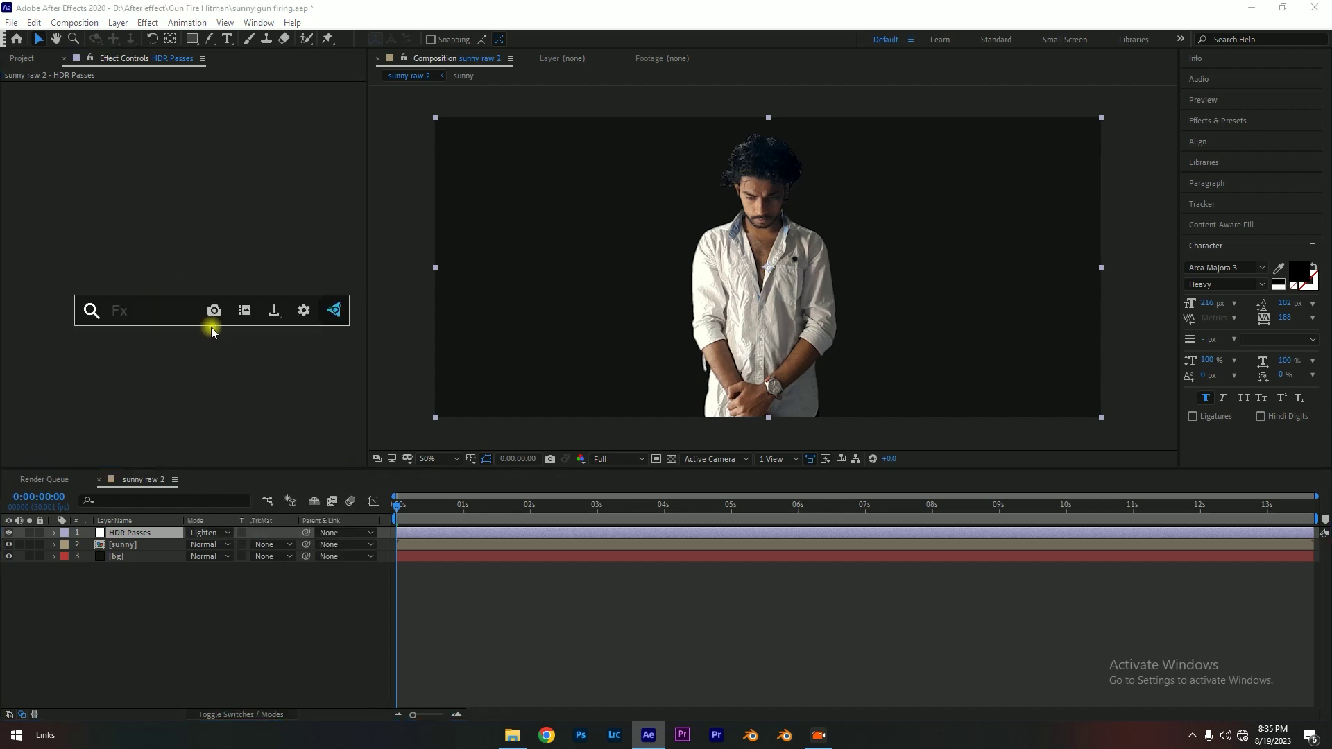
pyautogui.write('unsah')
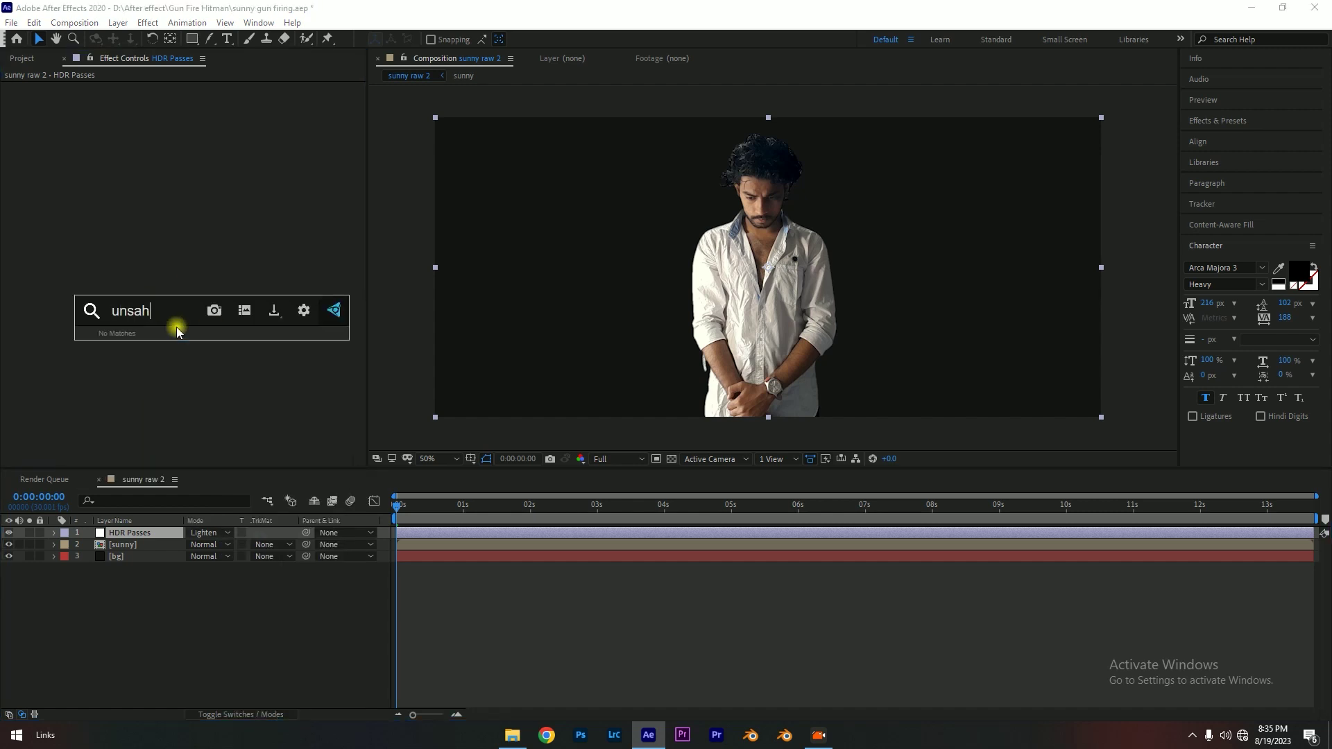
pyautogui.press('BackSpace')
pyautogui.press('BackSpace')
pyautogui.write('h')
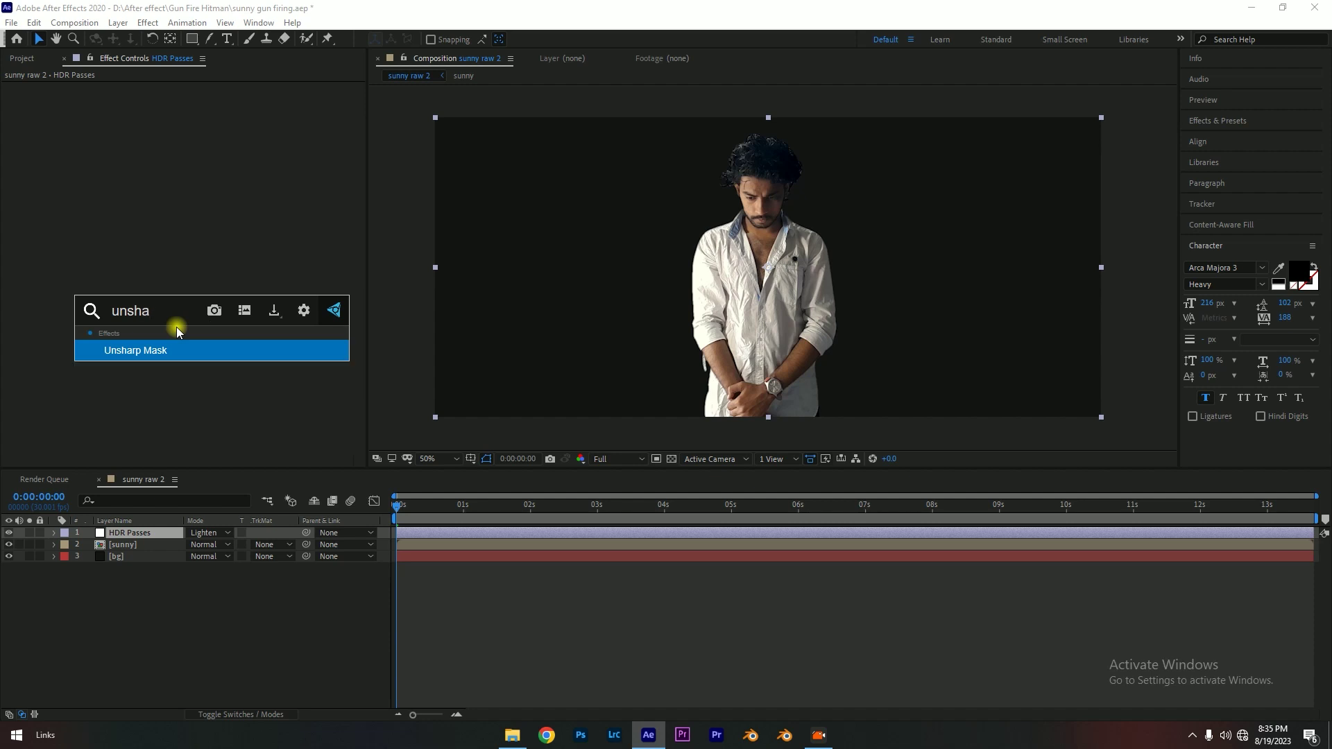
pyautogui.press('Return')
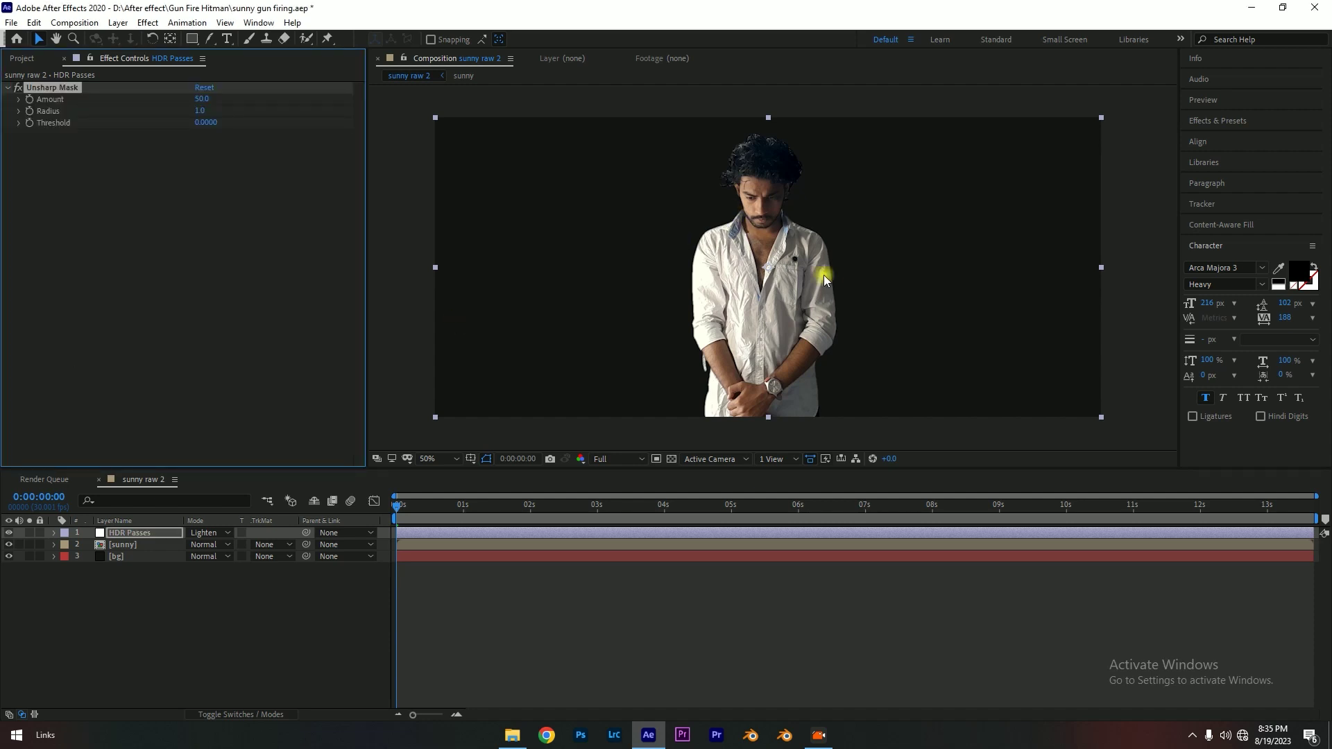
pyautogui.scroll(4, 797, 208)
pyautogui.scroll(-1, 722, 269)
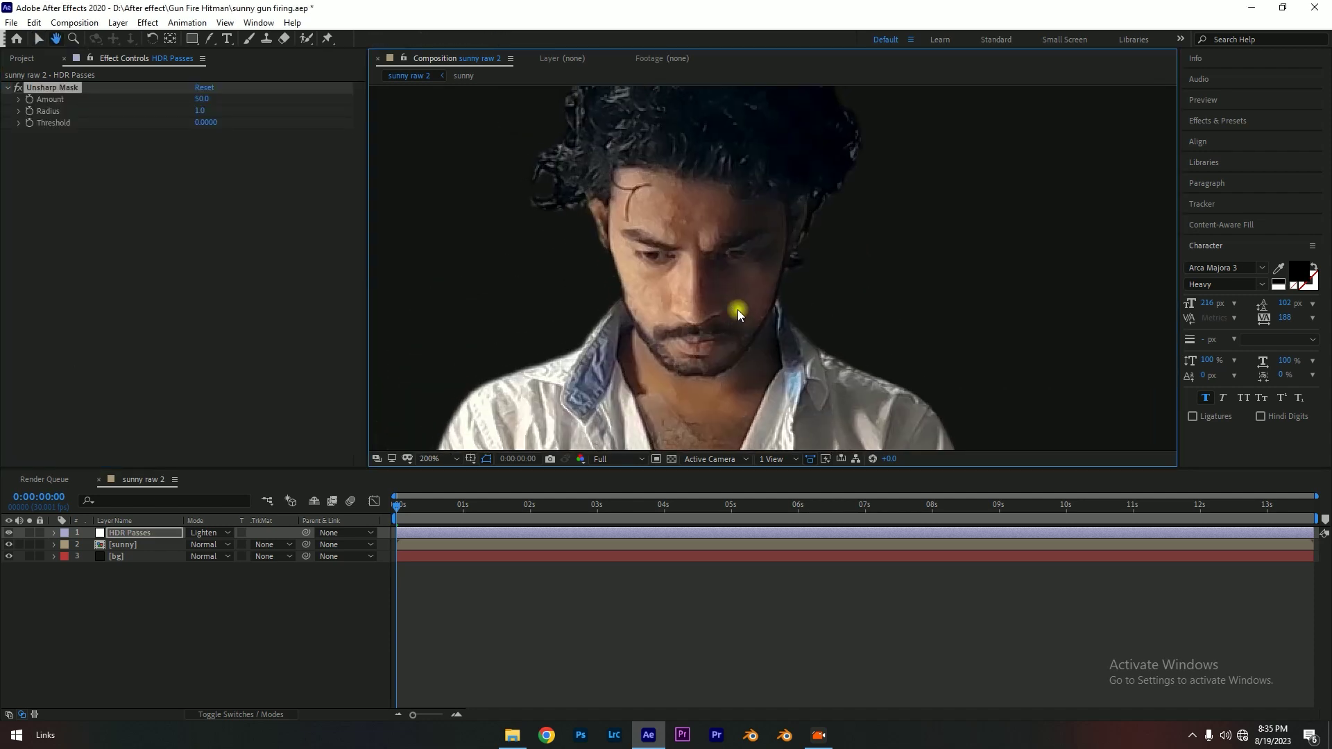
pyautogui.scroll(-1, 735, 306)
pyautogui.scroll(-1, 752, 298)
pyautogui.scroll(-1, 714, 263)
pyautogui.scroll(2, 723, 276)
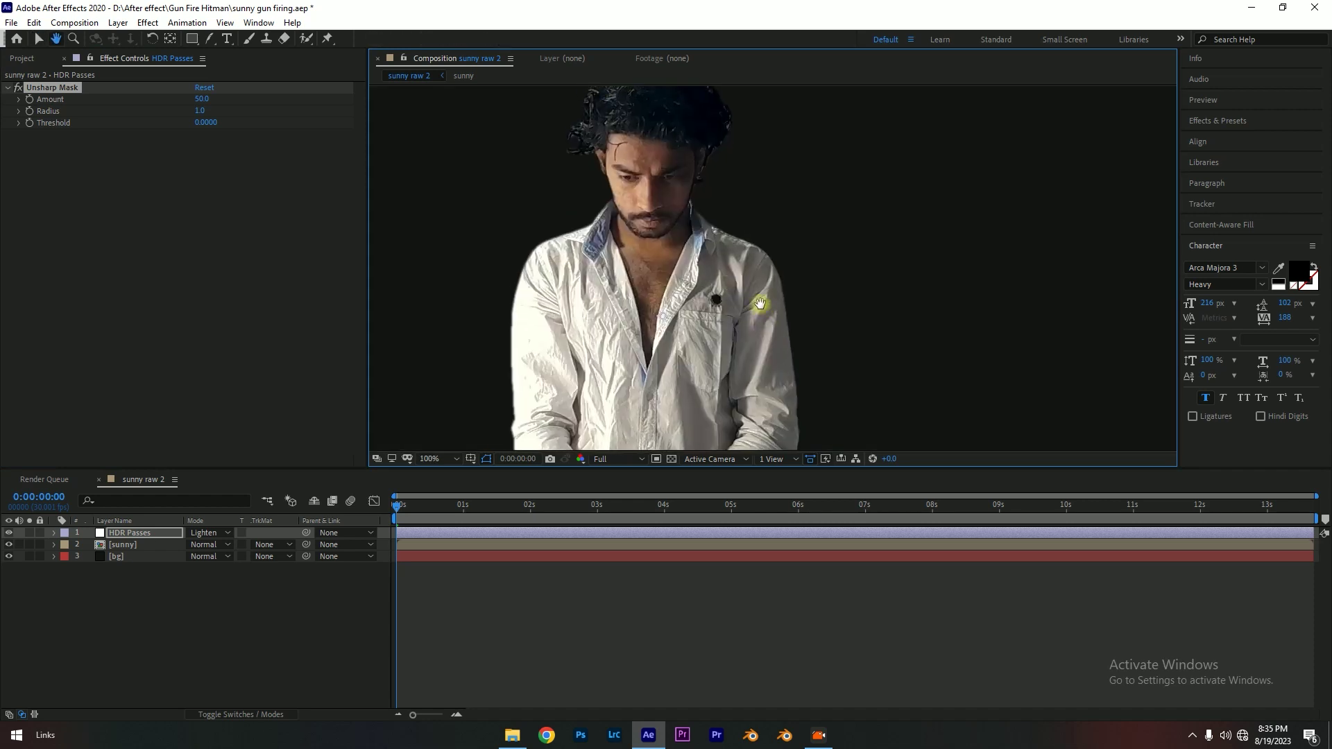
pyautogui.scroll(1, 729, 276)
pyautogui.scroll(1, 734, 276)
pyautogui.scroll(-3, 734, 276)
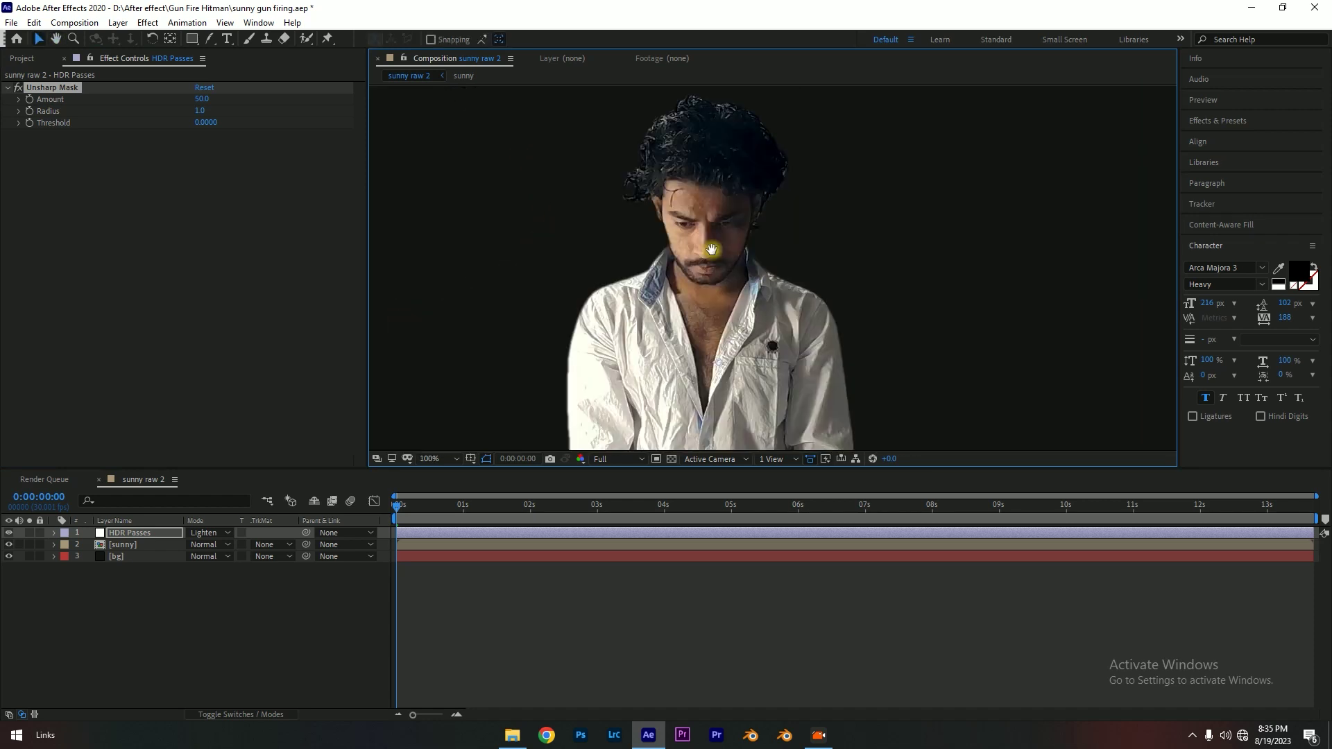
pyautogui.scroll(2, 711, 263)
pyautogui.scroll(1, 711, 263)
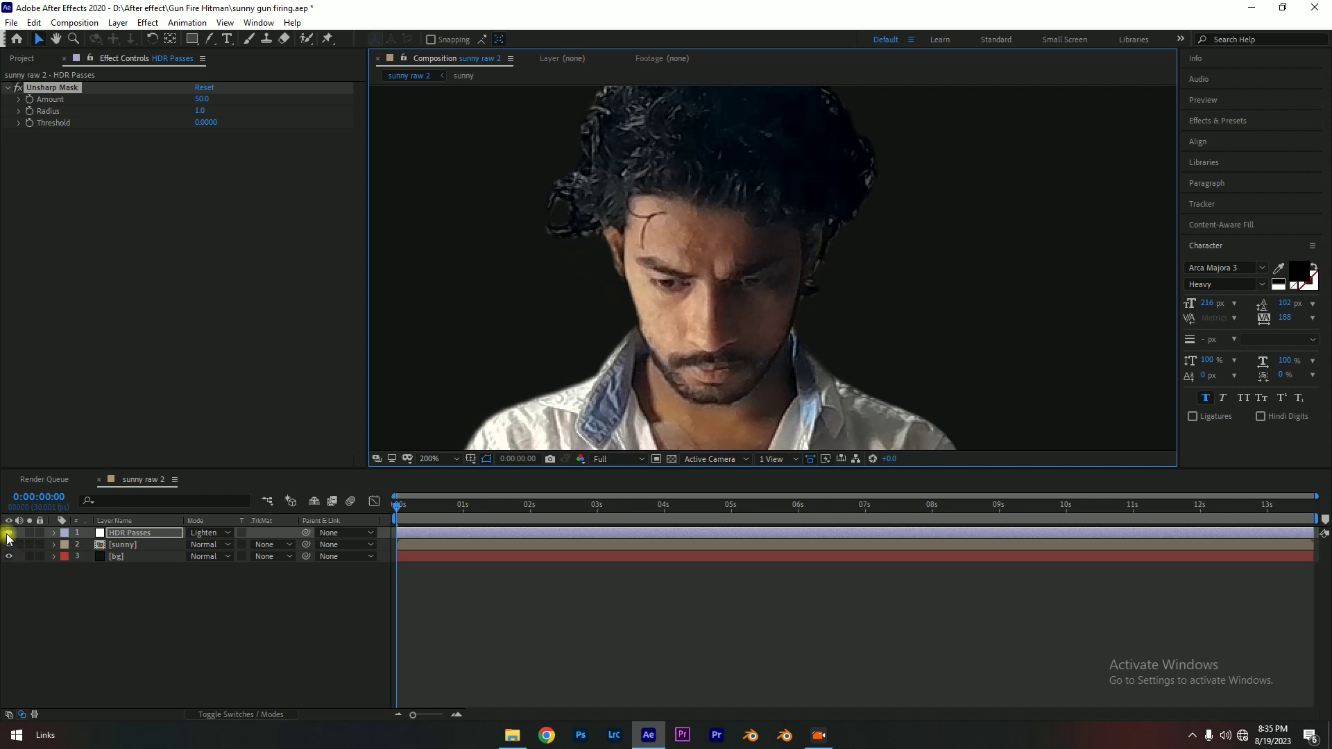
pyautogui.click(8, 544)
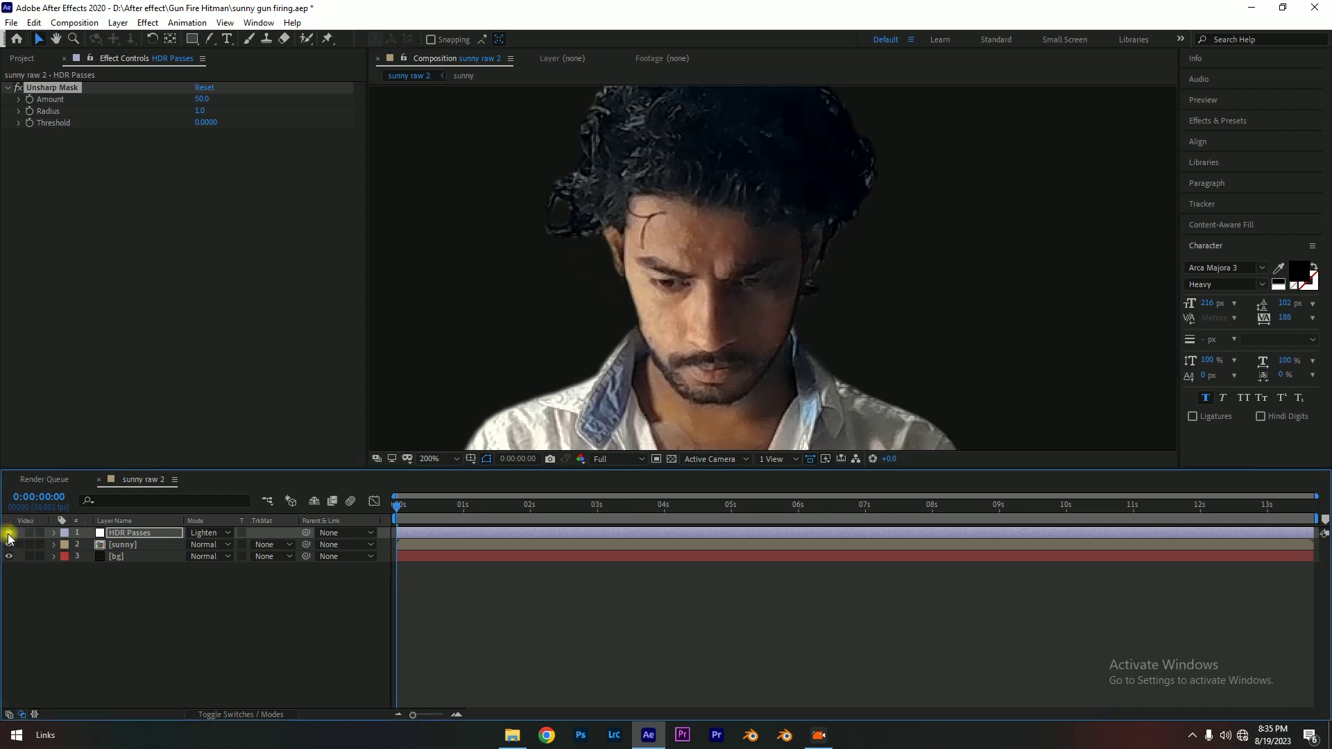
pyautogui.click(9, 544)
# - Raise the Unsharp Mask Amount, entering 100 and then 400
pyautogui.click(206, 96)
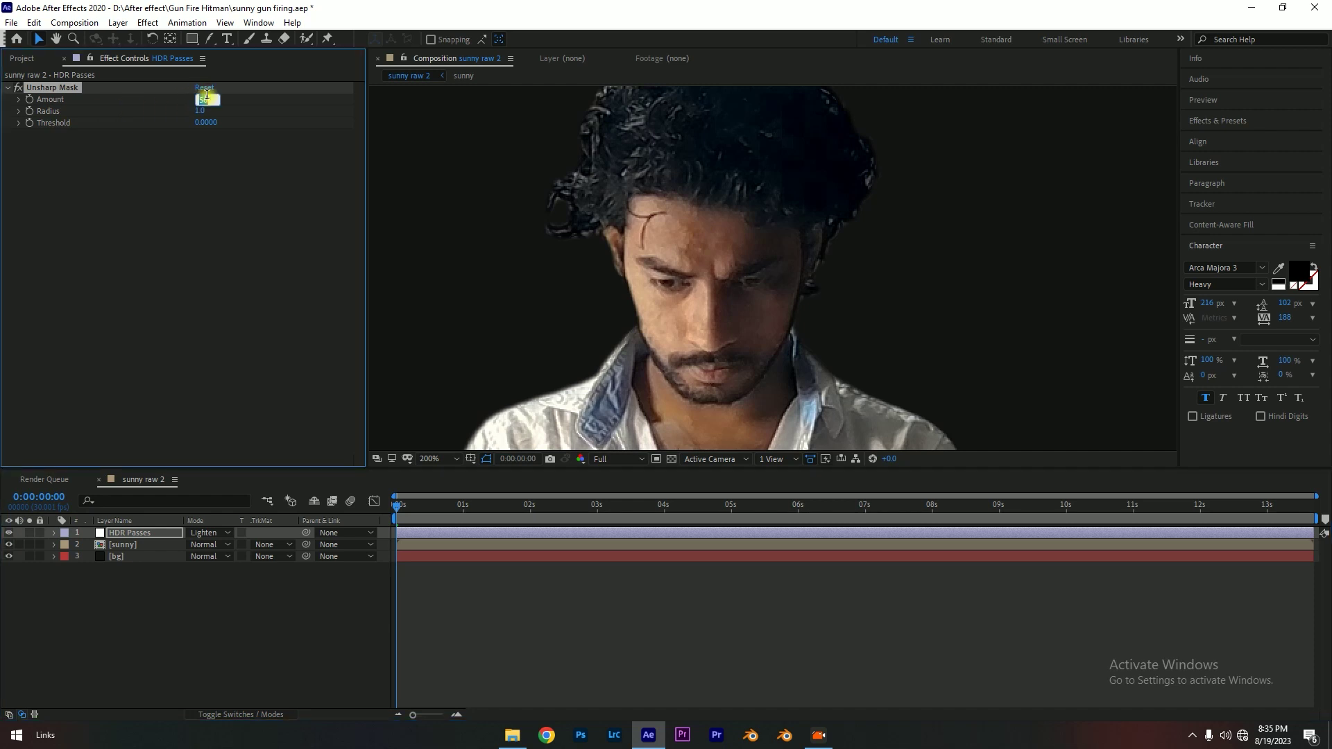
pyautogui.write('100')
pyautogui.press('Return')
pyautogui.press('Return')
pyautogui.click(200, 100)
pyautogui.write('400')
pyautogui.press('Return')
pyautogui.click(530, 319)
pyautogui.scroll(-2, 681, 336)
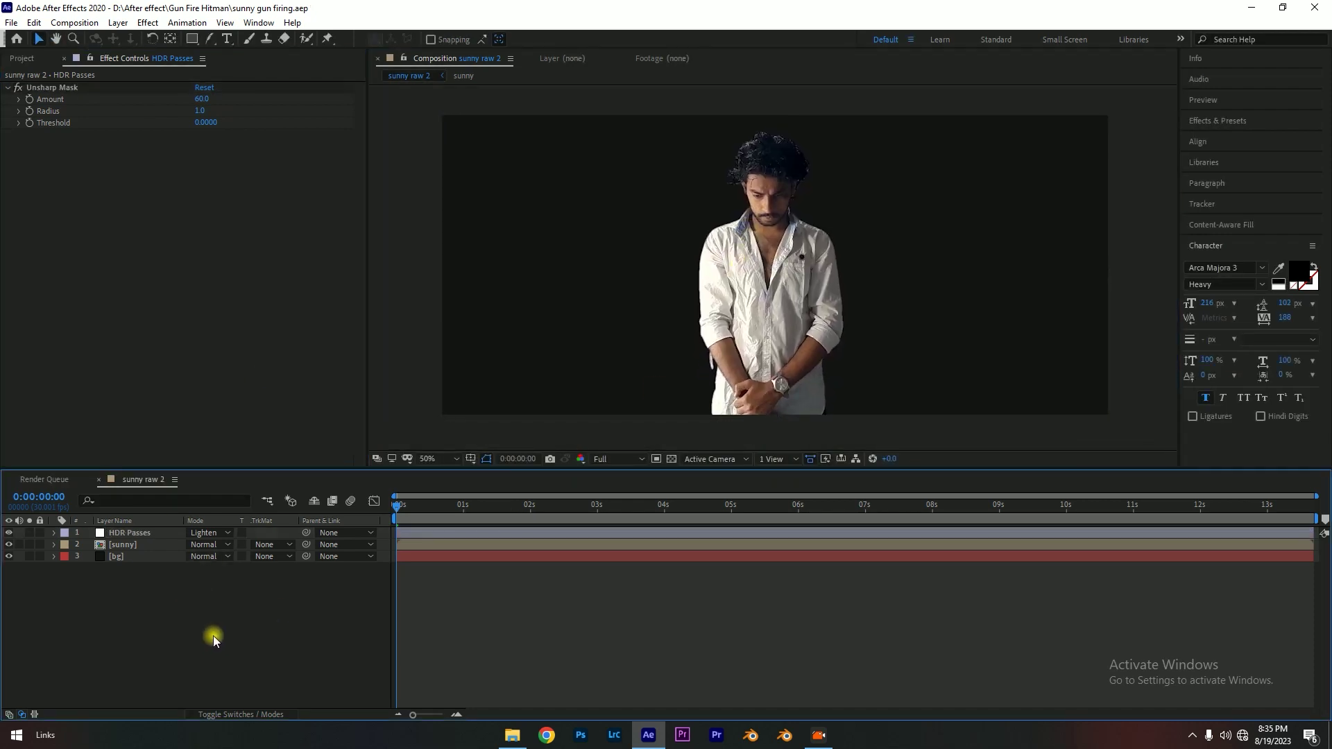
pyautogui.click(147, 23)
pyautogui.moveTo(113, 26)
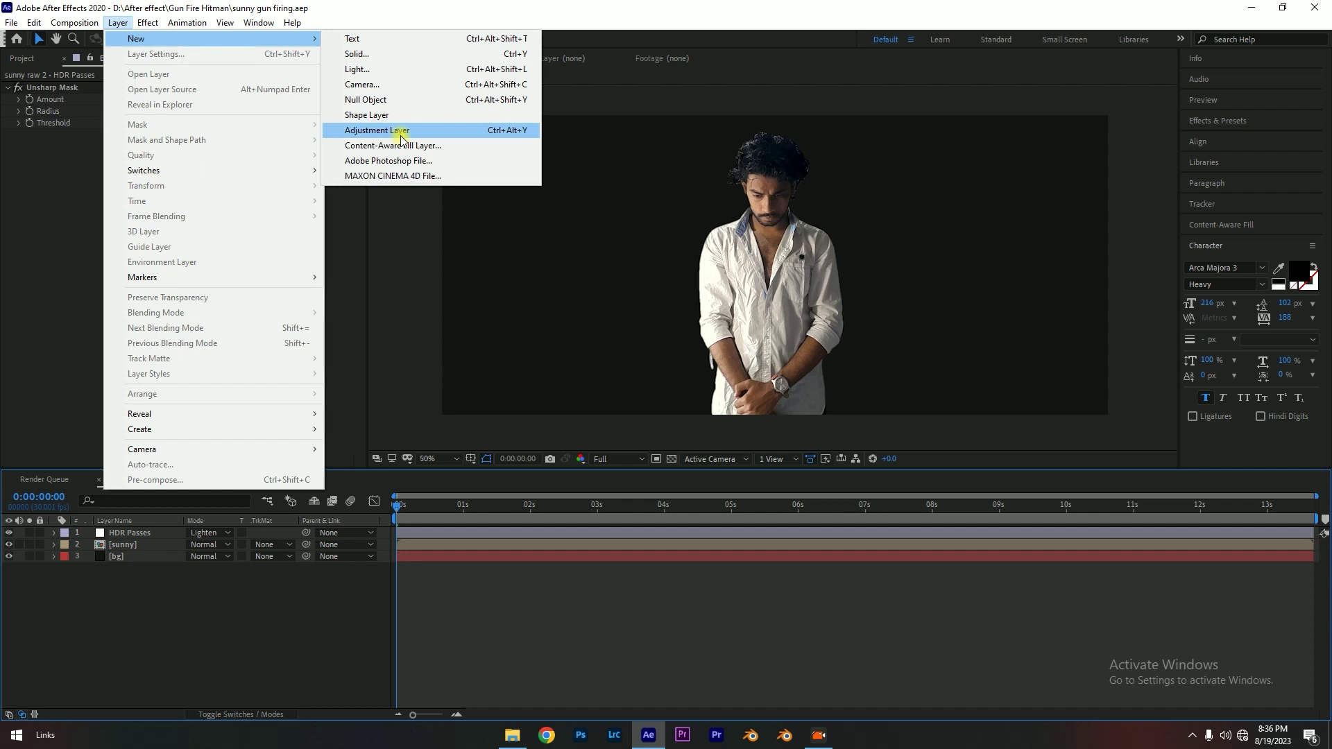
# - Add a new adjustment layer named cc at the top of the comp
pyautogui.click(402, 131)
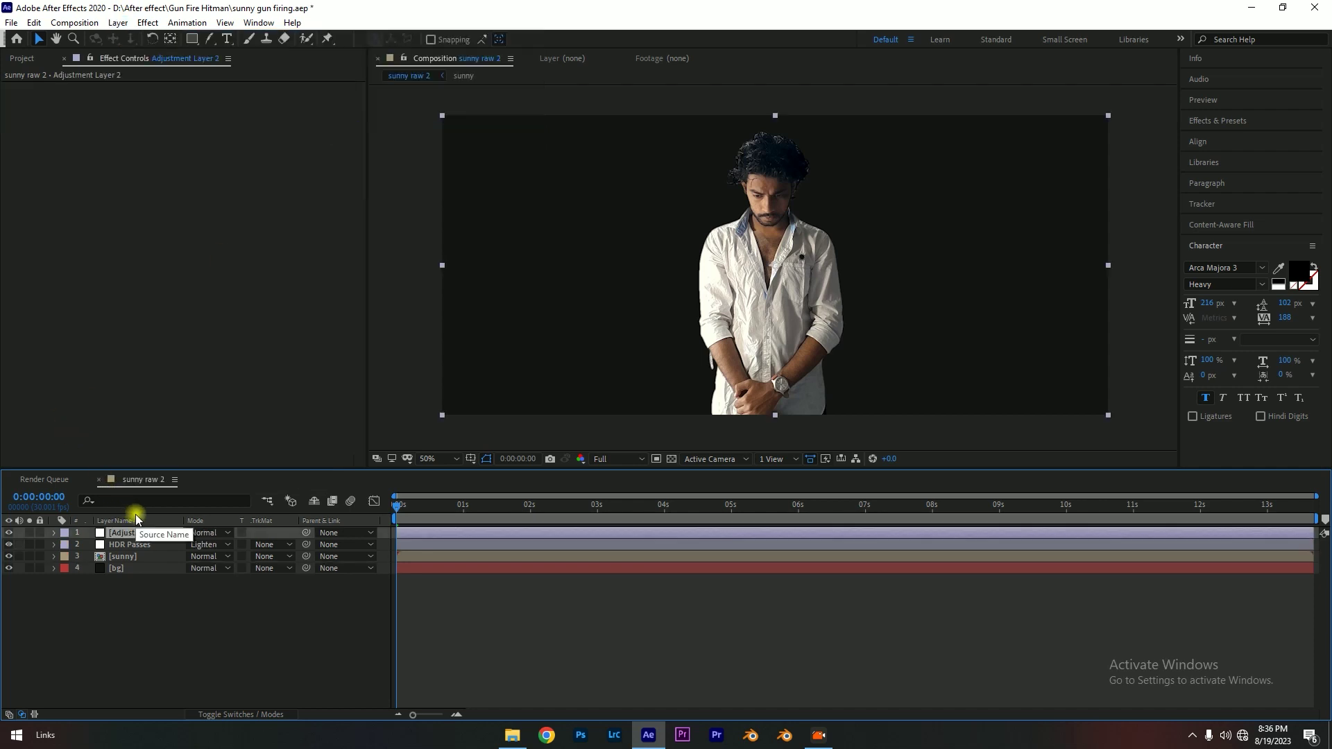
pyautogui.write('cc')
pyautogui.press('Return')
pyautogui.click(154, 697)
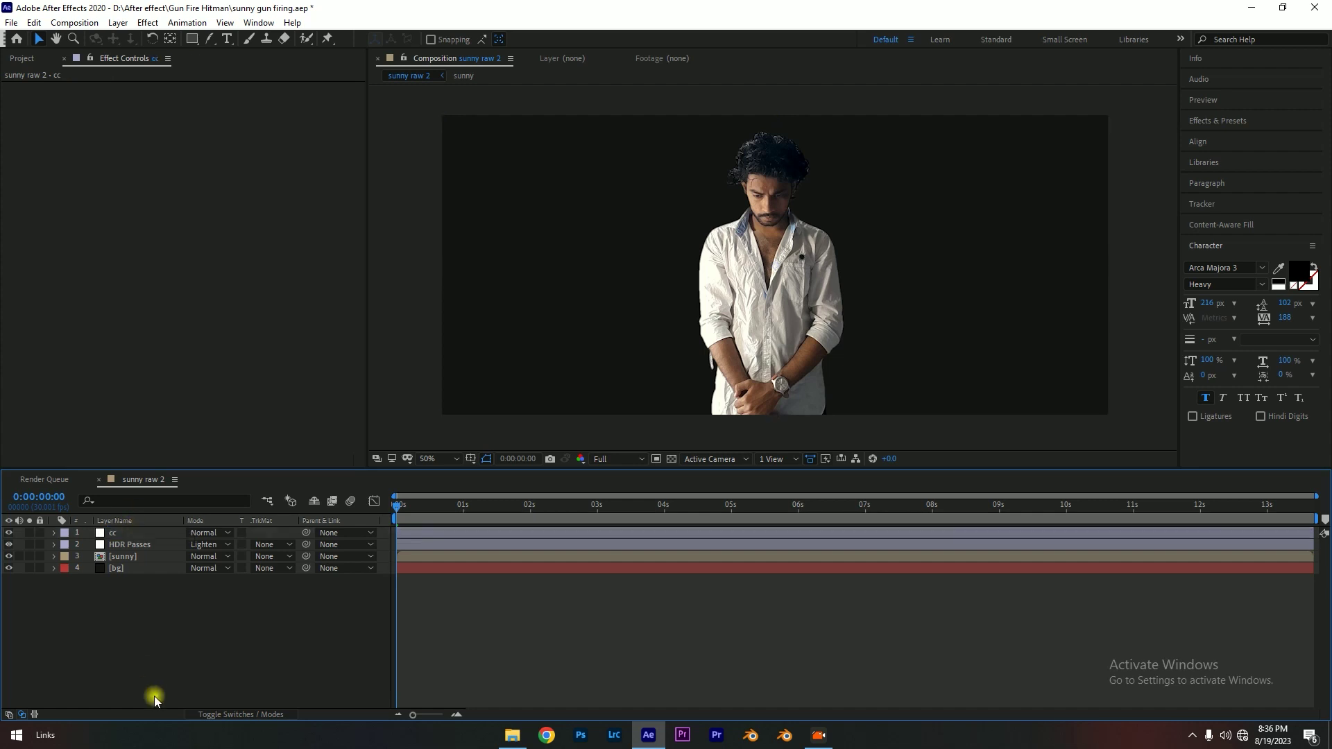
pyautogui.click(147, 534)
pyautogui.click(192, 394)
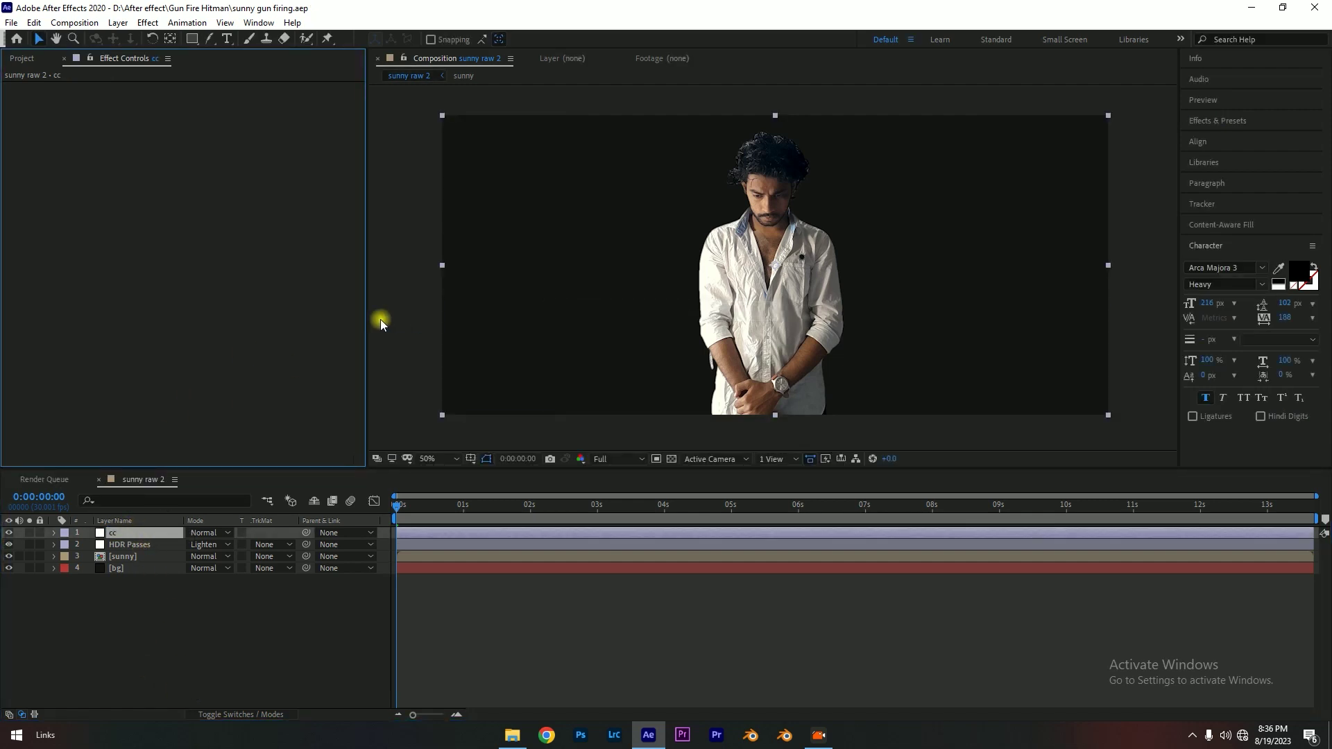
pyautogui.moveTo(368, 317); pyautogui.dragTo(327, 315)
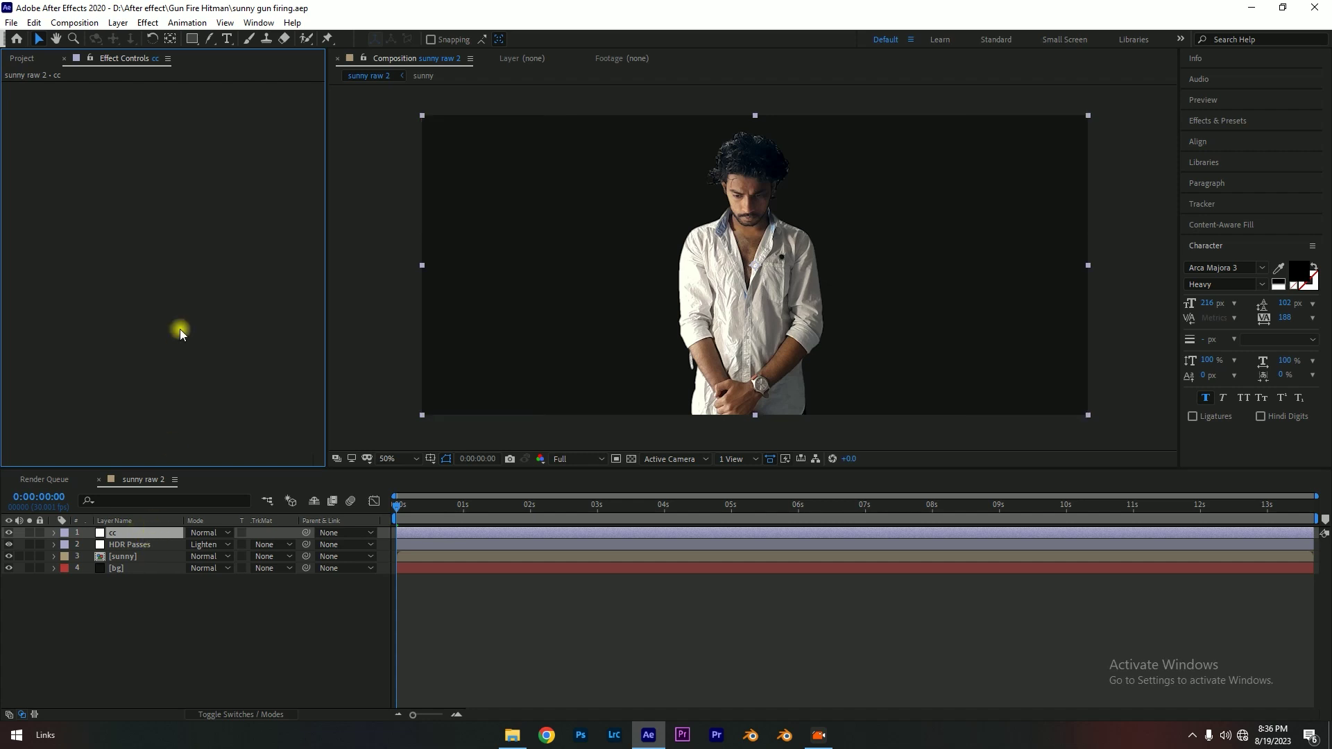
# - Apply Levels to cc, raise Input Black to deepen shadows, and compare on/off
pyautogui.hotkey('ctrl', 'space')
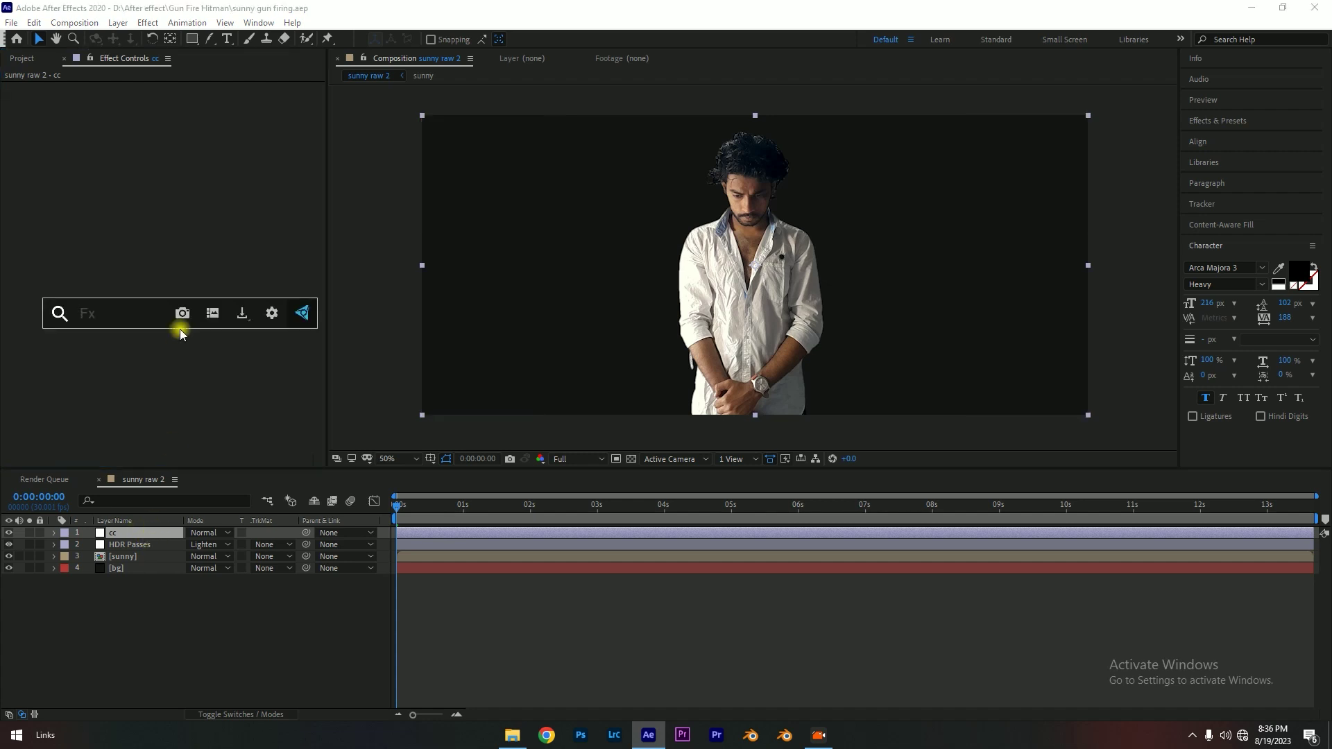
pyautogui.write('leve')
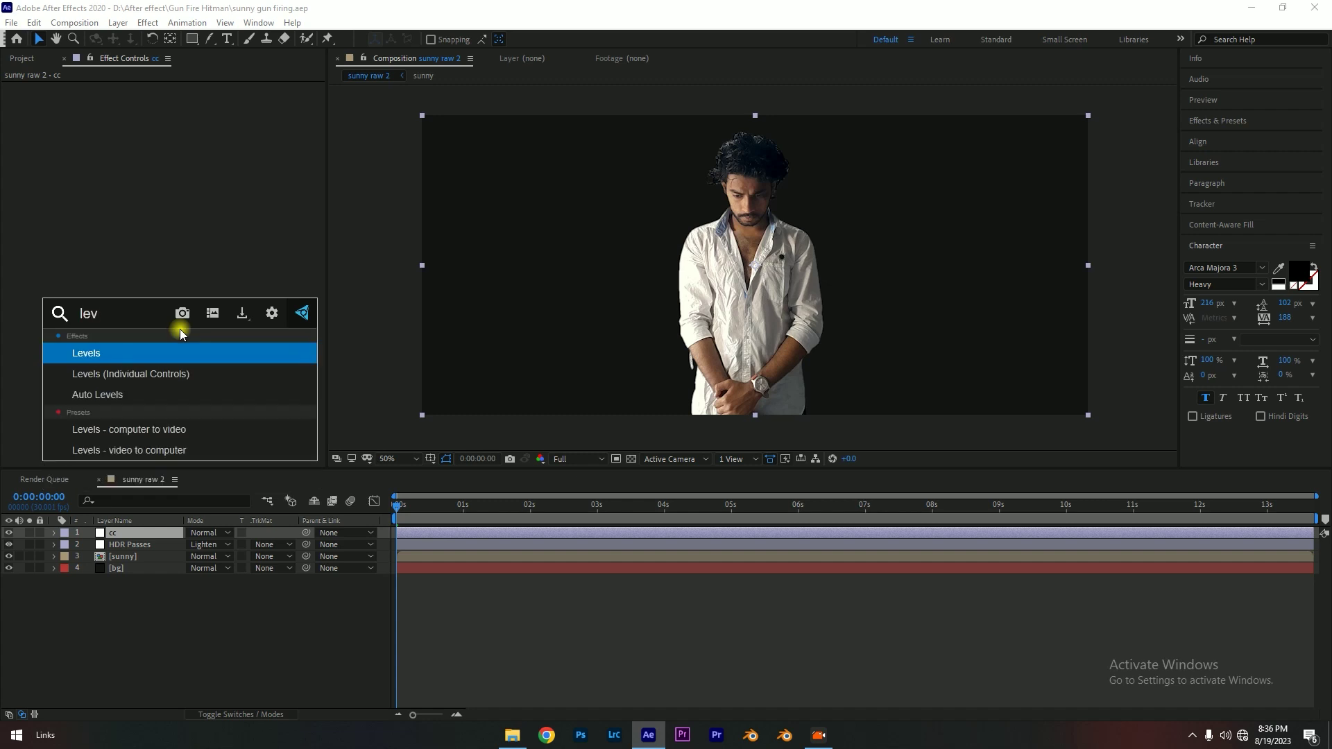
pyautogui.press('Return')
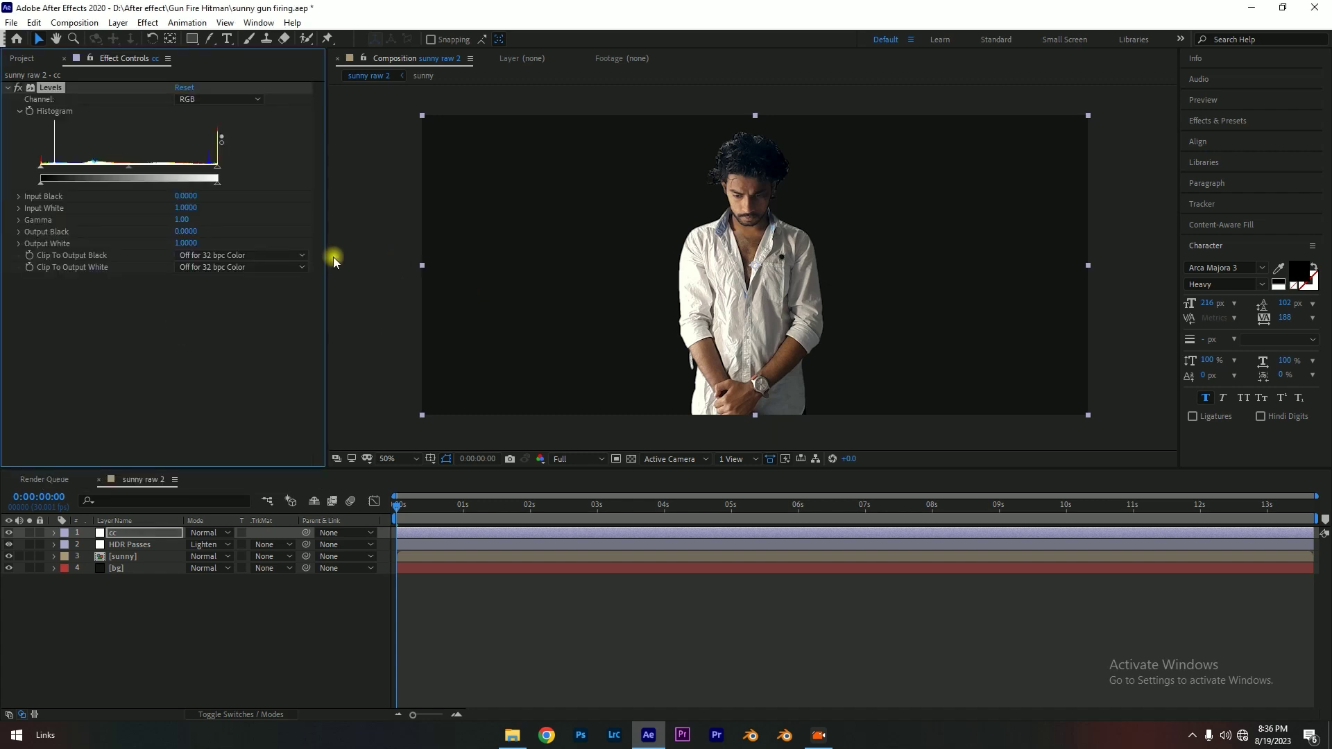
pyautogui.moveTo(333, 259); pyautogui.dragTo(338, 259)
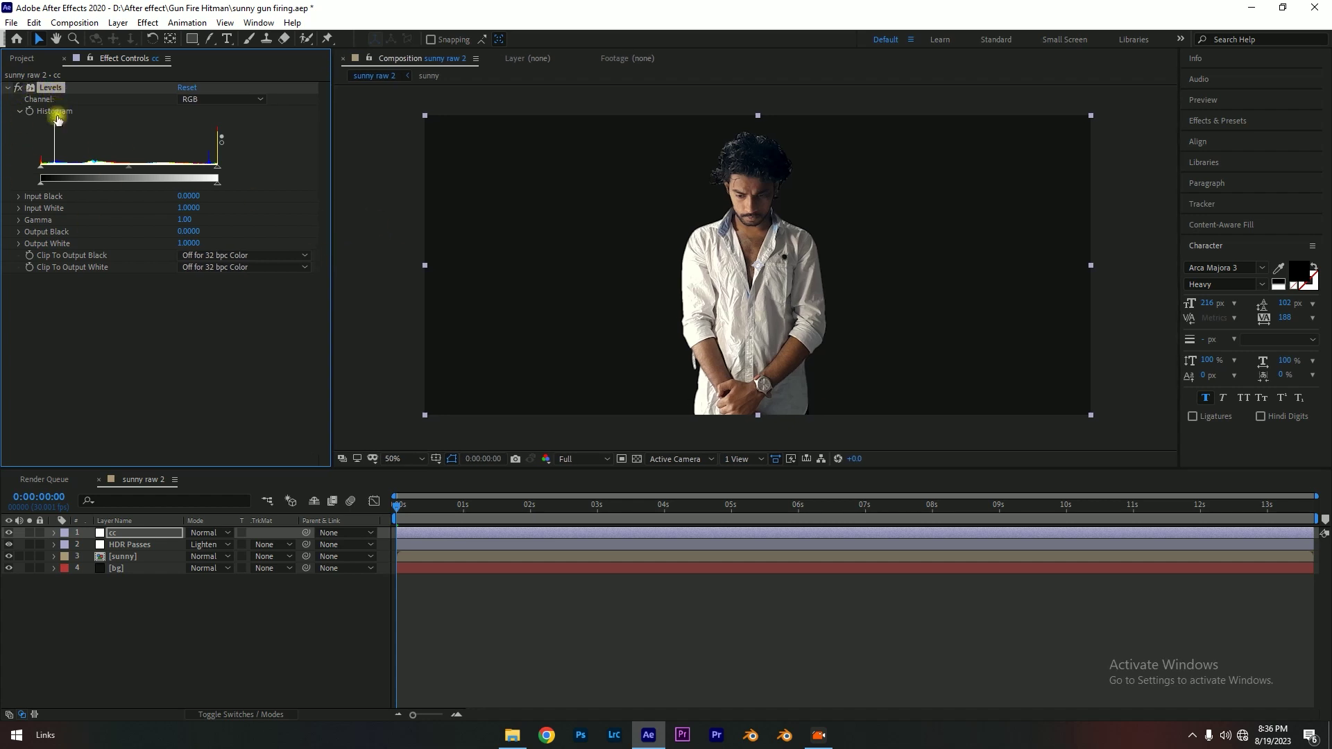
pyautogui.click(31, 171)
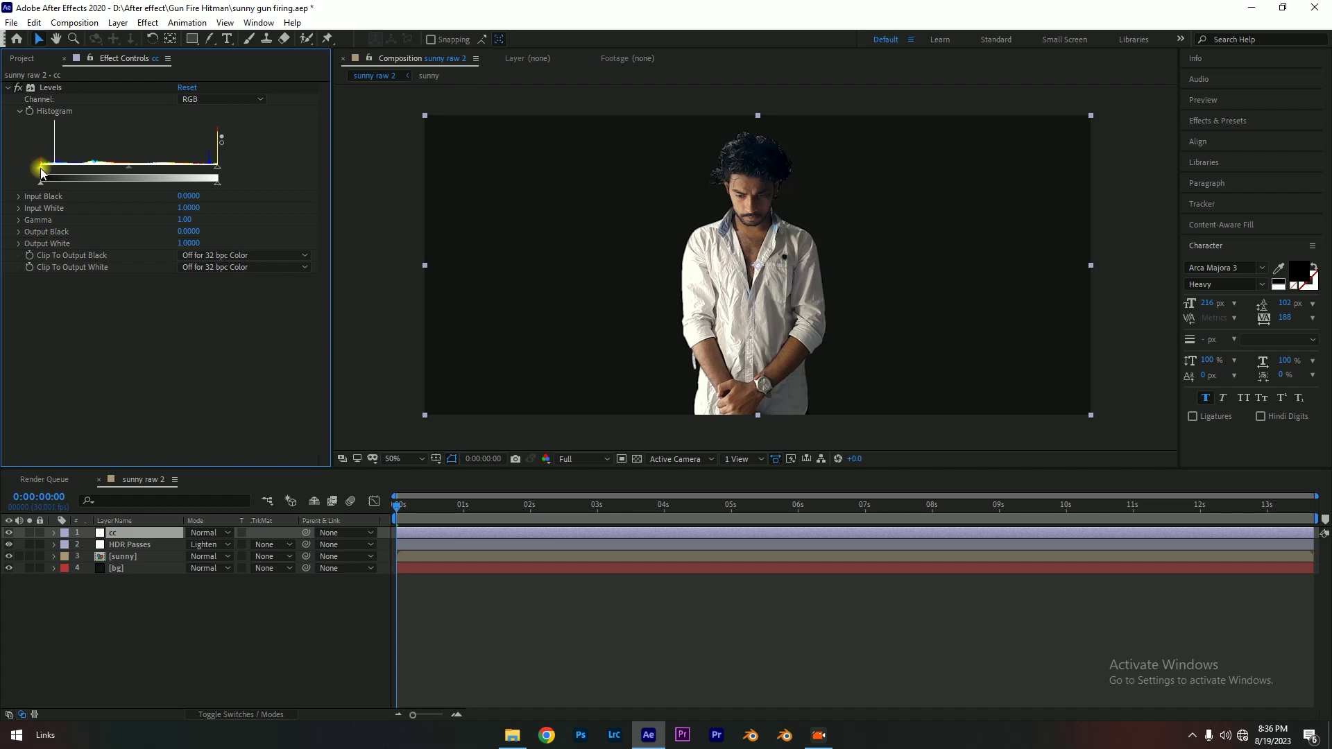
pyautogui.moveTo(41, 172); pyautogui.dragTo(54, 173)
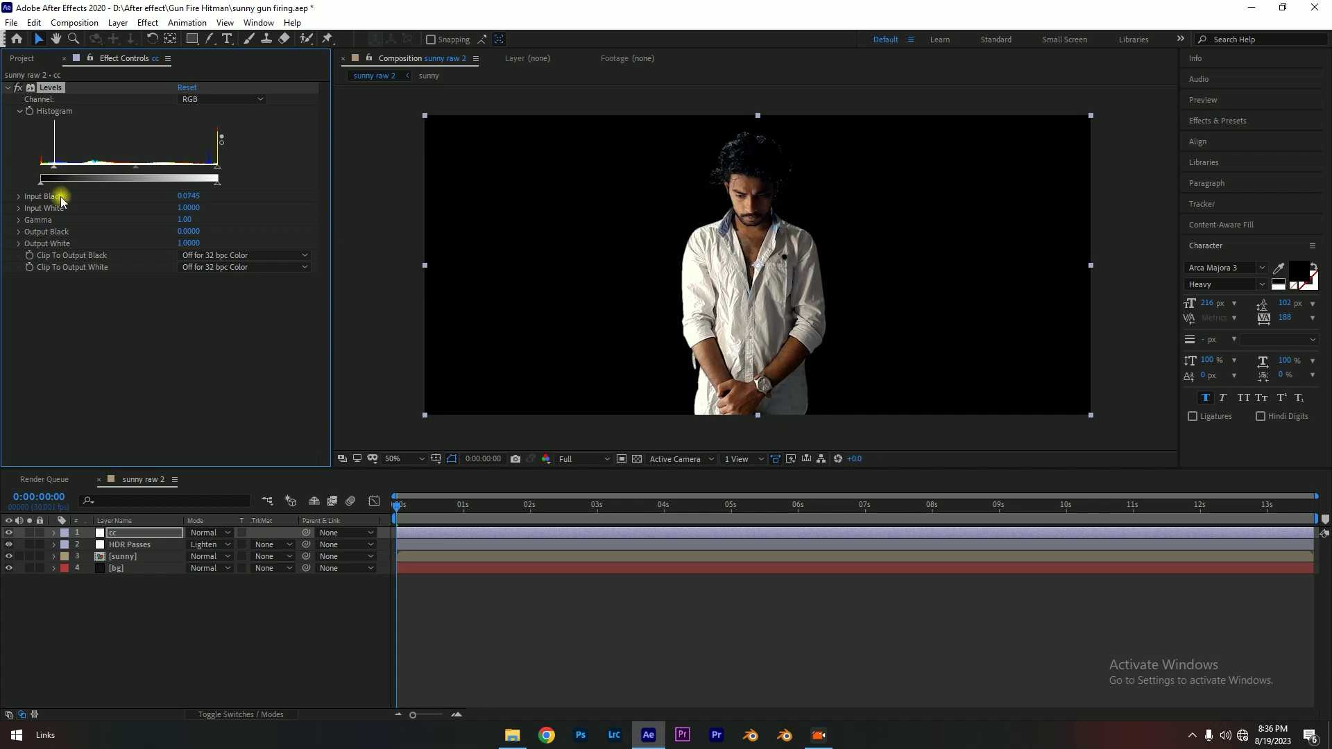
pyautogui.click(20, 87)
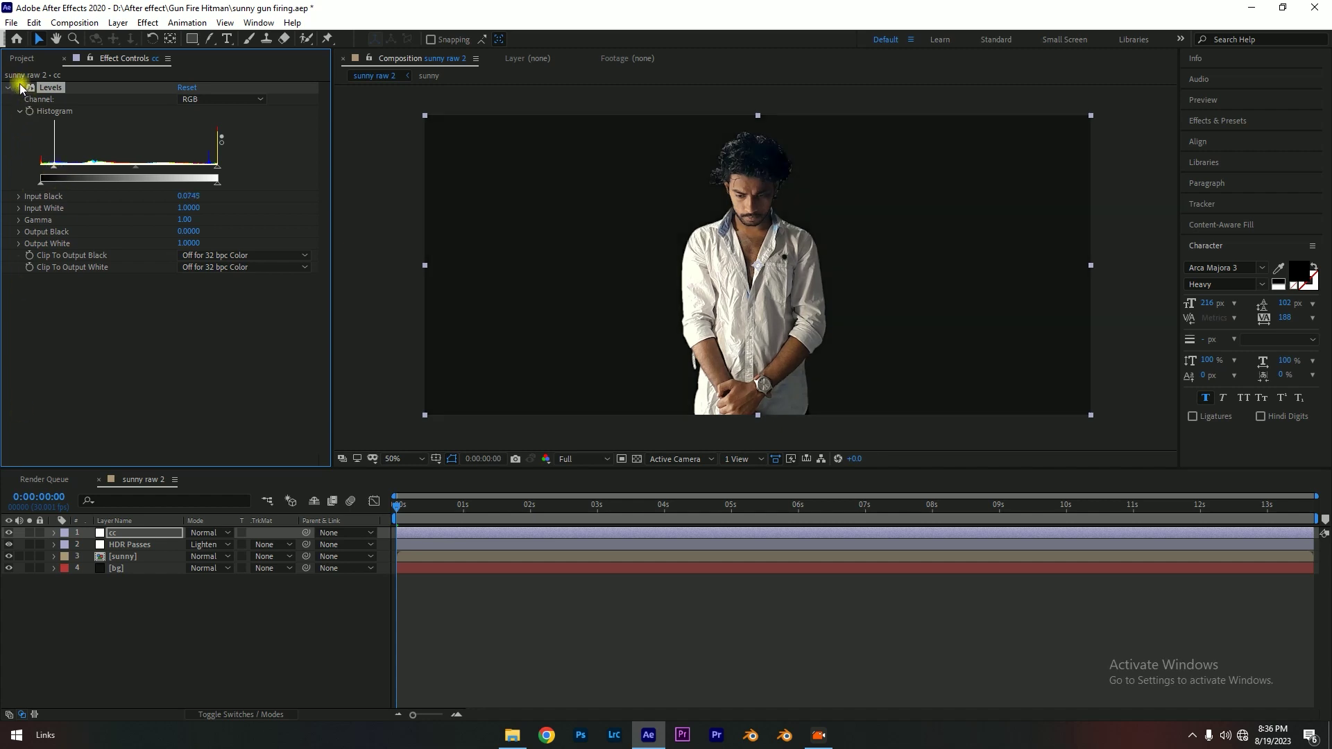
pyautogui.click(20, 88)
pyautogui.click(20, 87)
pyautogui.click(19, 87)
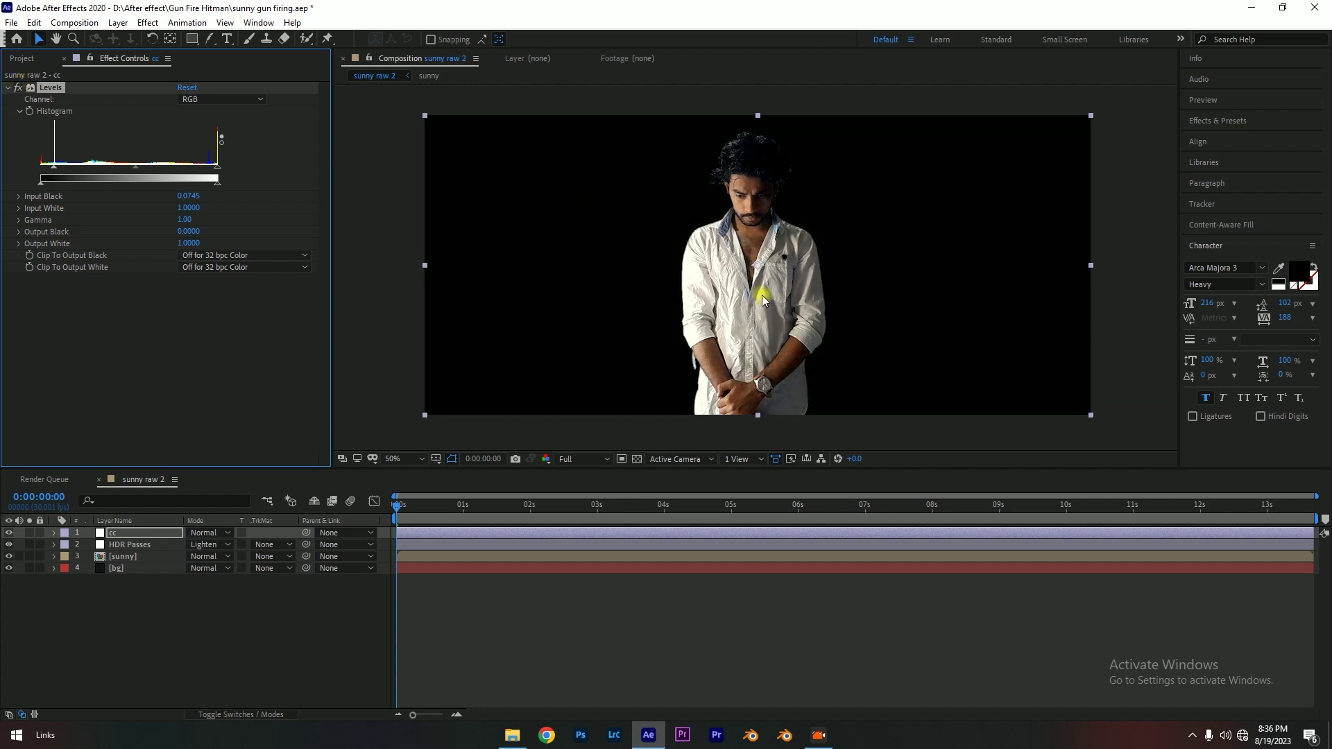
# - Check the sunny layer and soloed bg layer, then save the project
pyautogui.click(188, 554)
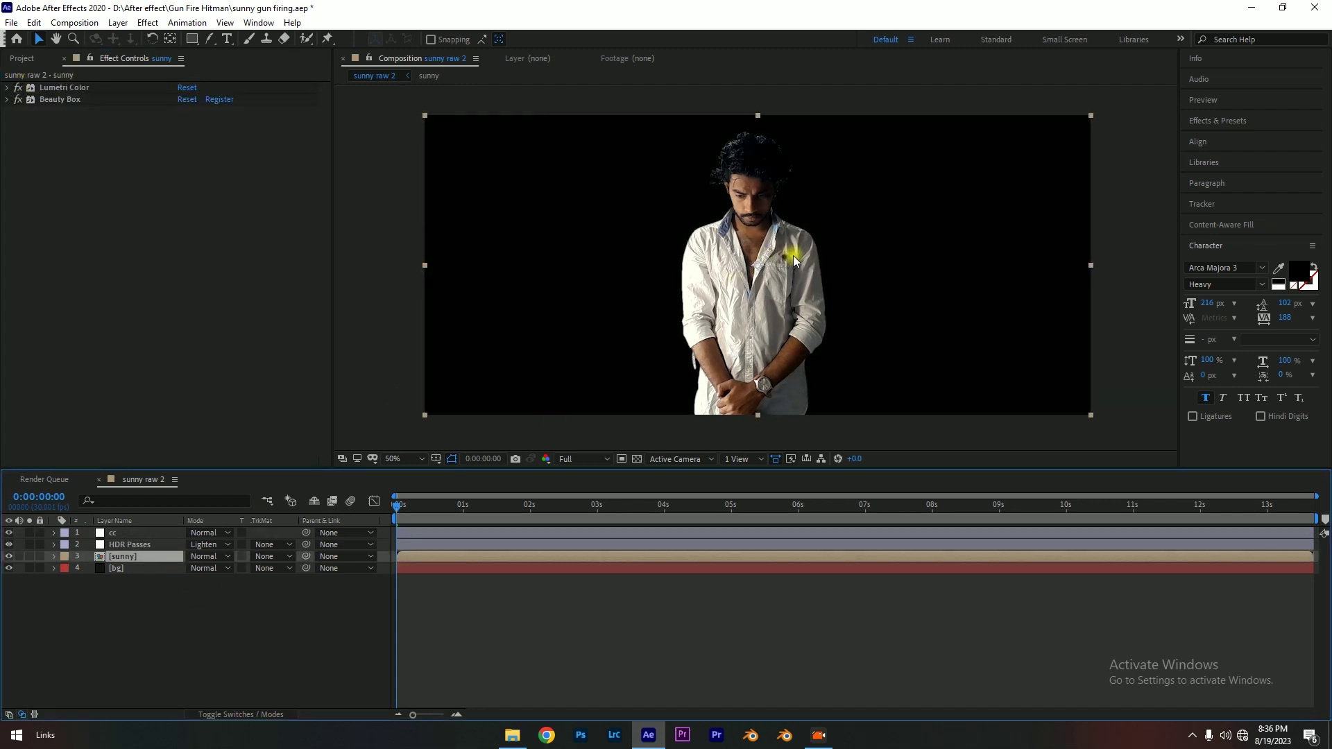
pyautogui.click(29, 567)
pyautogui.click(29, 568)
pyautogui.click(156, 414)
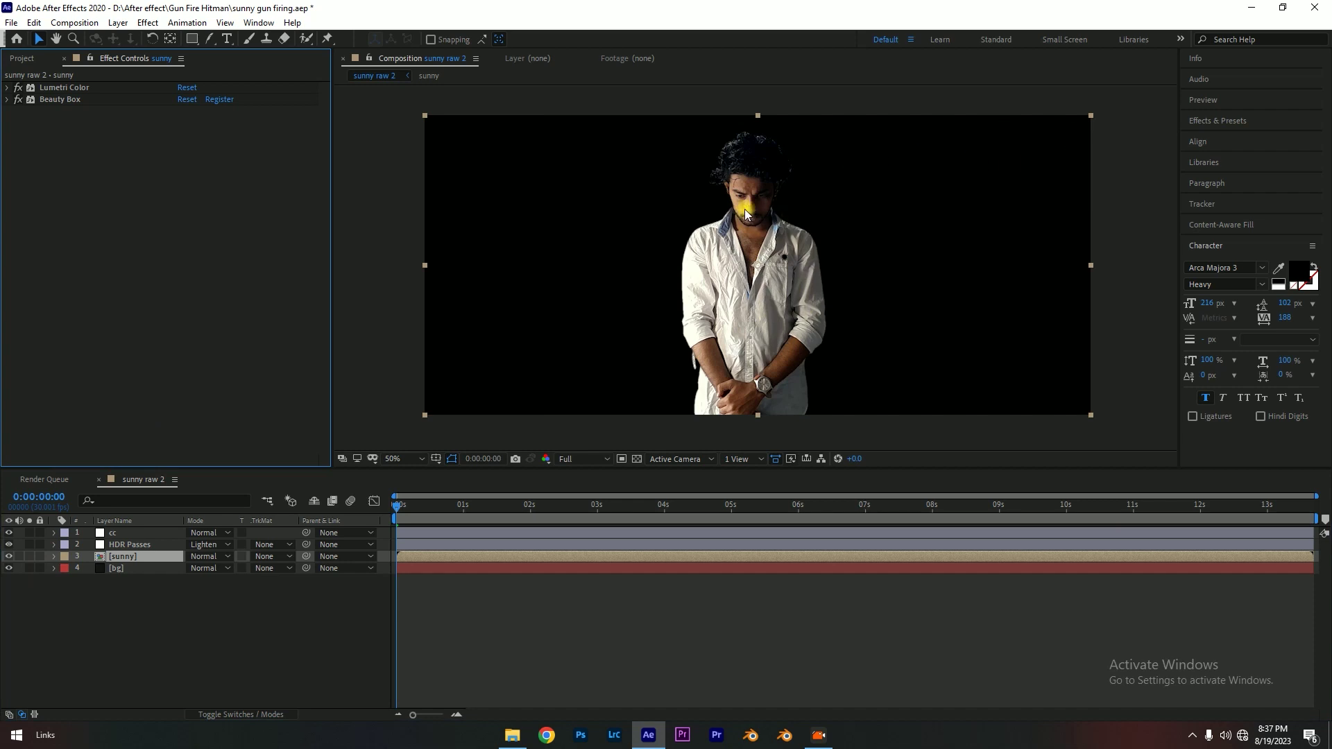
pyautogui.hotkey('ctrl', 's')
# - Fine-tune the cc Levels Input Black to 0.0706 and save the project
pyautogui.click(135, 532)
pyautogui.moveTo(41, 166); pyautogui.dragTo(53, 175)
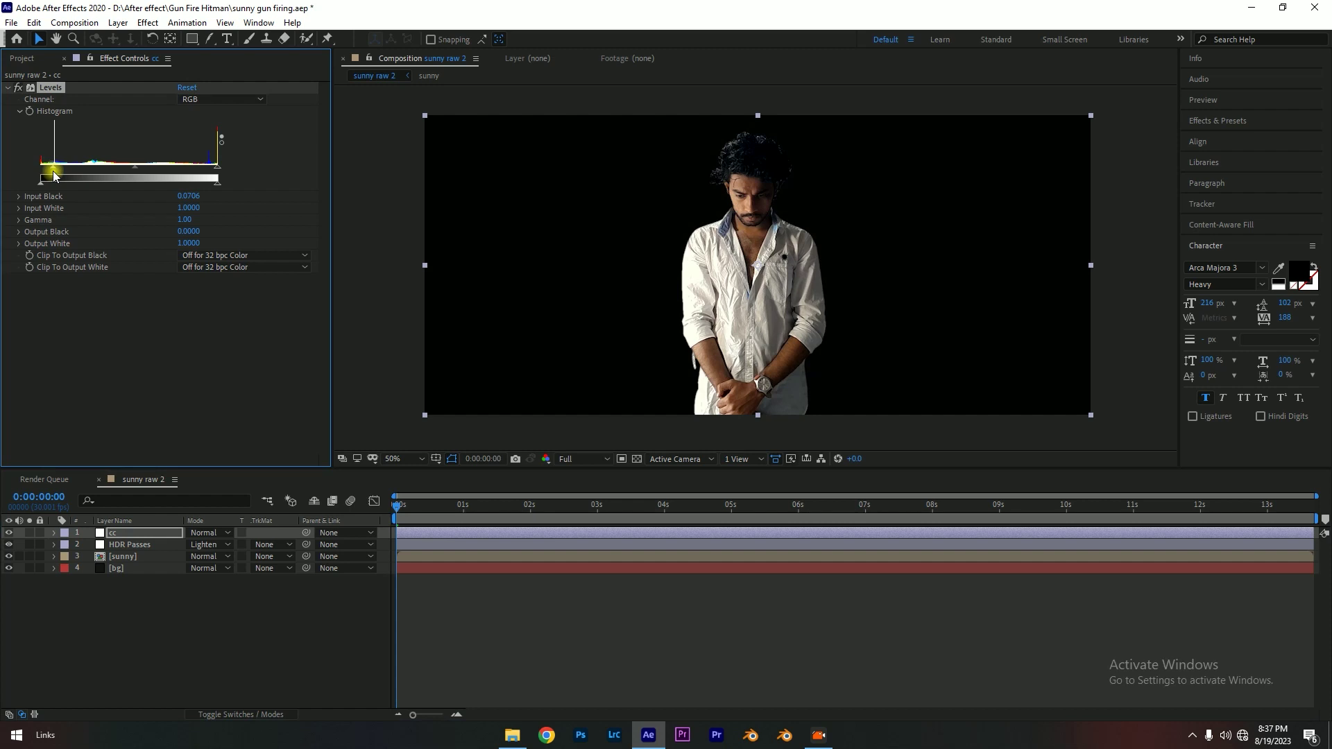
pyautogui.scroll(2, 764, 218)
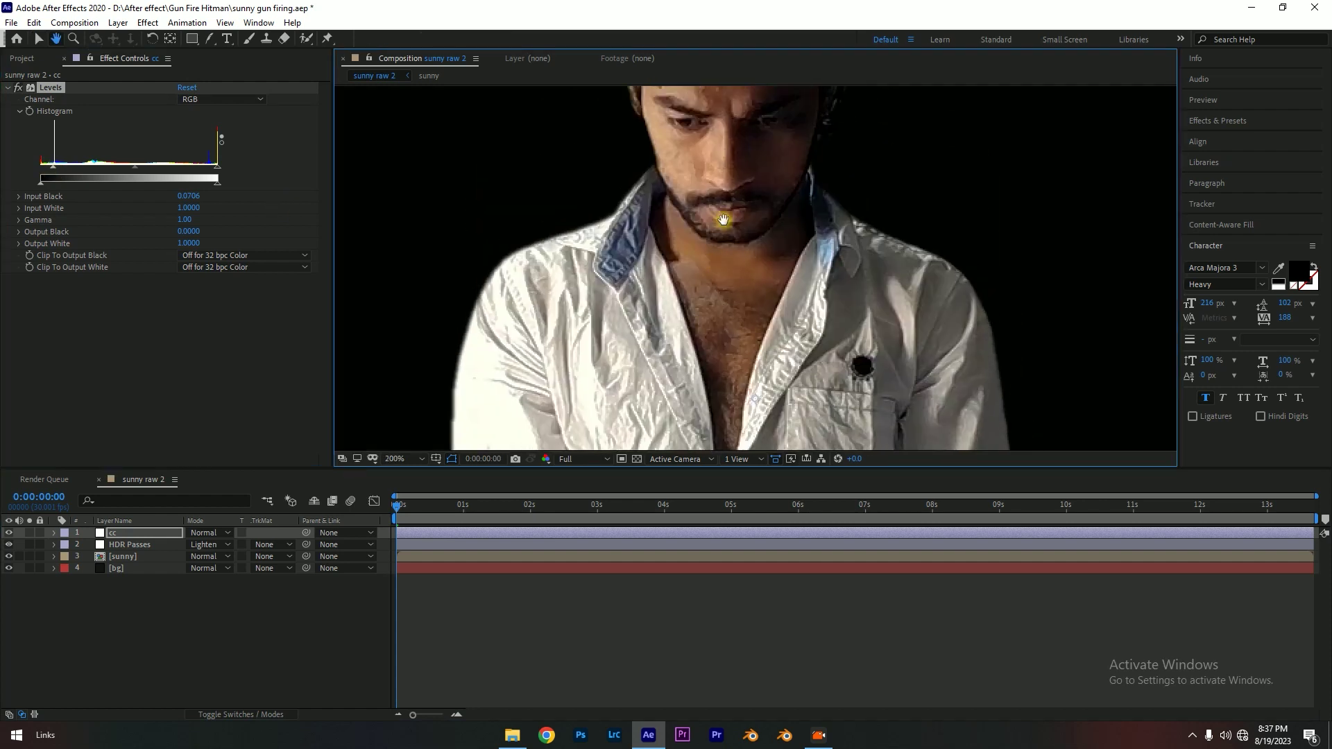
pyautogui.scroll(-1, 723, 221)
pyautogui.scroll(1, 715, 350)
pyautogui.scroll(-1, 763, 305)
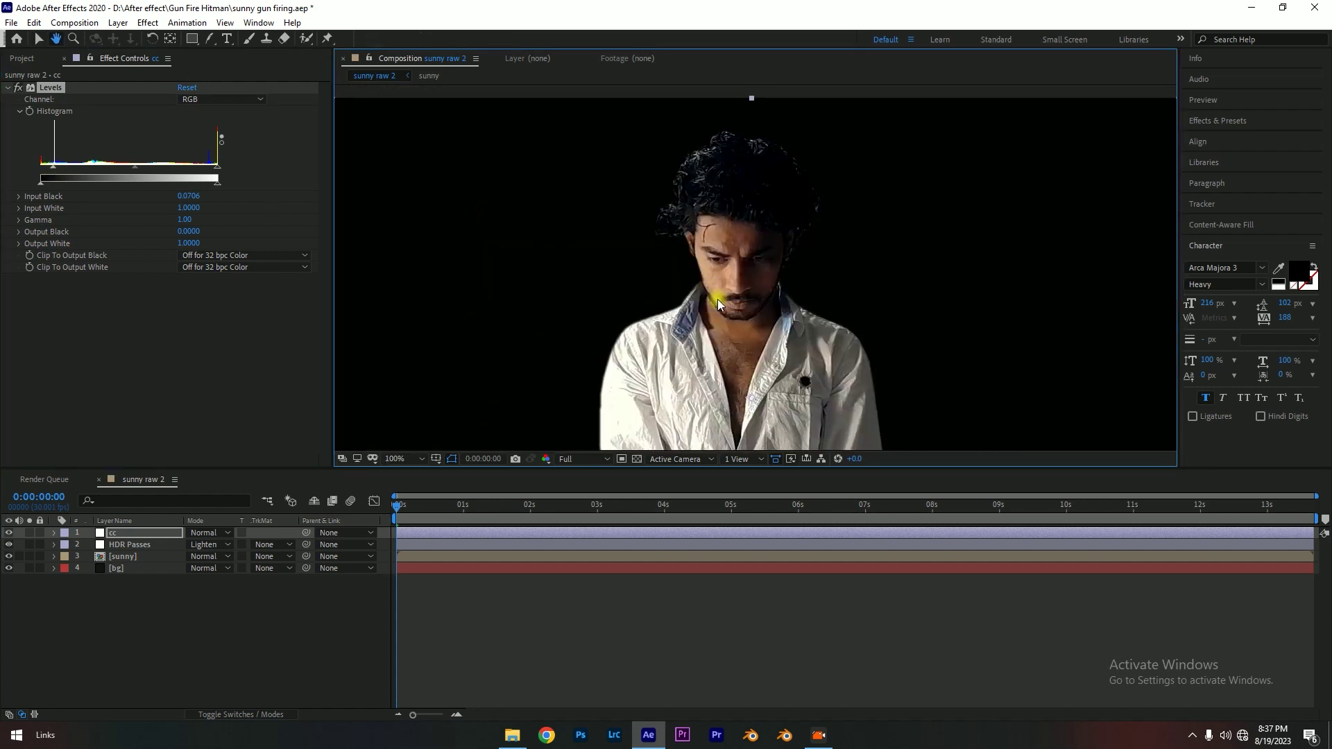
pyautogui.scroll(1, 721, 305)
pyautogui.scroll(1, 740, 352)
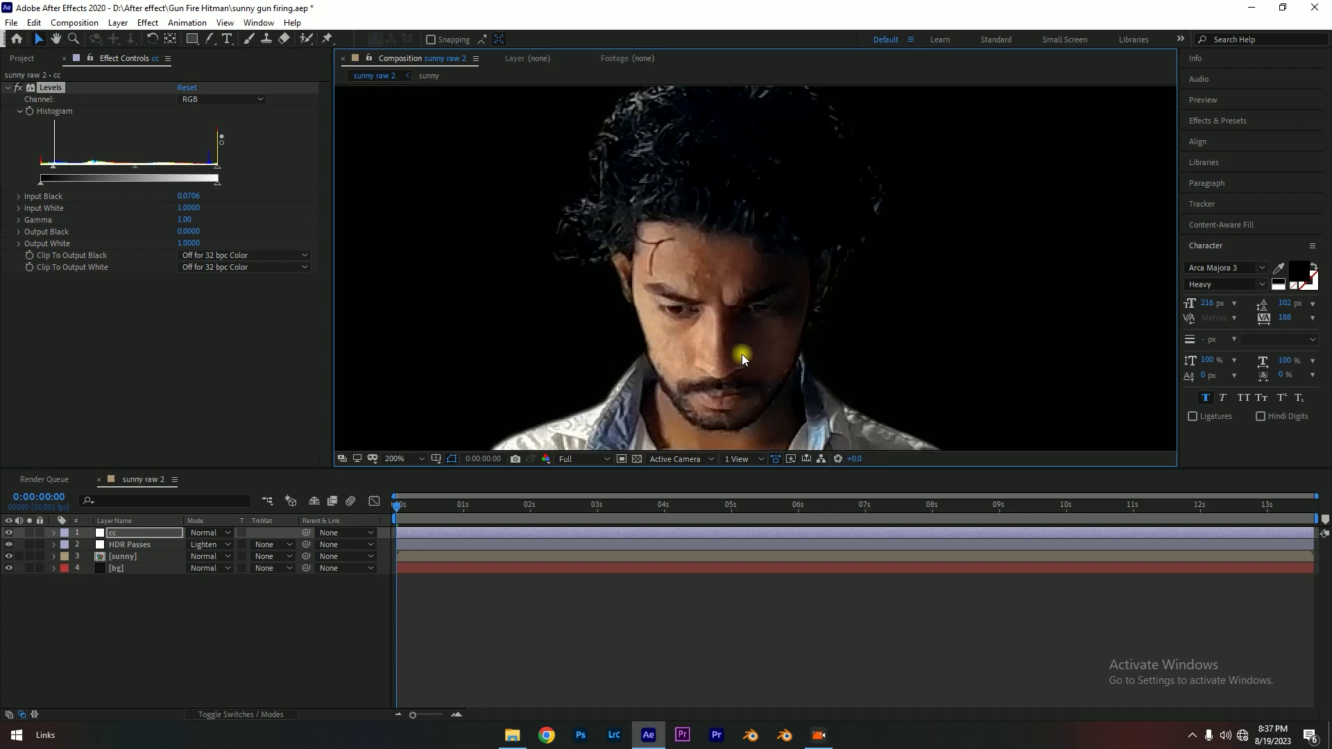
pyautogui.scroll(-3, 742, 357)
pyautogui.hotkey('ctrl', 's')
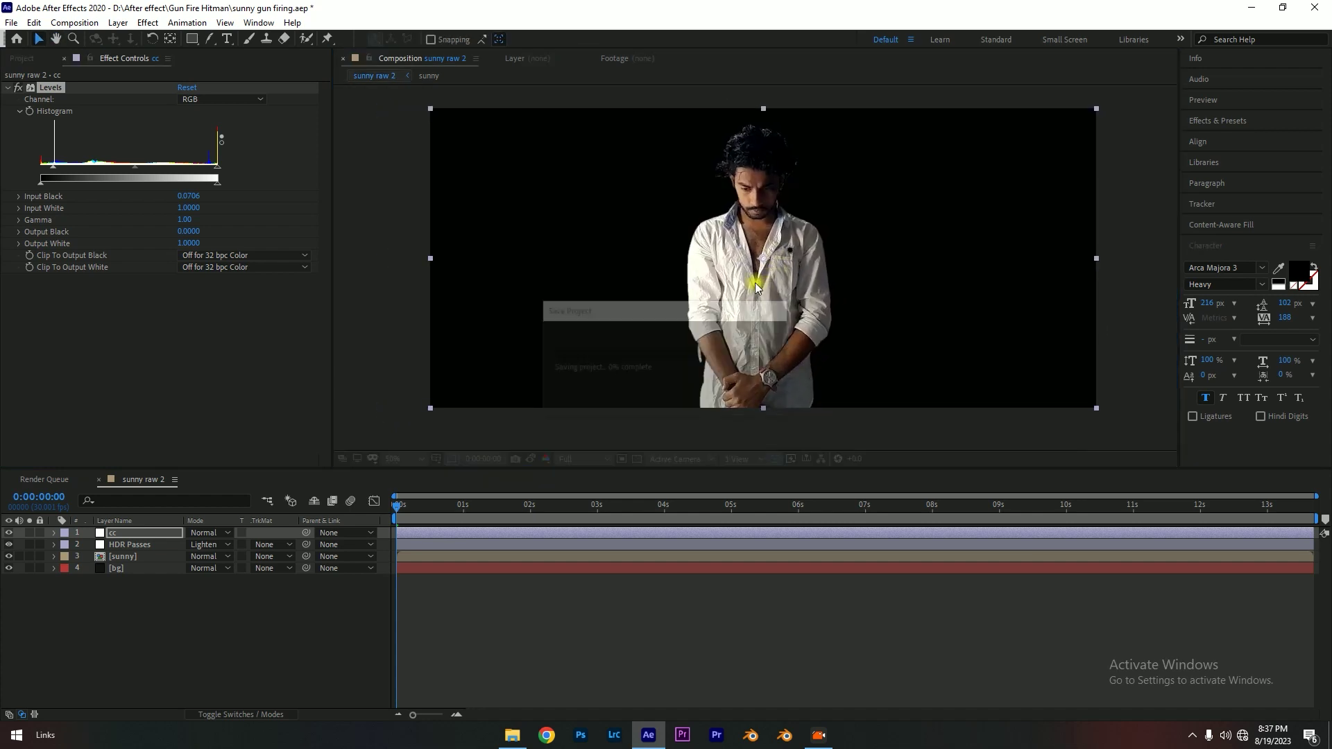
pyautogui.click(151, 553)
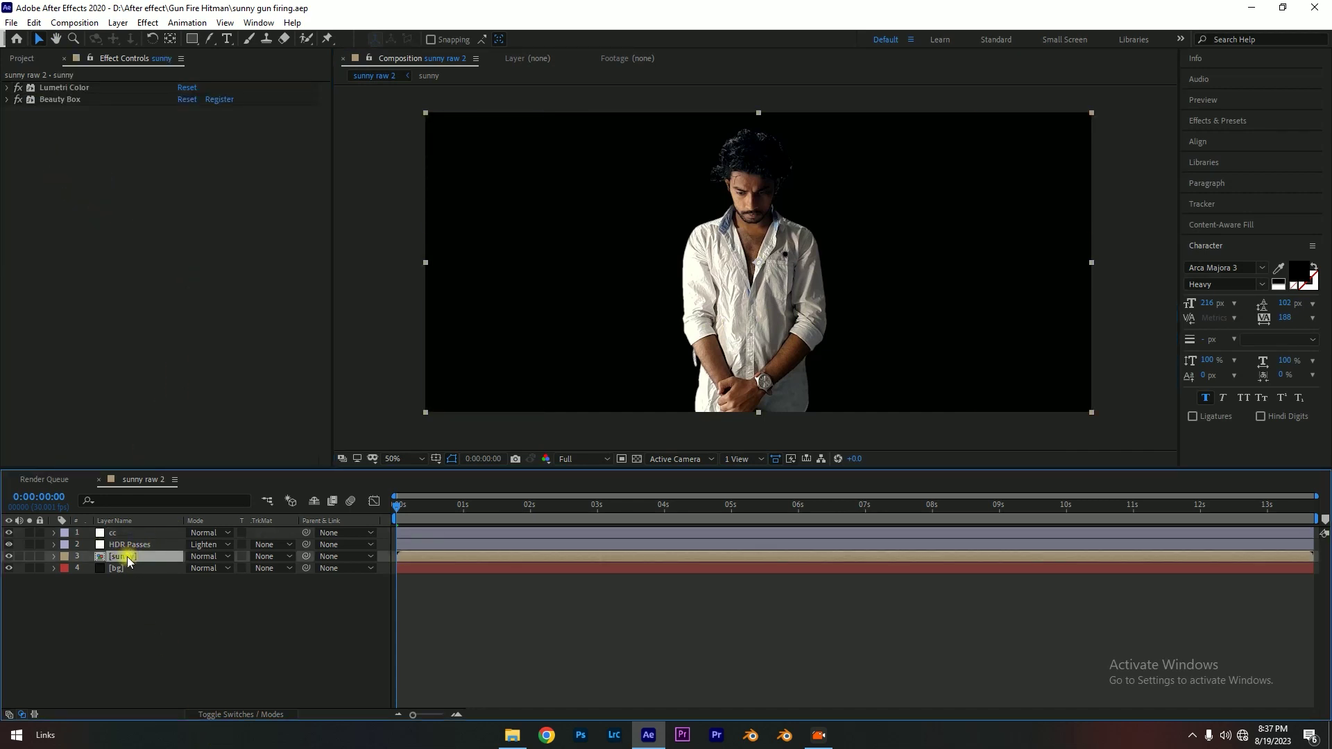
# - Apply Hue/Saturation to sunny and lower Master Saturation to -25
pyautogui.hotkey('ctrl', 'space')
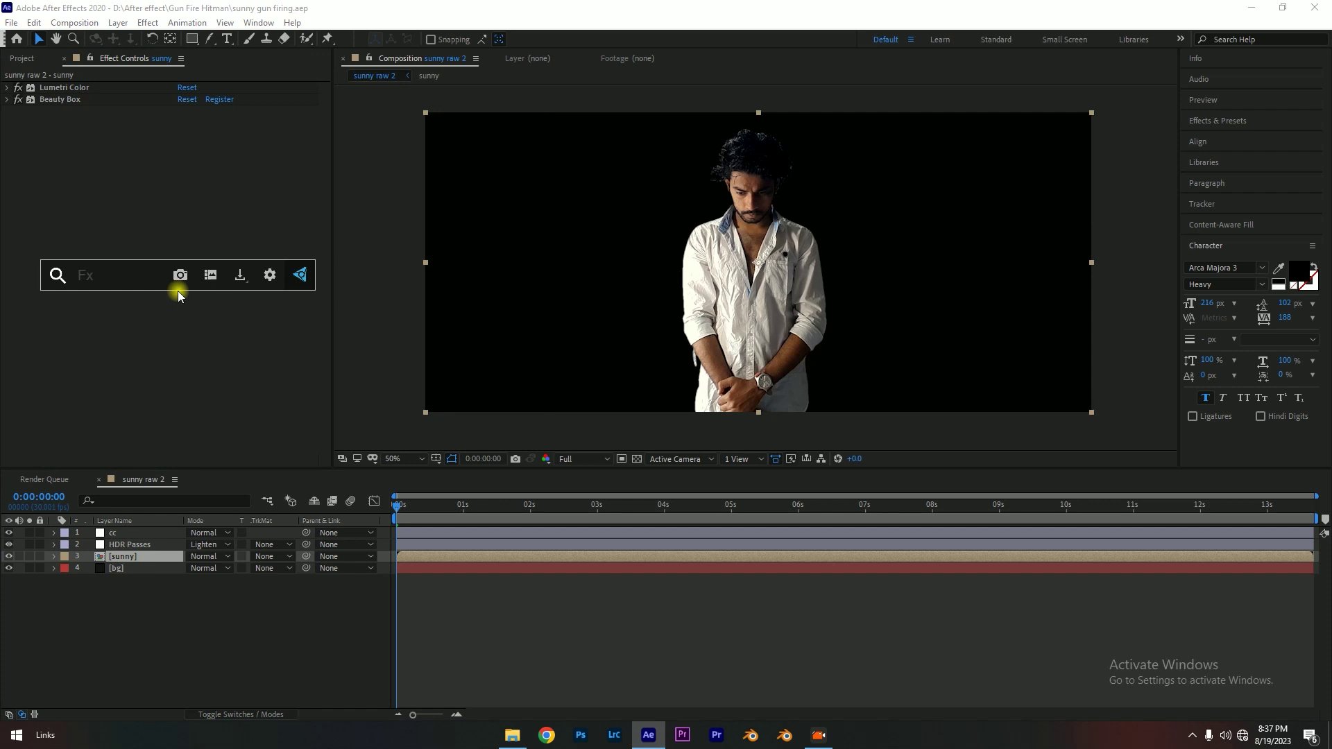
pyautogui.write('hue')
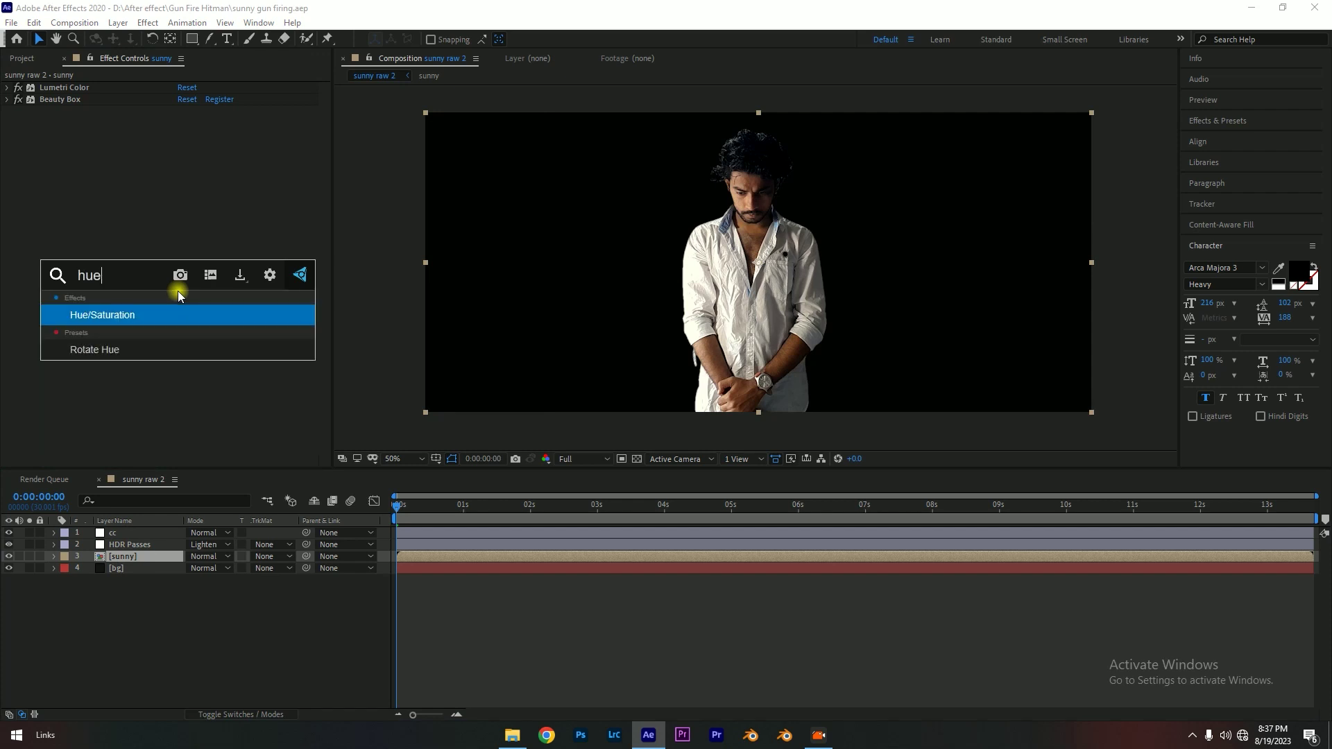
pyautogui.press('Return')
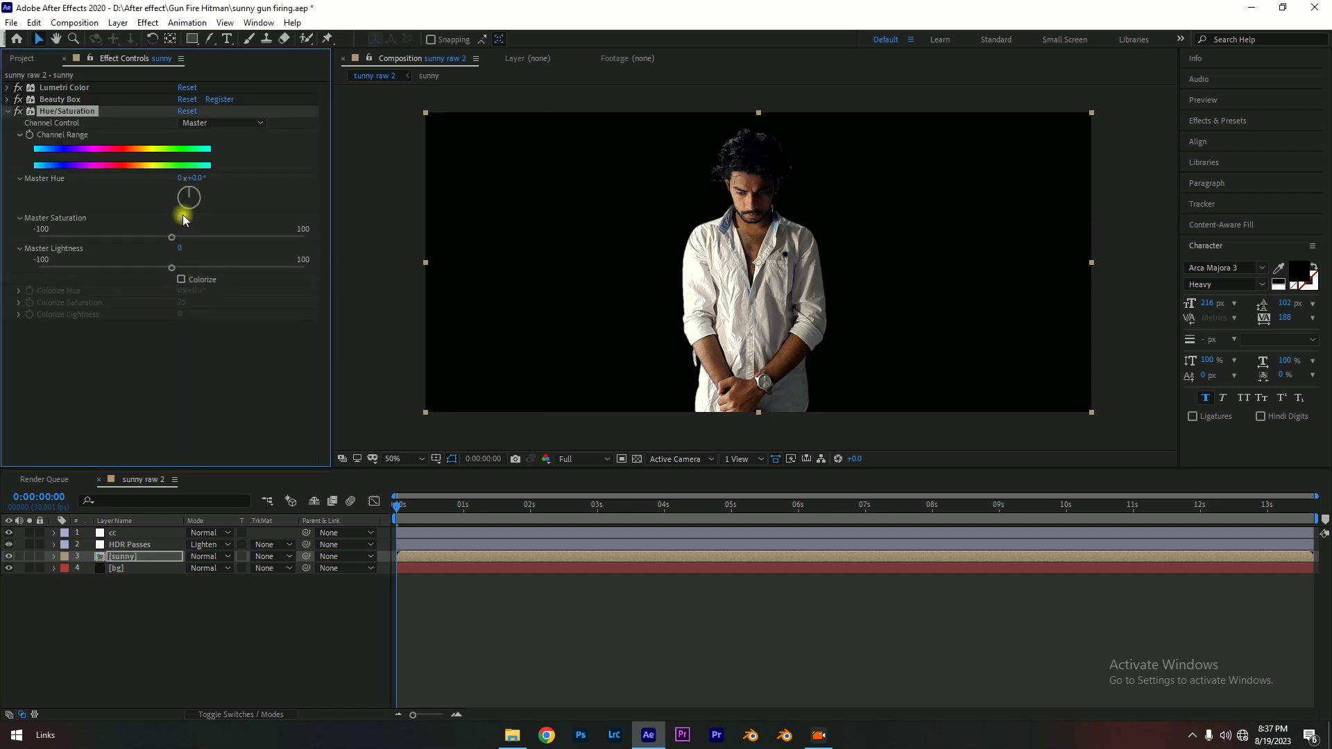
pyautogui.click(180, 217)
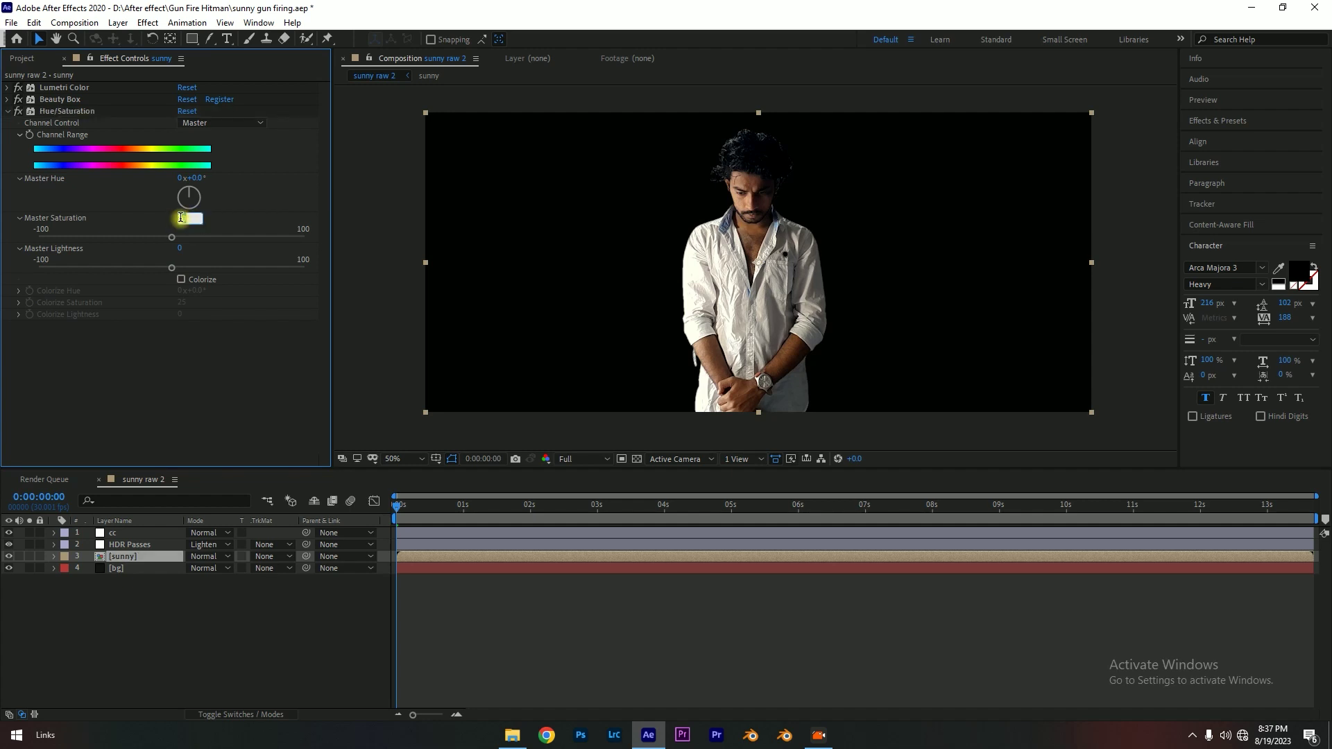
pyautogui.write('-3')
pyautogui.press('Return')
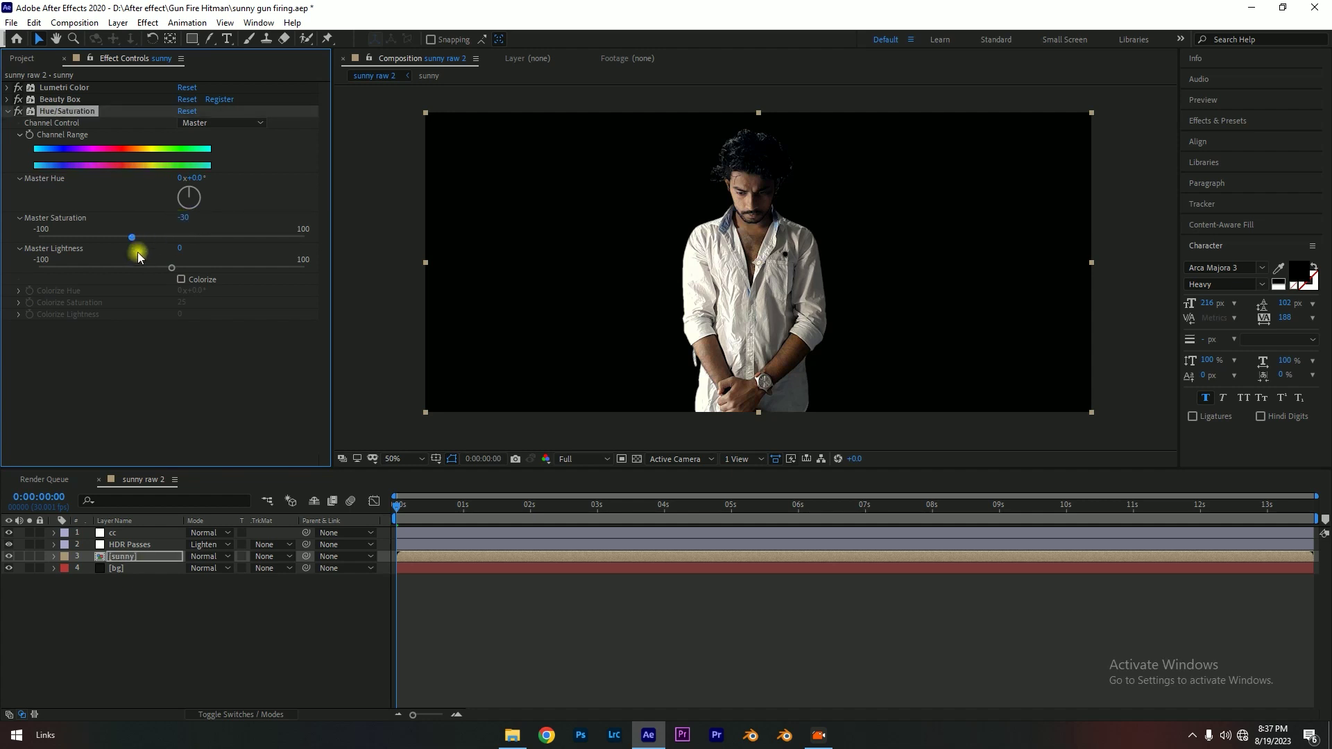
pyautogui.click(187, 217)
pyautogui.write('-25')
pyautogui.press('Return')
pyautogui.click(114, 538)
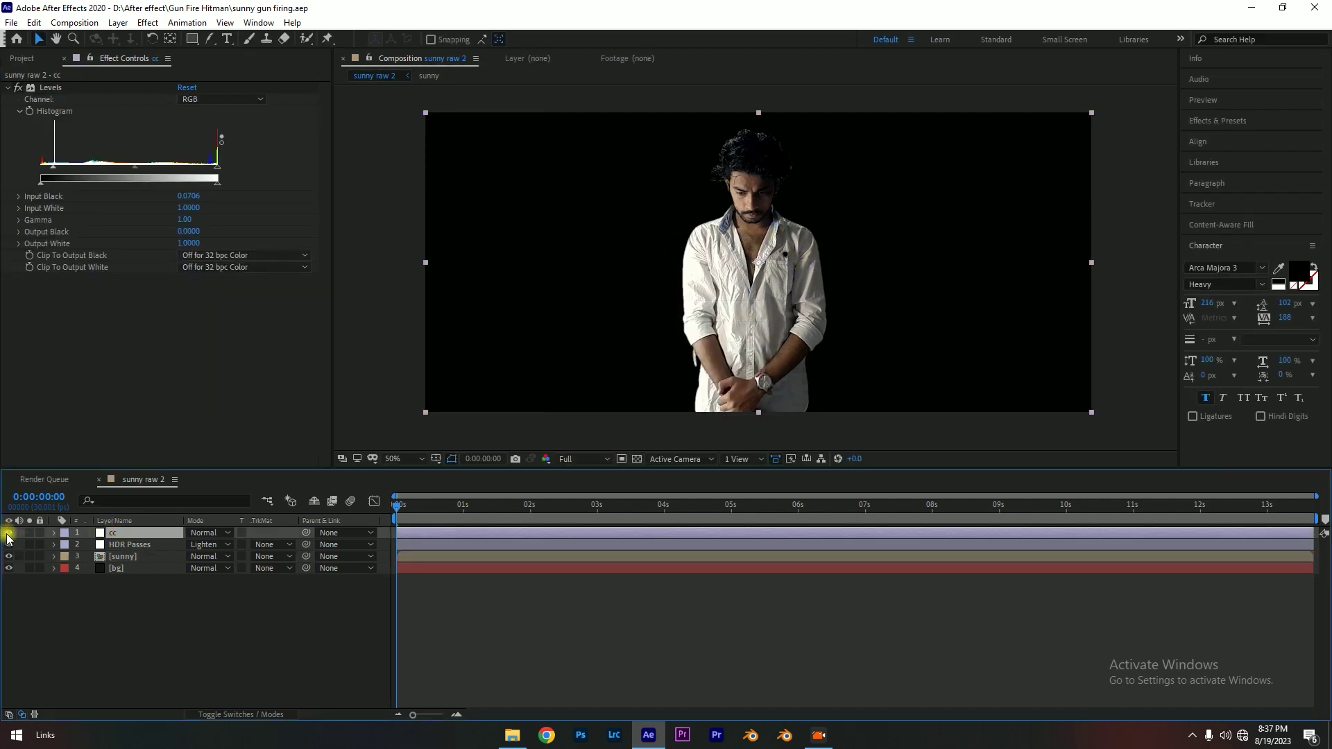
pyautogui.click(8, 533)
pyautogui.click(9, 533)
pyautogui.click(8, 533)
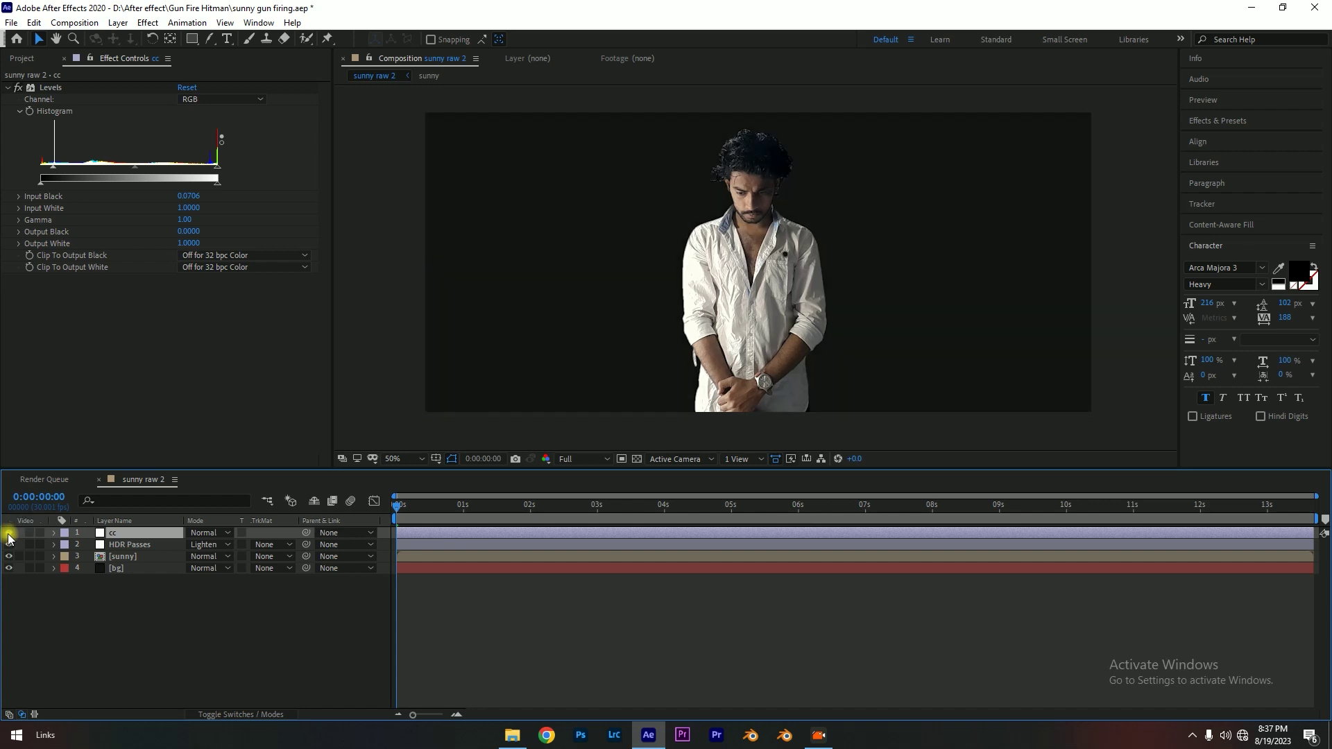
pyautogui.click(8, 533)
pyautogui.scroll(-1, 690, 281)
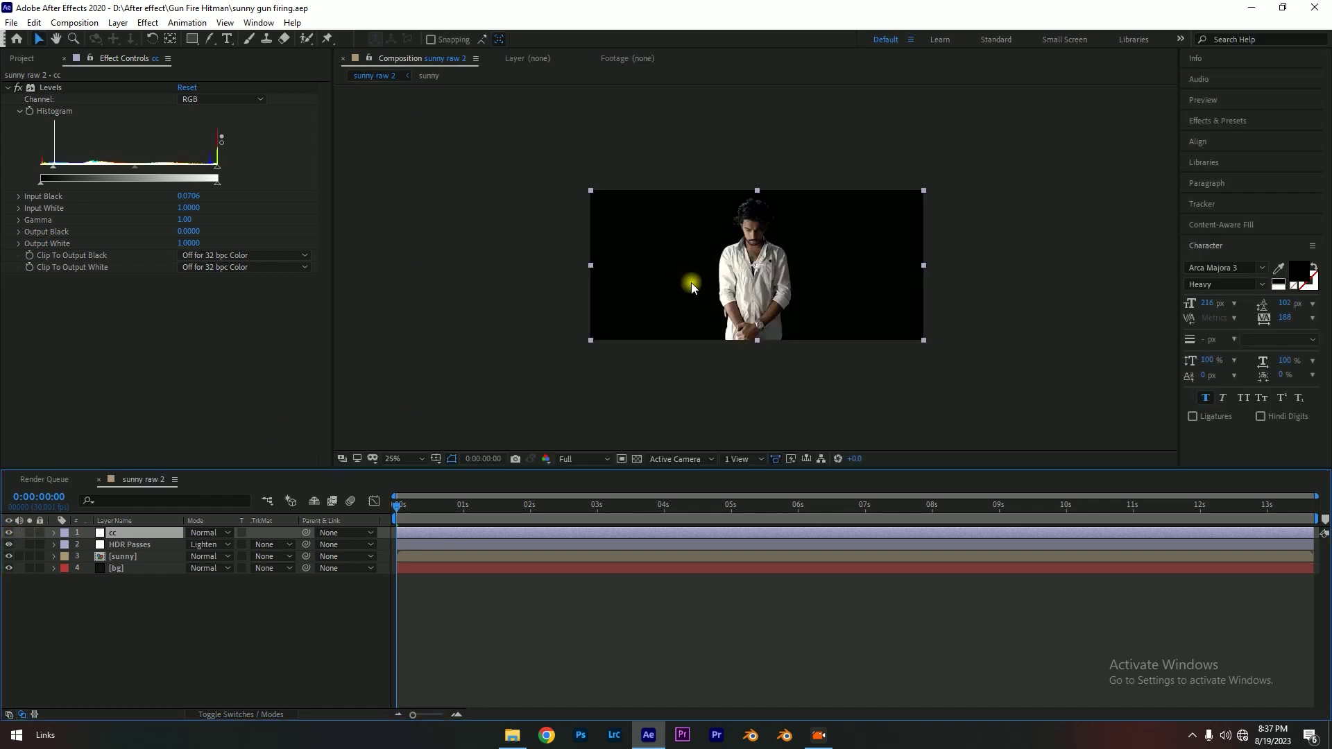
pyautogui.scroll(1, 692, 281)
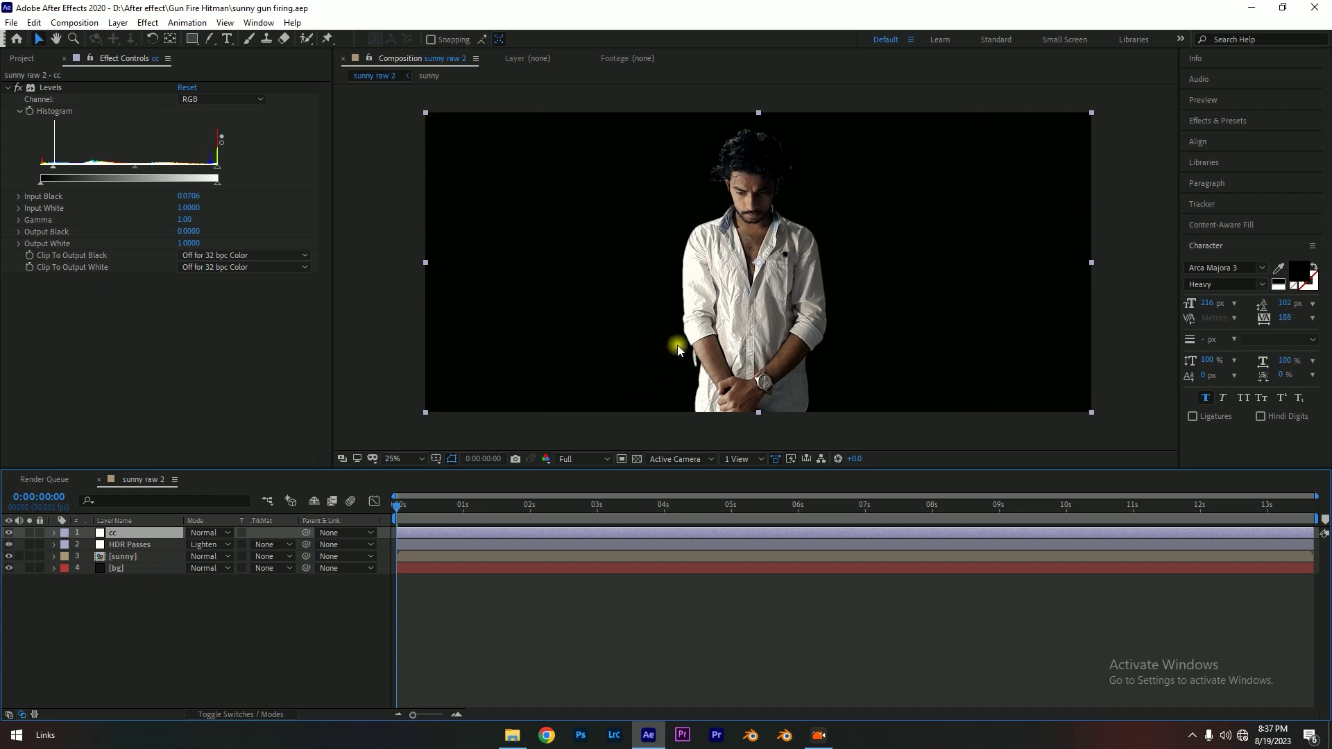
pyautogui.scroll(-2, 677, 344)
pyautogui.scroll(2, 679, 344)
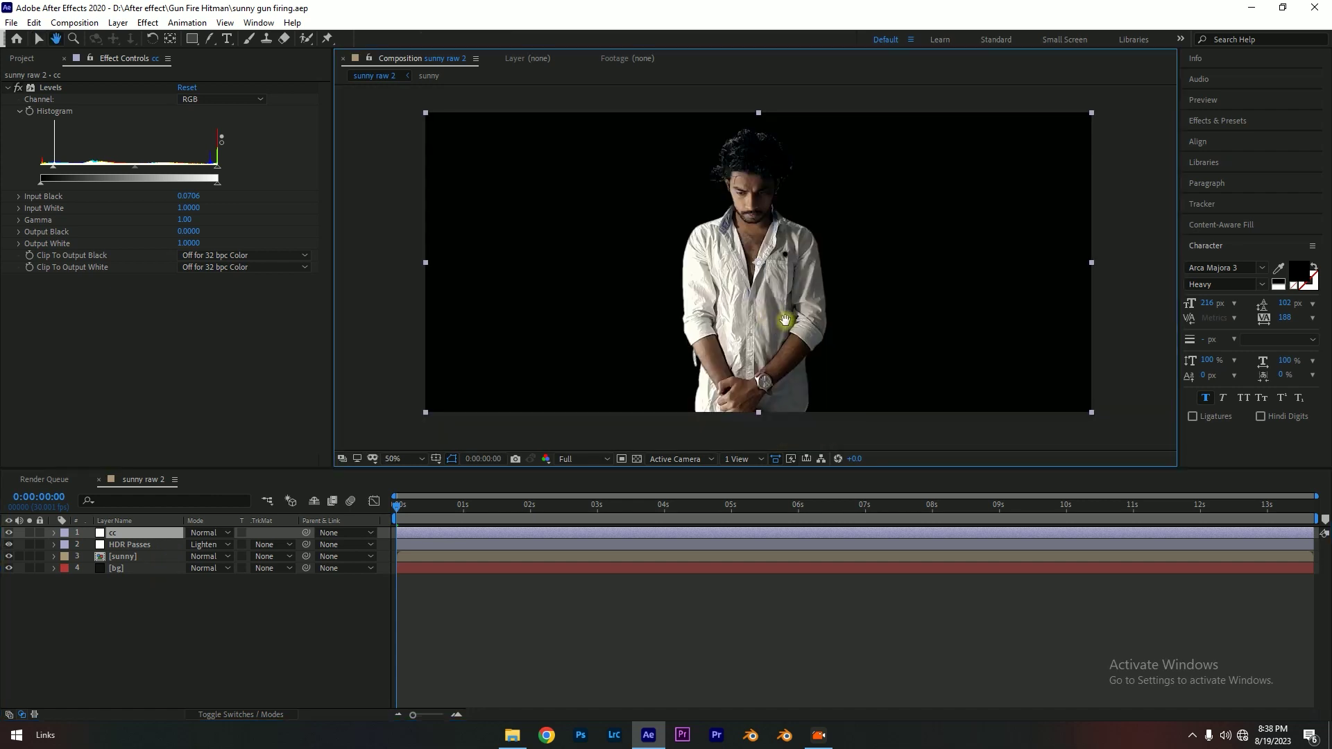
pyautogui.press('v')
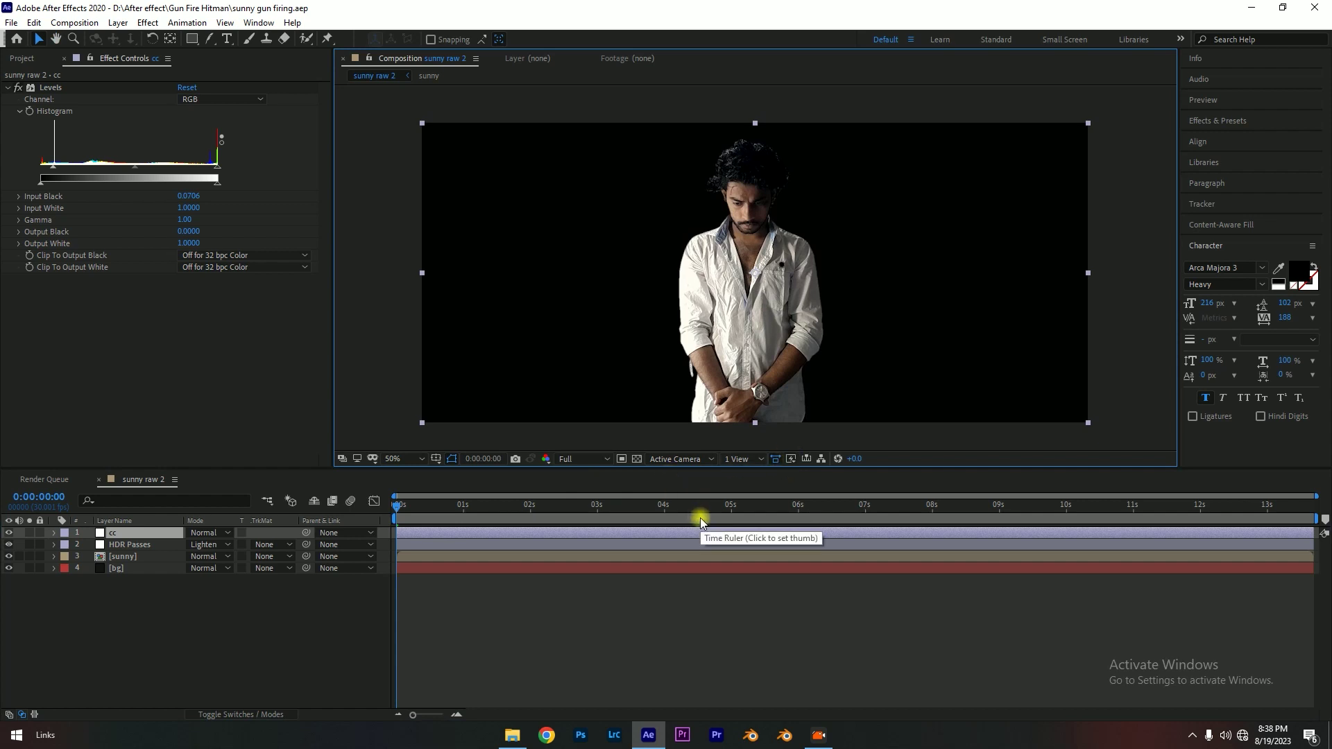
pyautogui.moveTo(701, 517); pyautogui.dragTo(385, 523)
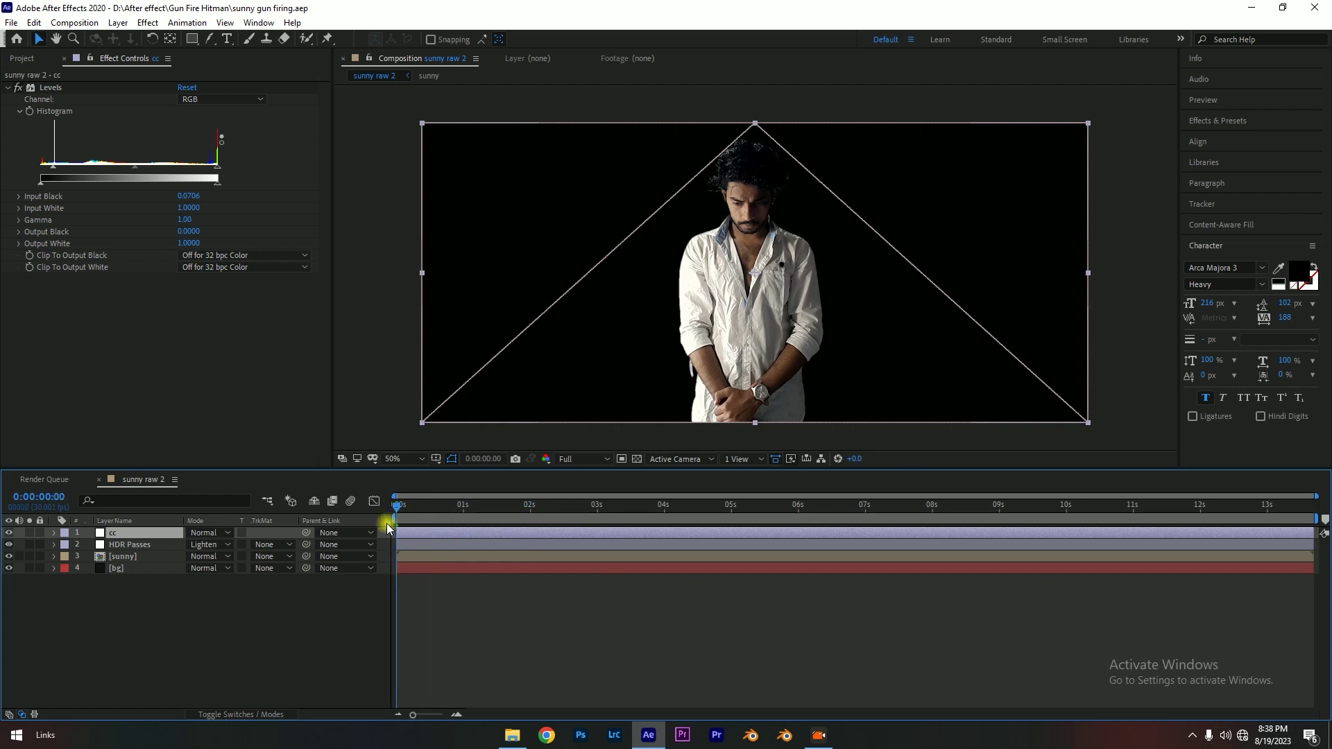
pyautogui.click(191, 621)
pyautogui.click(161, 532)
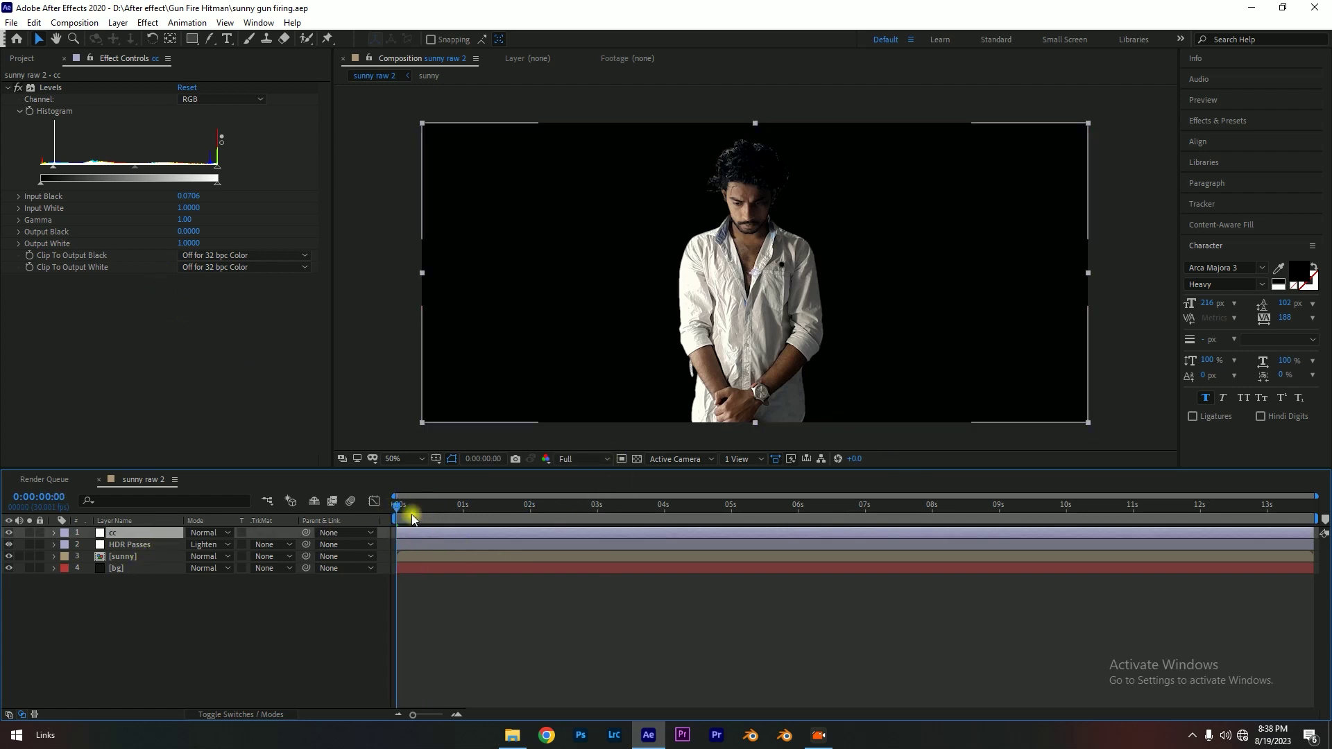
pyautogui.press('space')
pyautogui.press('space')
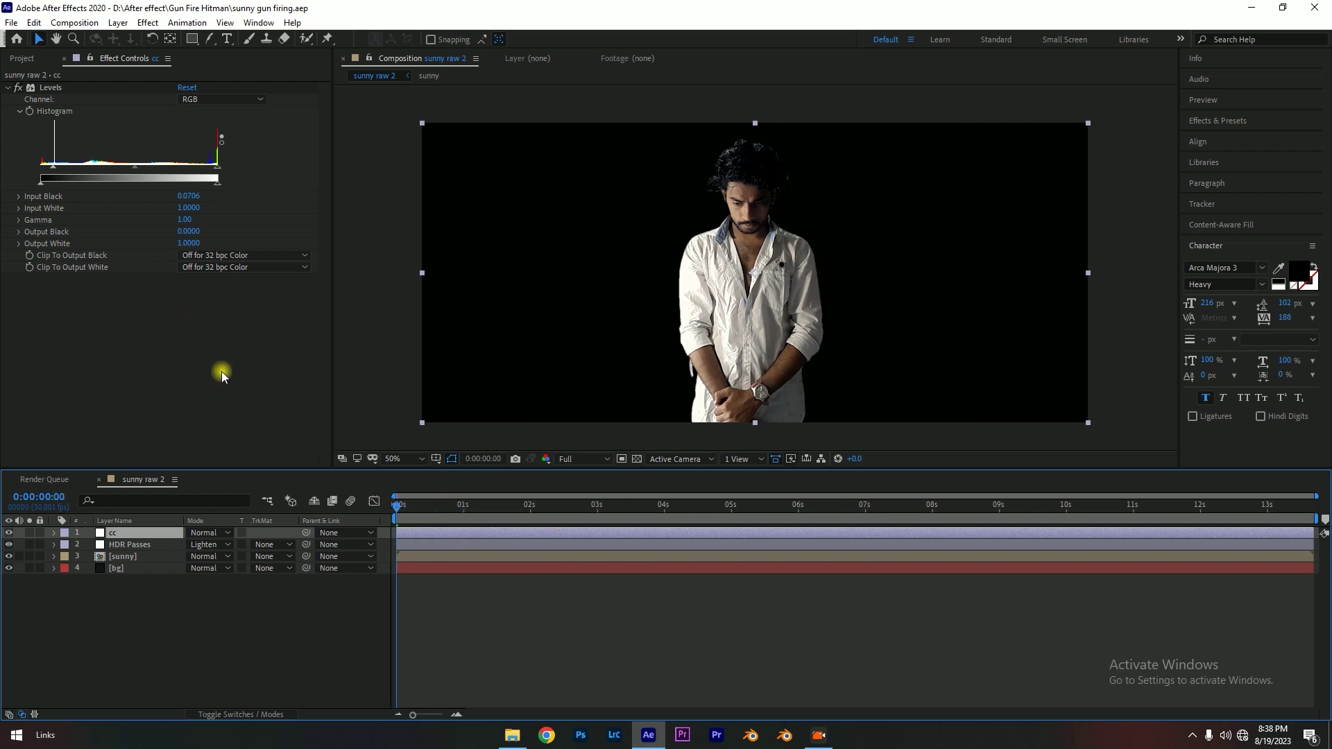
# - Set the sunny layer's Beauty Box Smoothing Amount to 30, zoomed on the face
pyautogui.click(160, 557)
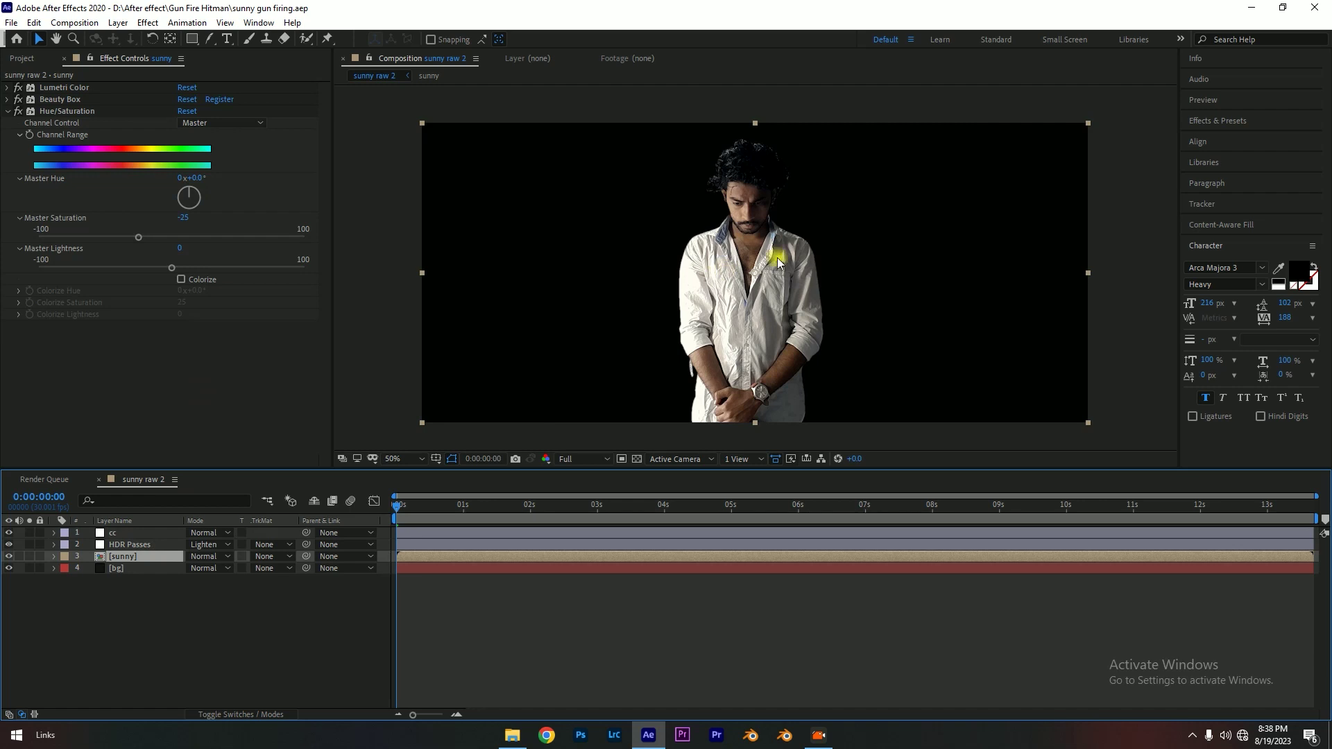
pyautogui.press('.')
pyautogui.press('.')
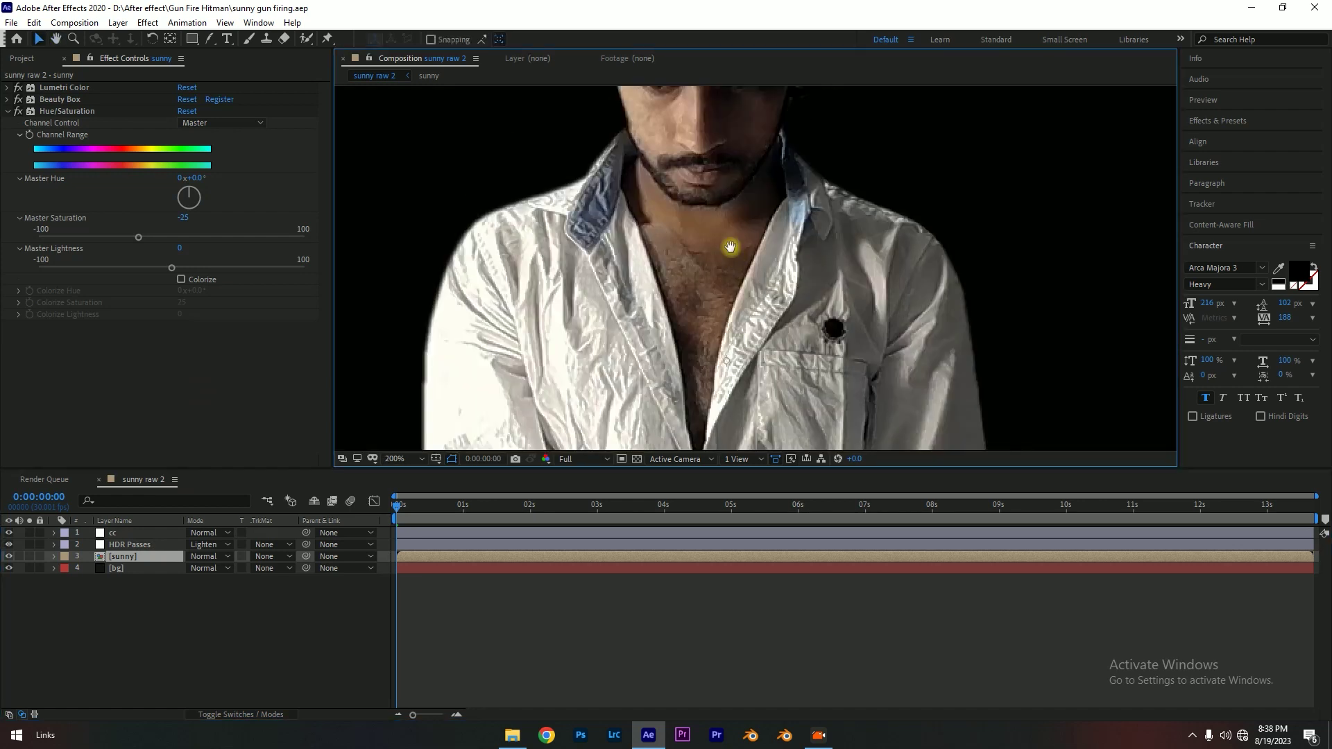
pyautogui.moveTo(780, 253); pyautogui.dragTo(730, 328)
pyautogui.click(8, 99)
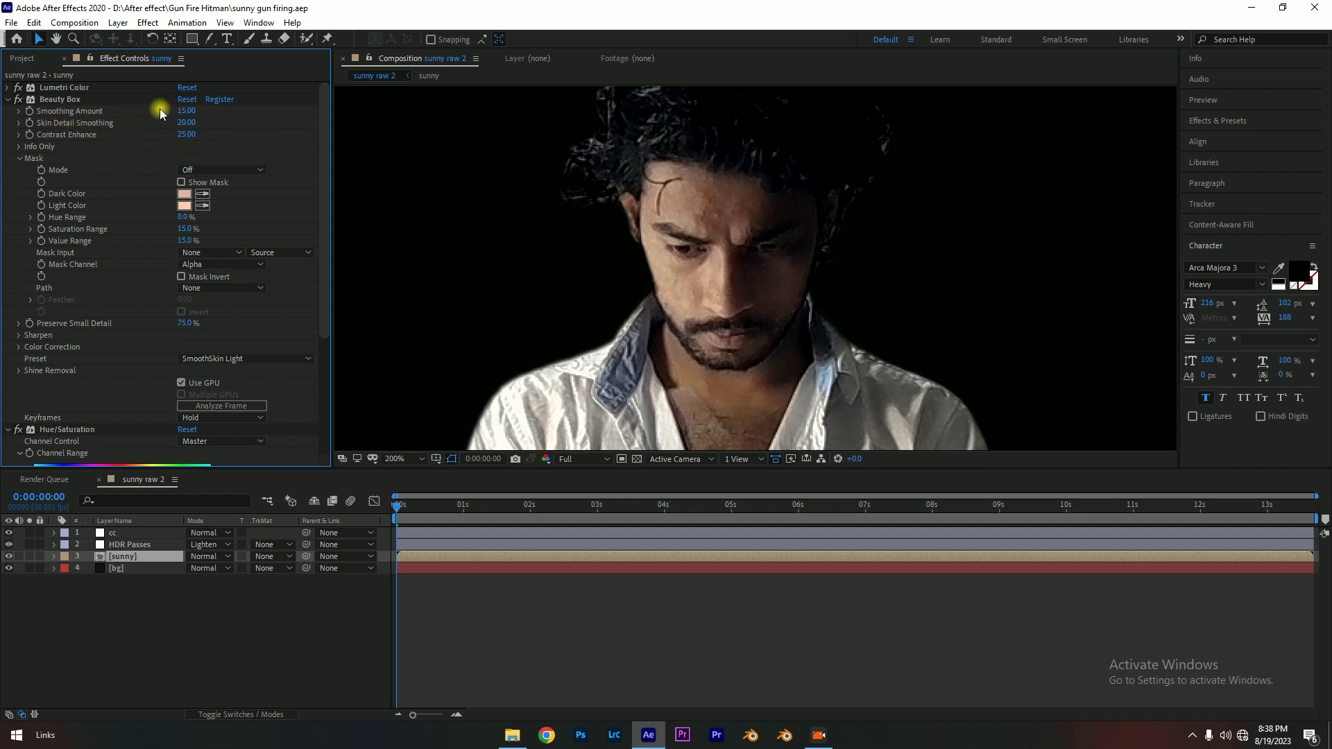
pyautogui.write('30')
pyautogui.click(185, 111)
pyautogui.press('Return')
# - Fit the frame in the viewer, scrub to about 11 seconds, and return to the start
pyautogui.press(',')
pyautogui.press(',')
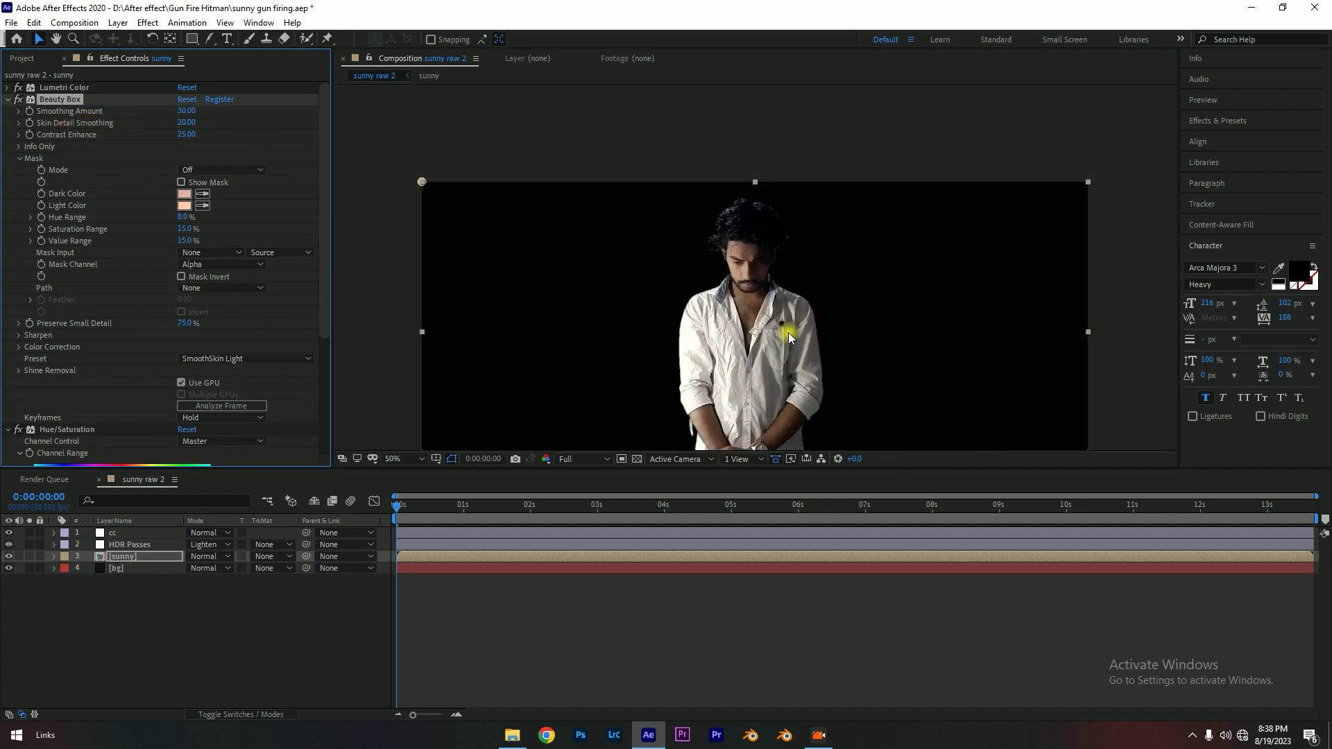
pyautogui.press('.')
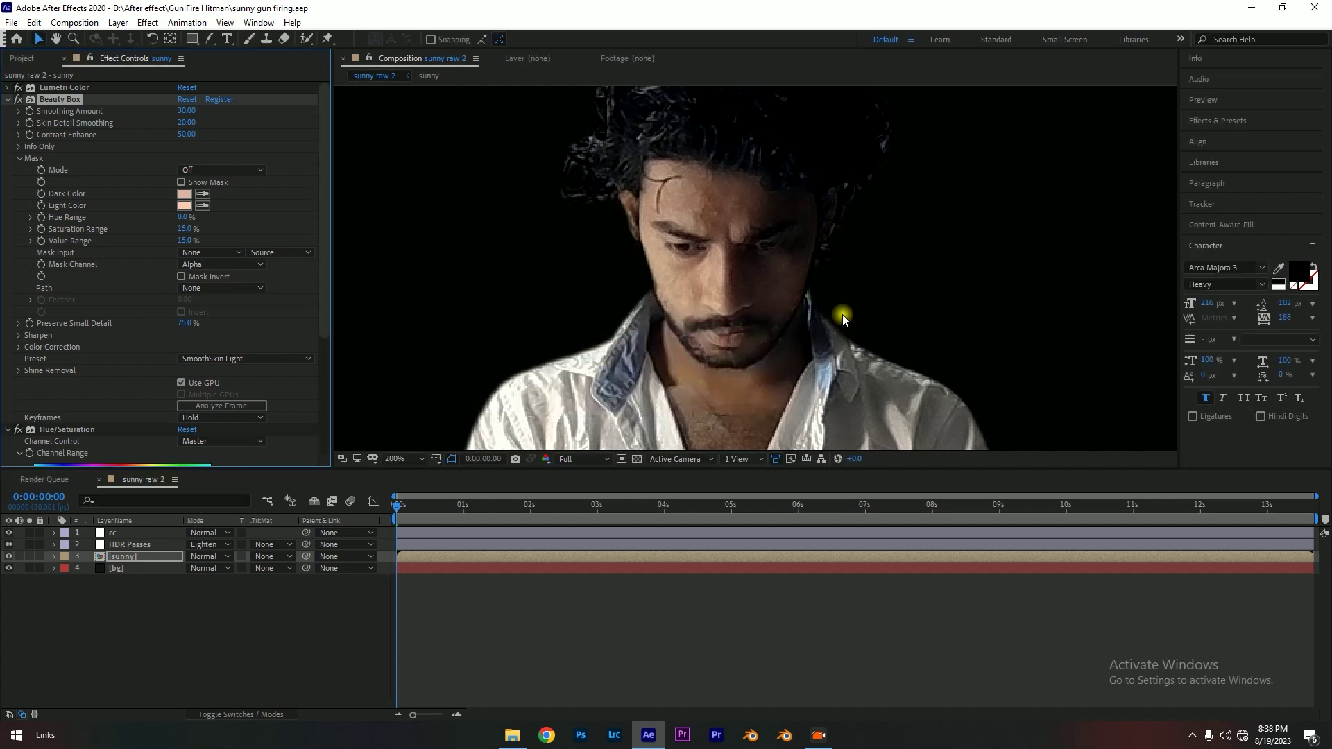
pyautogui.press(',')
pyautogui.press(',')
pyautogui.press(',')
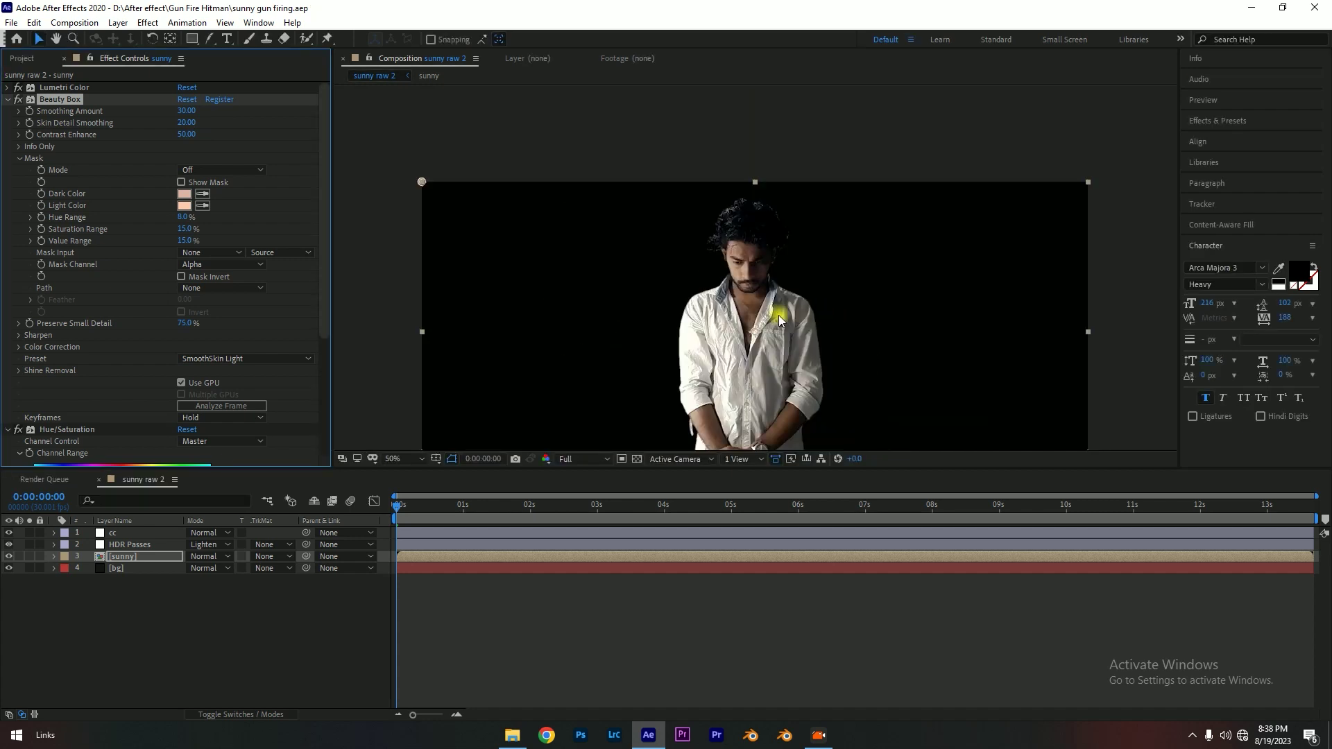
pyautogui.moveTo(785, 338)
pyautogui.mouseDown()
pyautogui.moveTo(777, 298)
pyautogui.moveTo(796, 247)
pyautogui.moveTo(779, 266)
pyautogui.mouseUp()
pyautogui.click(394, 461)
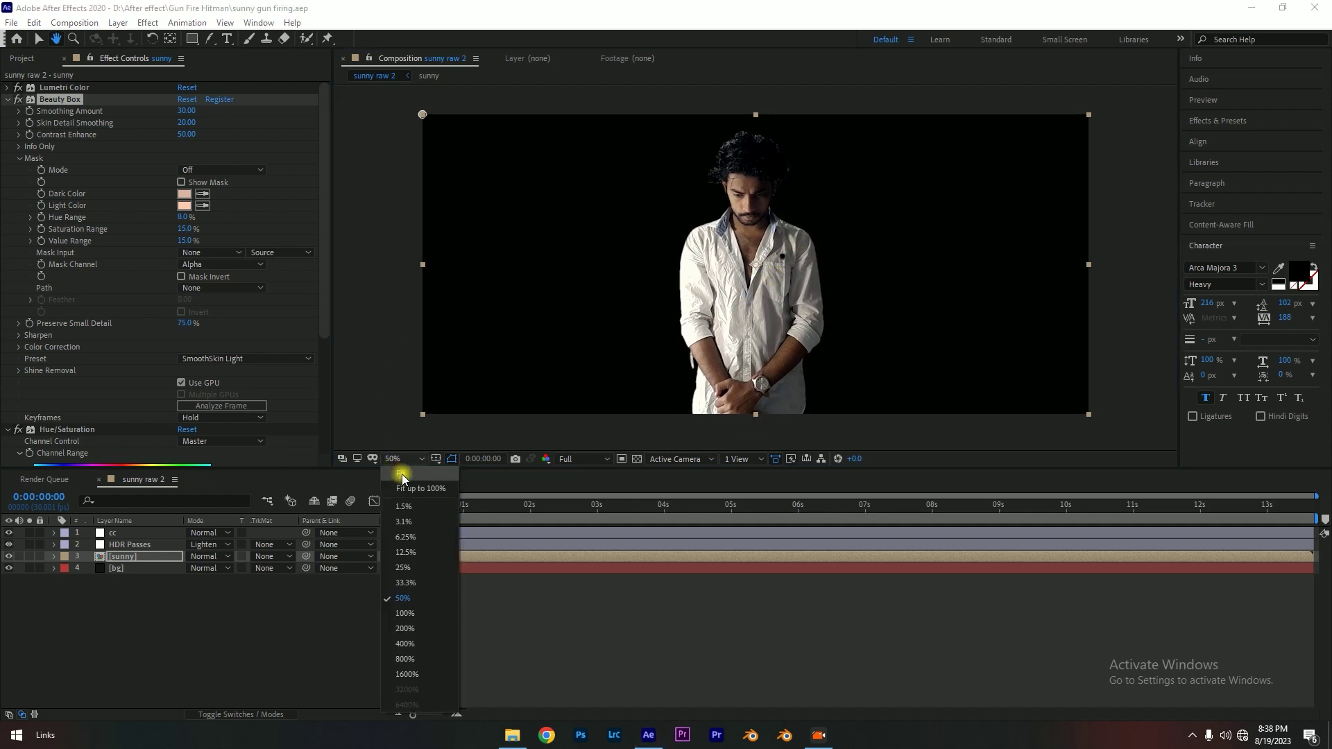
pyautogui.click(400, 485)
pyautogui.press(',')
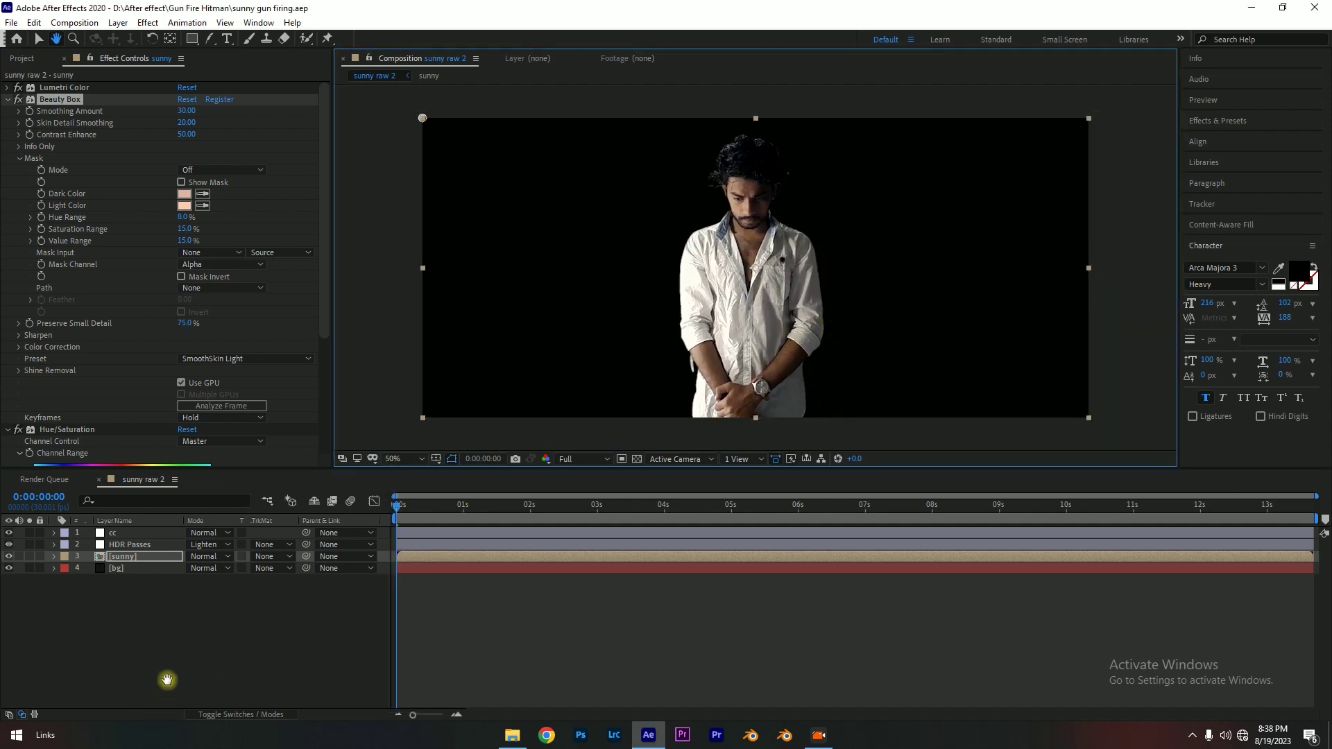
pyautogui.click(159, 580)
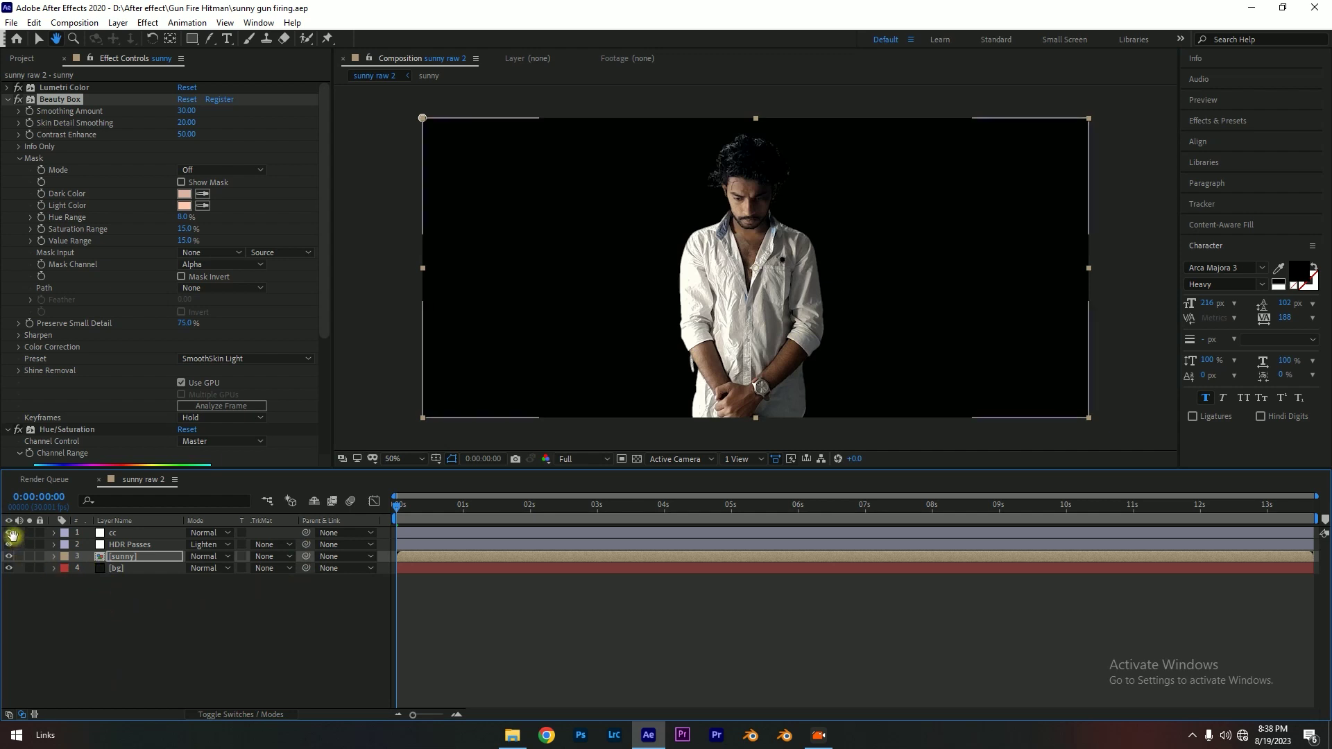
pyautogui.press('v')
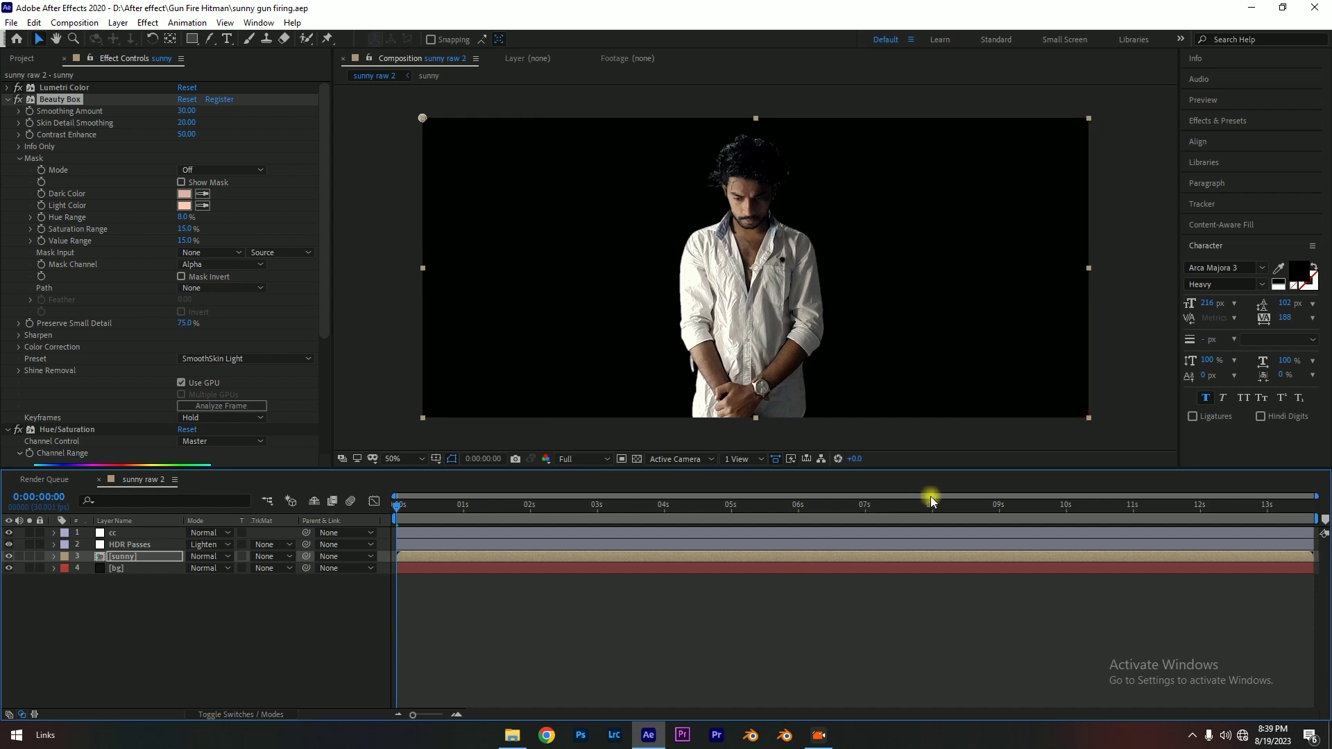
pyautogui.moveTo(930, 501); pyautogui.dragTo(1146, 505)
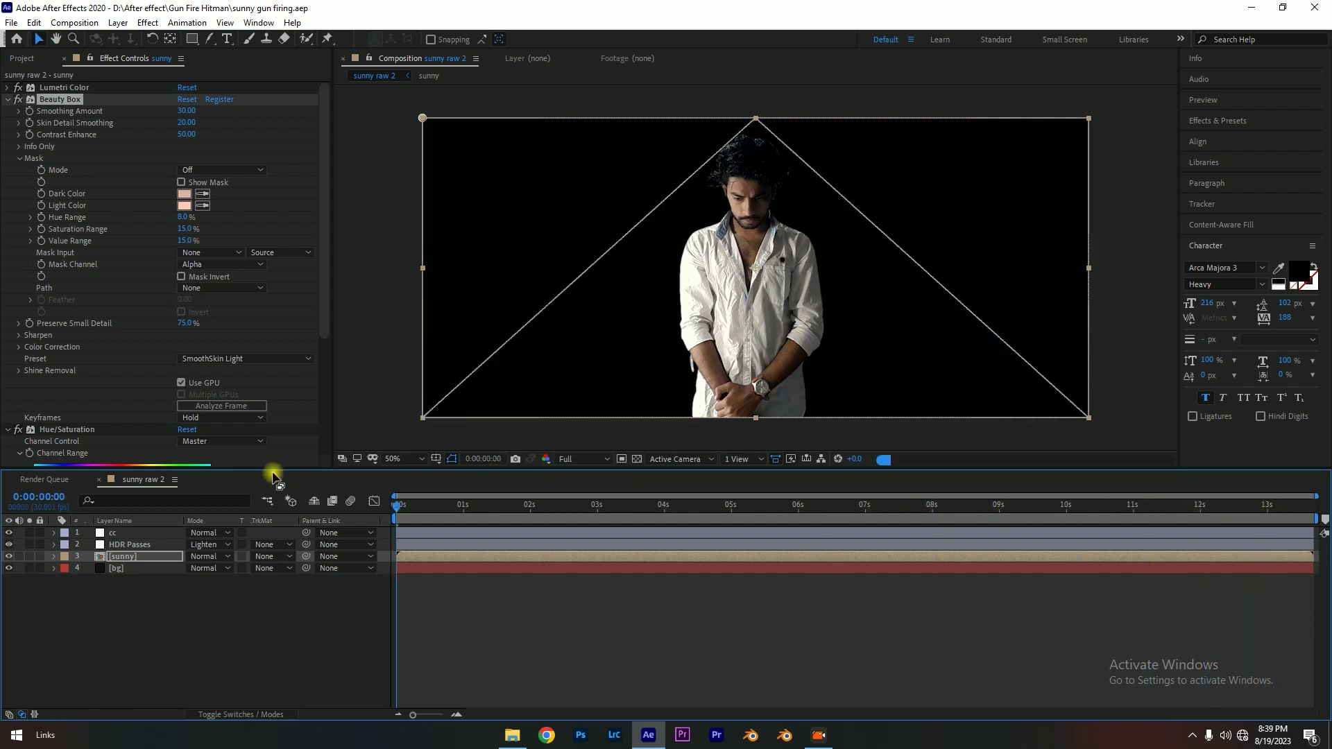
pyautogui.press('Home')
pyautogui.click(311, 657)
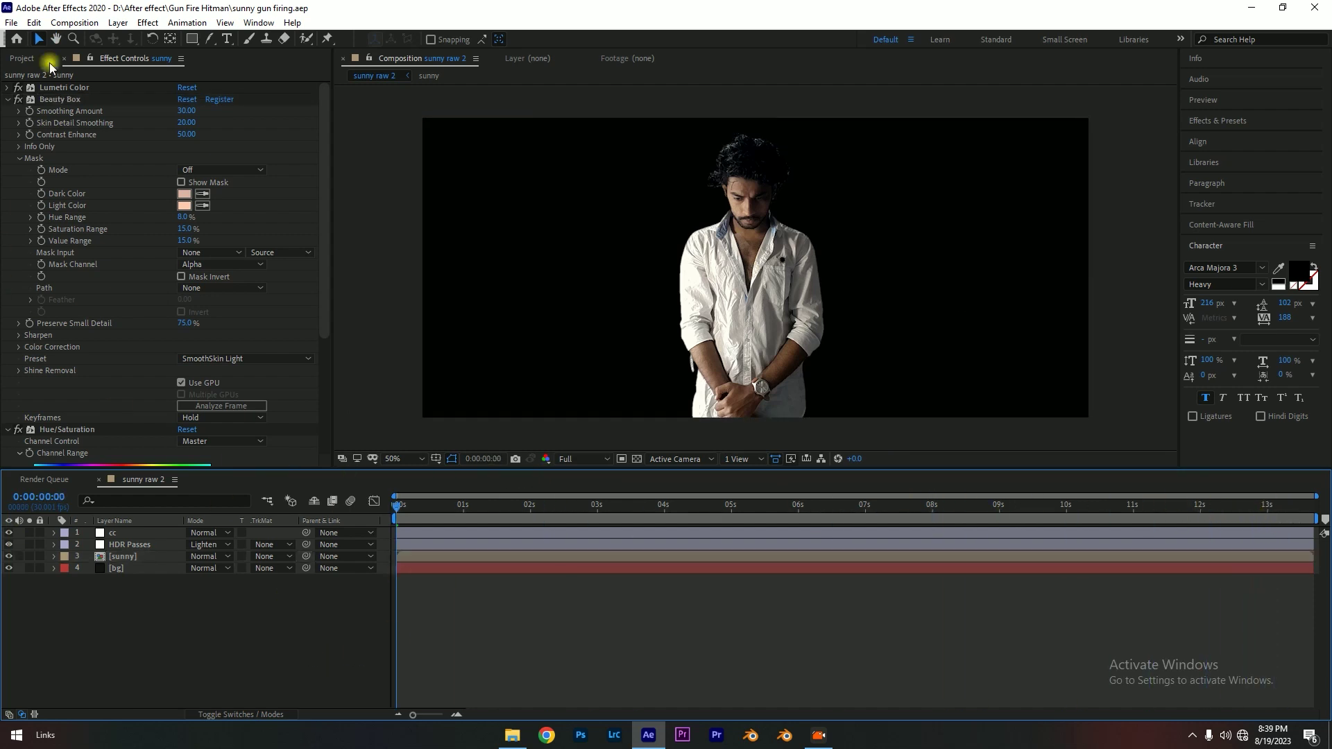
# - Collapse the layers' effect settings and start the composition preview
pyautogui.click(9, 99)
pyautogui.click(7, 111)
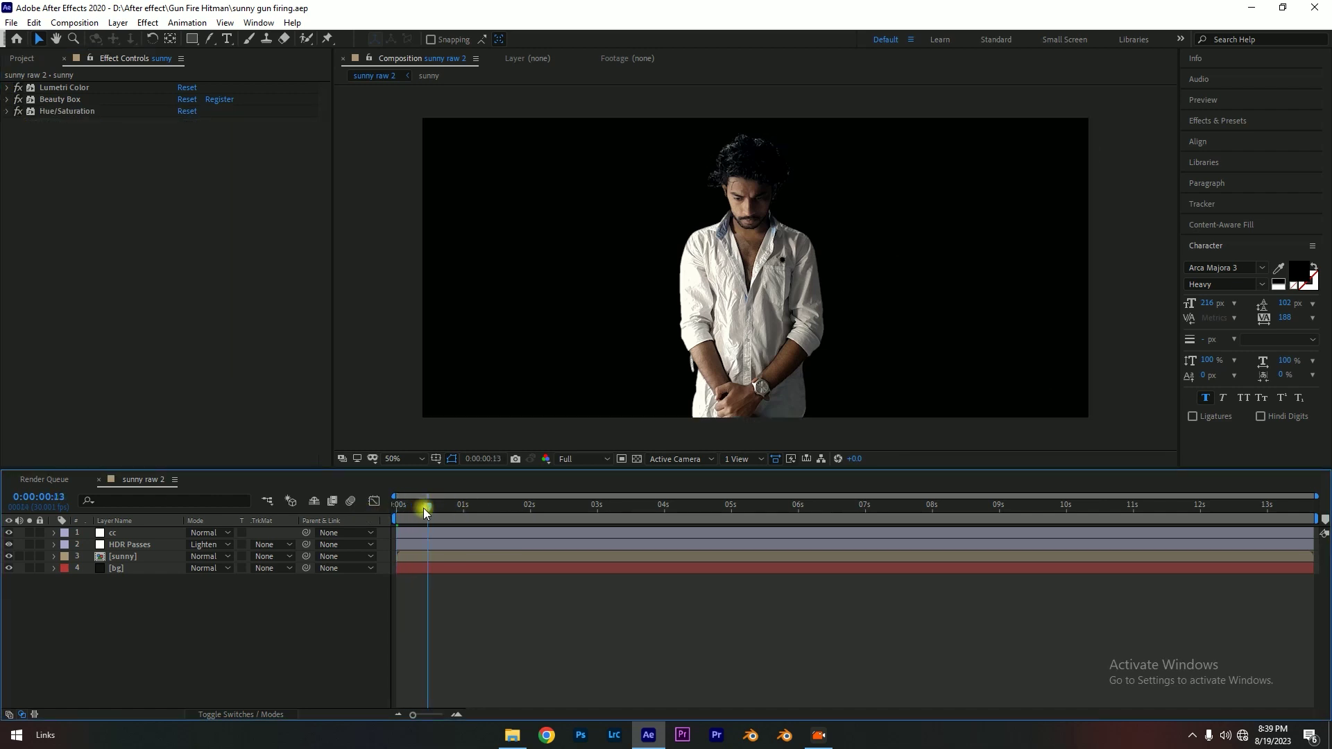
pyautogui.press('space')
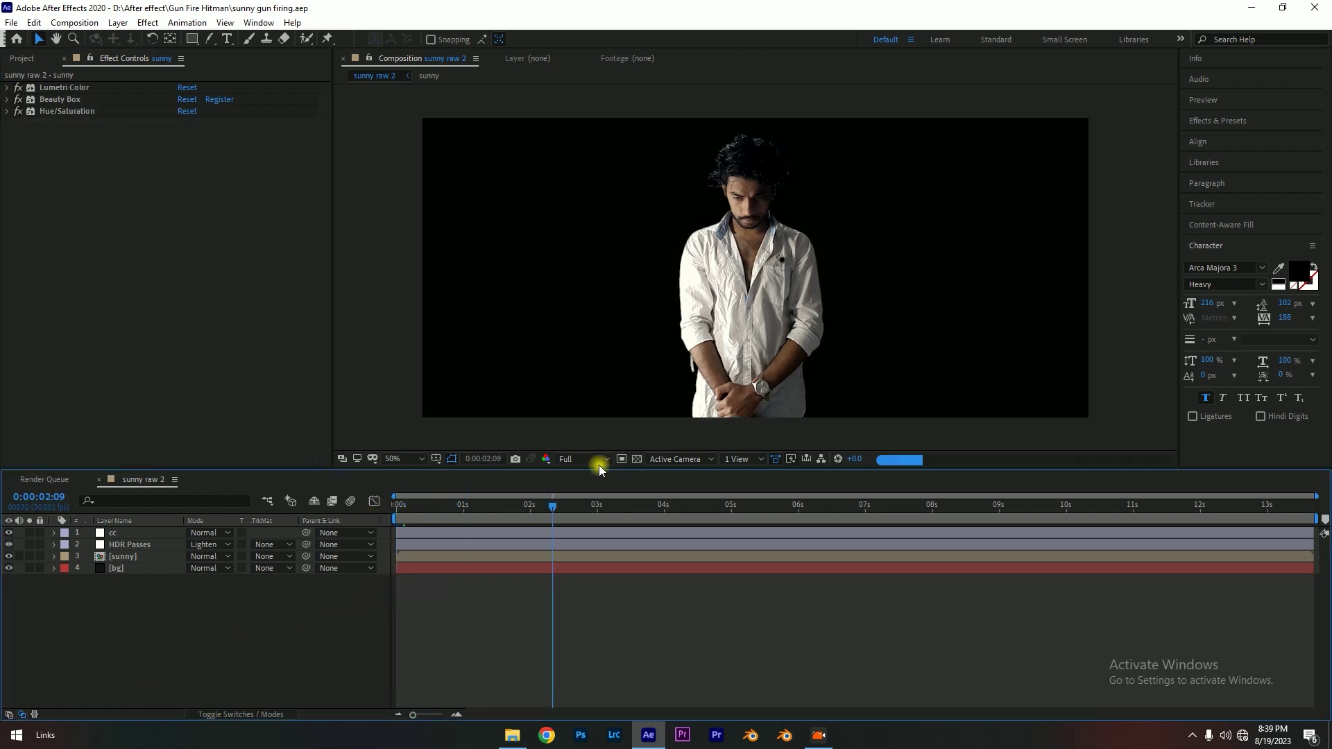
# - Play the preview at Half resolution and stop it around 3 seconds
pyautogui.click(598, 463)
pyautogui.click(591, 507)
pyautogui.click(576, 459)
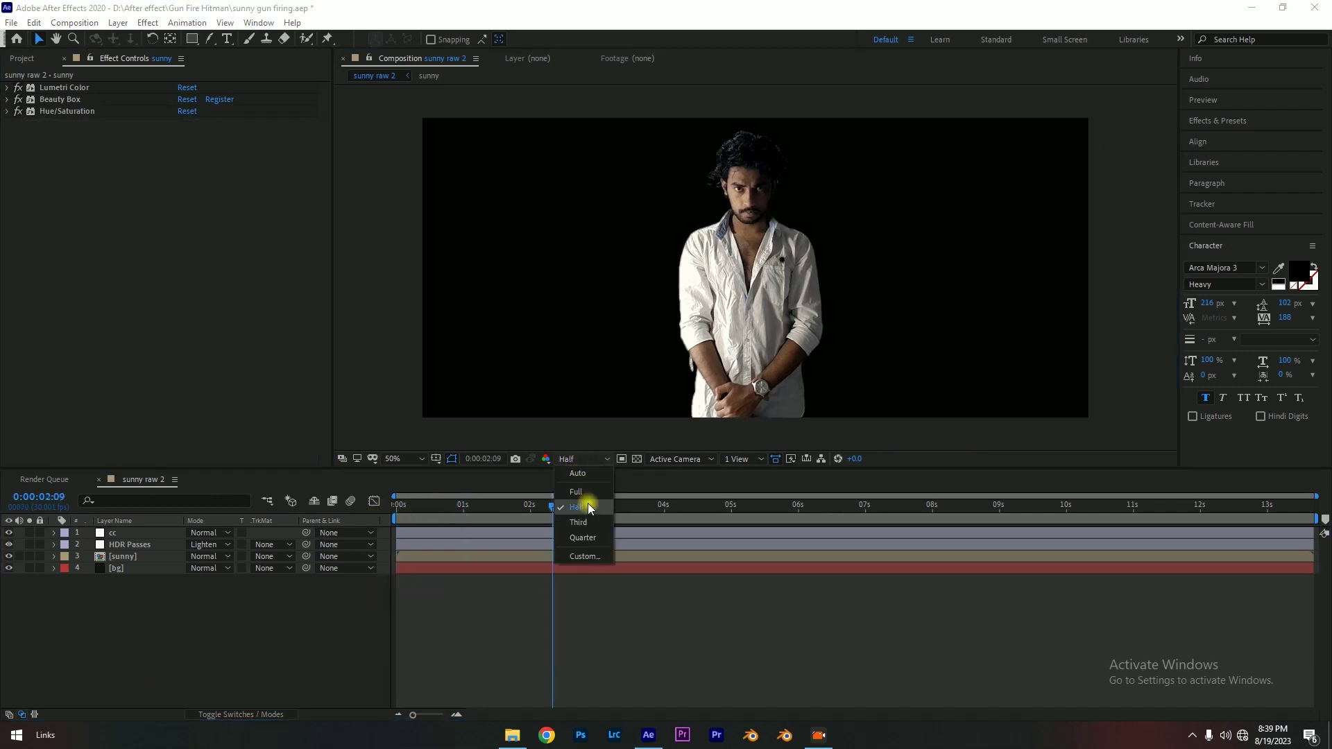
pyautogui.click(589, 506)
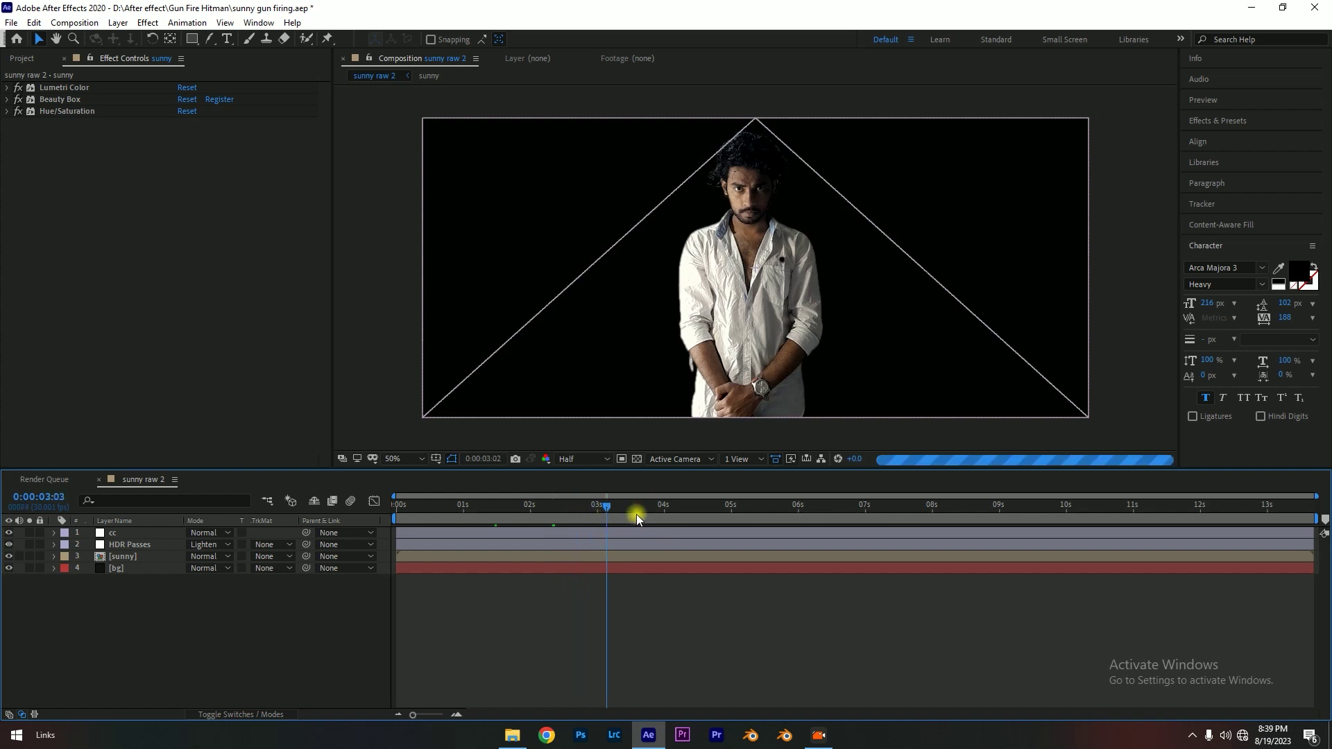
pyautogui.moveTo(585, 517)
pyautogui.mouseDown()
pyautogui.moveTo(608, 529)
pyautogui.moveTo(1181, 540)
pyautogui.moveTo(614, 519)
pyautogui.moveTo(643, 534)
pyautogui.mouseUp()
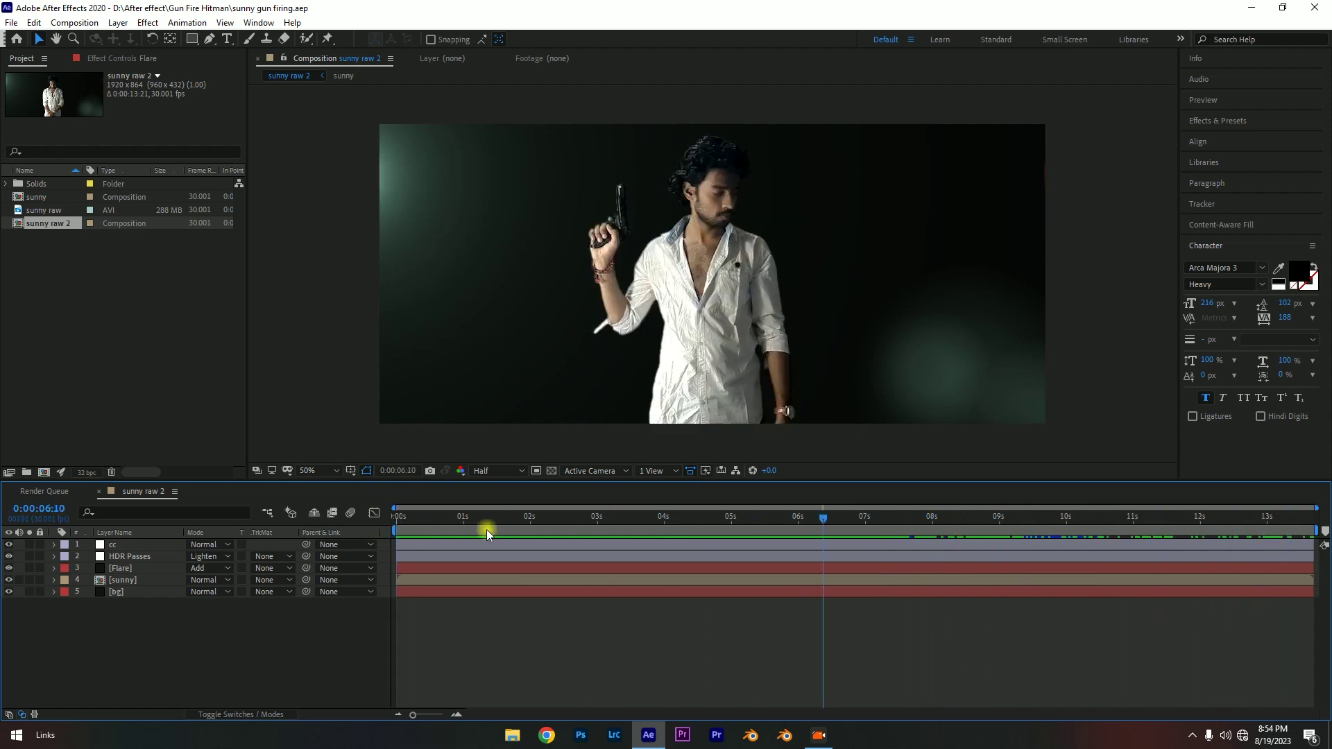
pyautogui.moveTo(739, 549)
pyautogui.mouseDown()
pyautogui.moveTo(939, 547)
pyautogui.moveTo(901, 552)
pyautogui.moveTo(914, 547)
pyautogui.mouseUp()
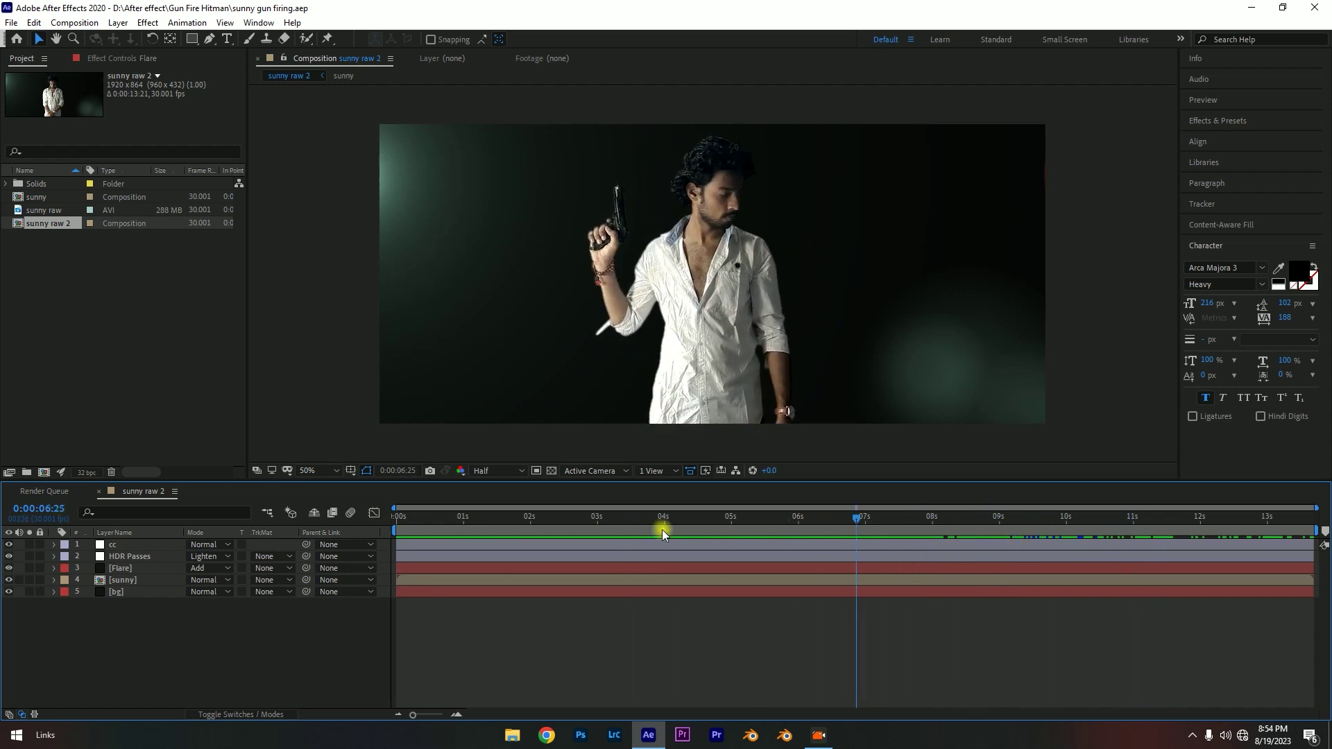
pyautogui.moveTo(662, 530)
pyautogui.mouseDown()
pyautogui.moveTo(1303, 555)
pyautogui.moveTo(984, 549)
pyautogui.moveTo(1034, 535)
pyautogui.moveTo(334, 492)
pyautogui.mouseUp()
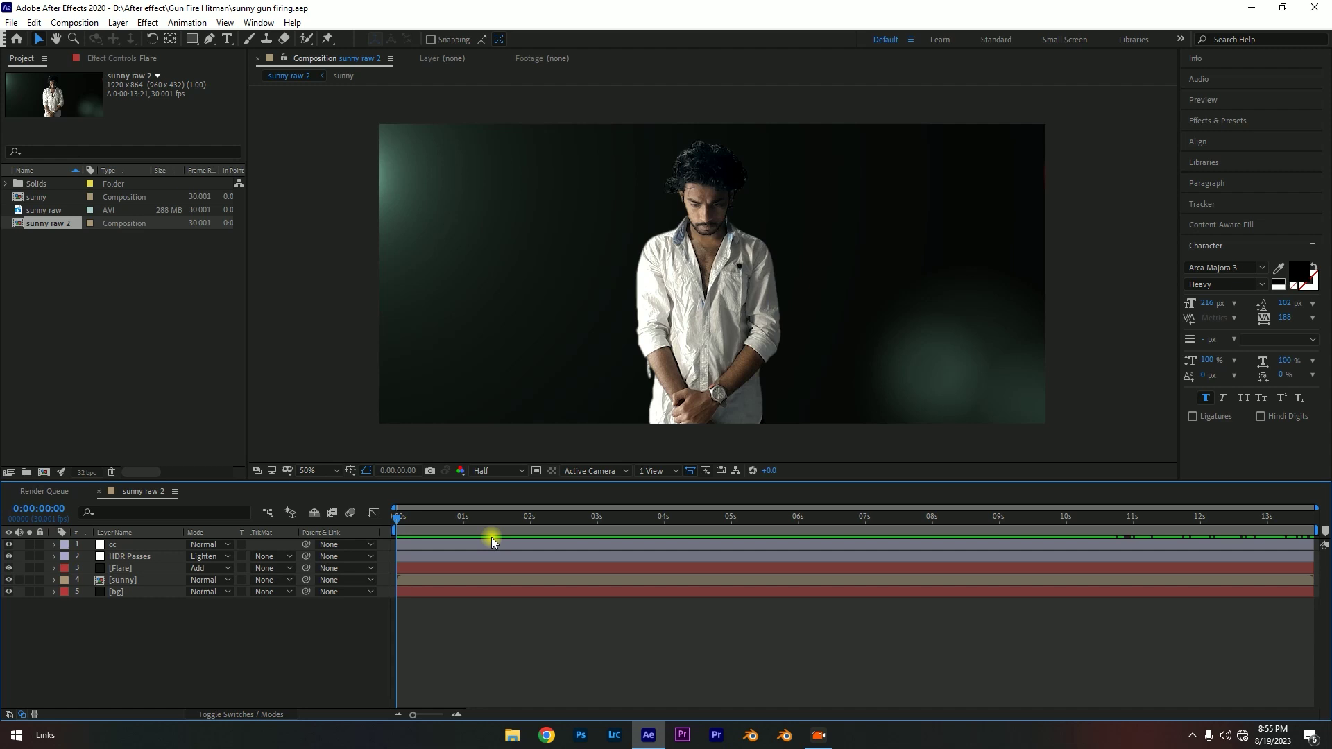
# - Play the preview and drop timeline markers at the gunshot moments
pyautogui.press('space')
pyautogui.press('KP_Multiply')
pyautogui.press('KP_Multiply')
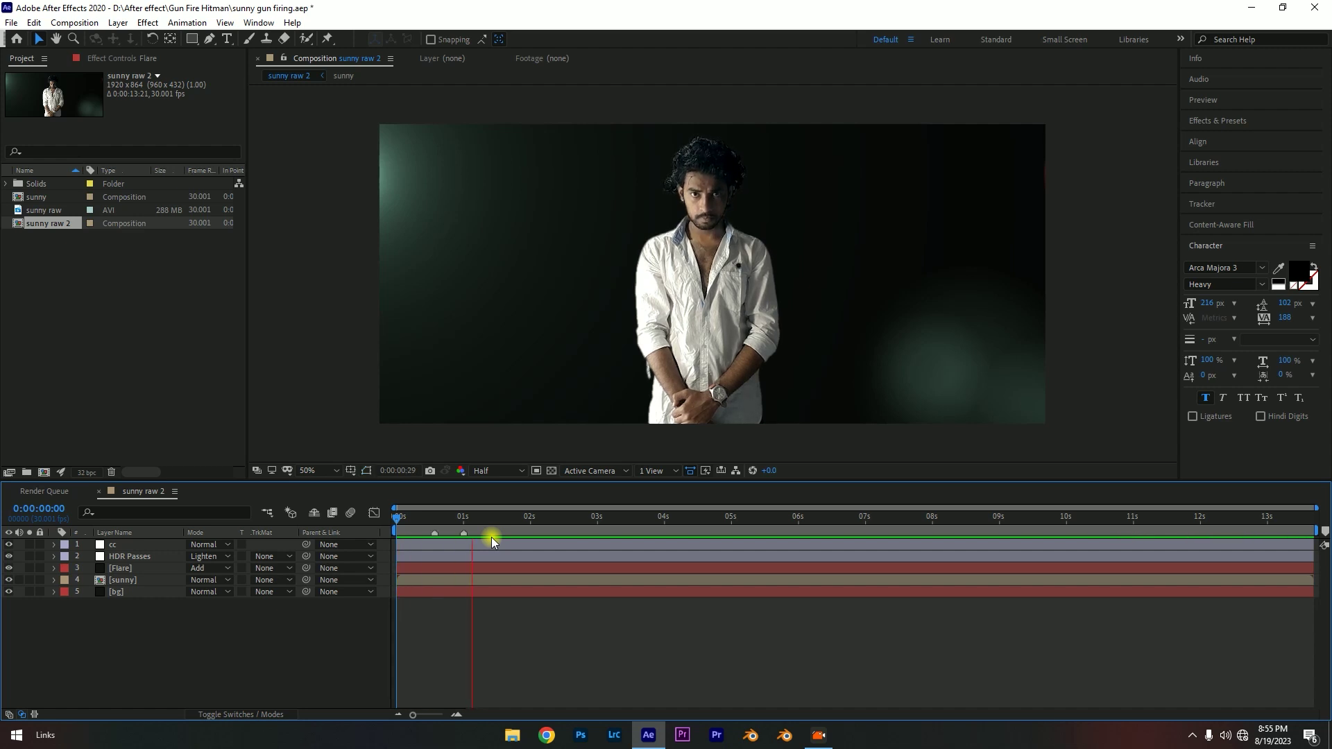
pyautogui.press('KP_Multiply')
pyautogui.click(1063, 518)
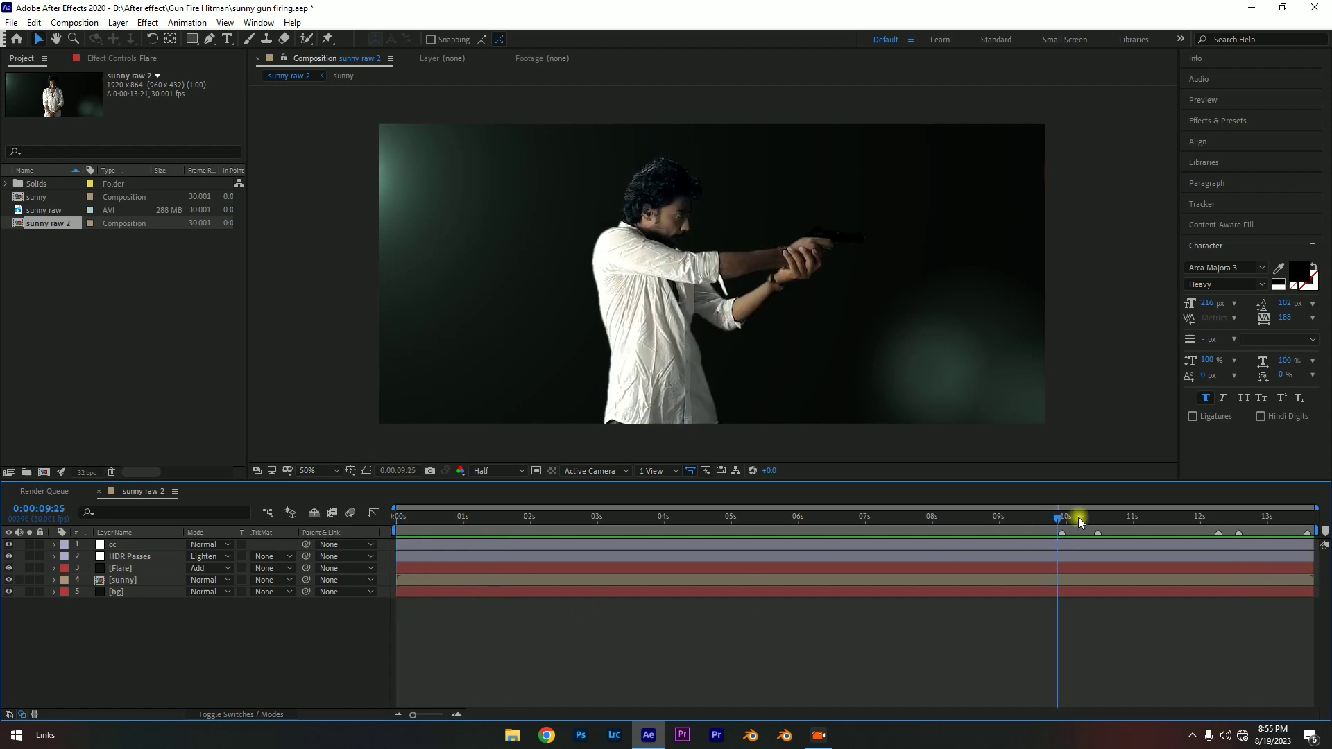
# - Jump between the marked shots back to the first one near 10 seconds and save
pyautogui.click(1204, 516)
pyautogui.click(1267, 517)
pyautogui.click(992, 535)
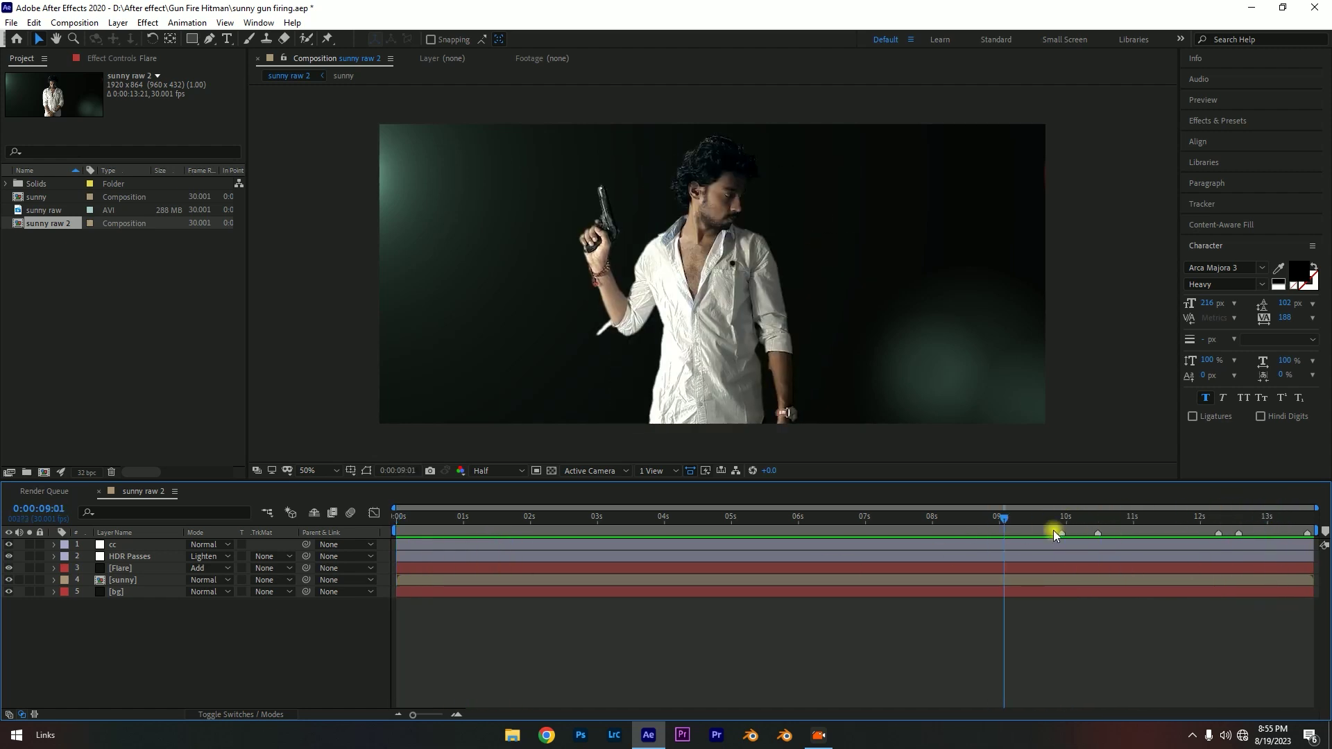
pyautogui.click(1053, 529)
pyautogui.hotkey('ctrl', 's')
# - Zoom the timeline to frame level and find the first firing frame at 0:00:10:01
pyautogui.moveTo(1057, 517)
pyautogui.mouseDown()
pyautogui.moveTo(1013, 518)
pyautogui.moveTo(1076, 519)
pyautogui.mouseUp()
pyautogui.press('=')
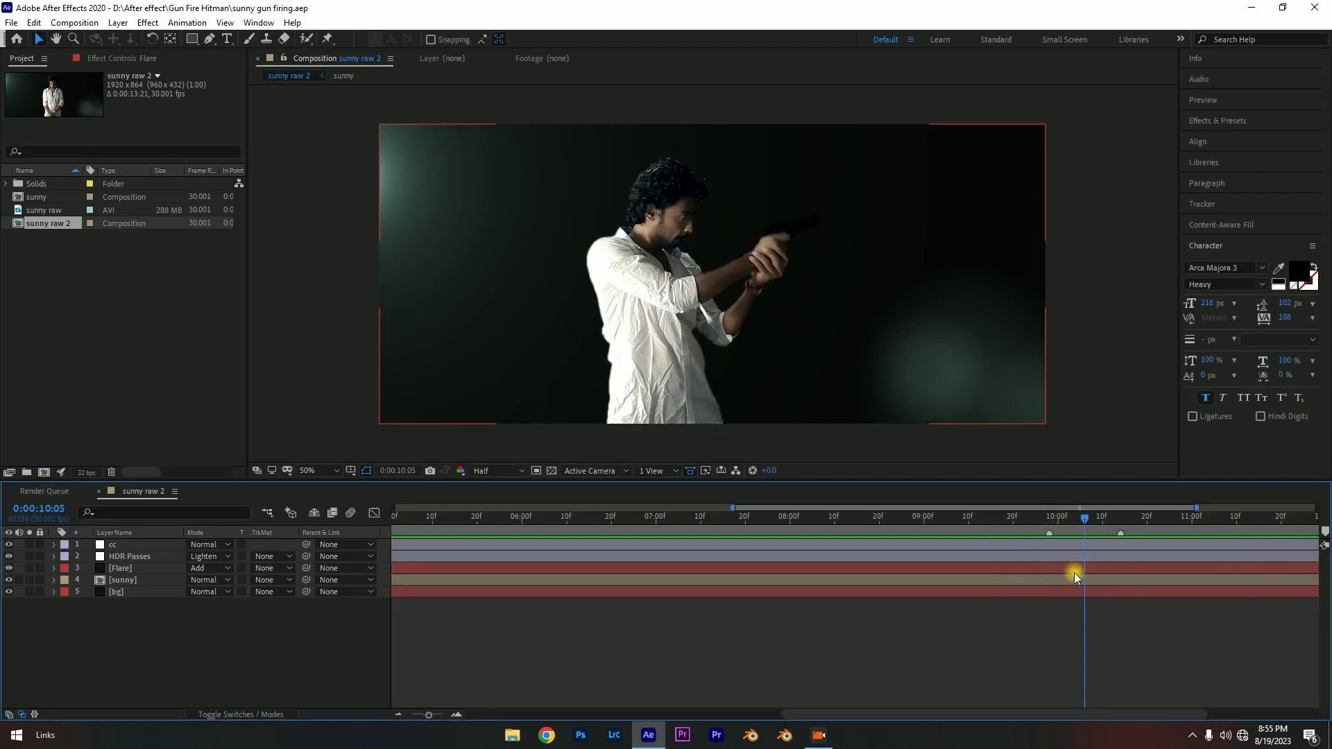
pyautogui.press('=')
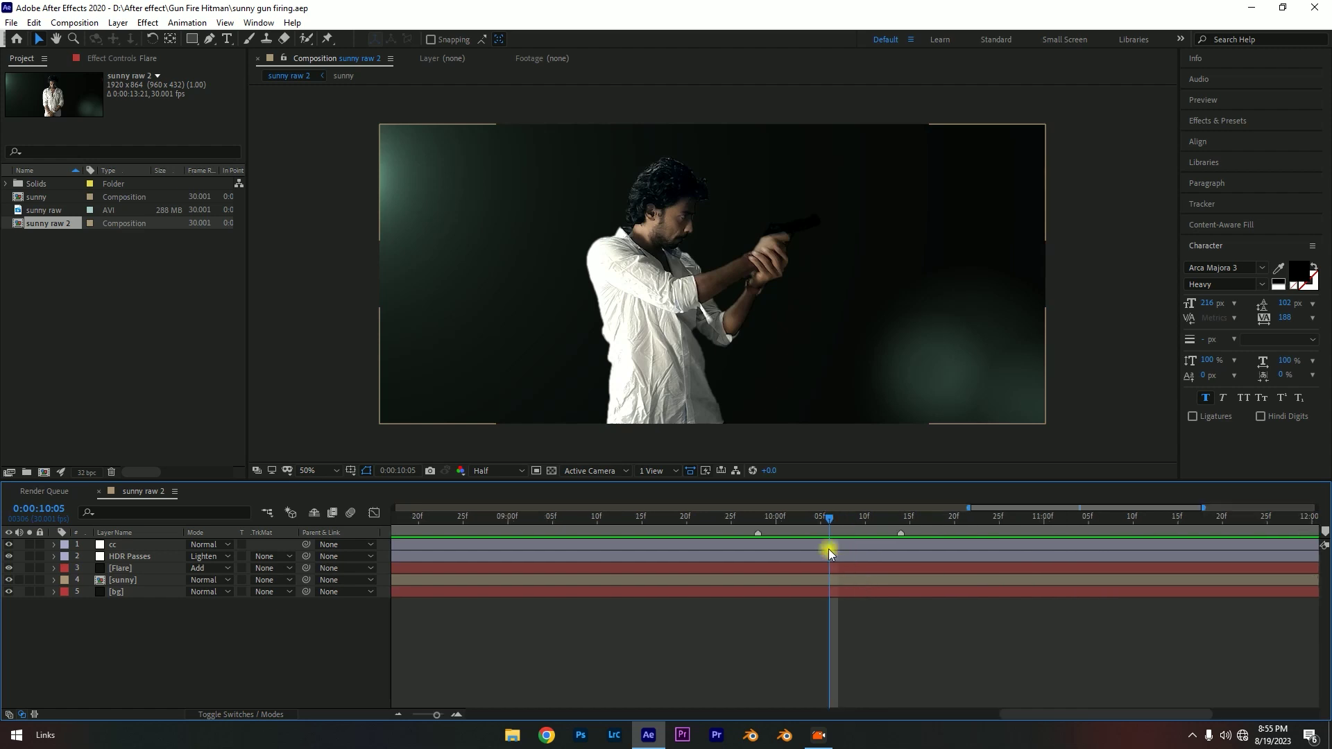
pyautogui.moveTo(781, 518); pyautogui.dragTo(757, 518)
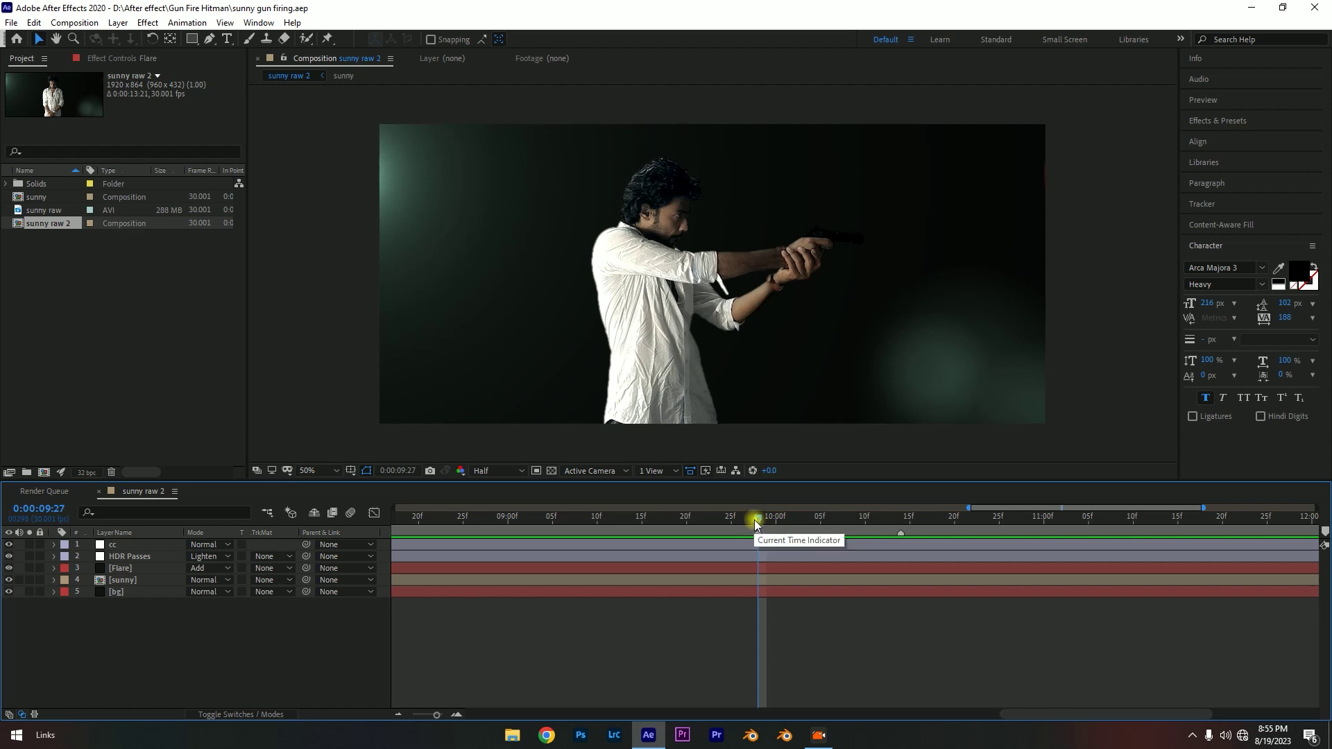
pyautogui.moveTo(755, 519)
pyautogui.mouseDown()
pyautogui.moveTo(730, 519)
pyautogui.moveTo(808, 532)
pyautogui.mouseUp()
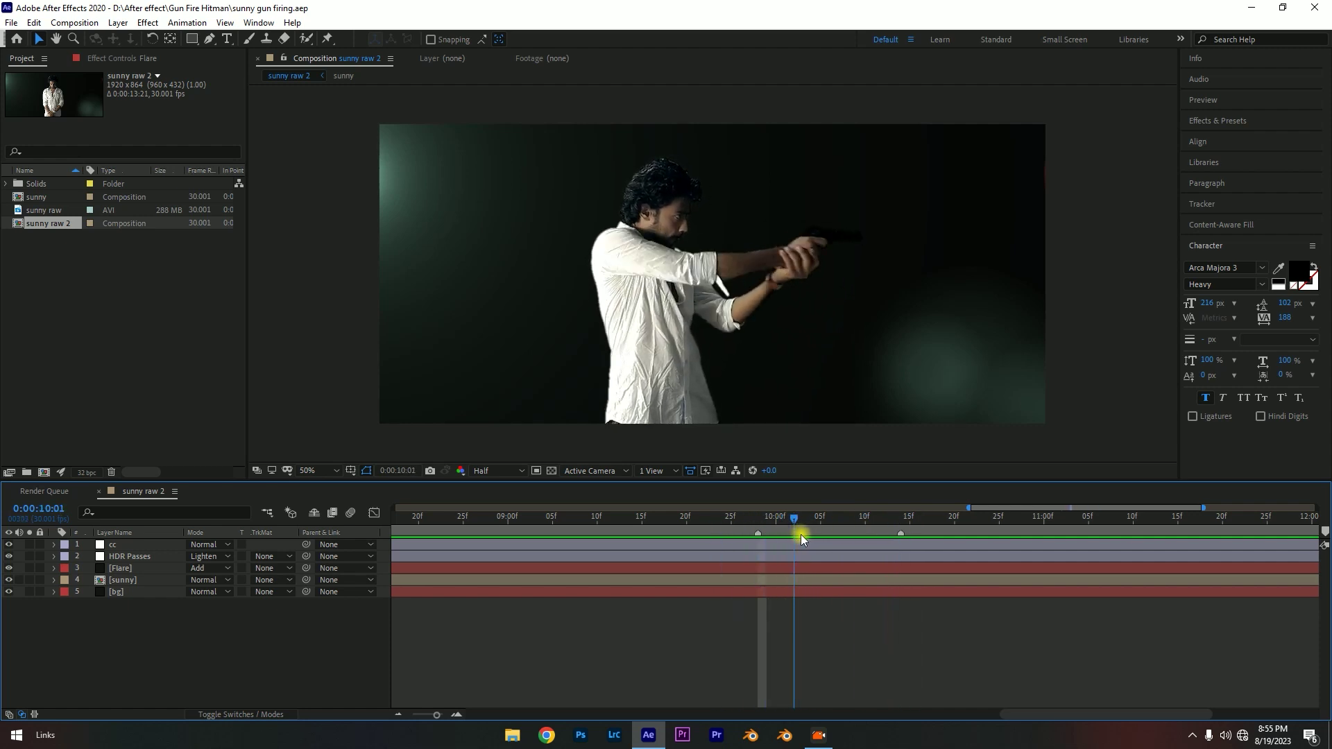
pyautogui.moveTo(800, 537); pyautogui.dragTo(800, 526)
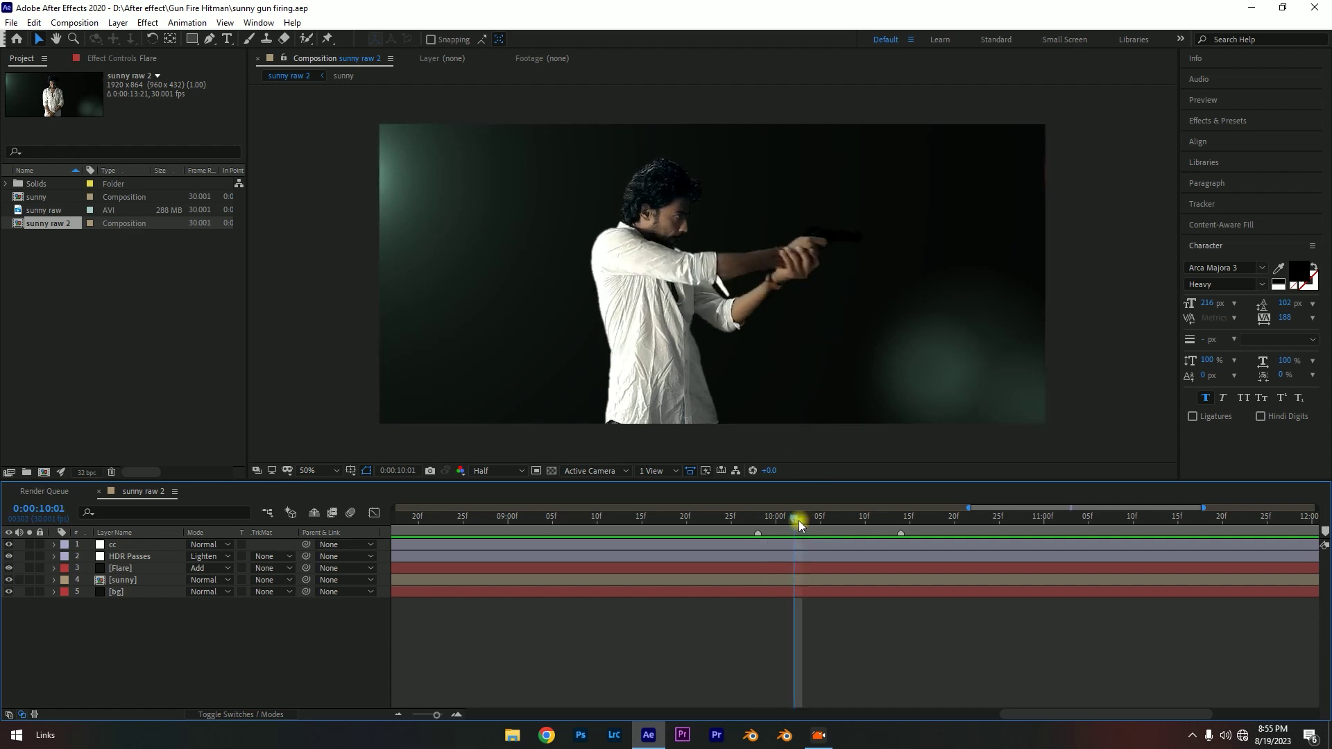
pyautogui.moveTo(800, 530)
pyautogui.mouseDown()
pyautogui.moveTo(837, 532)
pyautogui.moveTo(787, 526)
pyautogui.mouseUp()
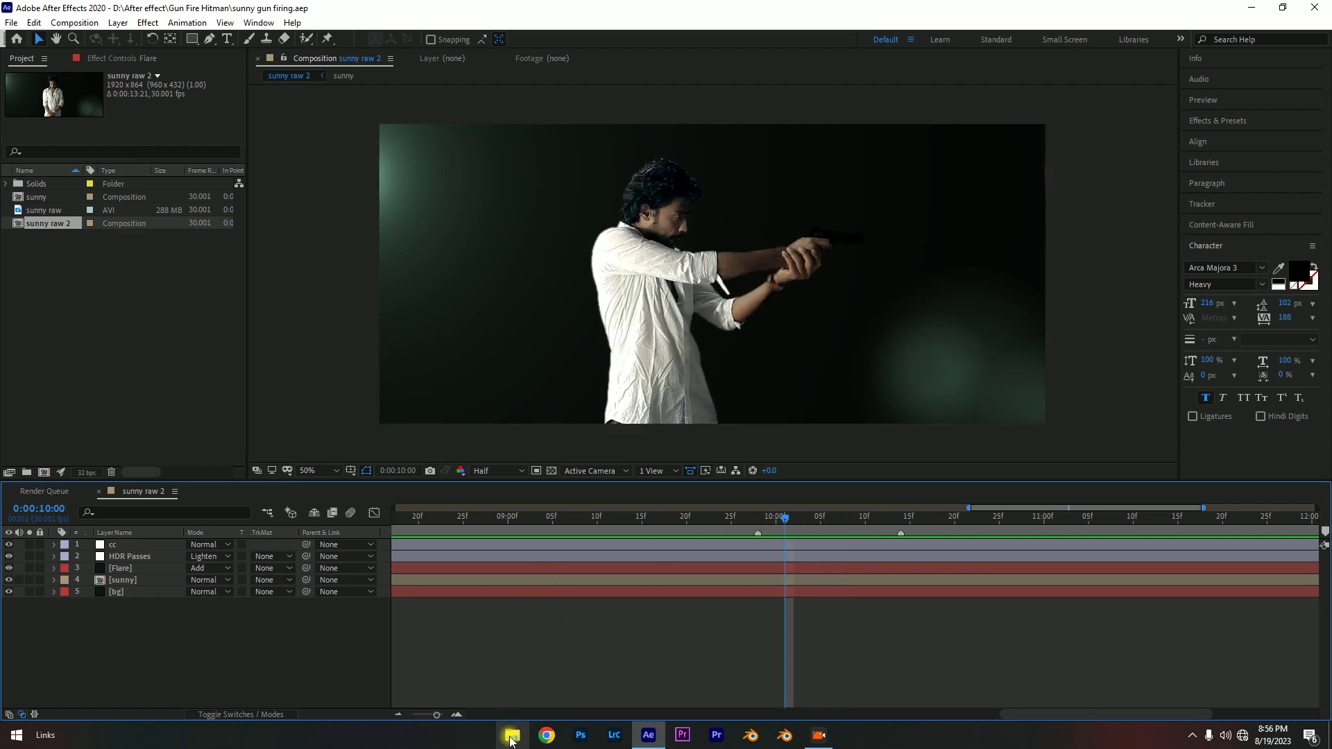
# - Select clips 1.mov–5.mov in the muzzle flash folder and drag them into the Project panel
pyautogui.moveTo(509, 740)
pyautogui.click(521, 603)
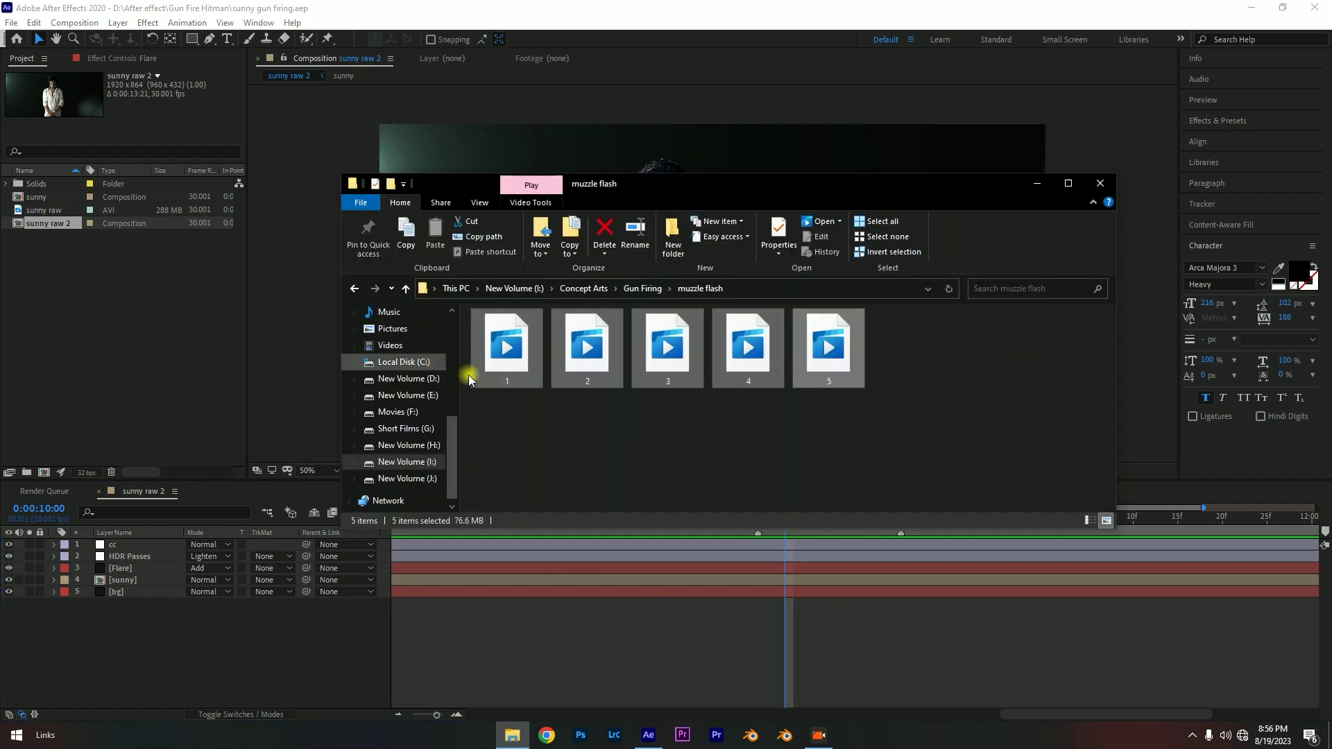
pyautogui.moveTo(506, 414); pyautogui.dragTo(864, 309)
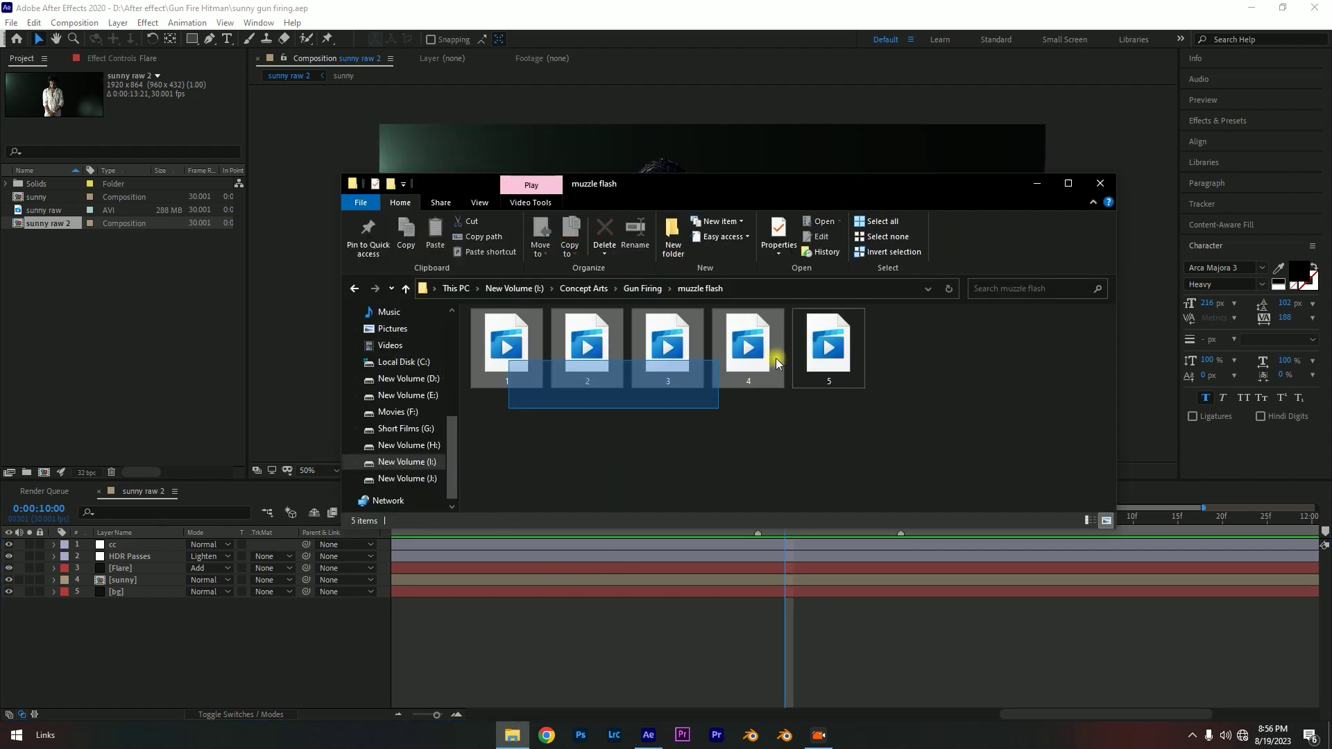
pyautogui.moveTo(499, 359); pyautogui.dragTo(493, 369)
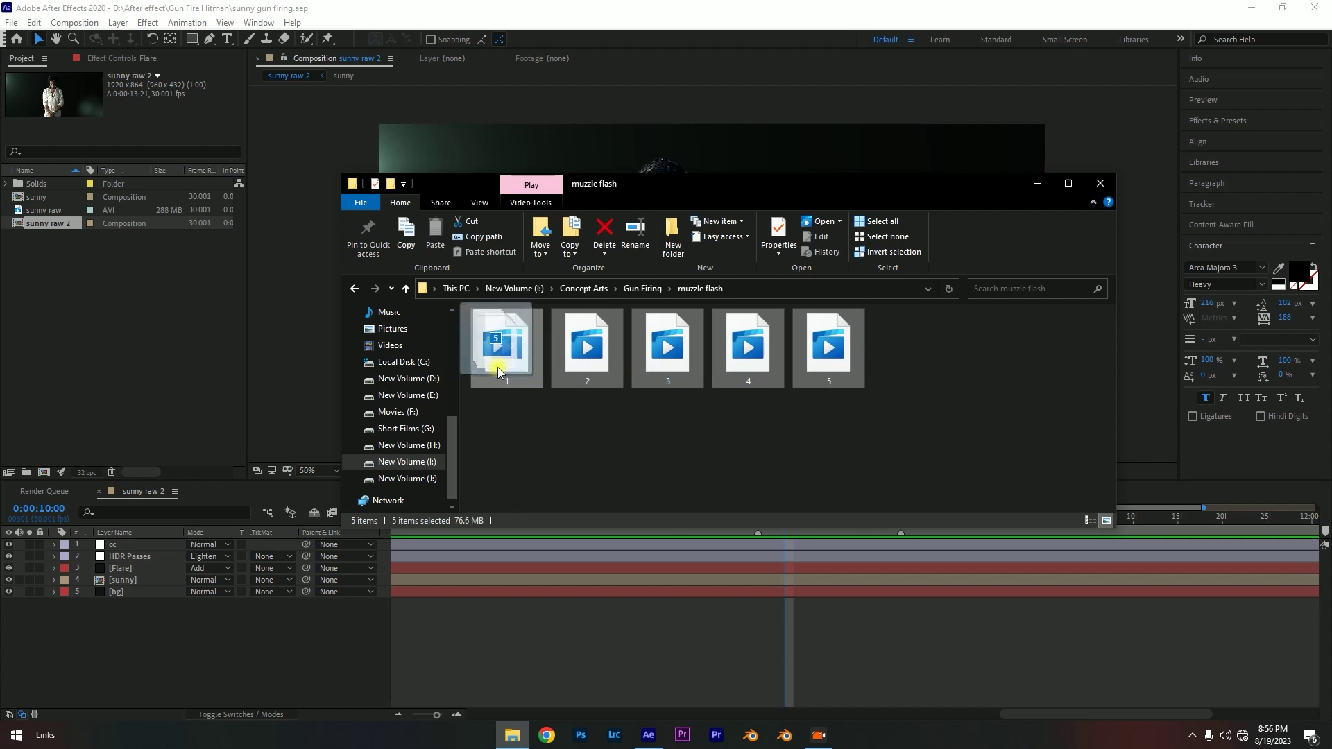
pyautogui.moveTo(493, 369); pyautogui.dragTo(149, 326)
pyautogui.moveTo(427, 340); pyautogui.dragTo(114, 305)
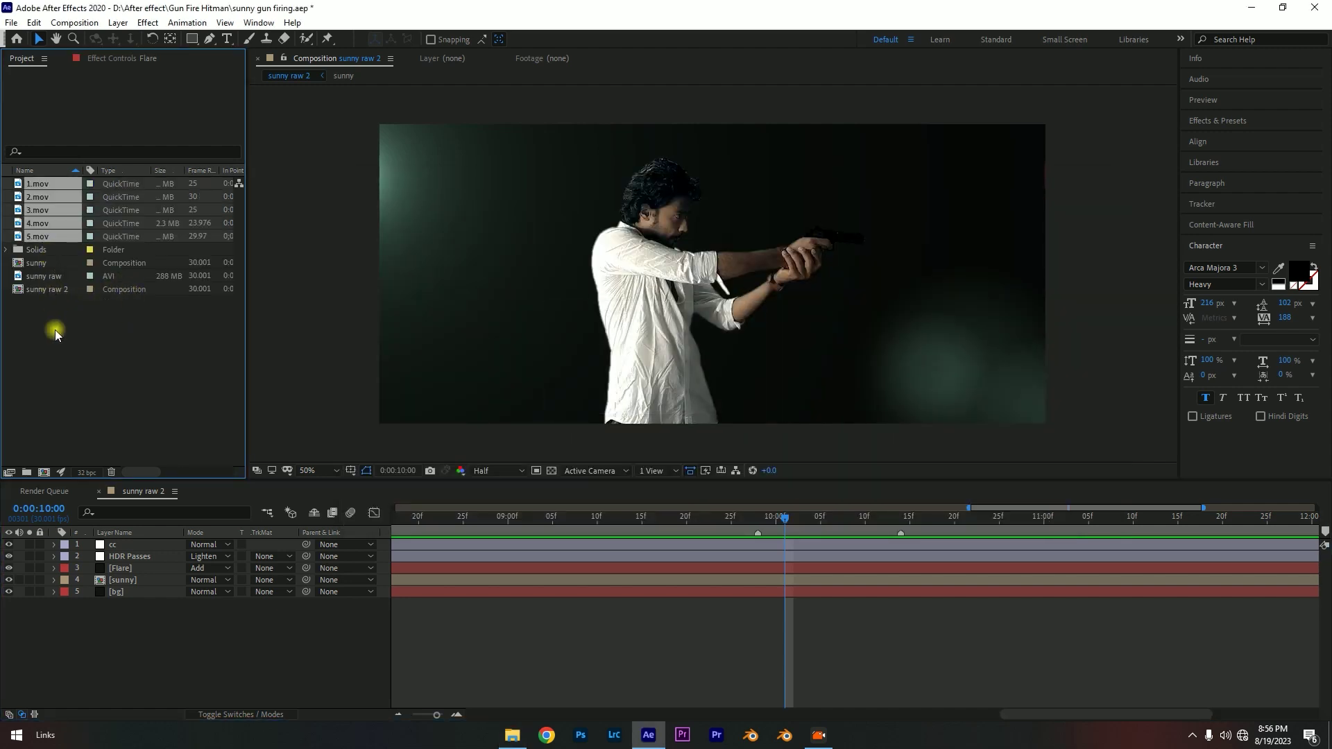
# - Preview the flash clips and add 3.mov to the sunny raw 2 composition
pyautogui.click(43, 185)
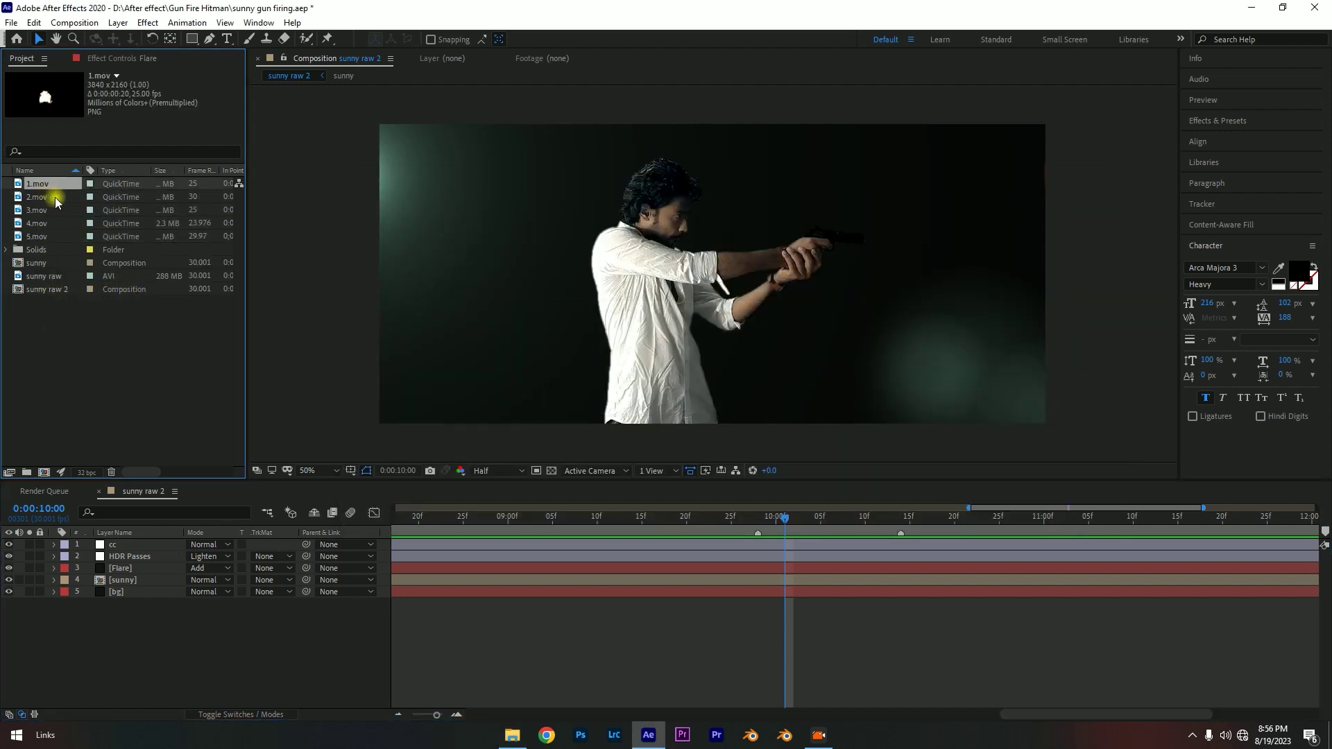
pyautogui.click(55, 197)
pyautogui.click(55, 210)
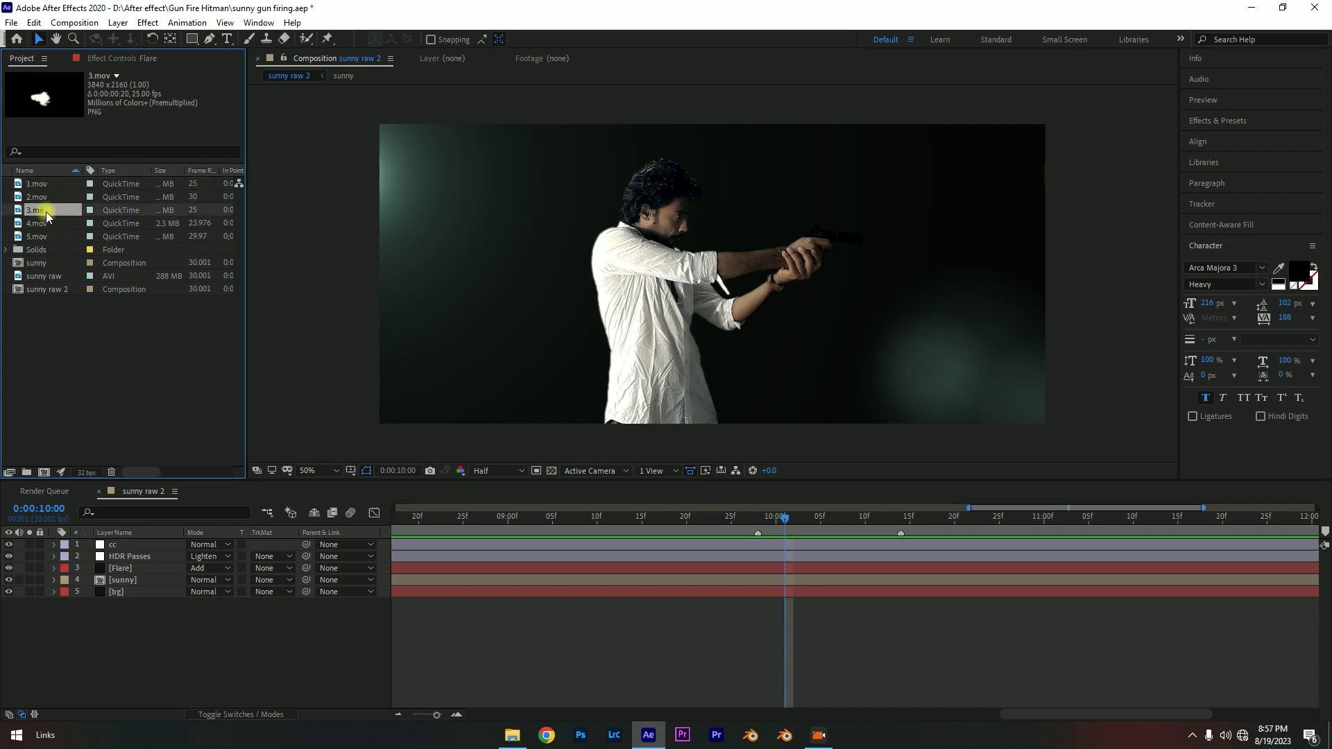
pyautogui.moveTo(46, 211); pyautogui.dragTo(937, 593)
pyautogui.moveTo(54, 313); pyautogui.dragTo(6, 206)
# - Slide the 3.mov layer so it starts at 0:00:10:00
pyautogui.moveTo(775, 547)
pyautogui.mouseDown()
pyautogui.moveTo(793, 519)
pyautogui.moveTo(756, 527)
pyautogui.mouseUp()
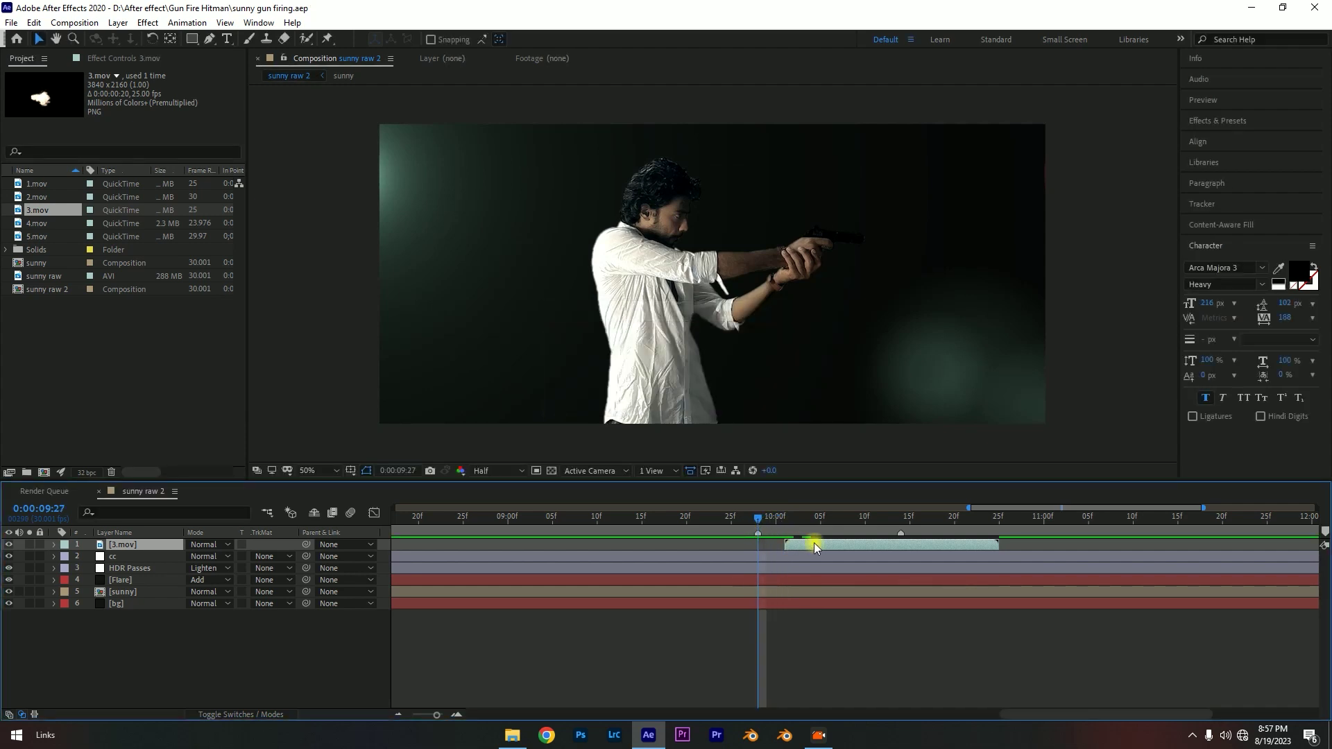
pyautogui.moveTo(793, 547); pyautogui.dragTo(874, 545)
pyautogui.moveTo(787, 518)
pyautogui.mouseDown()
pyautogui.moveTo(801, 520)
pyautogui.moveTo(789, 522)
pyautogui.mouseUp()
pyautogui.moveTo(874, 547); pyautogui.dragTo(795, 542)
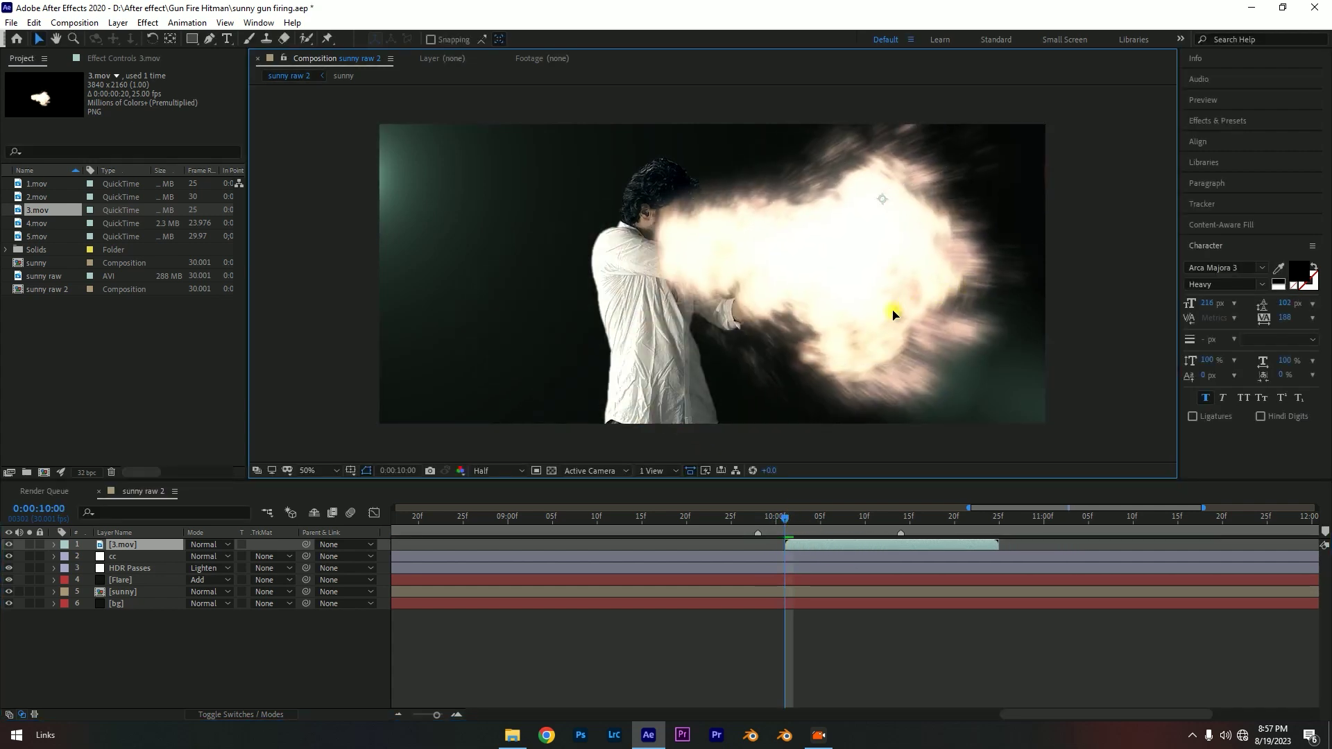
# - Position the 3.mov flash on the pistol's muzzle with drags and Shift+arrow nudges, then save
pyautogui.moveTo(959, 315); pyautogui.dragTo(888, 299)
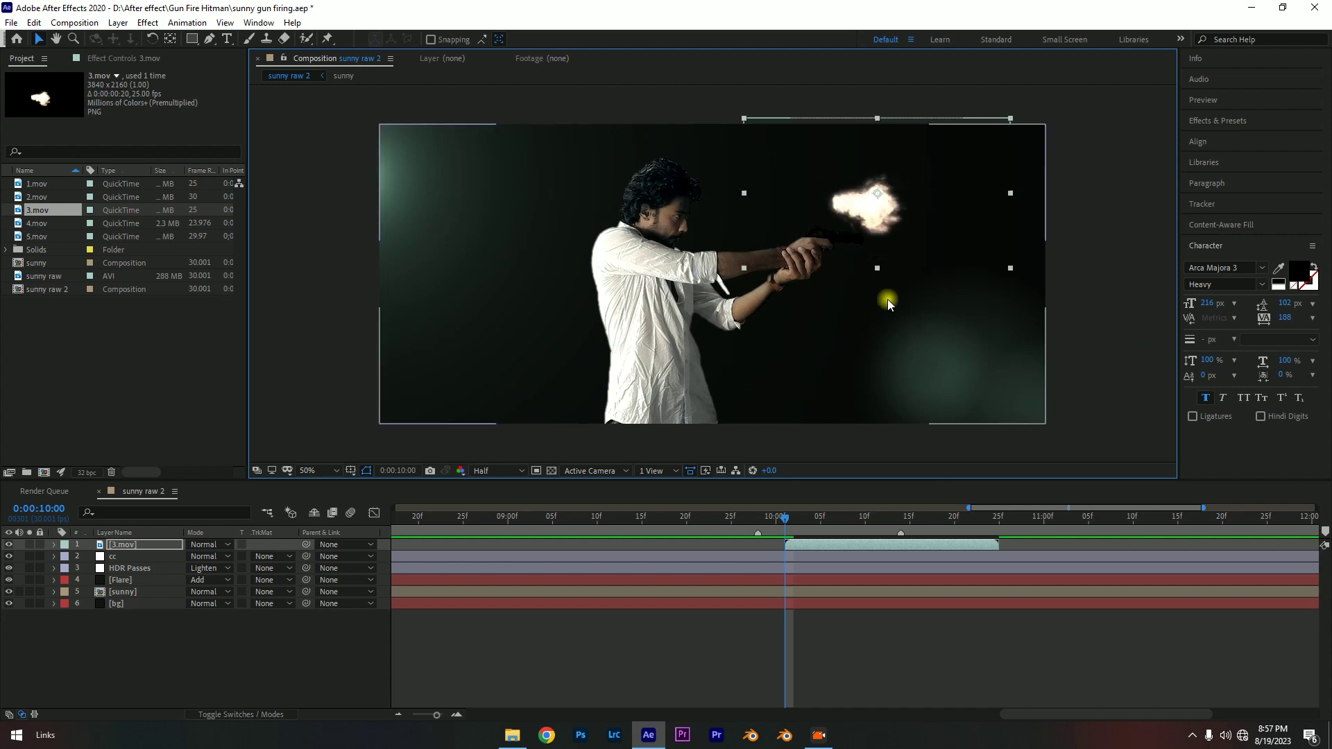
pyautogui.hotkey('shift', 'Right')
pyautogui.hotkey('shift', 'Right')
pyautogui.hotkey('shift', 'Right')
pyautogui.hotkey('shift', 'Down')
pyautogui.hotkey('shift', 'Down')
pyautogui.hotkey('shift', 'Down')
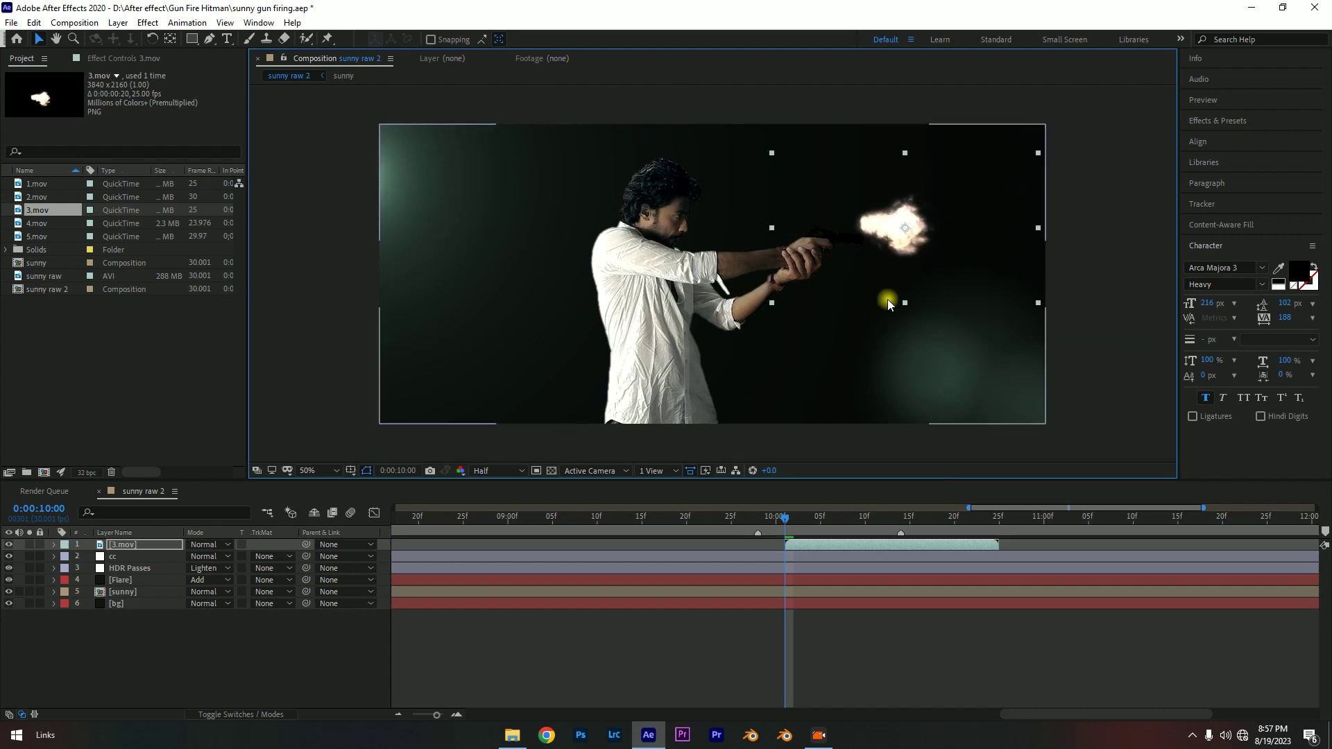
pyautogui.hotkey('shift', 'Right')
pyautogui.hotkey('shift', 'Right')
pyautogui.hotkey('shift', 'Down')
pyautogui.hotkey('shift', 'Down')
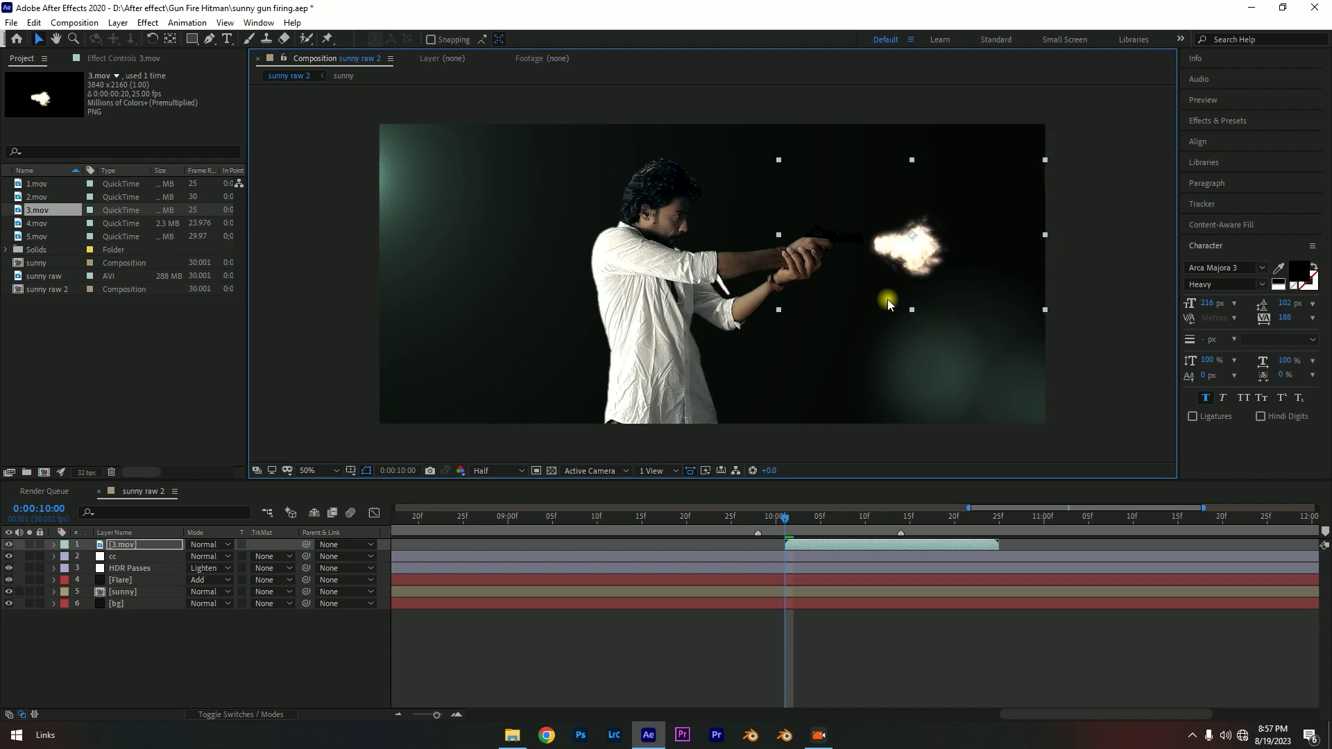
pyautogui.hotkey('shift', 'Up')
pyautogui.hotkey('shift', 'Up')
pyautogui.scroll(2, 924, 244)
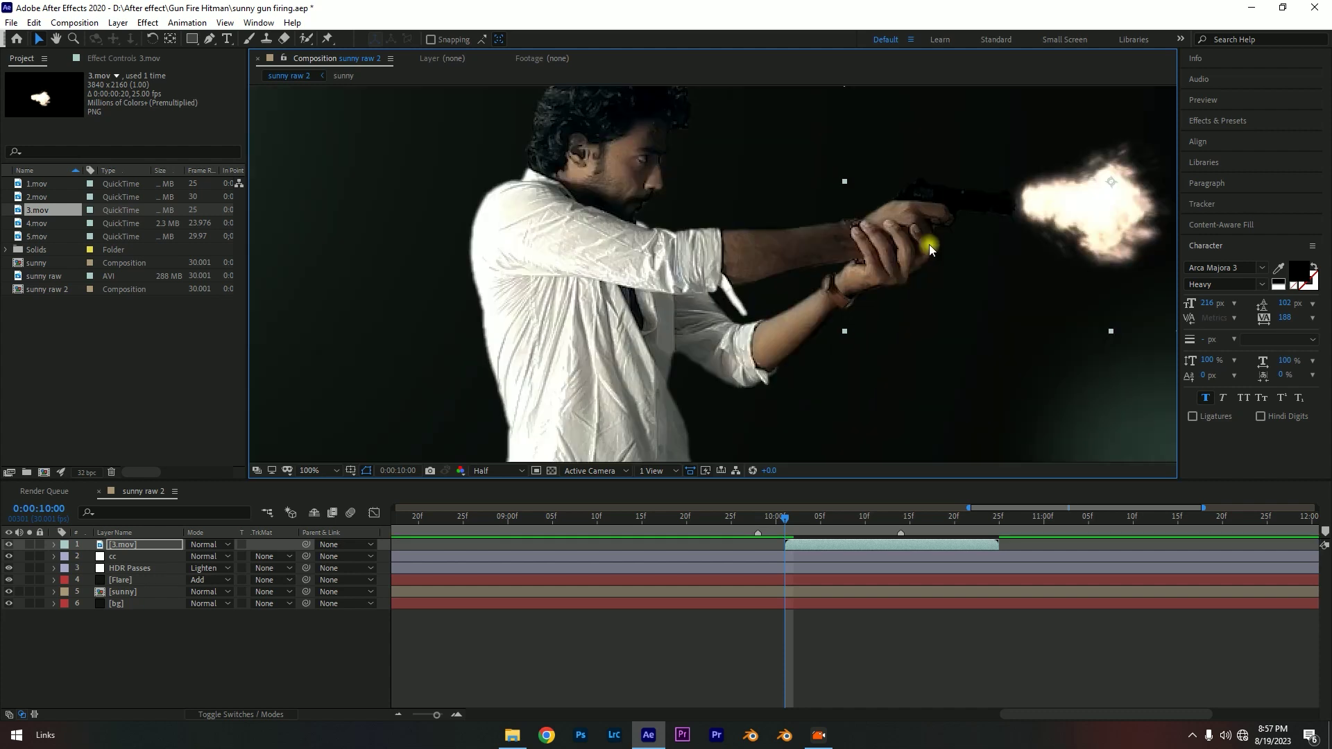
pyautogui.scroll(2, 609, 342)
pyautogui.scroll(-1, 654, 297)
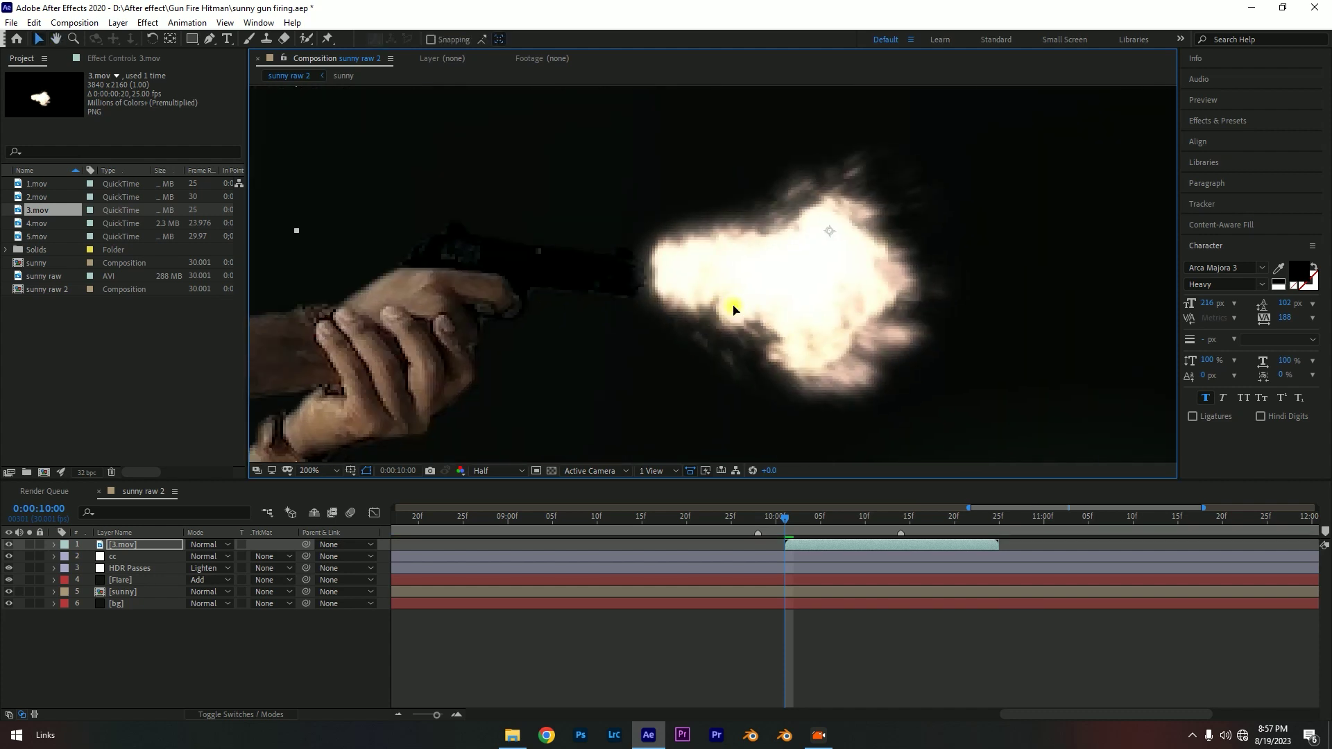
pyautogui.moveTo(747, 305); pyautogui.dragTo(737, 317)
pyautogui.hotkey('ctrl', 's')
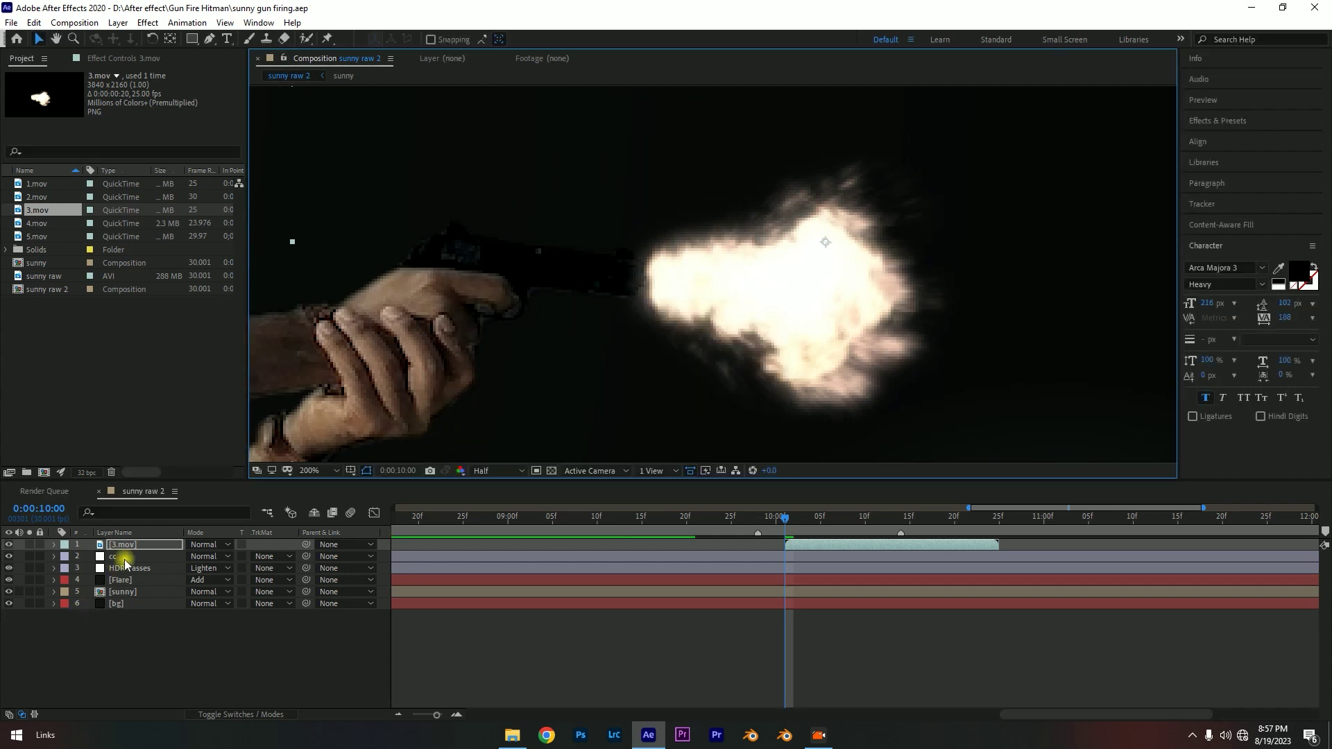
# - Move the 3.mov layer below HDR Passes and set its blend mode to Add
pyautogui.moveTo(124, 544); pyautogui.dragTo(145, 574)
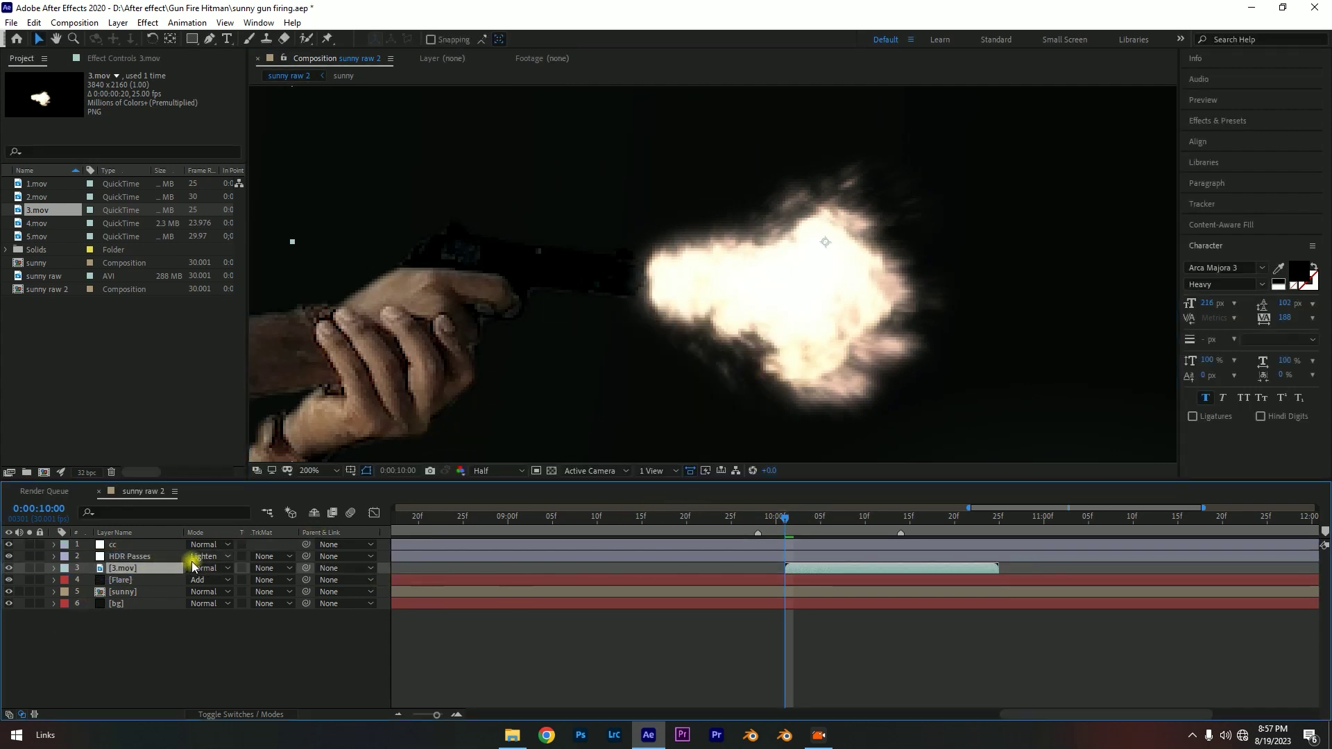
pyautogui.click(197, 569)
pyautogui.click(284, 262)
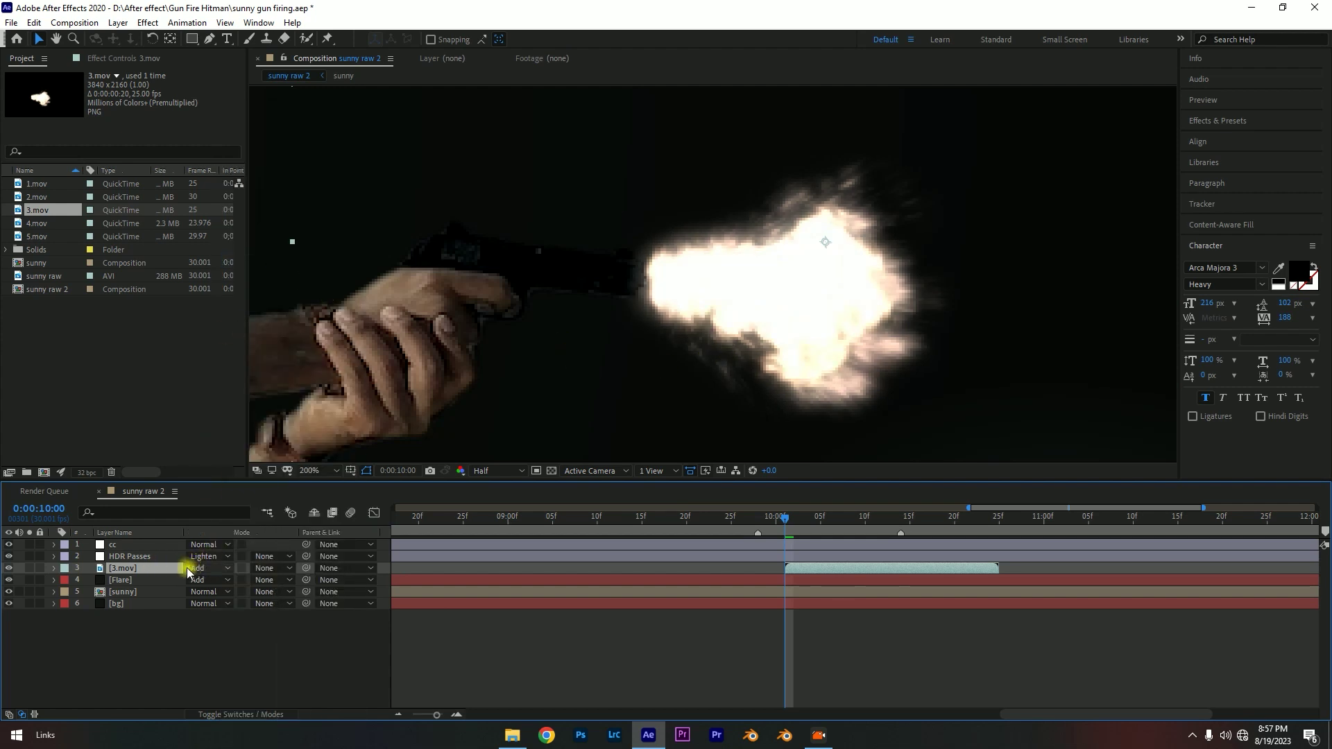
pyautogui.click(198, 567)
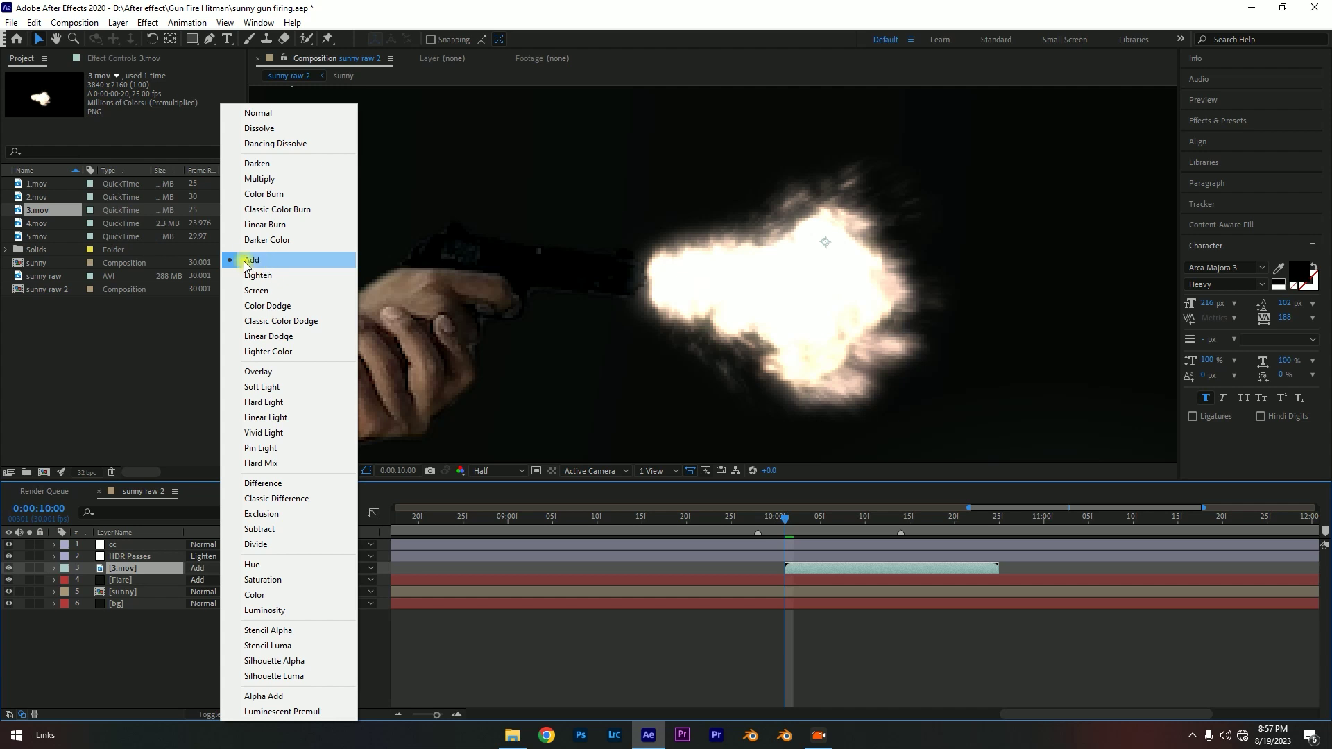
pyautogui.click(254, 265)
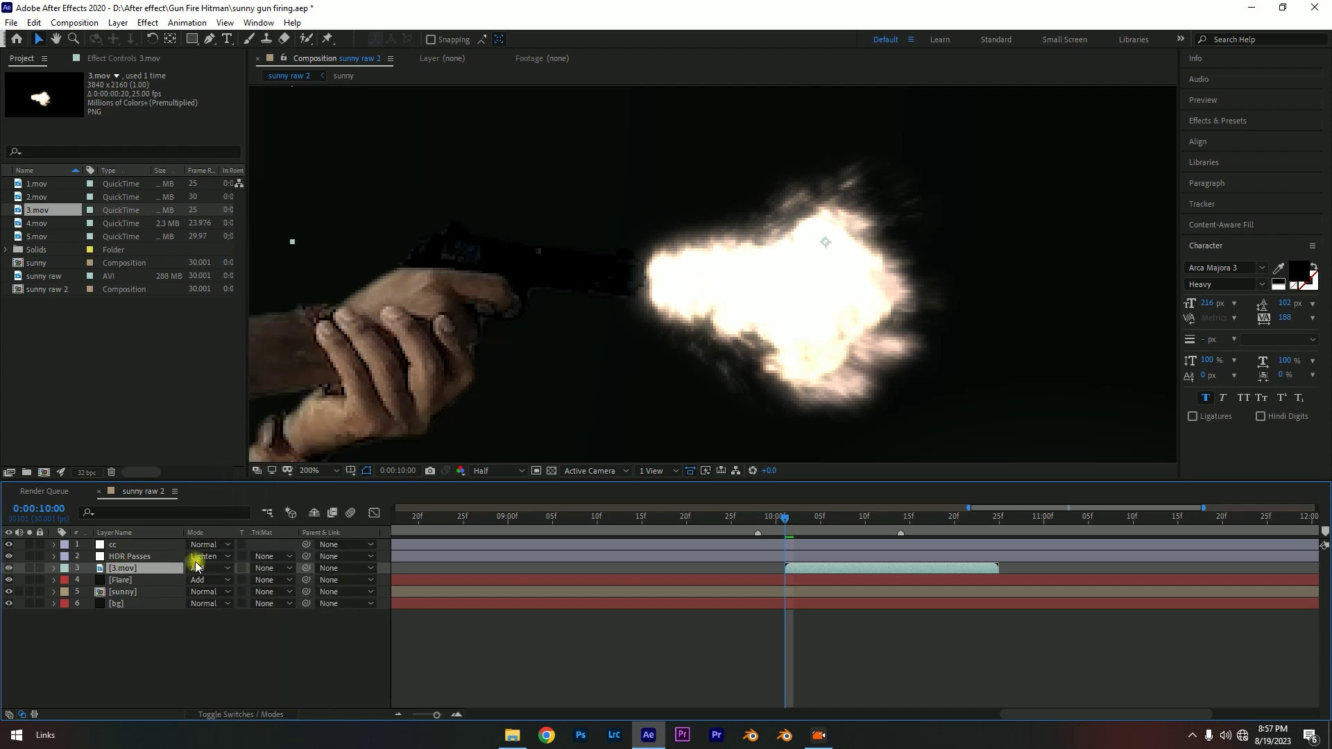
pyautogui.hotkey('shift', '=')
pyautogui.hotkey('shift', '-')
pyautogui.hotkey('shift', '=')
pyautogui.hotkey('shift', '-')
# - Shrink the 3.mov flash, nudge it left and down, and rotate it slightly at the barrel
pyautogui.moveTo(715, 328); pyautogui.dragTo(714, 327)
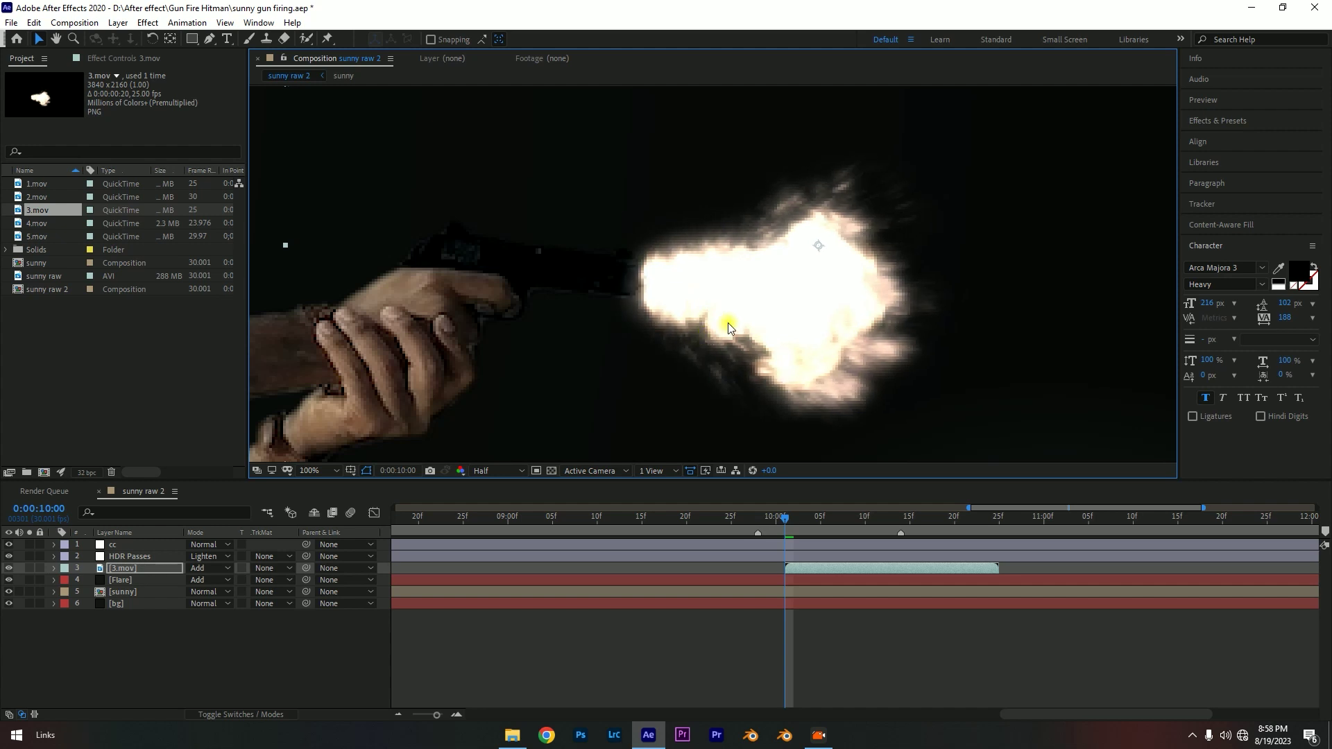
pyautogui.scroll(-4, 727, 322)
pyautogui.scroll(1, 732, 323)
pyautogui.scroll(1, 731, 323)
pyautogui.scroll(2, 733, 325)
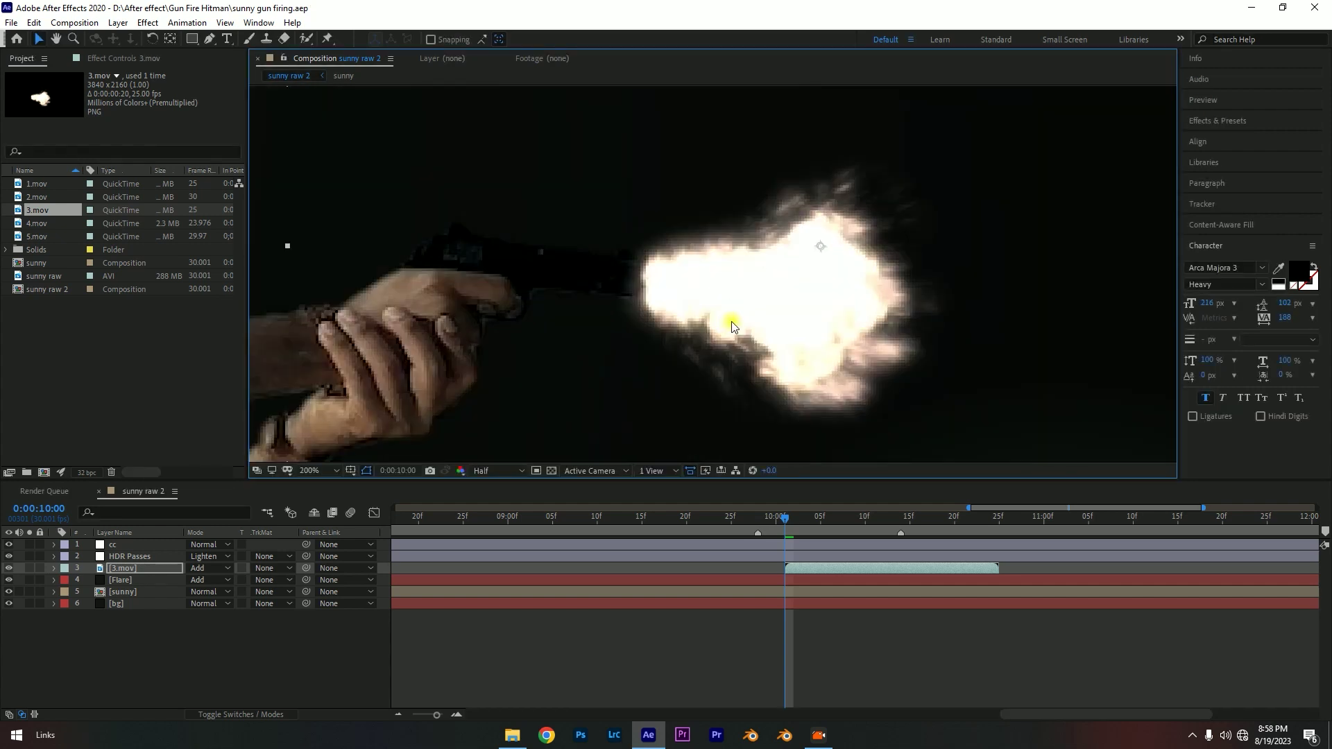
pyautogui.click(733, 326)
pyautogui.press('alt+KP_Subtract')
pyautogui.press('alt+KP_Subtract')
pyautogui.press('alt+KP_Subtract')
pyautogui.press('alt+KP_Subtract')
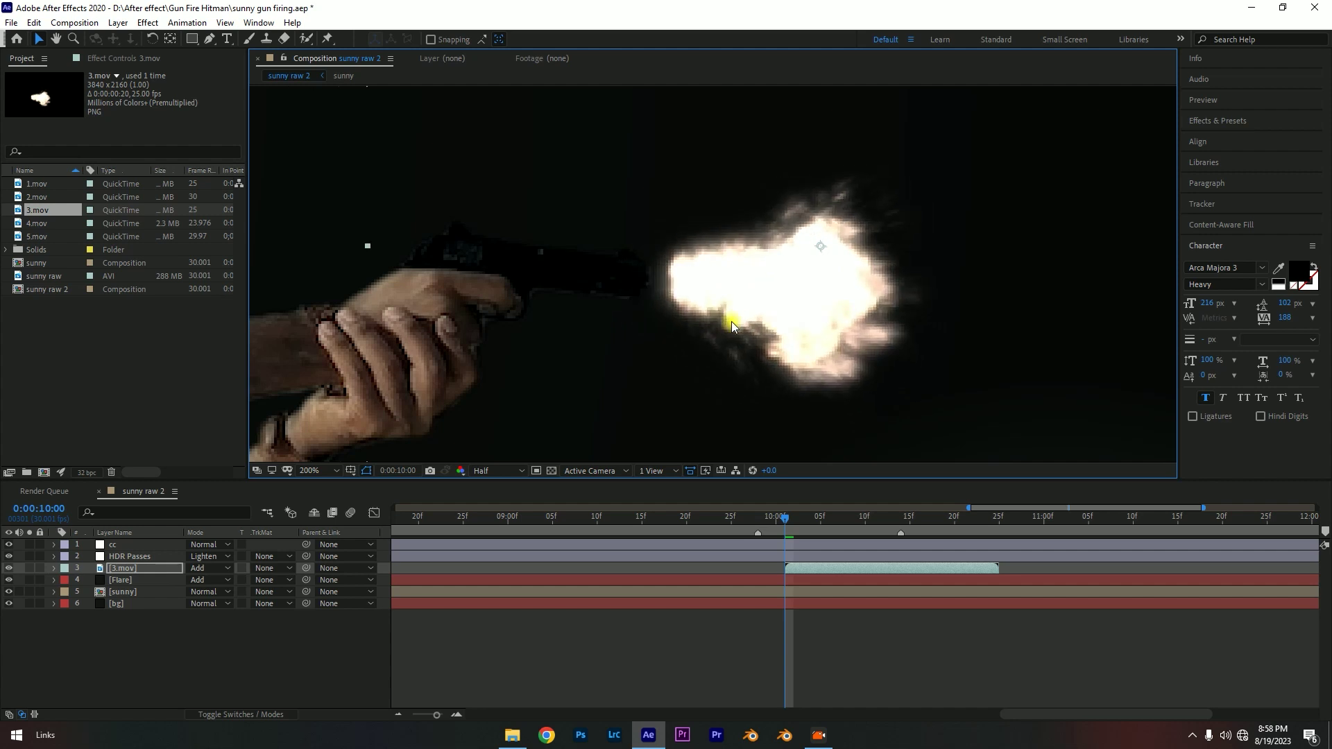
pyautogui.hotkey('shift', 'Left')
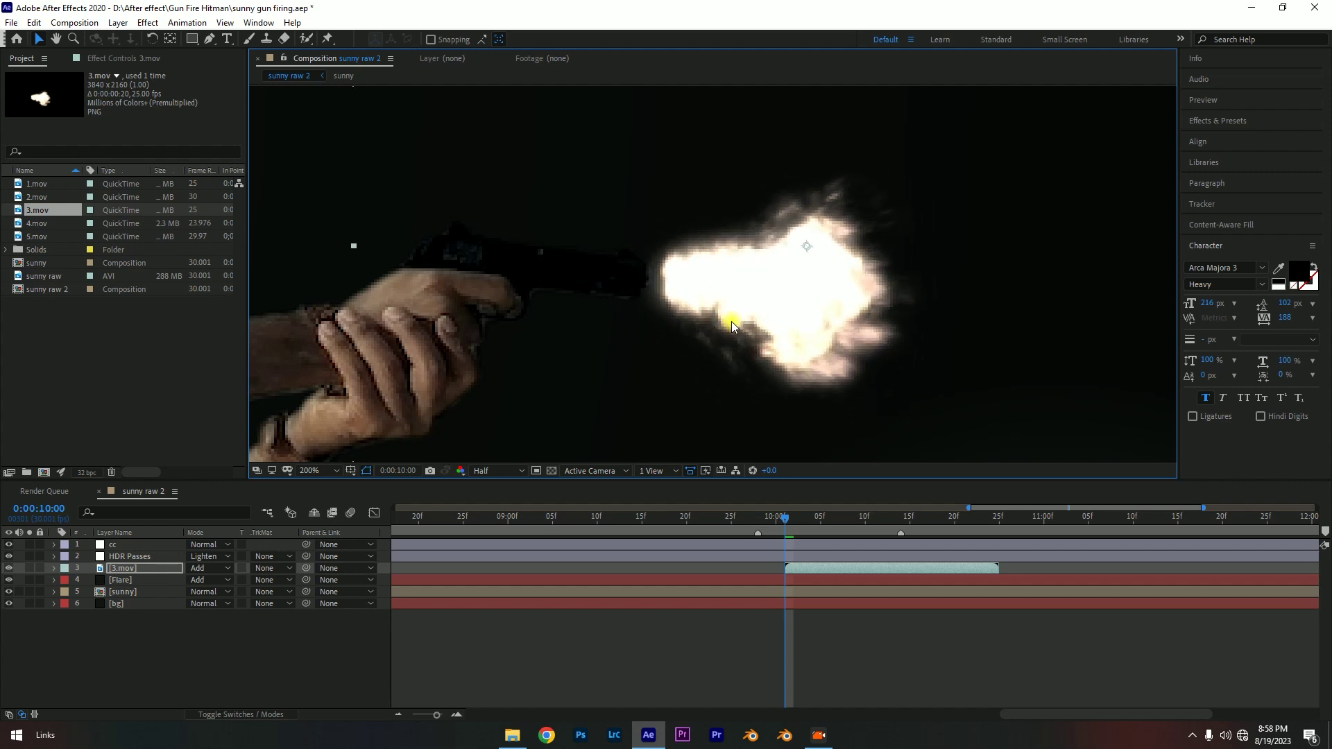
pyautogui.hotkey('shift', 'Left')
pyautogui.press('KP_Add')
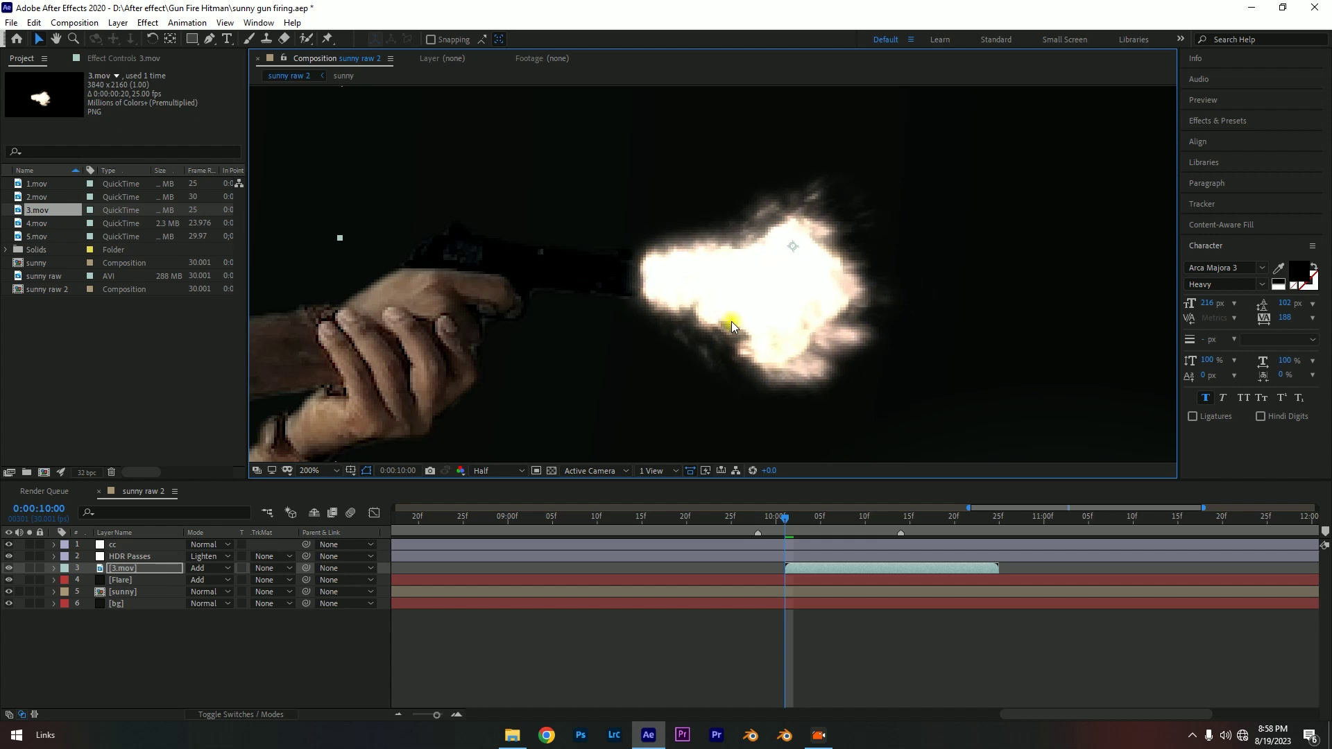
pyautogui.press('Down')
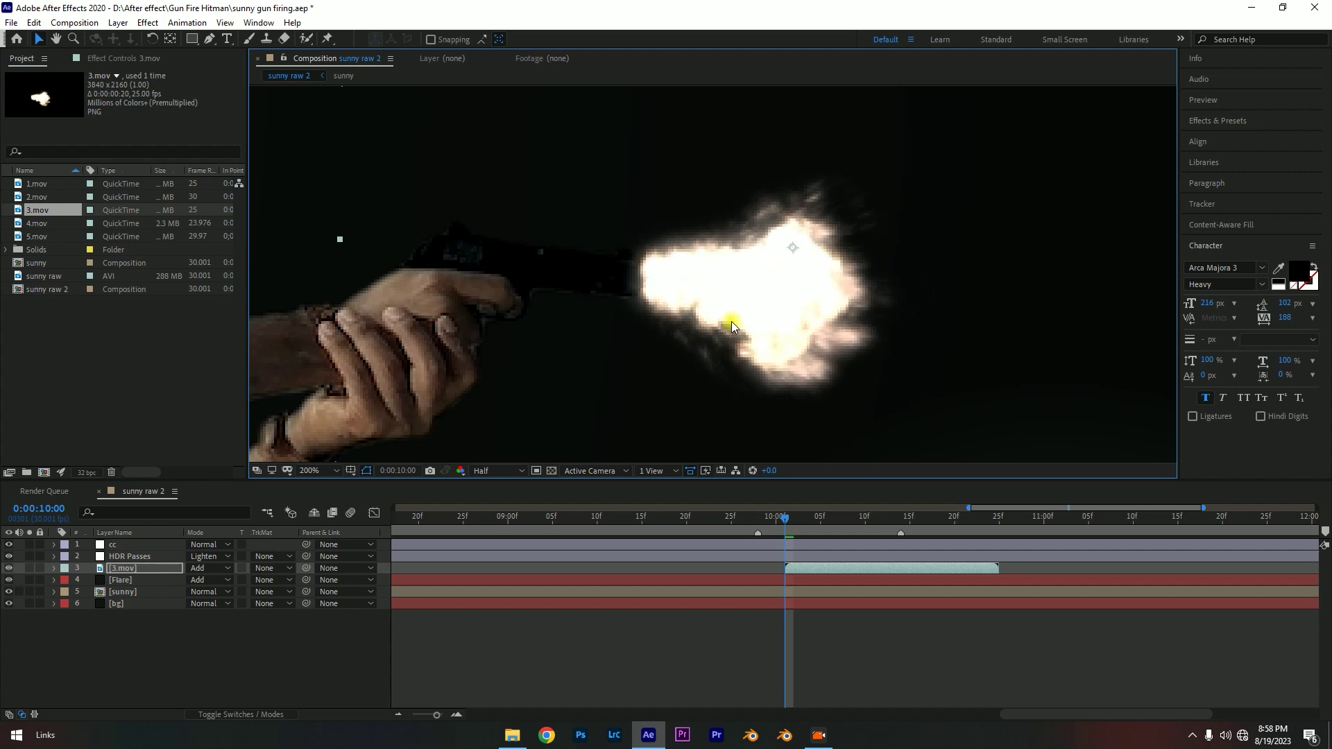
# - Scrub to the frame just before the shot fires
pyautogui.scroll(-4, 840, 290)
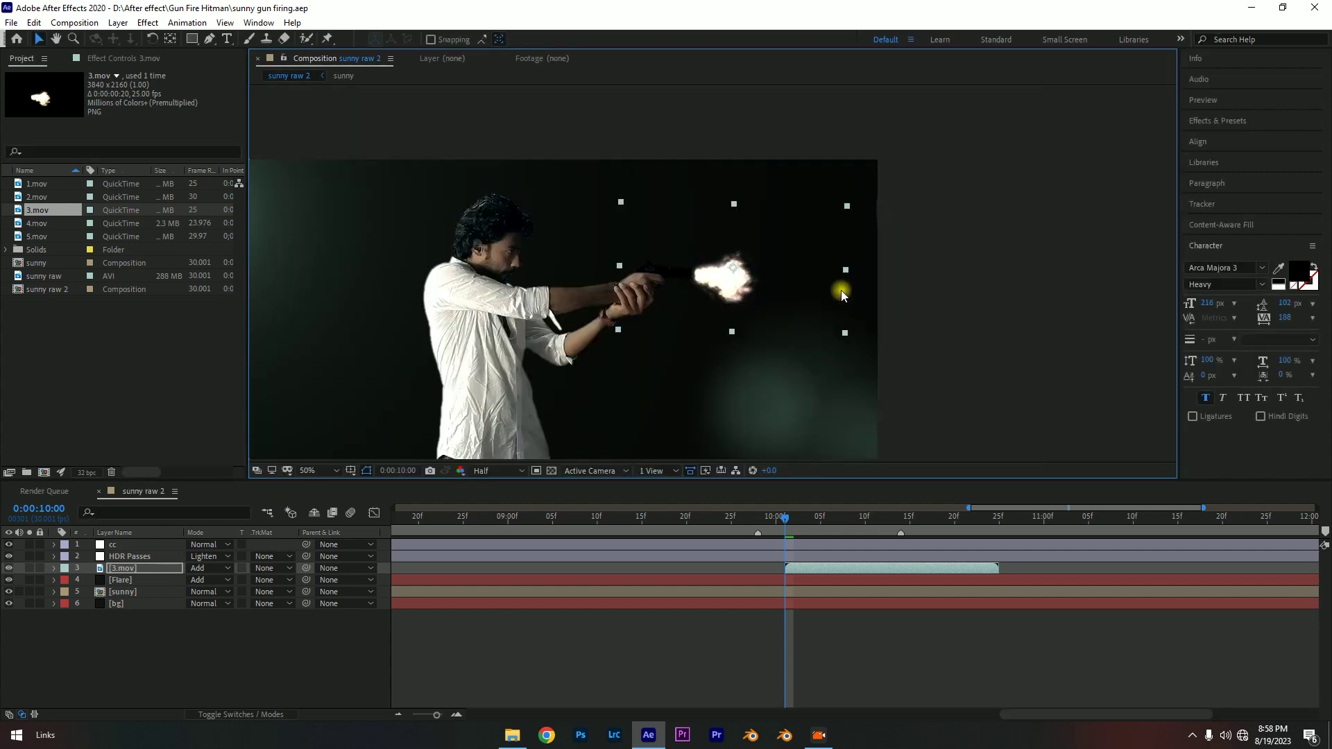
pyautogui.scroll(-2, 758, 319)
pyautogui.scroll(2, 844, 308)
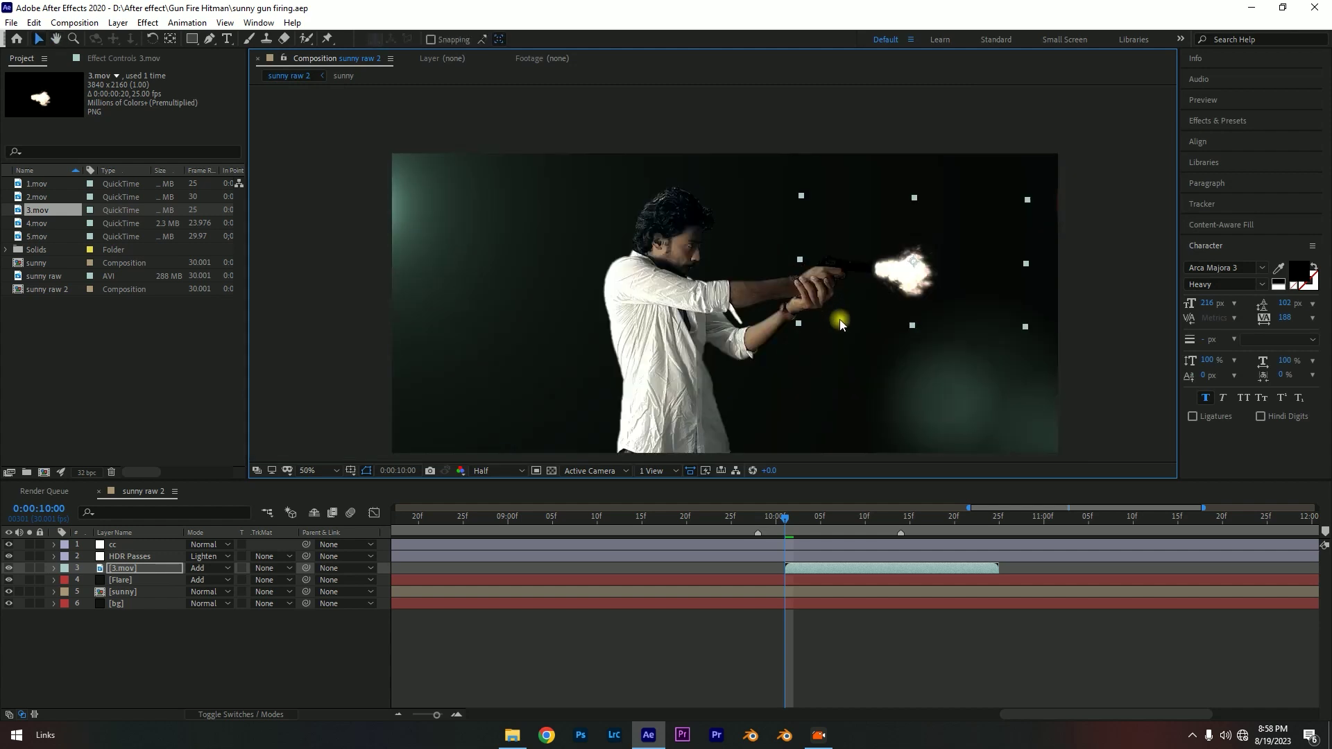
pyautogui.moveTo(825, 312); pyautogui.dragTo(802, 299)
pyautogui.moveTo(756, 523); pyautogui.dragTo(722, 528)
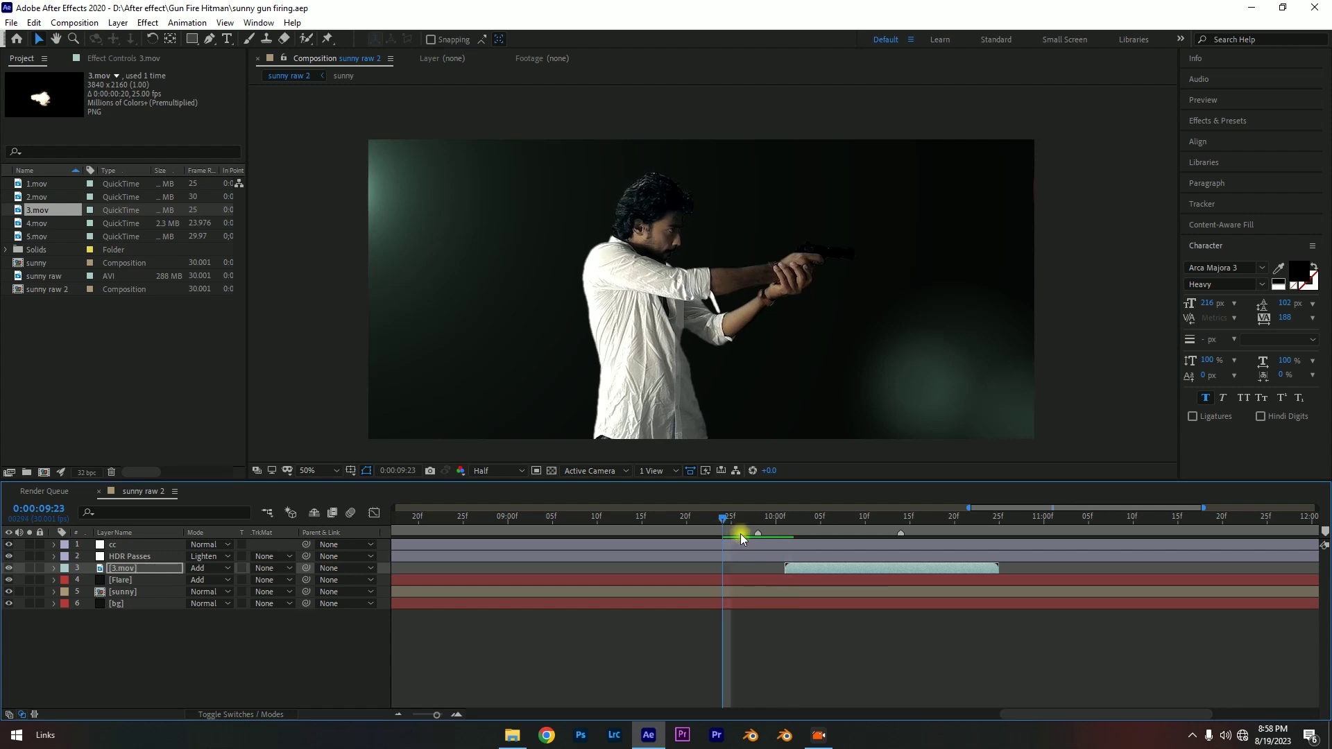
# - Play the shot and review the flash between 0:00:09:27 and 0:00:10:01
pyautogui.press('space')
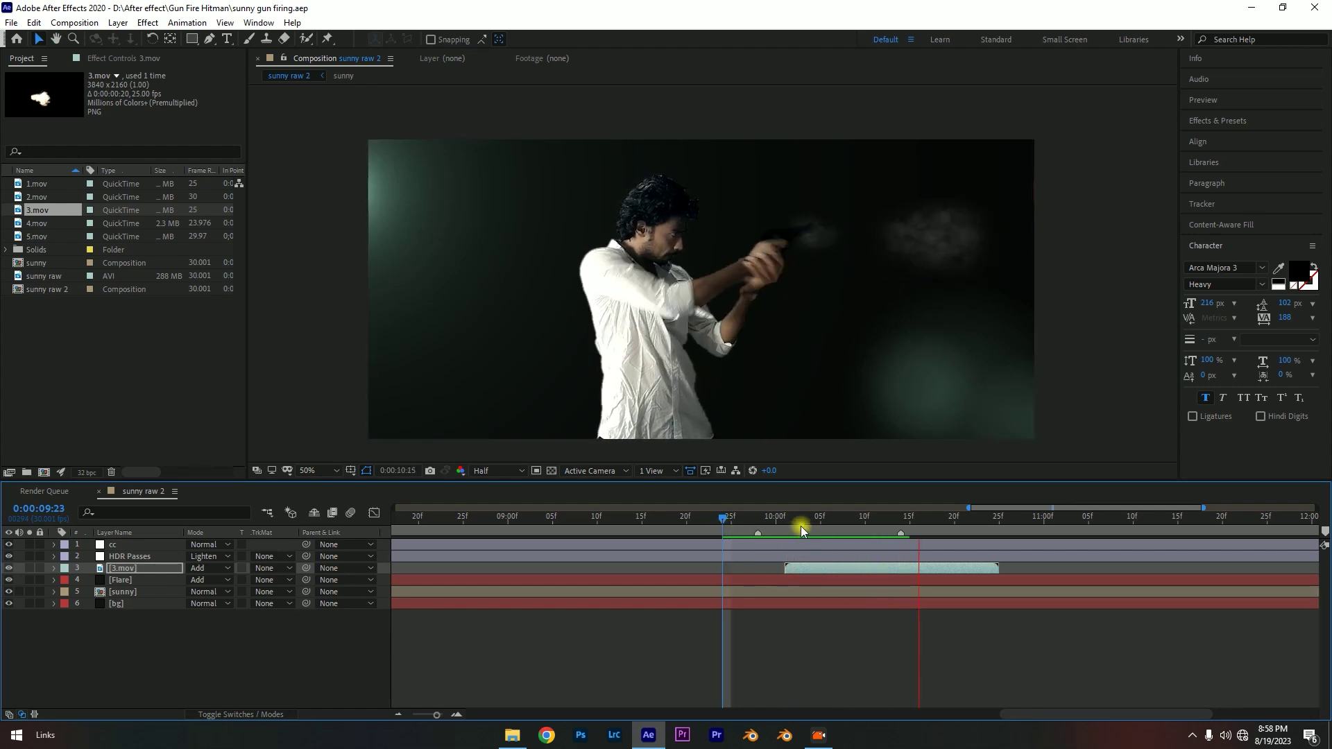
pyautogui.click(764, 523)
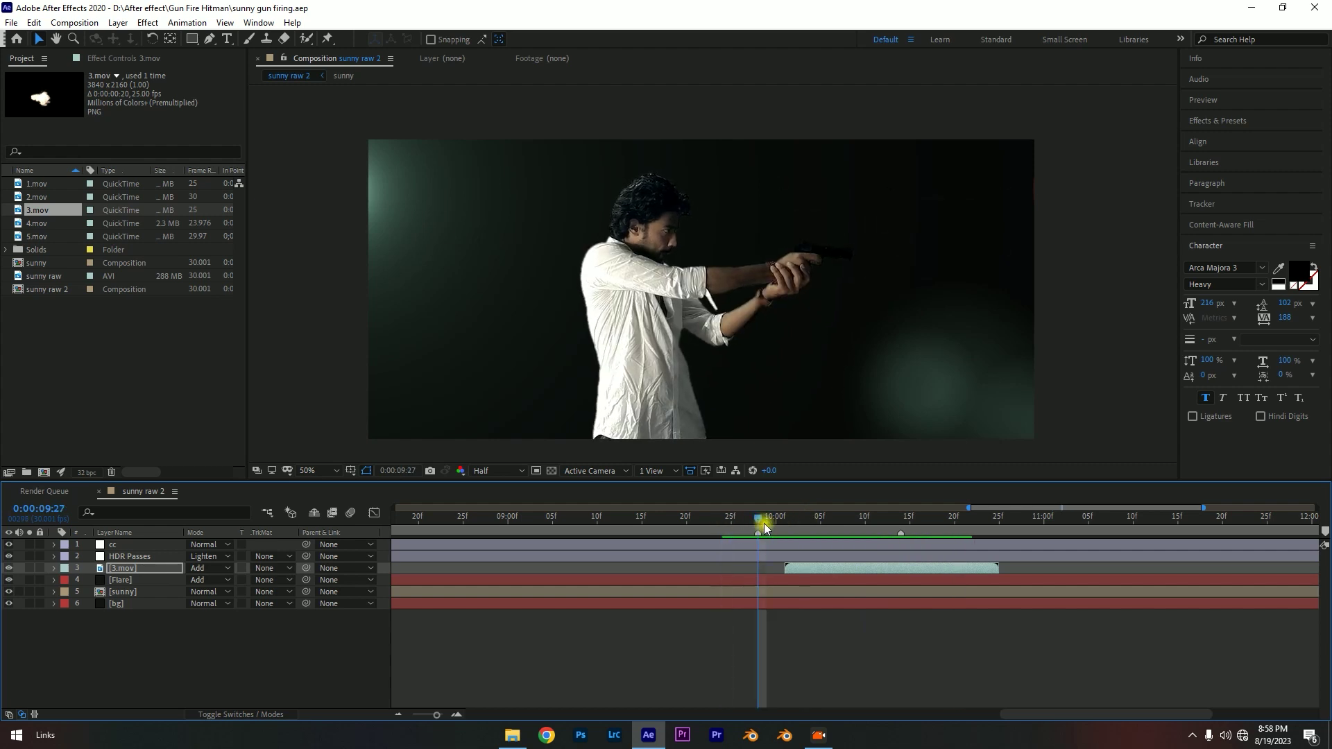
pyautogui.moveTo(790, 526); pyautogui.dragTo(789, 518)
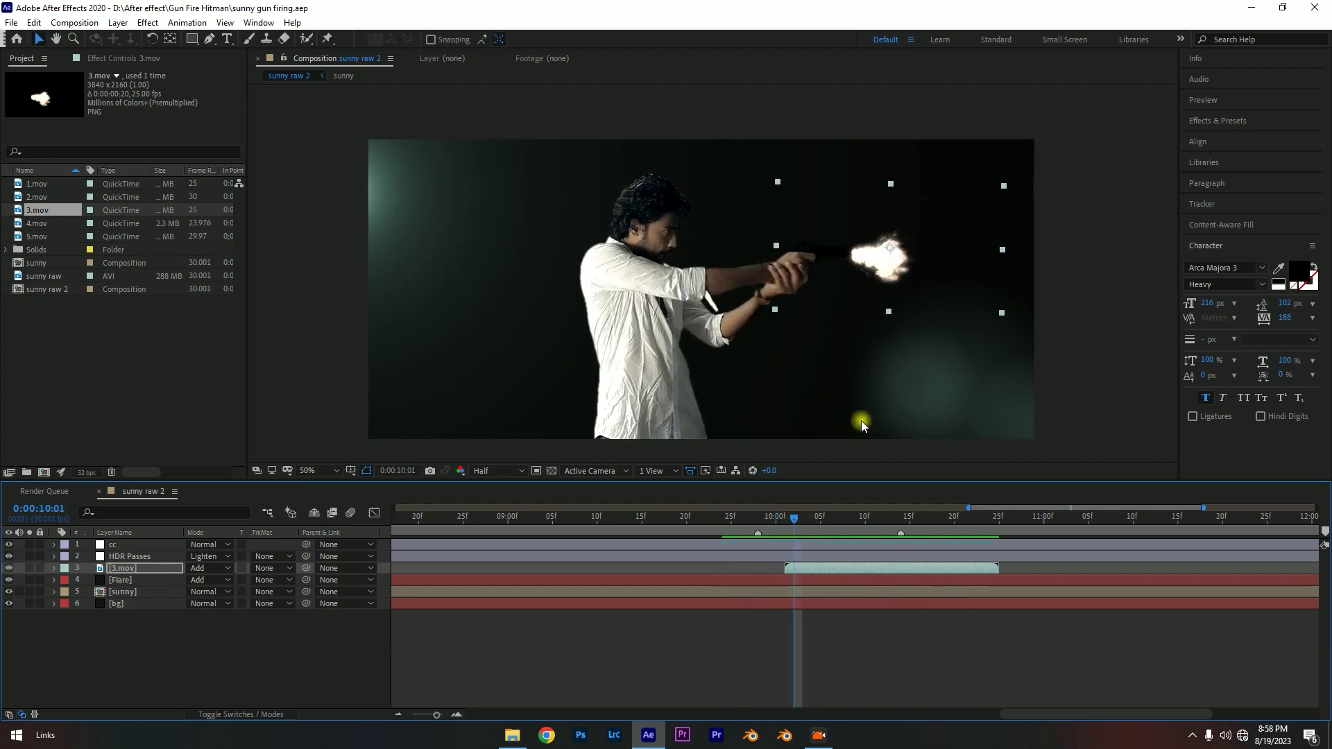
# - Delete the 3.mov layer and drag 2.mov into the Composition viewer
pyautogui.press('Delete')
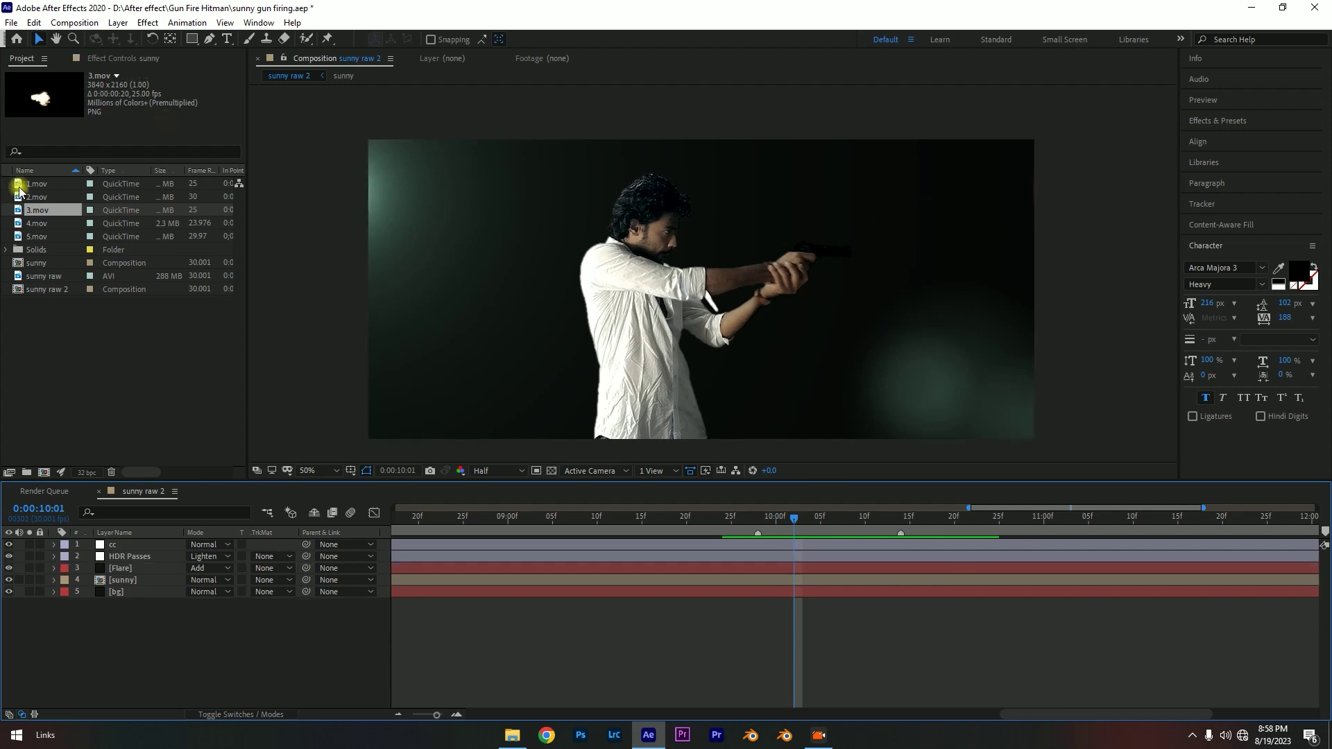
pyautogui.click(43, 184)
pyautogui.moveTo(38, 197)
pyautogui.mouseDown()
pyautogui.moveTo(868, 281)
pyautogui.moveTo(852, 257)
pyautogui.mouseUp()
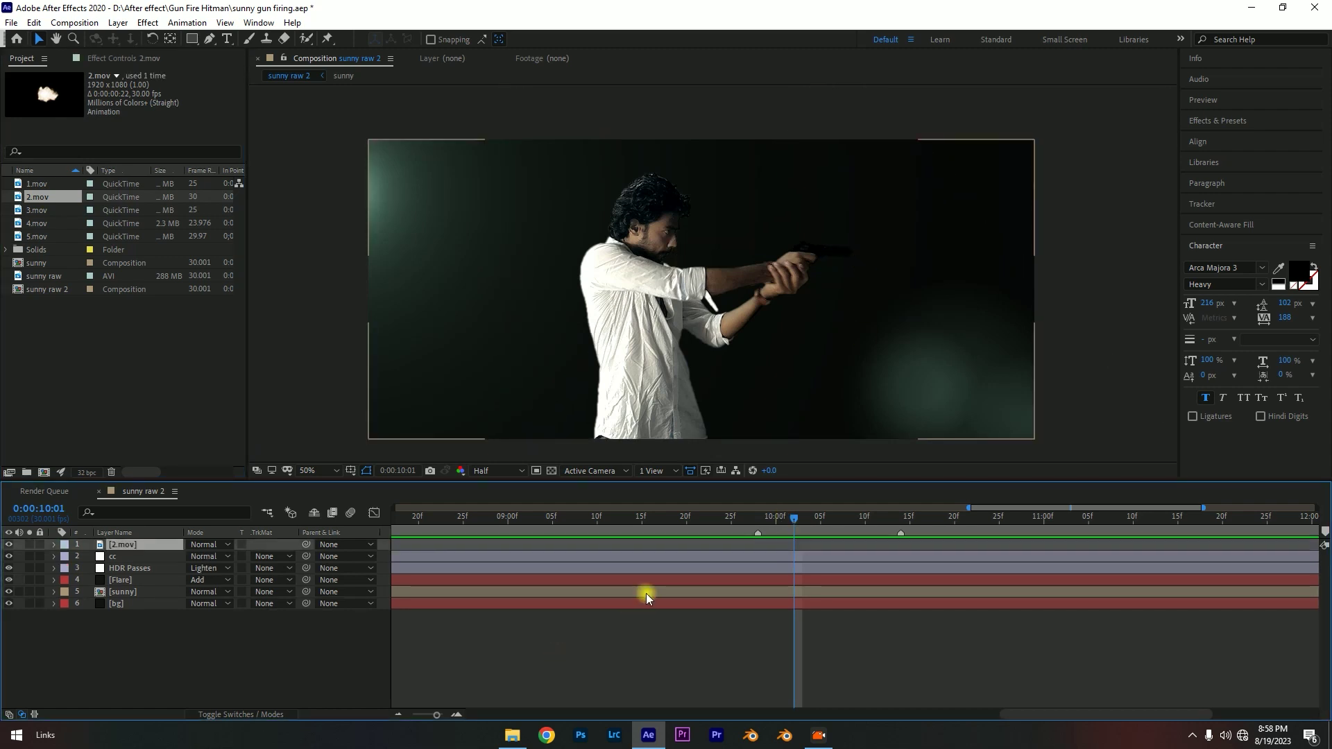
# - Re-add 2.mov to the timeline at the current time, scaled to about 70%
pyautogui.press('Delete')
pyautogui.click(37, 196)
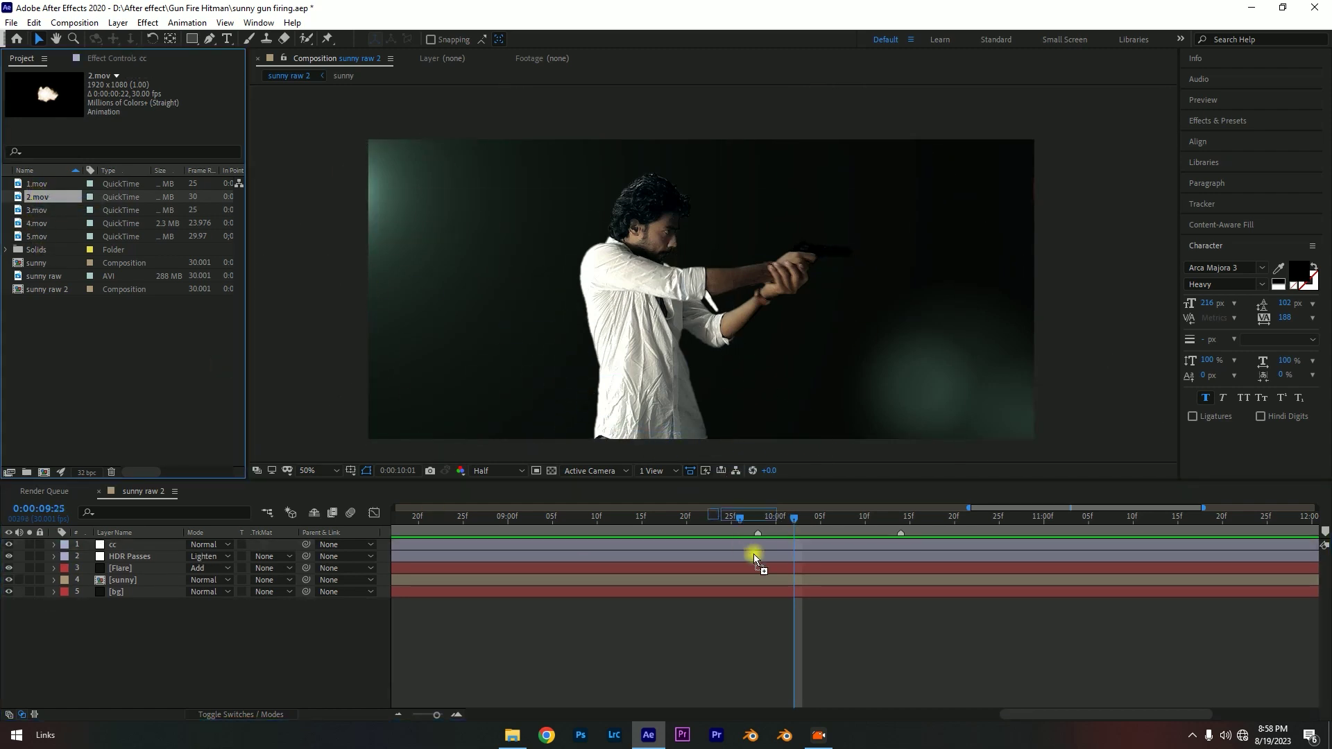
pyautogui.moveTo(753, 554); pyautogui.dragTo(794, 543)
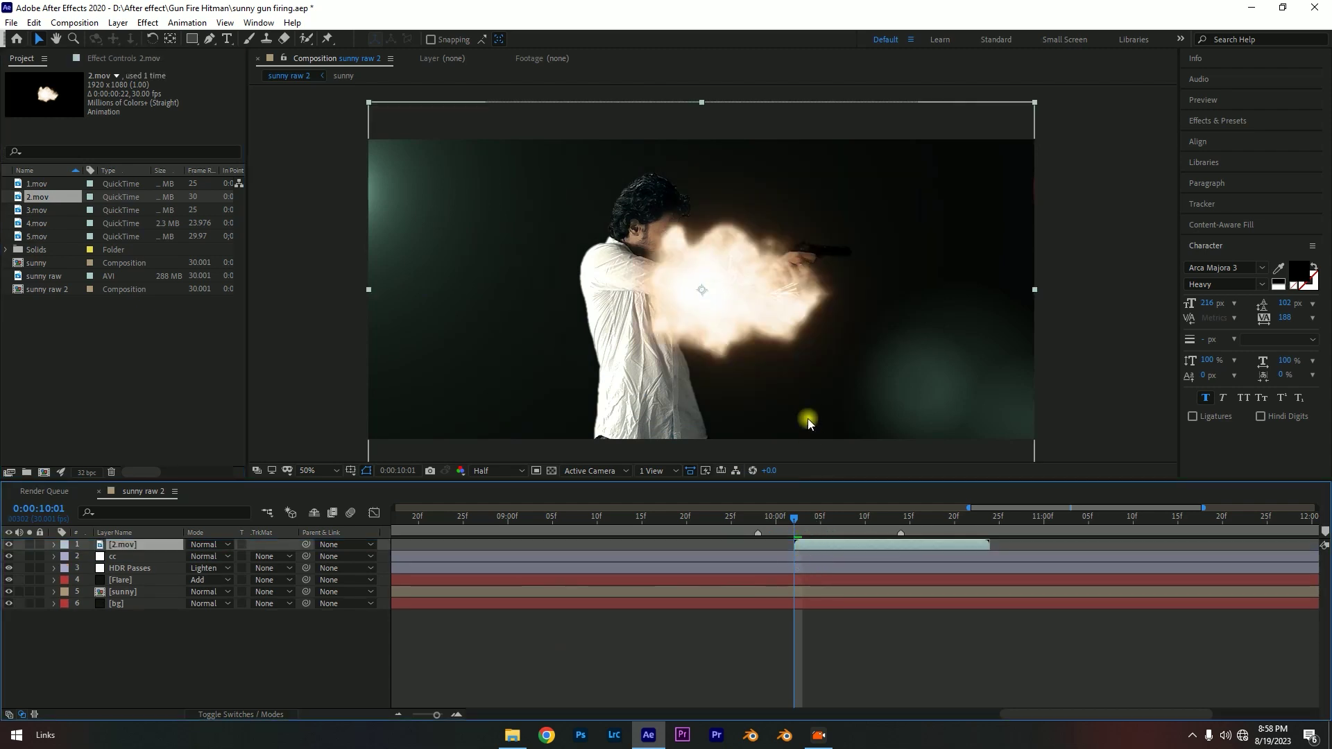
pyautogui.hotkey('ctrl', 'v')
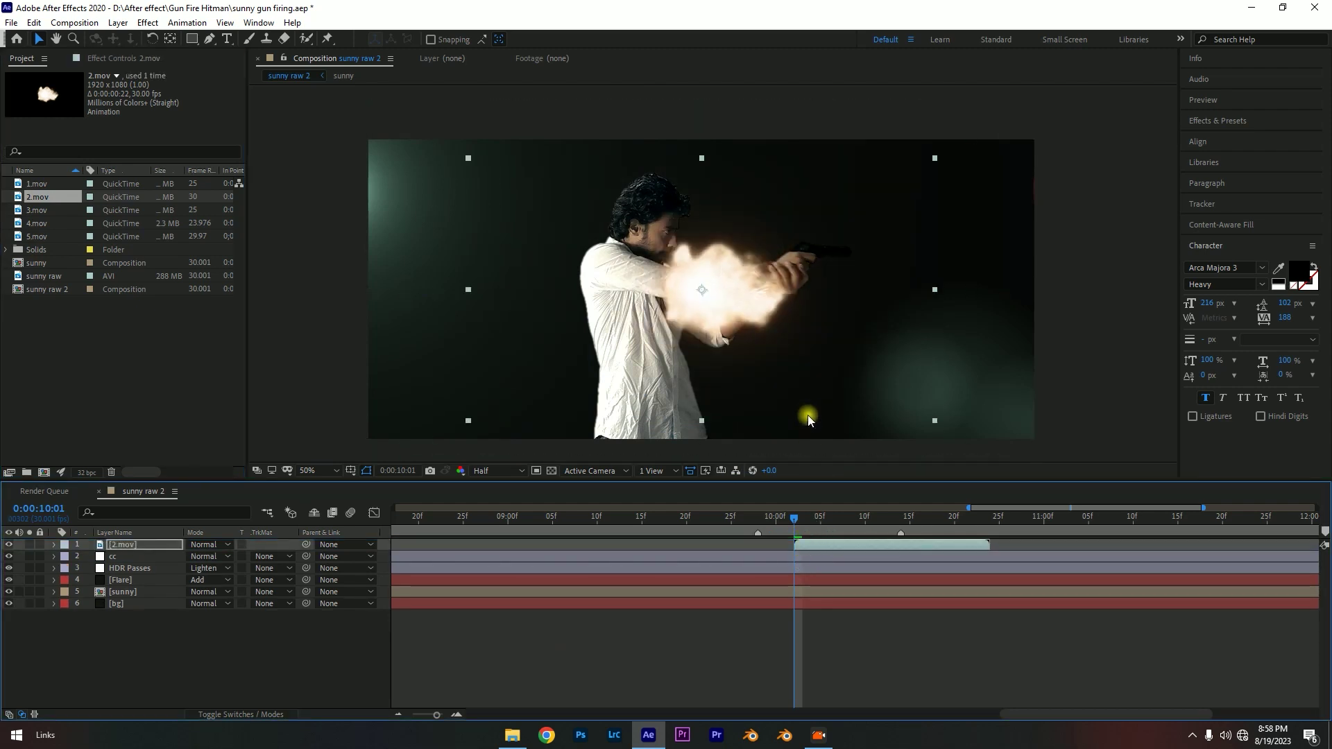
pyautogui.moveTo(789, 518); pyautogui.dragTo(793, 523)
# - Move the 2.mov flash up-right onto the gun barrel and shrink it further
pyautogui.moveTo(739, 292); pyautogui.dragTo(897, 258)
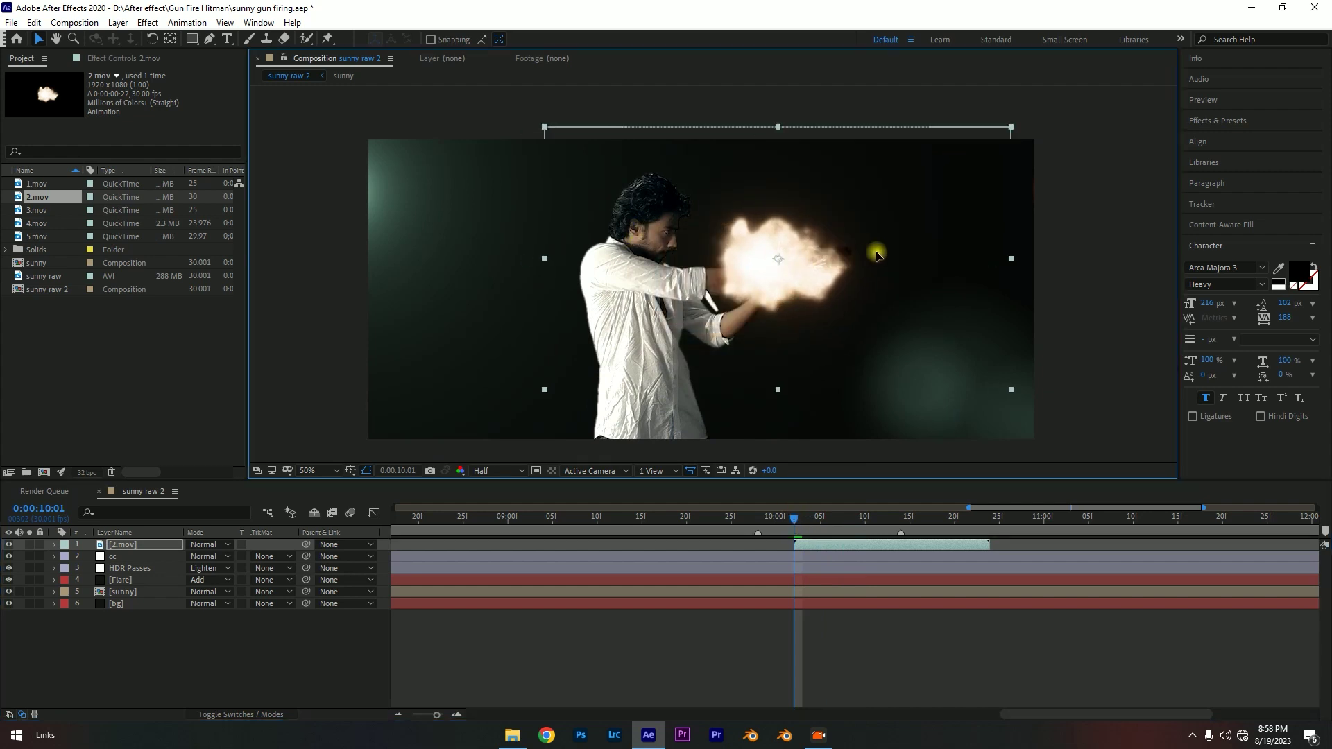
pyautogui.press('alt+shift+KP_Subtract')
pyautogui.press('alt+shift+KP_Subtract')
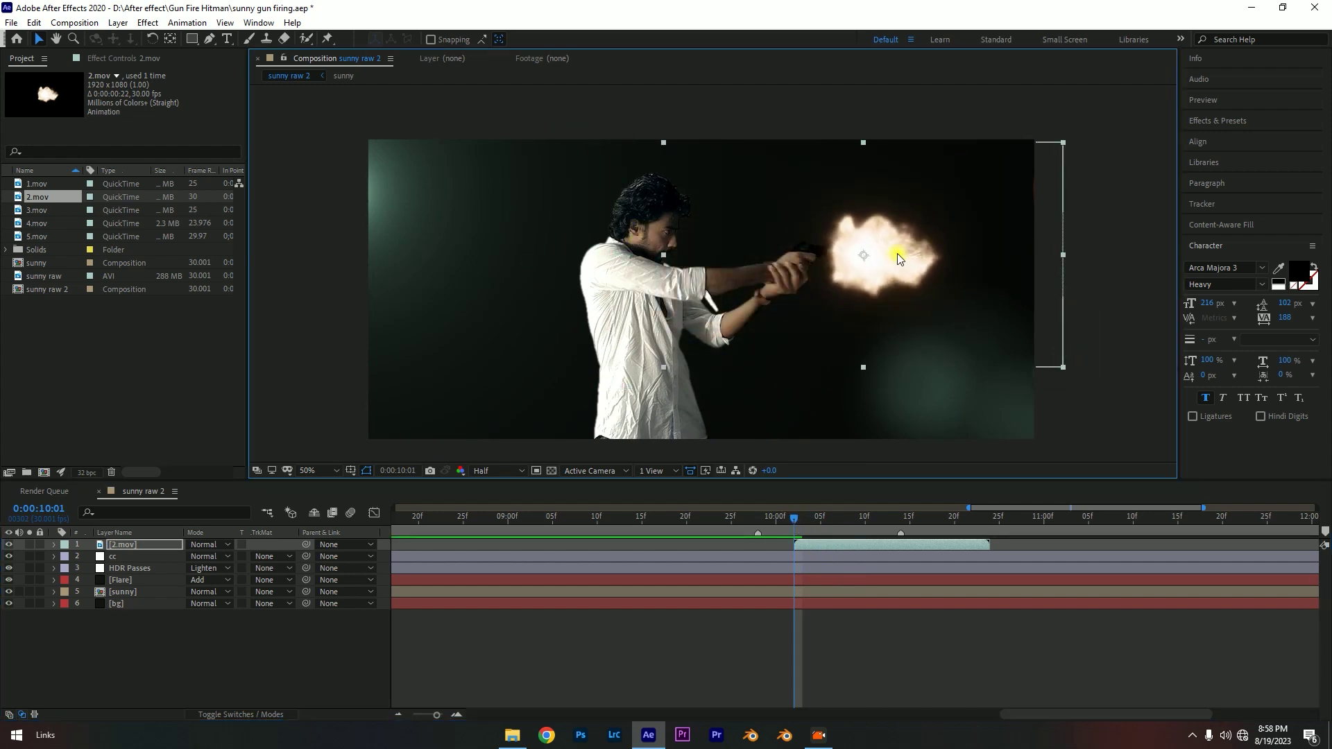
pyautogui.press('alt+shift+KP_Subtract')
pyautogui.press('alt+shift+KP_Subtract')
pyautogui.press('alt+shift+KP_Subtract')
pyautogui.press('alt+shift+KP_Subtract')
pyautogui.press('alt+shift+KP_Subtract')
pyautogui.press('alt+shift+KP_Subtract')
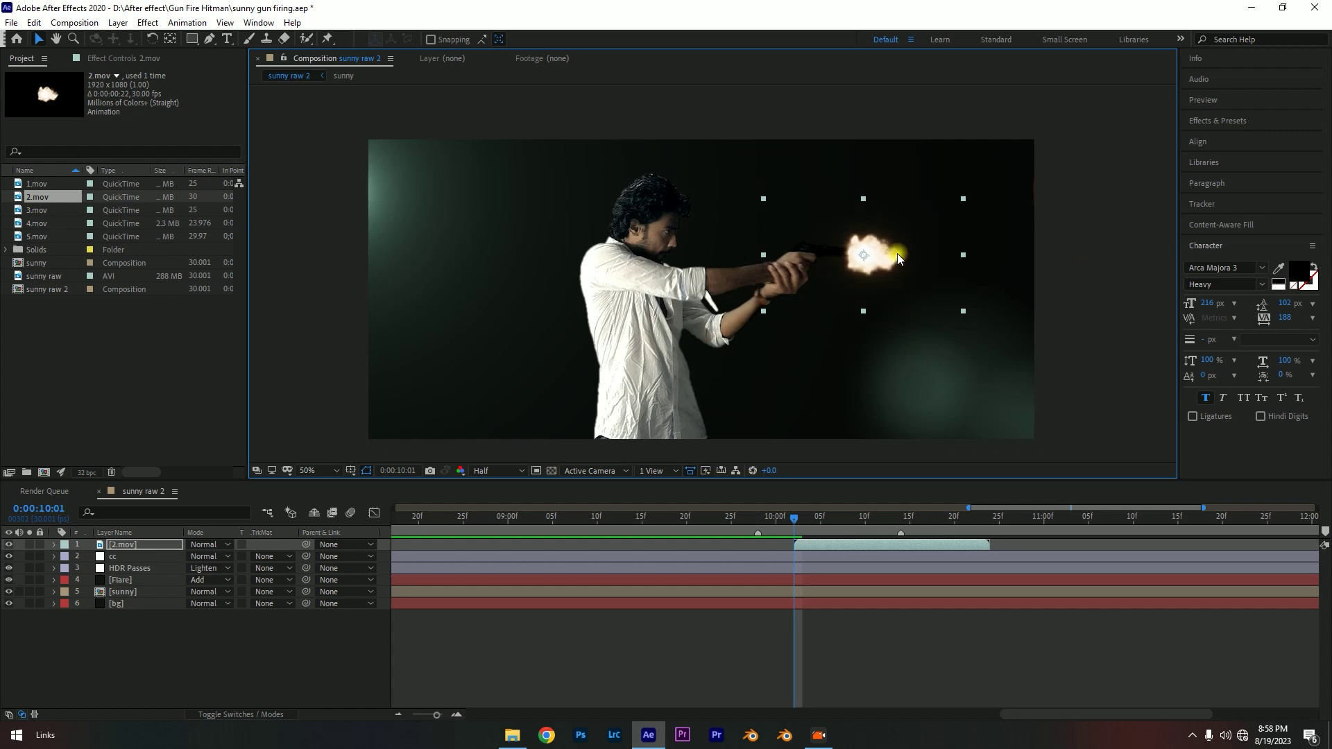
pyautogui.scroll(2, 897, 253)
pyautogui.scroll(1, 897, 252)
pyautogui.scroll(1, 850, 240)
pyautogui.moveTo(851, 240); pyautogui.dragTo(806, 248)
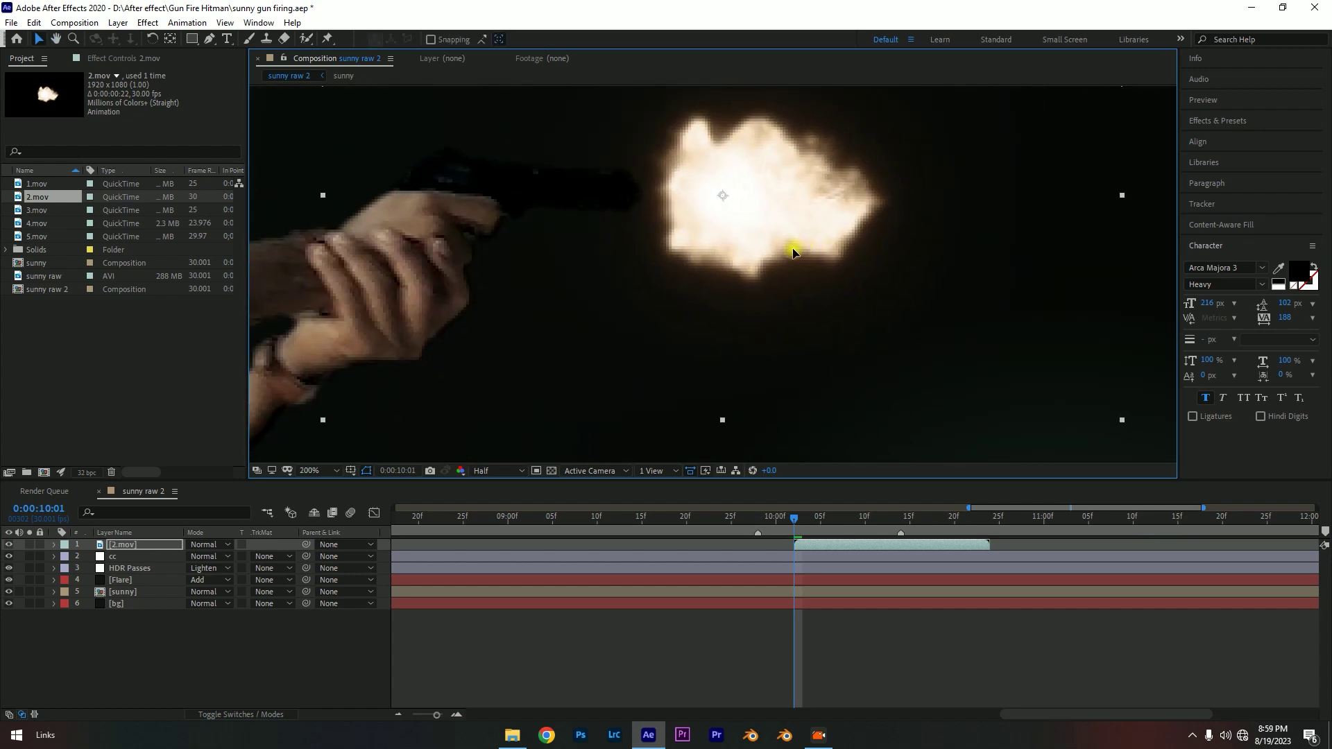
pyautogui.scroll(1, 739, 243)
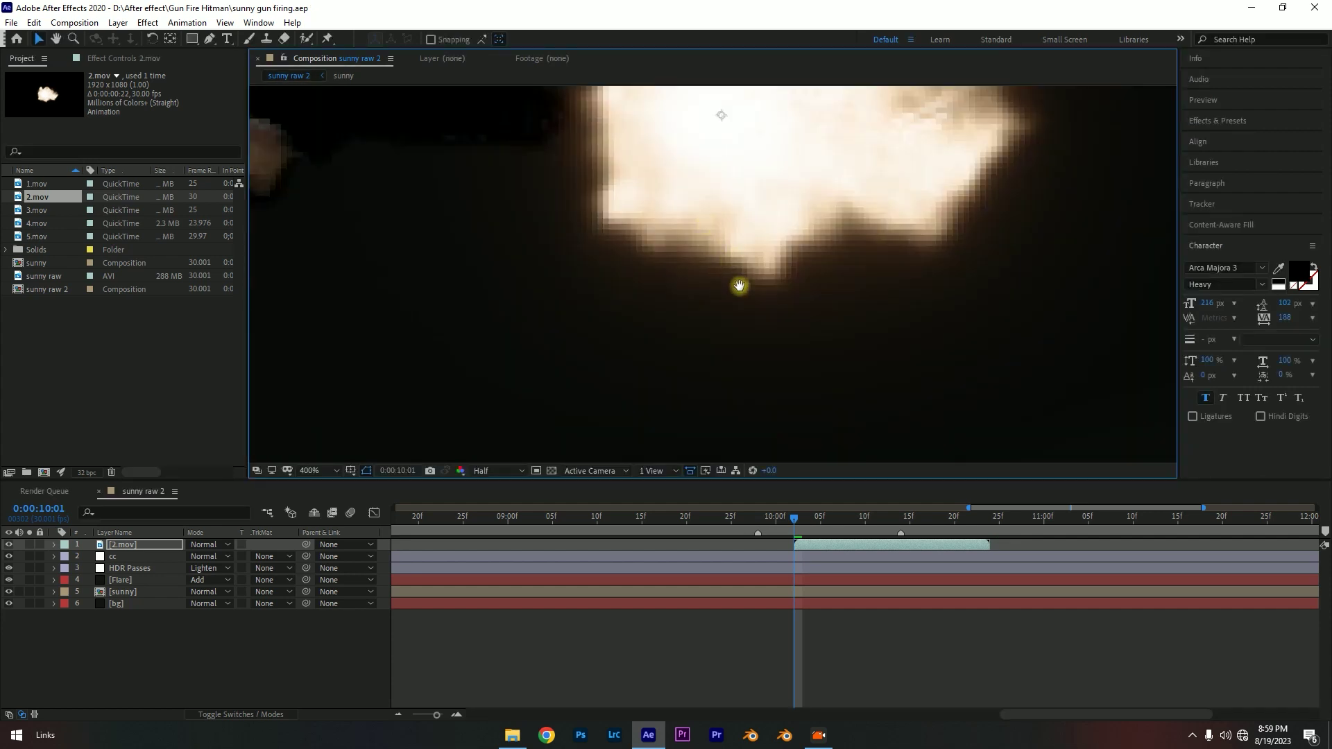
pyautogui.moveTo(761, 324); pyautogui.dragTo(732, 325)
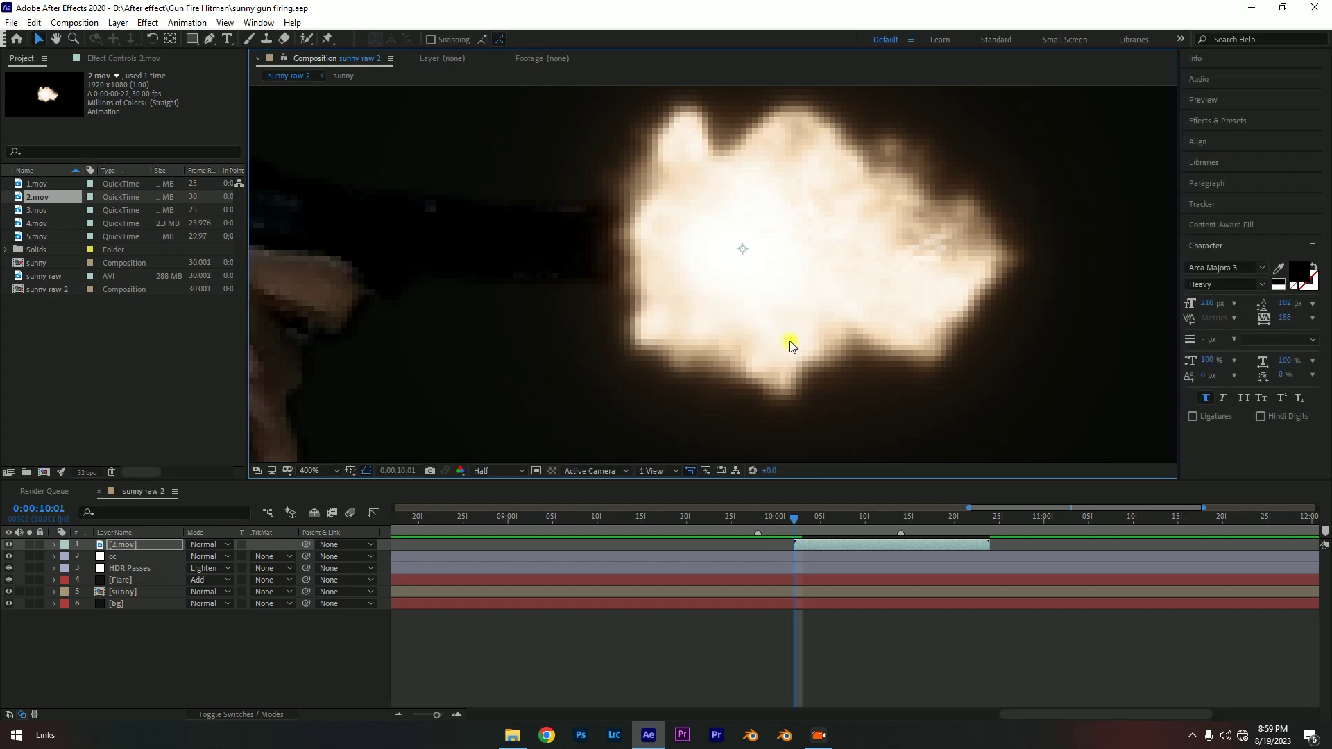
pyautogui.press(',')
pyautogui.press(',')
pyautogui.press(',')
pyautogui.scroll(1, 733, 326)
pyautogui.scroll(-1, 745, 327)
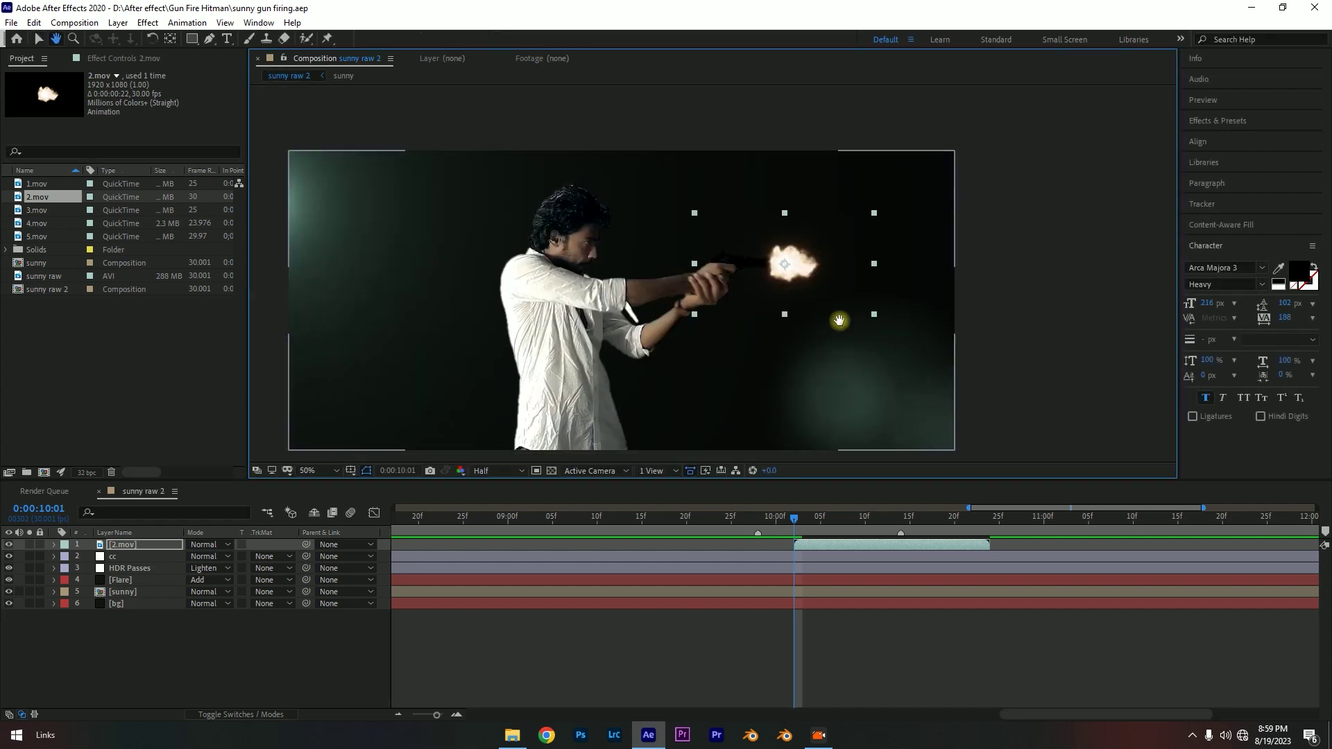
pyautogui.moveTo(745, 327); pyautogui.dragTo(839, 320)
pyautogui.press(',')
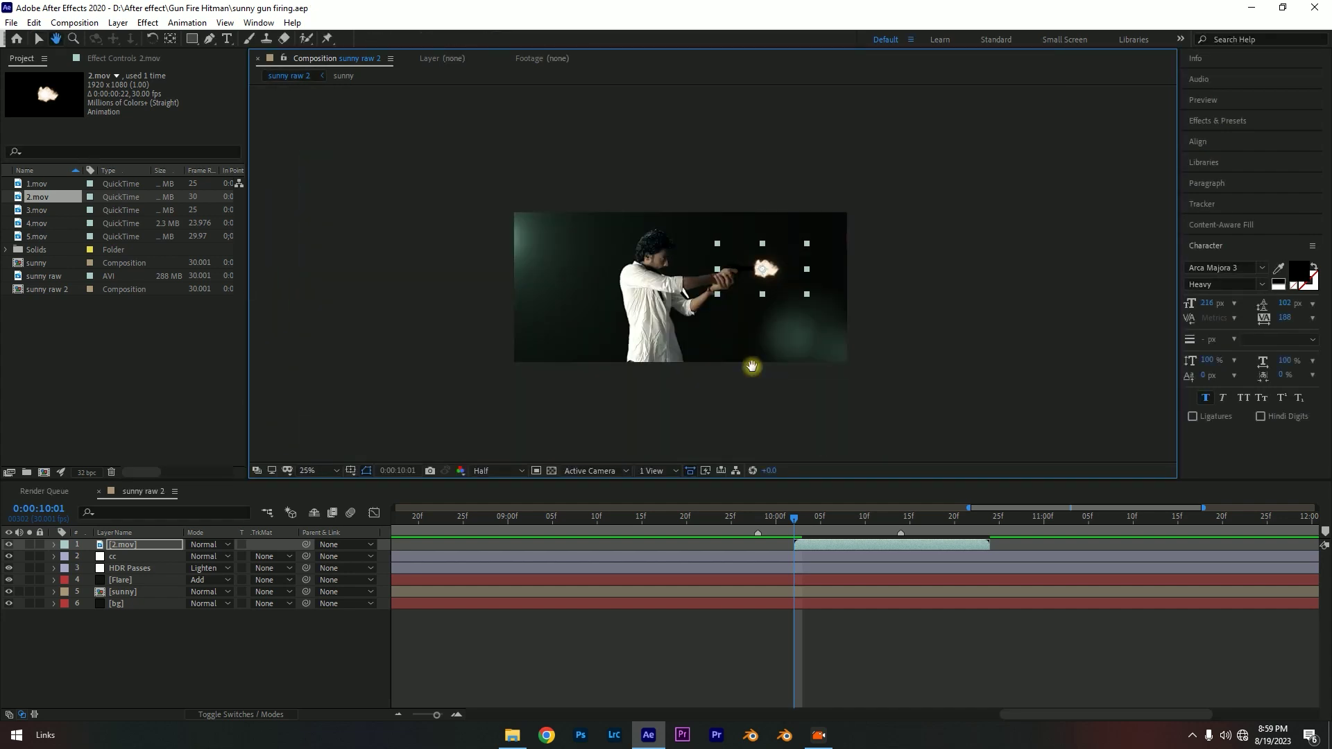
pyautogui.press('.')
# - Start the 2.mov flash at 0:00:09:28, one frame earlier, and review the shot
pyautogui.click(756, 522)
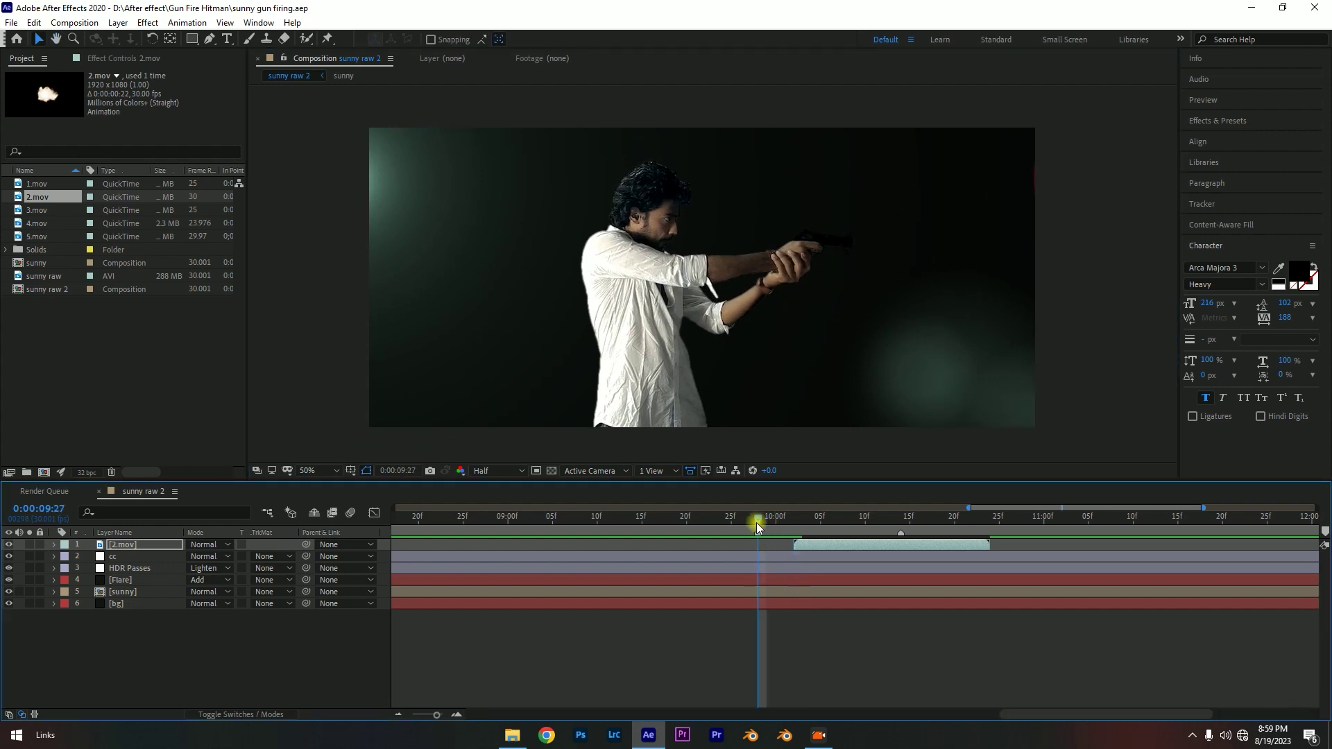
pyautogui.press('space')
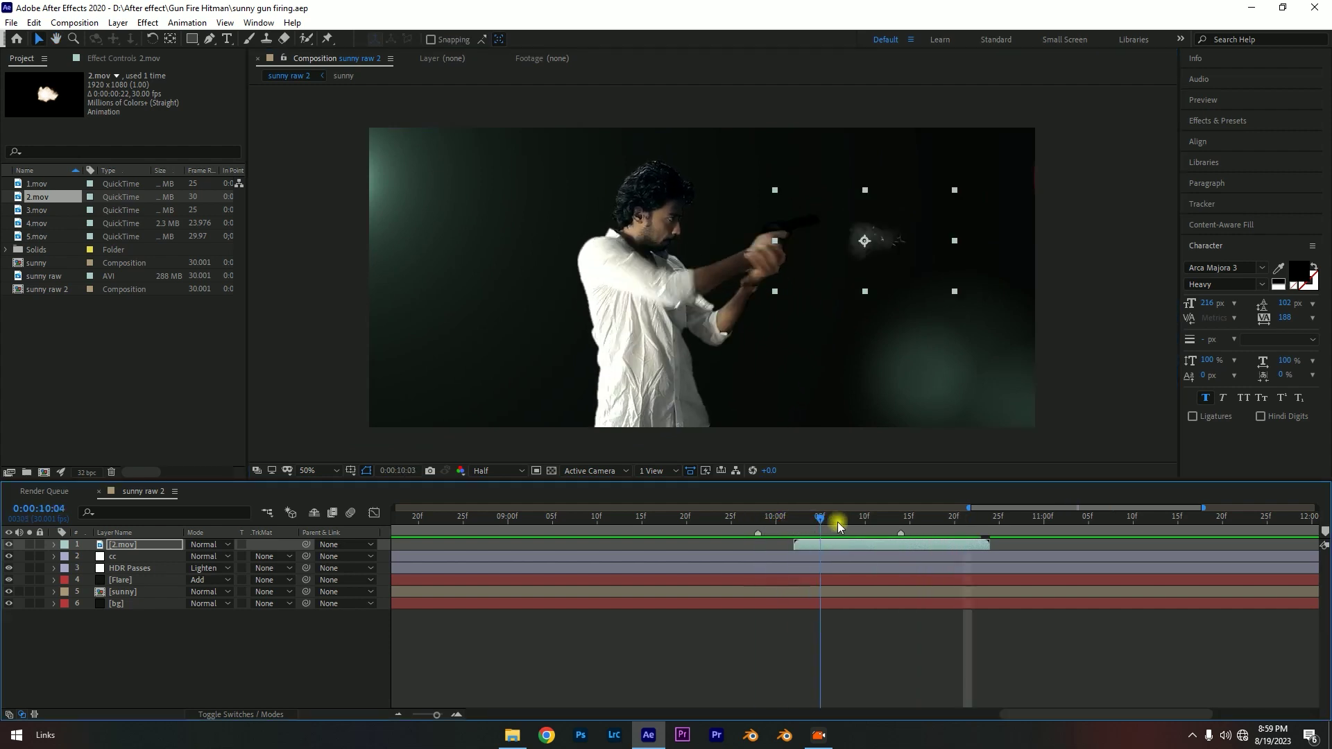
pyautogui.click(776, 530)
pyautogui.press('space')
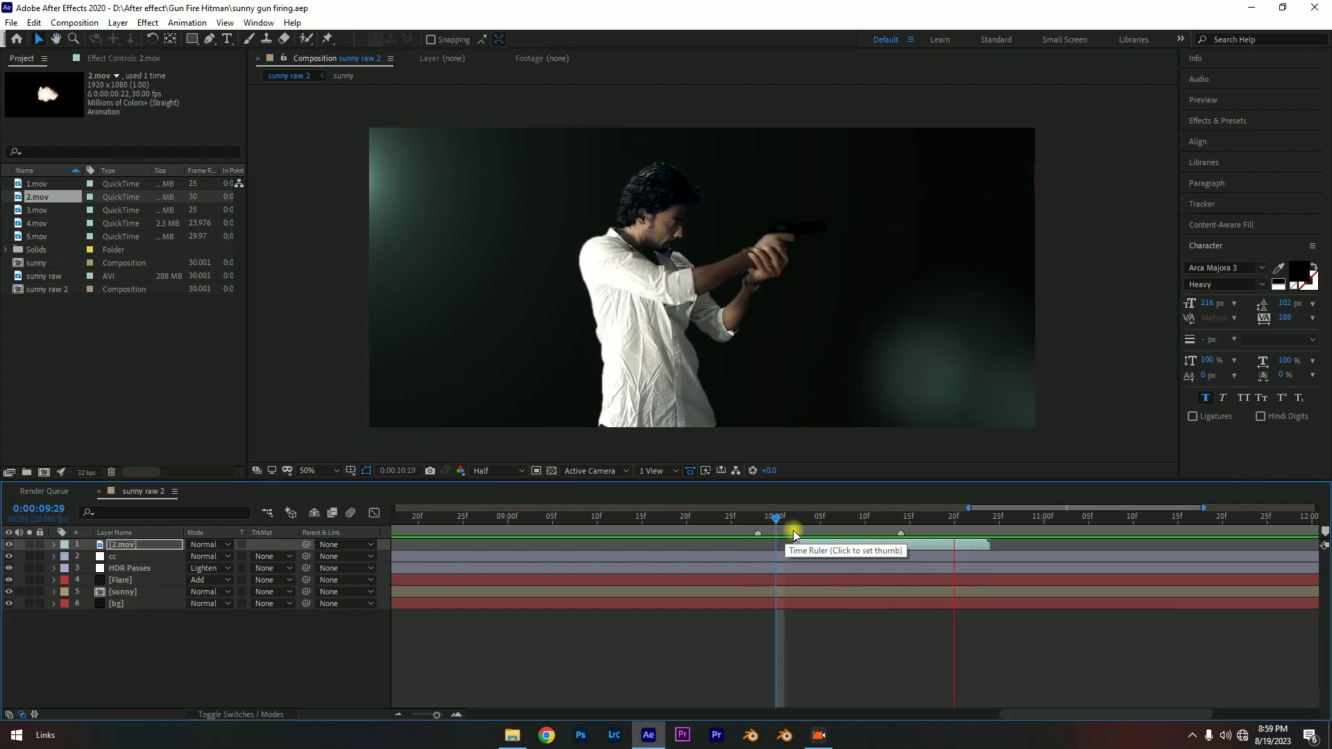
pyautogui.click(763, 529)
pyautogui.click(778, 525)
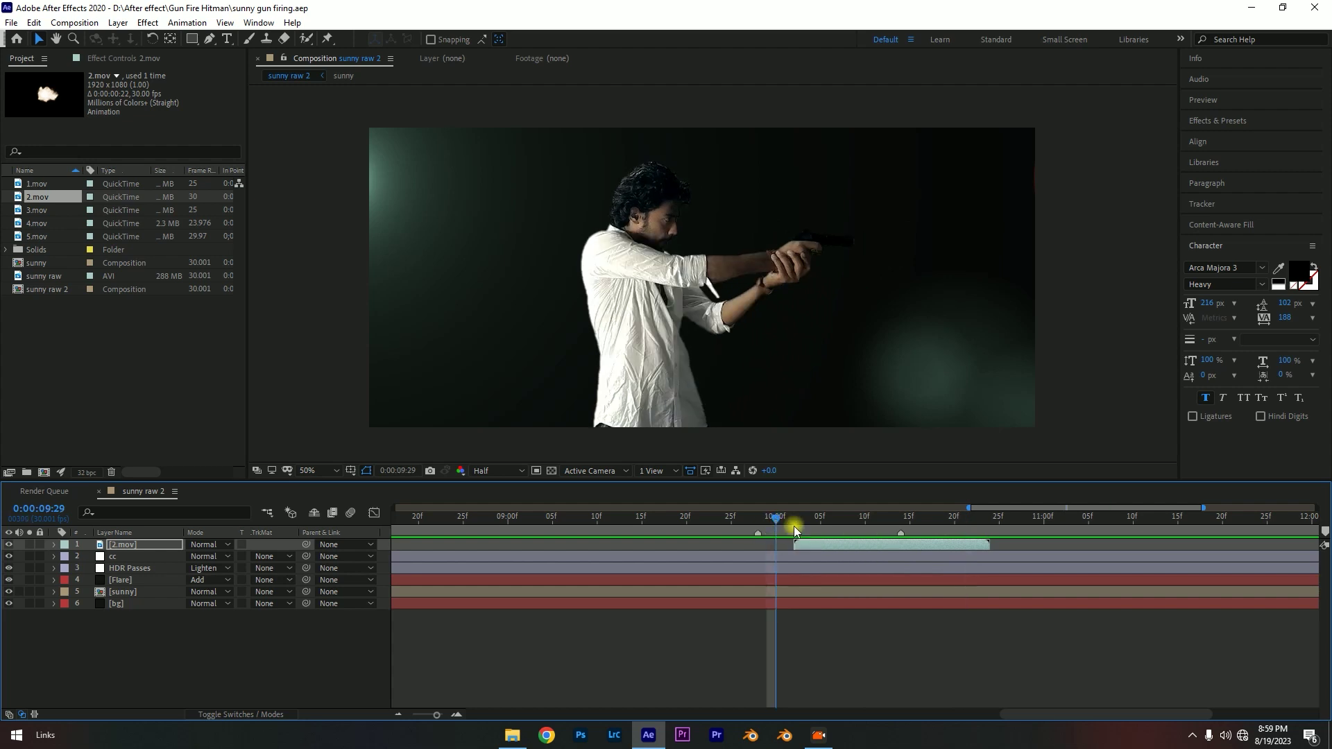
pyautogui.press('[')
pyautogui.moveTo(776, 517); pyautogui.dragTo(864, 517)
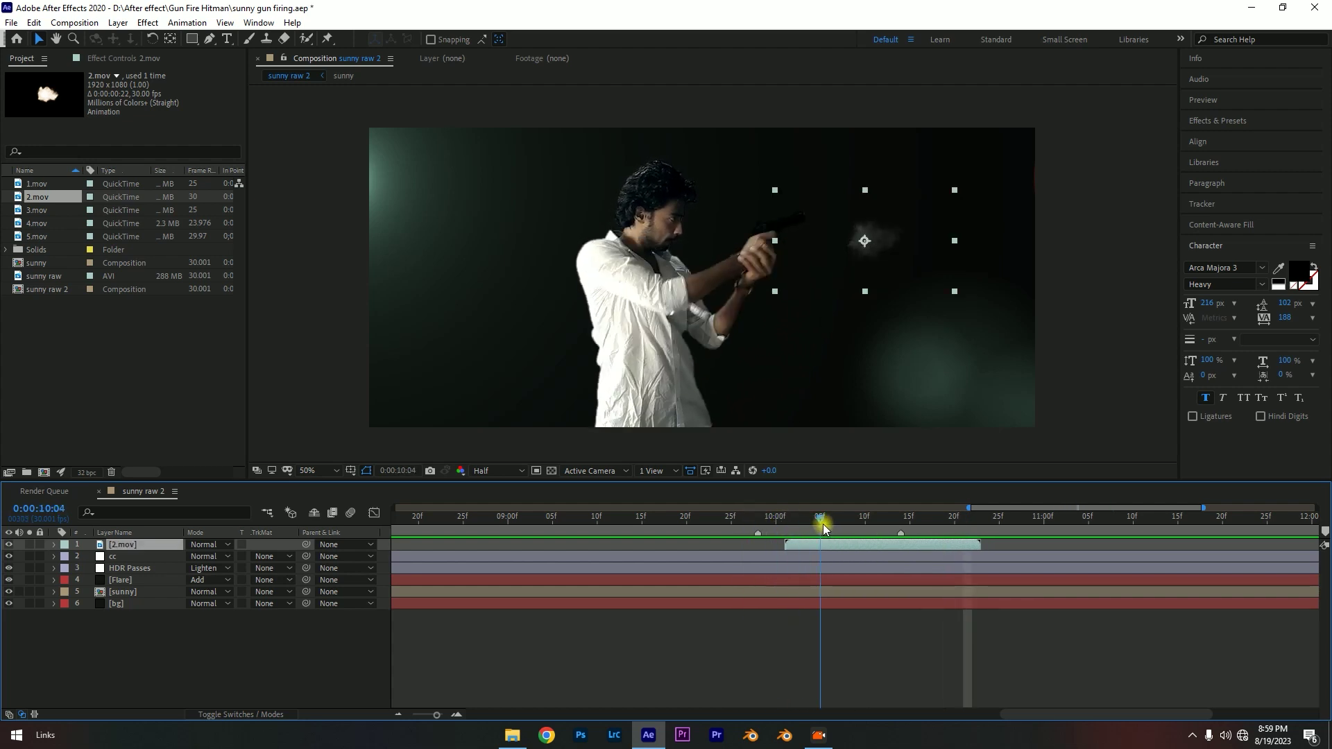
pyautogui.click(838, 531)
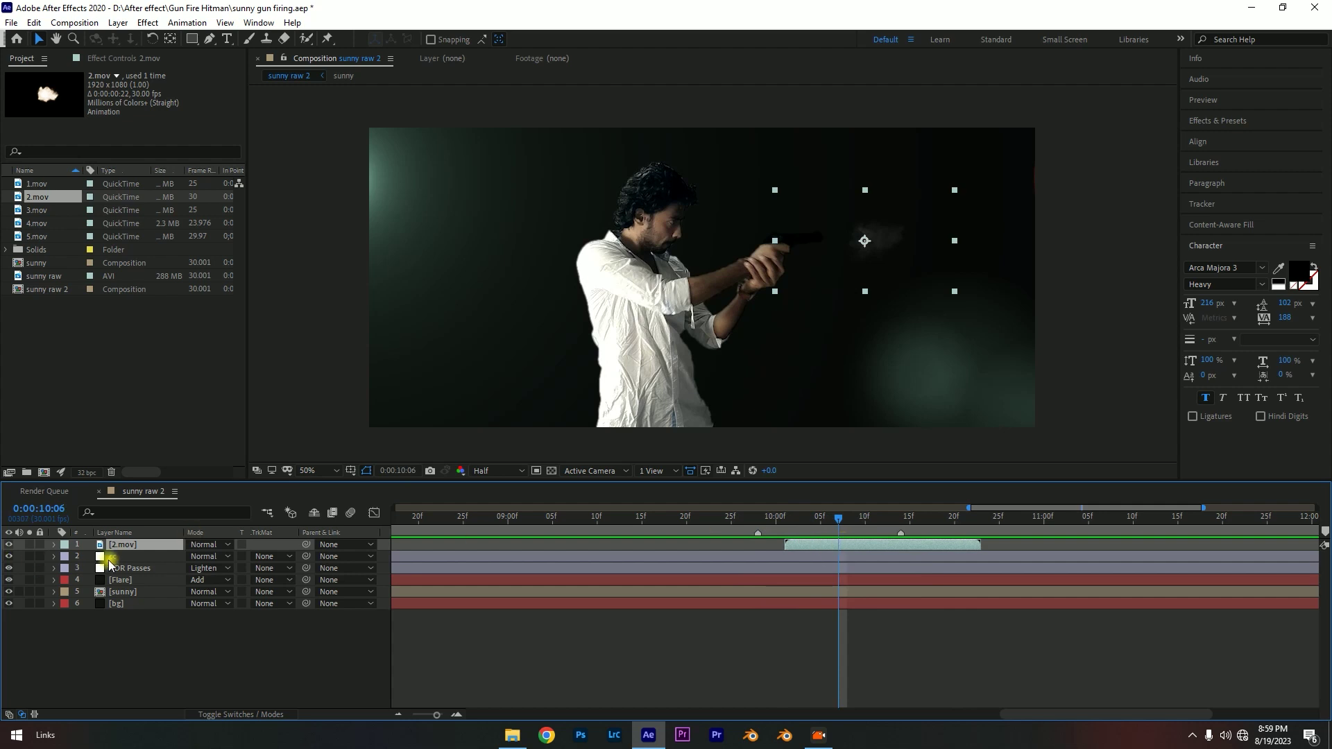
pyautogui.write('cc')
# - Set 2.mov to Add blending and move it below the HDR Passes layer
pyautogui.click(202, 544)
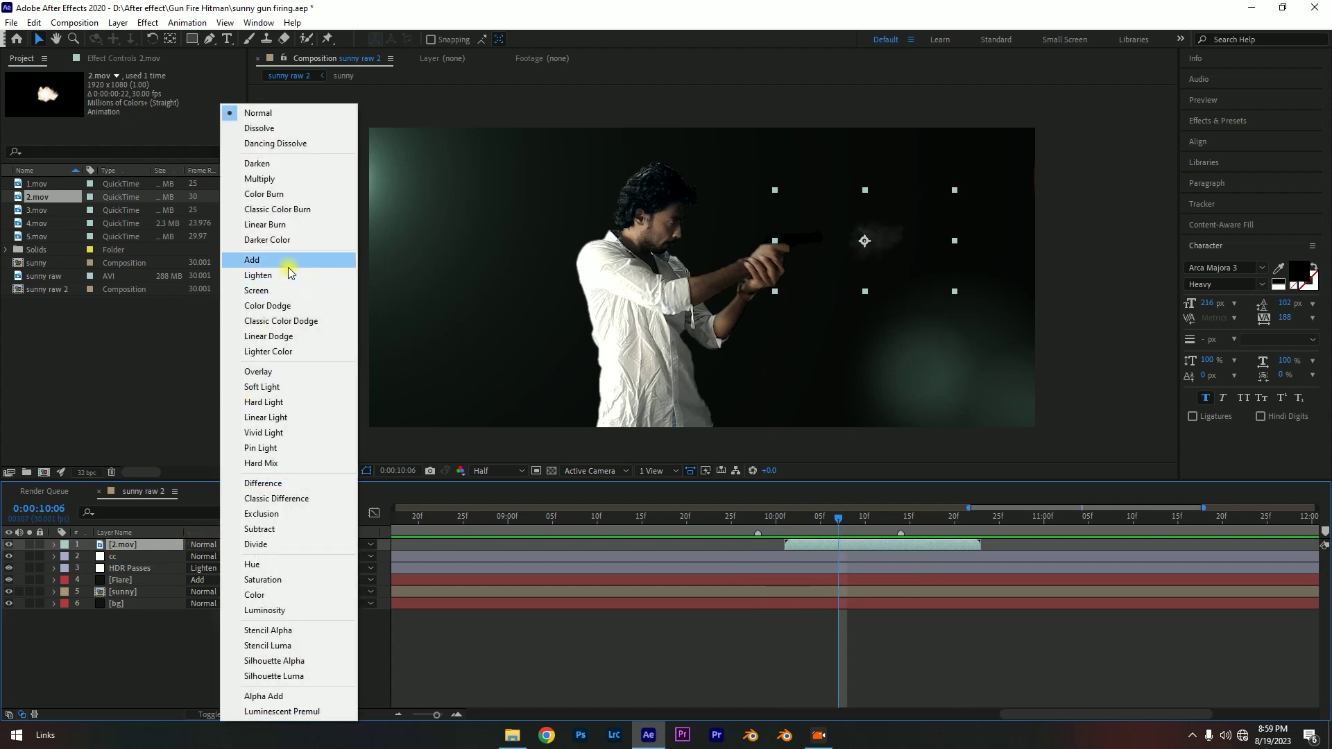
pyautogui.click(289, 272)
pyautogui.moveTo(804, 517); pyautogui.dragTo(785, 522)
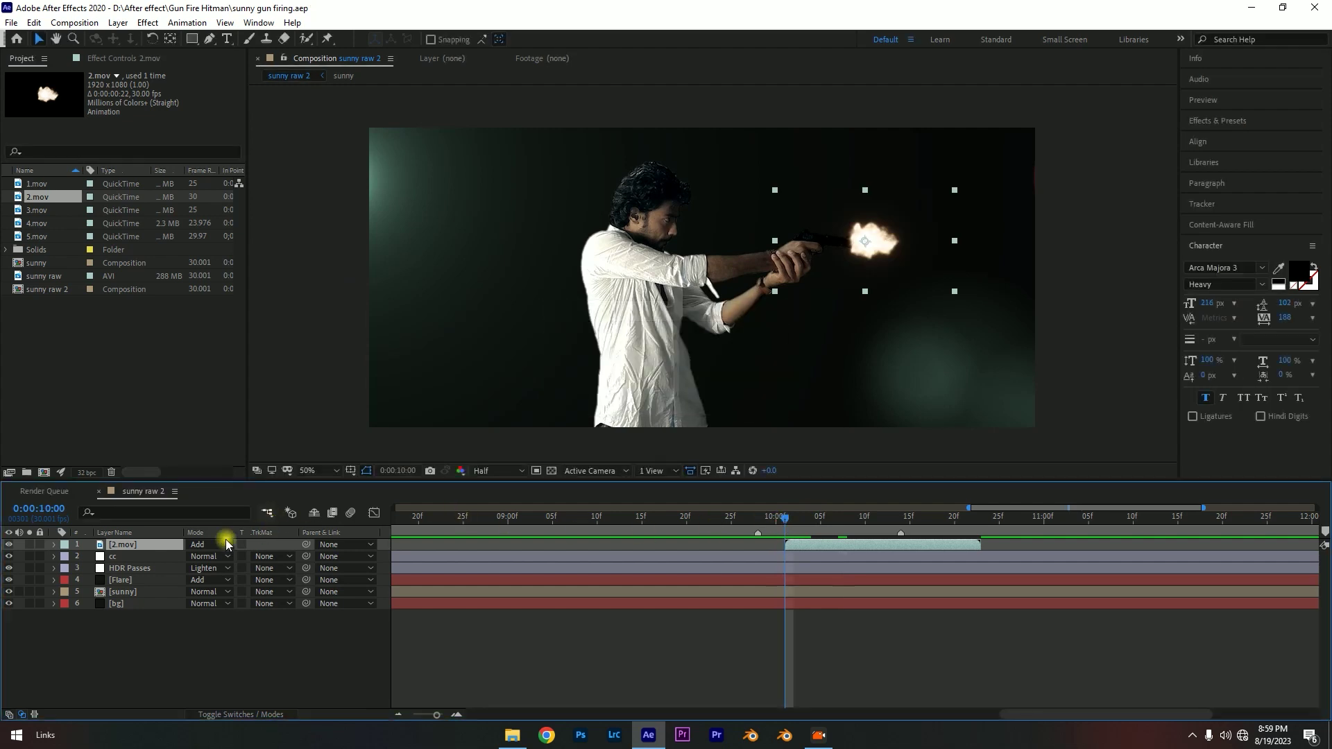
pyautogui.moveTo(170, 545); pyautogui.dragTo(170, 561)
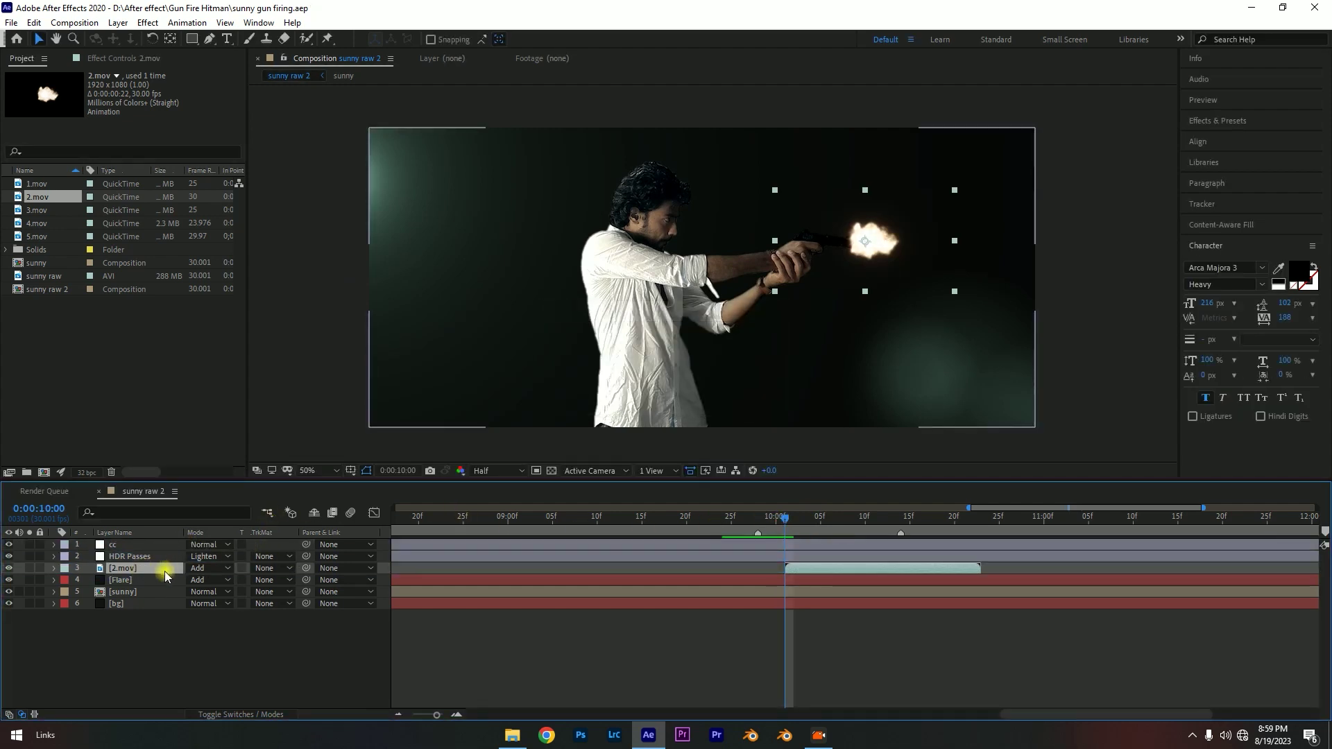
pyautogui.moveTo(793, 522)
pyautogui.mouseDown()
pyautogui.moveTo(862, 525)
pyautogui.moveTo(785, 542)
pyautogui.mouseUp()
# - Duplicate the 2.mov flash and shift the copy to start around 0:00:10:12 for the second shot
pyautogui.hotkey('ctrl', 'd')
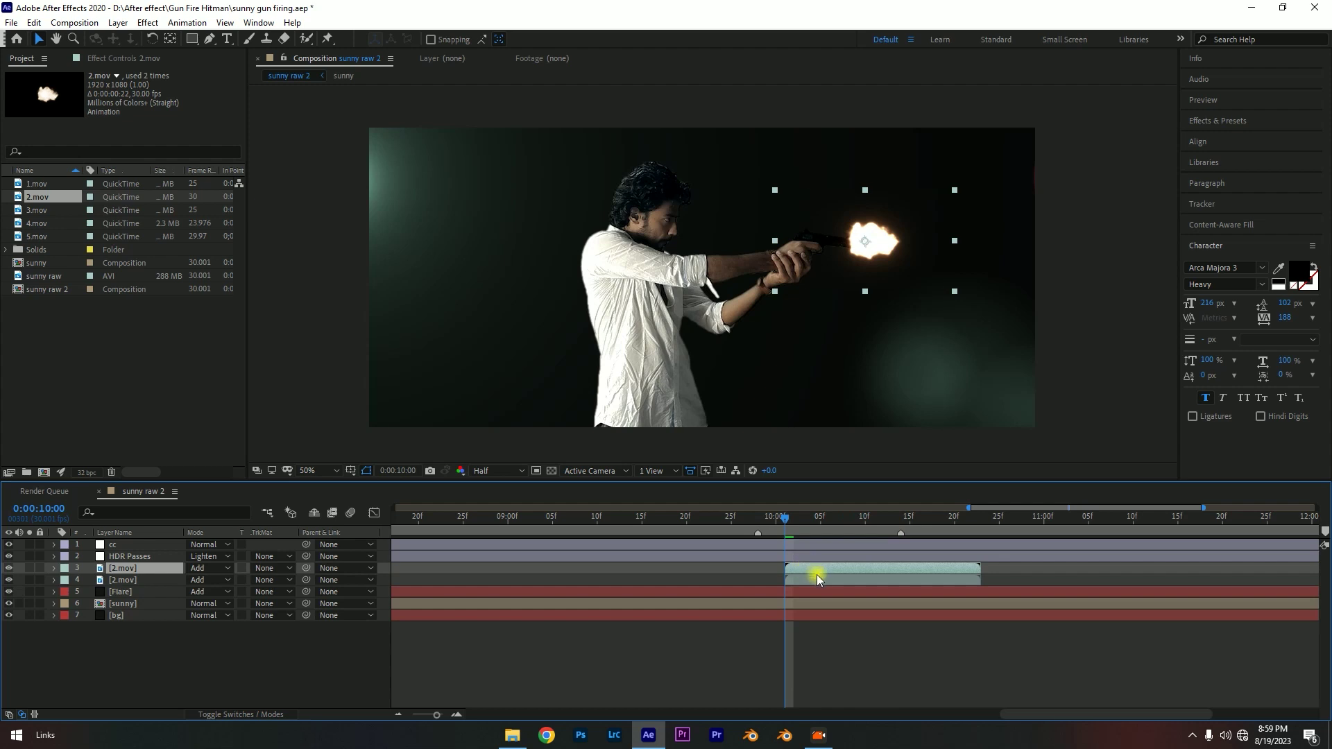
pyautogui.moveTo(818, 570); pyautogui.dragTo(932, 570)
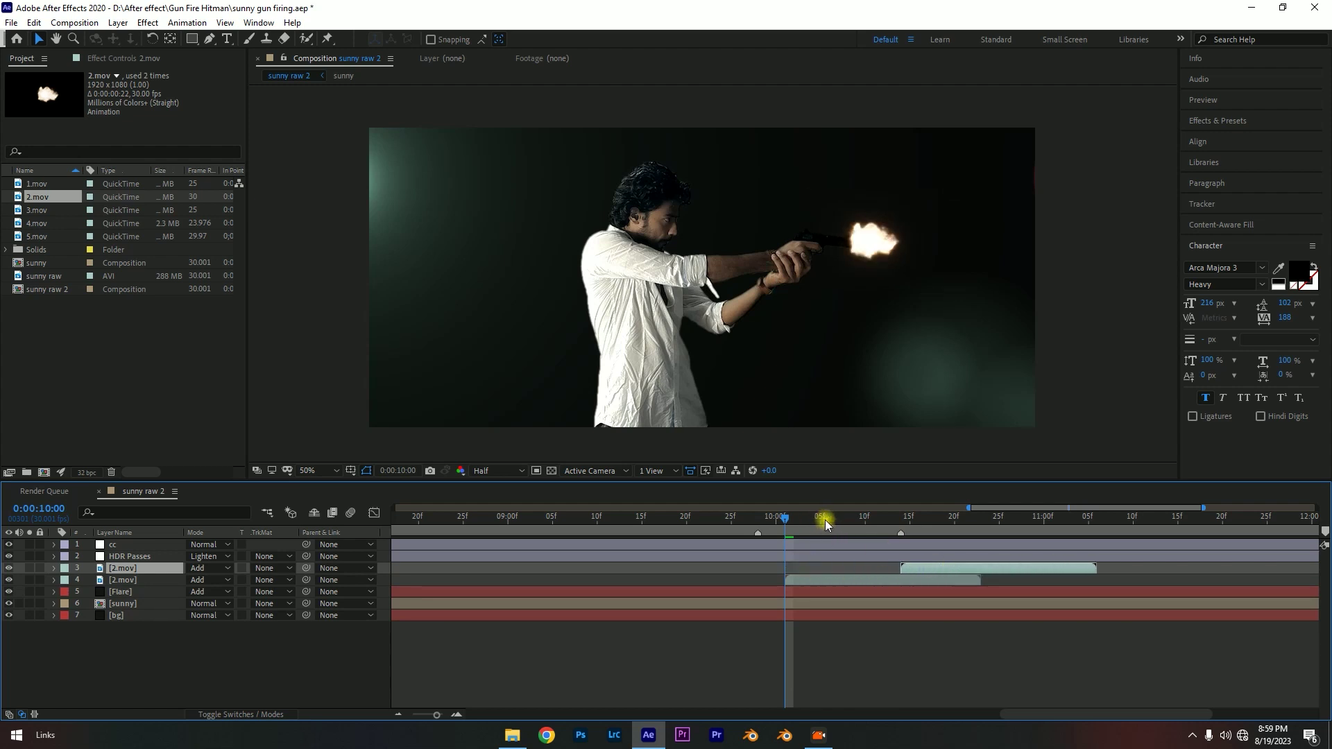
pyautogui.moveTo(825, 519); pyautogui.dragTo(860, 519)
pyautogui.scroll(3, 857, 564)
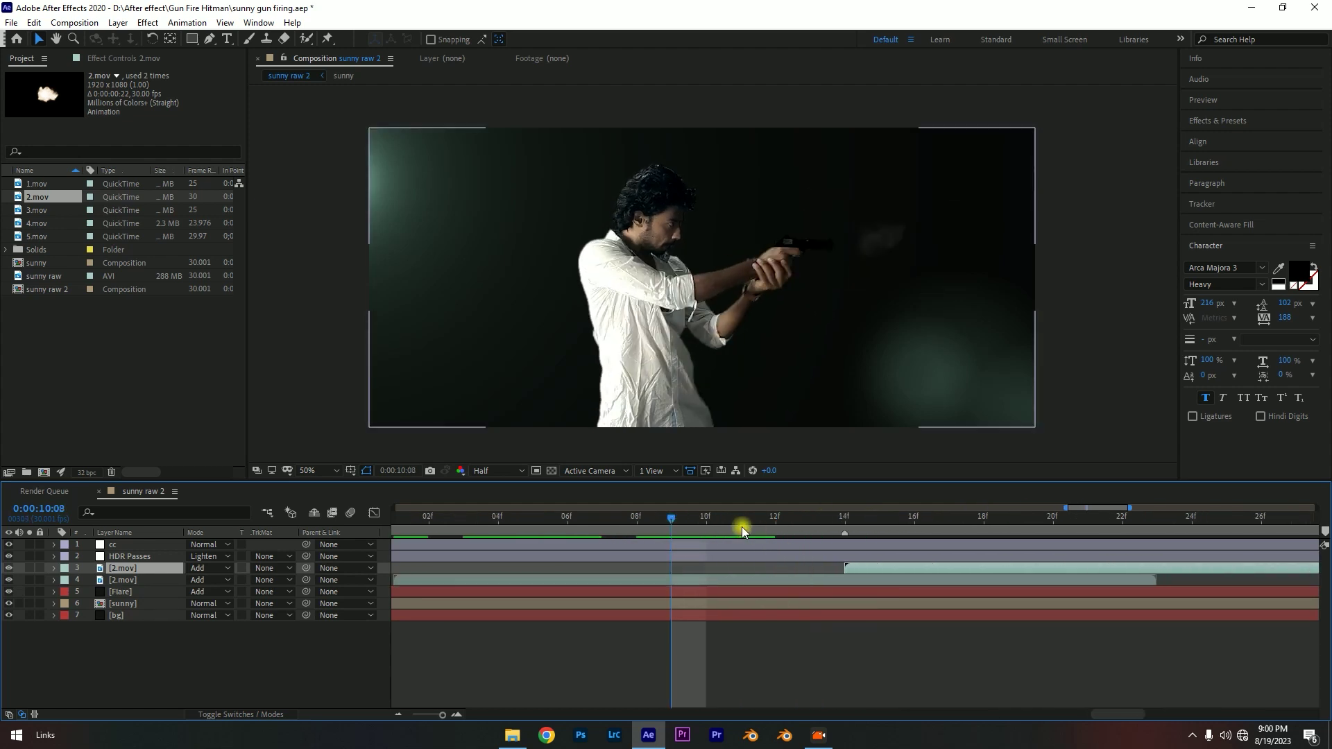
pyautogui.moveTo(684, 518); pyautogui.dragTo(497, 518)
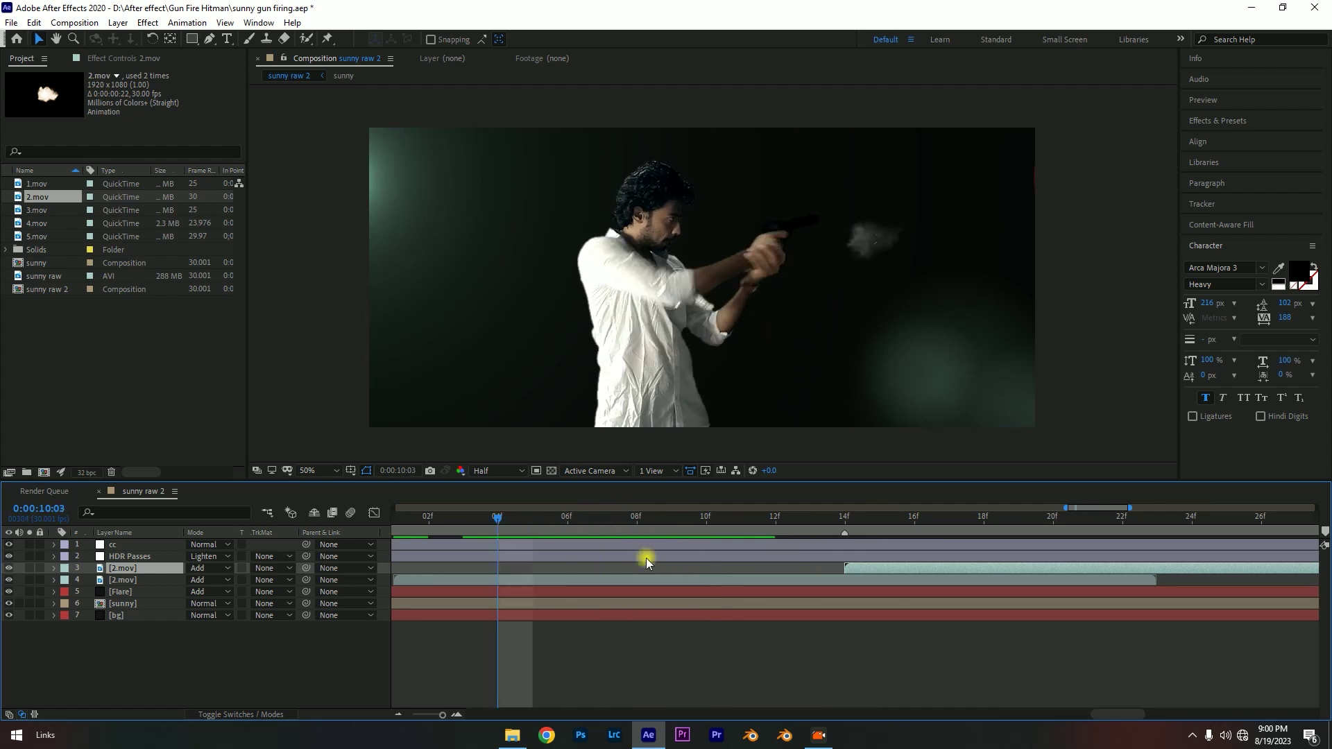
pyautogui.scroll(-3, 647, 562)
pyautogui.moveTo(622, 522)
pyautogui.mouseDown()
pyautogui.moveTo(539, 522)
pyautogui.moveTo(682, 530)
pyautogui.mouseUp()
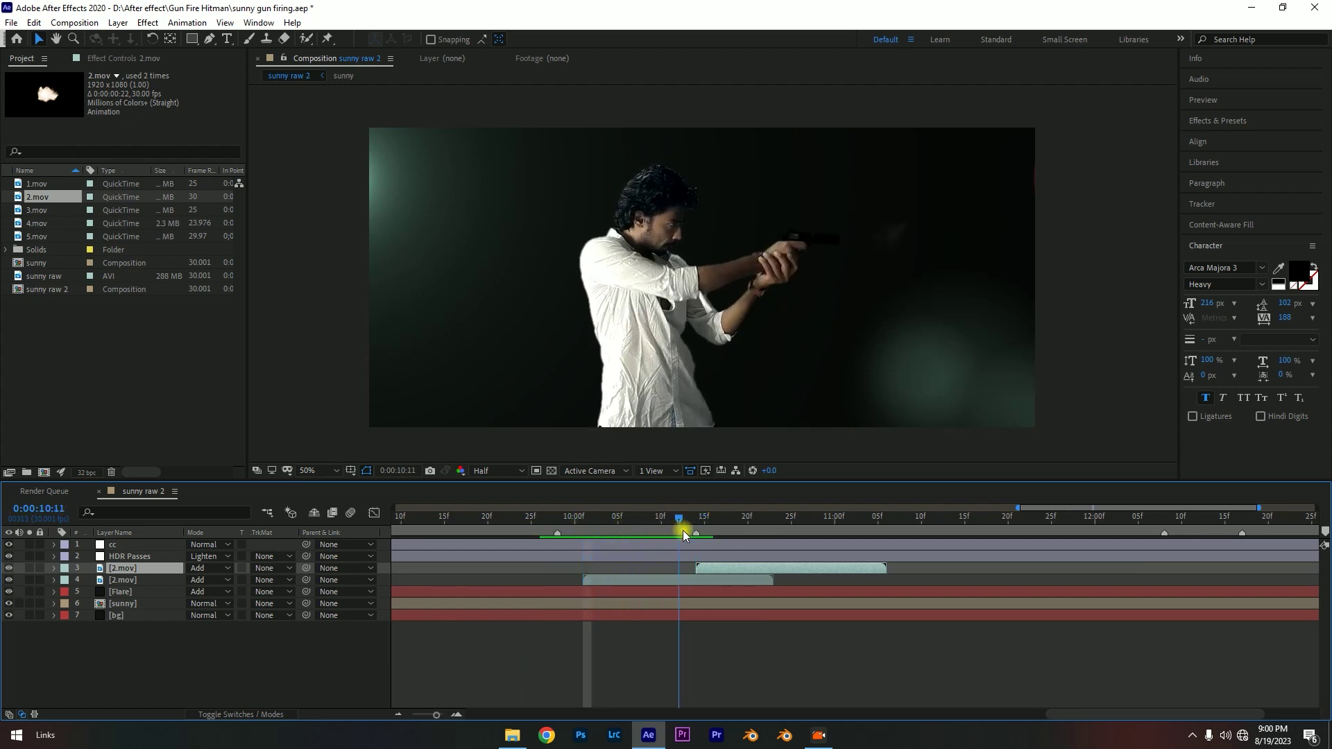
pyautogui.moveTo(682, 530); pyautogui.dragTo(712, 568)
pyautogui.click(721, 564)
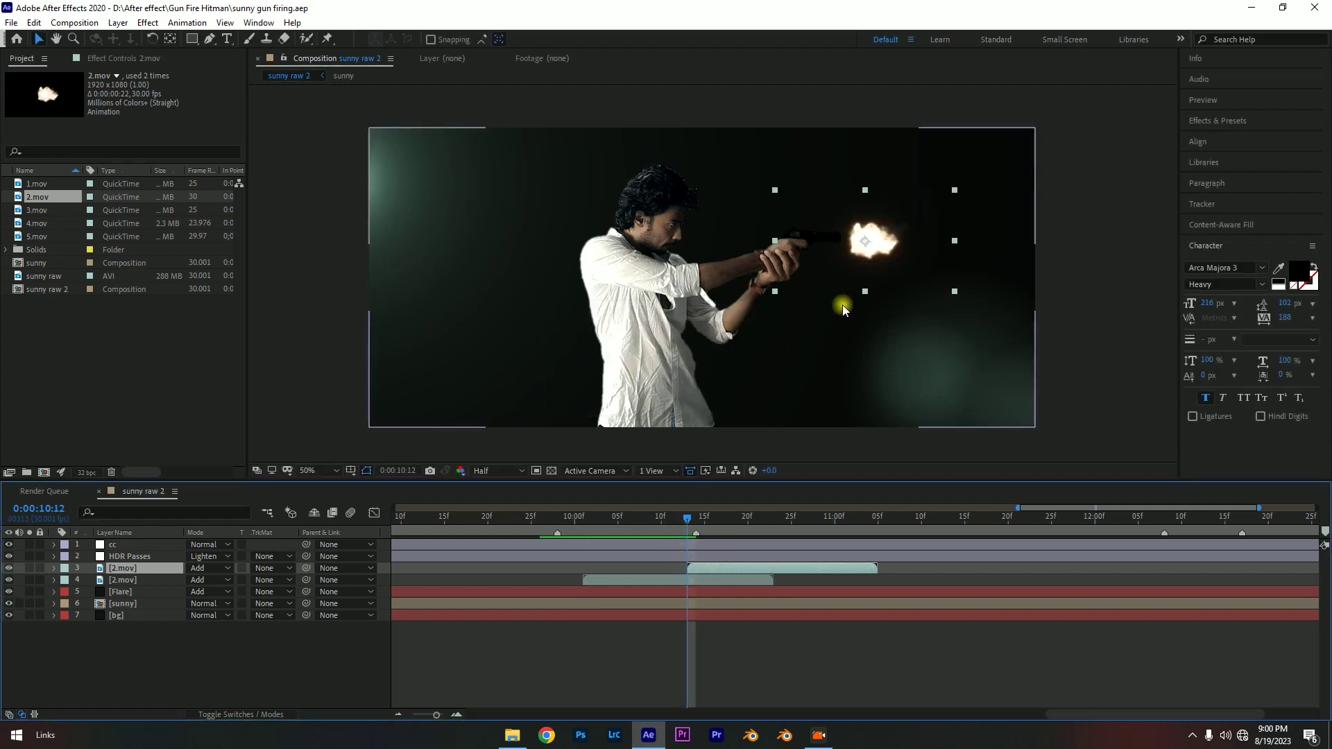
# - Nudge the second 2.mov flash onto the barrel tip and move its layer below sunny
pyautogui.scroll(2, 863, 268)
pyautogui.scroll(1, 916, 312)
pyautogui.scroll(1, 971, 352)
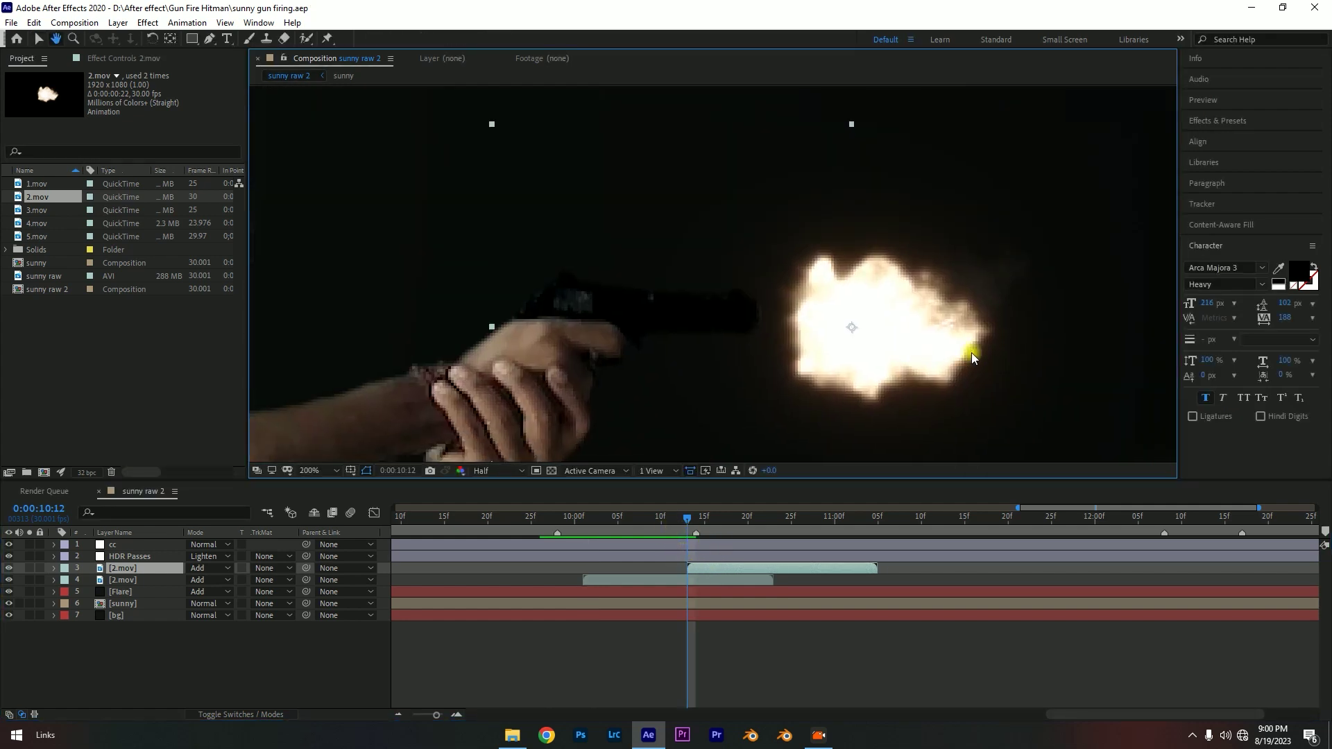
pyautogui.press('v')
pyautogui.moveTo(970, 353); pyautogui.dragTo(941, 339)
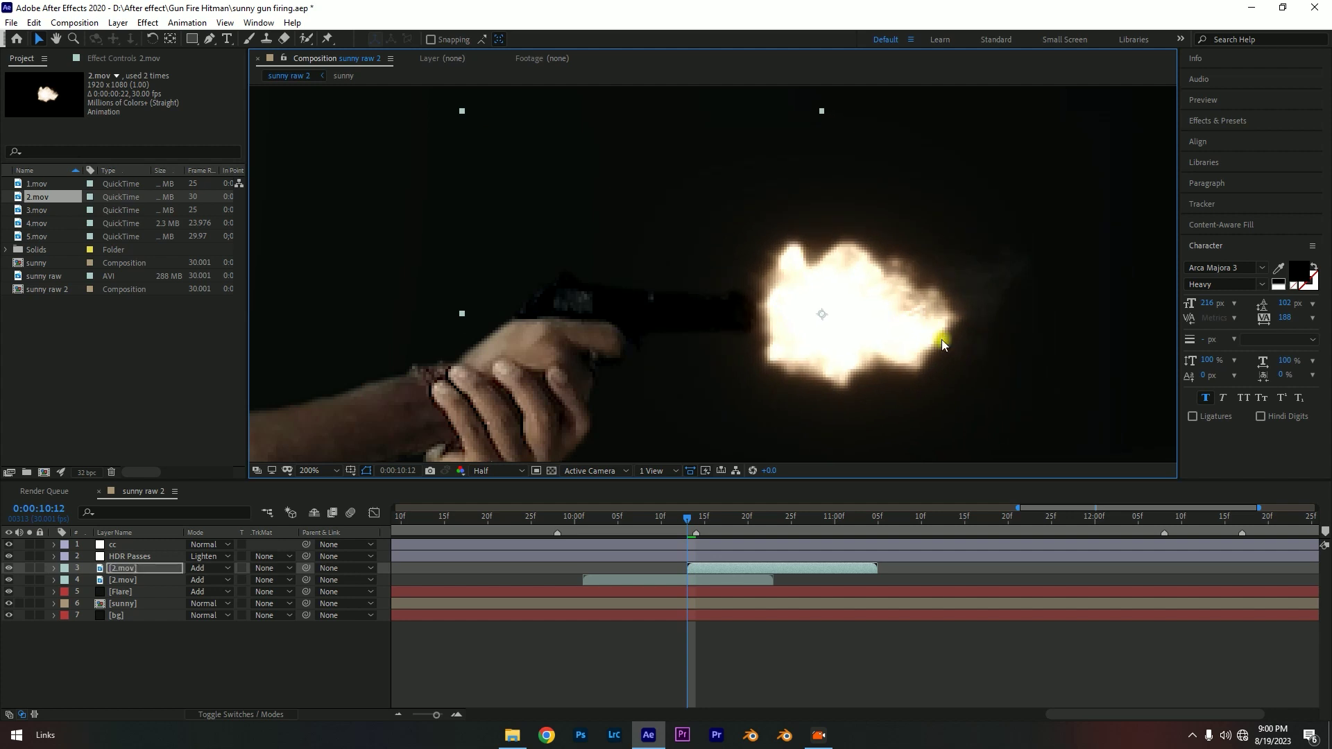
pyautogui.press('Left')
pyautogui.press('Left')
pyautogui.press('Left')
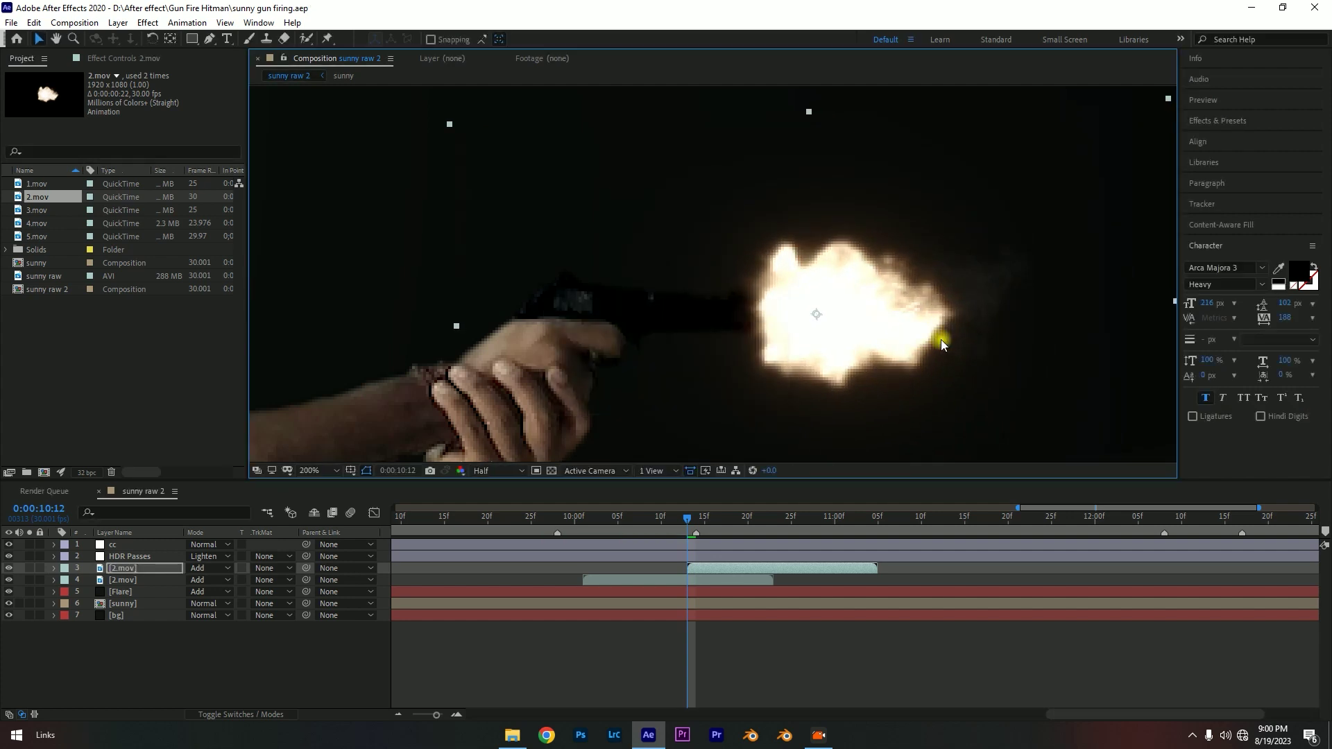
pyautogui.press('Right')
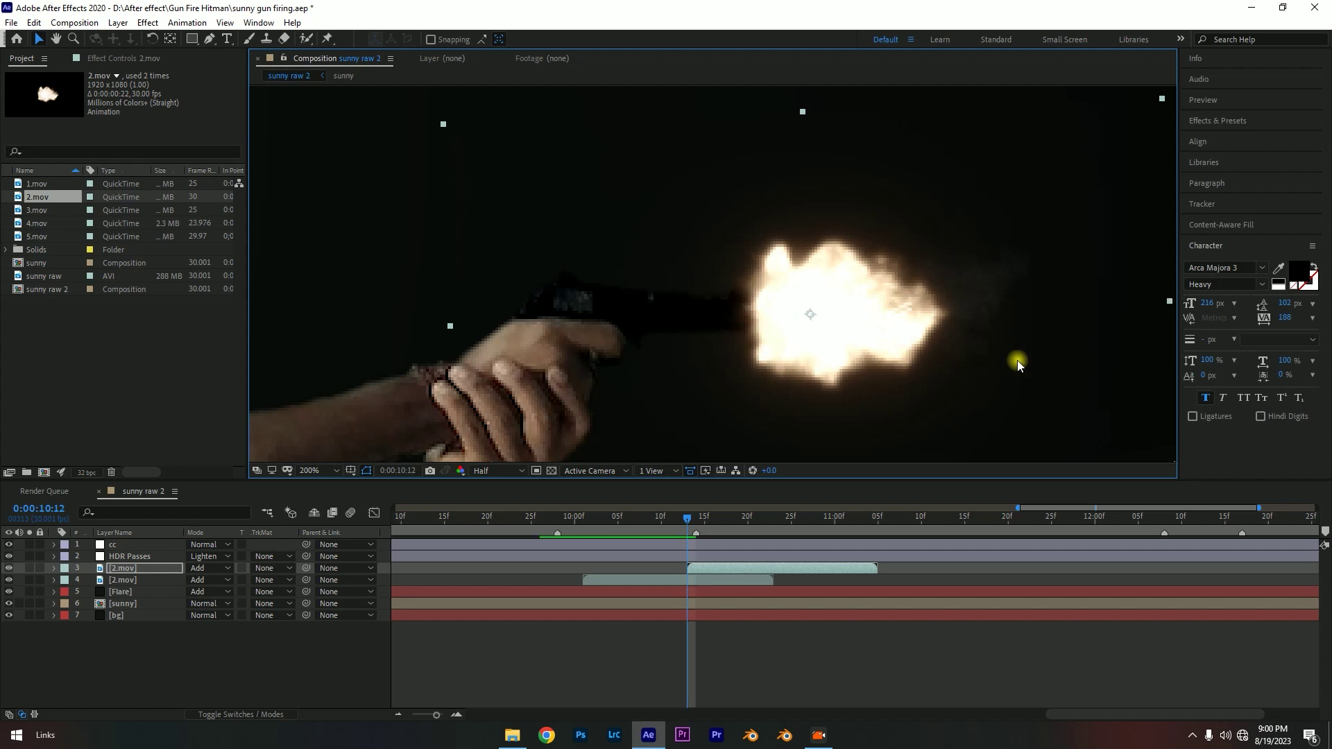
pyautogui.press('Left')
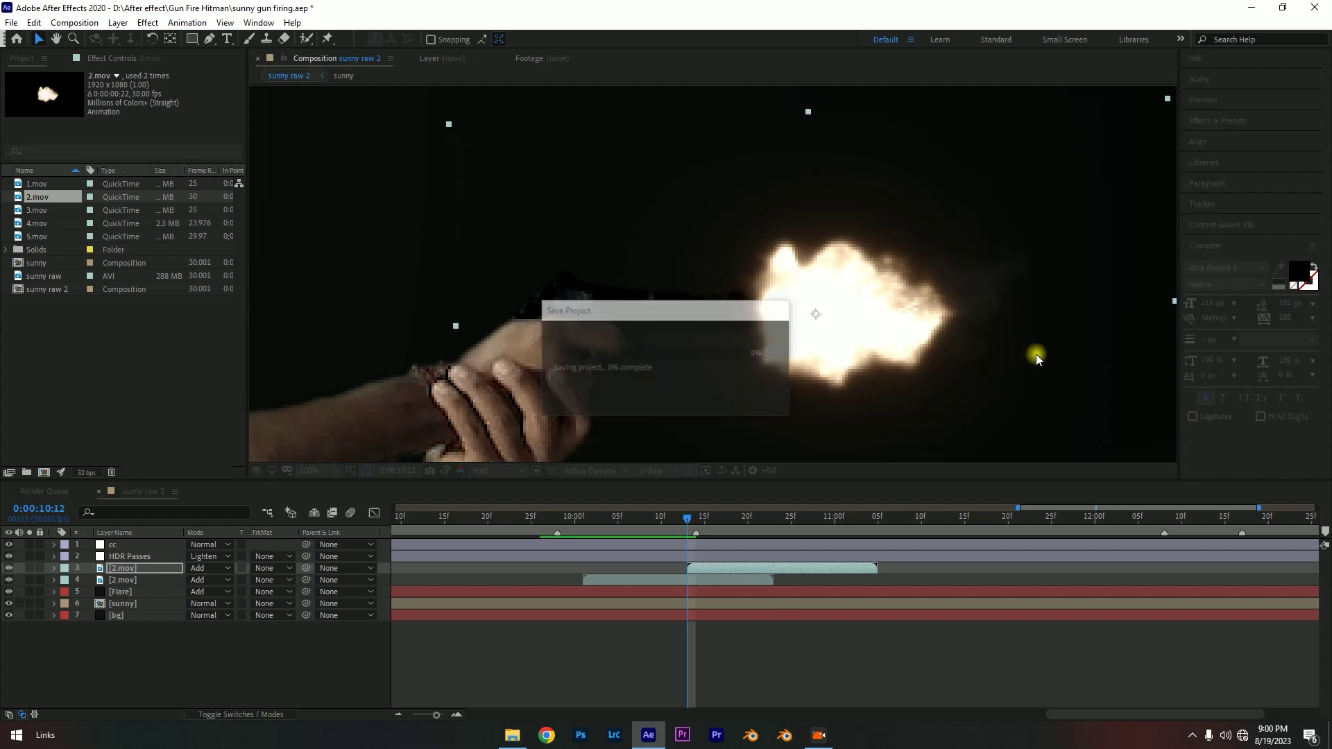
pyautogui.moveTo(125, 568); pyautogui.dragTo(134, 610)
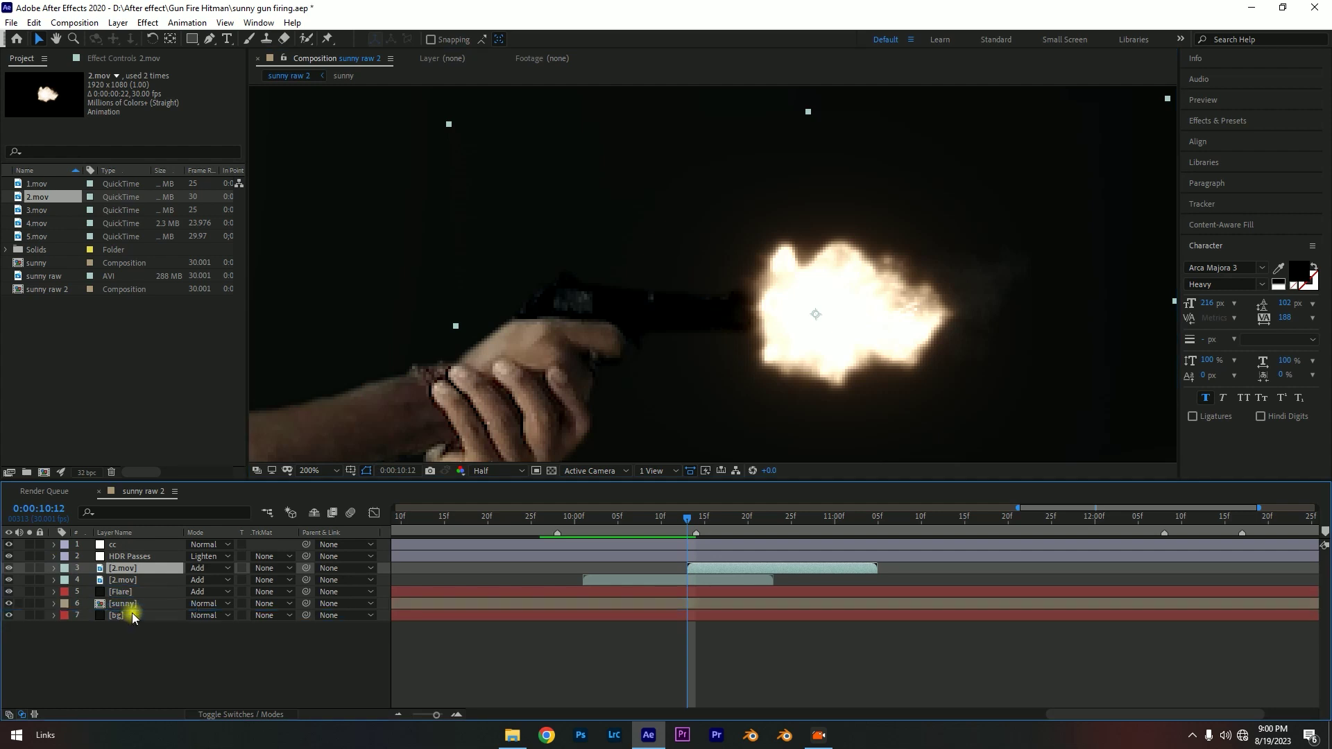
pyautogui.press('Left')
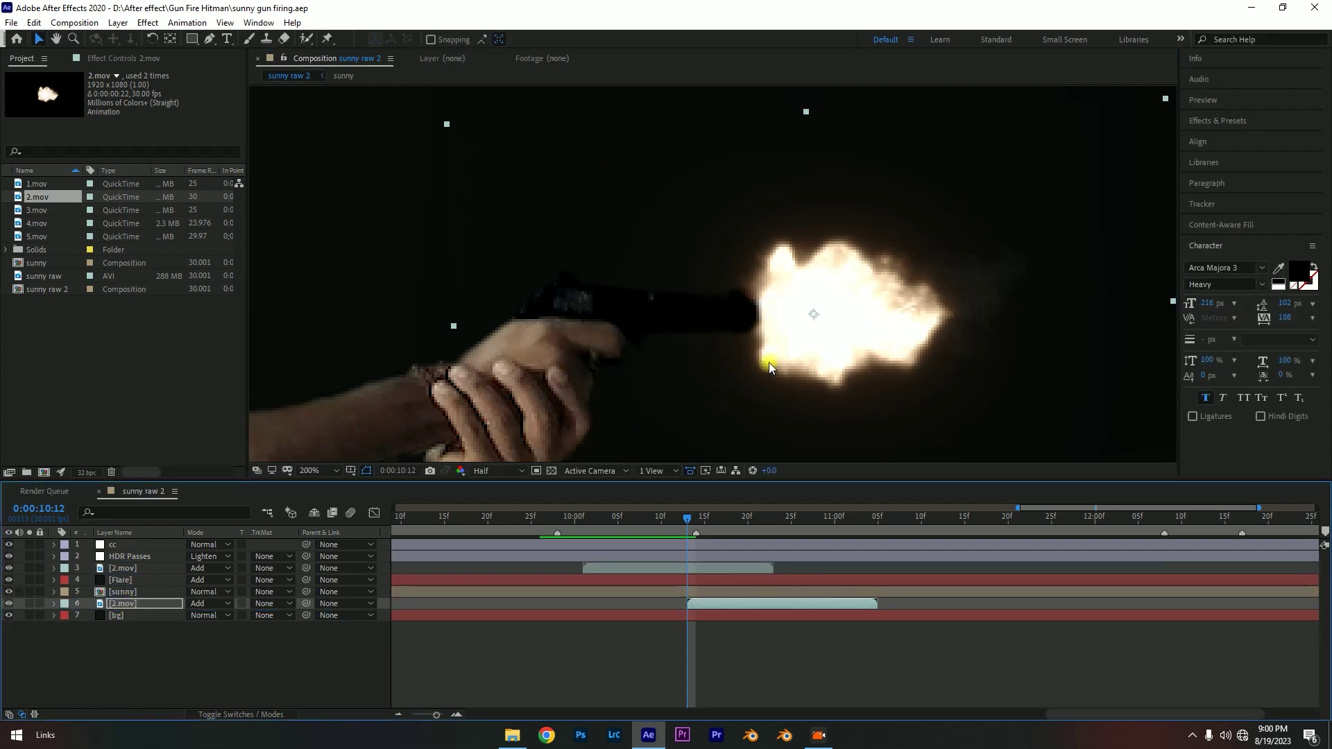
# - Preview the firing shots from 9:22, stopping on the first flash at 10:01
pyautogui.scroll(-1, 816, 334)
pyautogui.scroll(-1, 814, 334)
pyautogui.scroll(-1, 756, 335)
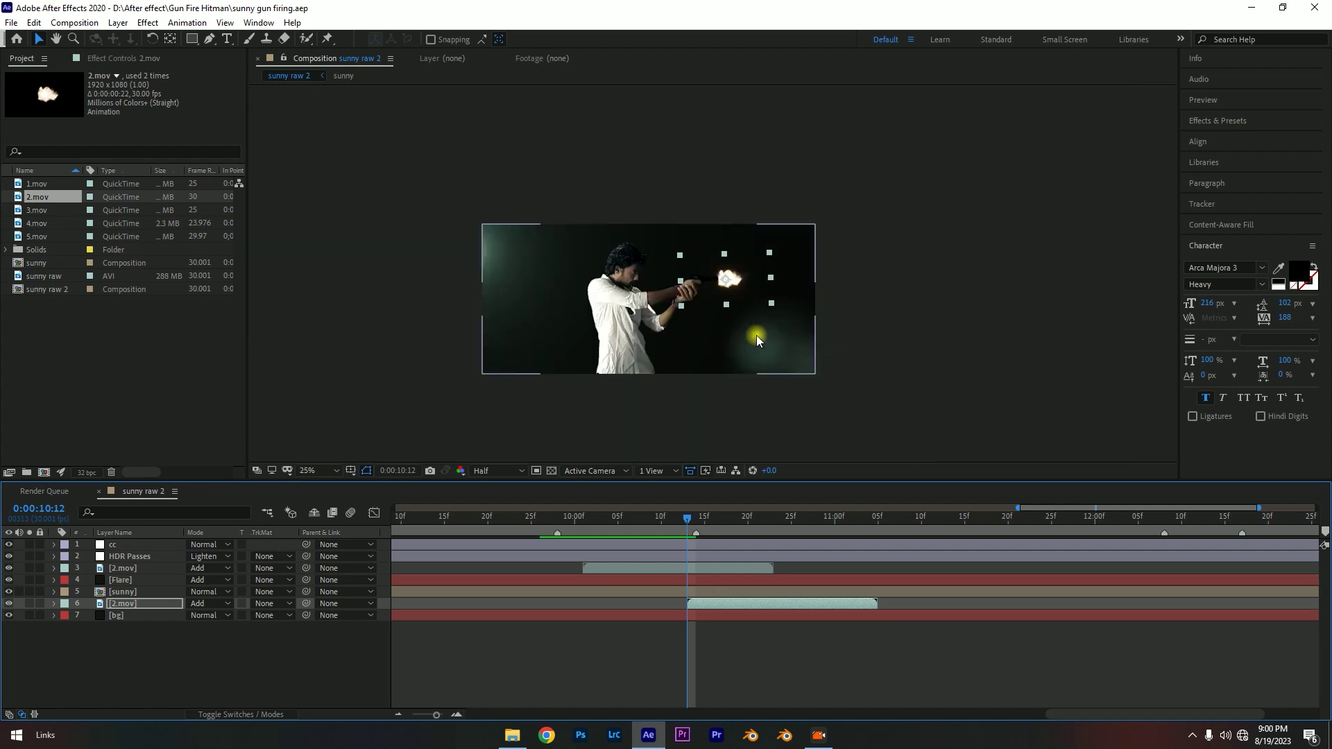
pyautogui.scroll(1, 730, 347)
pyautogui.scroll(-1, 727, 351)
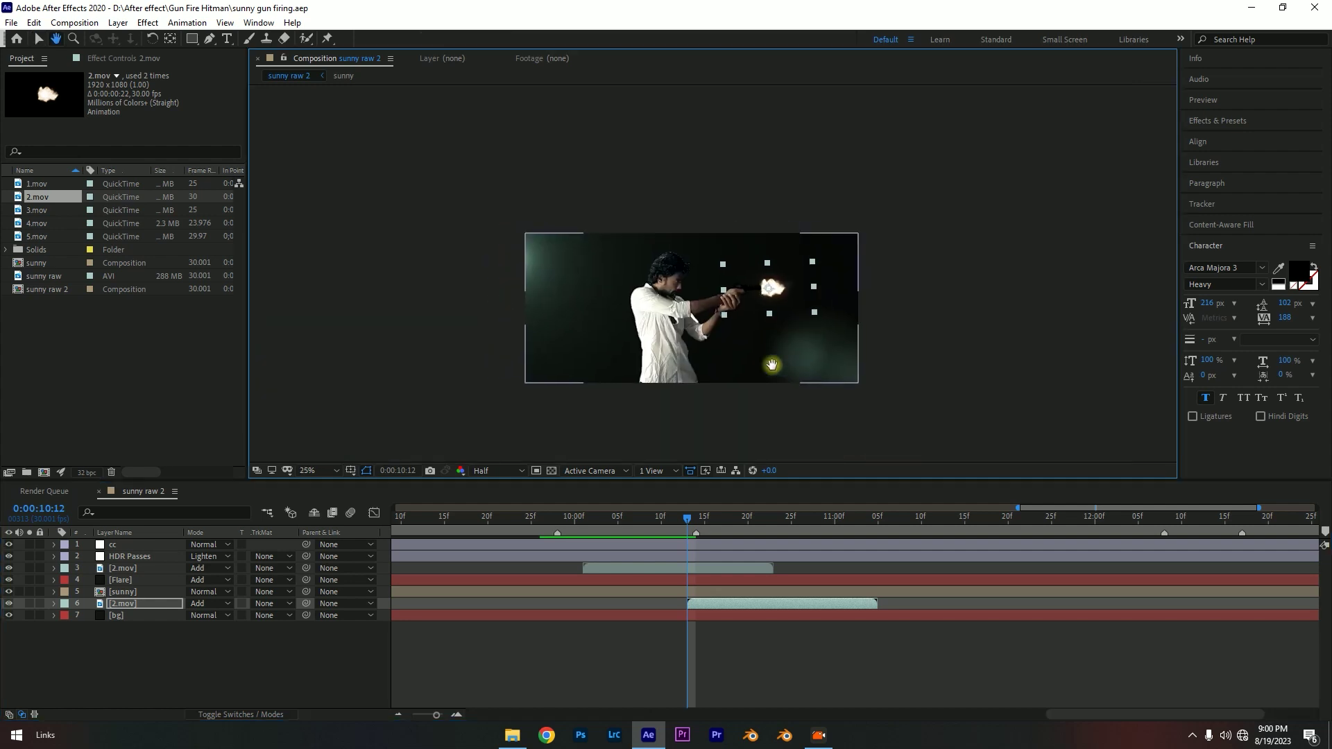
pyautogui.scroll(1, 729, 354)
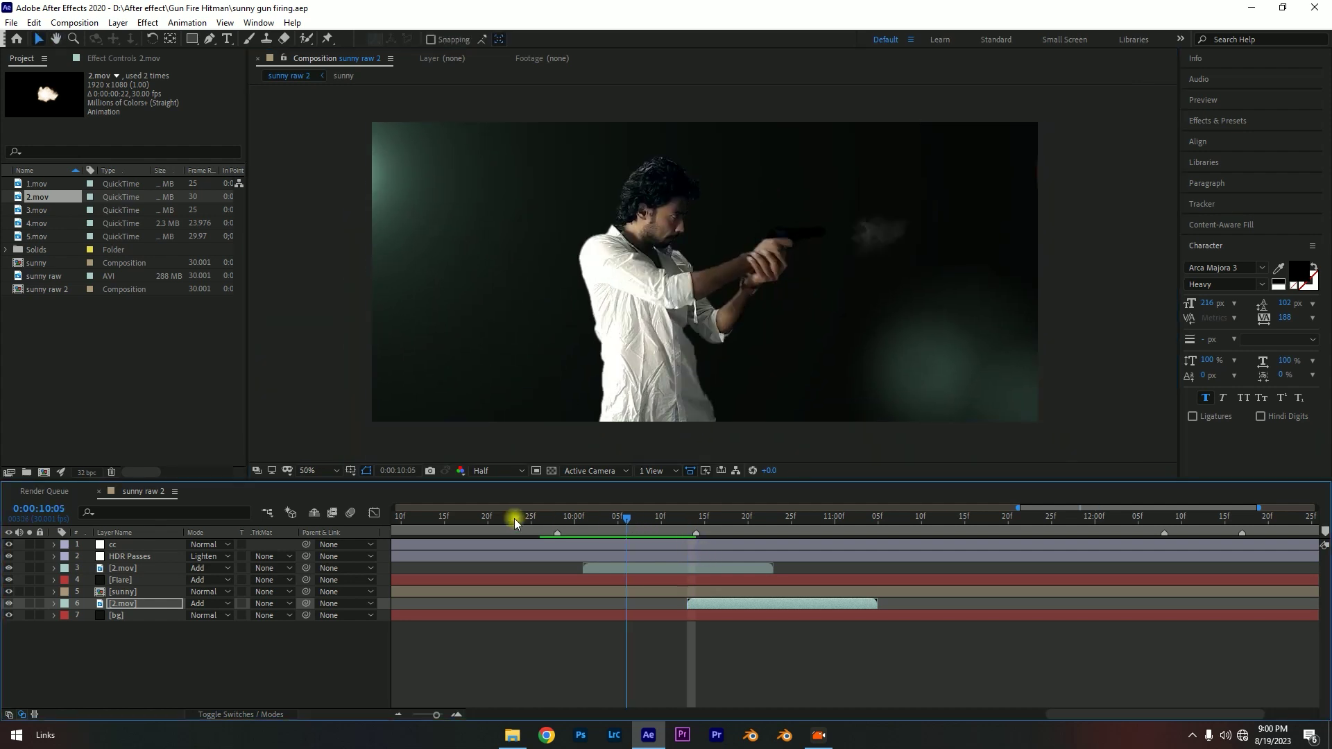
pyautogui.click(514, 518)
pyautogui.moveTo(601, 552); pyautogui.dragTo(676, 552)
pyautogui.press('space')
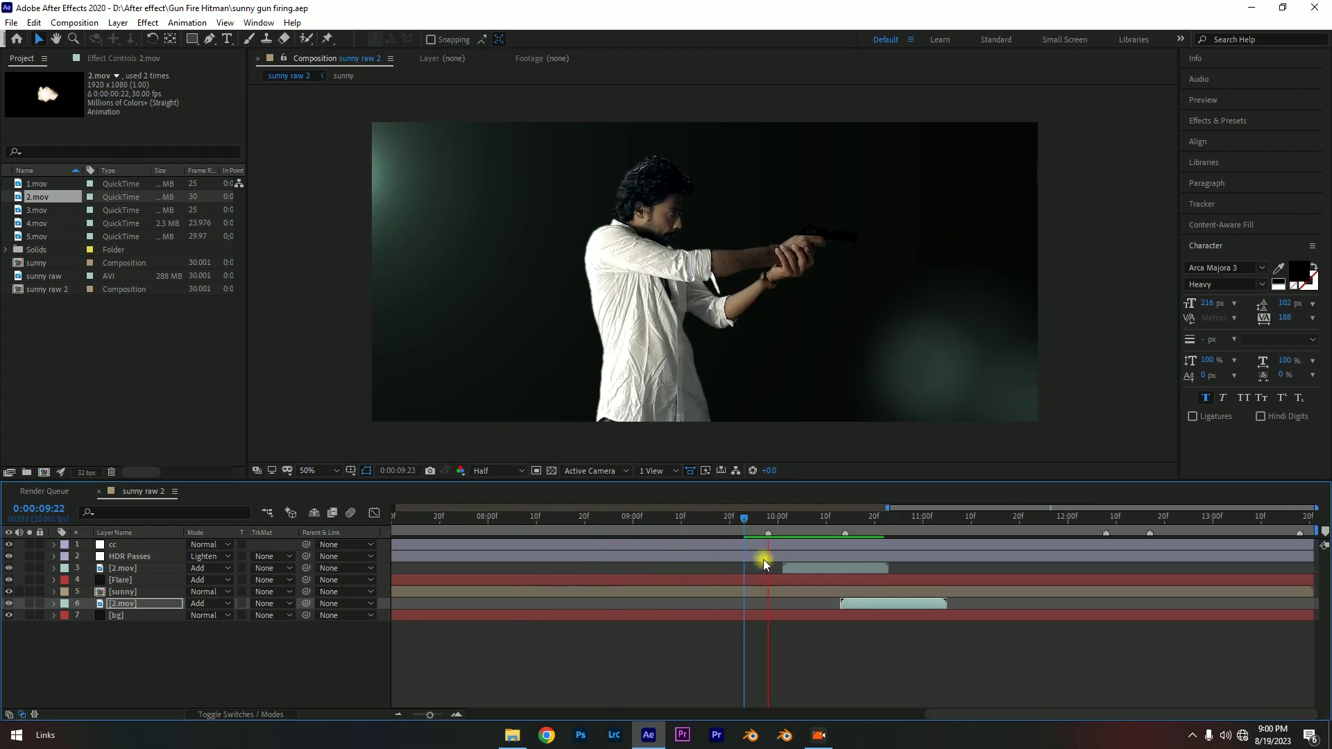
pyautogui.moveTo(763, 522); pyautogui.dragTo(787, 524)
# - Move the first 2.mov layer below sunny and replay the shots from 9:22 to check the flash
pyautogui.moveTo(147, 575); pyautogui.dragTo(148, 597)
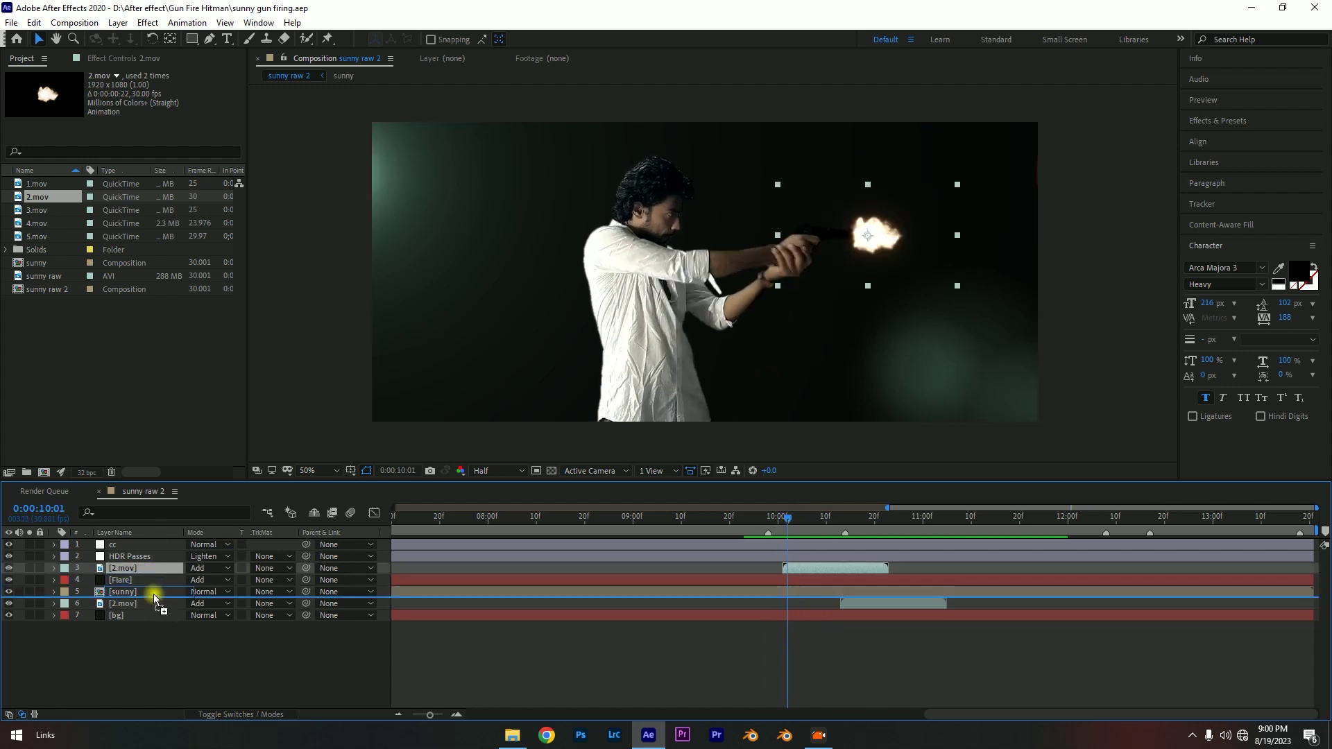
pyautogui.click(752, 527)
pyautogui.press('space')
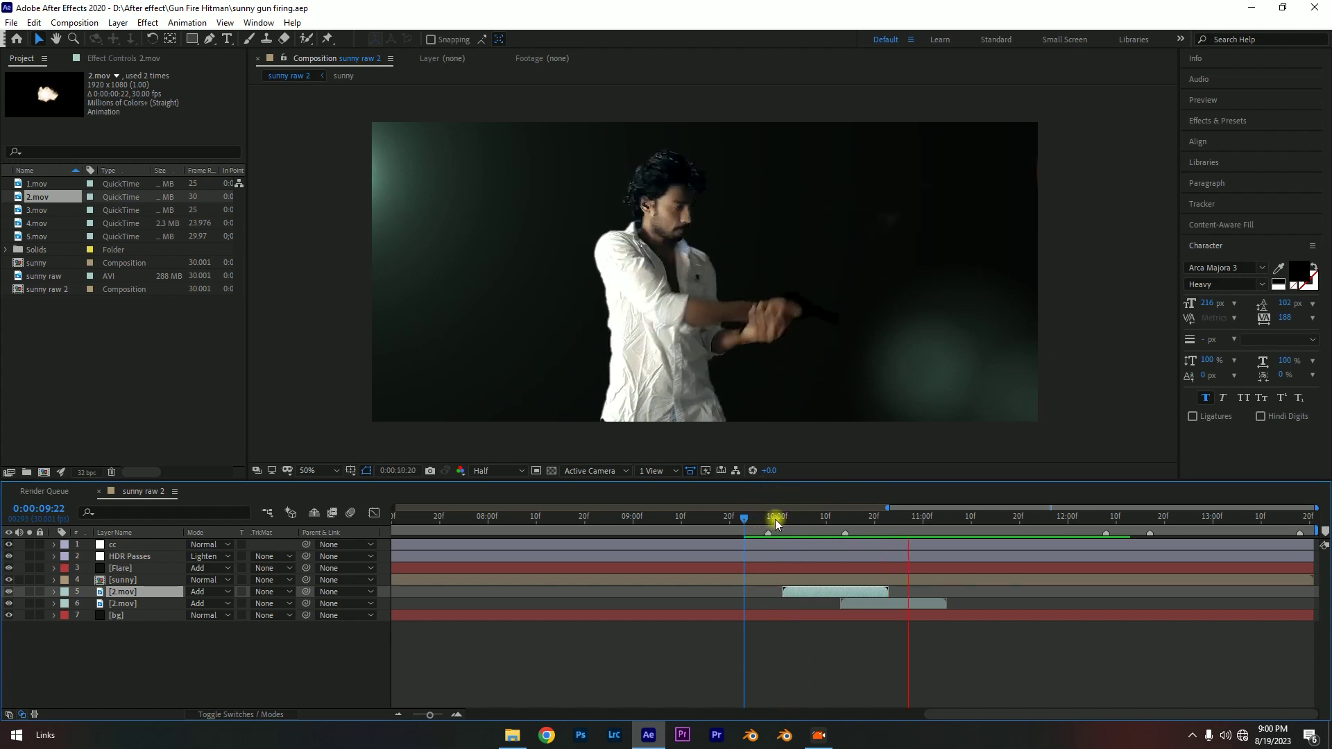
pyautogui.click(744, 519)
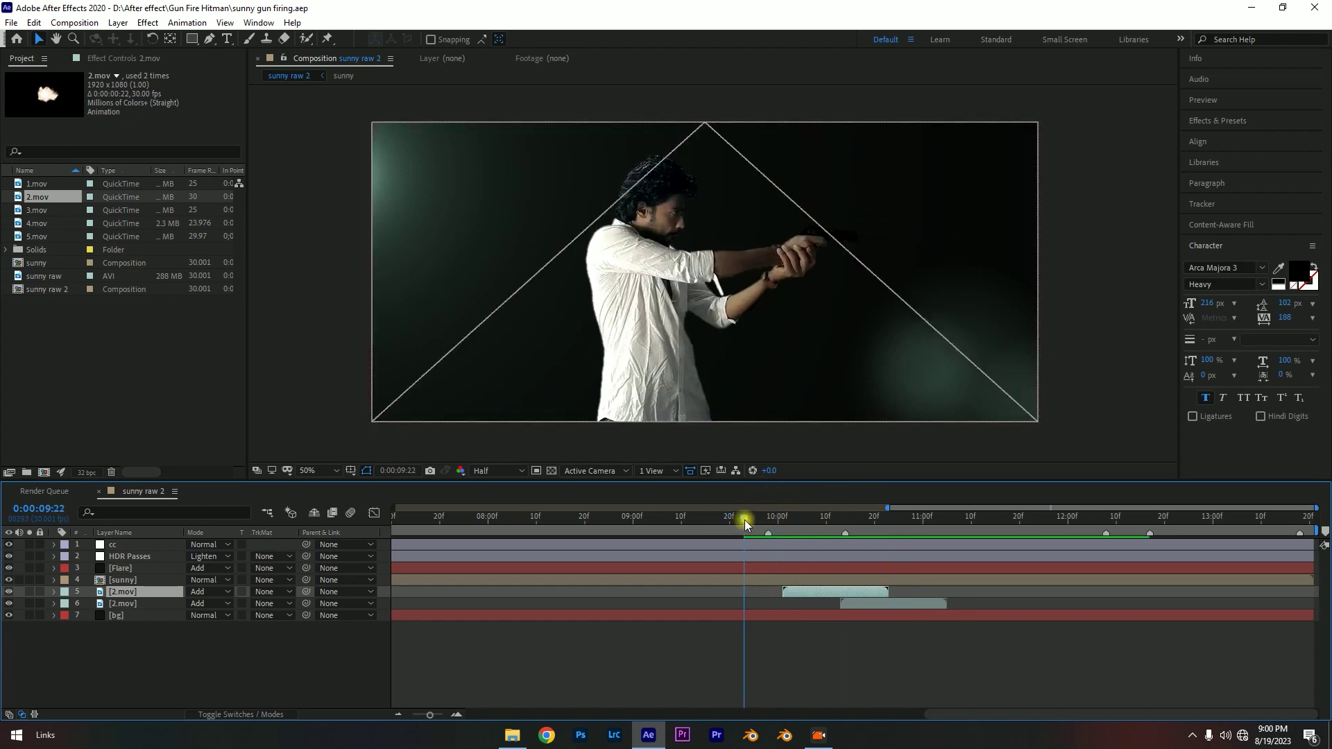
pyautogui.moveTo(743, 519)
pyautogui.mouseDown()
pyautogui.moveTo(901, 551)
pyautogui.moveTo(754, 551)
pyautogui.moveTo(808, 527)
pyautogui.moveTo(783, 523)
pyautogui.mouseUp()
pyautogui.press('space')
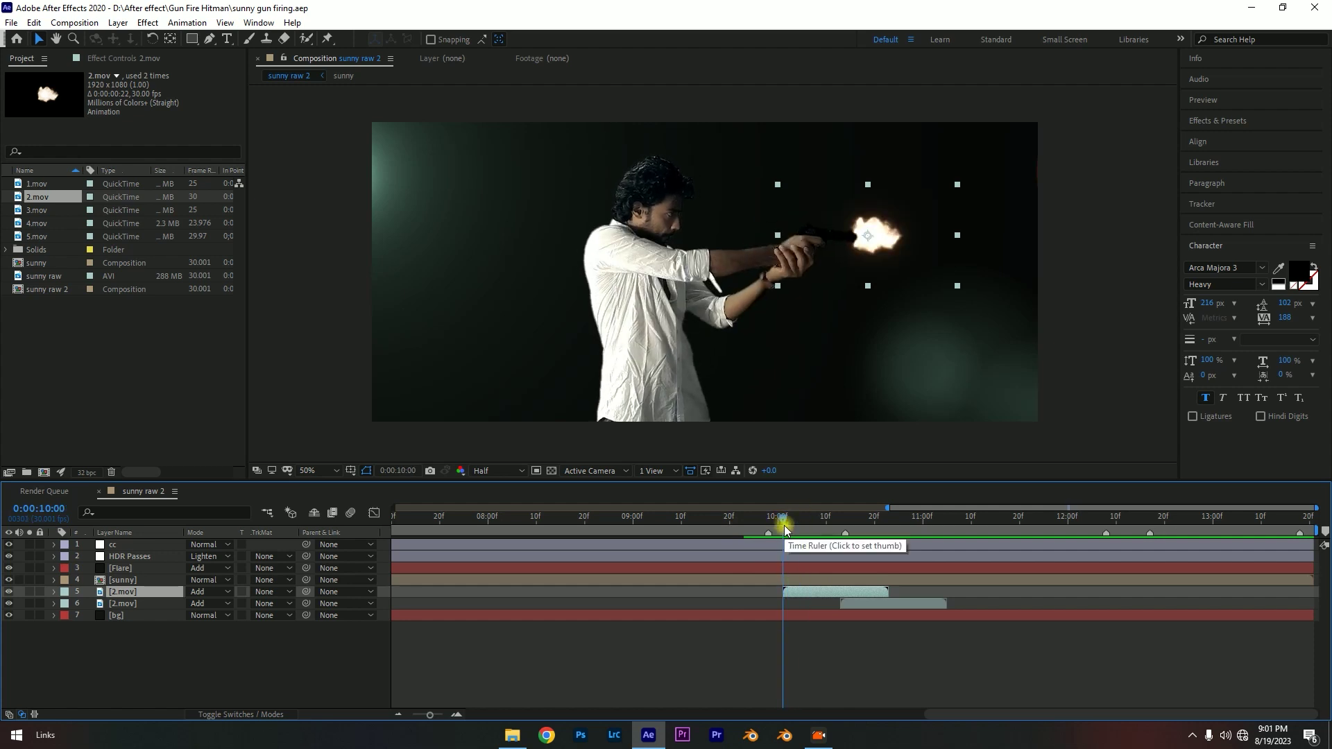
pyautogui.moveTo(787, 519)
pyautogui.mouseDown()
pyautogui.moveTo(807, 523)
pyautogui.moveTo(749, 523)
pyautogui.mouseUp()
# - Preview the shots and move the playhead to 12:07, where he aims again
pyautogui.press('space')
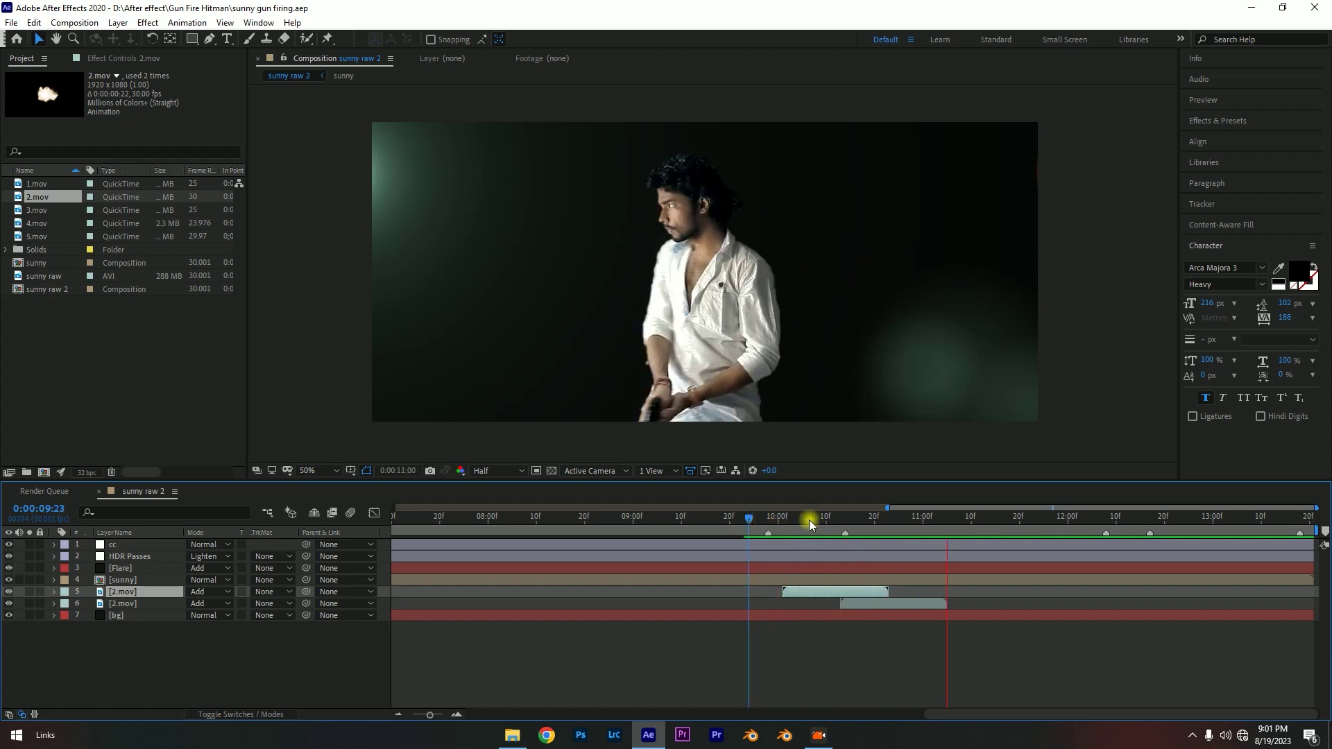
pyautogui.press('space')
pyautogui.scroll(5, 979, 573)
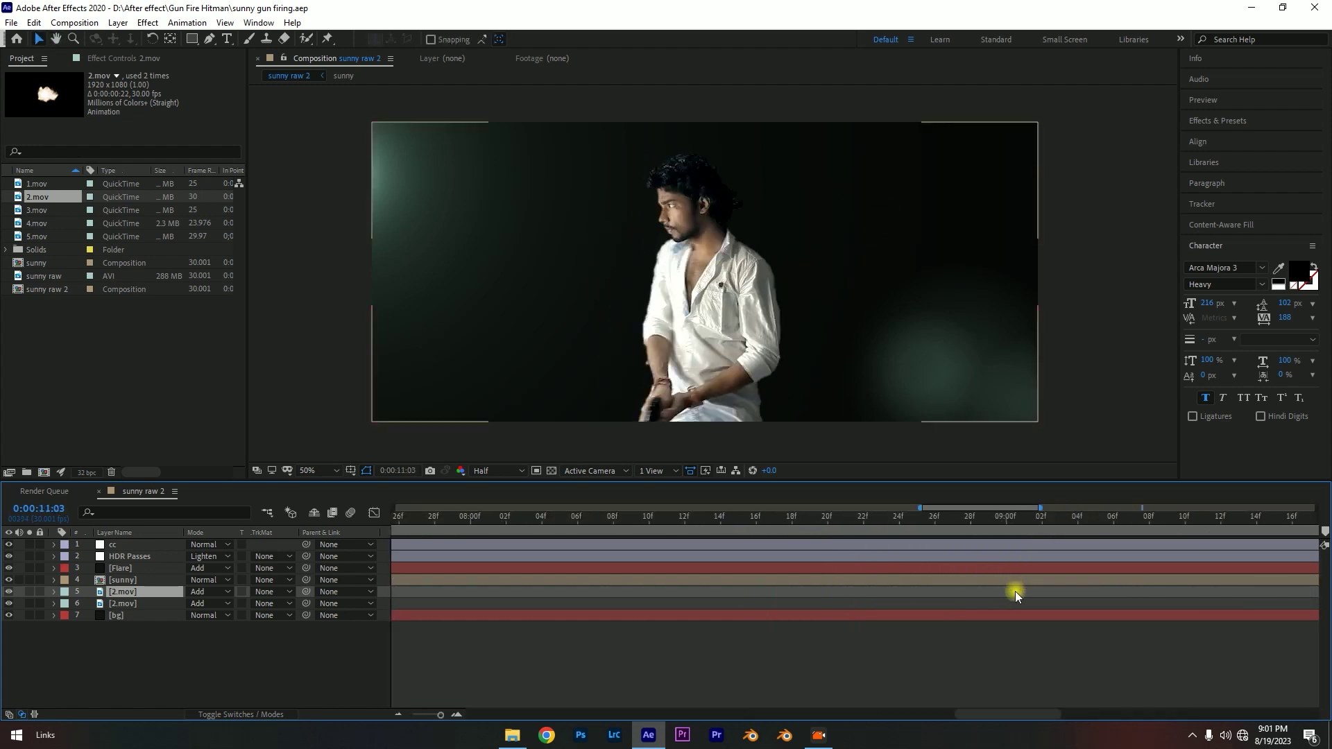
pyautogui.hscroll(6, 971, 579)
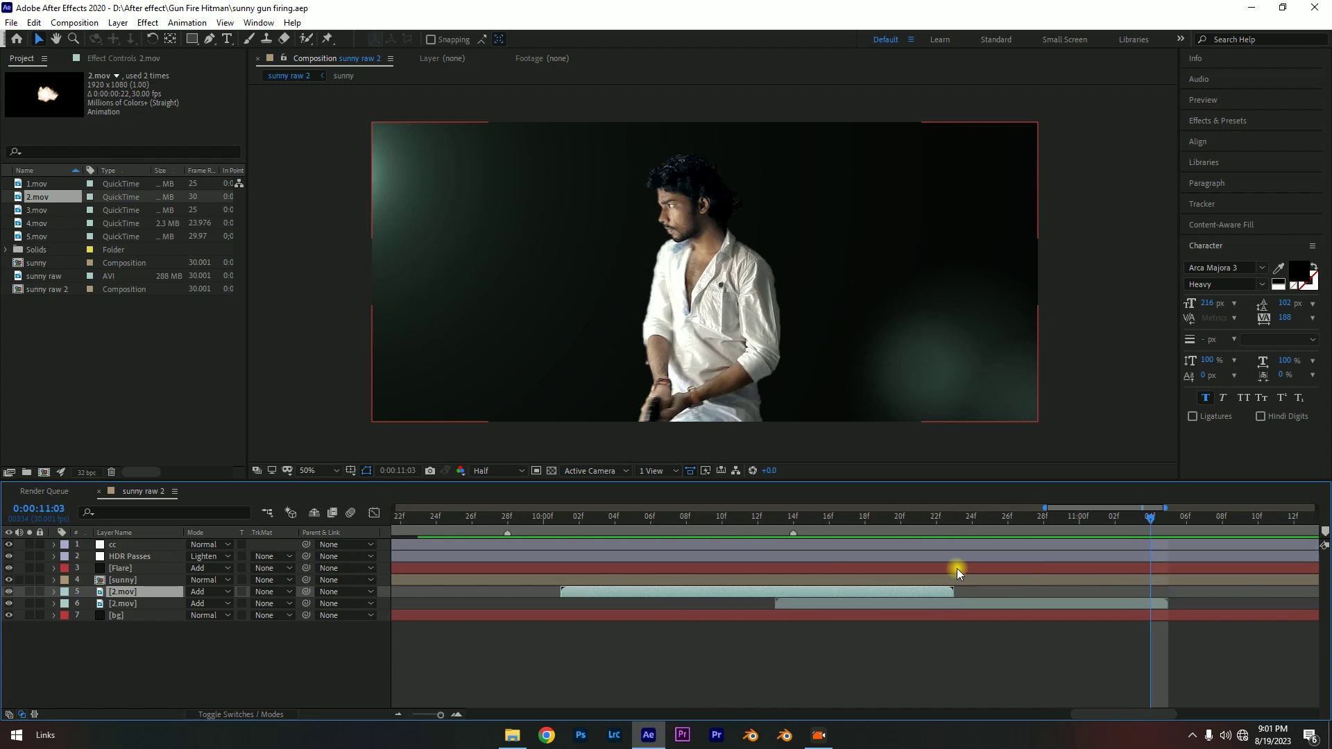
pyautogui.scroll(-3, 955, 568)
pyautogui.scroll(-3, 1071, 597)
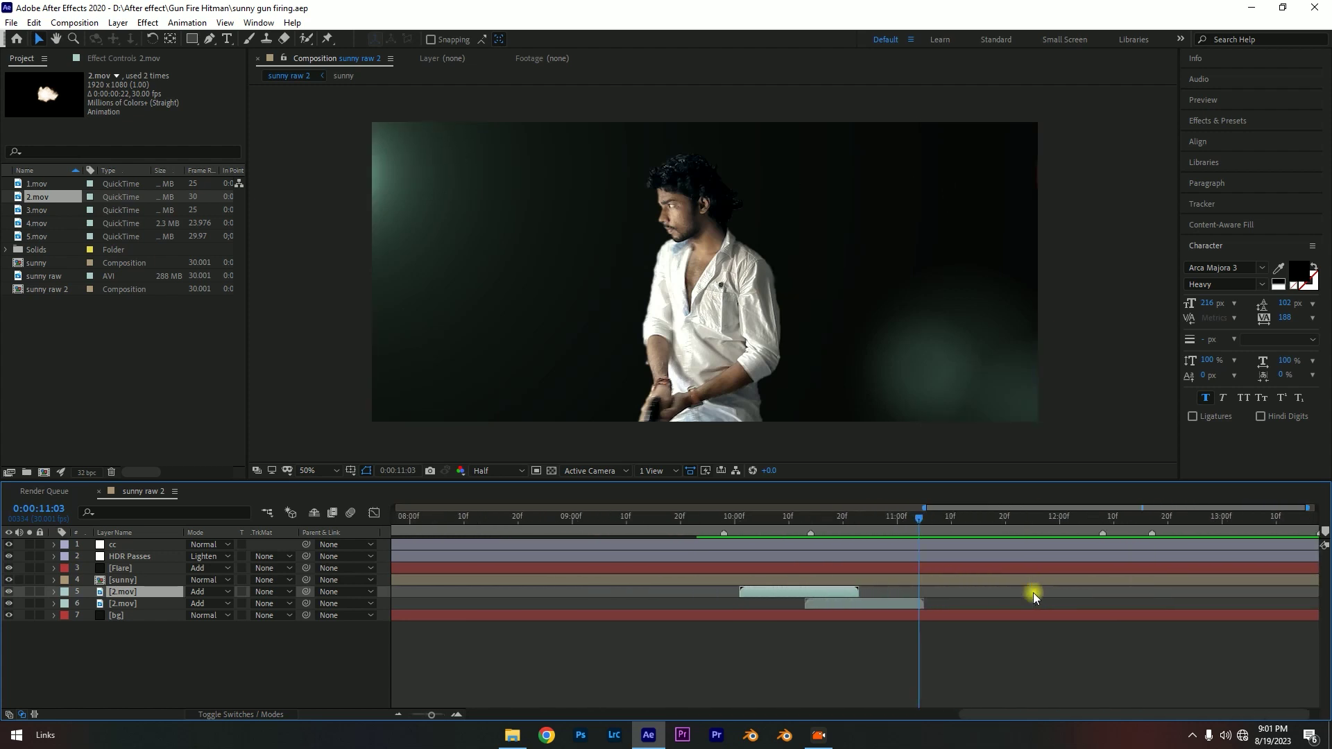
pyautogui.moveTo(1079, 520); pyautogui.dragTo(1082, 527)
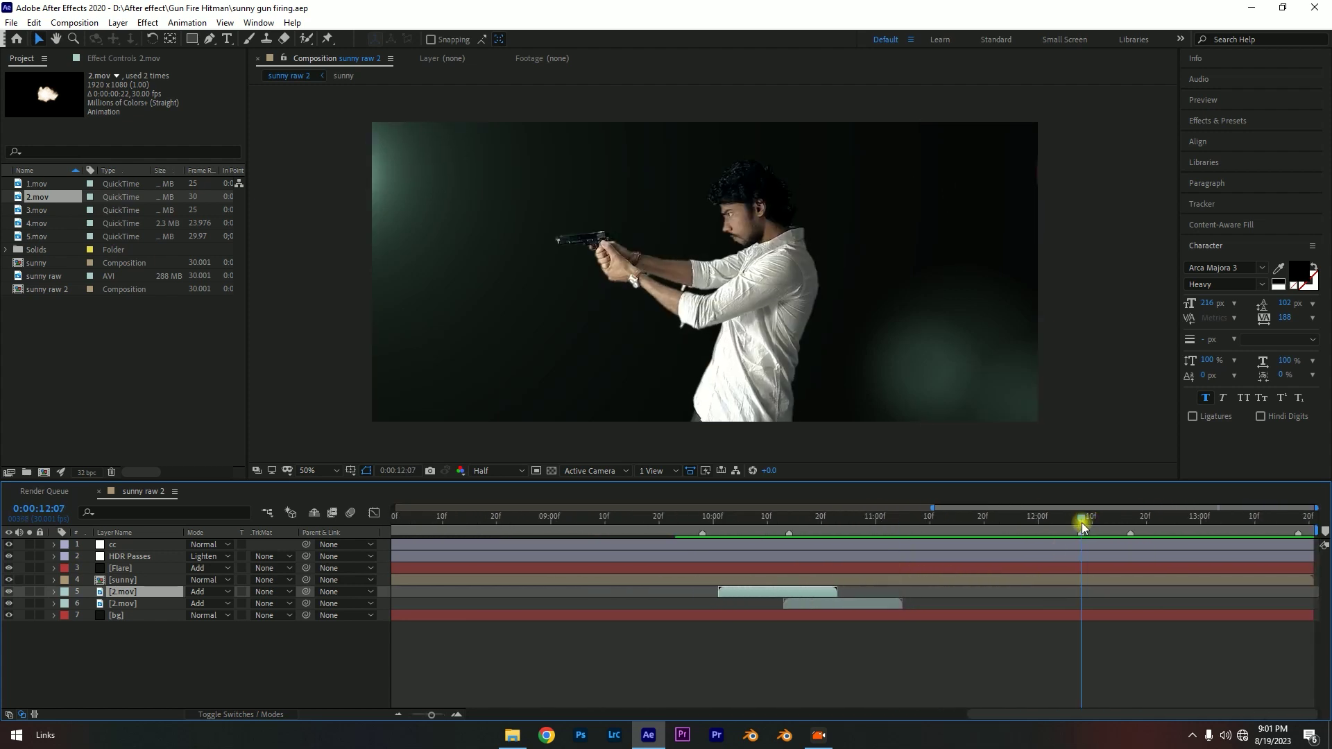
# - Duplicate both 2.mov flash layers and shift the copies later in the timeline
pyautogui.keyDown('ctrl'); pyautogui.click(798, 605); pyautogui.keyUp('ctrl')
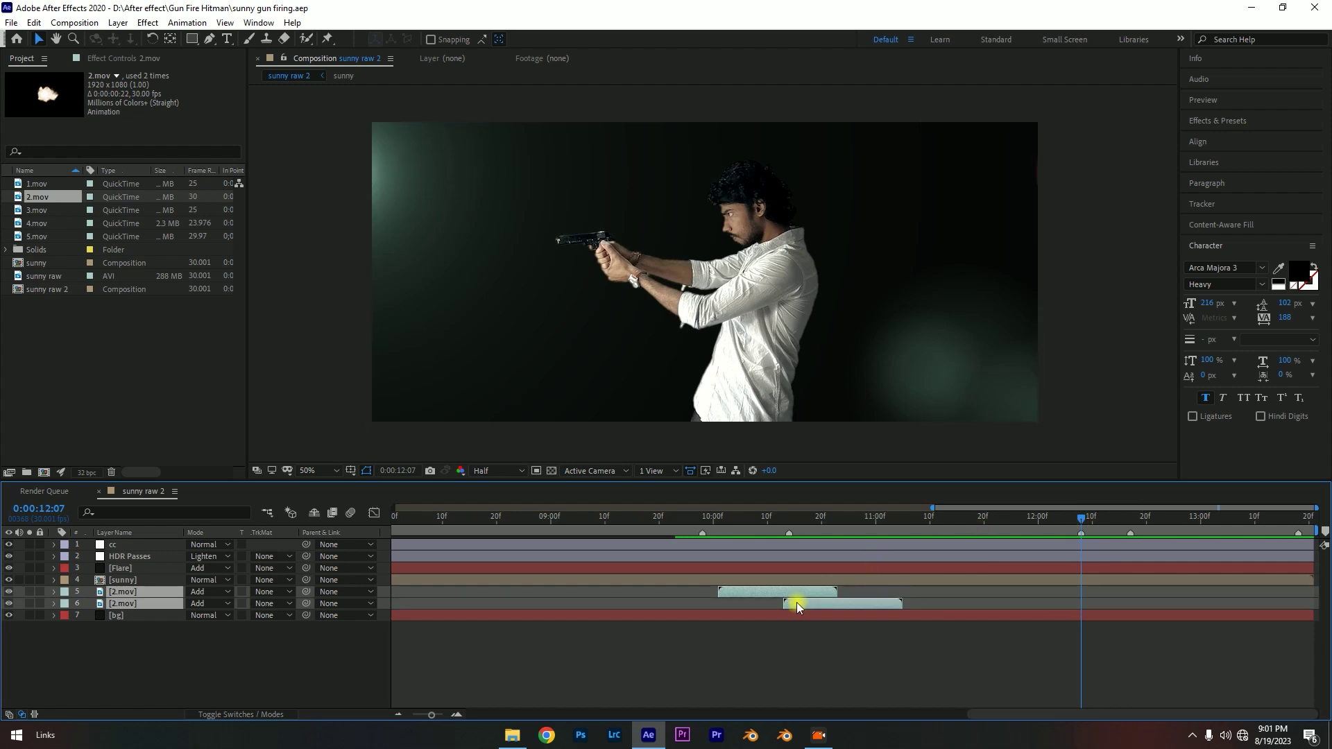
pyautogui.hotkey('ctrl', 'd')
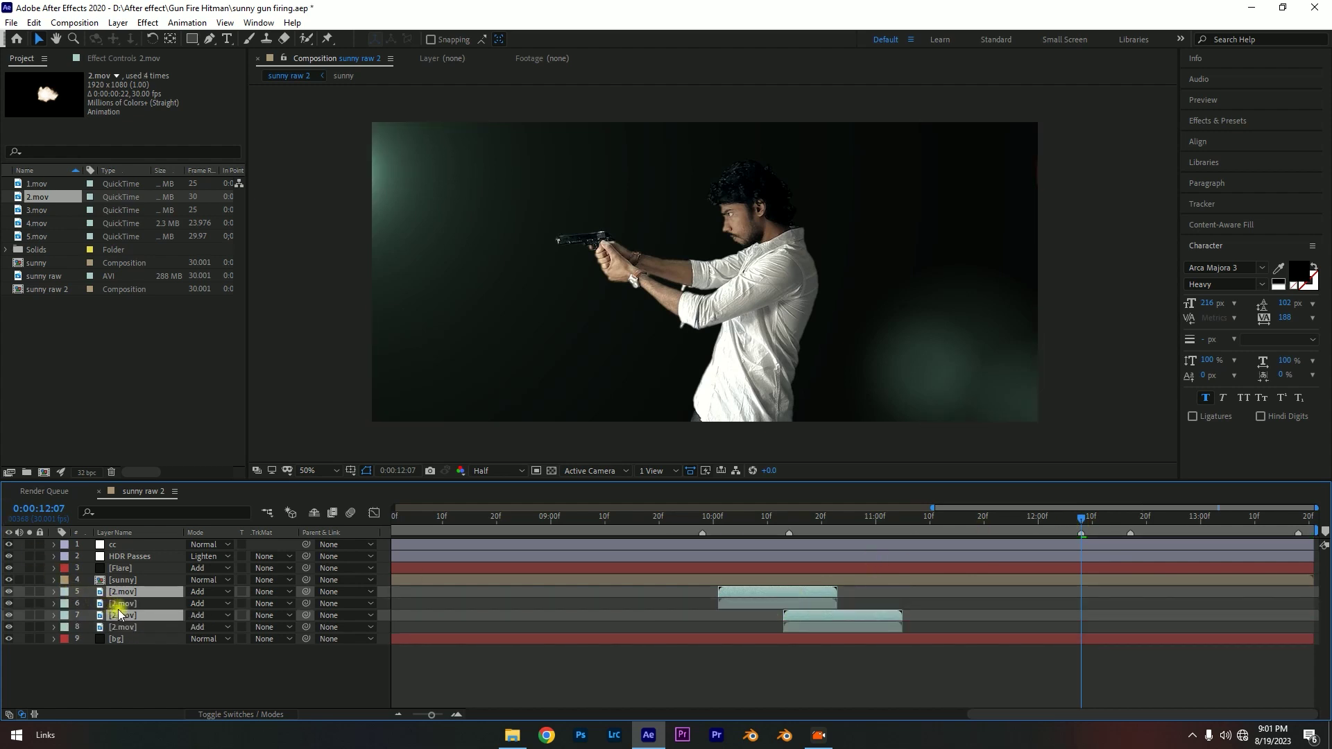
pyautogui.moveTo(134, 603); pyautogui.dragTo(133, 604)
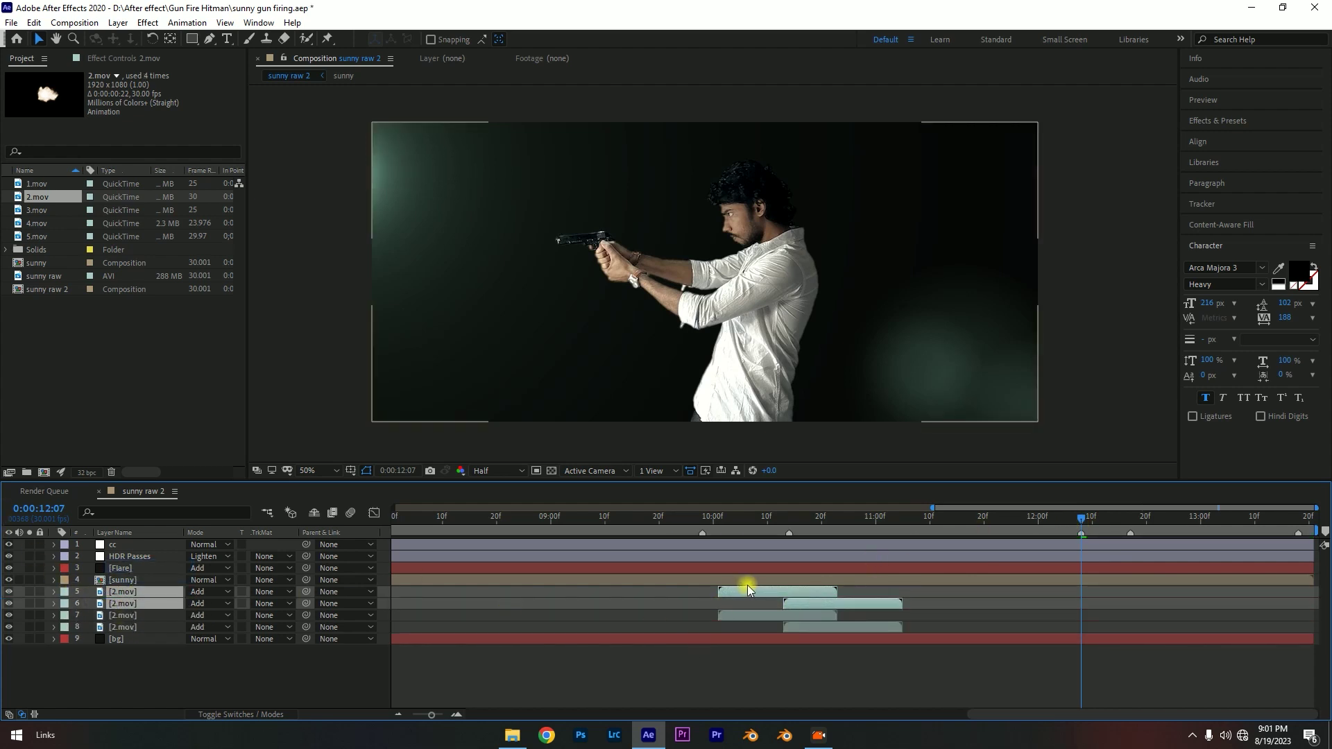
pyautogui.moveTo(747, 590); pyautogui.dragTo(1137, 590)
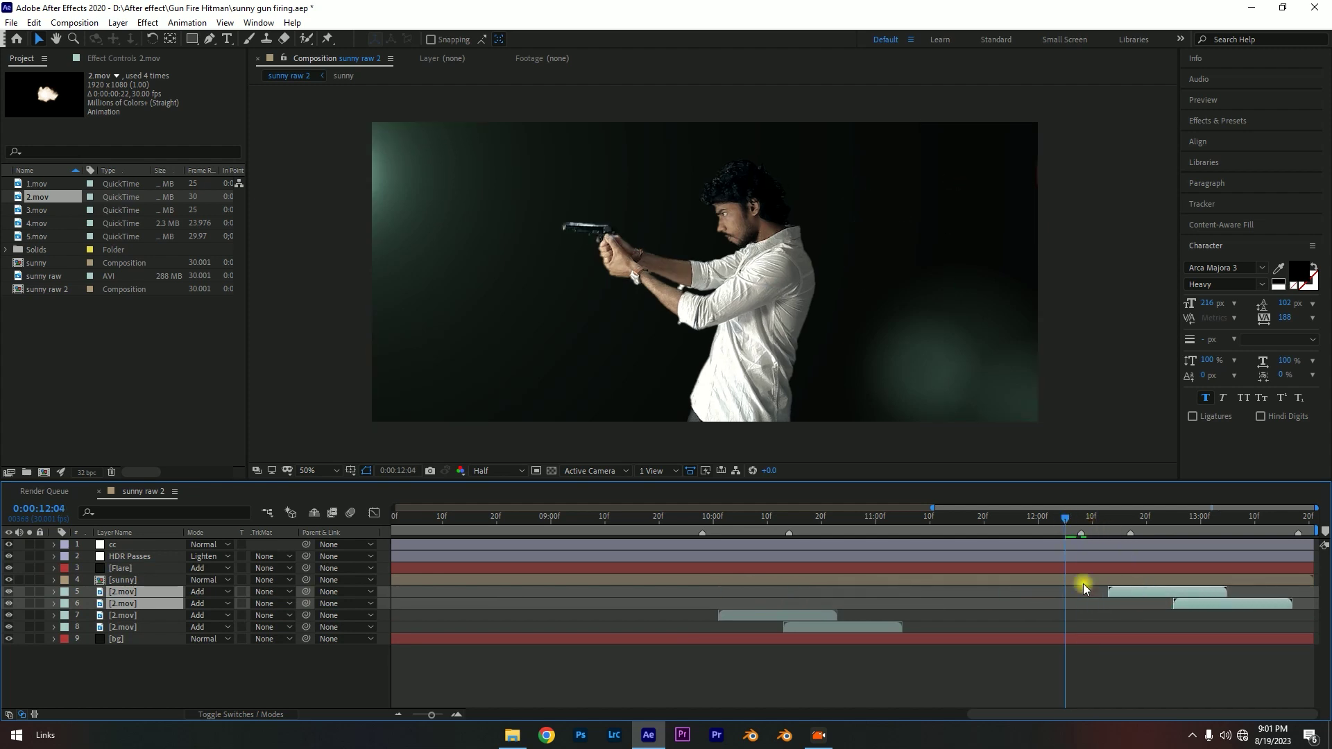
# - Make the top duplicated flash start at the next gunshot, around 12:08
pyautogui.scroll(2, 1083, 584)
pyautogui.scroll(2, 1074, 610)
pyautogui.click(1005, 591)
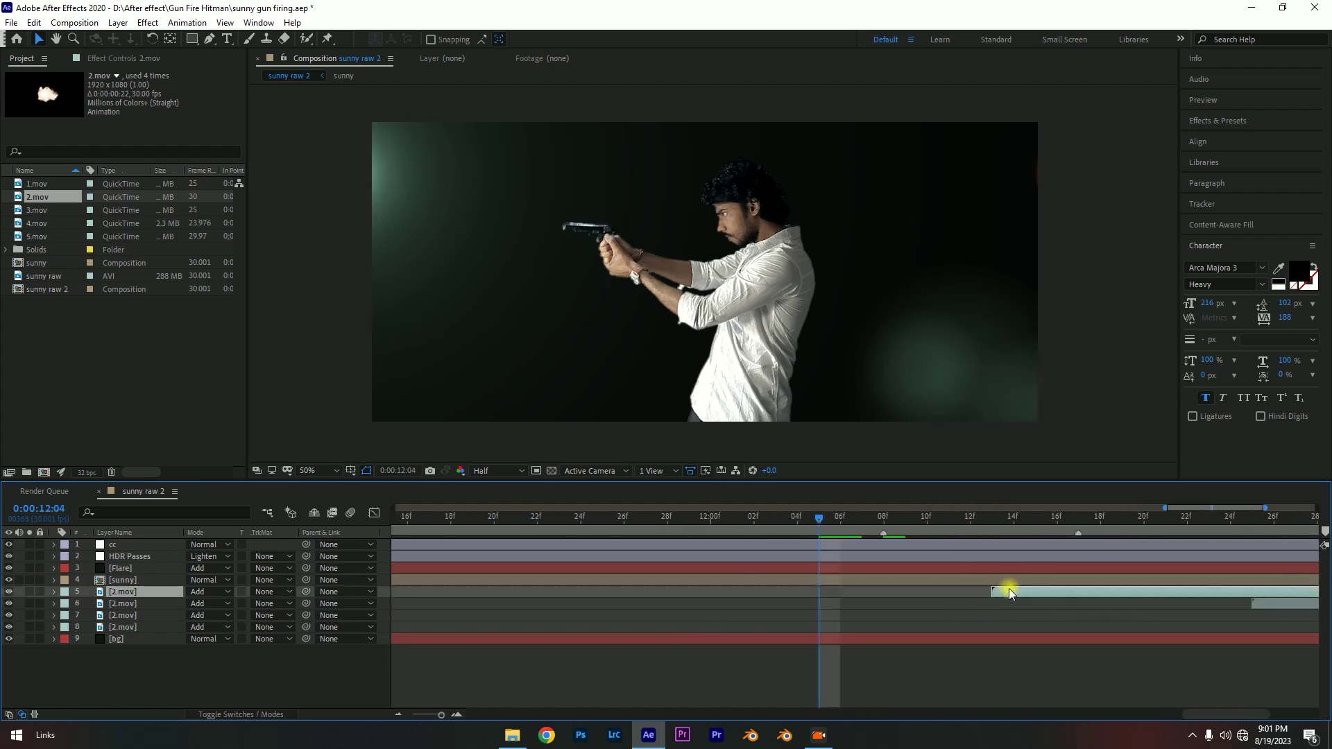
pyautogui.moveTo(832, 519)
pyautogui.mouseDown()
pyautogui.moveTo(932, 539)
pyautogui.moveTo(917, 552)
pyautogui.mouseUp()
pyautogui.moveTo(1001, 596); pyautogui.dragTo(927, 599)
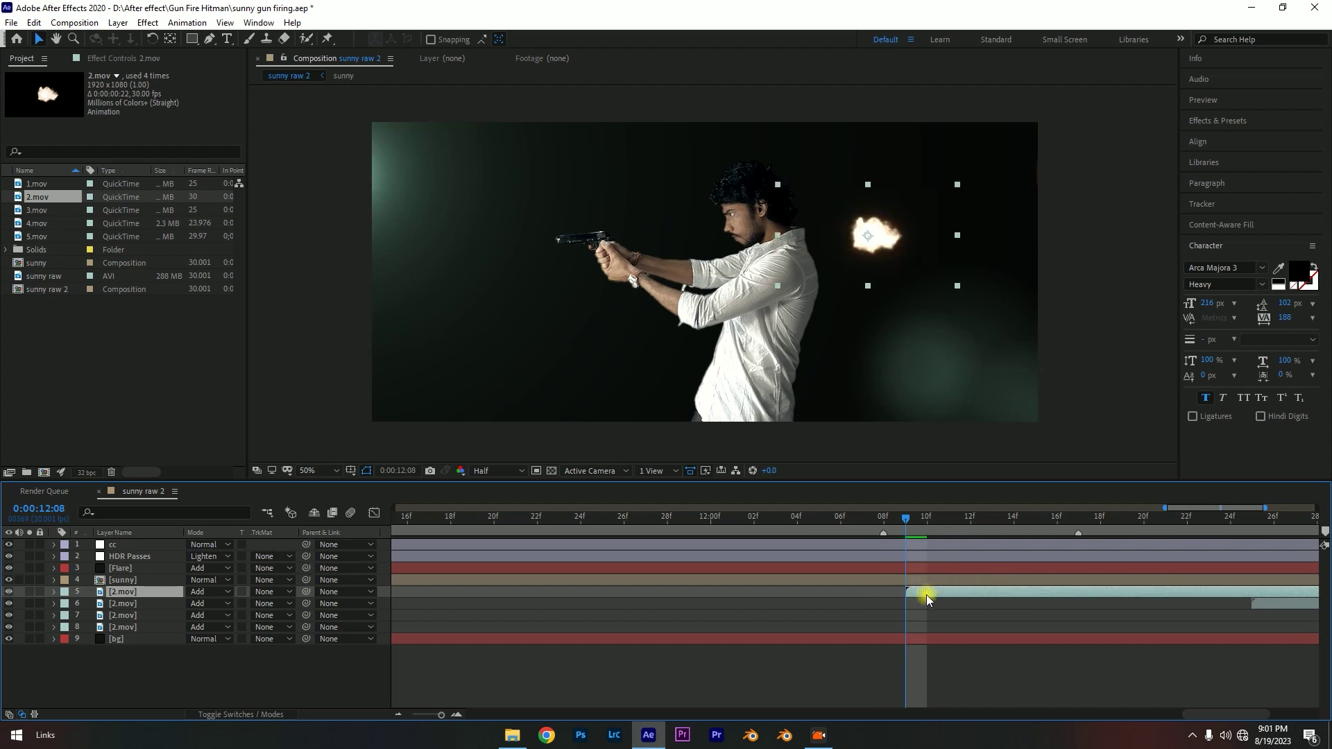
pyautogui.hscroll(5, 922, 579)
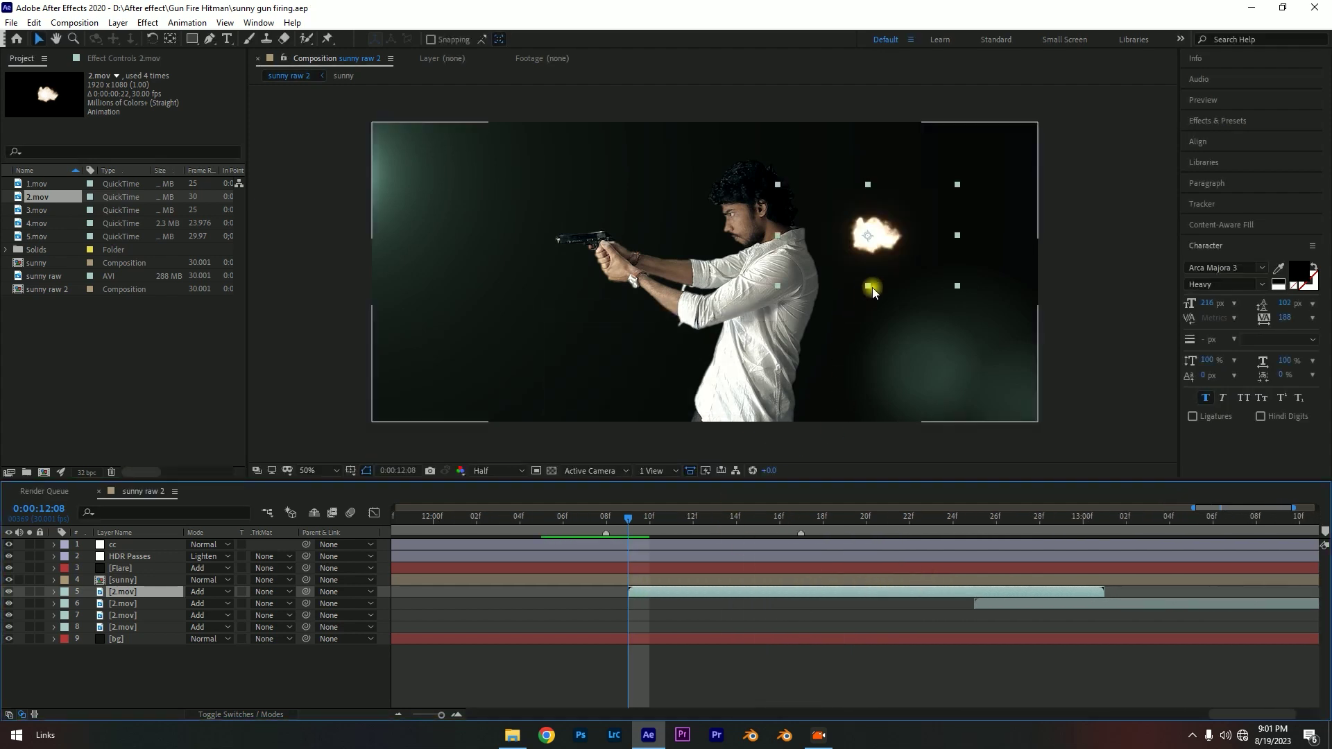
# - Move the new flash onto the gun barrel and flip it horizontally to point left
pyautogui.moveTo(872, 287); pyautogui.dragTo(863, 285)
pyautogui.moveTo(608, 276); pyautogui.dragTo(533, 269)
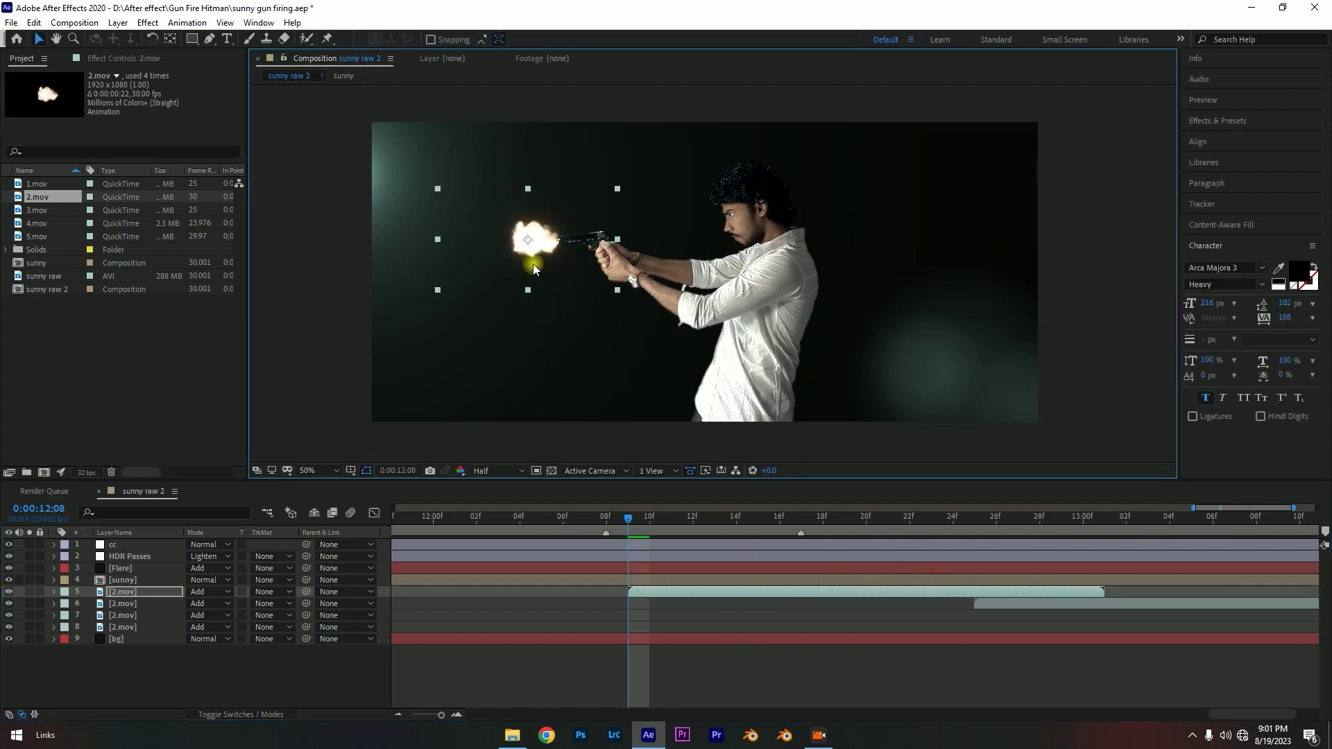
pyautogui.rightClick(538, 257)
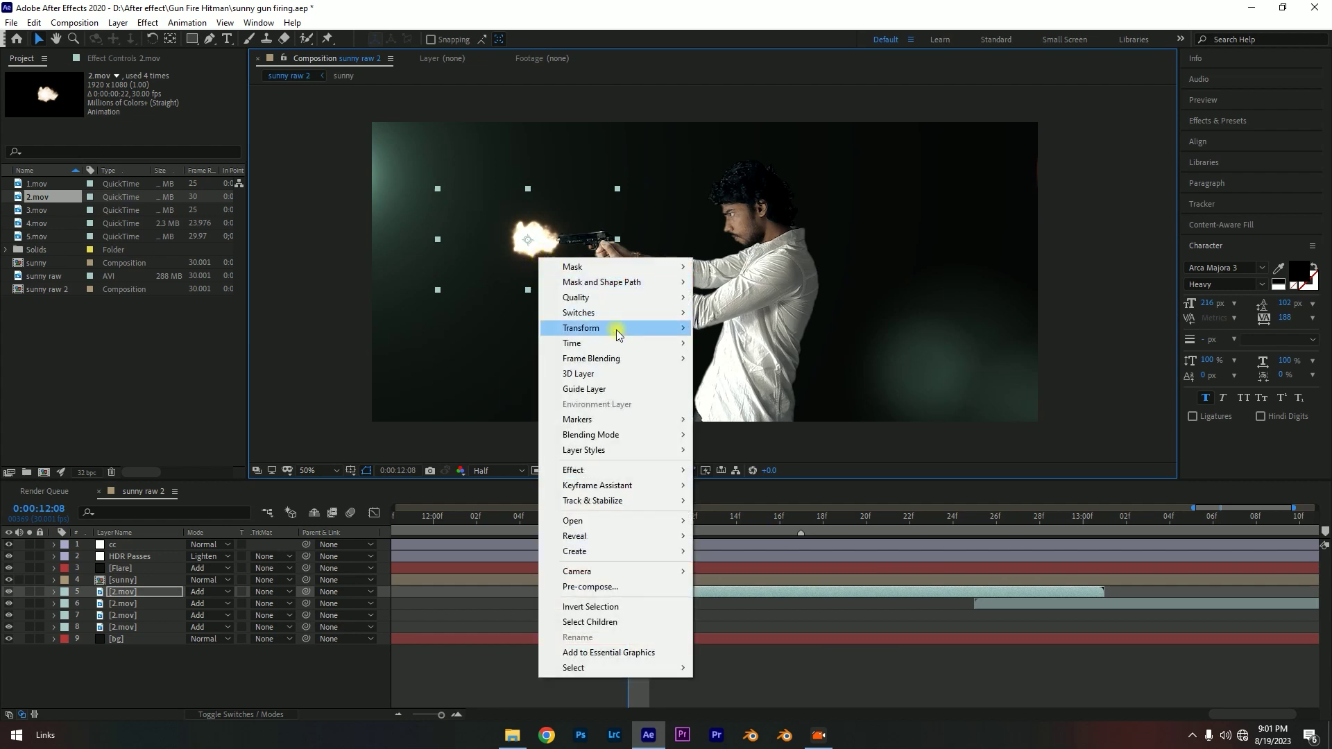
pyautogui.moveTo(617, 328)
pyautogui.click(761, 445)
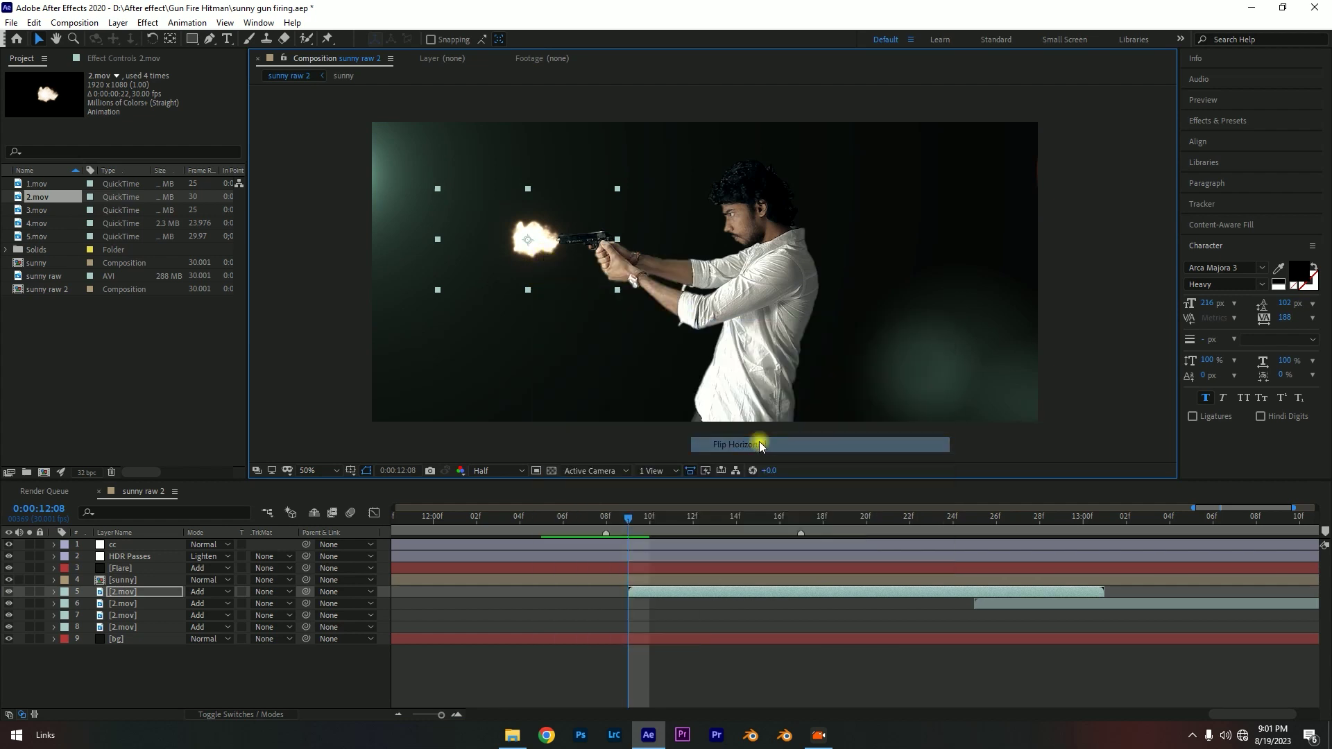
# - Nudge the flash onto the muzzle, rotate it slightly counterclockwise, and check it zoomed in
pyautogui.moveTo(515, 253); pyautogui.dragTo(542, 258)
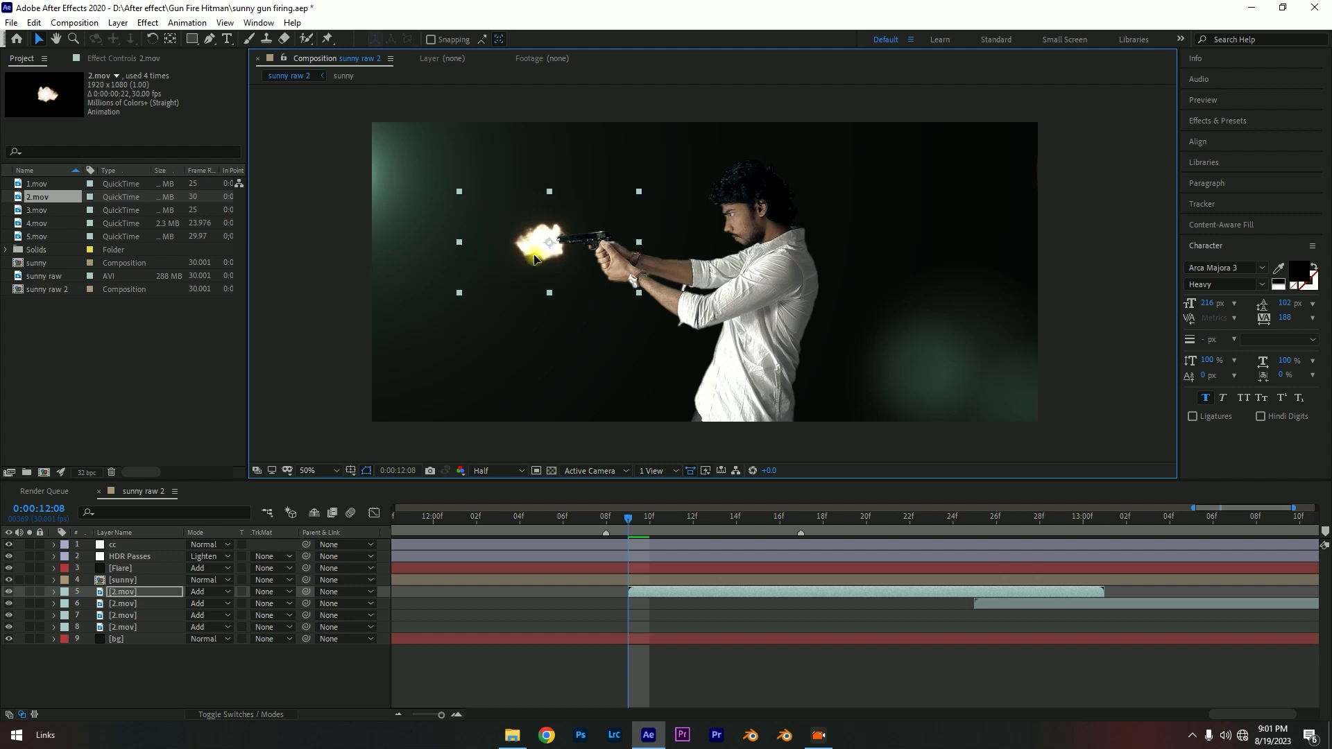
pyautogui.hotkey('shift', 'Left')
pyautogui.hotkey('shift', 'Left')
pyautogui.press('KP_Subtract')
pyautogui.press('KP_Subtract')
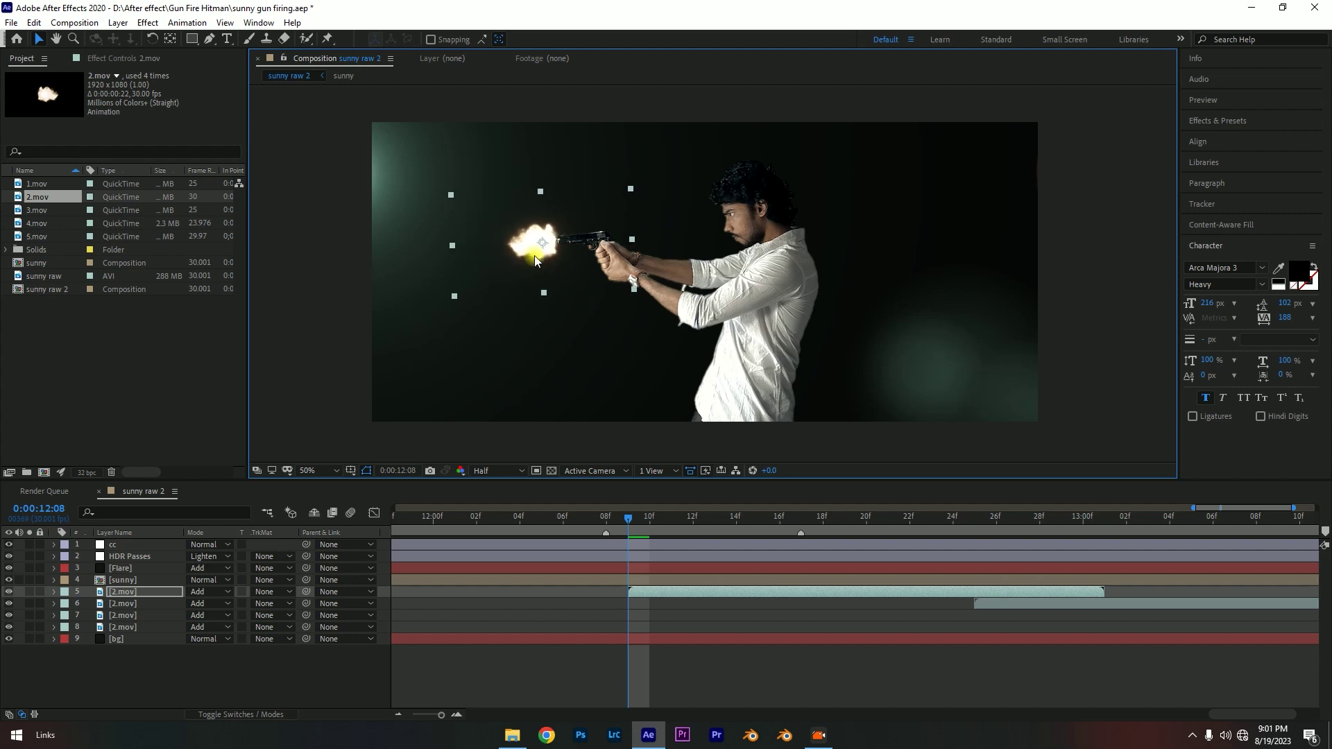
pyautogui.press('KP_Subtract')
pyautogui.press('KP_Subtract')
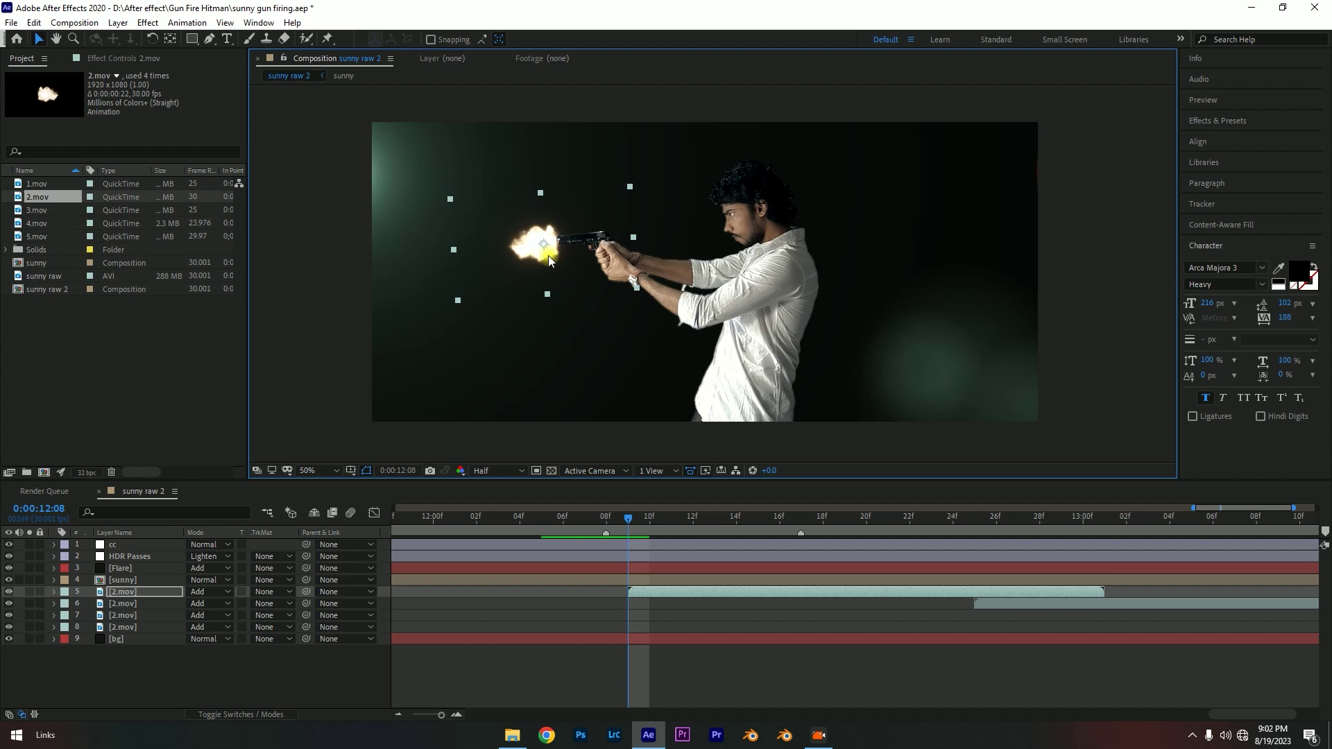
pyautogui.moveTo(550, 255); pyautogui.dragTo(545, 256)
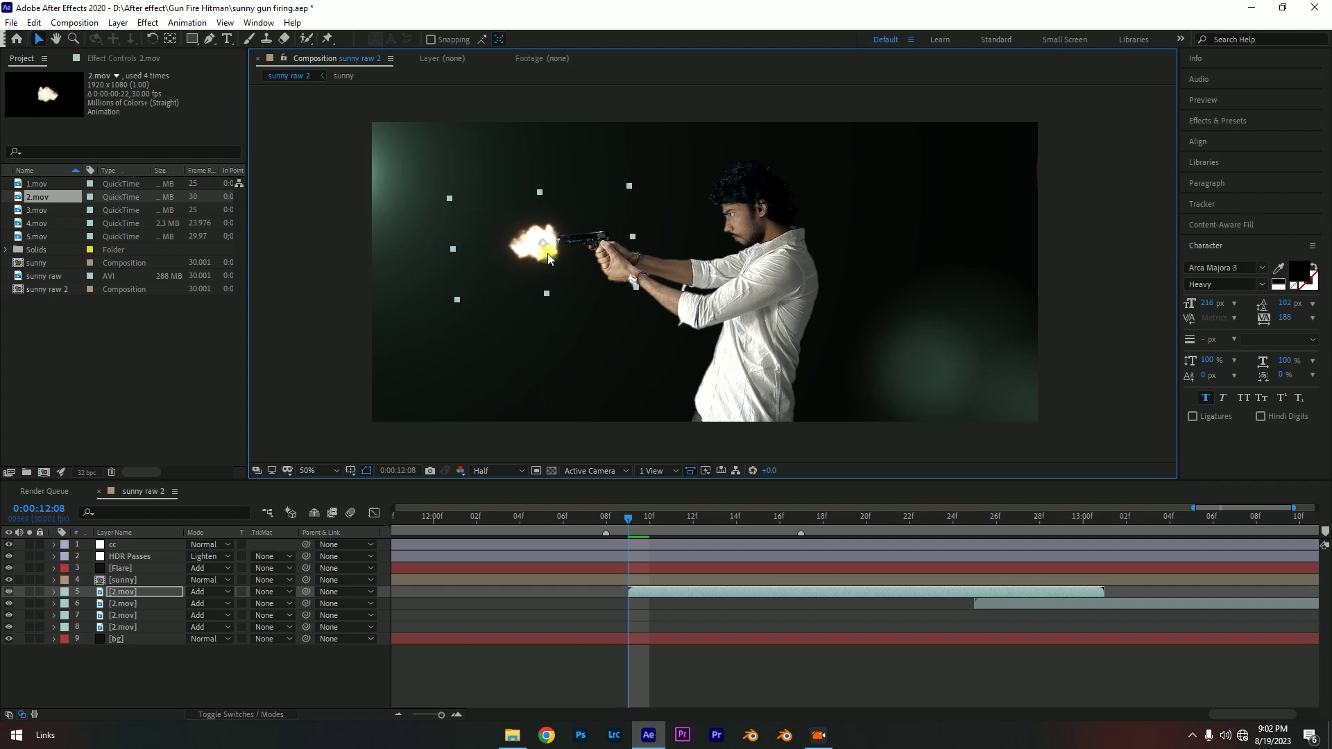
pyautogui.scroll(2, 547, 259)
pyautogui.scroll(3, 551, 262)
pyautogui.scroll(1, 557, 267)
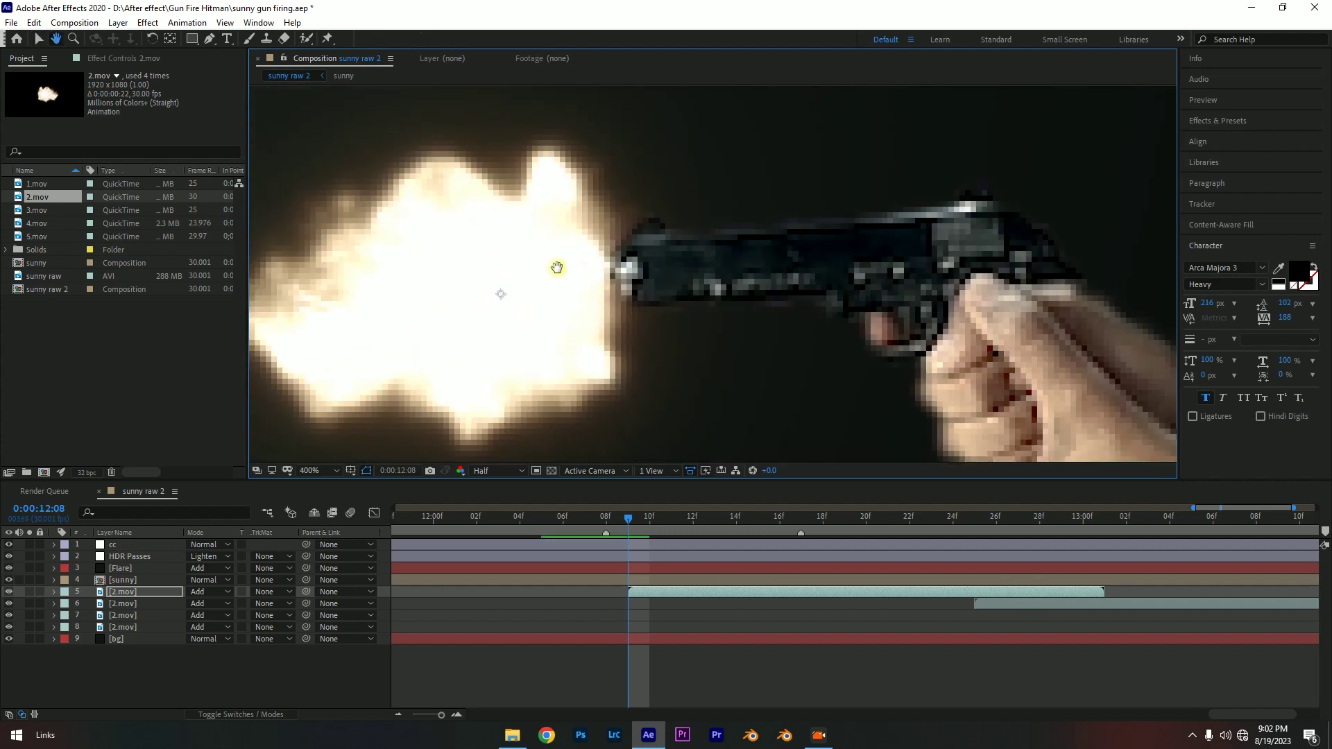
pyautogui.scroll(-2, 611, 284)
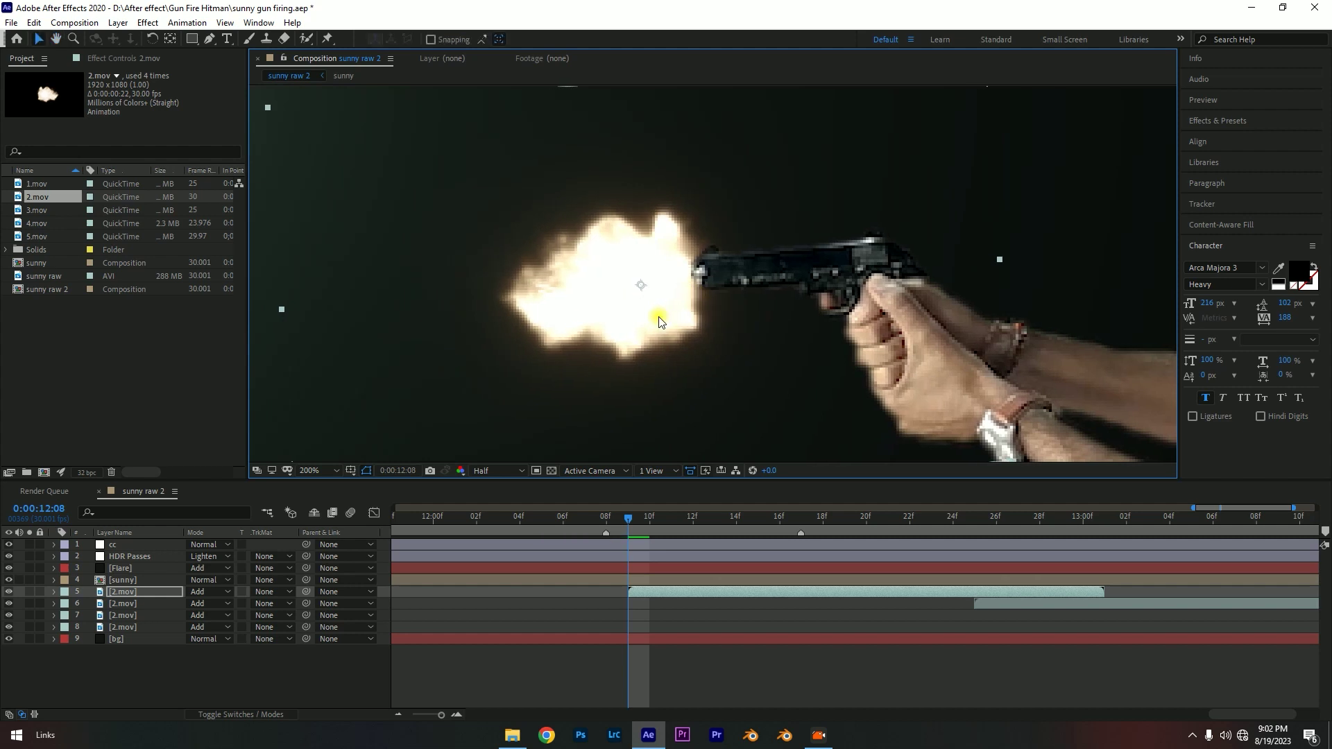
pyautogui.scroll(-3, 655, 316)
pyautogui.scroll(-1, 649, 310)
pyautogui.scroll(1, 644, 305)
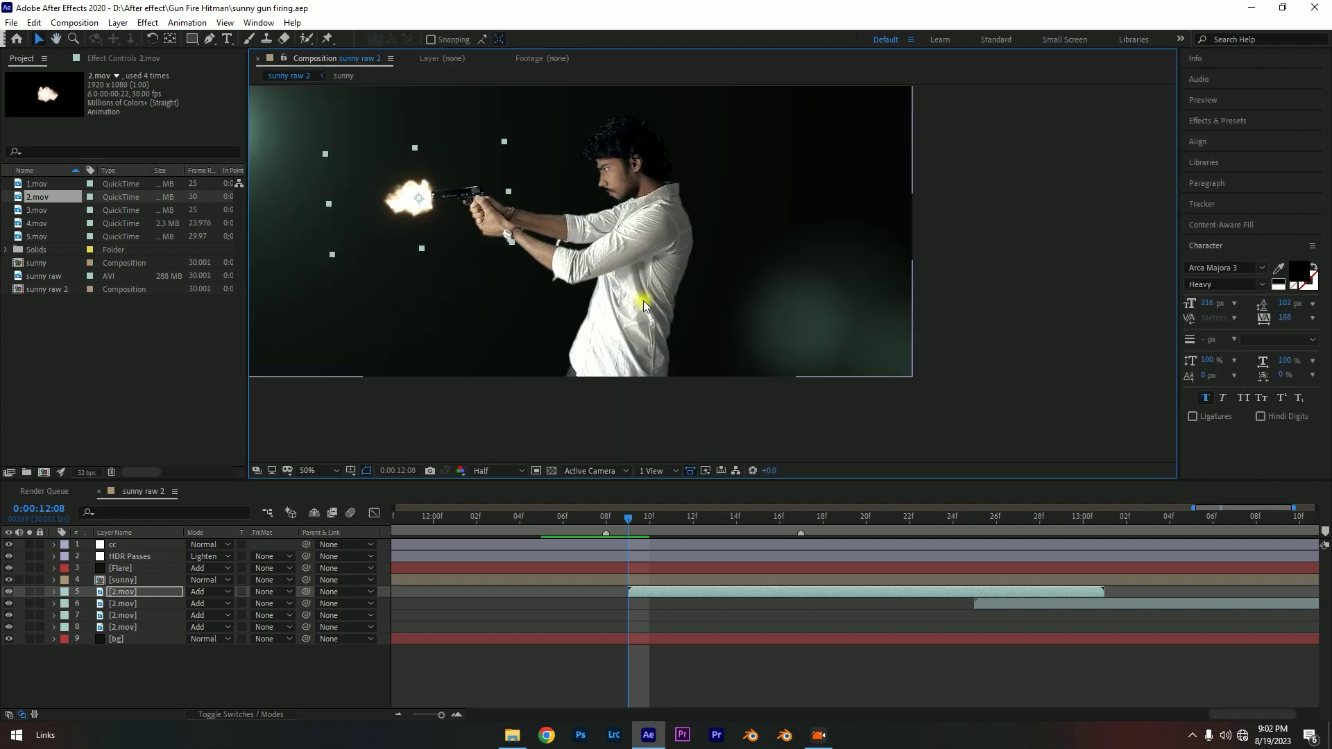
pyautogui.scroll(-1, 842, 396)
pyautogui.scroll(1, 732, 340)
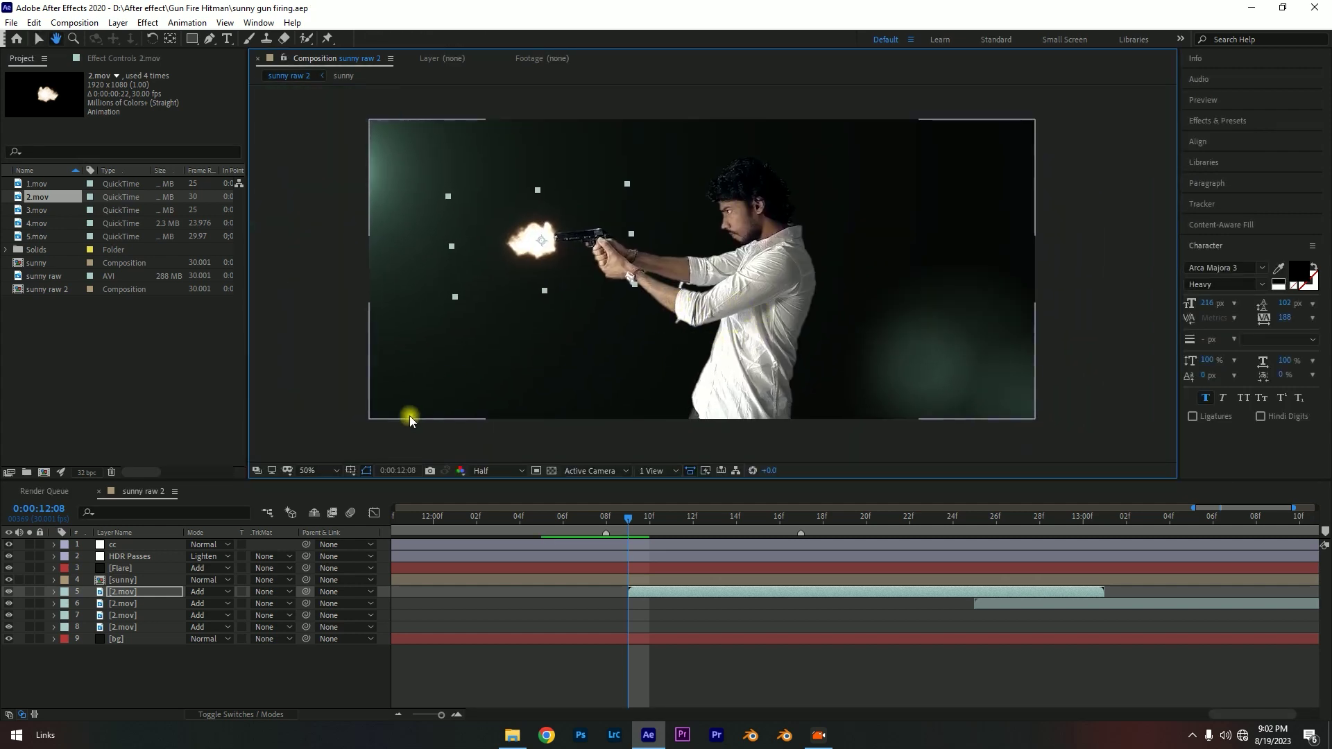
# - Replay the shot and locate the earlier gunshot frame around 12:00
pyautogui.click(577, 519)
pyautogui.press('-')
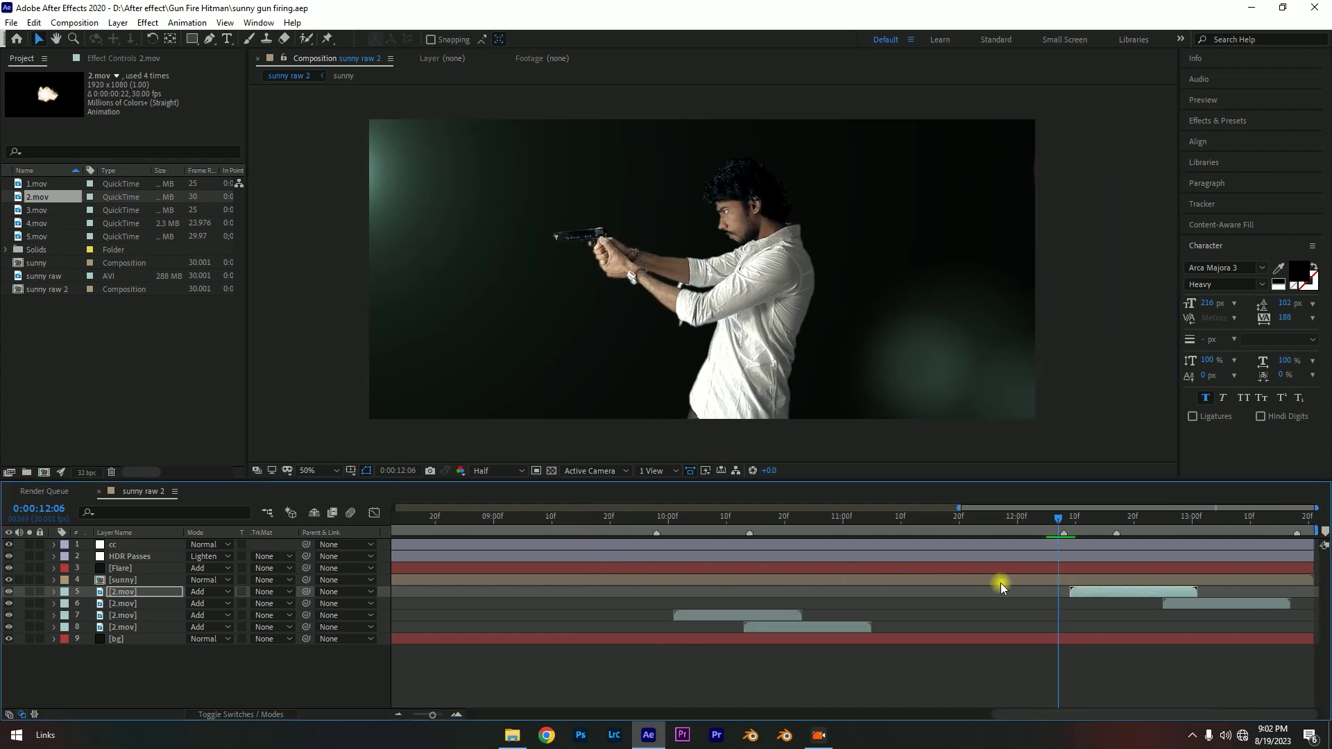
pyautogui.press('space')
pyautogui.scroll(3, 1076, 577)
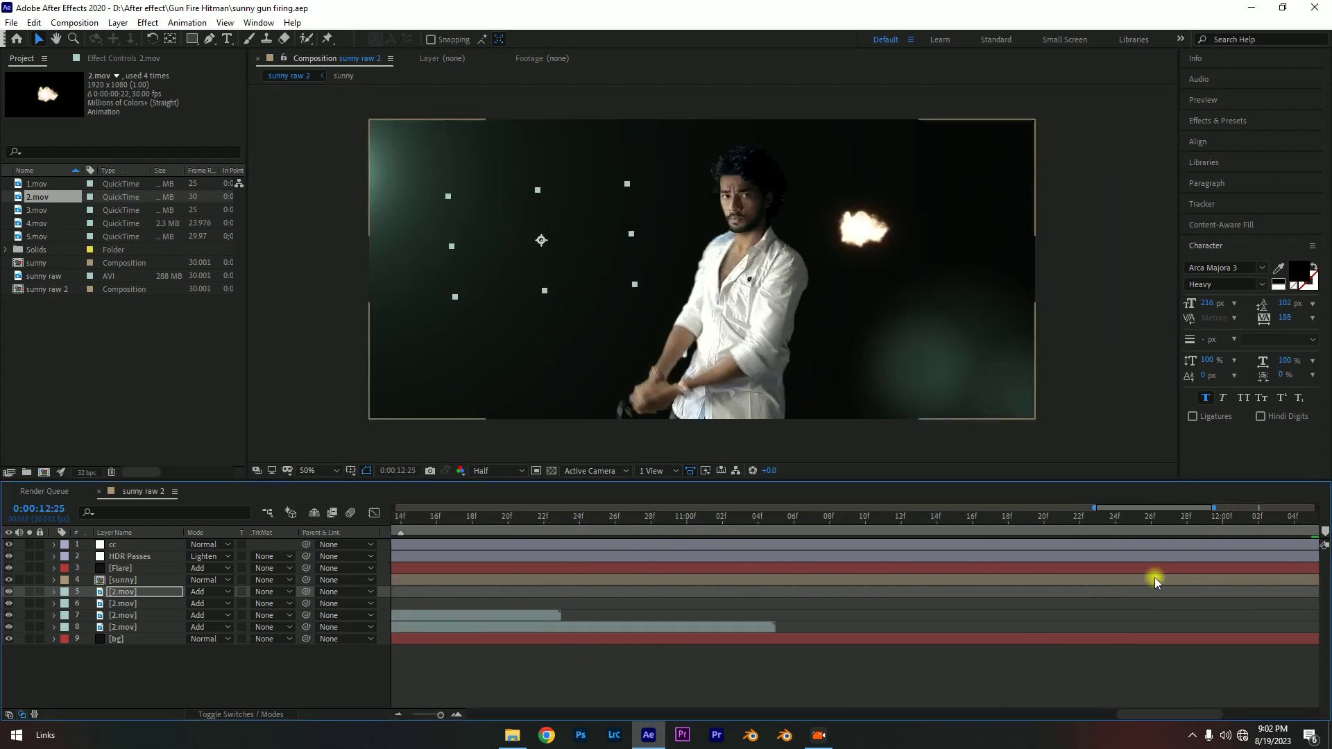
pyautogui.hscroll(3, 1110, 575)
pyautogui.hscroll(3, 902, 554)
pyautogui.moveTo(636, 525)
pyautogui.mouseDown()
pyautogui.moveTo(681, 530)
pyautogui.moveTo(598, 555)
pyautogui.mouseUp()
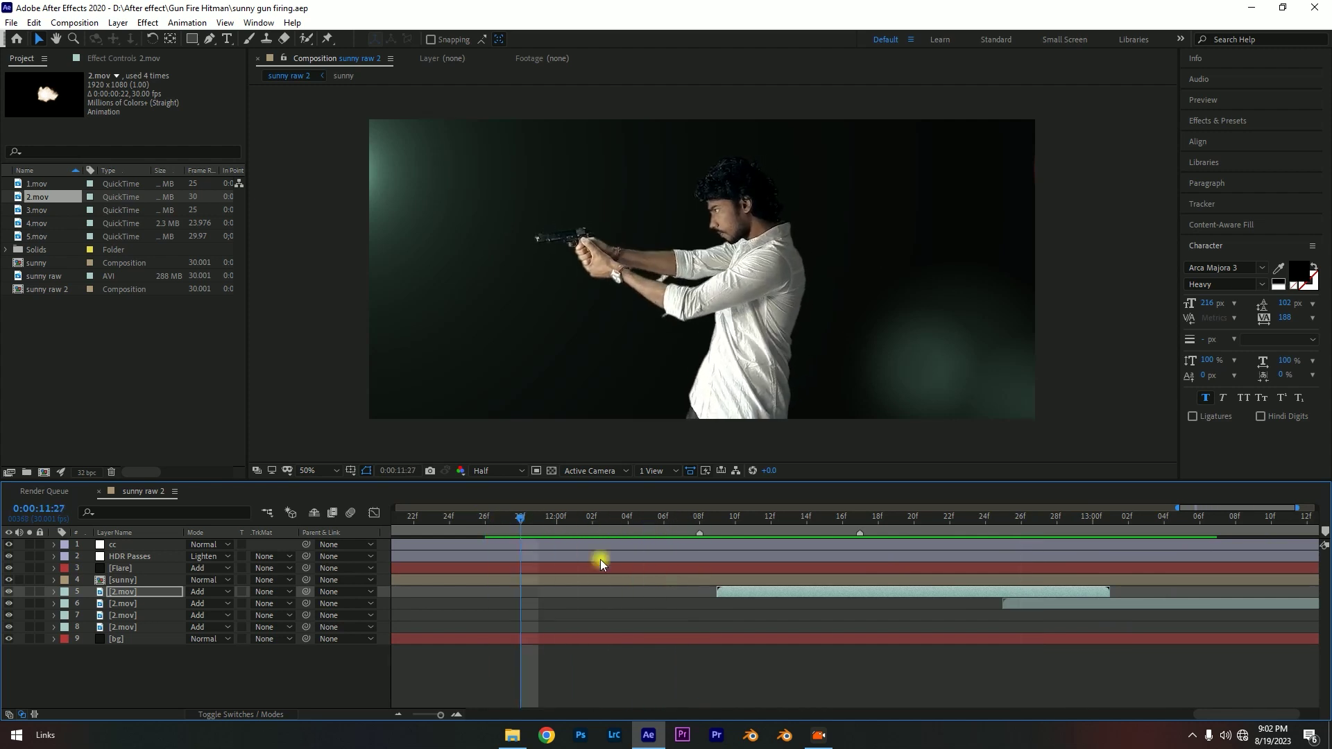
pyautogui.scroll(-2, 681, 513)
pyautogui.moveTo(769, 516); pyautogui.dragTo(866, 529)
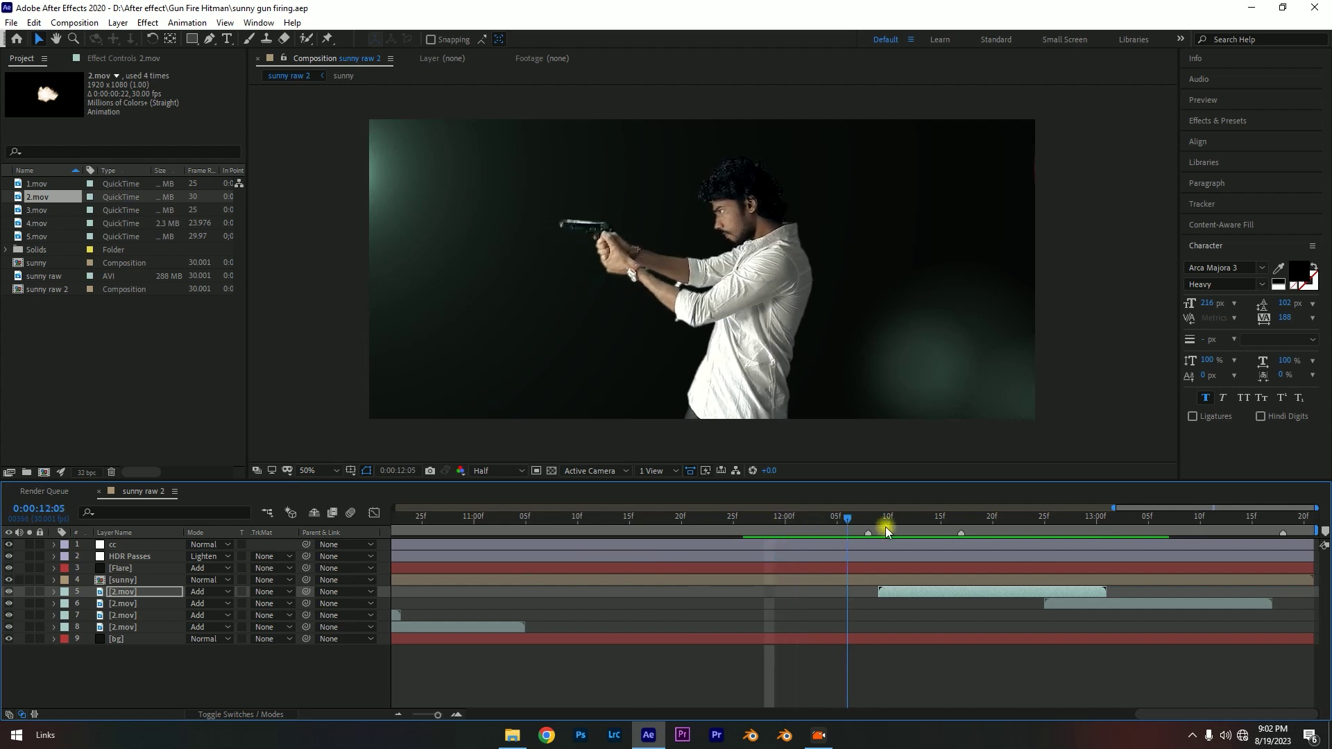
pyautogui.moveTo(759, 521)
pyautogui.mouseDown()
pyautogui.moveTo(806, 528)
pyautogui.moveTo(774, 538)
pyautogui.mouseUp()
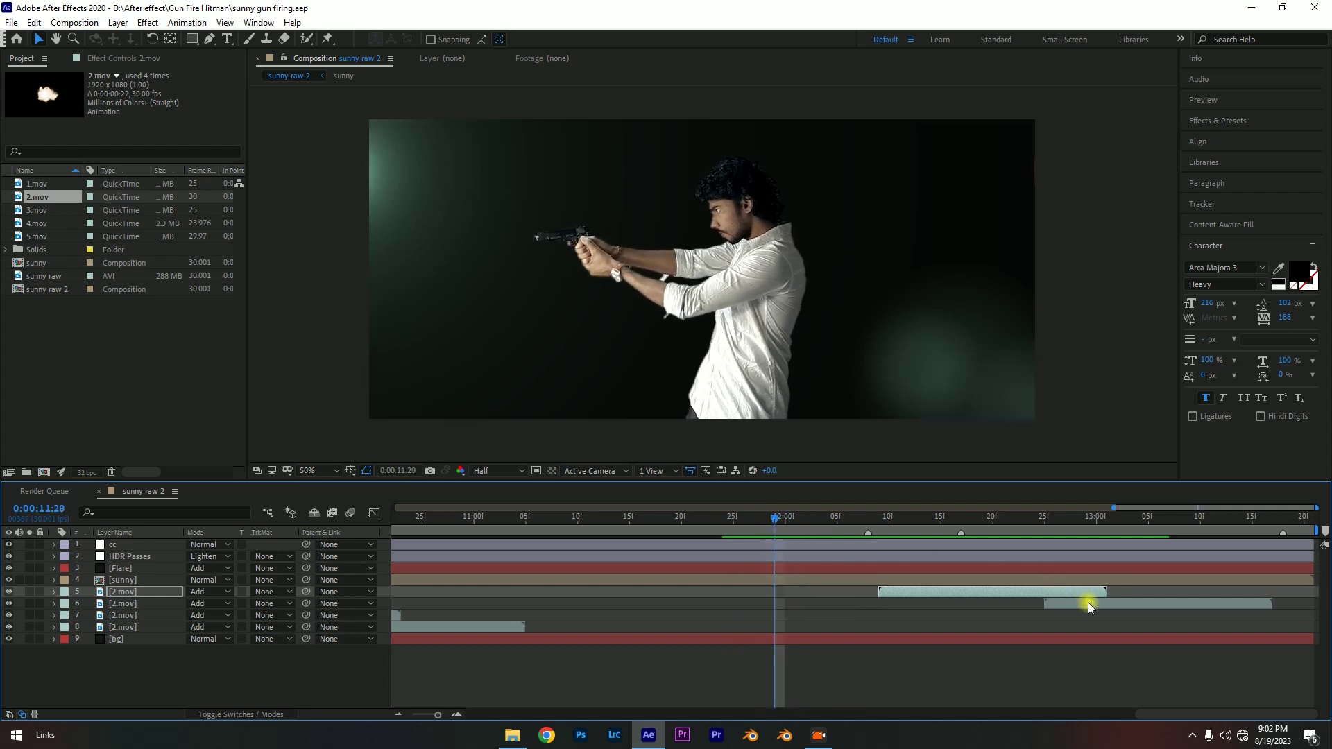
# - Delete the misplaced flash layer and start a duplicate of the positioned flash near 12:00
pyautogui.moveTo(1087, 602)
pyautogui.mouseDown()
pyautogui.moveTo(807, 601)
pyautogui.moveTo(838, 600)
pyautogui.mouseUp()
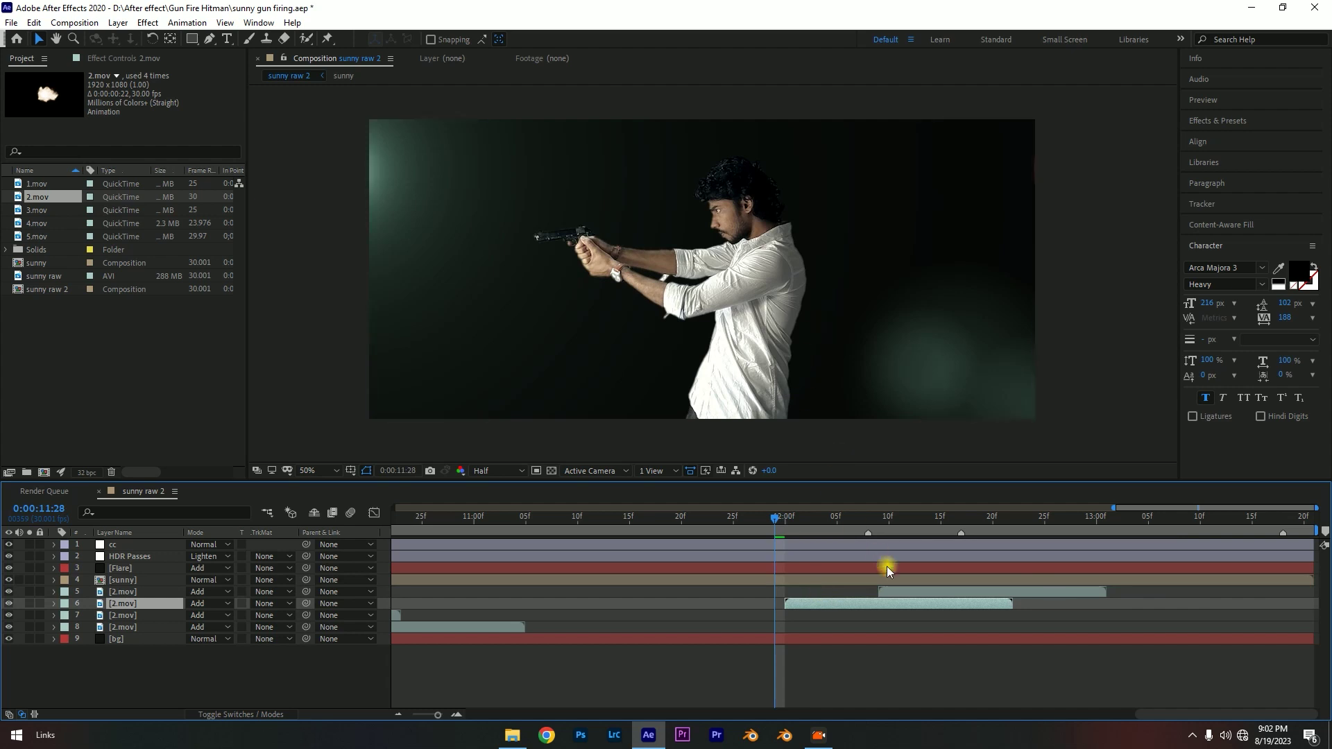
pyautogui.press('Delete')
pyautogui.click(951, 590)
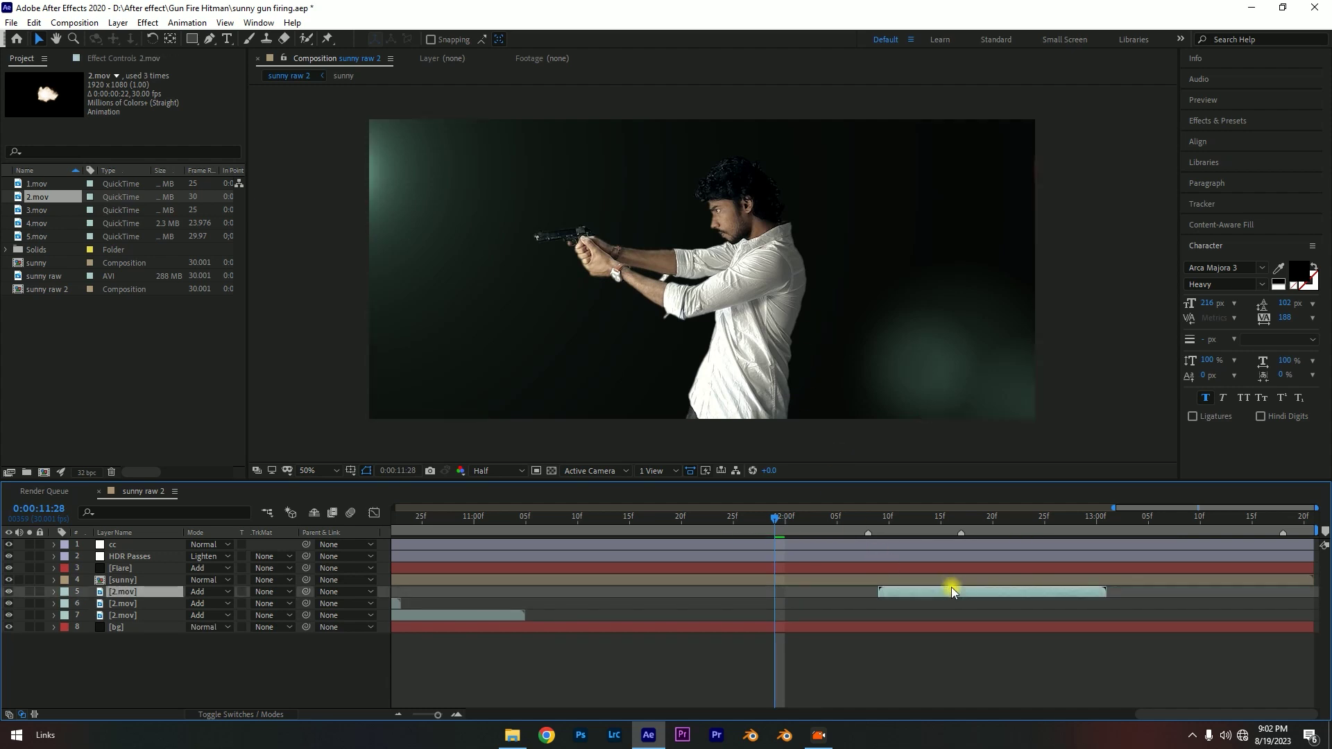
pyautogui.hotkey('ctrl', 'd')
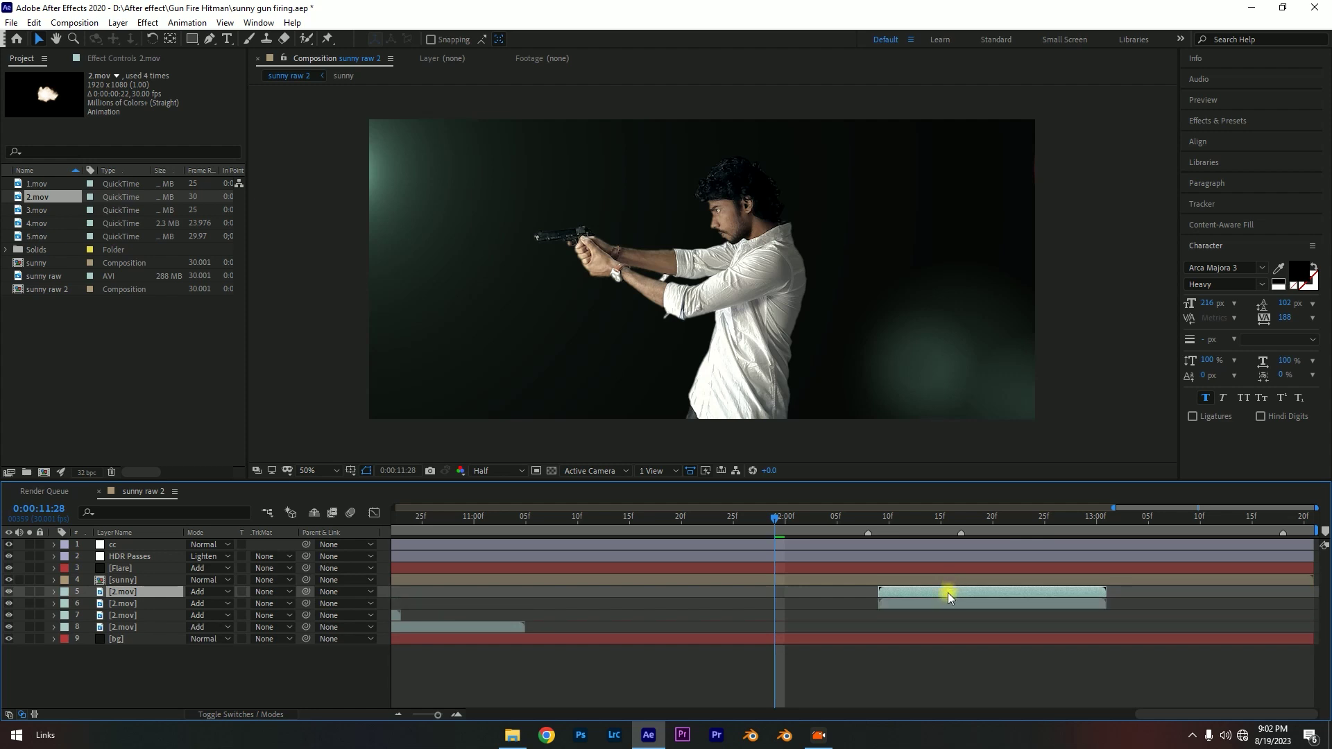
pyautogui.moveTo(947, 592); pyautogui.dragTo(836, 570)
pyautogui.moveTo(771, 515); pyautogui.dragTo(792, 527)
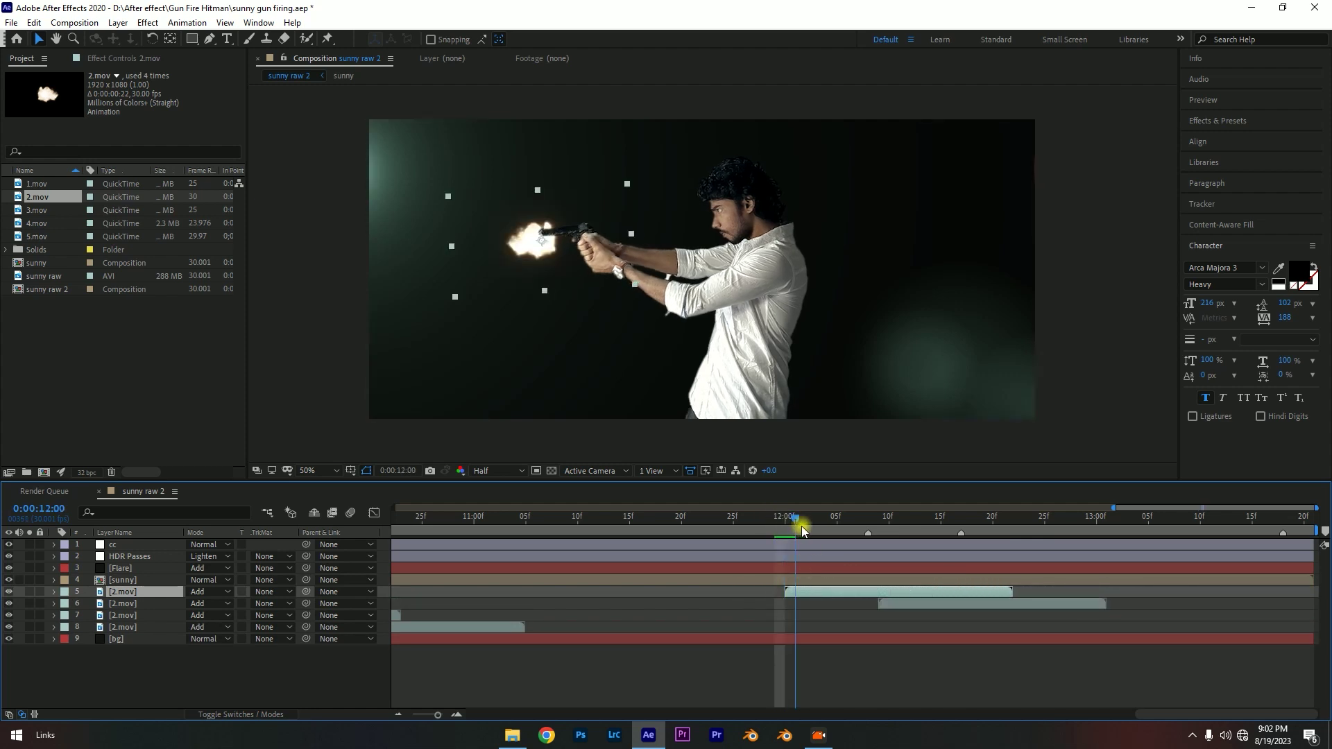
pyautogui.press(';')
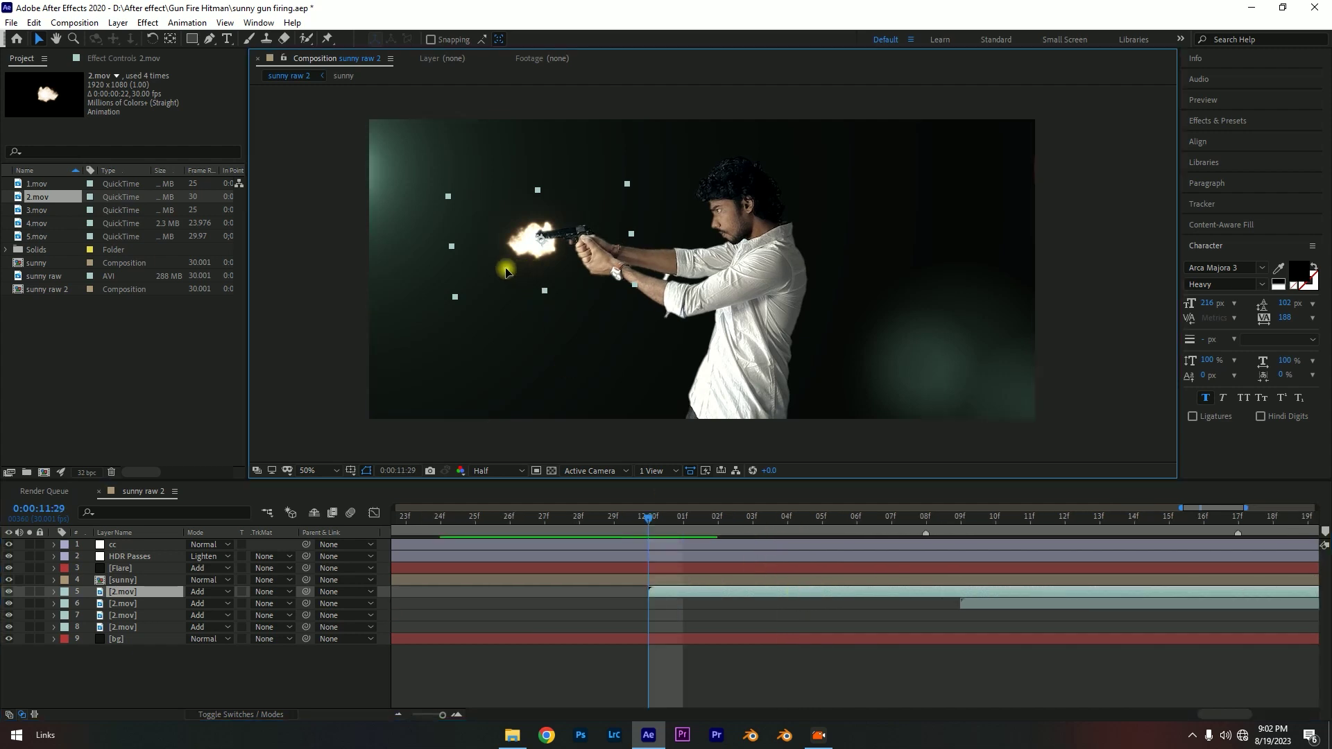
# - Shift the 12:00 flash left onto the barrel and preview the firing from 9:25
pyautogui.moveTo(531, 269); pyautogui.dragTo(515, 269)
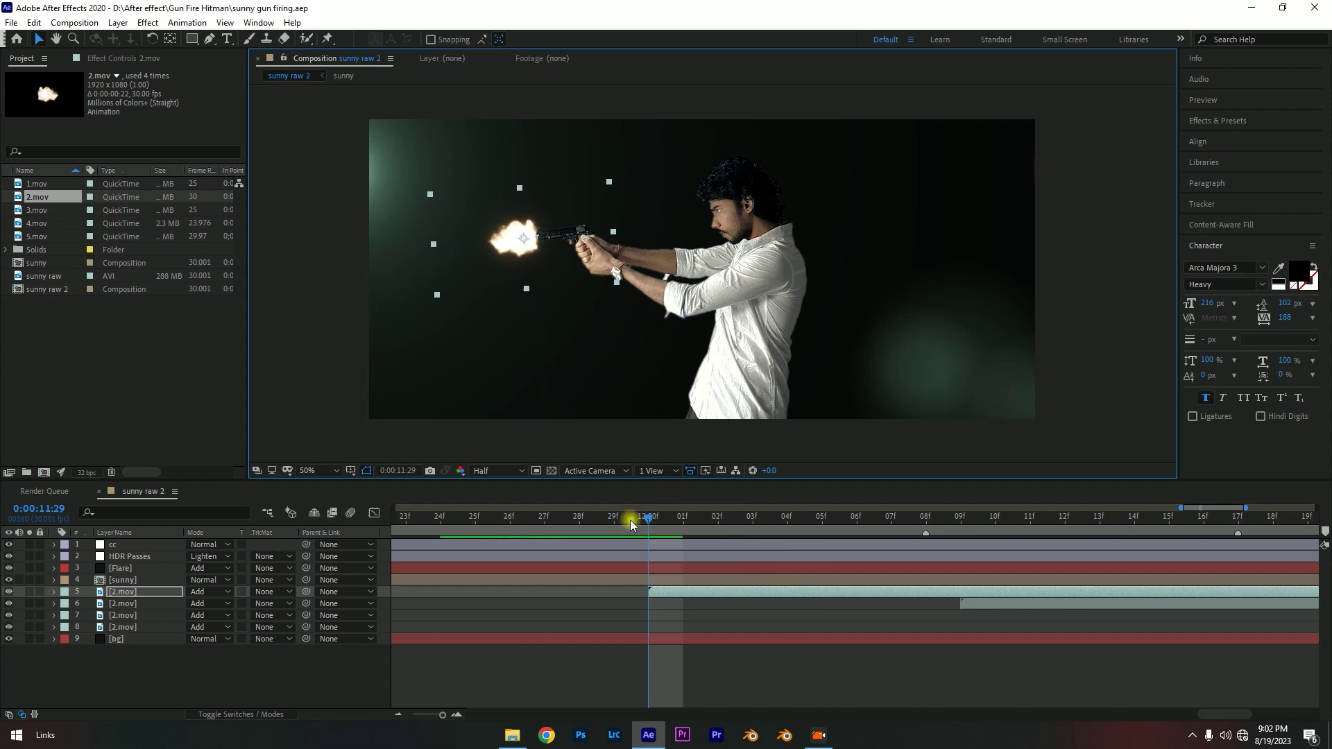
pyautogui.moveTo(693, 518); pyautogui.dragTo(573, 551)
pyautogui.press(';')
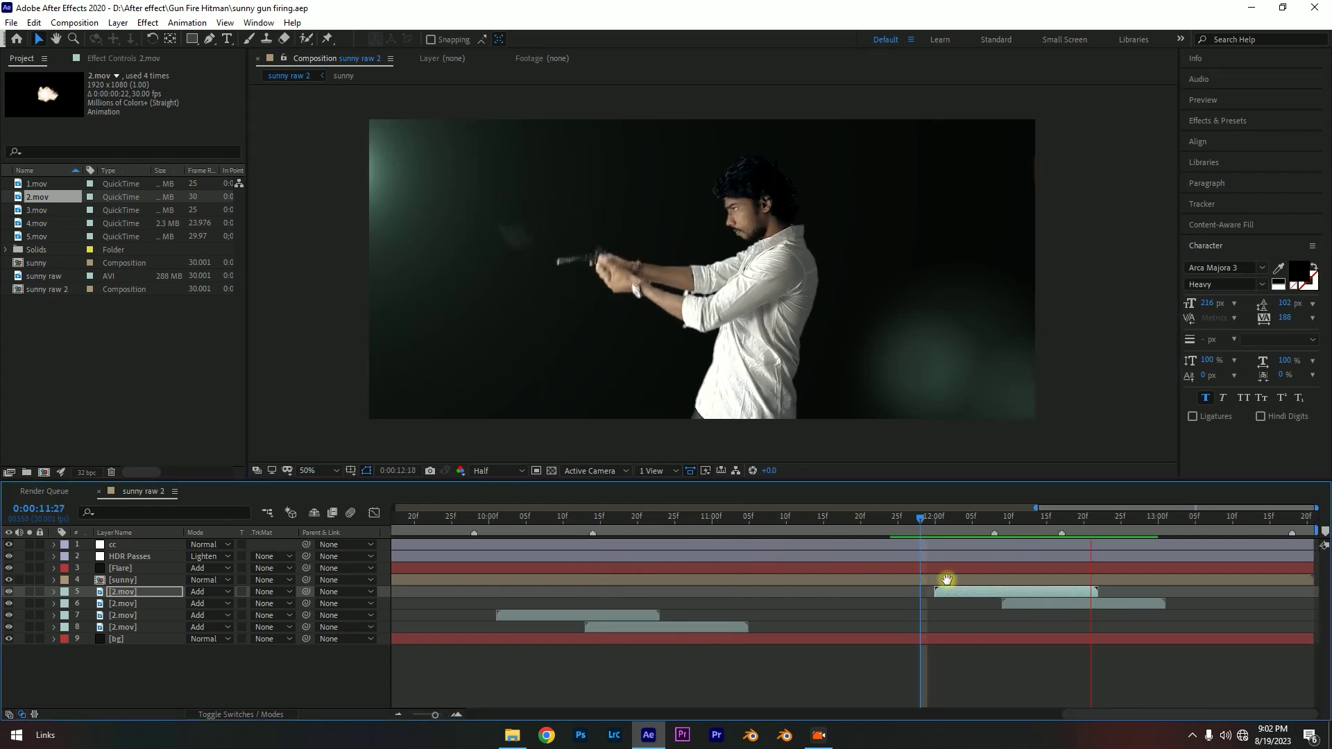
pyautogui.moveTo(964, 520); pyautogui.dragTo(593, 534)
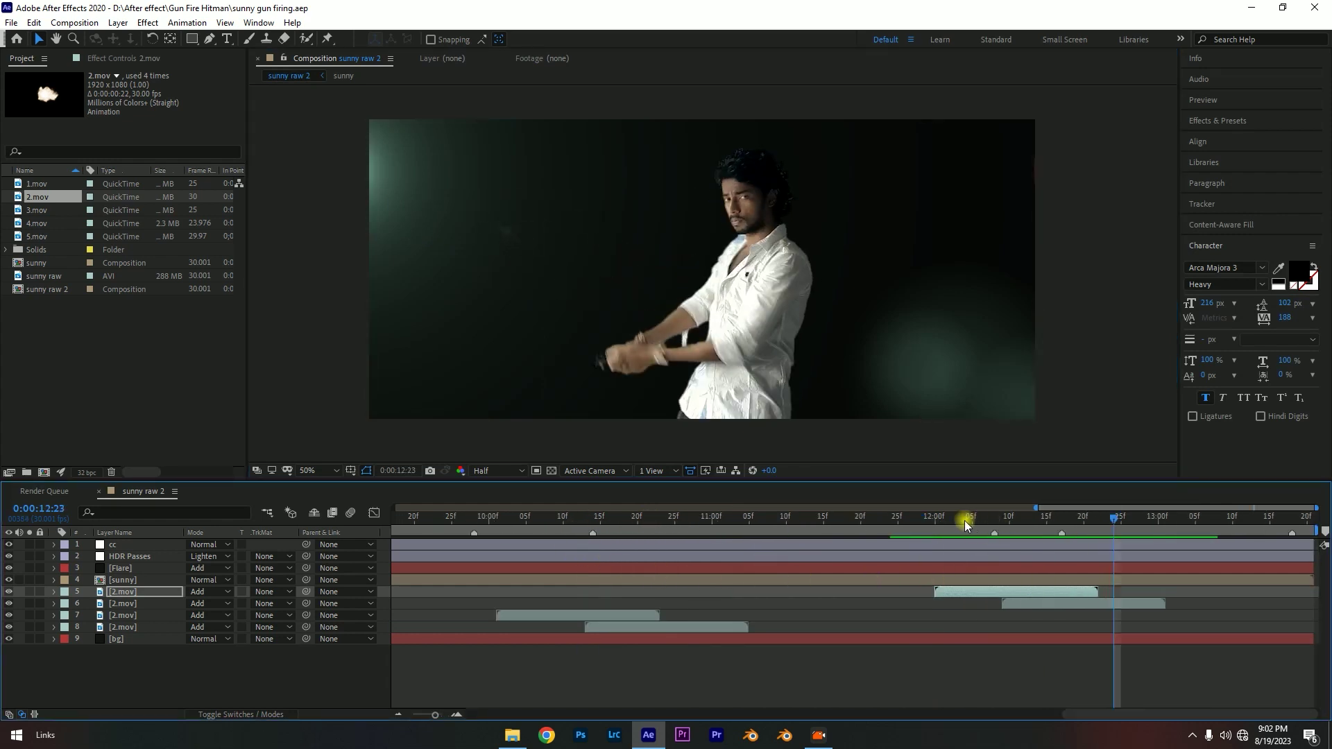
pyautogui.click(595, 525)
pyautogui.press('-')
pyautogui.press('=')
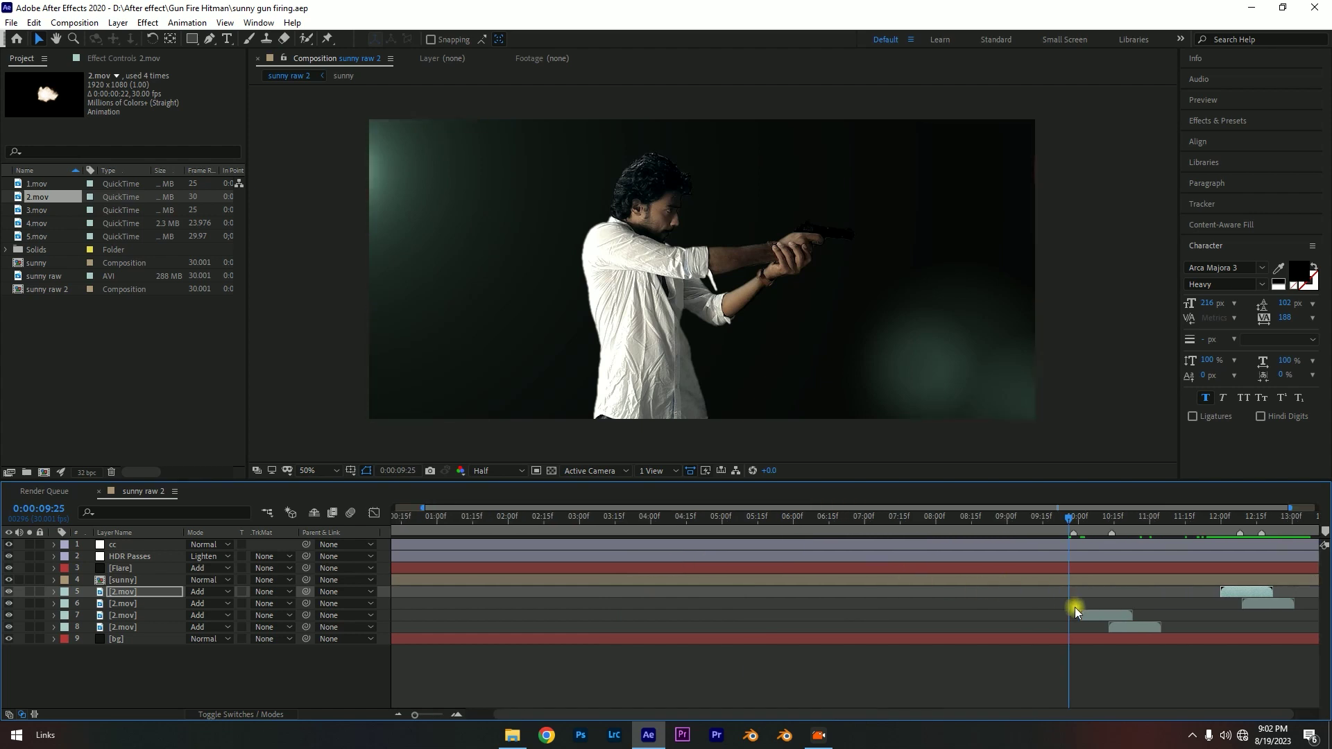
pyautogui.press('=')
pyautogui.press('=')
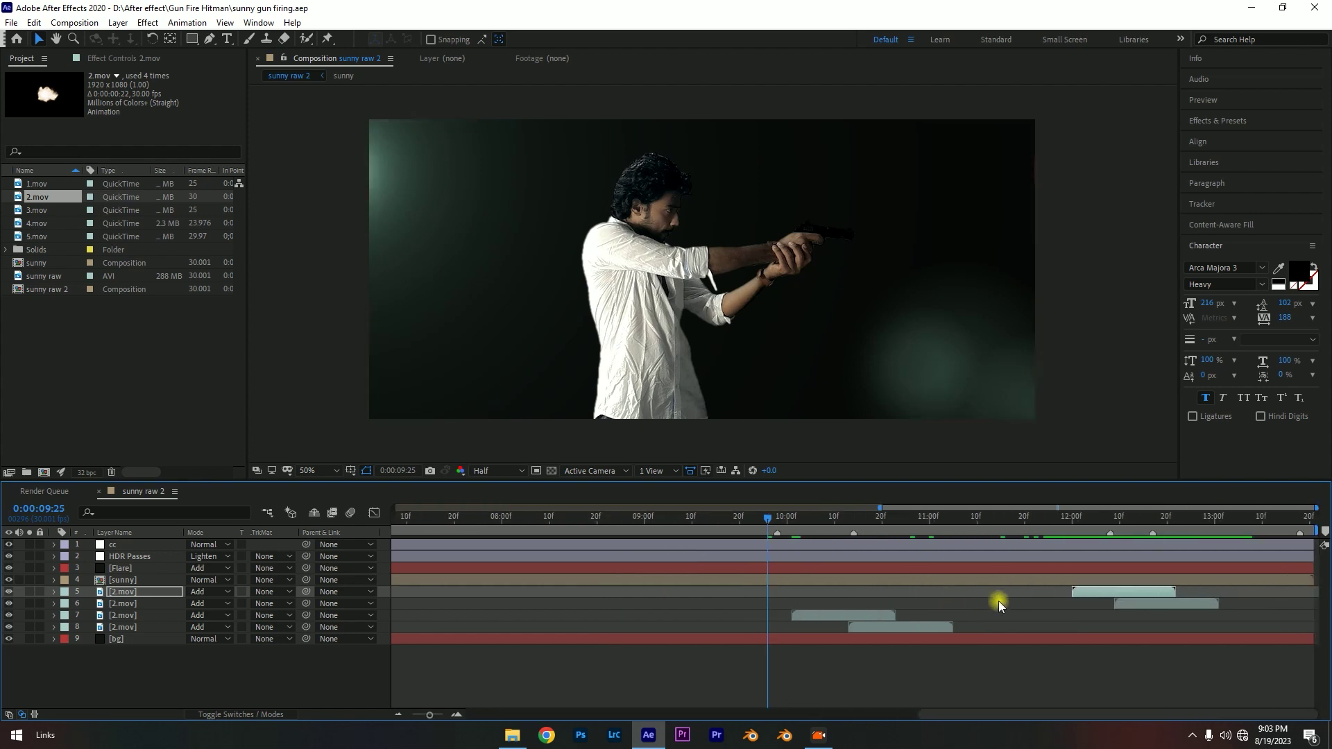
pyautogui.press('space')
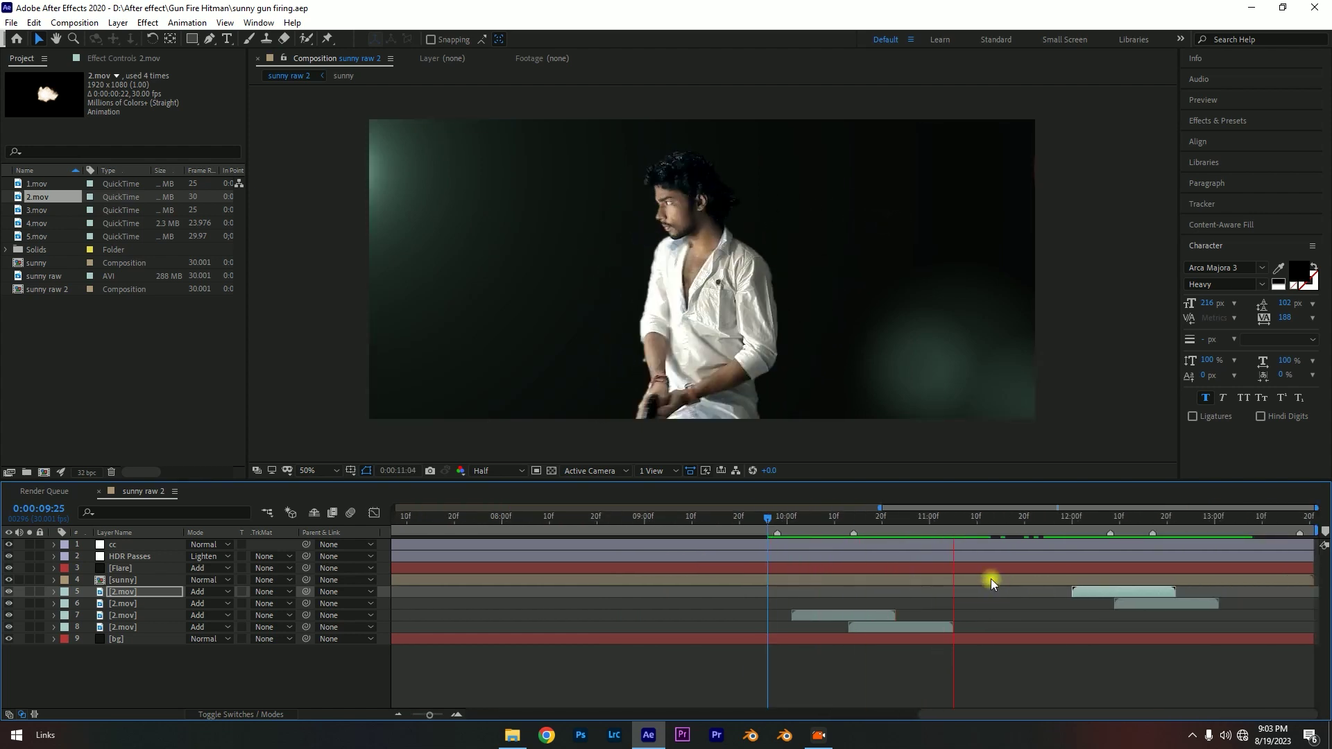
# - Preview the firing sequence again from just before the first shot
pyautogui.moveTo(1075, 526); pyautogui.dragTo(777, 524)
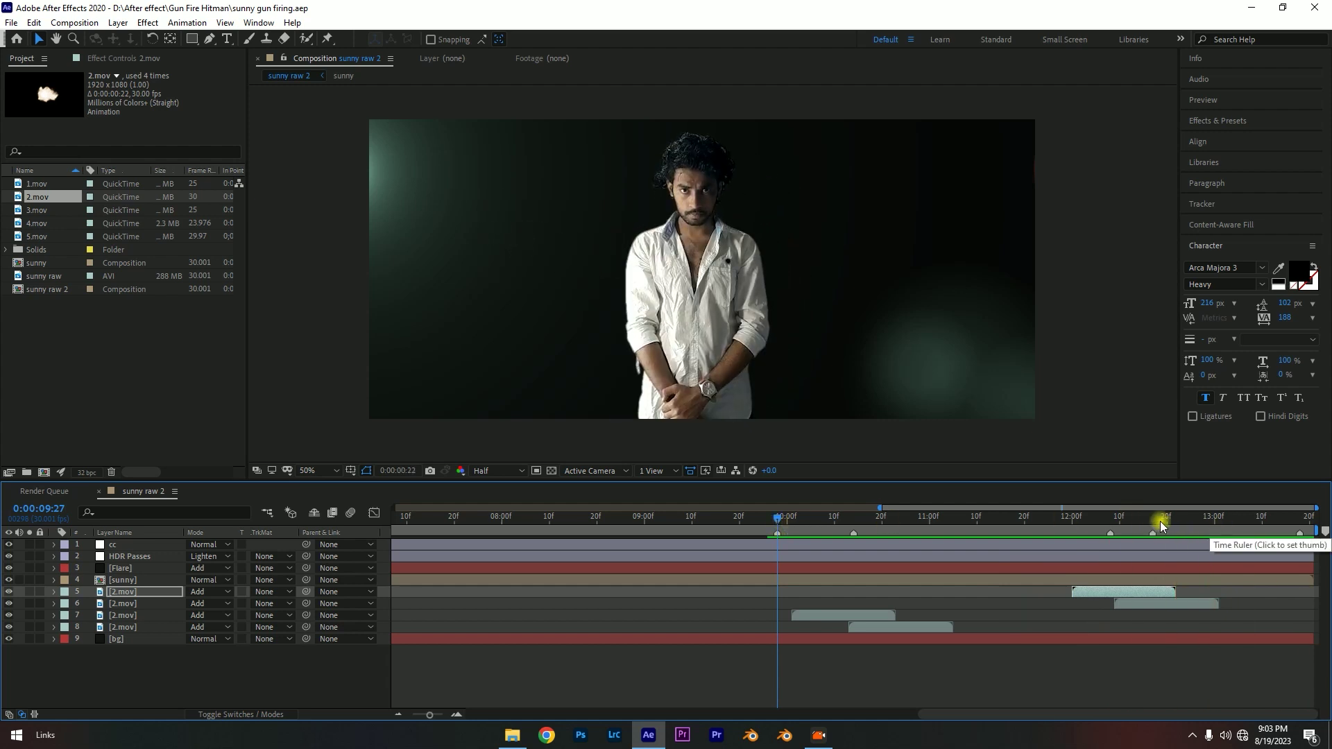
pyautogui.moveTo(1154, 525); pyautogui.dragTo(780, 535)
pyautogui.press('space')
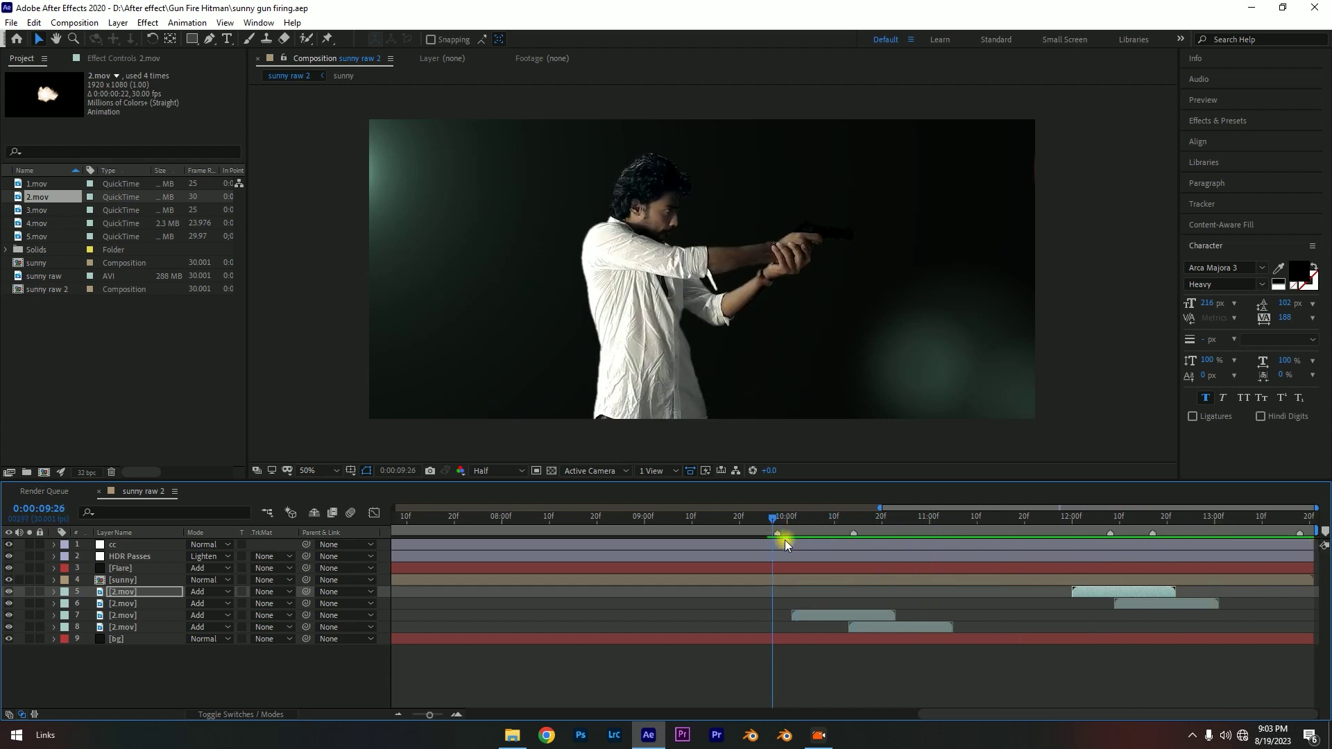
pyautogui.press('-')
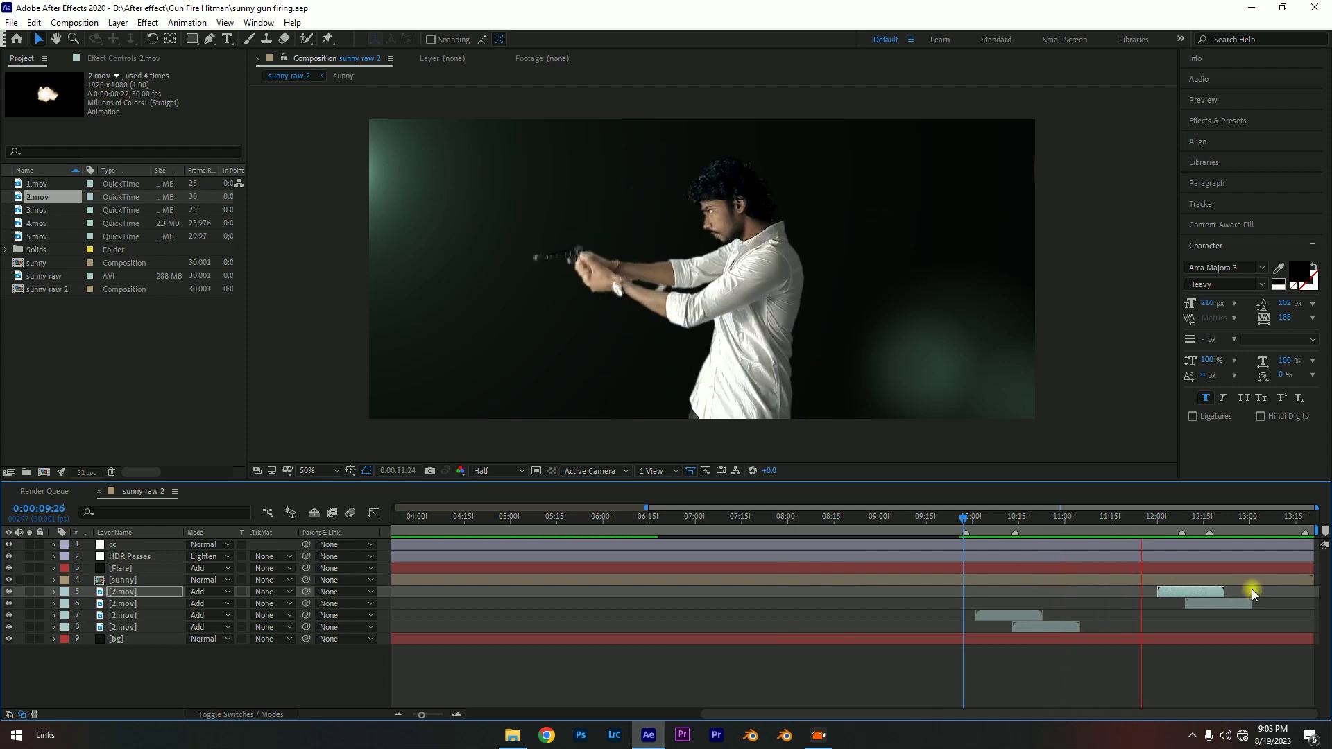
# - Move to the last shot near 13:15 and add 1.mov from the Project panel to the comp
pyautogui.moveTo(1219, 527); pyautogui.dragTo(1302, 529)
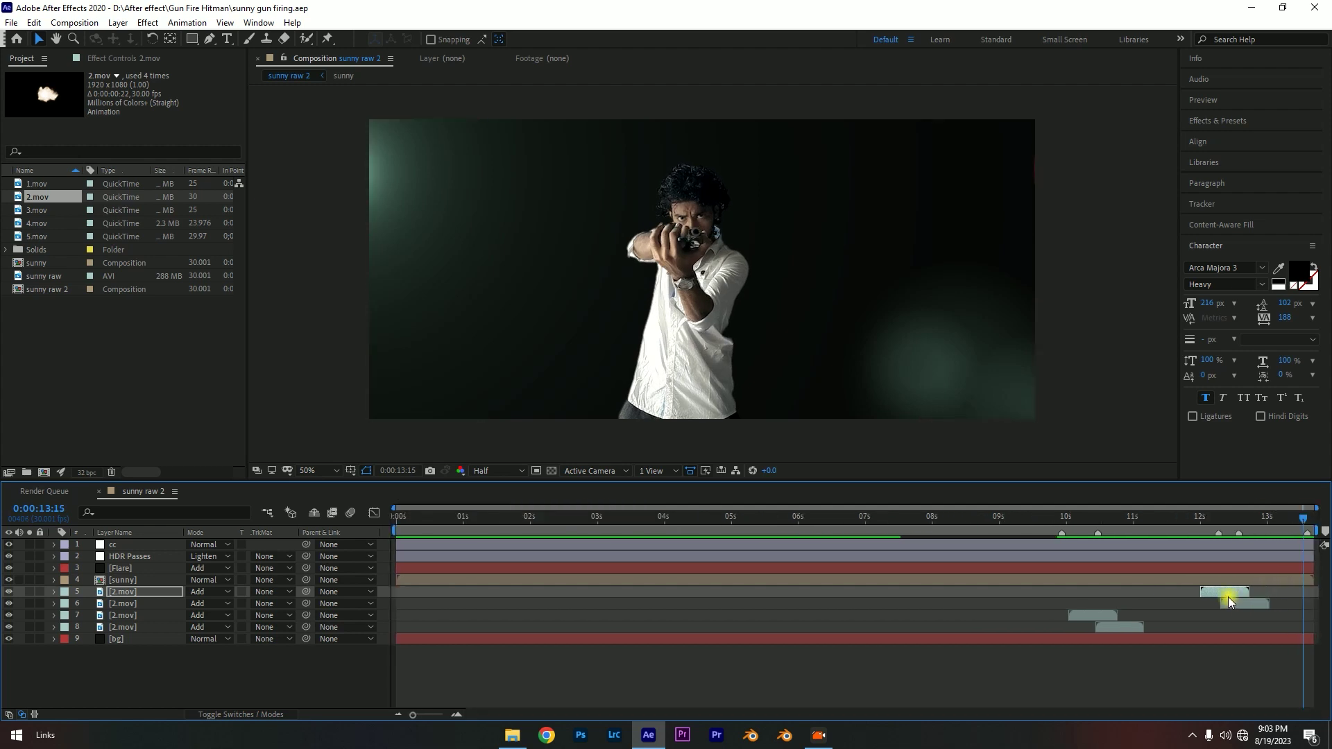
pyautogui.scroll(5, 1228, 597)
pyautogui.hscroll(5, 1122, 581)
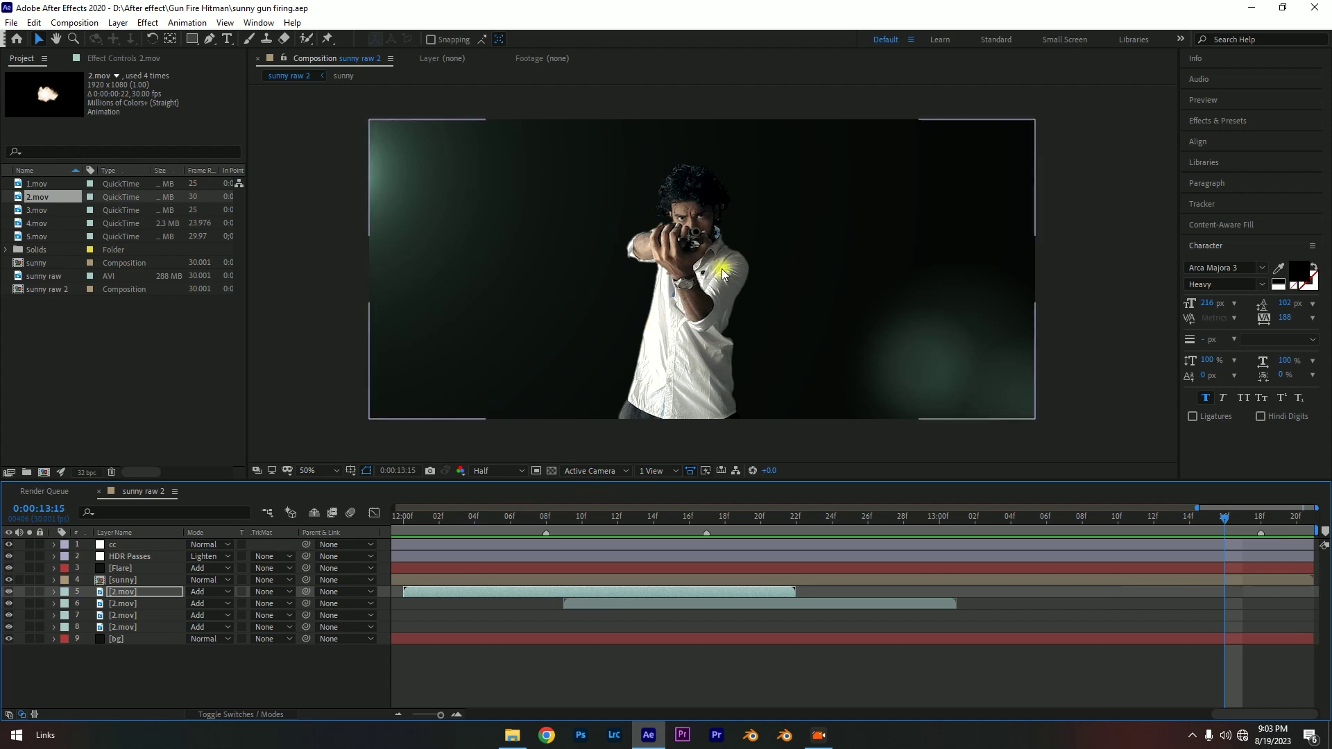
pyautogui.moveTo(43, 189)
pyautogui.mouseDown()
pyautogui.moveTo(707, 244)
pyautogui.moveTo(1225, 551)
pyautogui.mouseUp()
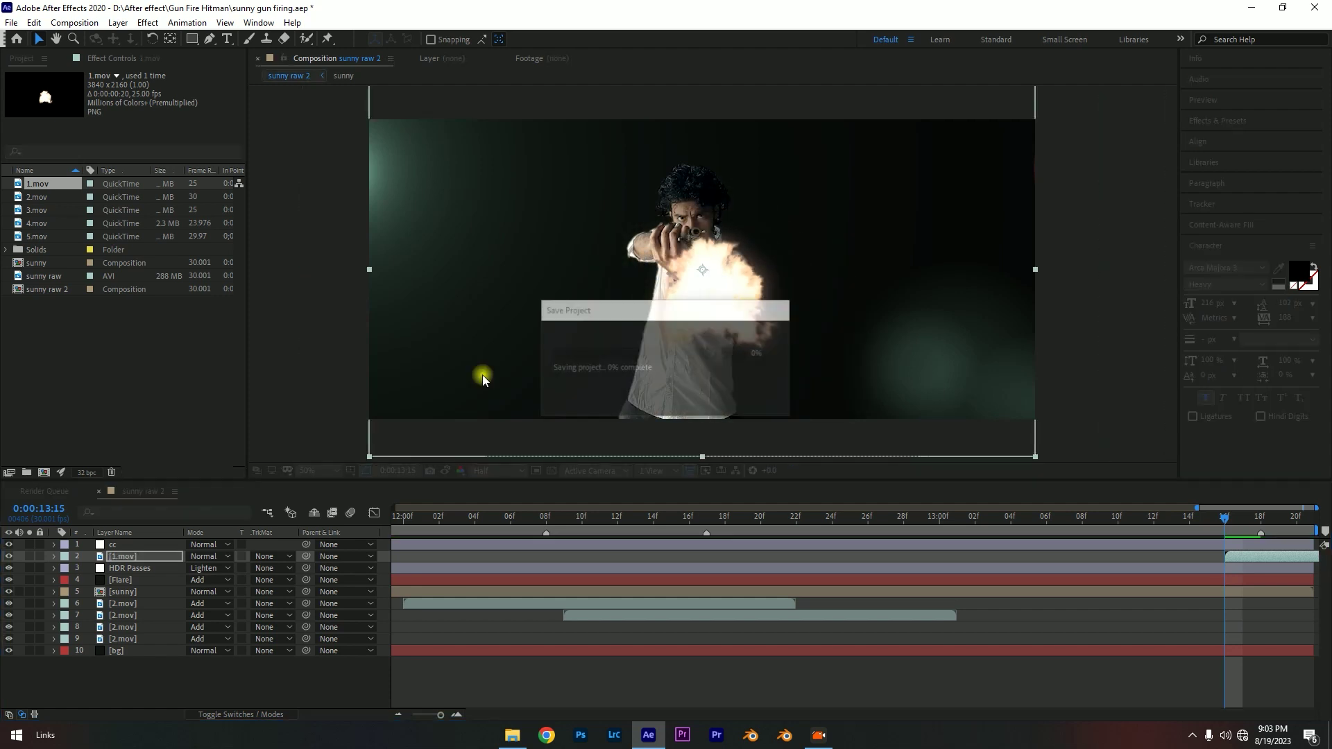
# - Set the 1.mov flash layer's blending mode to Add and move it up and left
pyautogui.click(209, 548)
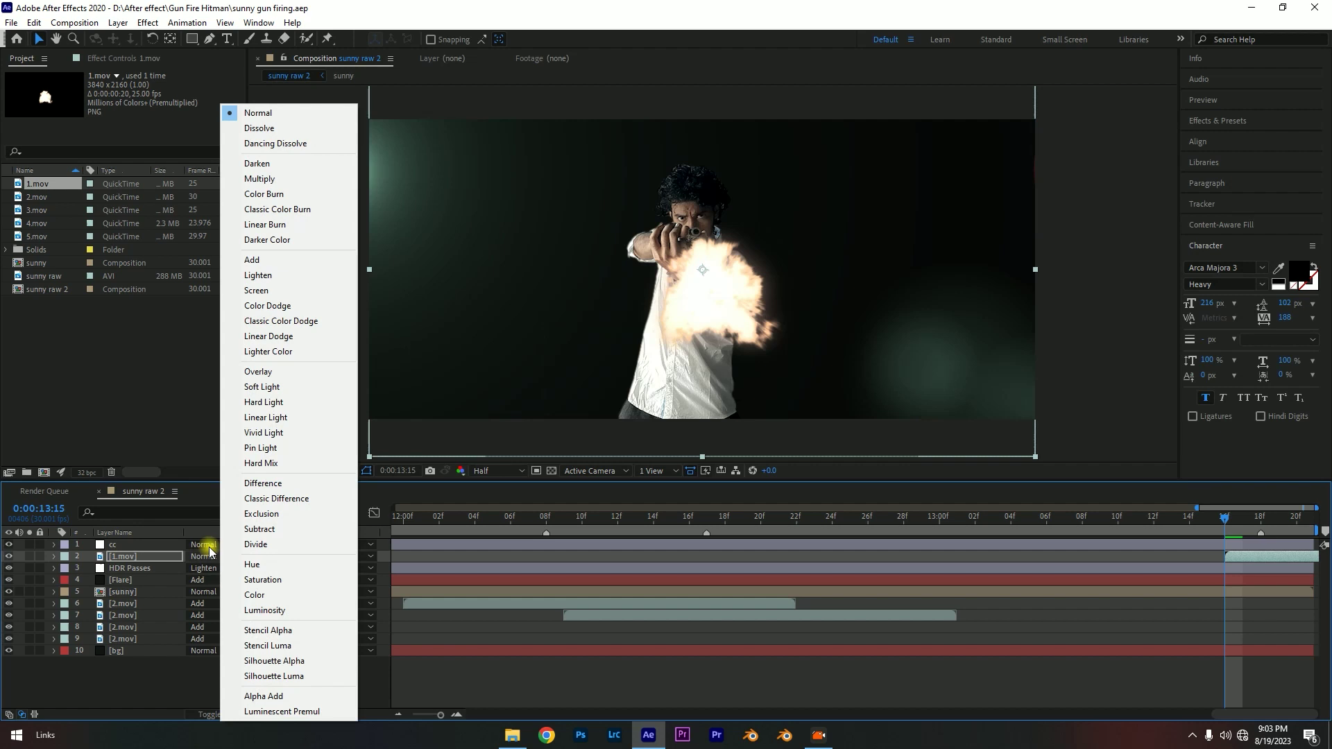
pyautogui.click(265, 259)
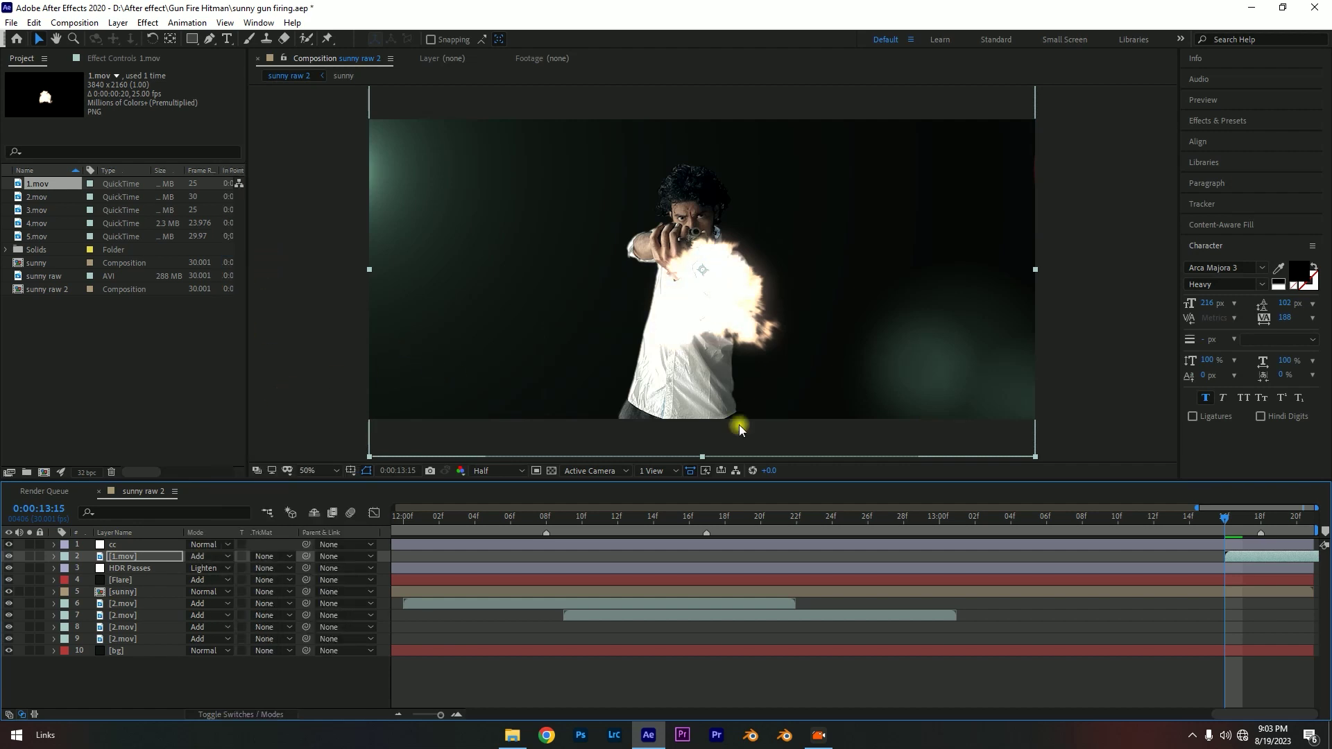
pyautogui.moveTo(765, 324)
pyautogui.mouseDown()
pyautogui.moveTo(745, 276)
pyautogui.moveTo(910, 295)
pyautogui.mouseUp()
pyautogui.click(1250, 518)
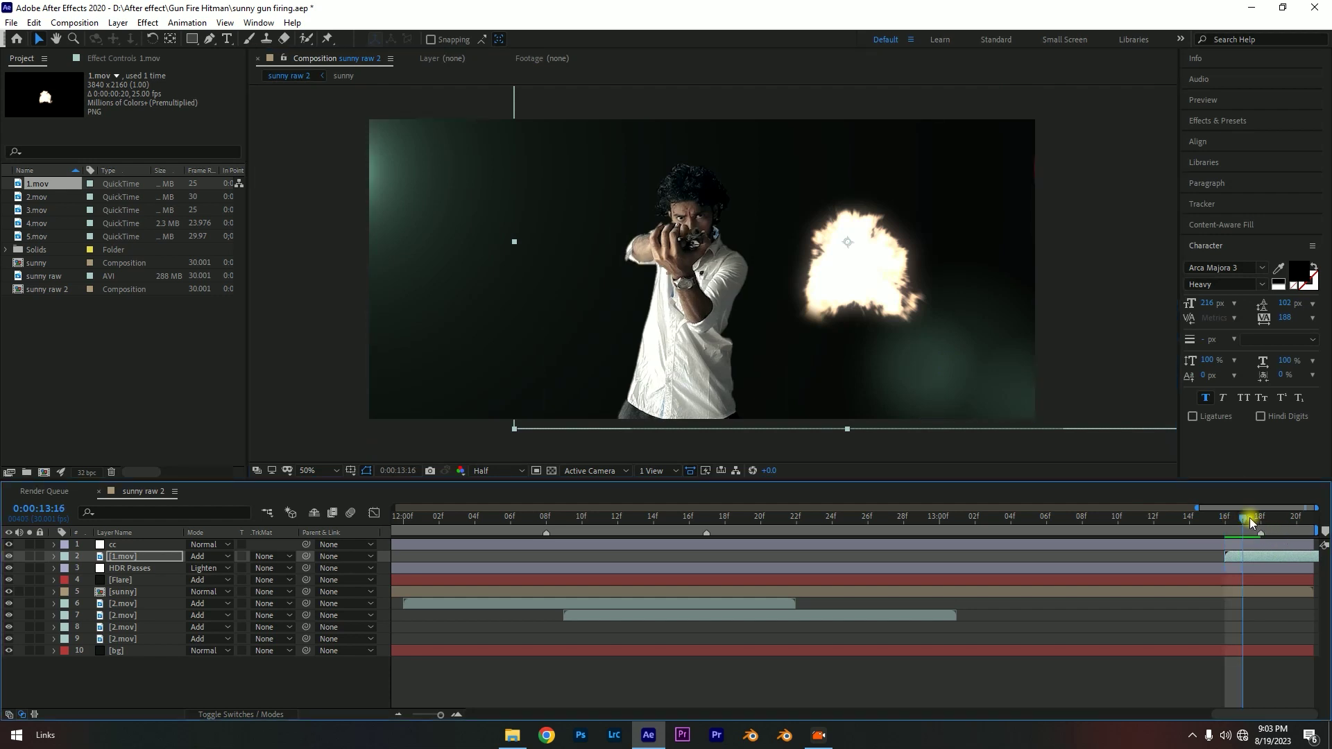
pyautogui.moveTo(1249, 517); pyautogui.dragTo(1226, 526)
# - Place the flash on the gun barrel, shrink it to about 75%, and nudge it into position
pyautogui.moveTo(875, 270); pyautogui.dragTo(728, 260)
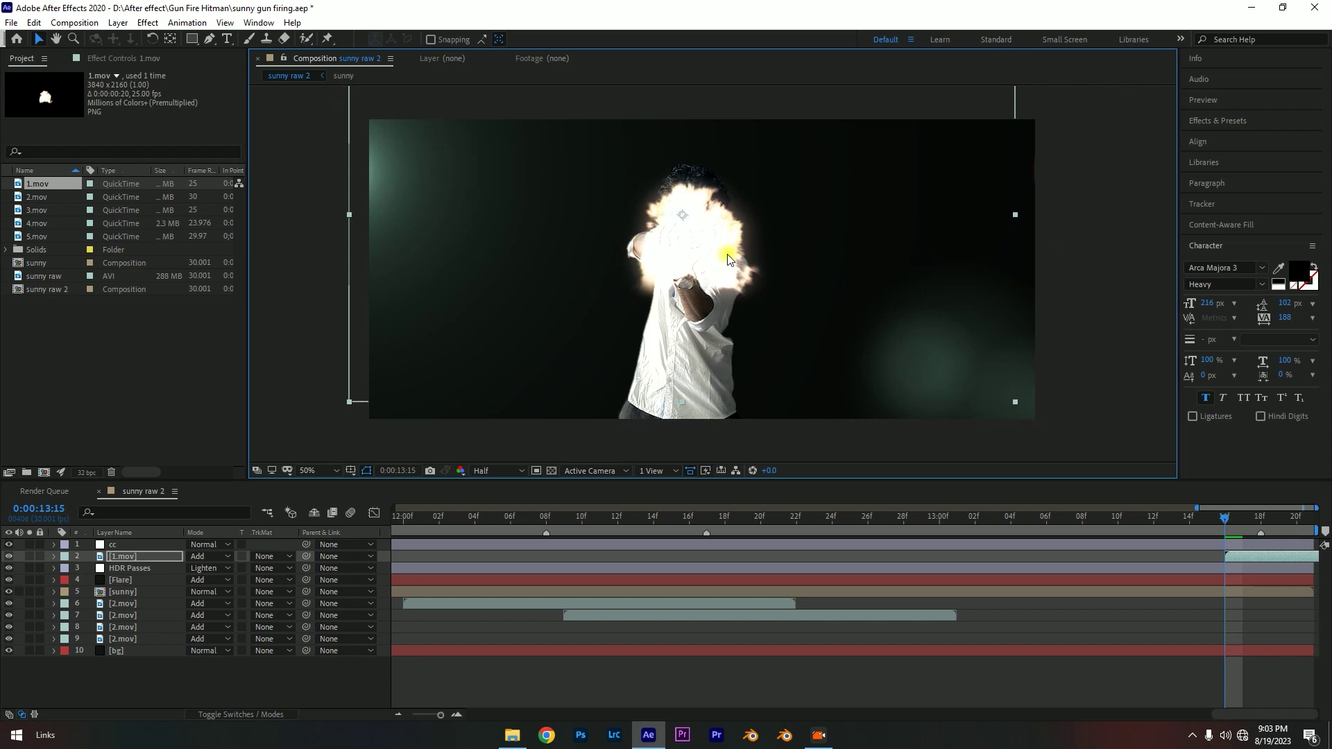
pyautogui.press('alt+KP_Subtract')
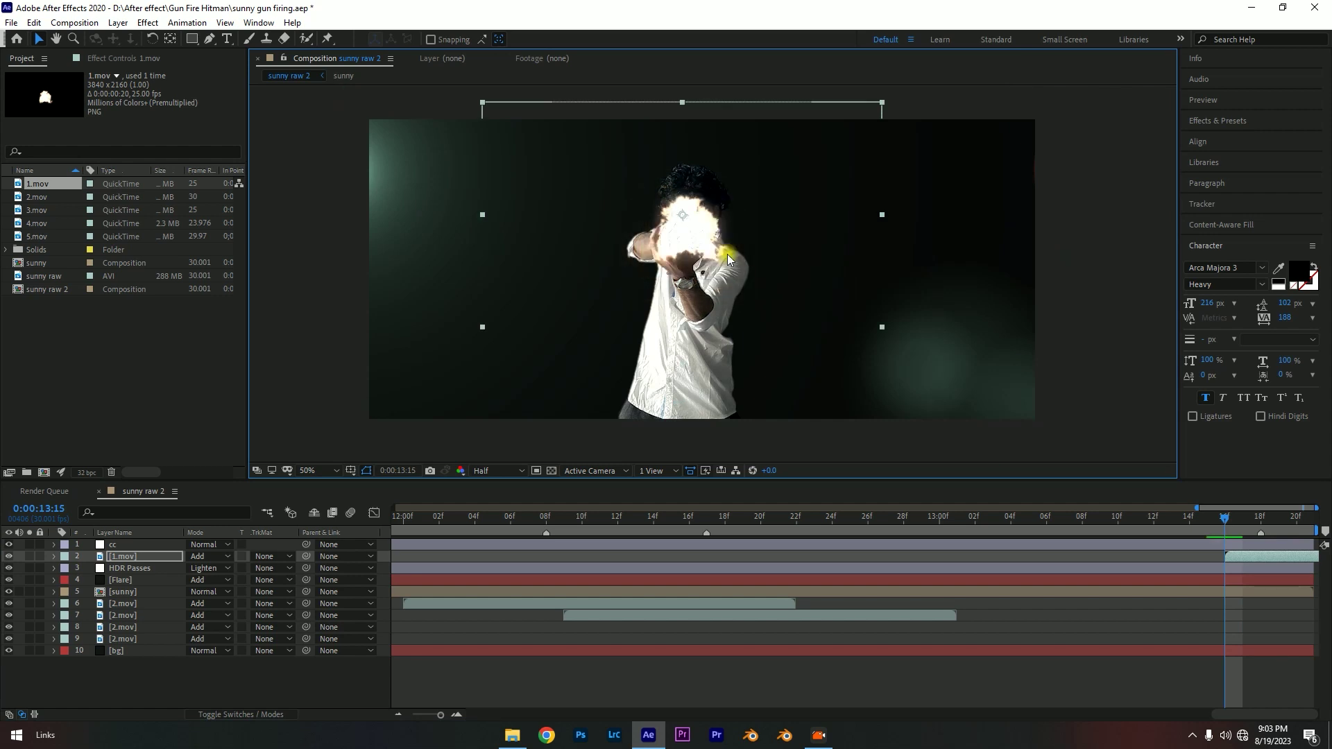
pyautogui.hotkey('shift', 'Down')
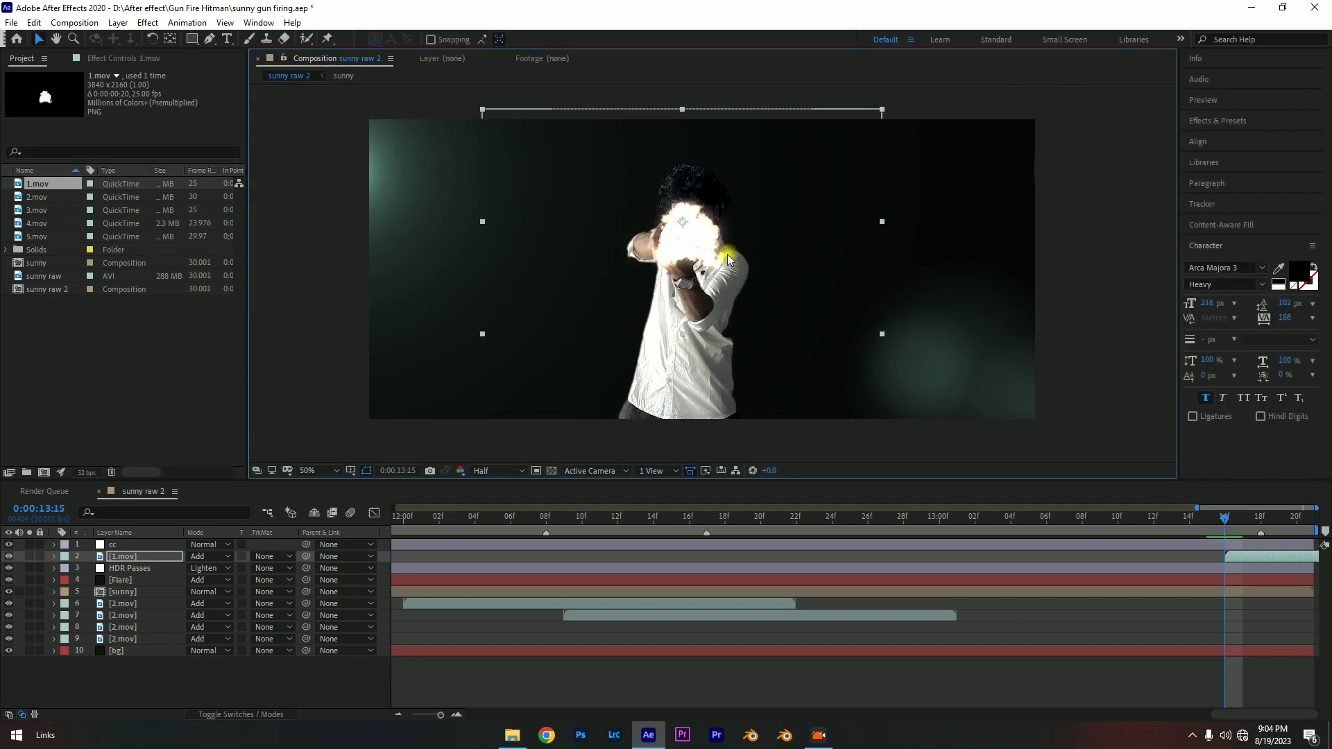
pyautogui.press('Up')
pyautogui.press('Up')
pyautogui.press('Up')
pyautogui.press('Up')
pyautogui.press('Up')
pyautogui.press('Up')
pyautogui.press('Up')
pyautogui.press('Up')
pyautogui.press('Up')
pyautogui.press('Up')
pyautogui.press('Up')
pyautogui.press('Up')
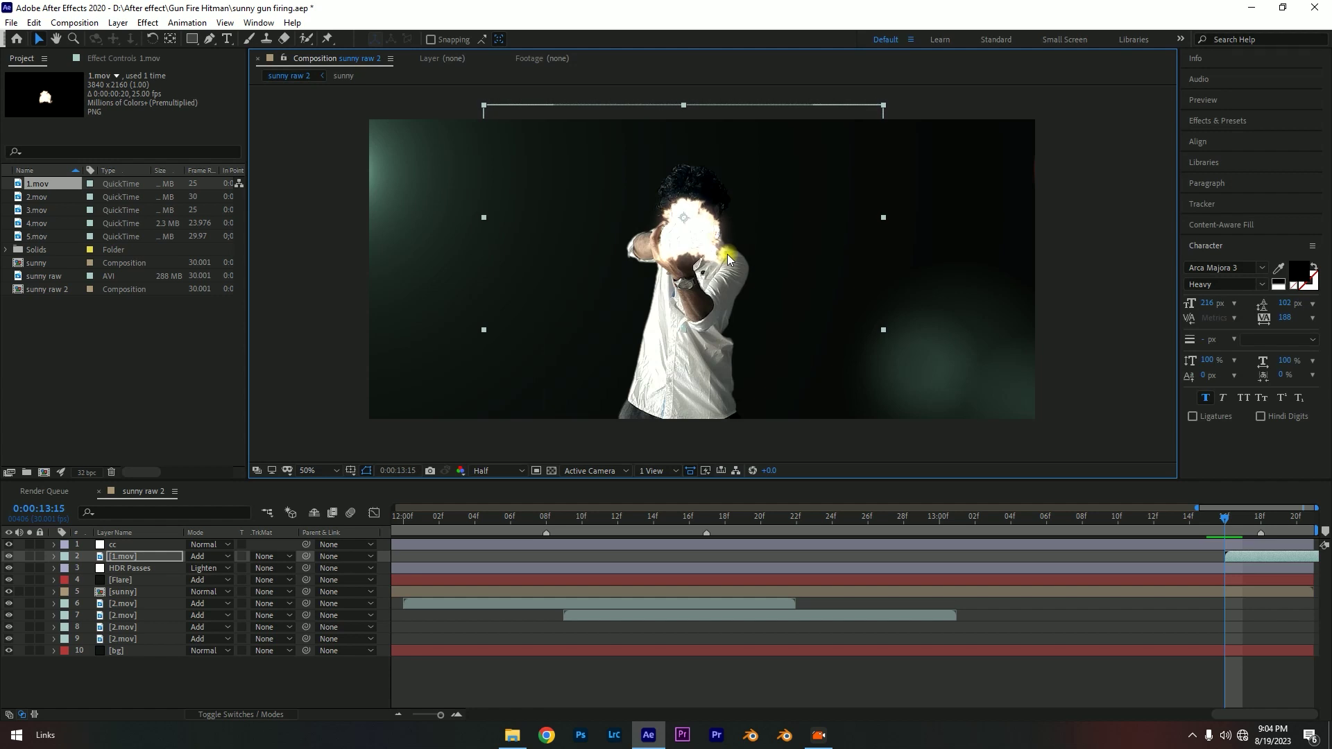
pyautogui.press('Up')
pyautogui.press('Up')
pyautogui.press('Right')
pyautogui.press('Right')
pyautogui.press('Right')
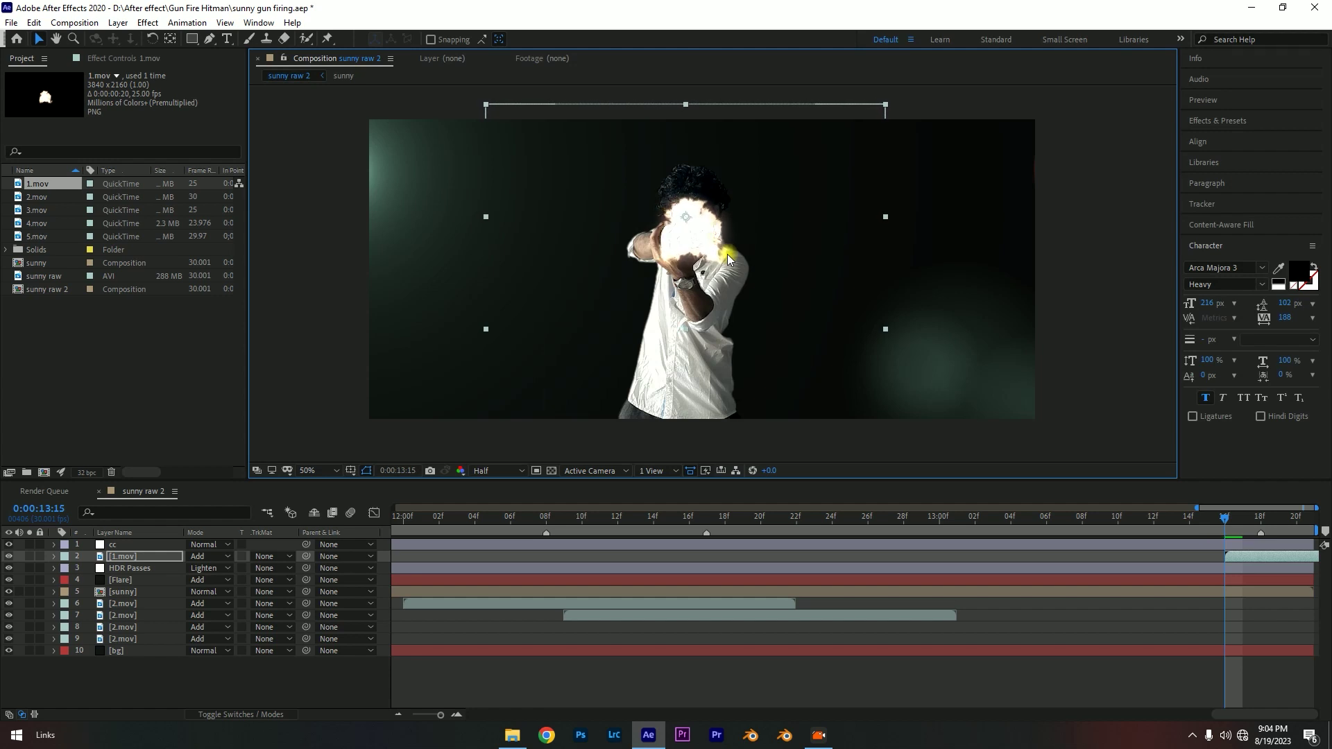
pyautogui.press('alt+KP_Add')
pyautogui.press('alt+KP_Add')
pyautogui.press('alt+KP_Add')
pyautogui.press('alt+KP_Add')
pyautogui.press('alt+KP_Add')
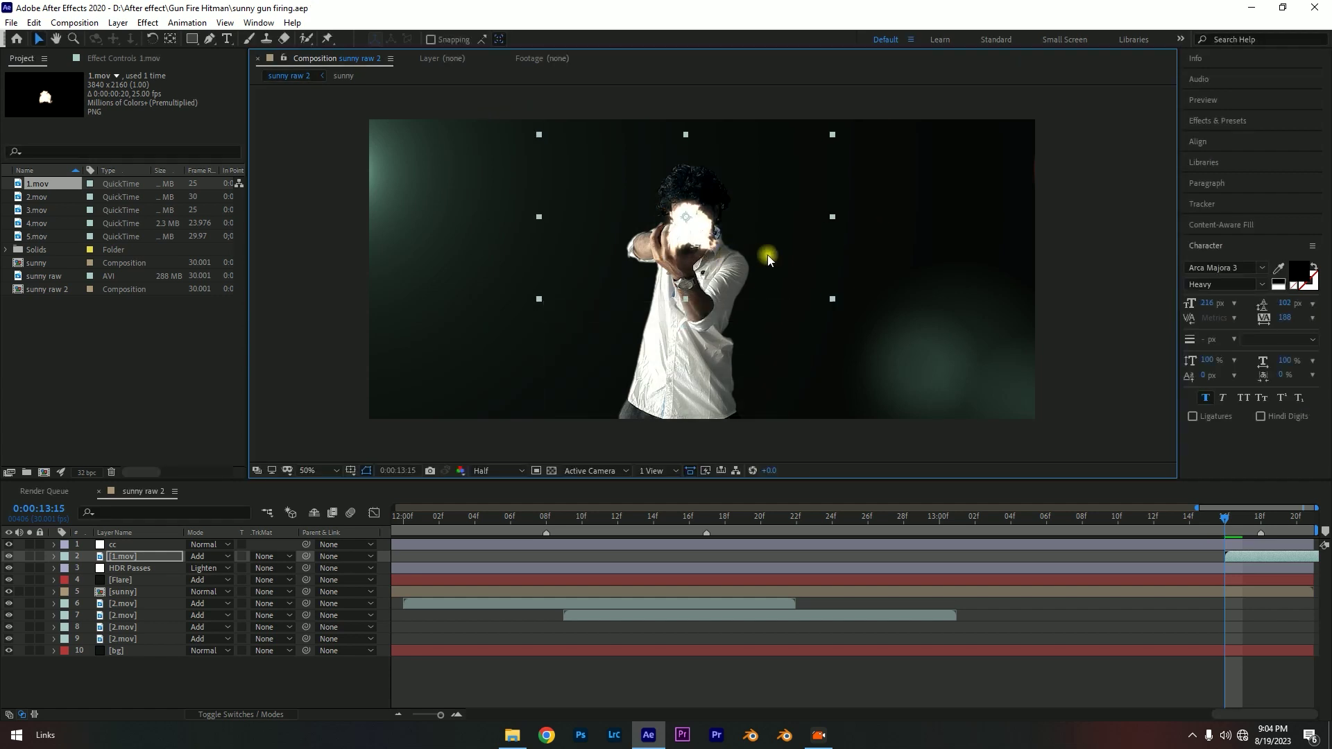
pyautogui.moveTo(1249, 520); pyautogui.dragTo(1105, 523)
pyautogui.press('-')
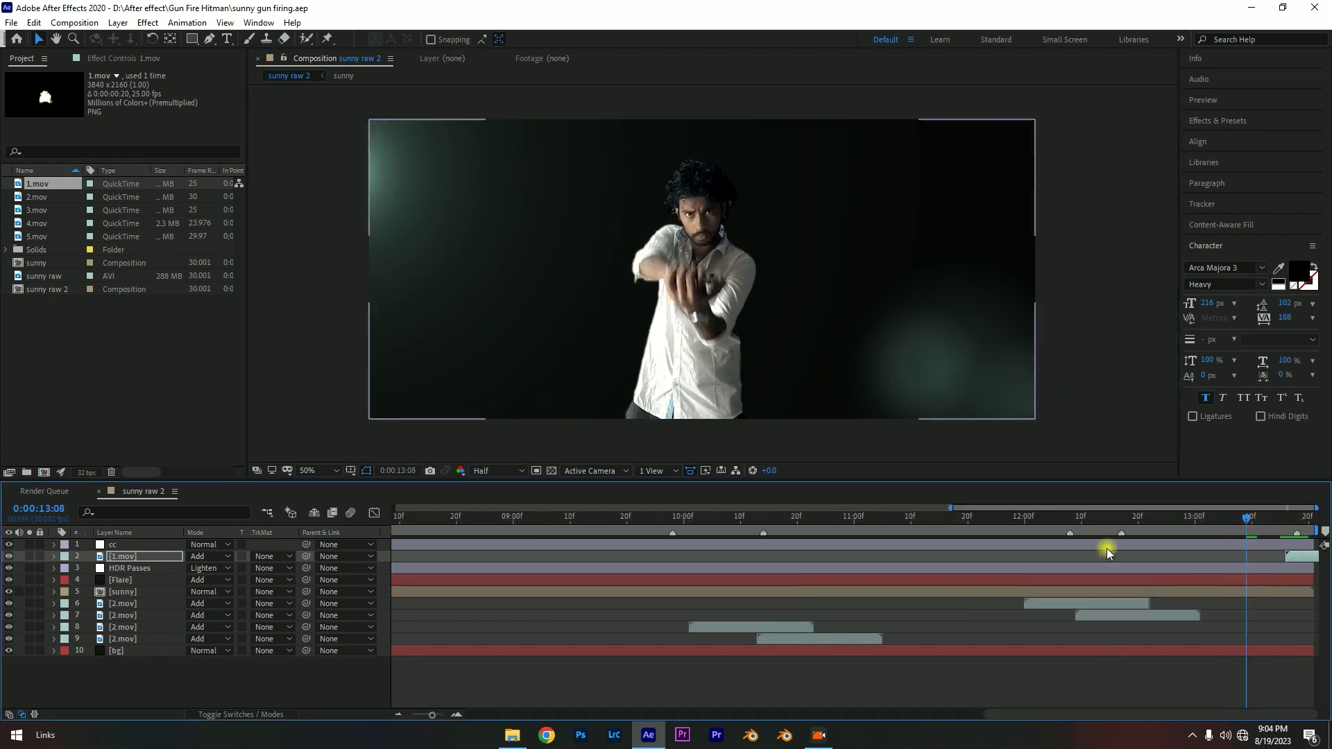
pyautogui.moveTo(1262, 539); pyautogui.dragTo(1045, 519)
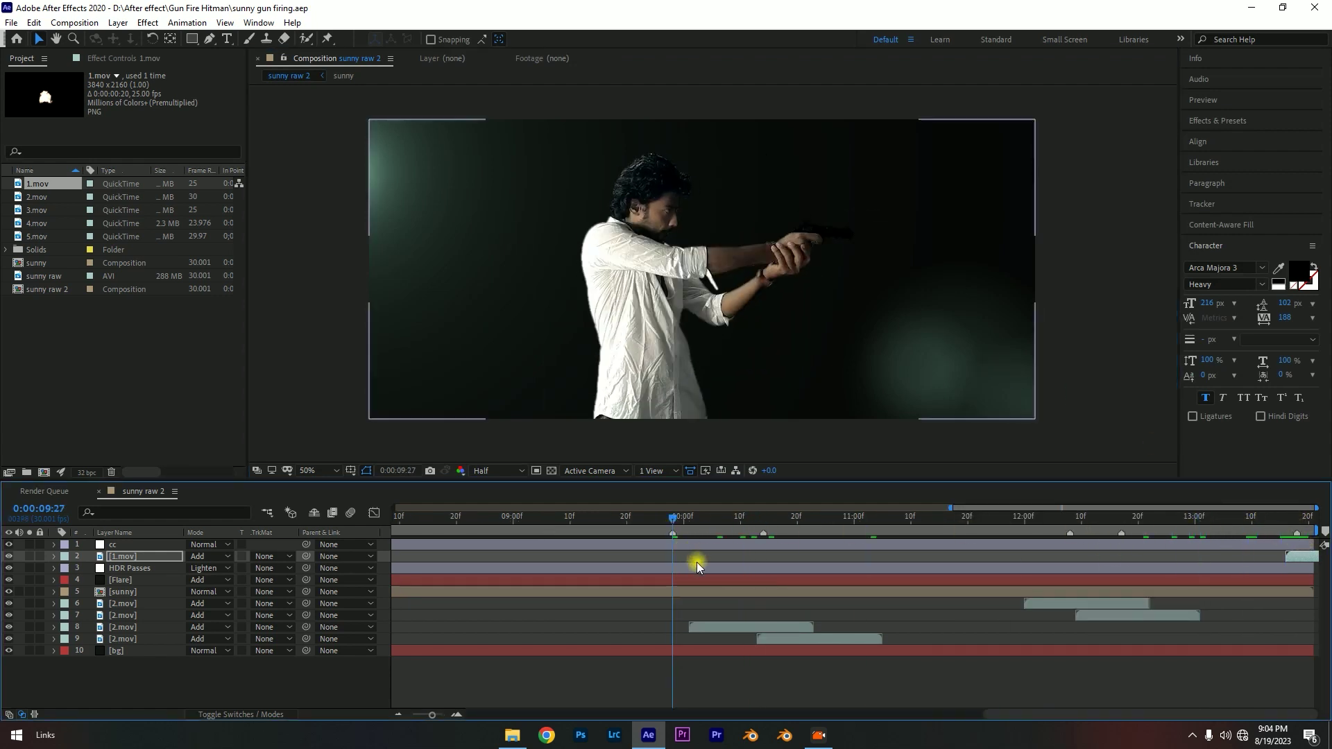
pyautogui.press('-')
pyautogui.press('-')
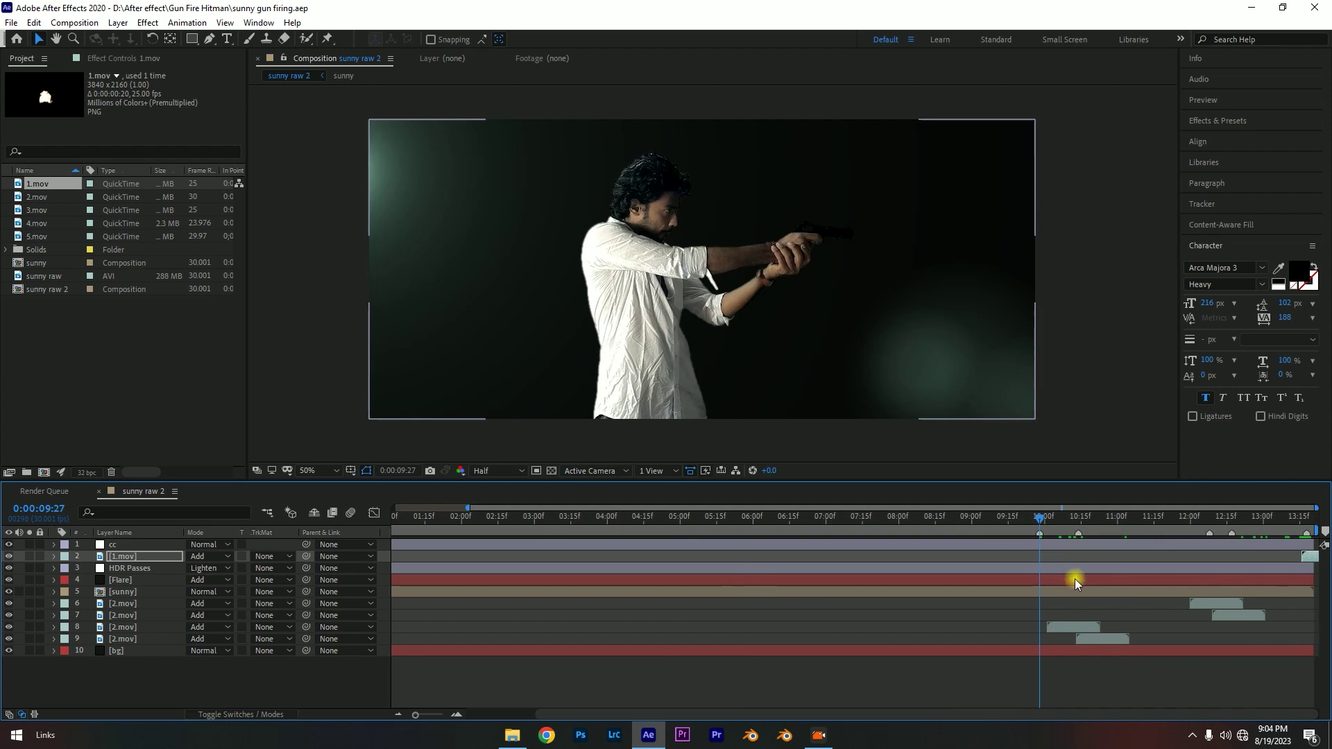
pyautogui.press('space')
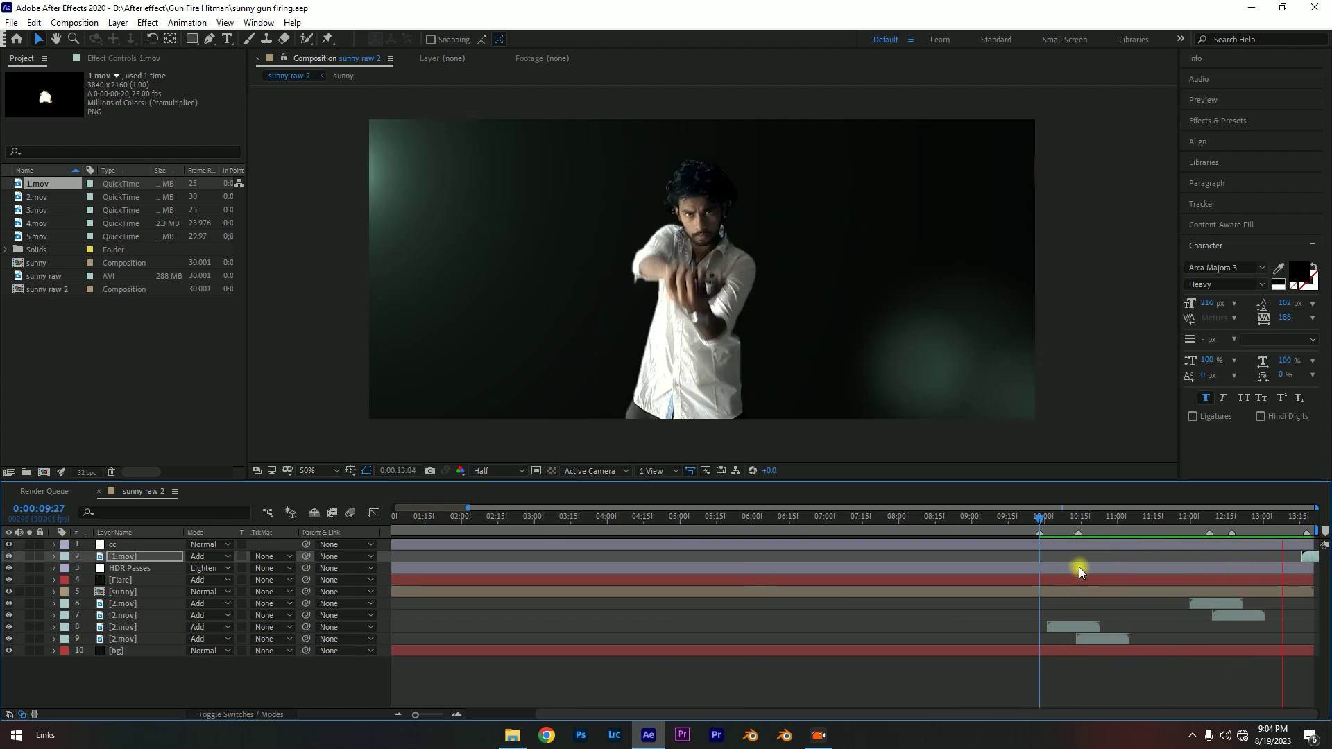
pyautogui.moveTo(1014, 541); pyautogui.dragTo(985, 538)
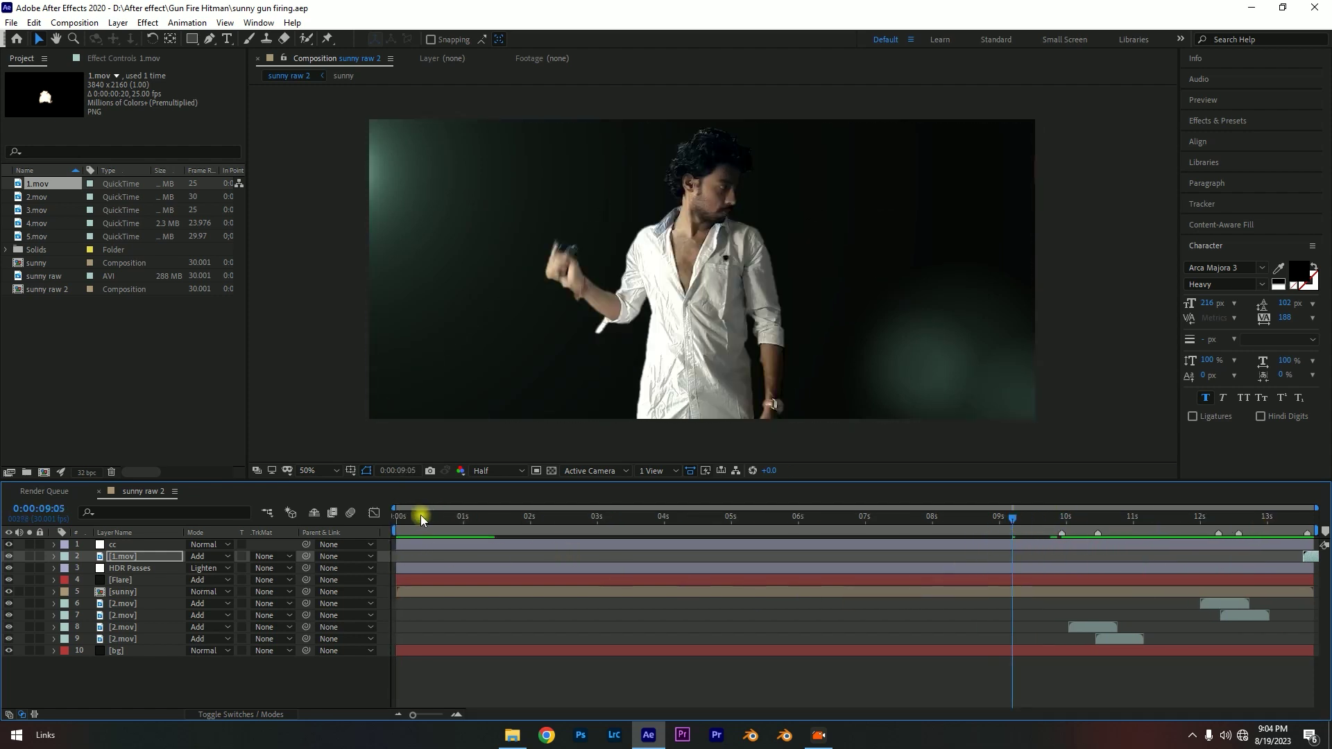
pyautogui.press('Home')
pyautogui.press('space')
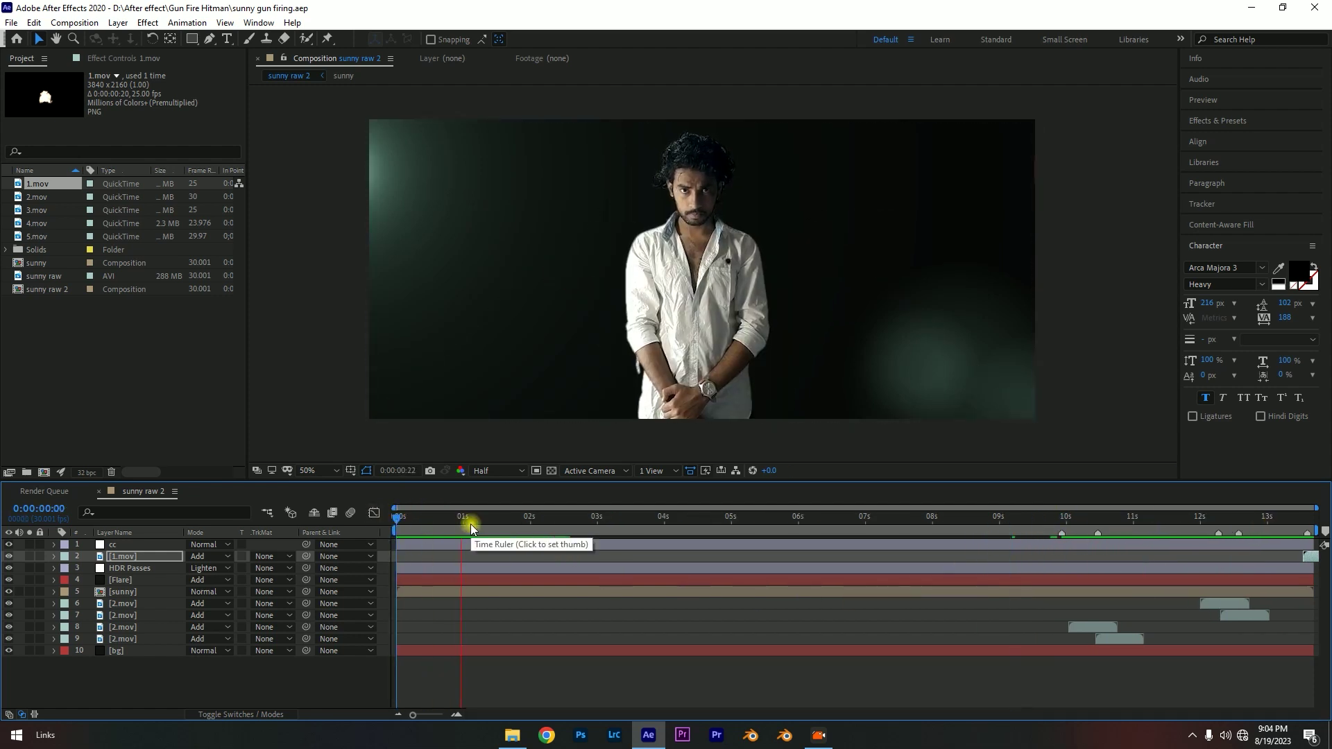
pyautogui.moveTo(470, 523); pyautogui.dragTo(396, 533)
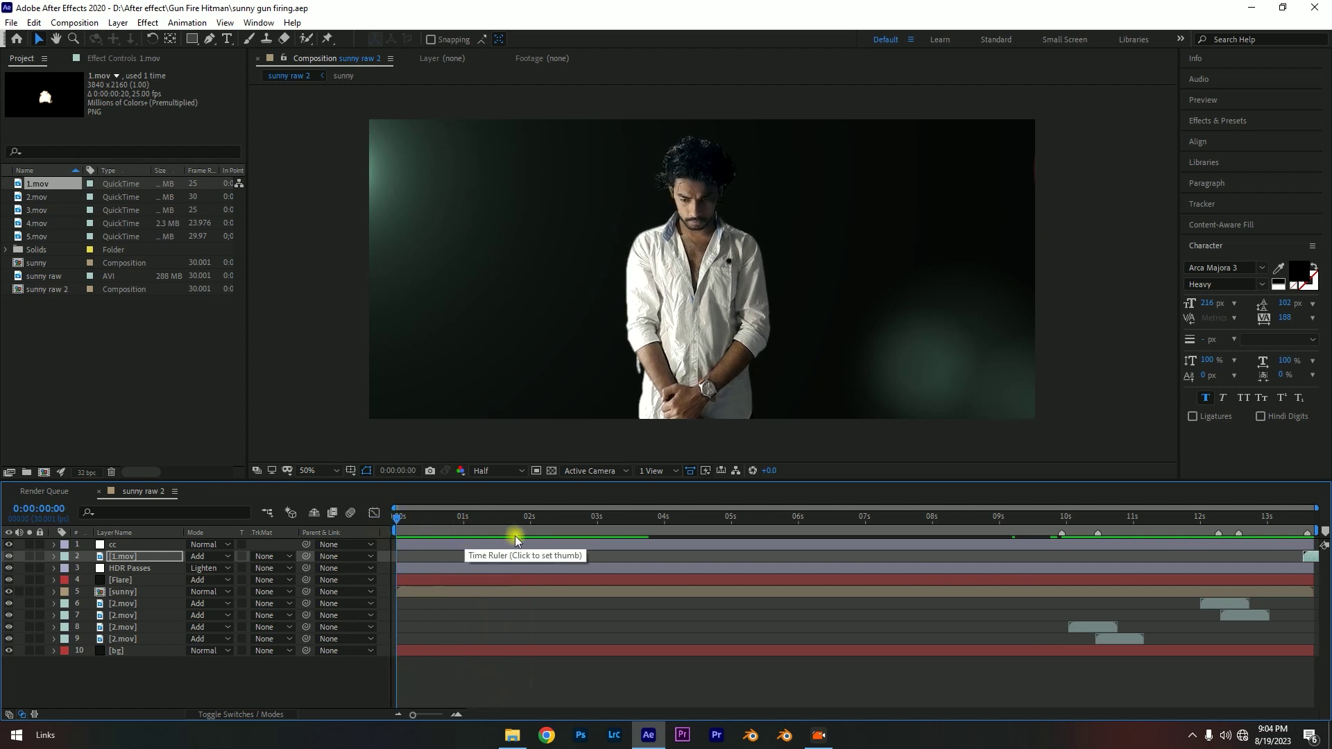
pyautogui.press('space')
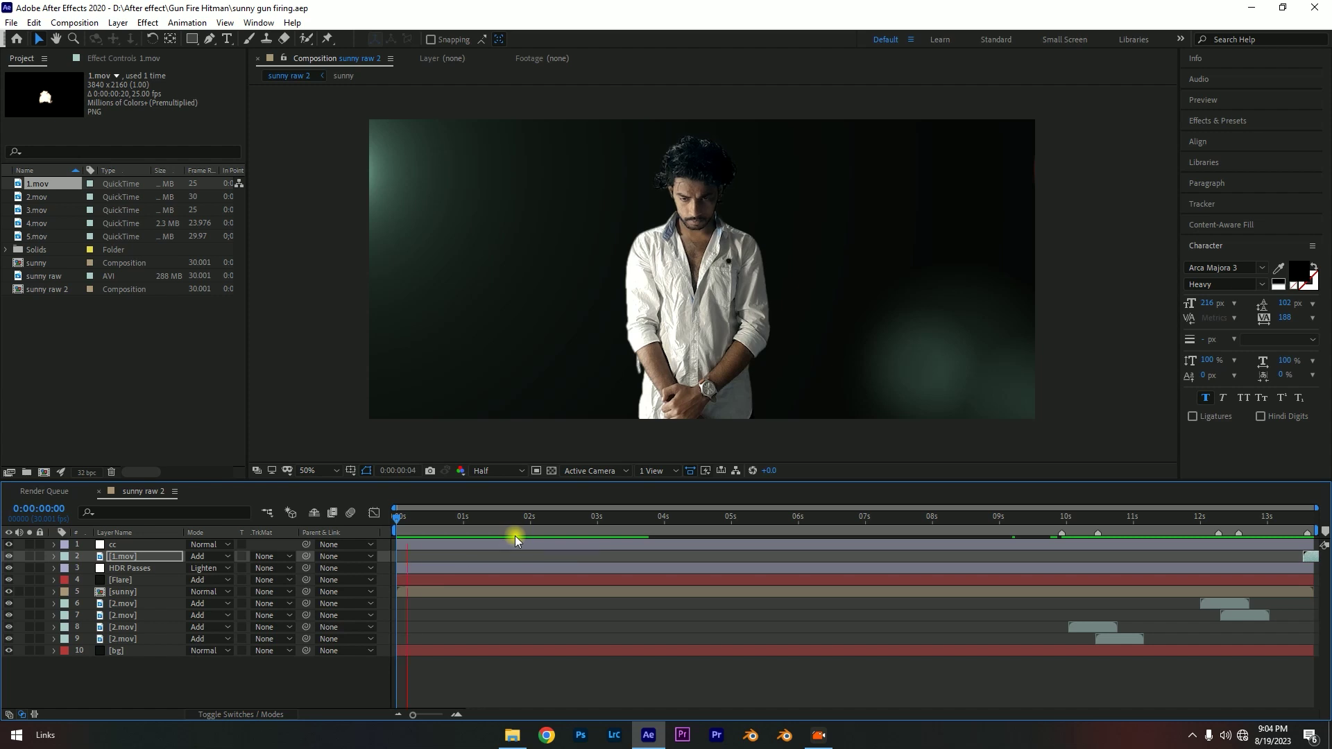
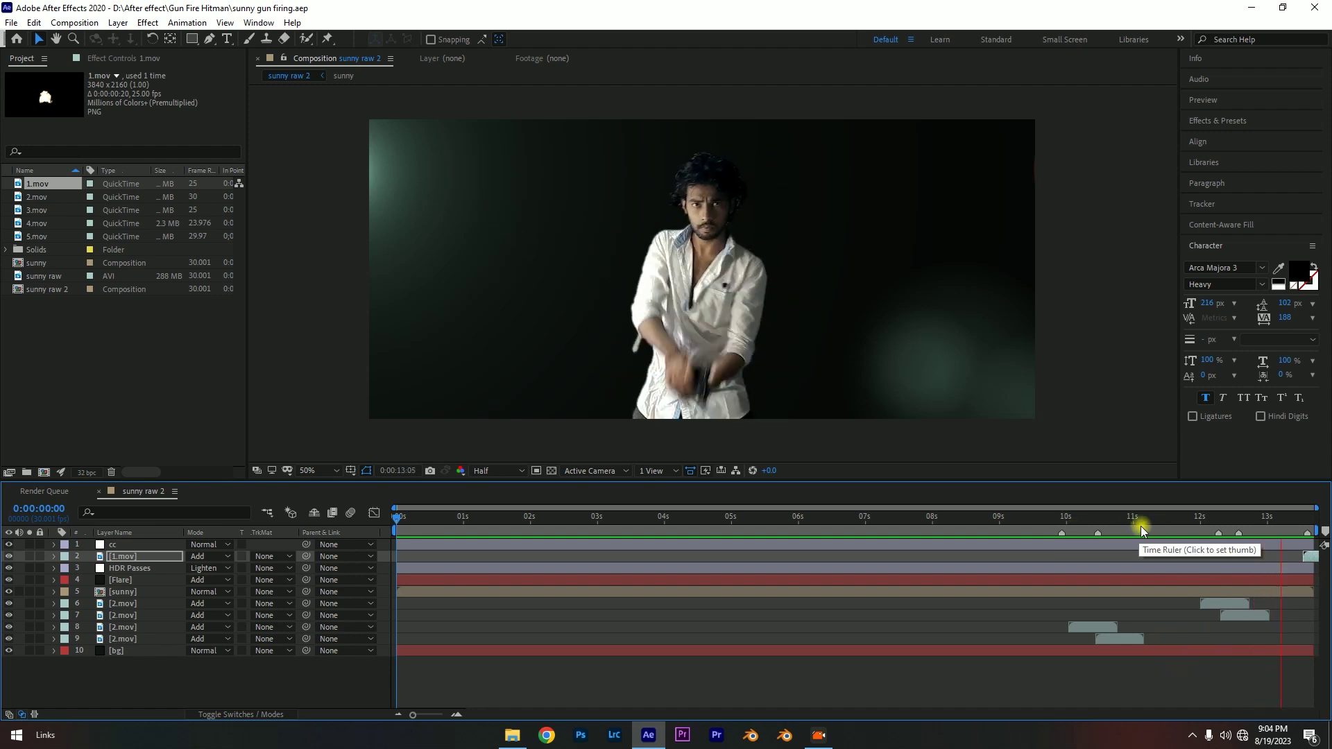
# - Move the playhead to the muzzle-flash frame near 10 seconds and bring up Layer > New
pyautogui.click(1068, 518)
pyautogui.scroll(5, 935, 624)
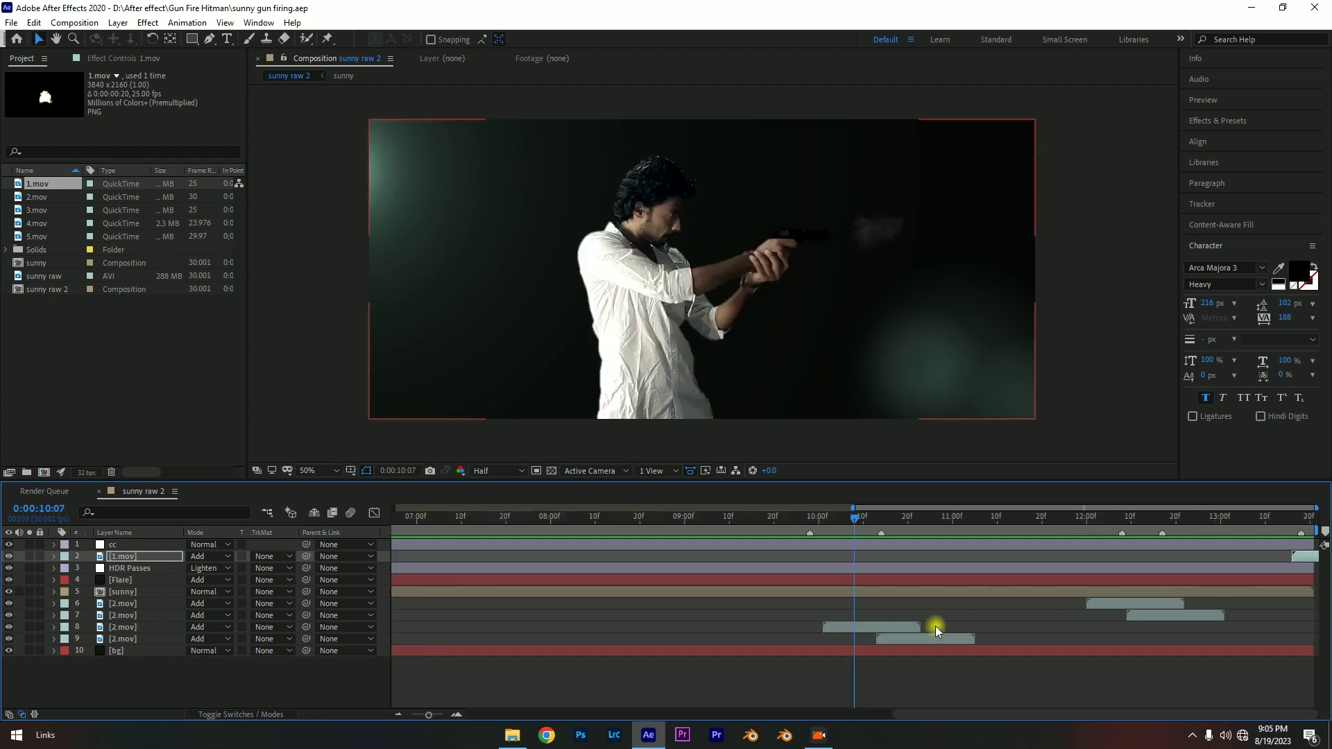
pyautogui.scroll(-5, 1054, 635)
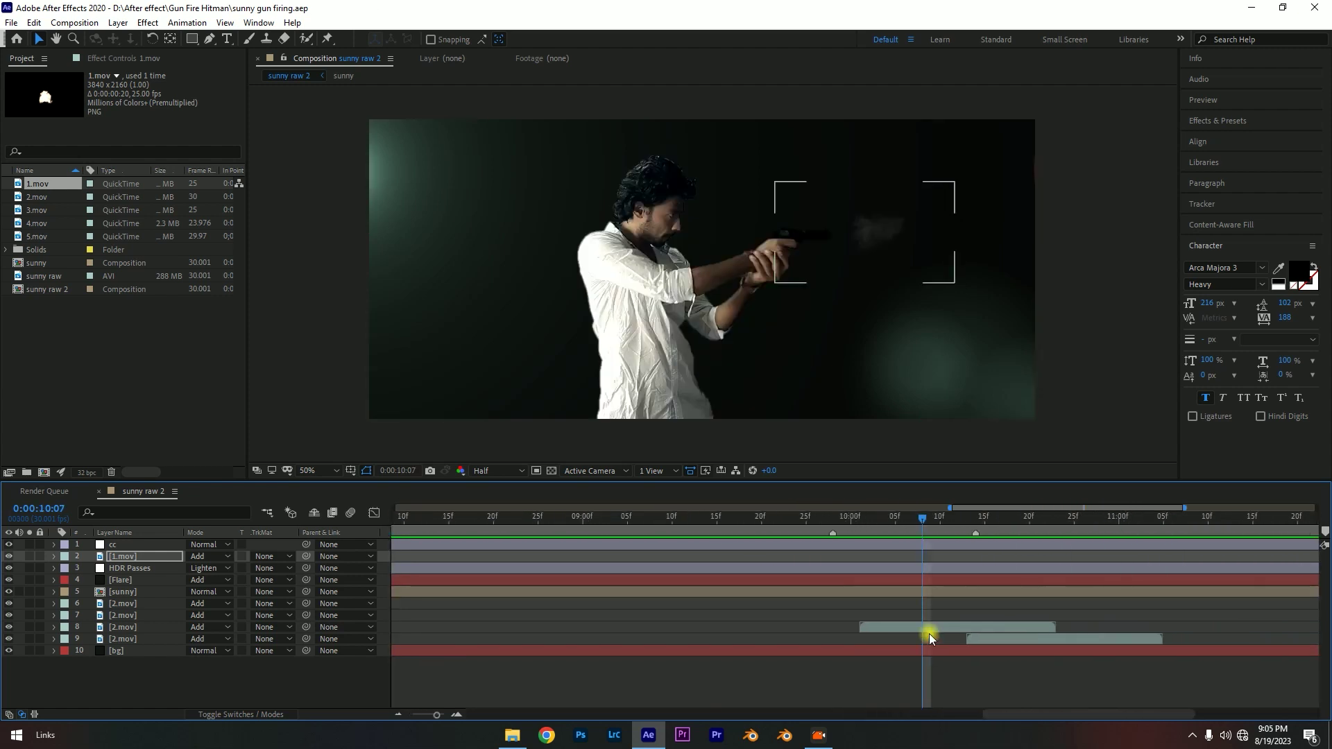
pyautogui.scroll(-2, 782, 588)
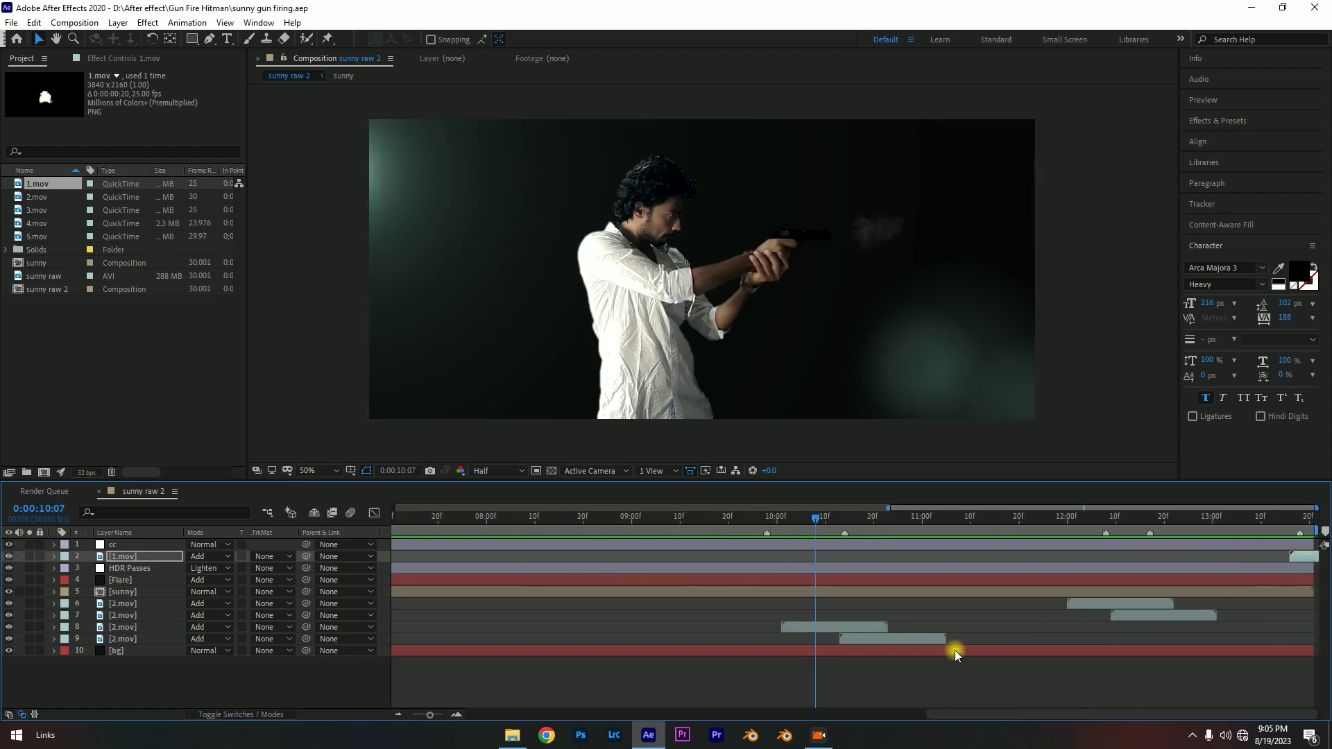
pyautogui.moveTo(776, 525); pyautogui.dragTo(776, 523)
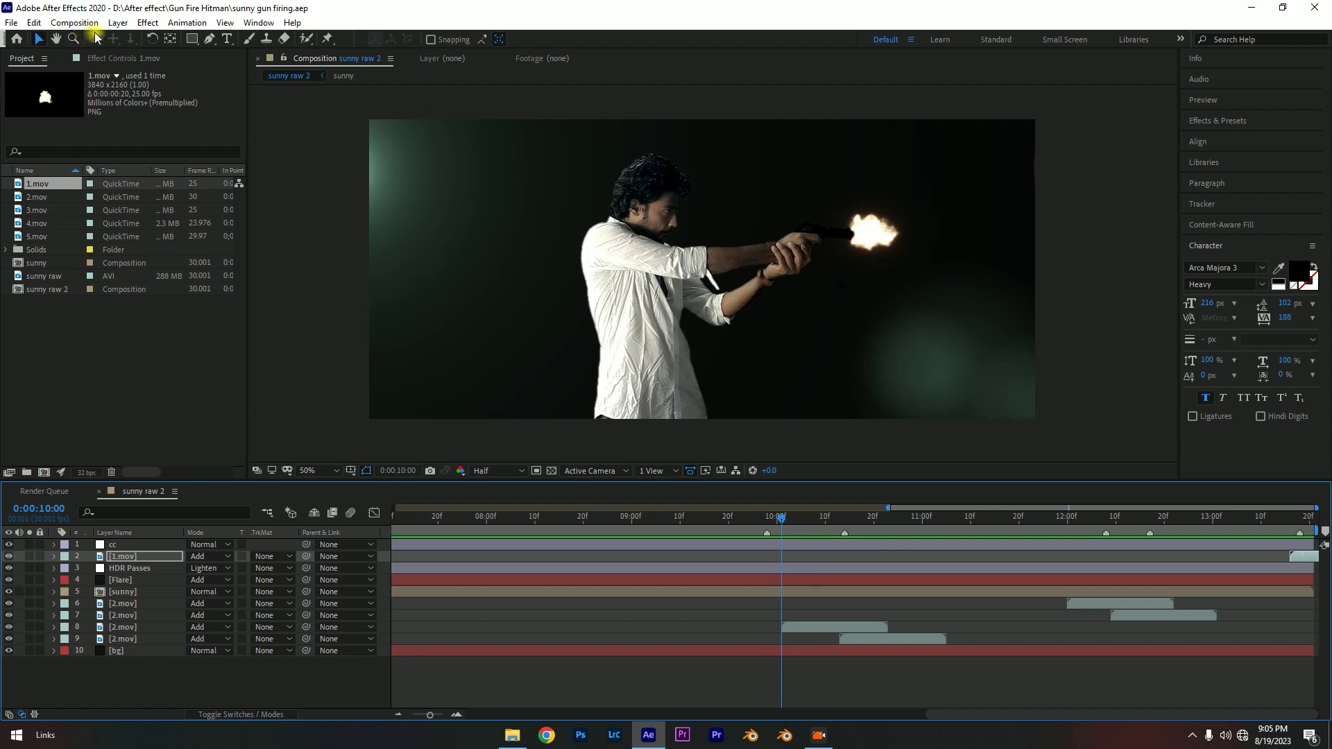
pyautogui.click(117, 23)
pyautogui.moveTo(239, 39)
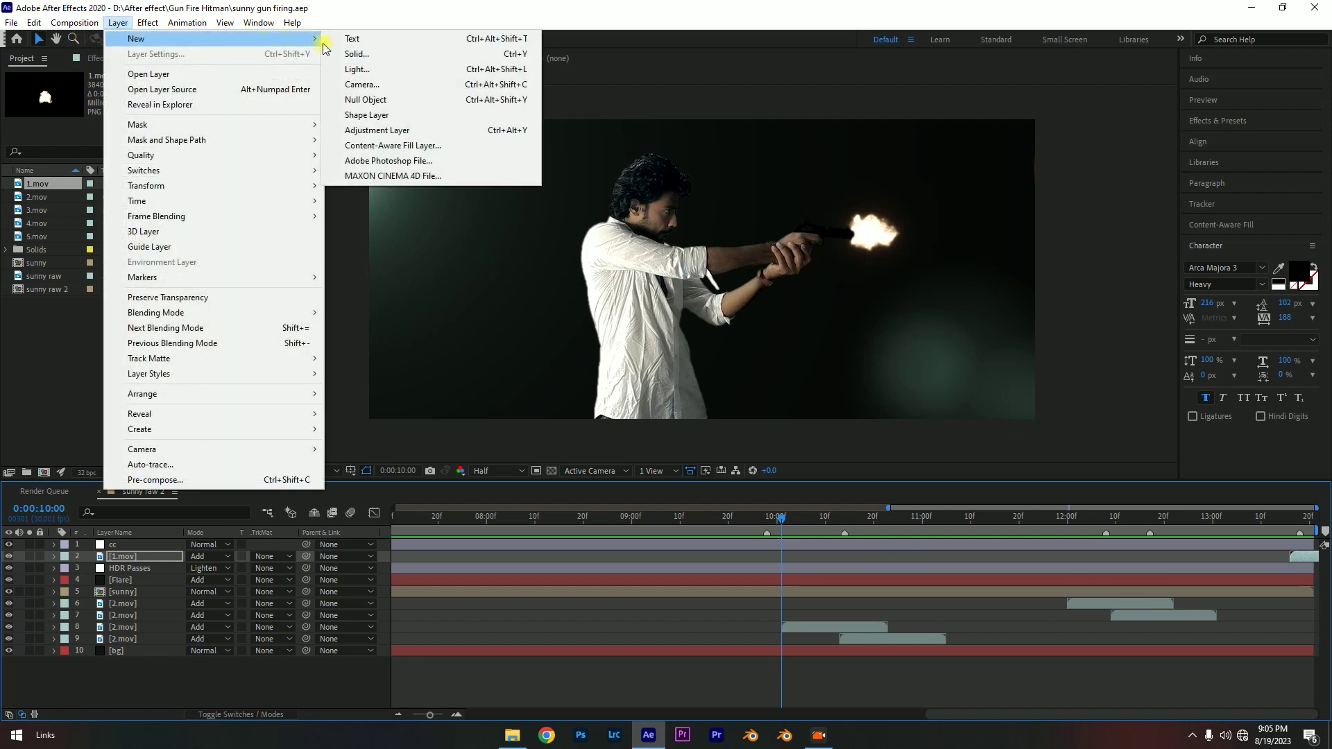
# - Add a new adjustment layer above the footage in the layer stack
pyautogui.click(404, 132)
pyautogui.hotkey('ctrl', 'z')
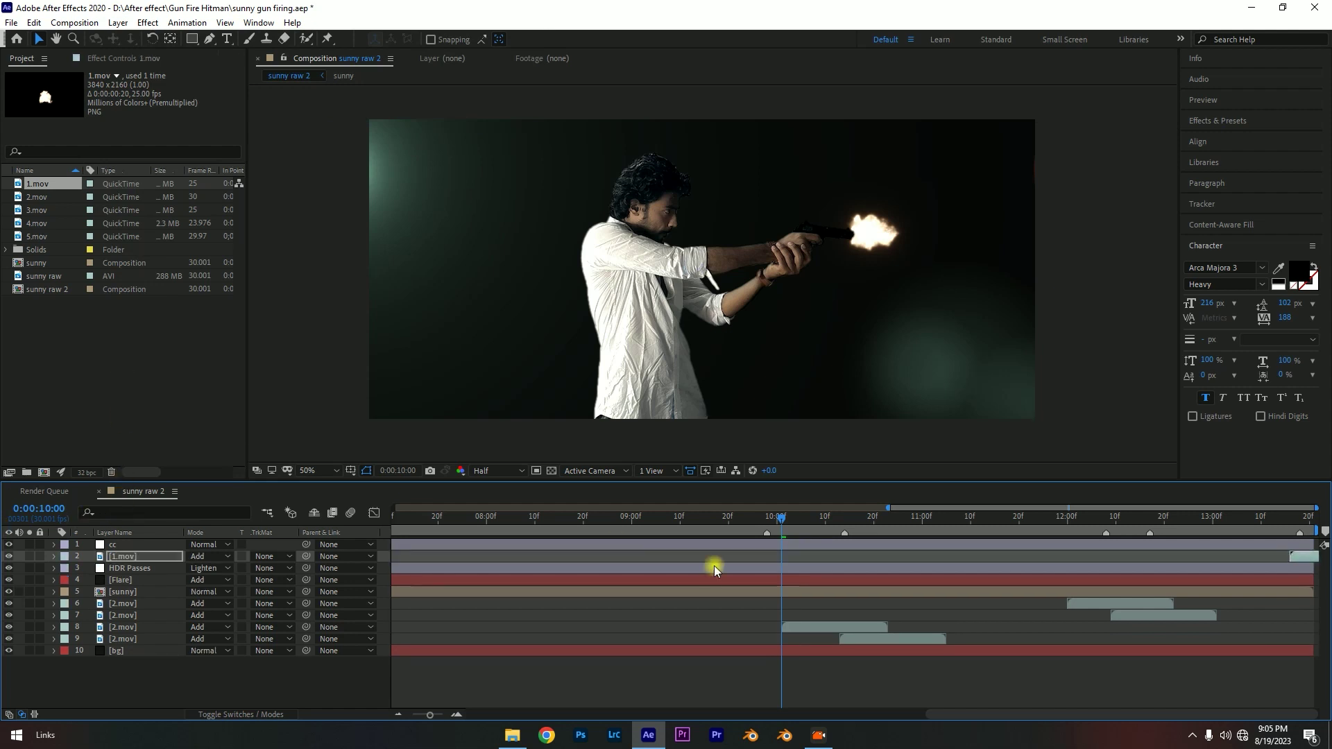
pyautogui.click(119, 23)
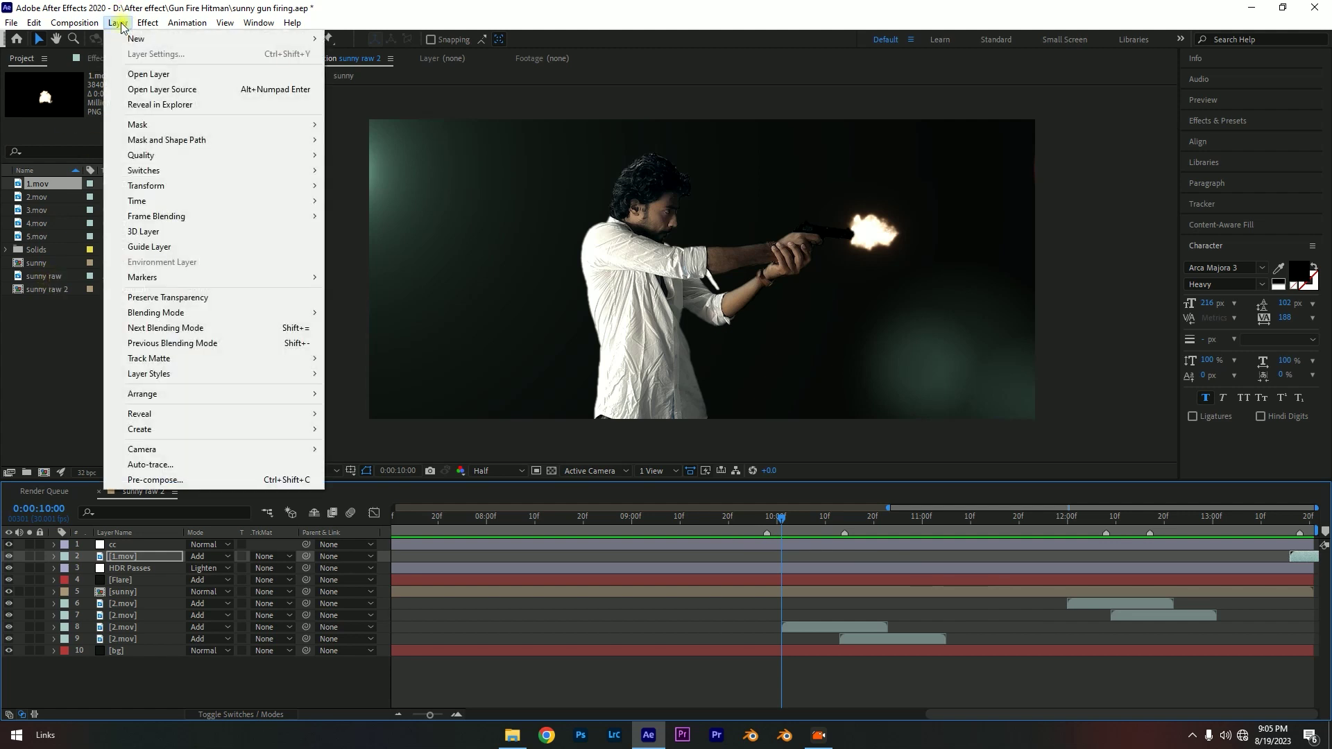
pyautogui.click(119, 23)
pyautogui.click(120, 23)
pyautogui.moveTo(136, 38)
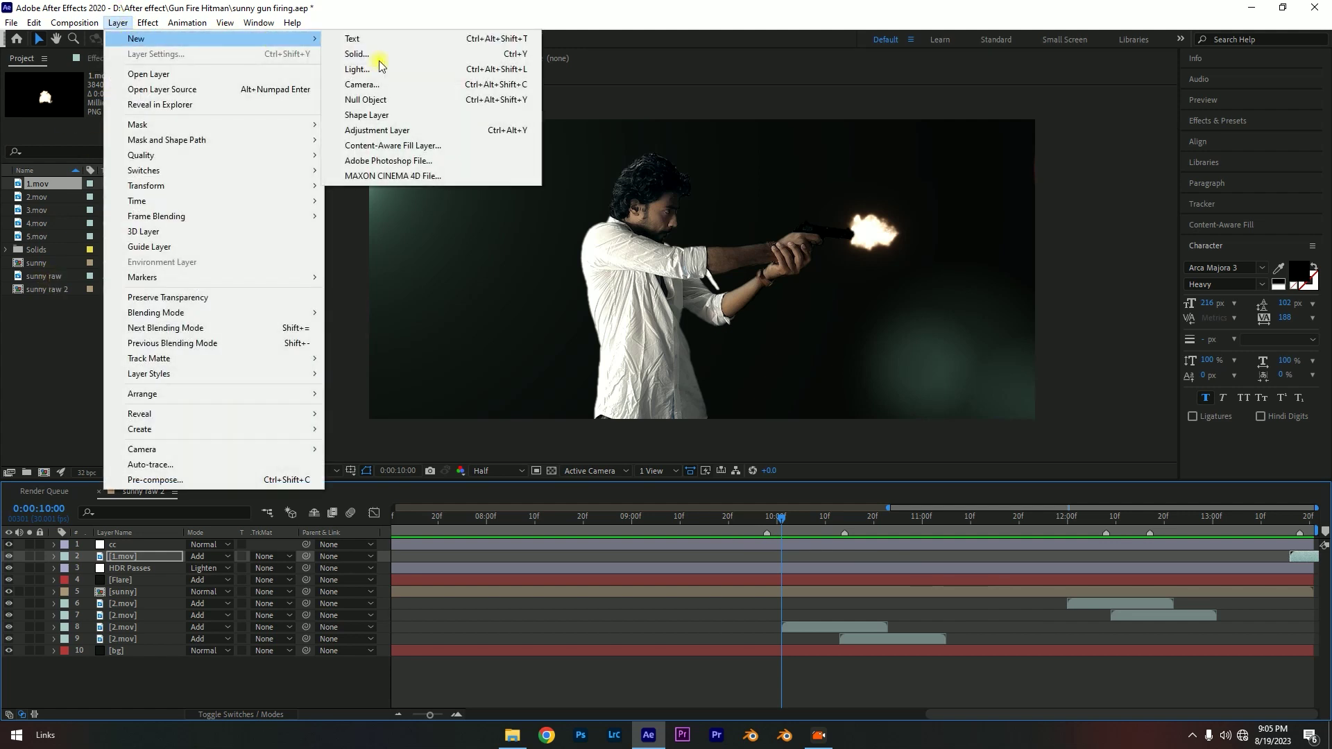
pyautogui.click(378, 132)
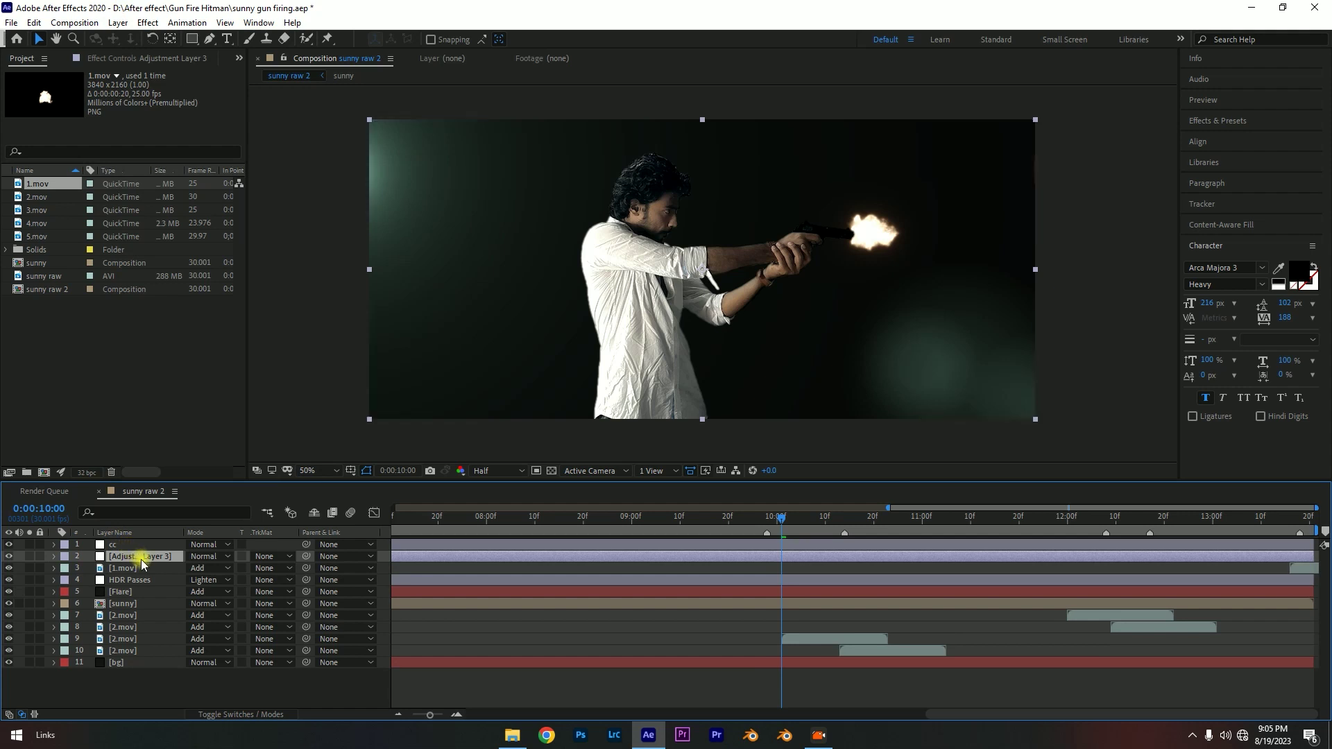
pyautogui.moveTo(142, 557); pyautogui.dragTo(155, 560)
# - Trim the adjustment layer to about two frames around the 10:01 muzzle flash
pyautogui.hotkey('alt', '[')
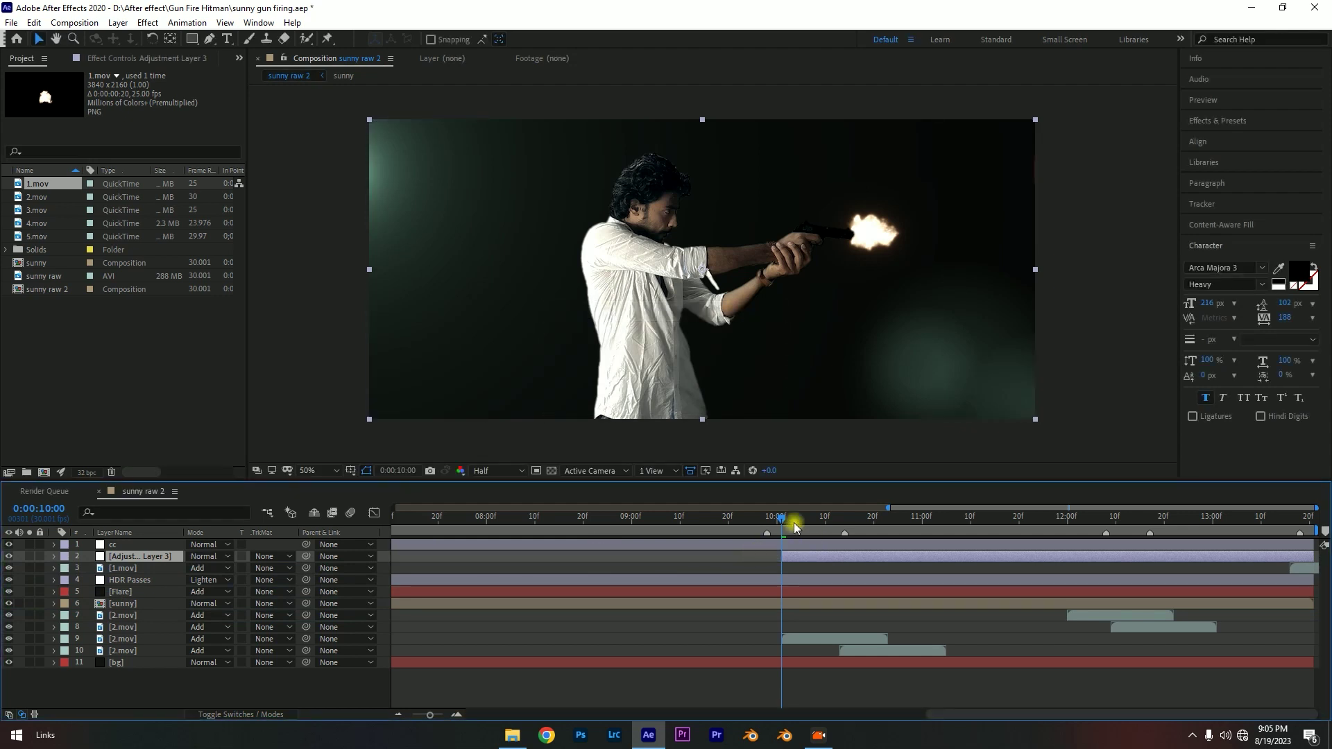
pyautogui.moveTo(793, 522); pyautogui.dragTo(801, 520)
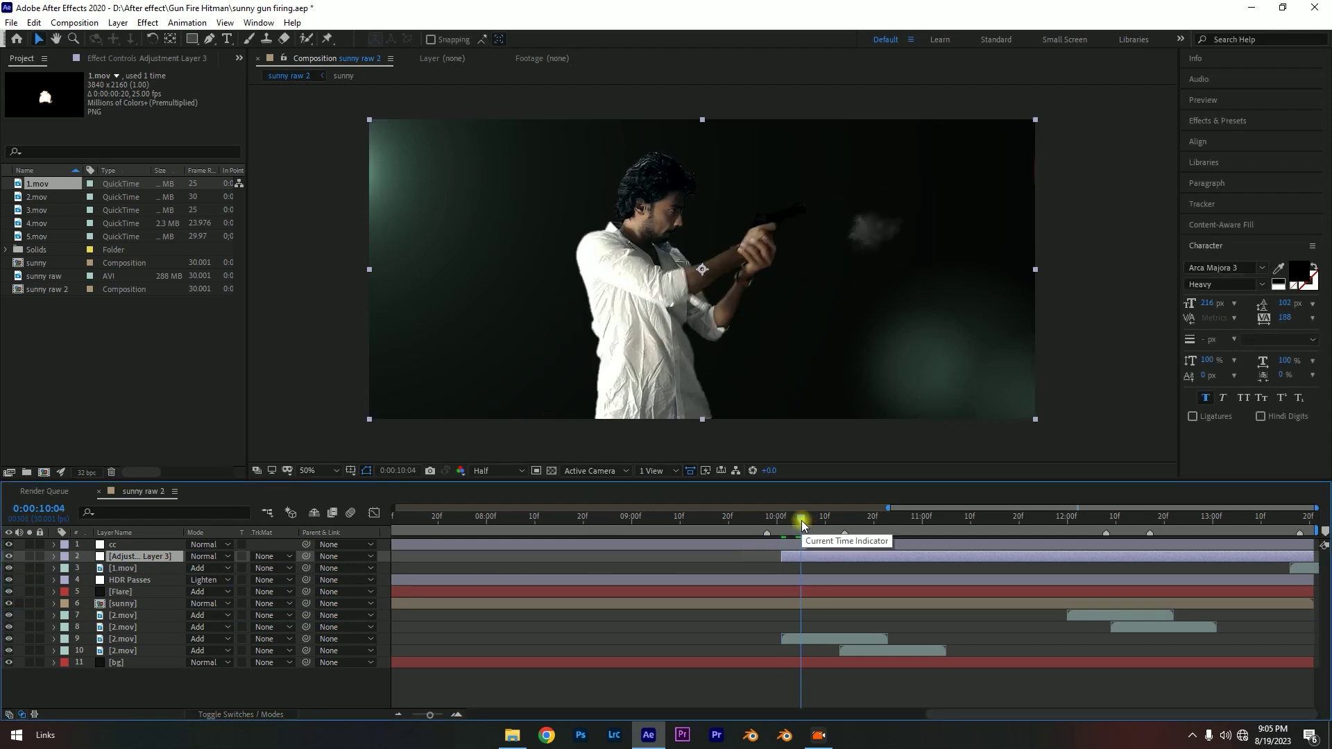
pyautogui.hotkey('alt', ']')
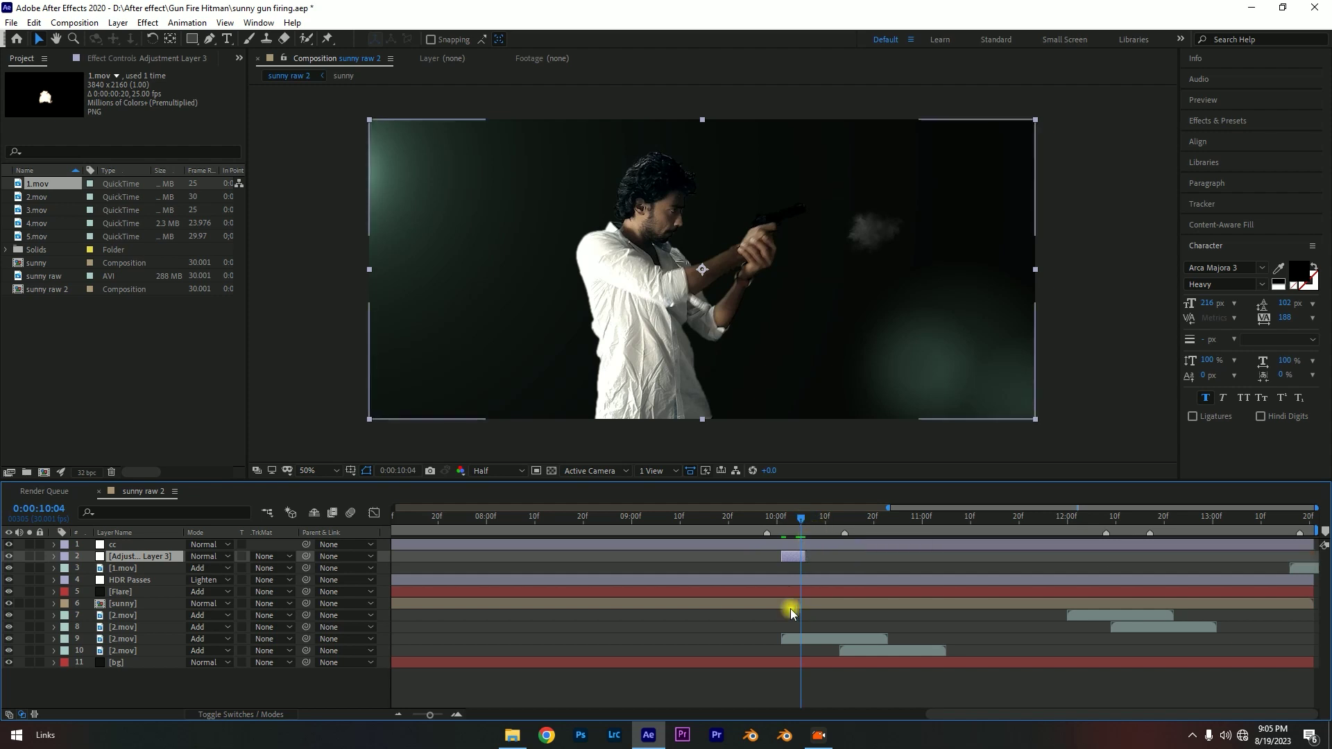
pyautogui.scroll(5, 789, 609)
pyautogui.click(710, 521)
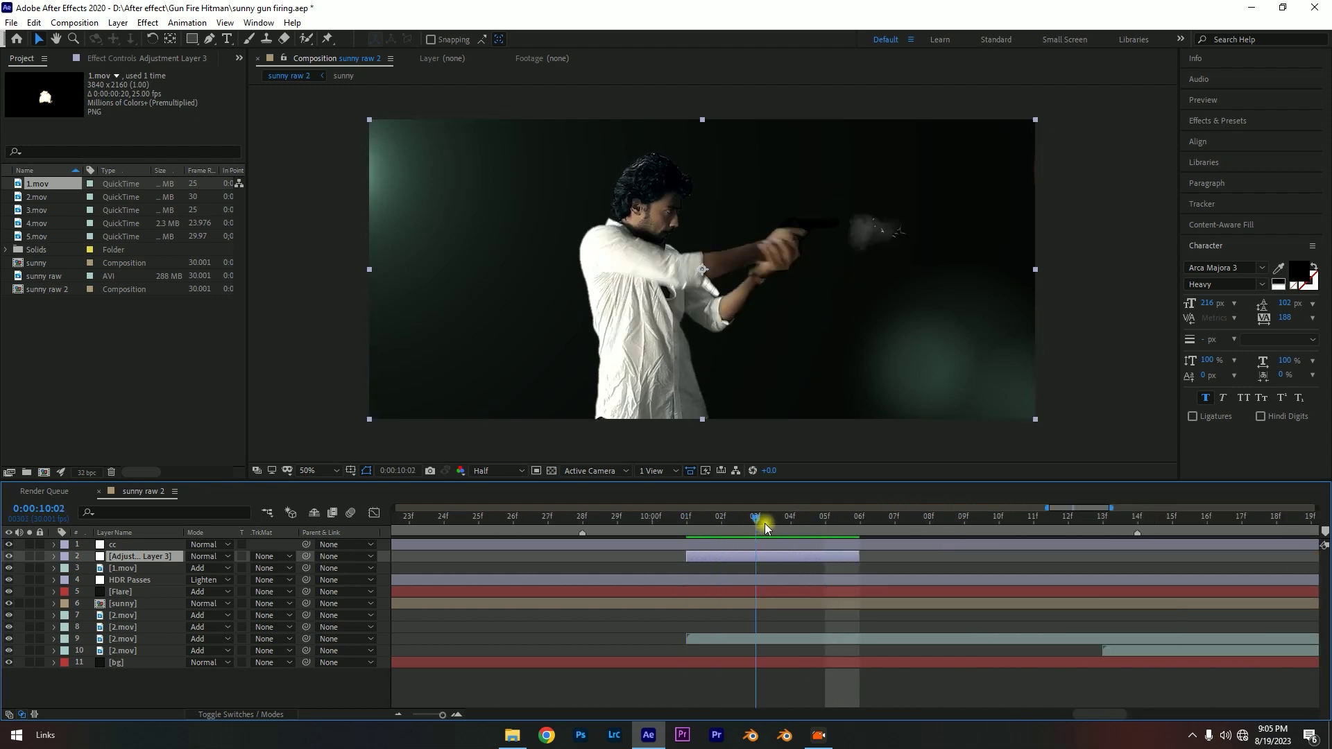
pyautogui.moveTo(721, 526); pyautogui.dragTo(761, 535)
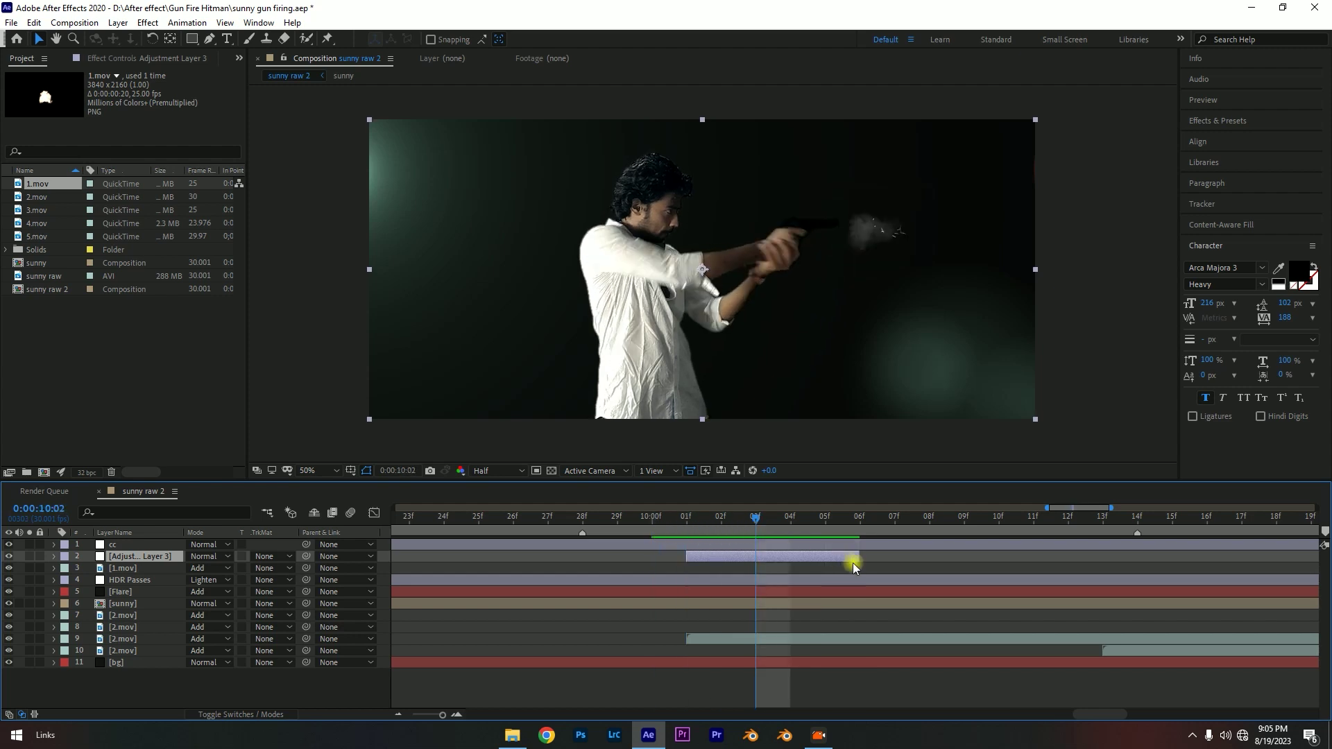
pyautogui.moveTo(848, 559); pyautogui.dragTo(748, 561)
pyautogui.click(726, 534)
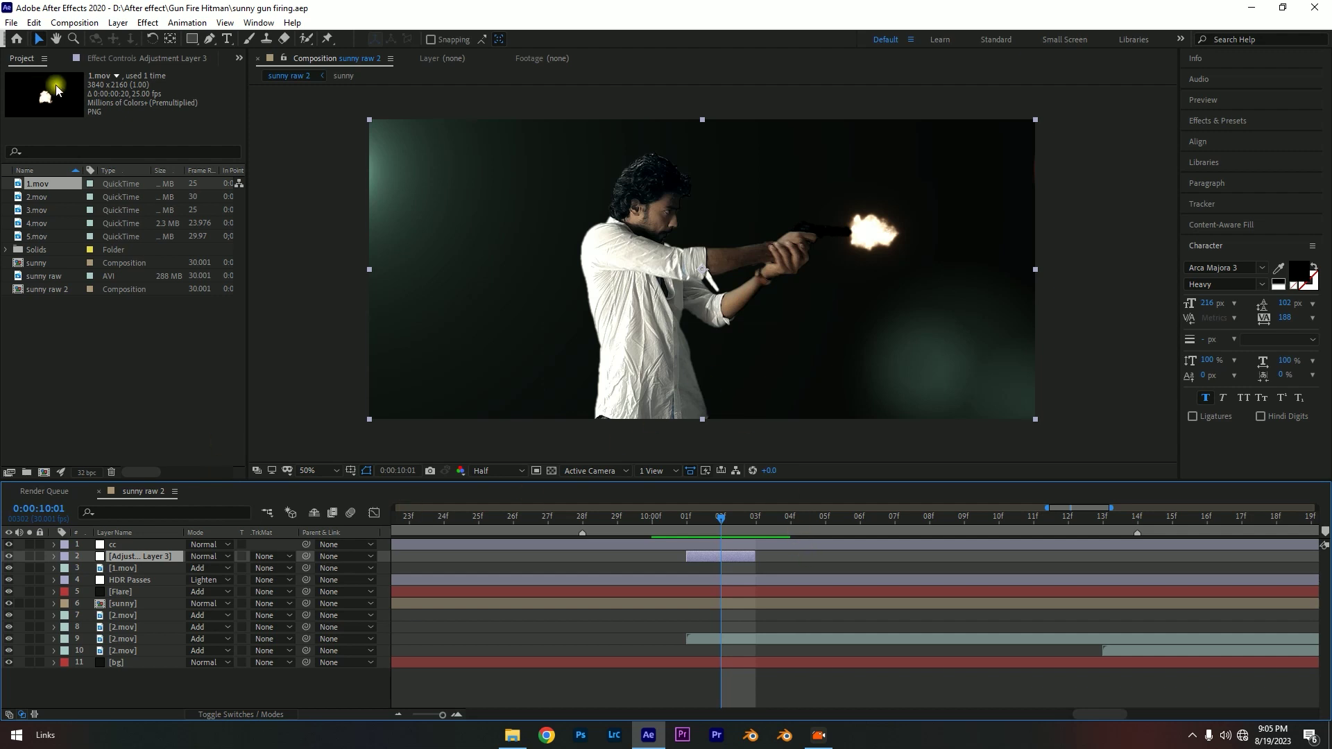
# - Apply Tint to the adjustment layer with Map White To set to orange FFAD0F
pyautogui.click(97, 58)
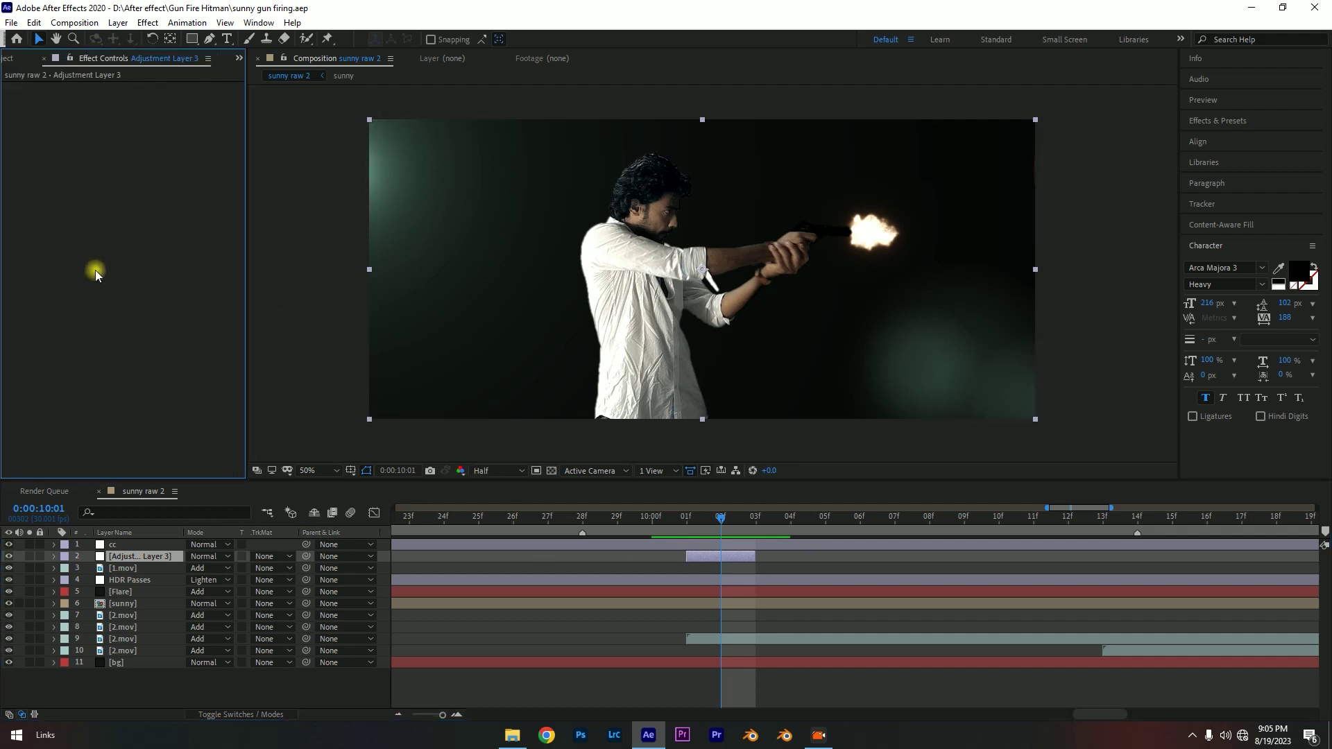
pyautogui.hotkey('ctrl', 'space')
pyautogui.write('tint')
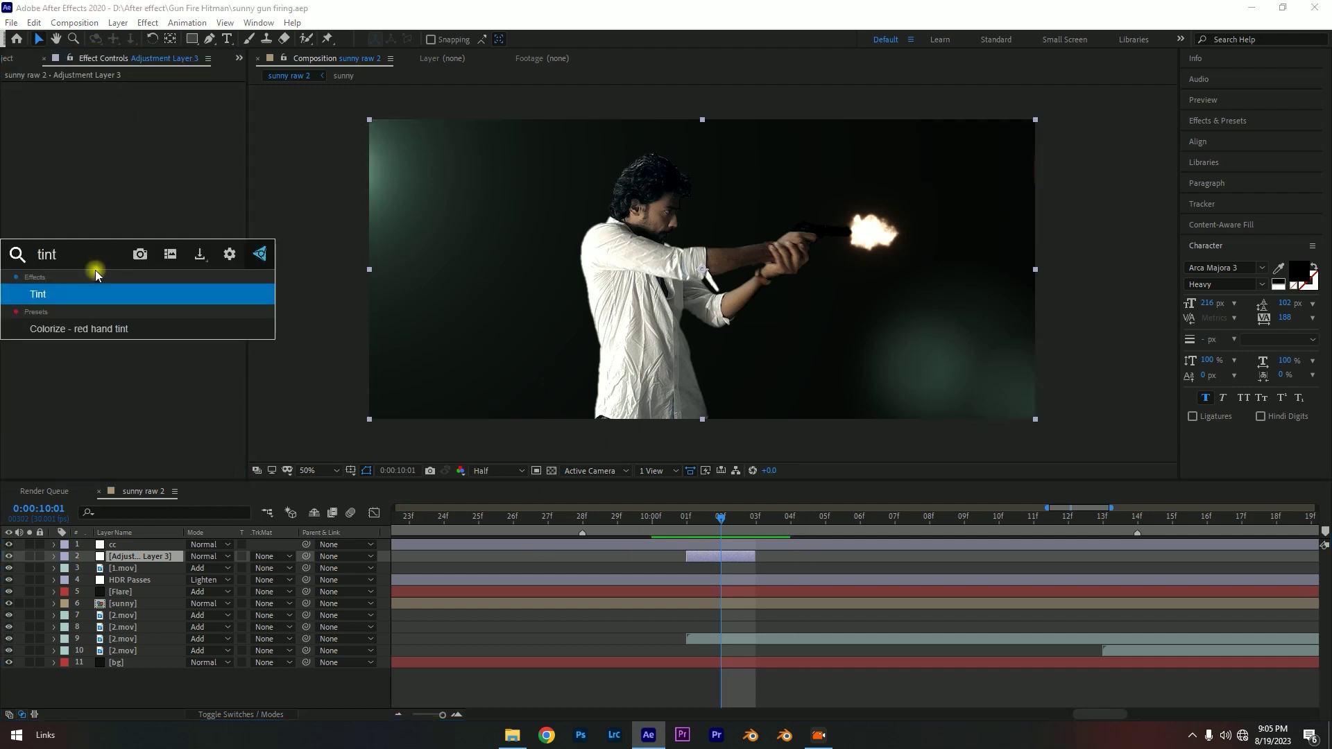
pyautogui.press('Return')
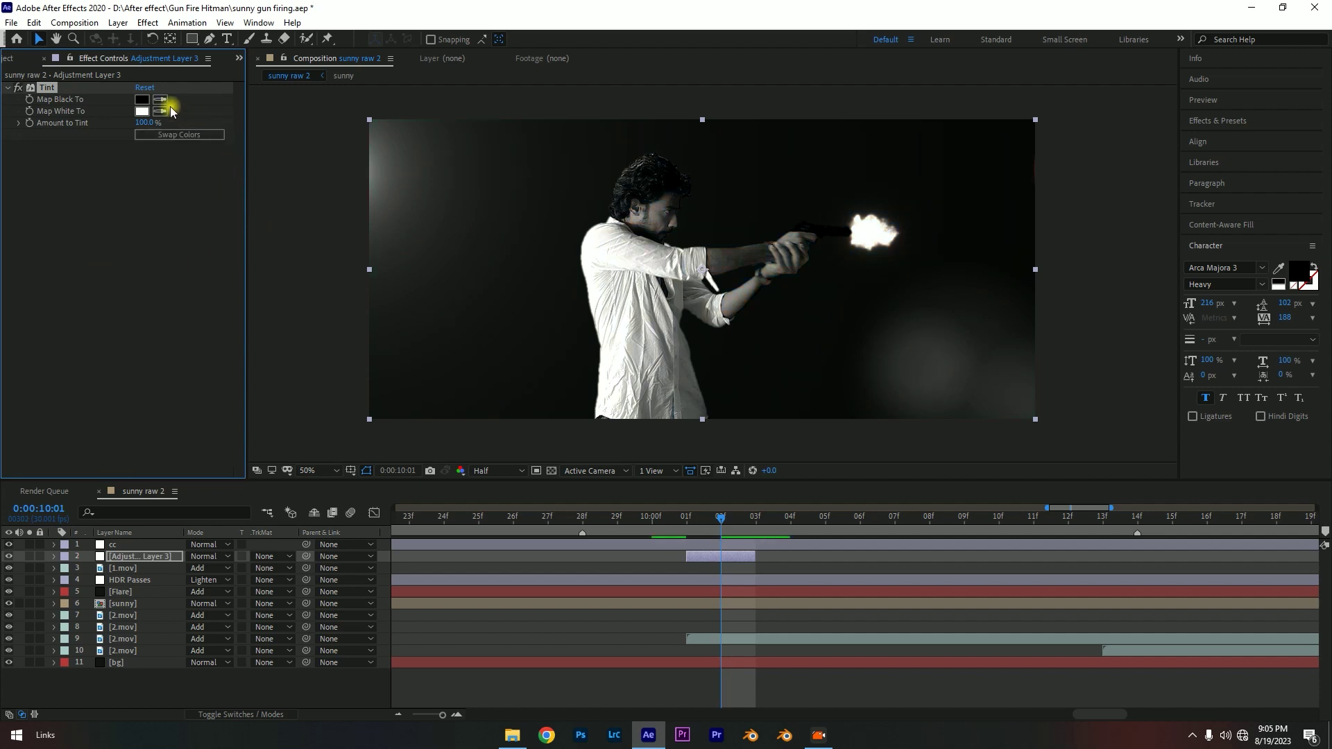
pyautogui.click(141, 113)
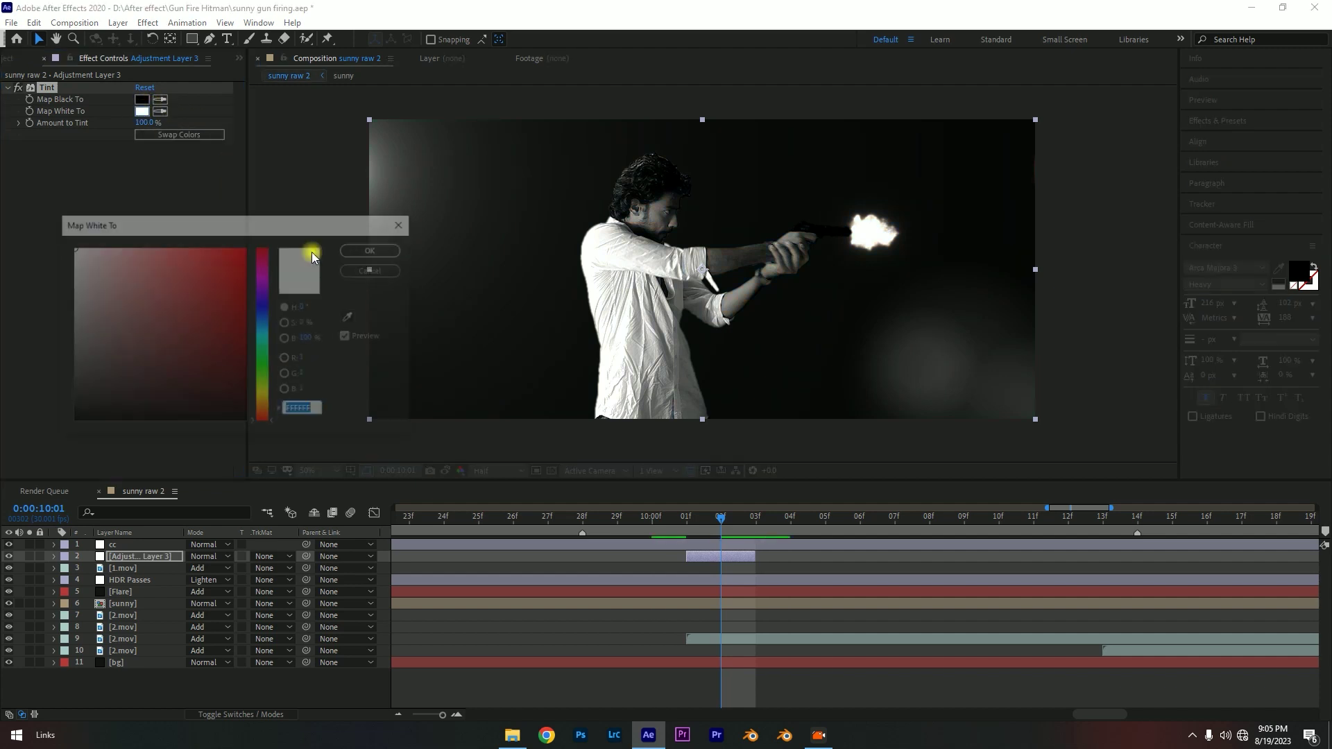
pyautogui.click(263, 405)
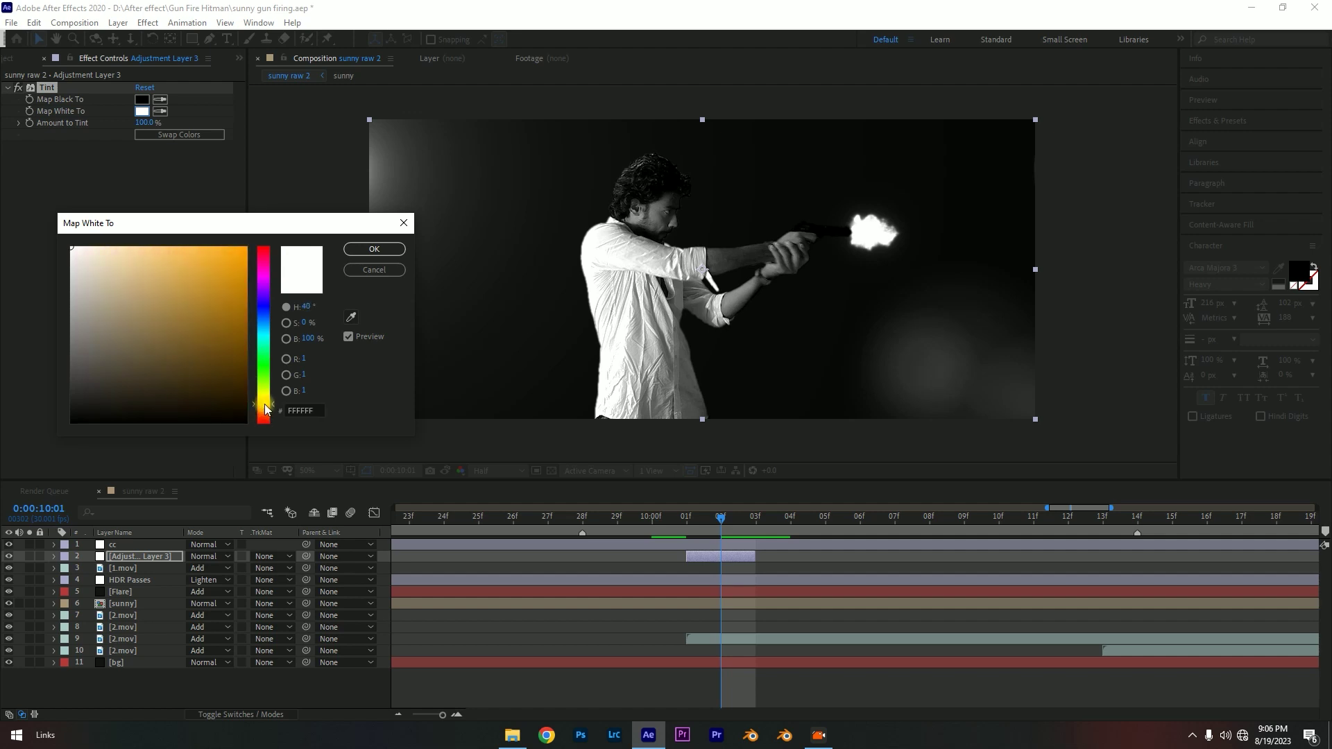
pyautogui.moveTo(187, 255); pyautogui.dragTo(237, 247)
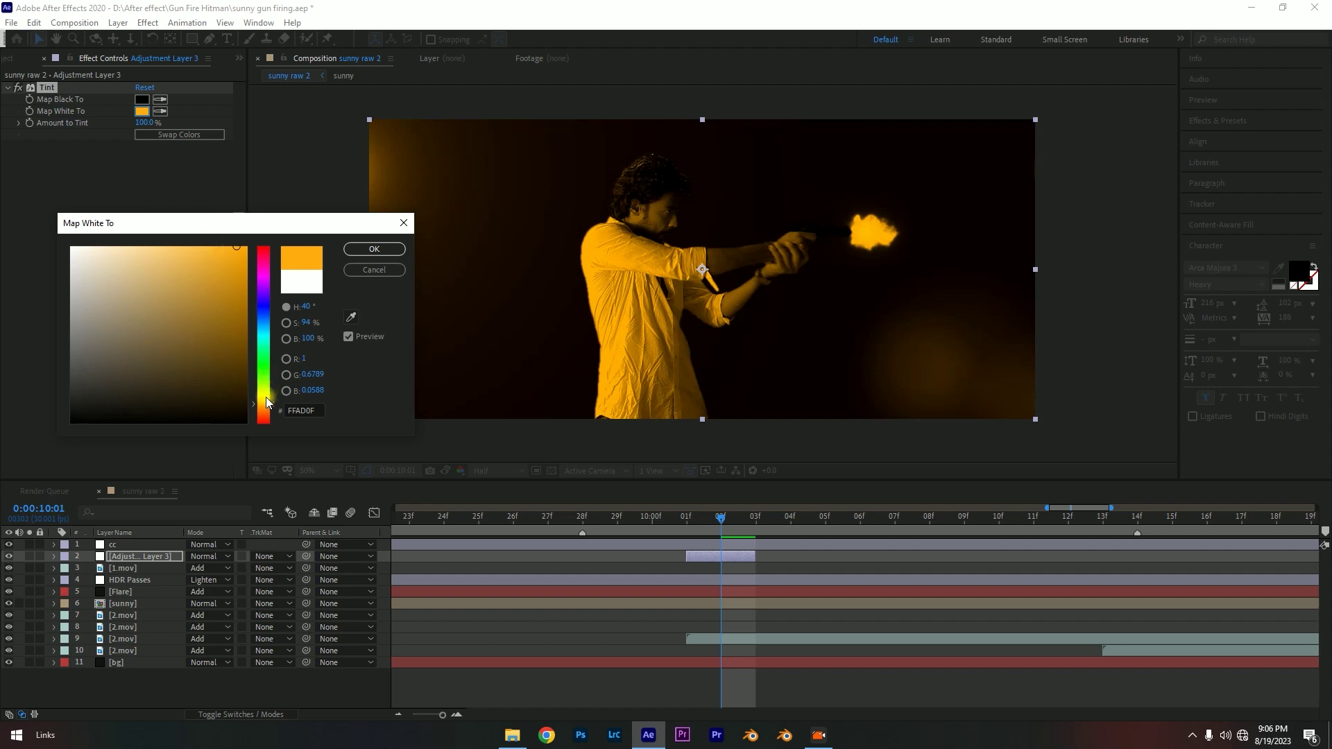
pyautogui.moveTo(266, 400); pyautogui.dragTo(270, 410)
pyautogui.click(371, 250)
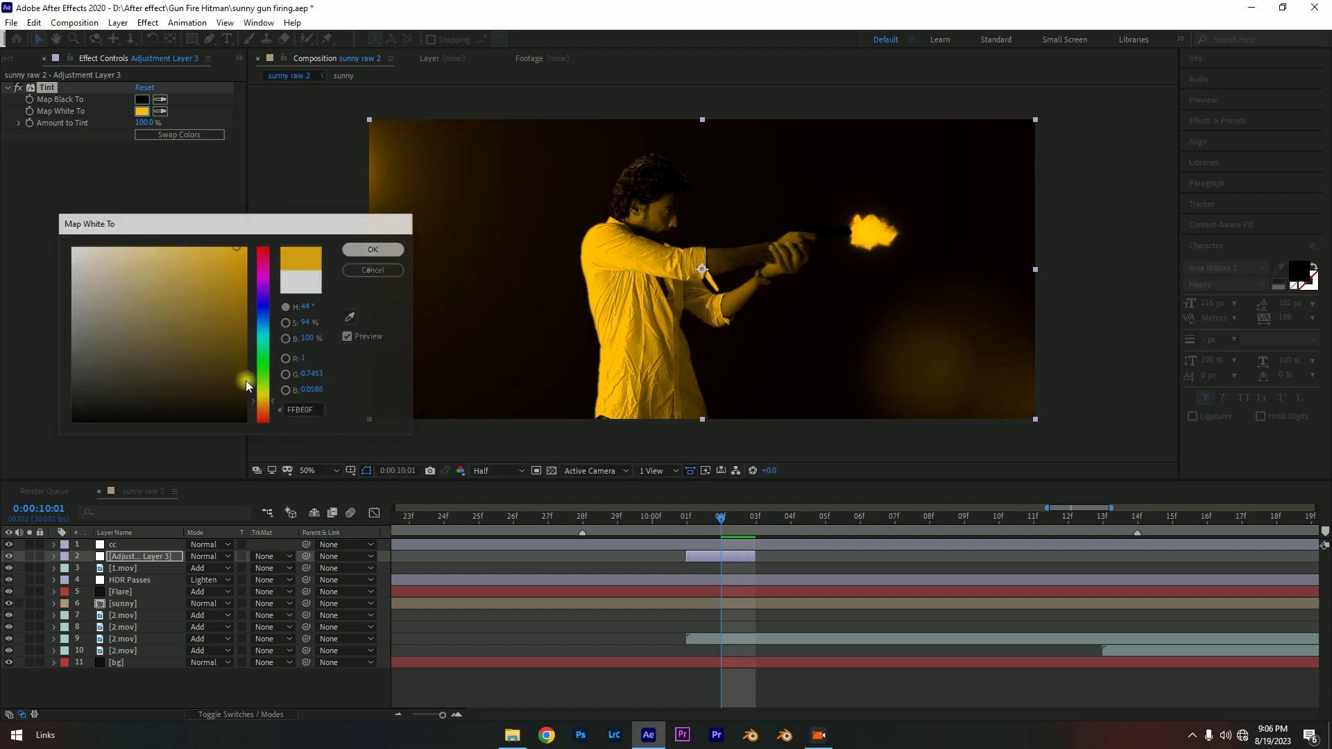
pyautogui.click(198, 556)
pyautogui.click(267, 387)
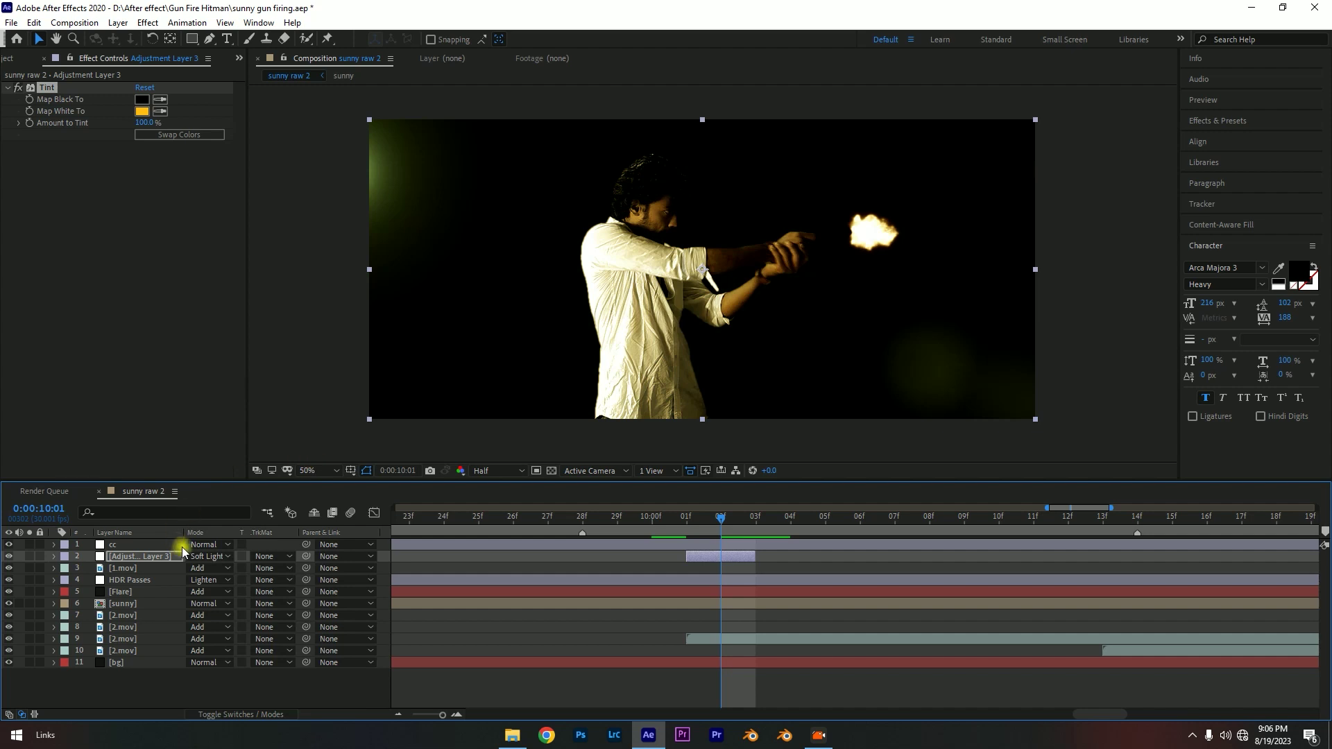
pyautogui.click(207, 556)
pyautogui.click(297, 371)
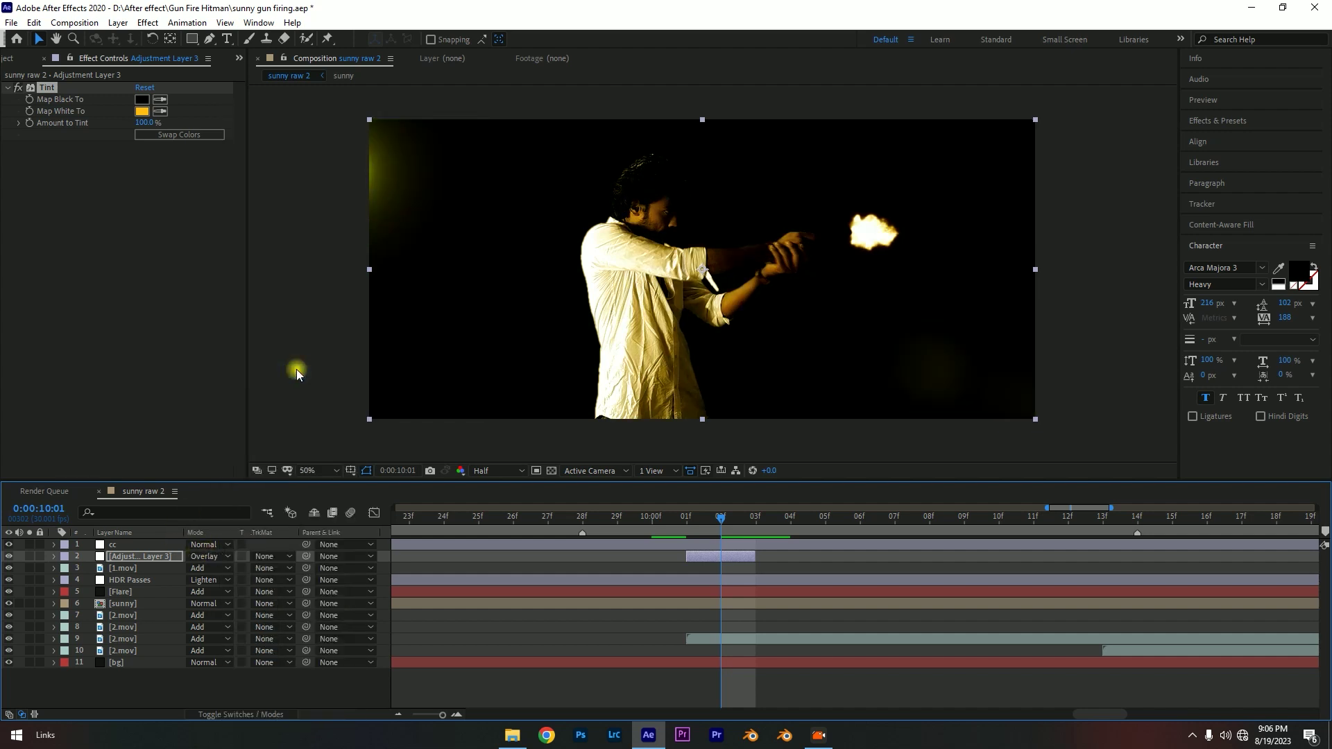
pyautogui.click(219, 555)
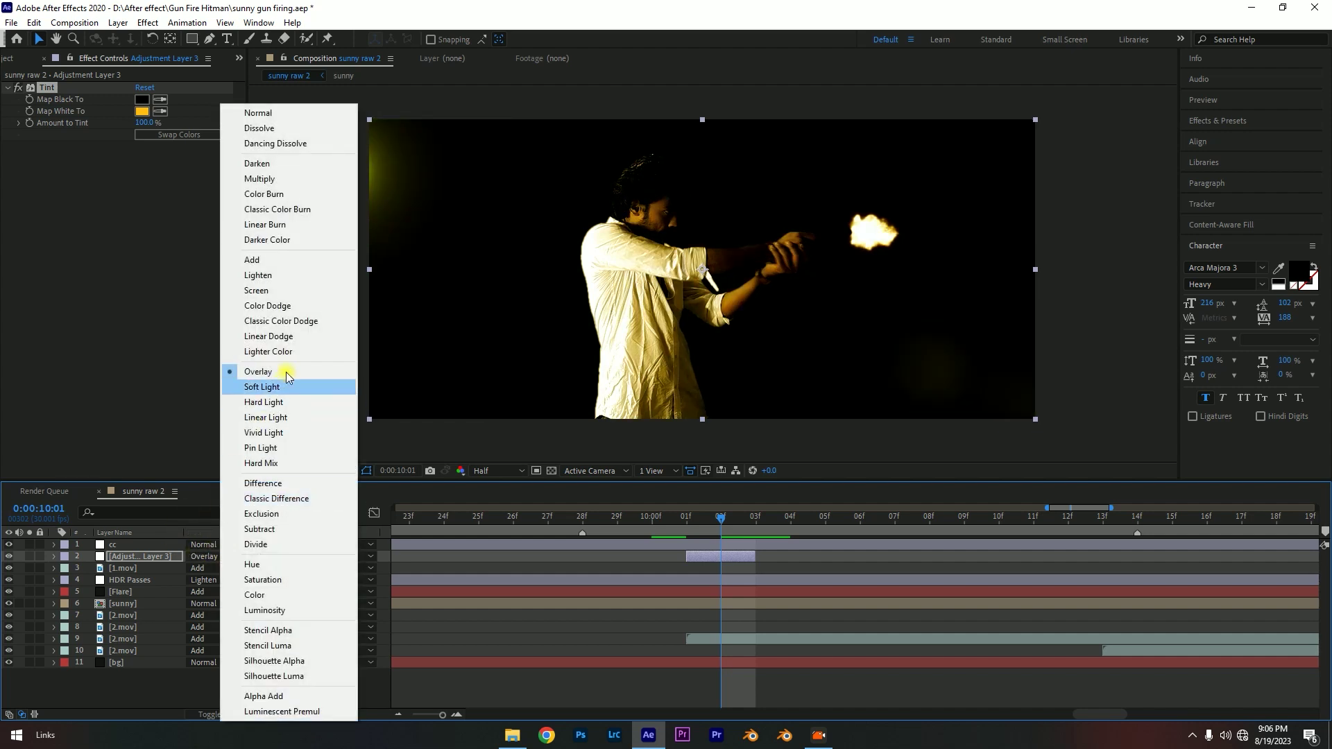
pyautogui.click(315, 326)
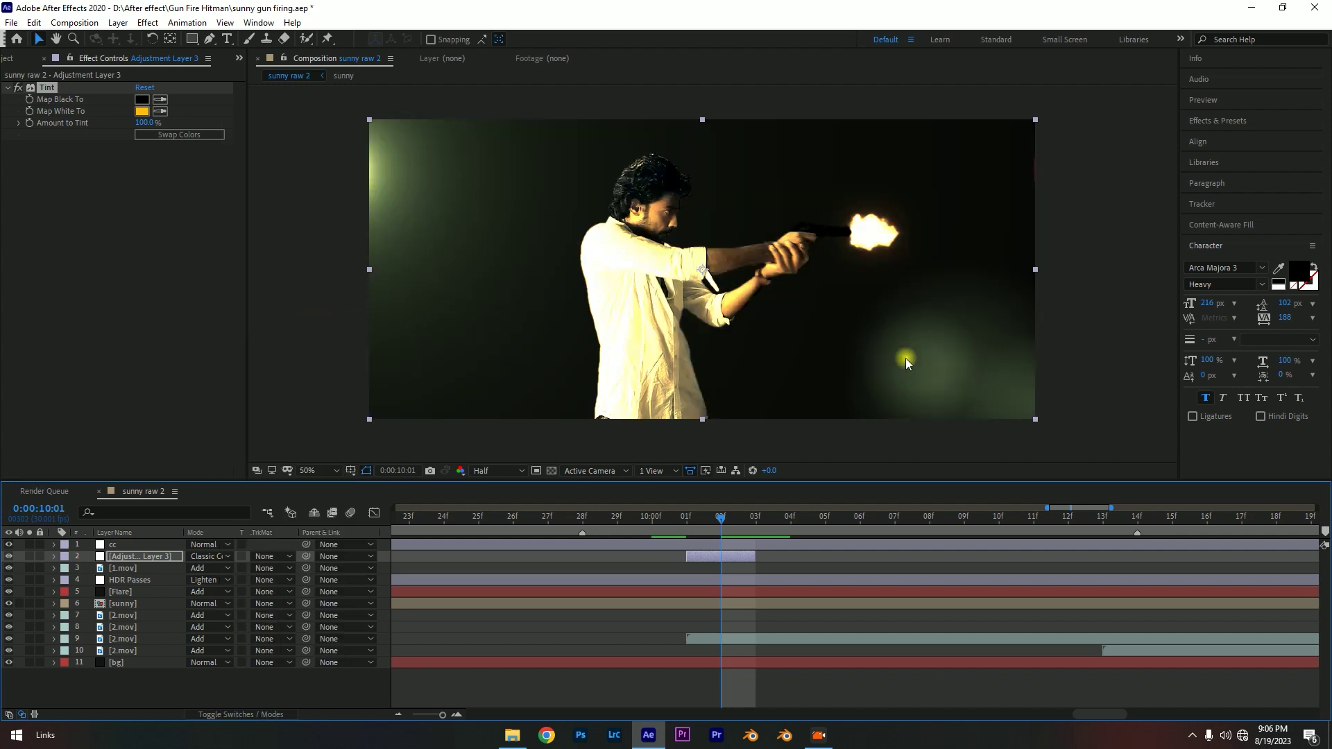
pyautogui.click(208, 556)
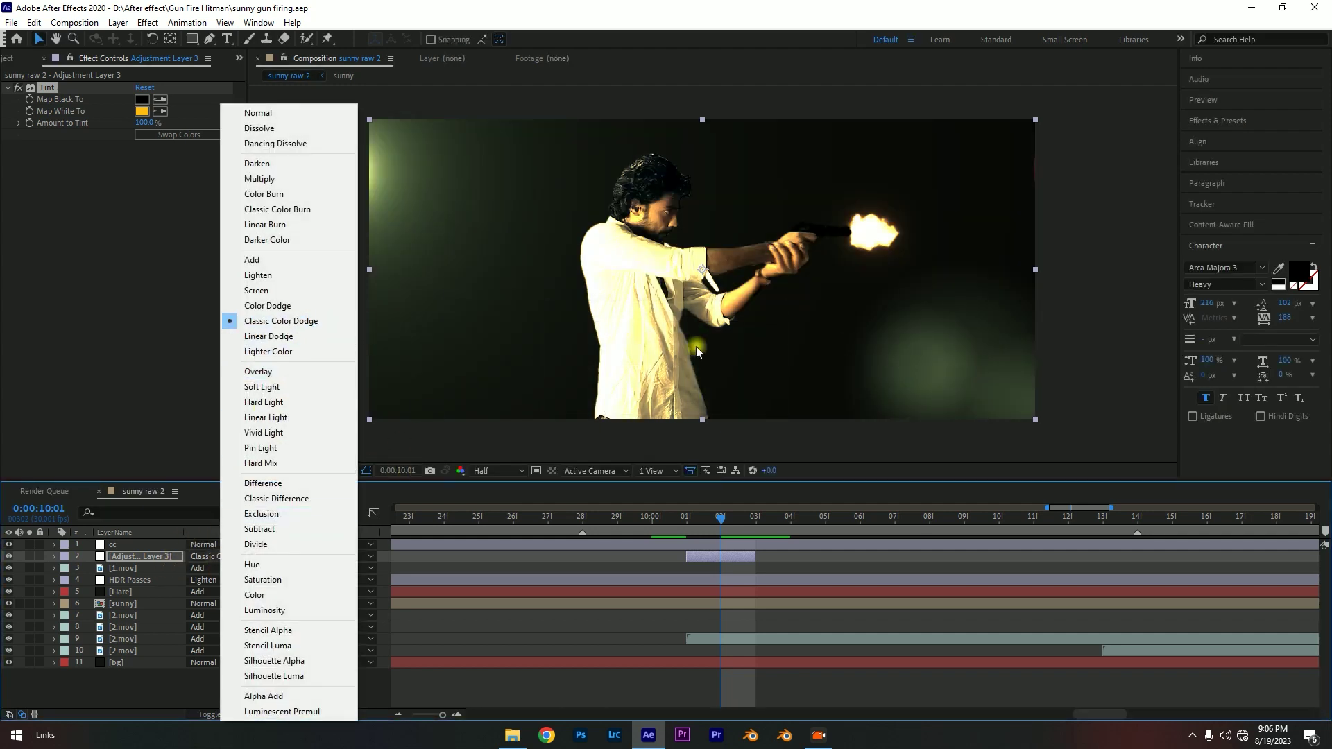
pyautogui.click(1131, 282)
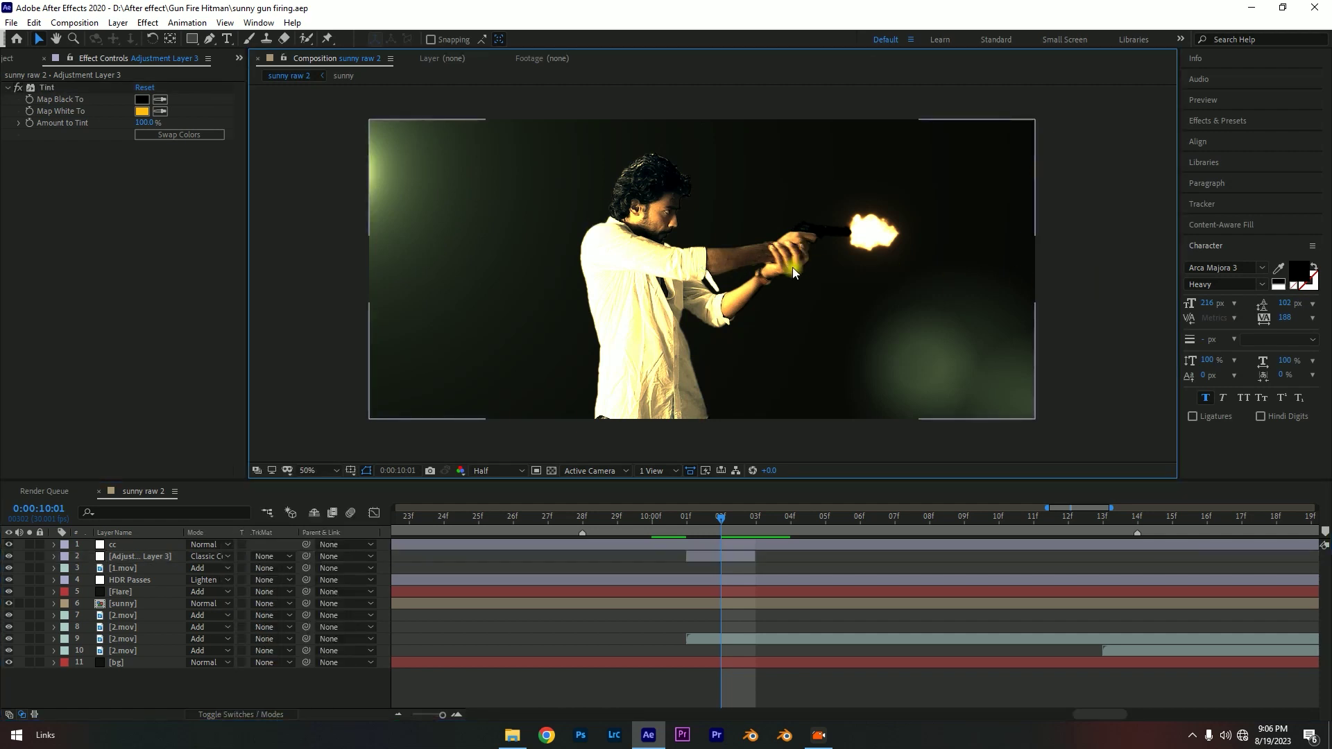
pyautogui.scroll(-2, 777, 272)
pyautogui.scroll(4, 719, 299)
pyautogui.moveTo(719, 299); pyautogui.dragTo(686, 327)
pyautogui.click(719, 558)
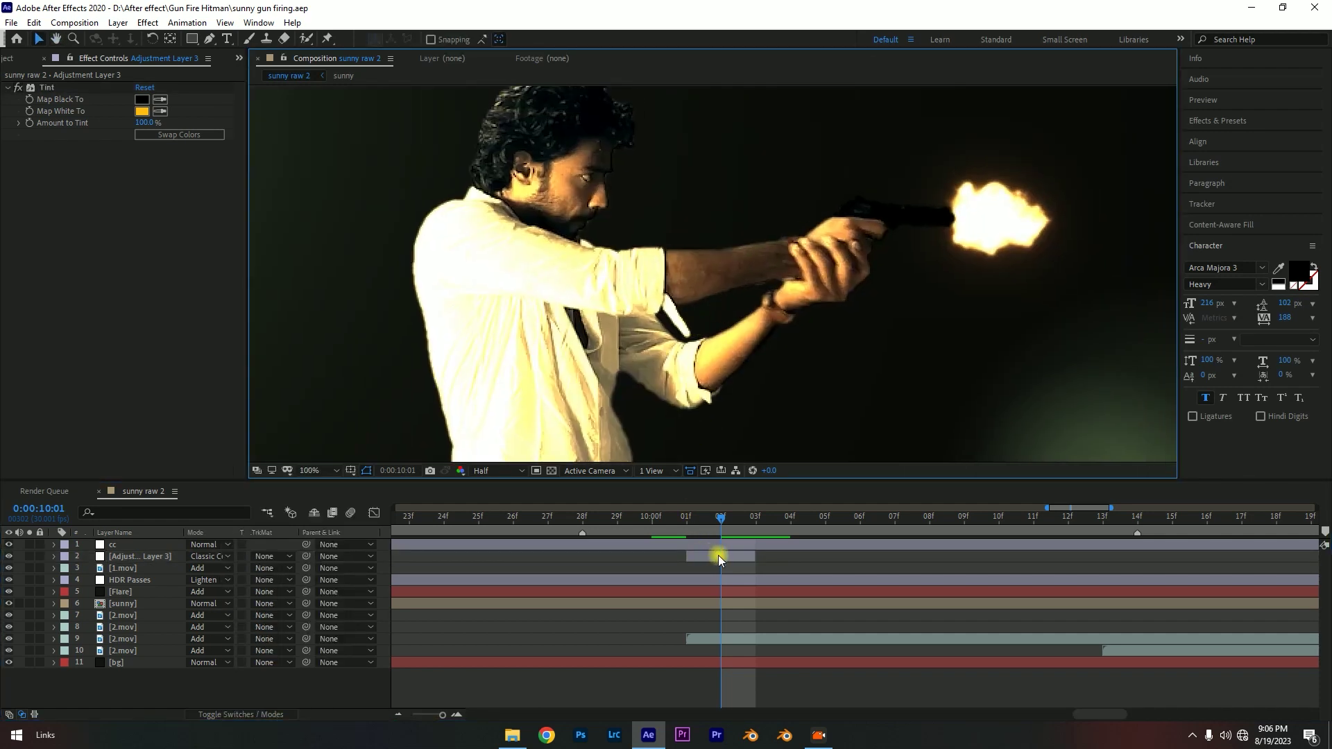
pyautogui.moveTo(691, 527)
pyautogui.mouseDown()
pyautogui.moveTo(706, 529)
pyautogui.moveTo(687, 529)
pyautogui.mouseUp()
pyautogui.scroll(-3, 554, 322)
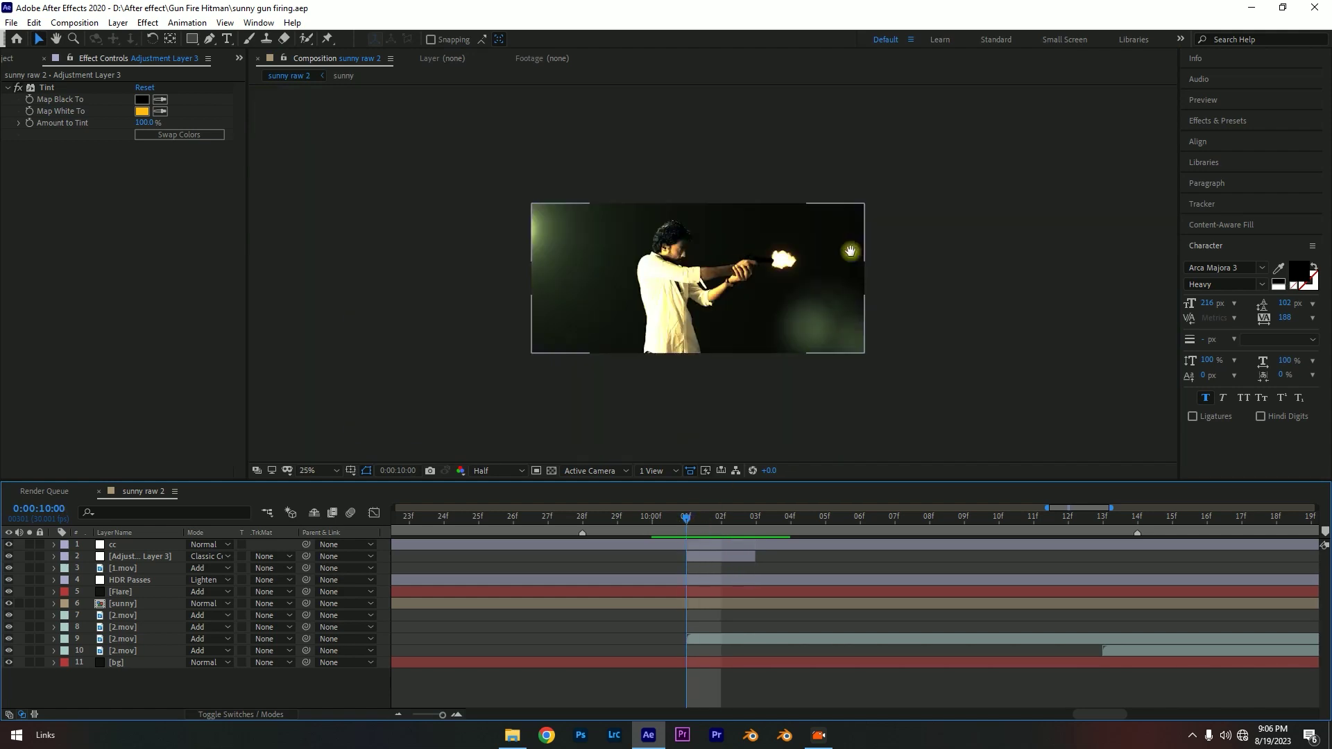
pyautogui.scroll(3, 553, 323)
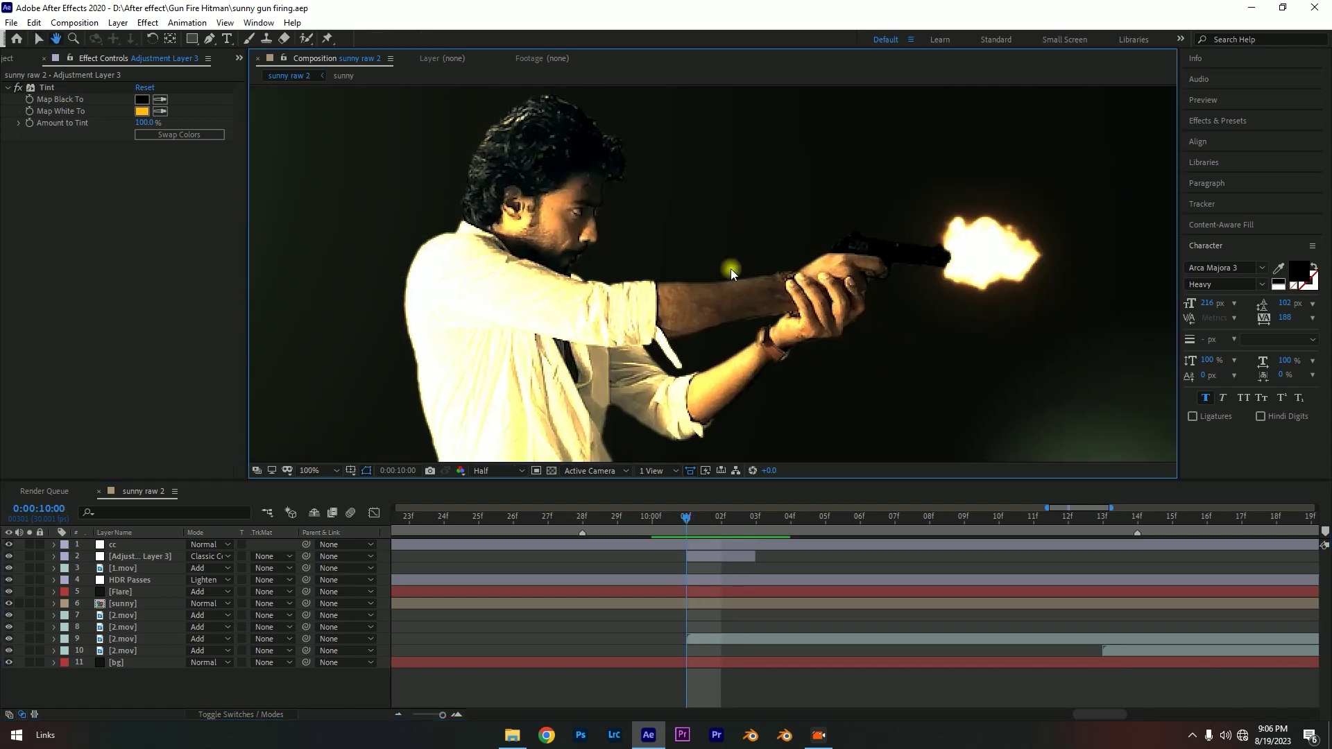
pyautogui.click(198, 545)
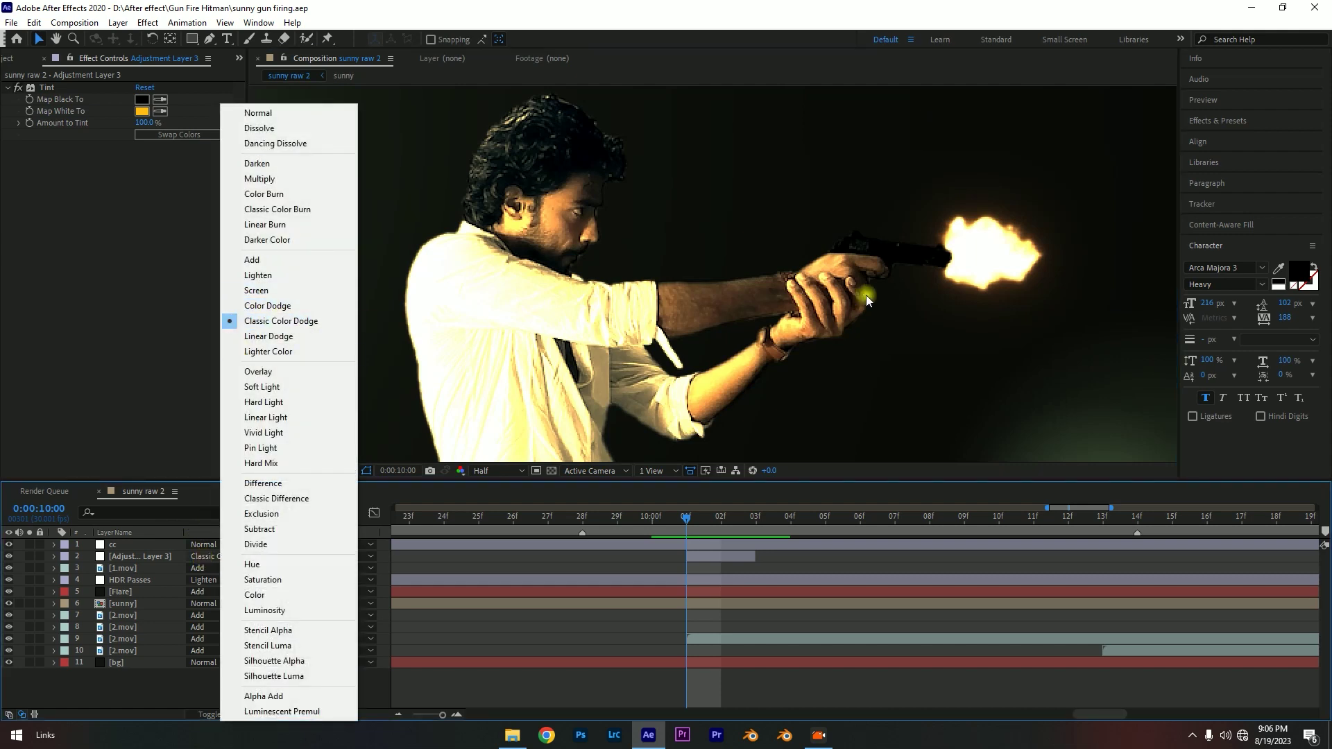
pyautogui.click(873, 293)
pyautogui.scroll(-2, 872, 293)
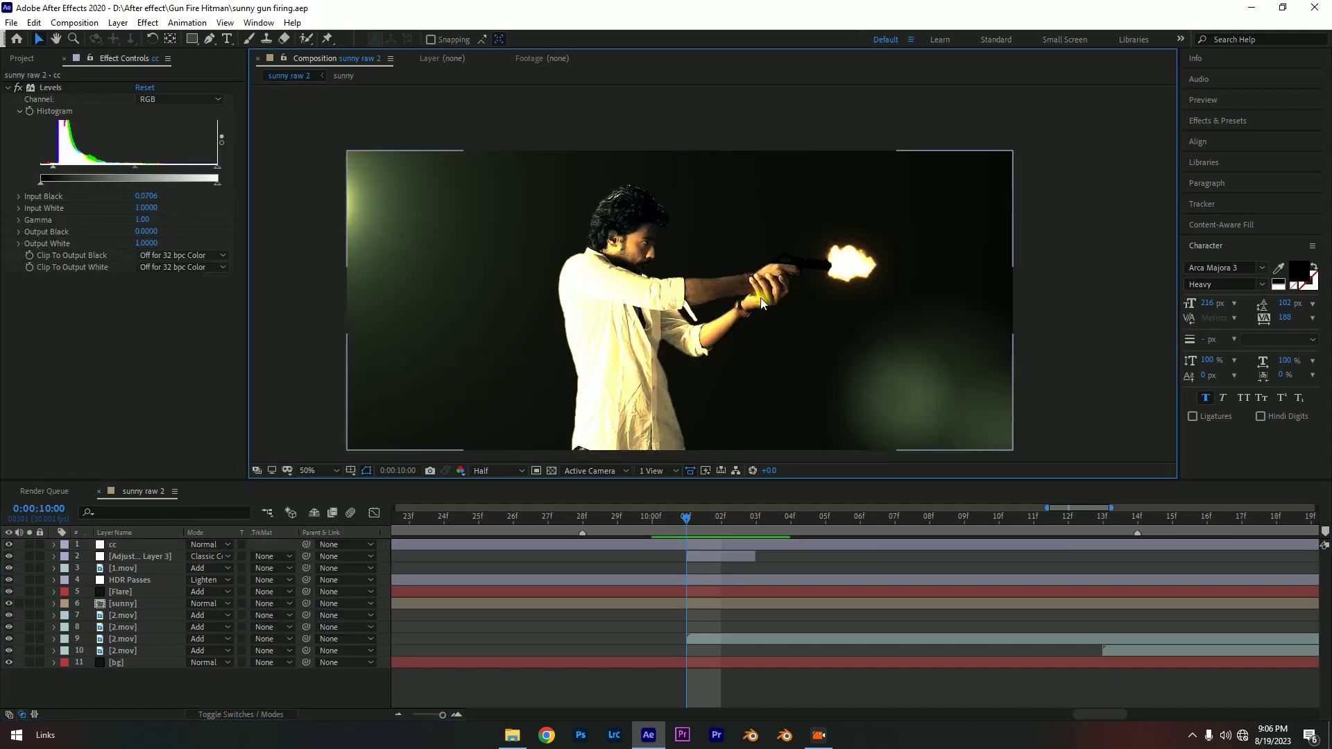
pyautogui.scroll(2, 760, 303)
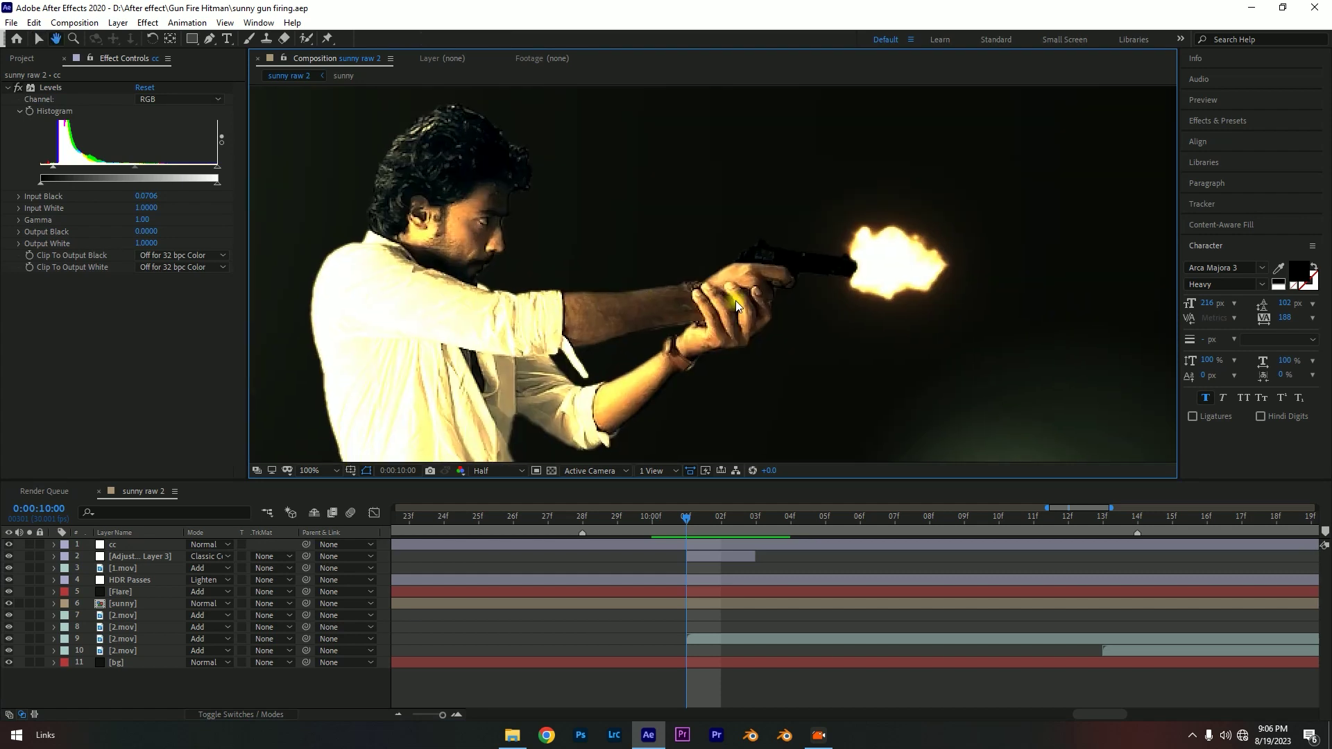
pyautogui.scroll(2, 735, 301)
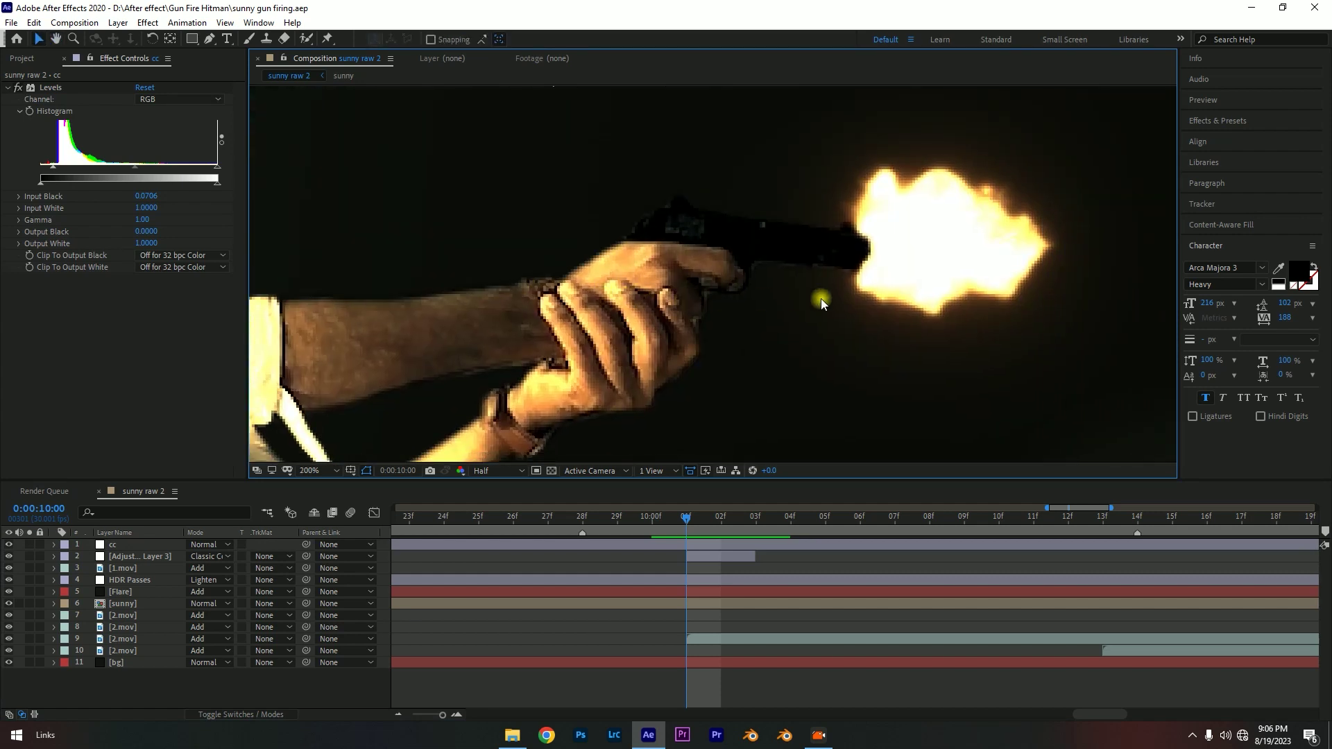
pyautogui.scroll(-2, 821, 298)
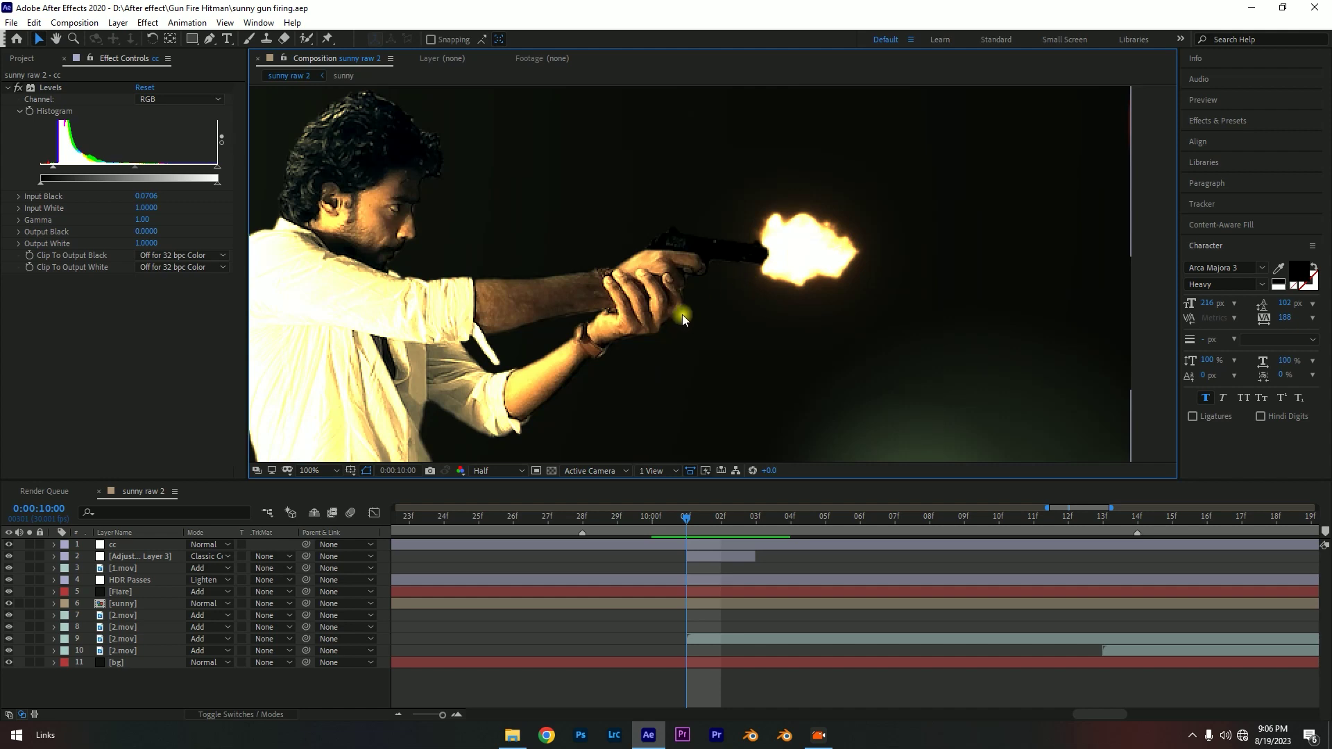
pyautogui.scroll(2, 681, 314)
pyautogui.moveTo(609, 286); pyautogui.dragTo(708, 314)
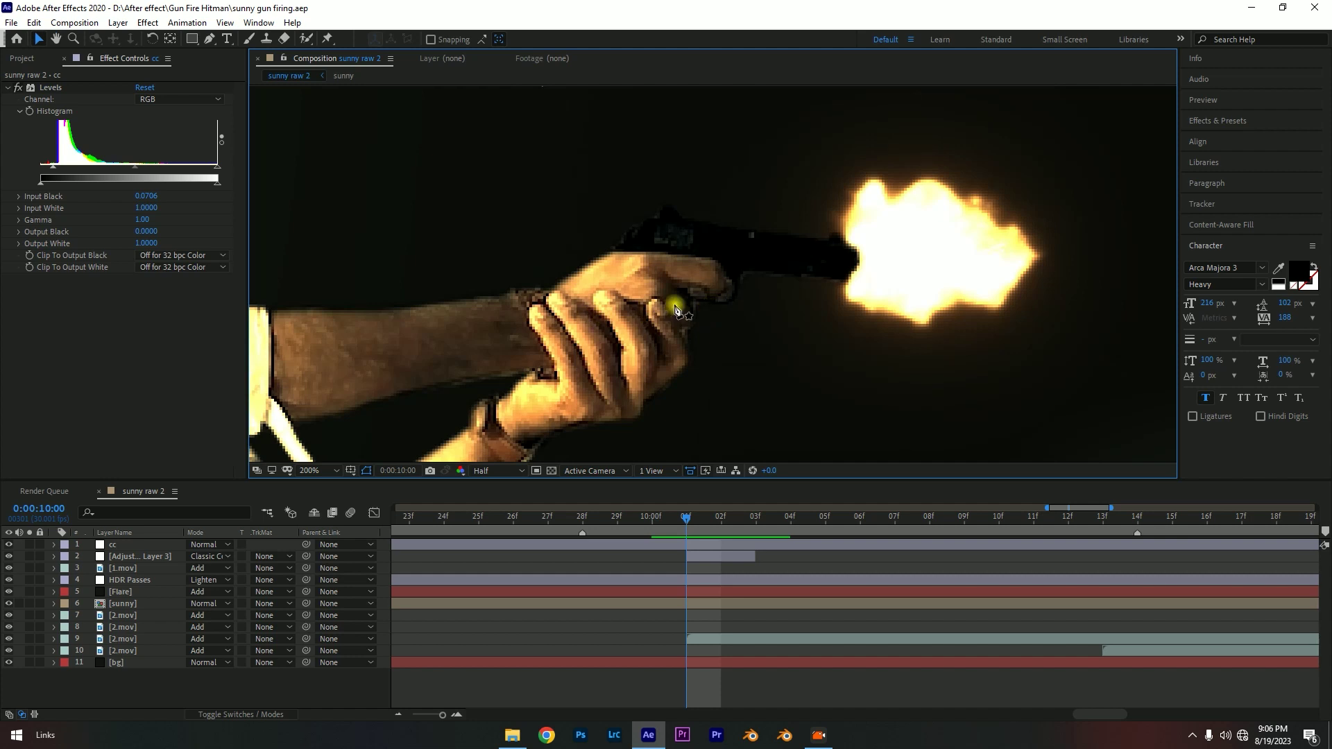
# - Draw a closed Pen mask around the gun hand on Adjustment Layer 3
pyautogui.press('g')
pyautogui.click(709, 557)
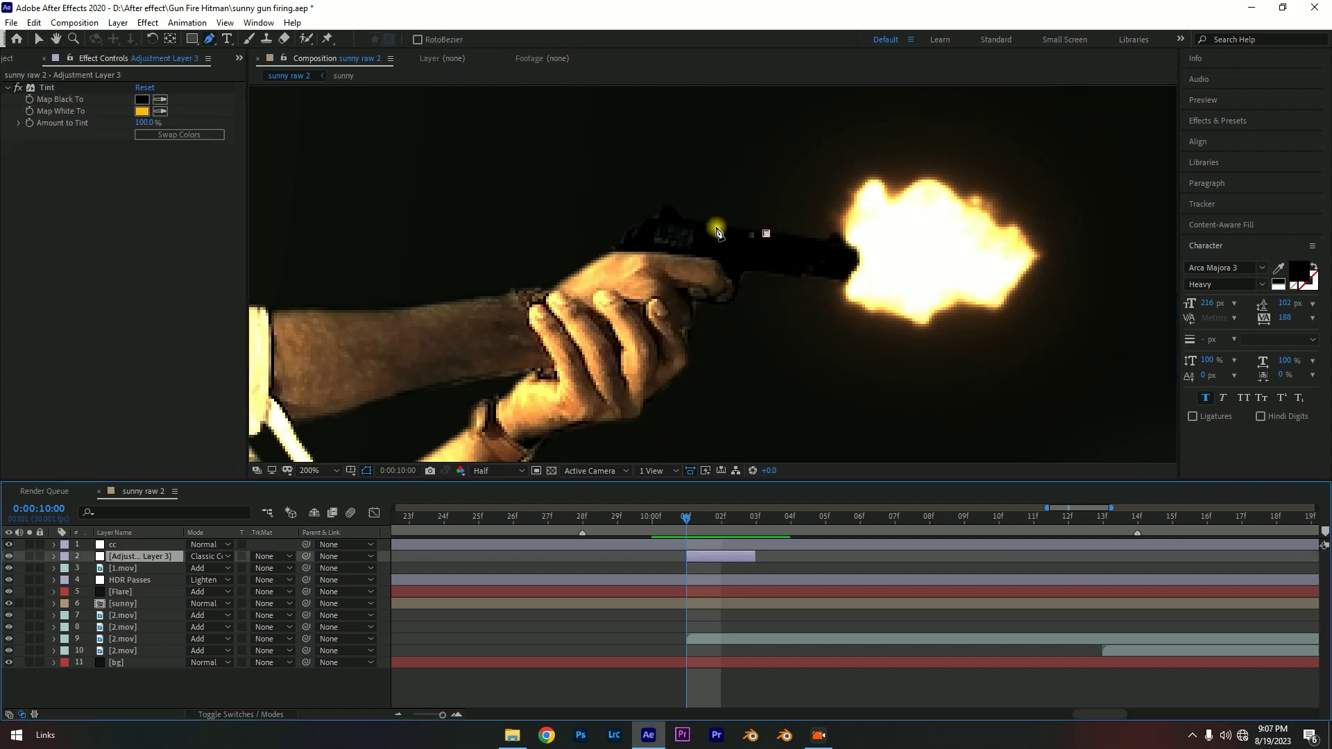
pyautogui.click(766, 233)
pyautogui.click(665, 217)
pyautogui.click(622, 224)
pyautogui.click(615, 247)
pyautogui.click(591, 264)
pyautogui.click(566, 278)
pyautogui.click(532, 285)
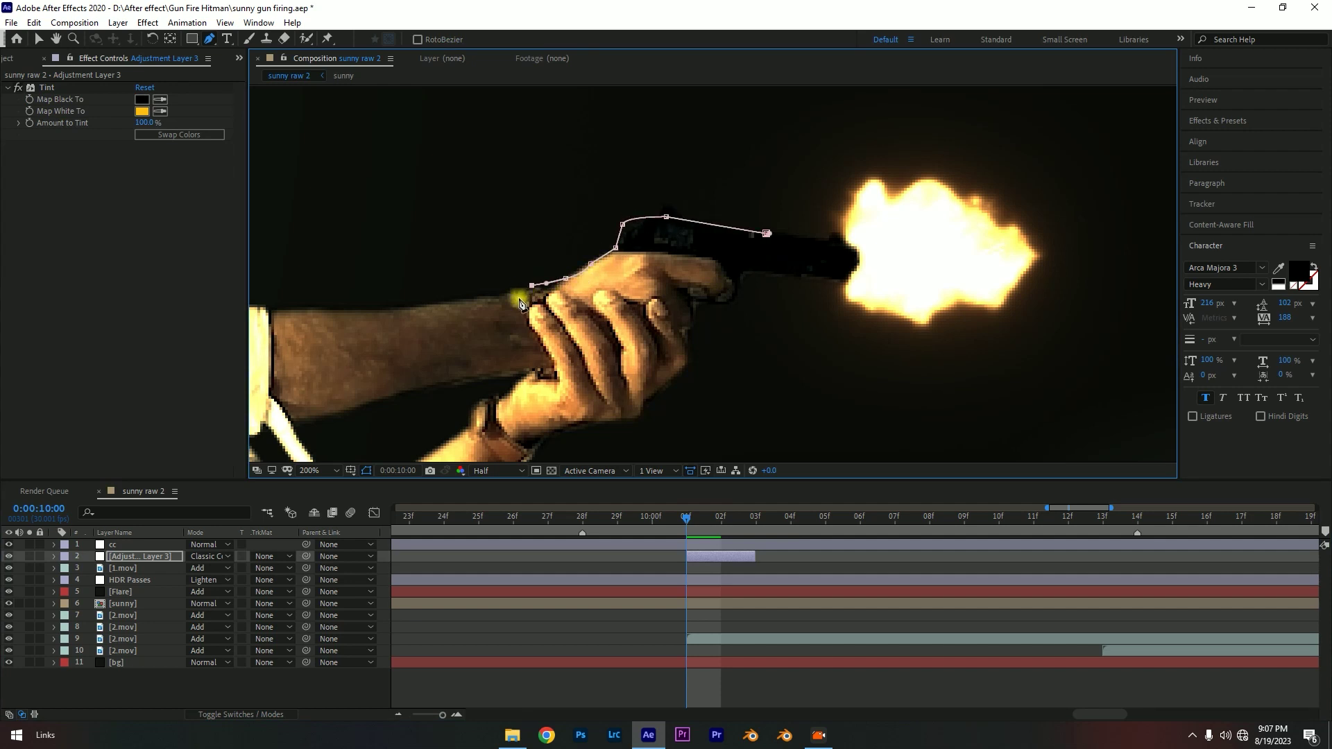
pyautogui.click(579, 395)
pyautogui.click(617, 420)
pyautogui.click(658, 409)
pyautogui.click(670, 382)
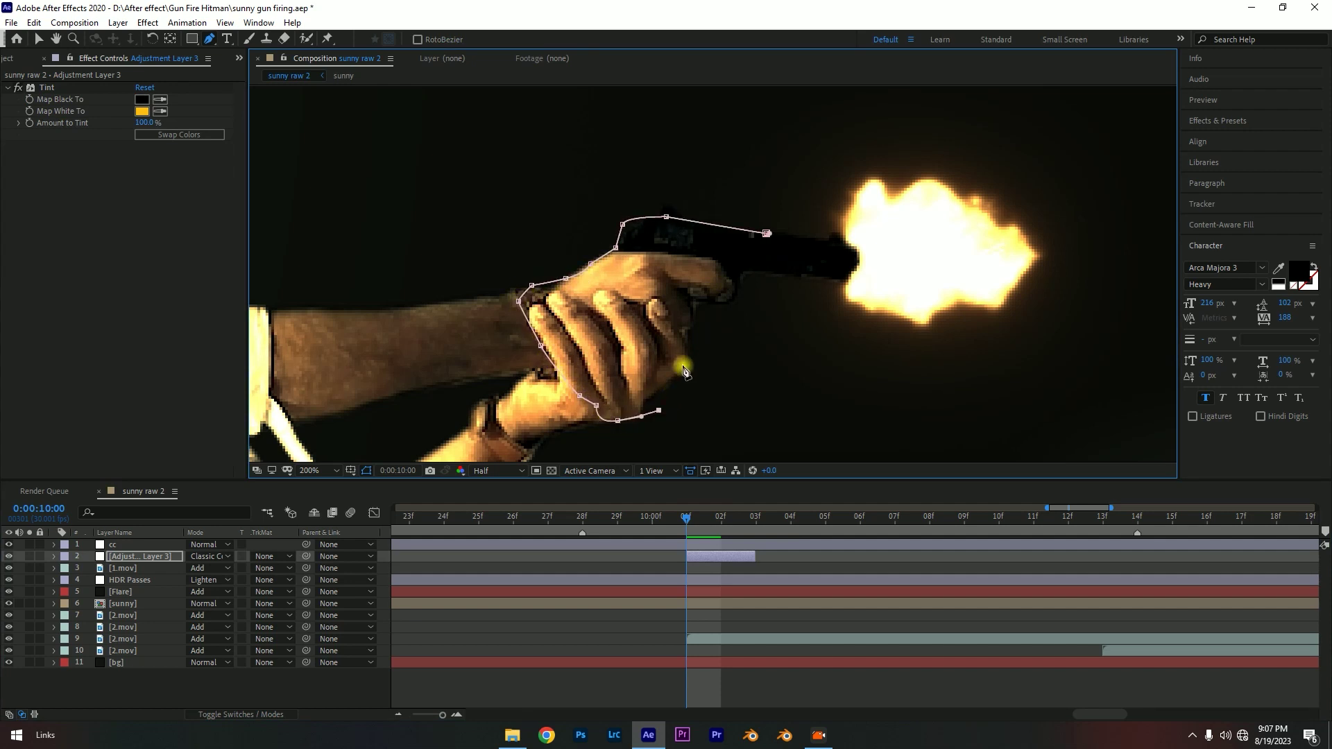
pyautogui.click(692, 333)
pyautogui.click(704, 300)
pyautogui.click(726, 292)
pyautogui.click(747, 273)
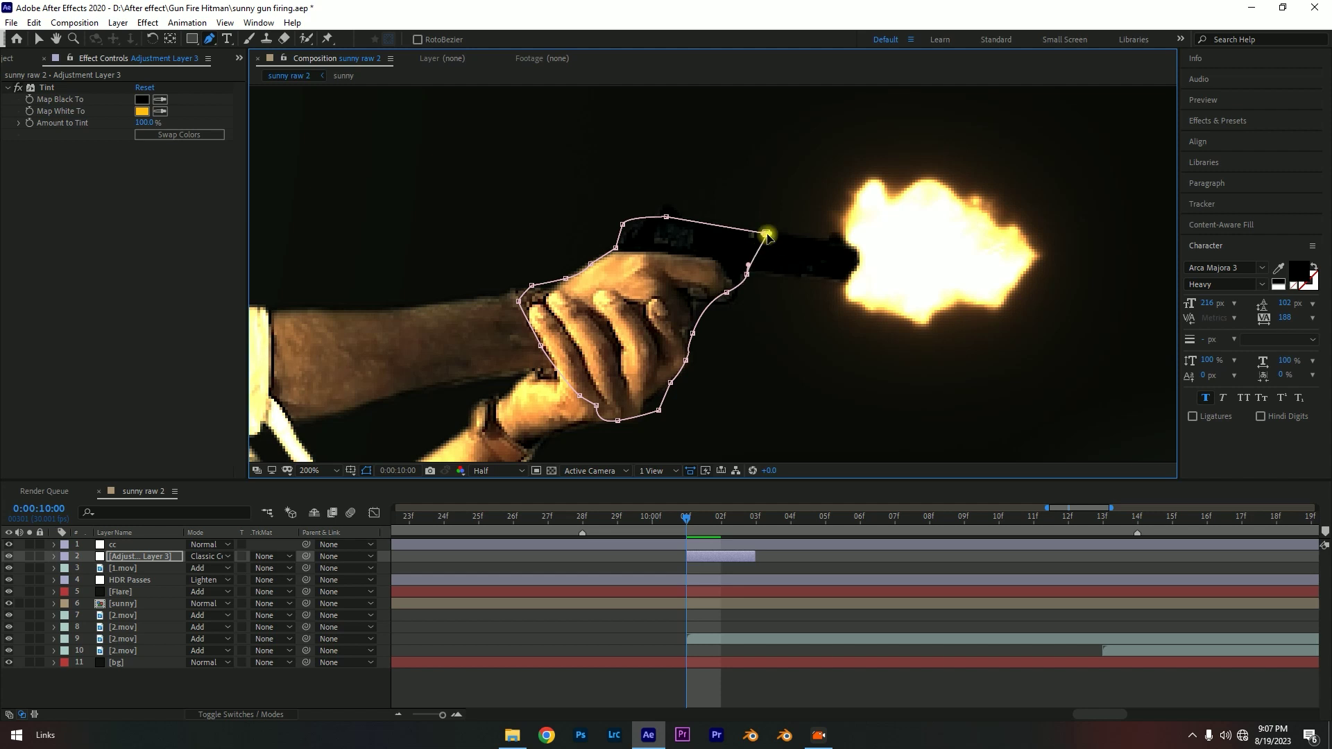
pyautogui.click(766, 233)
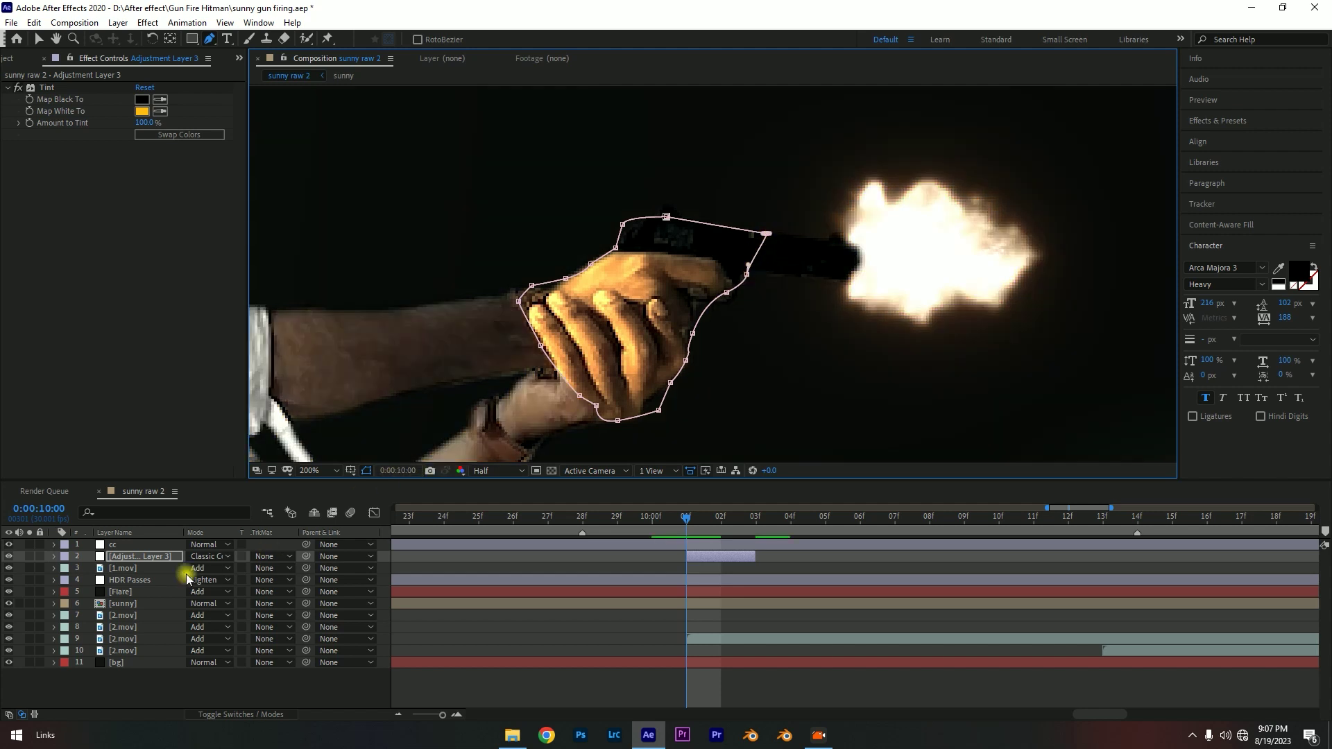
# - Set Mask 1's feather to 78 pixels
pyautogui.press('m')
pyautogui.press('m')
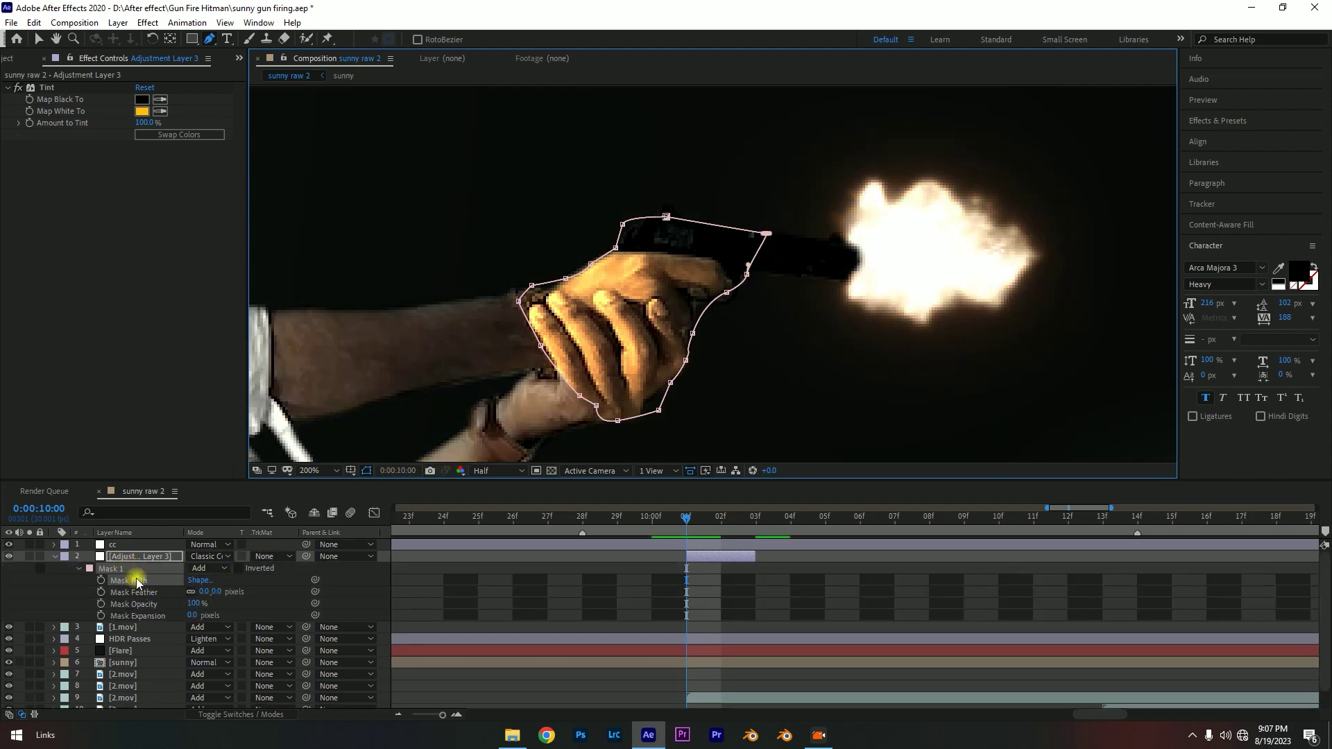
pyautogui.moveTo(207, 593); pyautogui.dragTo(327, 586)
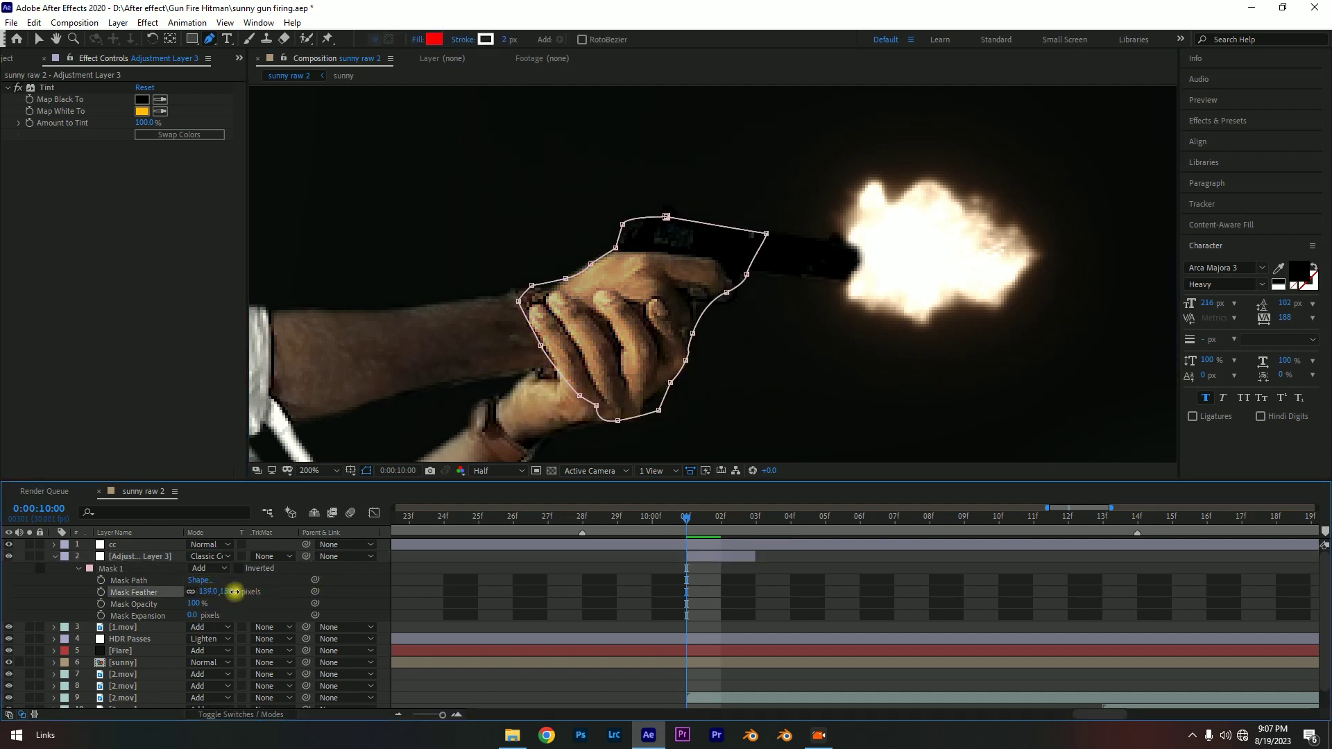
pyautogui.moveTo(234, 591); pyautogui.dragTo(262, 593)
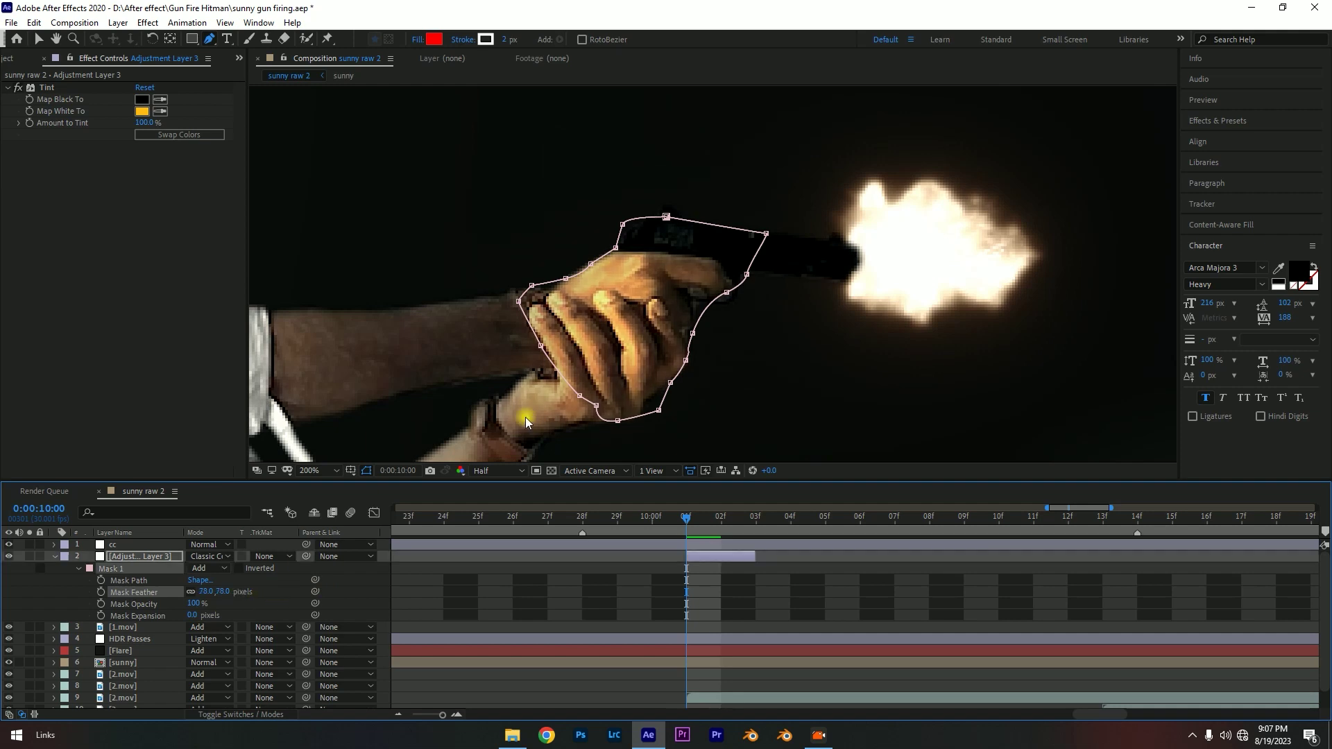
pyautogui.scroll(-3, 721, 326)
pyautogui.scroll(2, 716, 321)
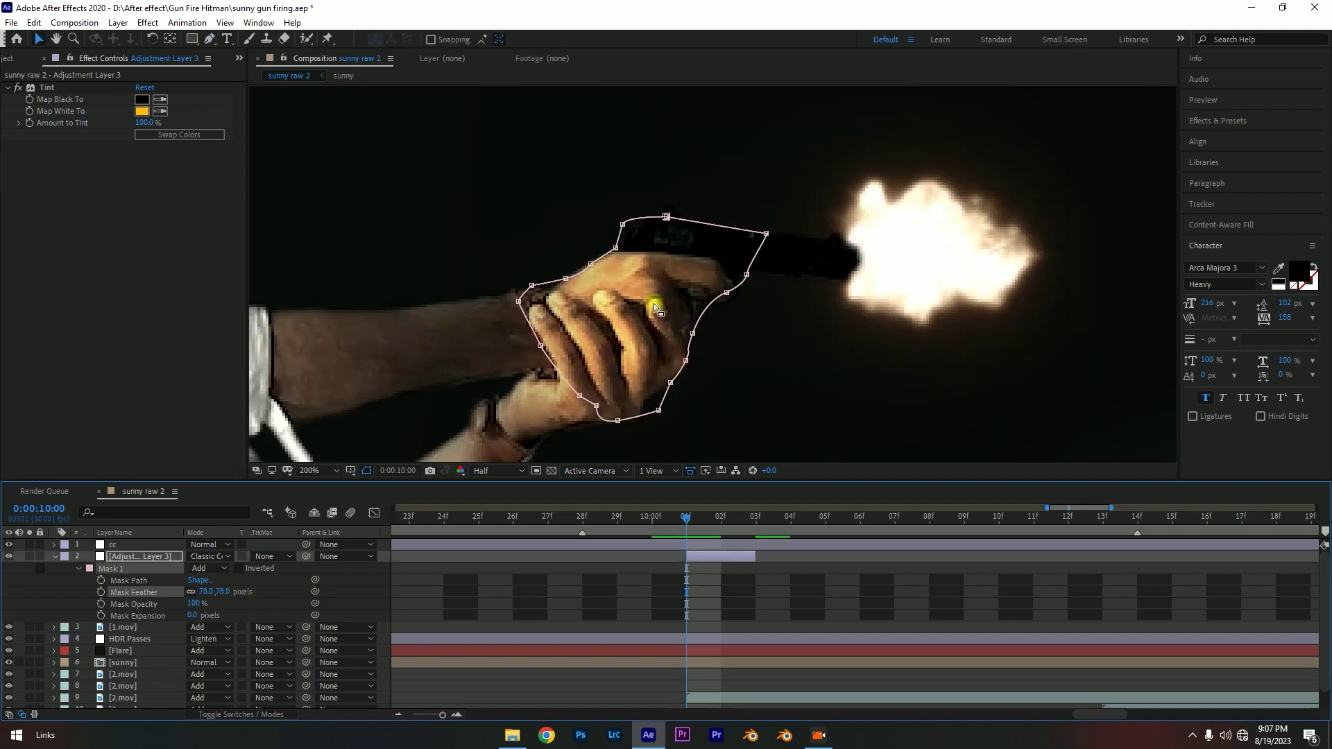
pyautogui.moveTo(715, 321); pyautogui.dragTo(605, 264)
# - Draw a closed Mask 2 around the man's face with the Pen tool
pyautogui.press('v')
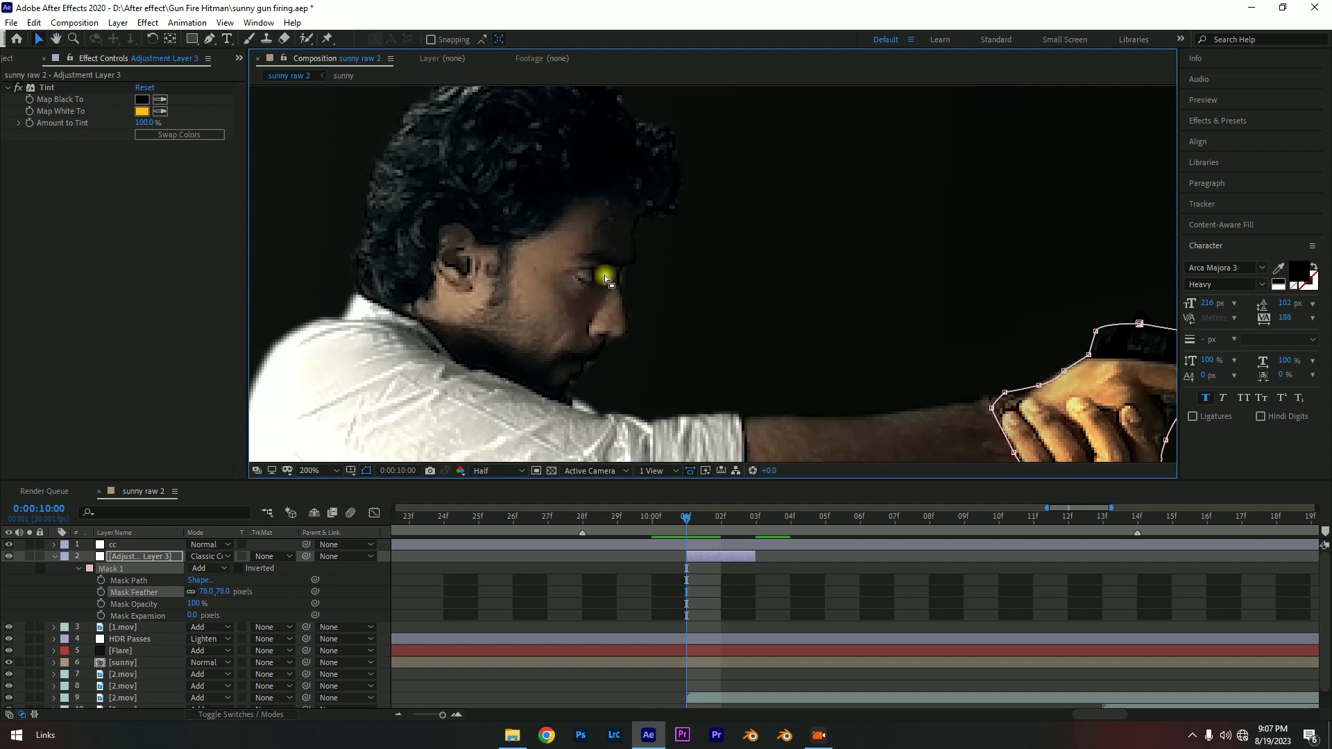
pyautogui.press('g')
pyautogui.click(620, 284)
pyautogui.click(620, 256)
pyautogui.click(623, 231)
pyautogui.click(608, 201)
pyautogui.click(565, 219)
pyautogui.click(535, 238)
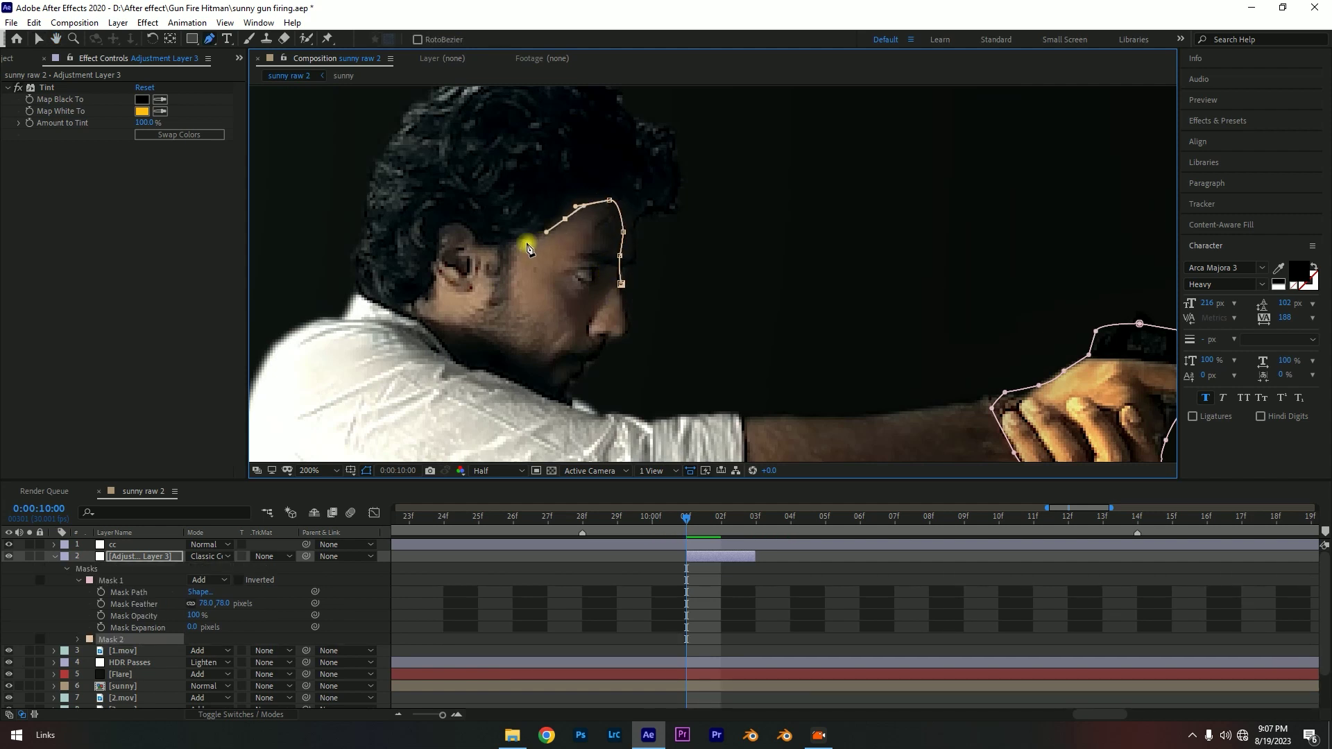
pyautogui.moveTo(519, 244); pyautogui.dragTo(487, 247)
pyautogui.click(468, 256)
pyautogui.click(460, 288)
pyautogui.click(454, 356)
pyautogui.click(476, 366)
pyautogui.click(500, 373)
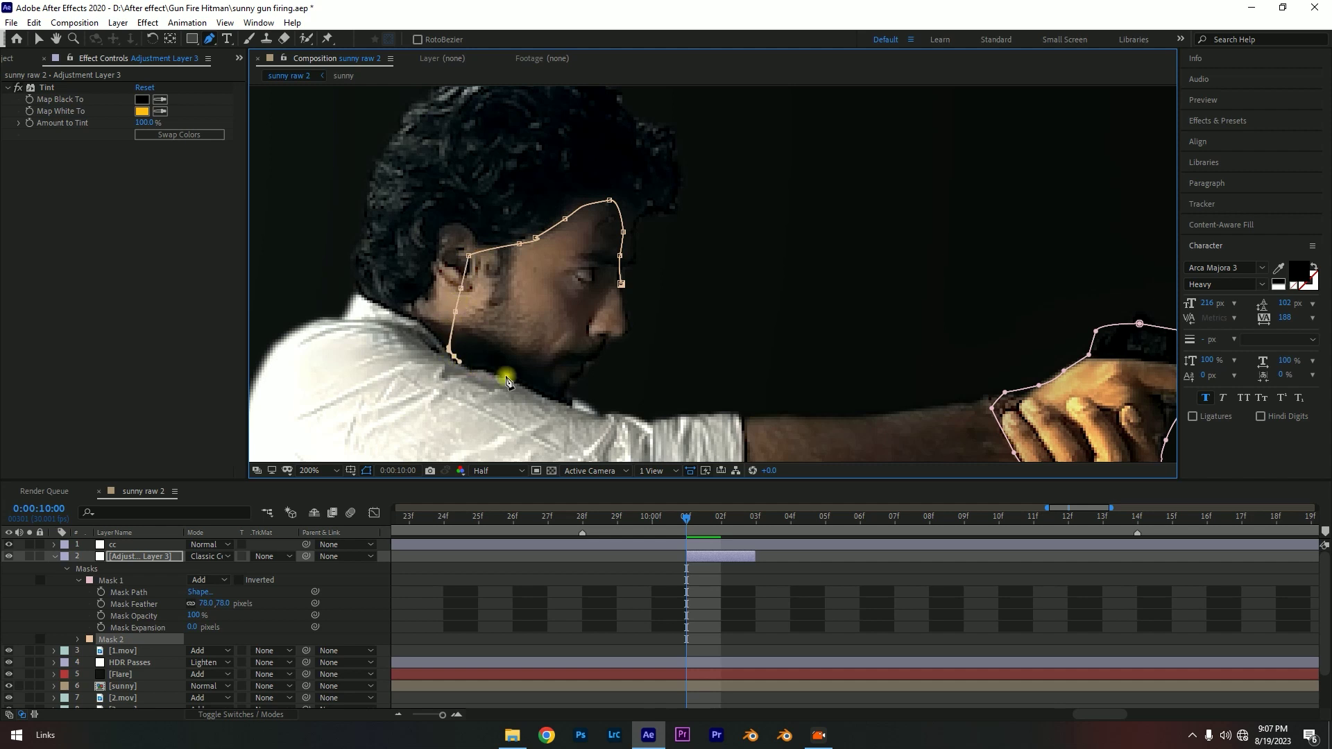
pyautogui.click(533, 380)
pyautogui.click(582, 364)
pyautogui.click(595, 343)
pyautogui.click(616, 331)
pyautogui.click(620, 310)
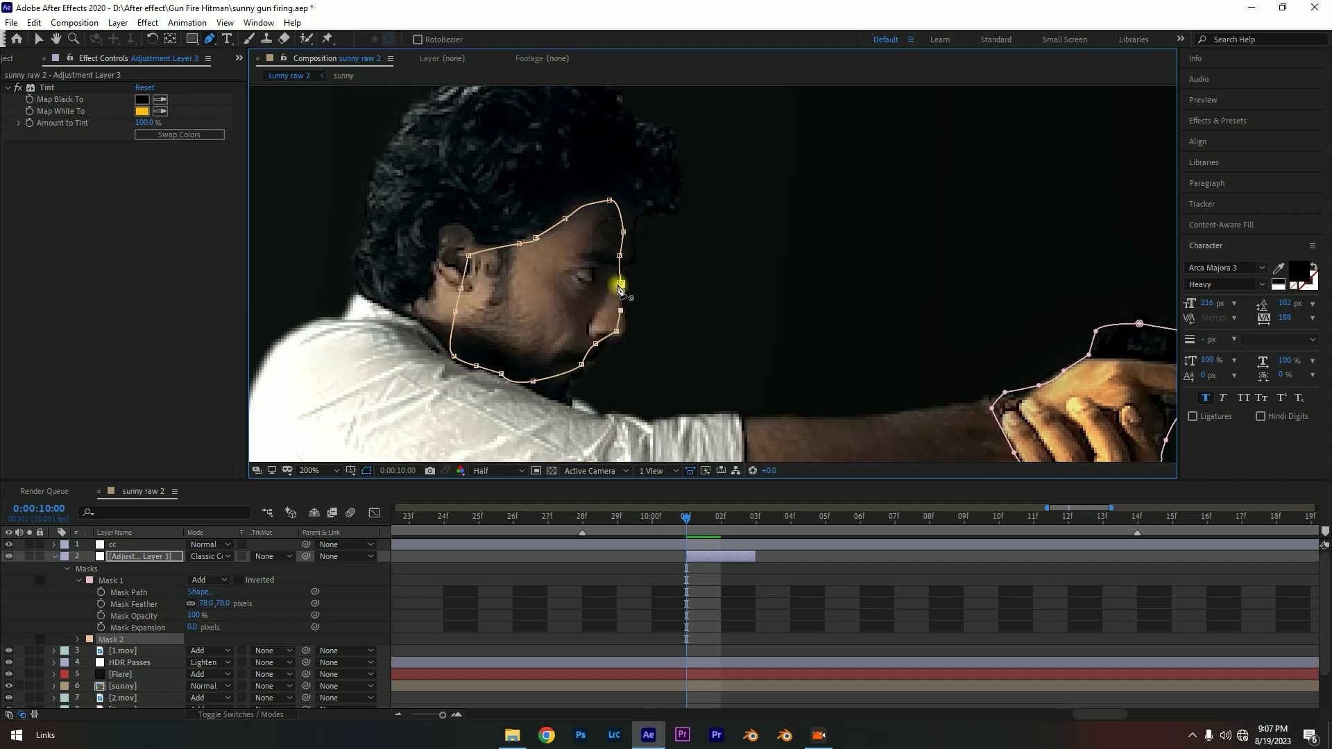
pyautogui.click(620, 284)
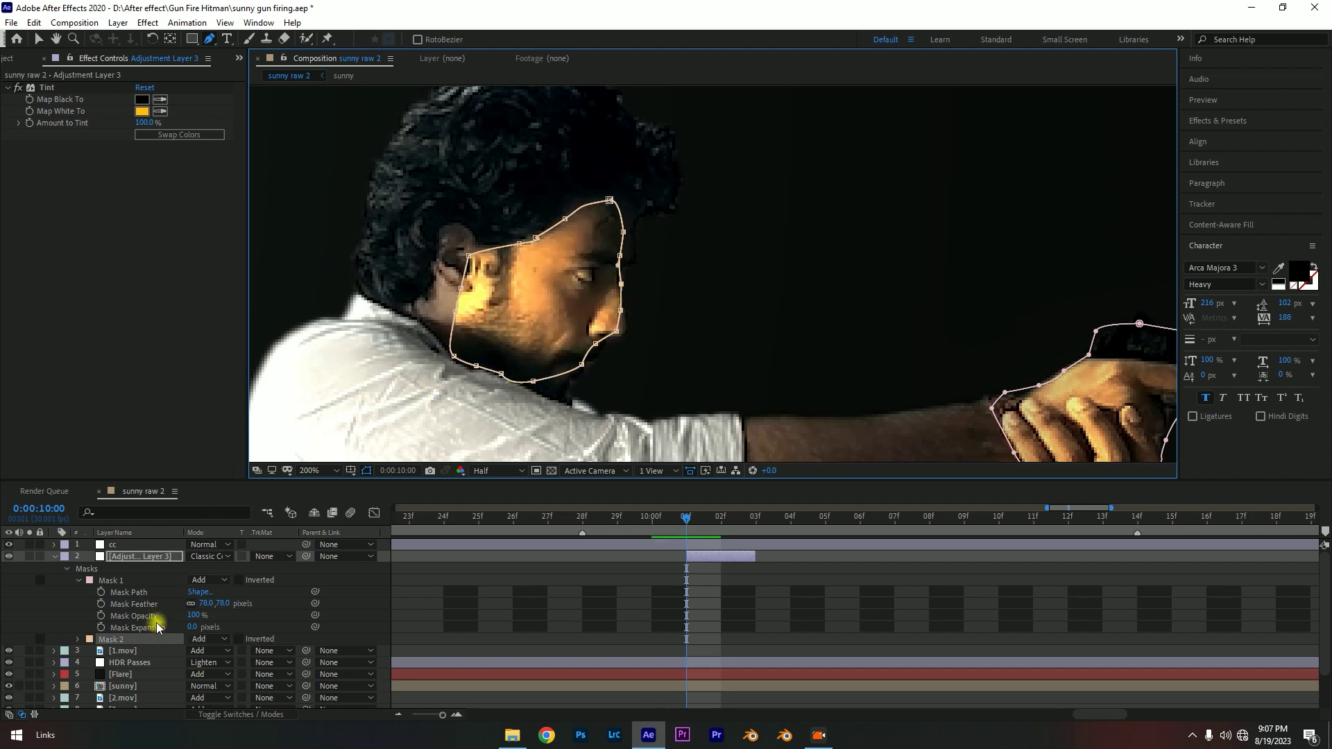
# - Feather Mask 2 to 104 pixels
pyautogui.press('m')
pyautogui.press('m')
pyautogui.scroll(-2, 183, 617)
pyautogui.moveTo(218, 618)
pyautogui.mouseDown()
pyautogui.moveTo(321, 605)
pyautogui.moveTo(271, 597)
pyautogui.mouseUp()
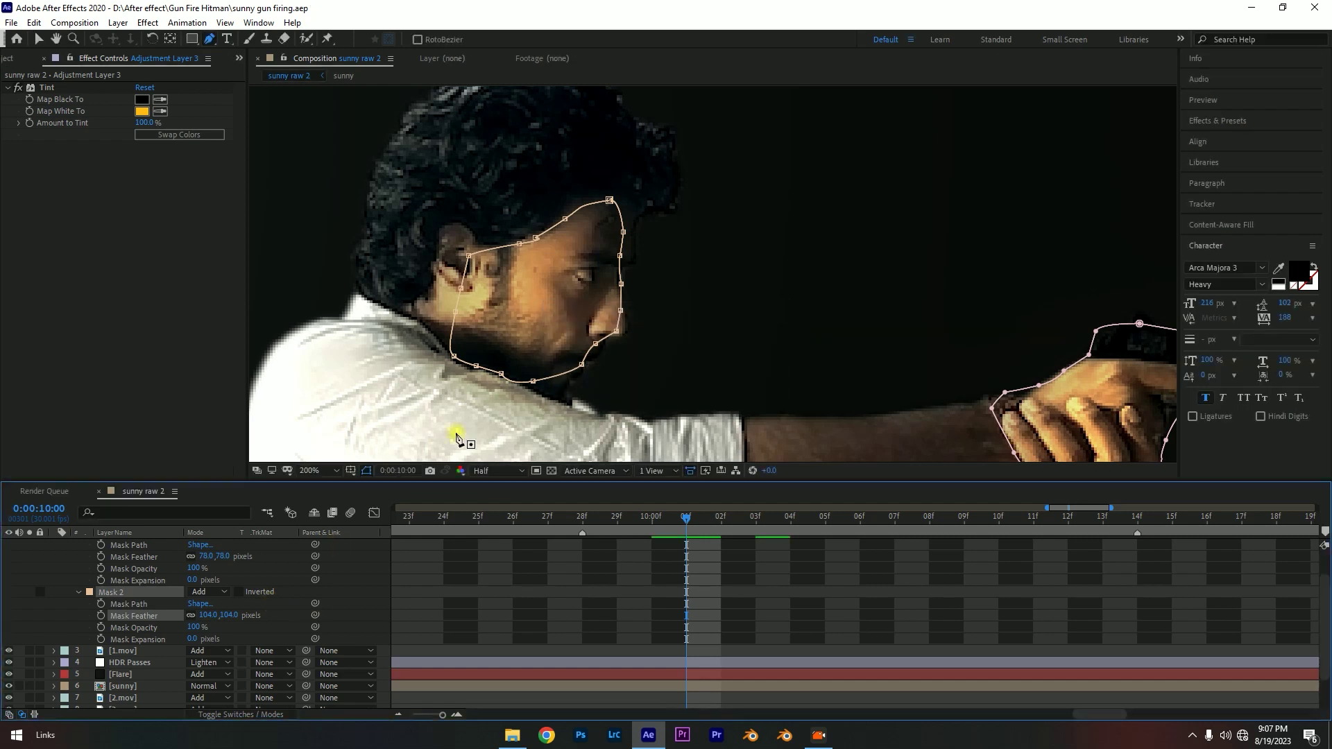
pyautogui.scroll(-2, 461, 434)
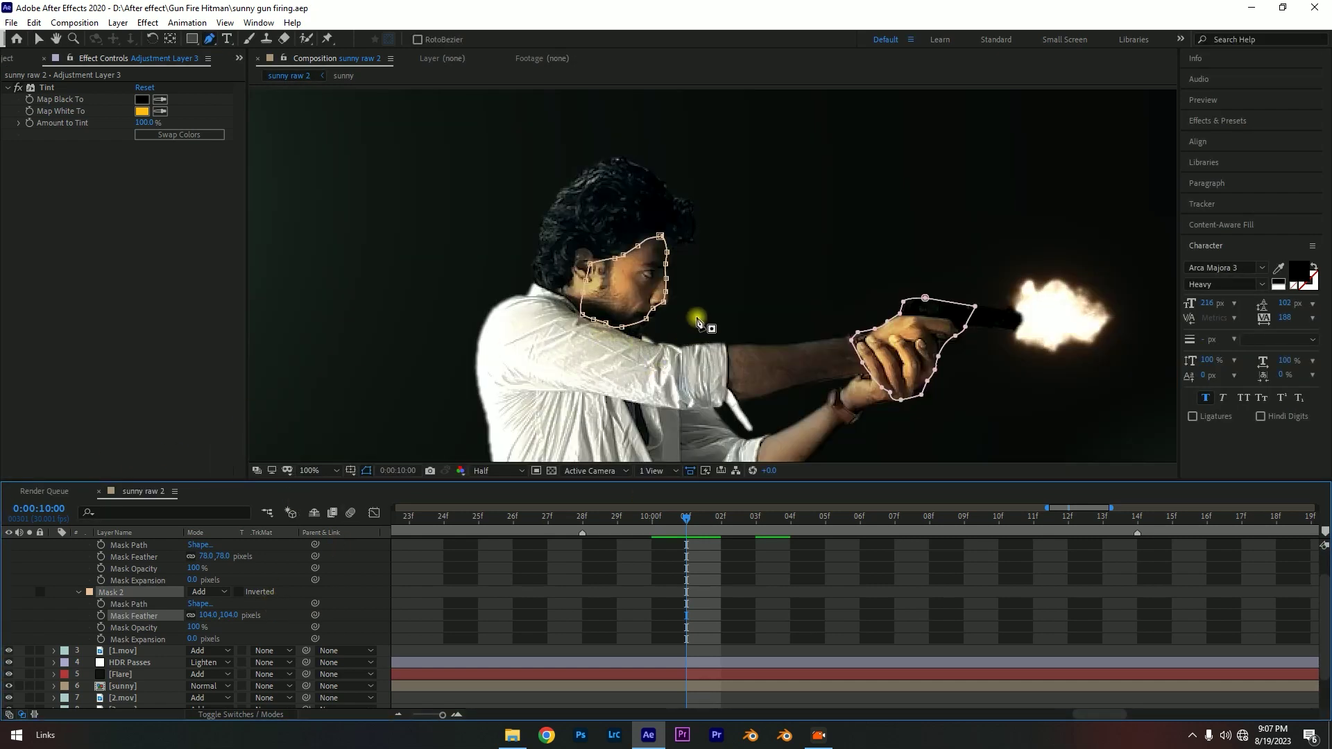
# - Hide the mask outlines and recenter the composition view to judge the tint
pyautogui.press(',')
pyautogui.press('v')
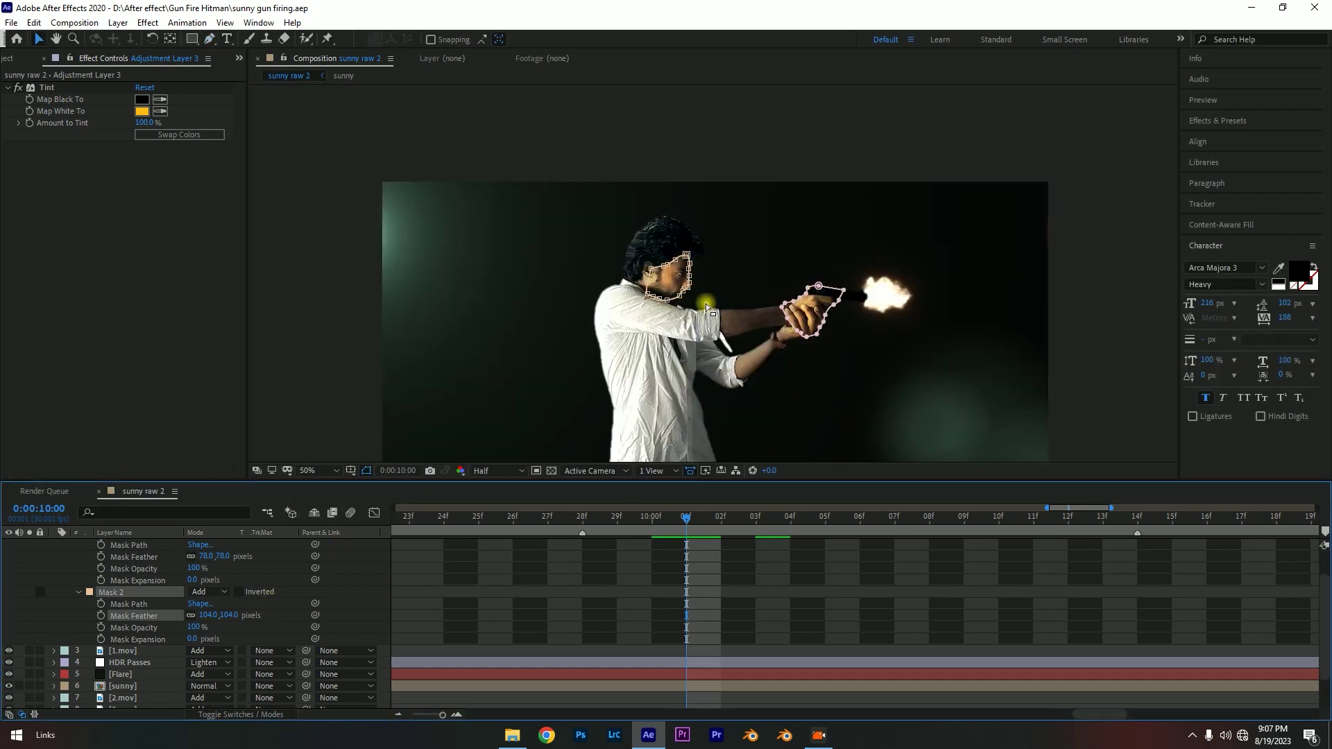
pyautogui.click(366, 471)
pyautogui.scroll(-2, 779, 348)
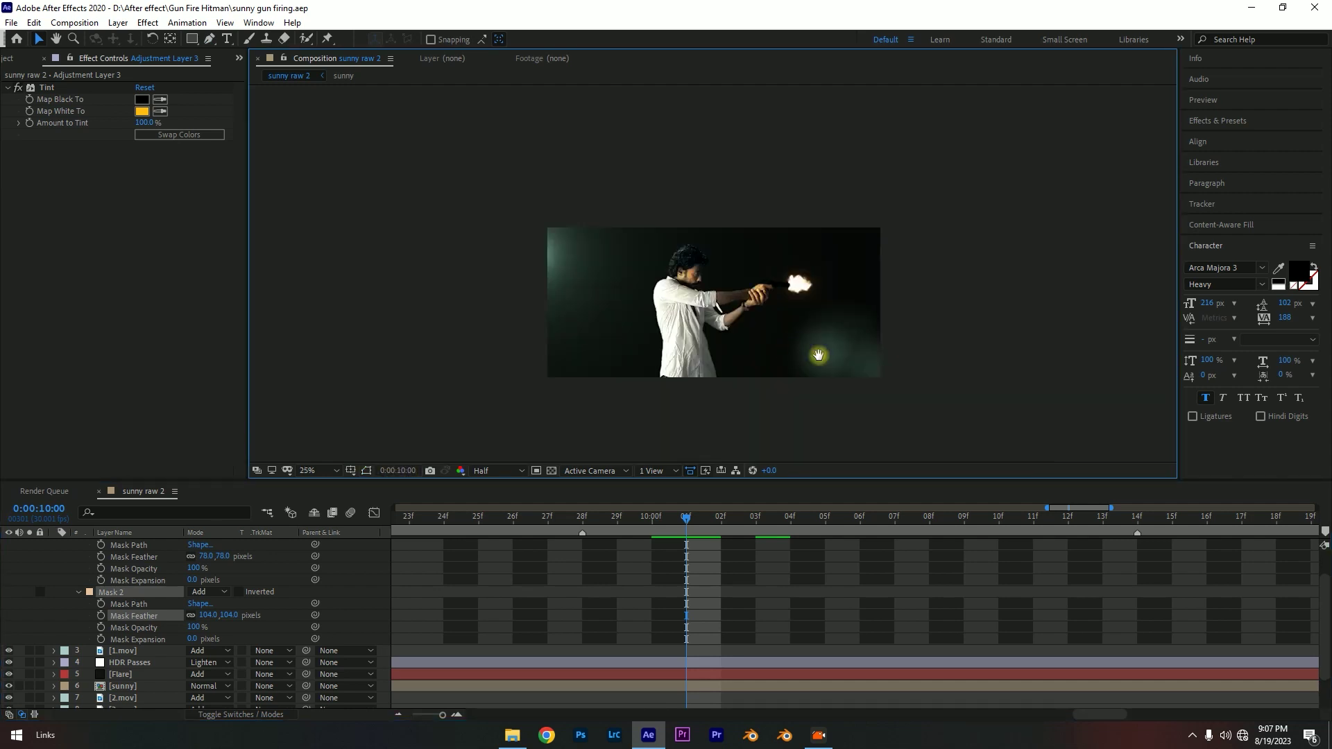
pyautogui.scroll(2, 784, 338)
pyautogui.moveTo(785, 339); pyautogui.dragTo(767, 323)
pyautogui.press('v')
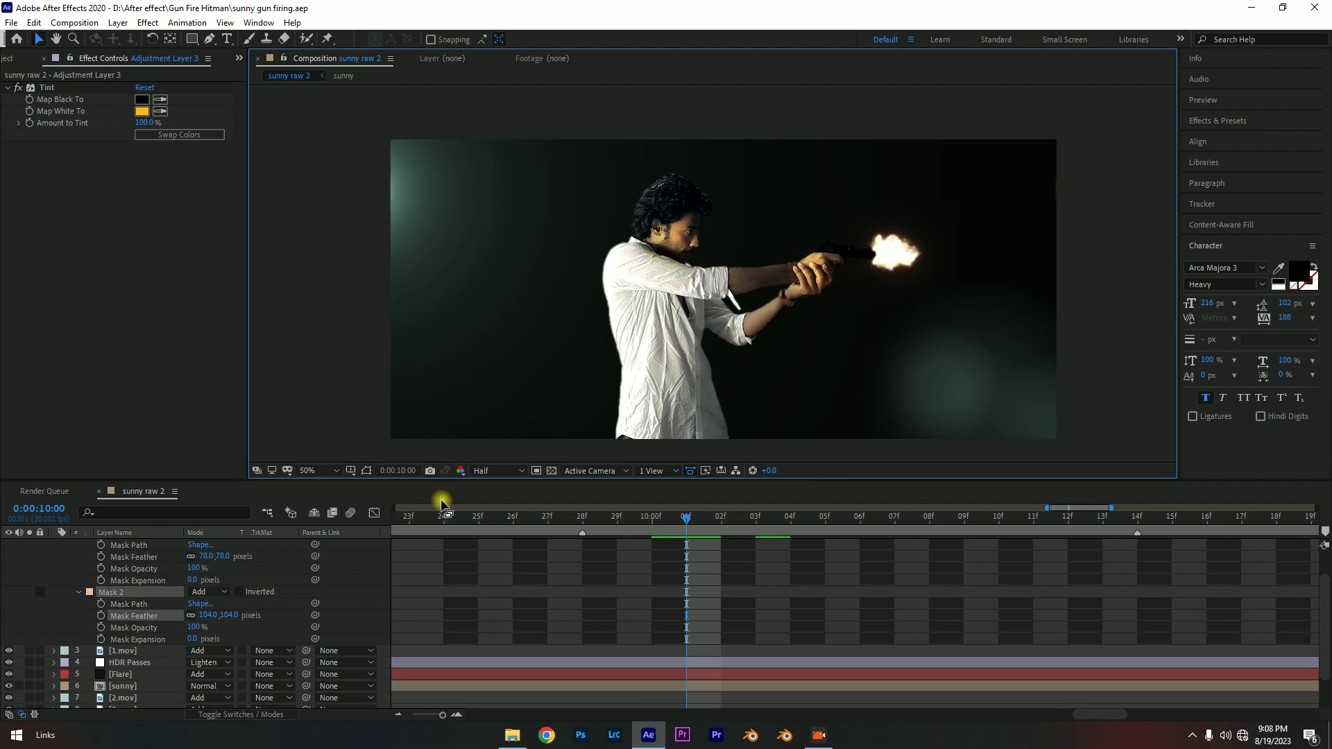
# - Collapse layer properties and zoom the timeline in around the 10:01 muzzle flash
pyautogui.hotkey('ctrl', '`')
pyautogui.press('-')
pyautogui.press('-')
pyautogui.press('pagedown')
pyautogui.press('pagedown')
pyautogui.press('pagedown')
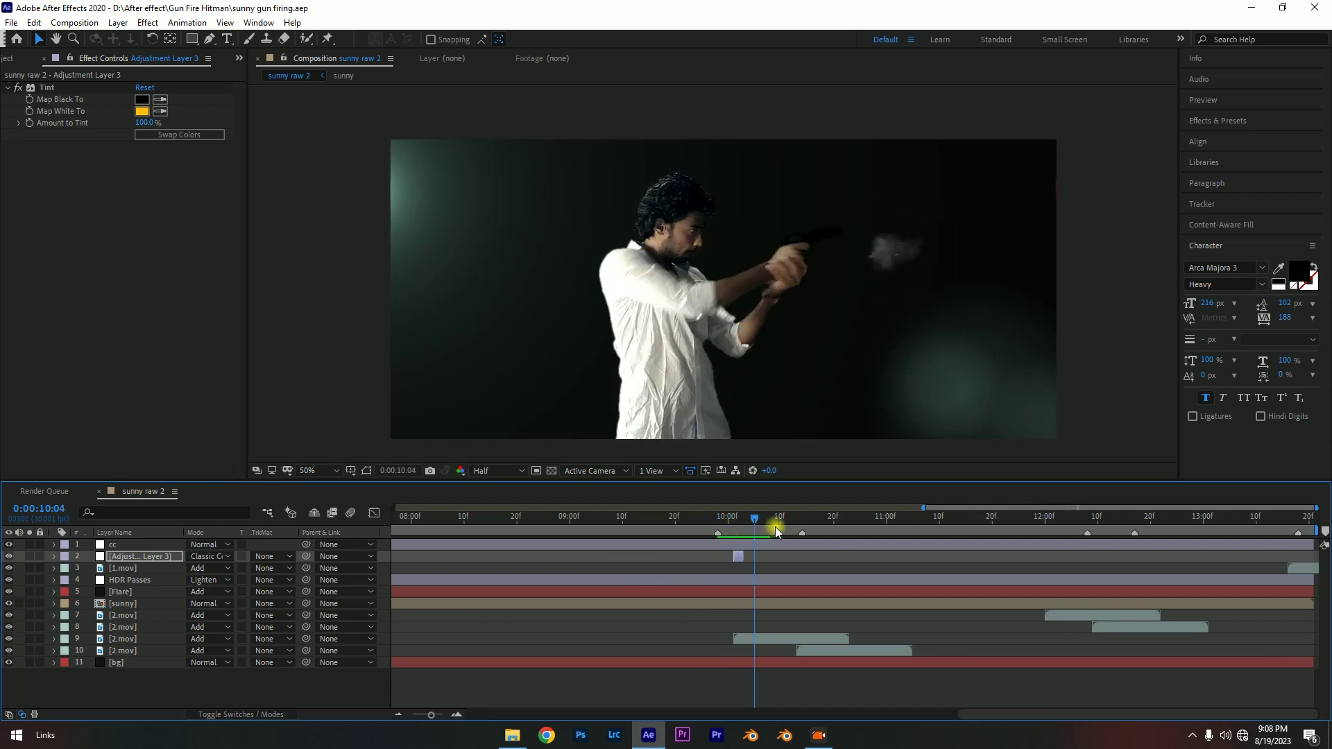
pyautogui.moveTo(776, 531); pyautogui.dragTo(689, 524)
pyautogui.press('-')
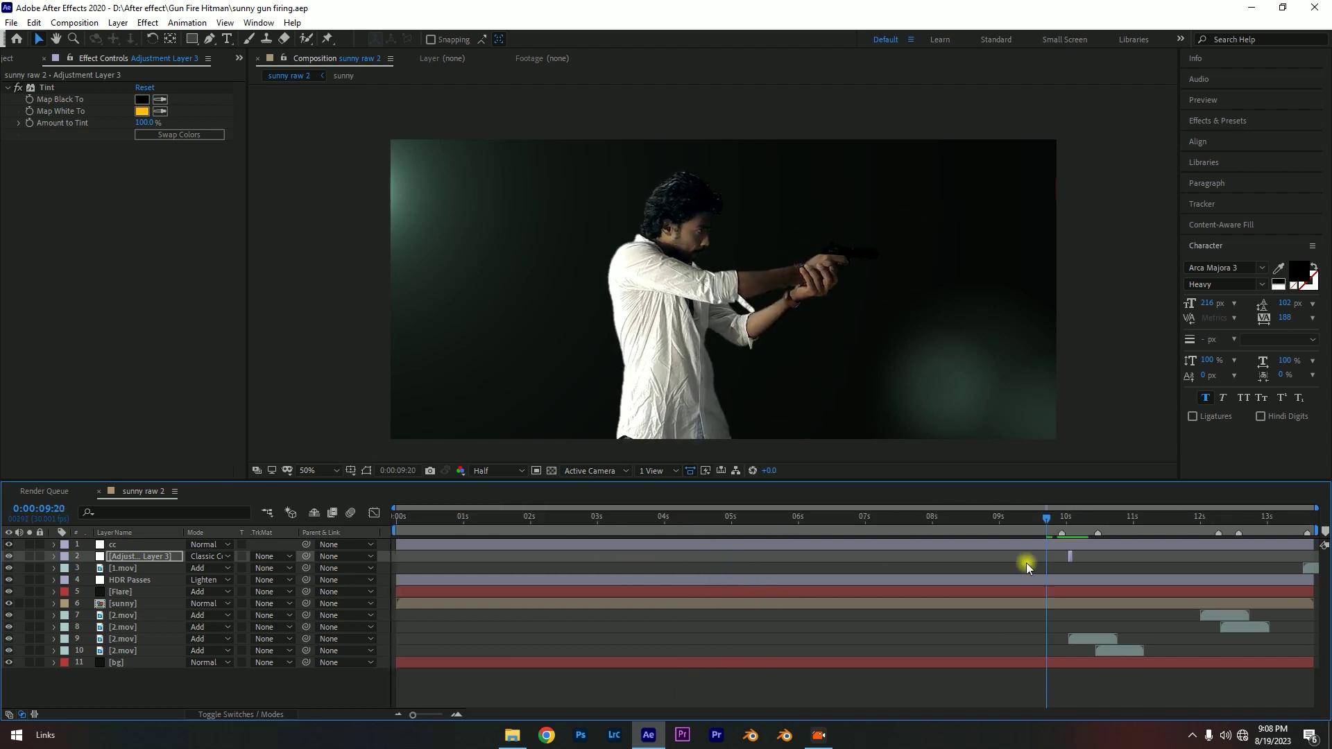
pyautogui.press('=')
pyautogui.press('=')
pyautogui.press('=')
pyautogui.press('=')
pyautogui.press('=')
pyautogui.press('=')
pyautogui.press('=')
pyautogui.press('=')
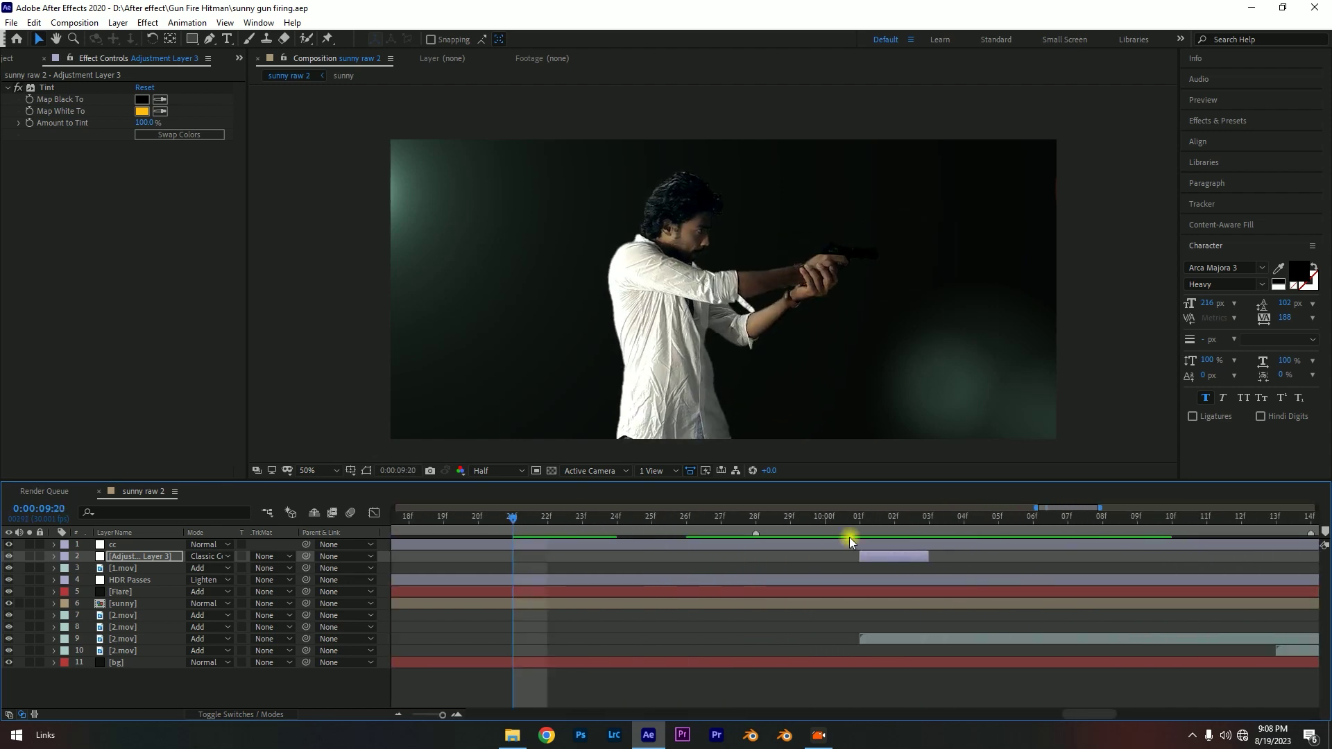
pyautogui.click(873, 523)
pyautogui.press('-')
pyautogui.press('-')
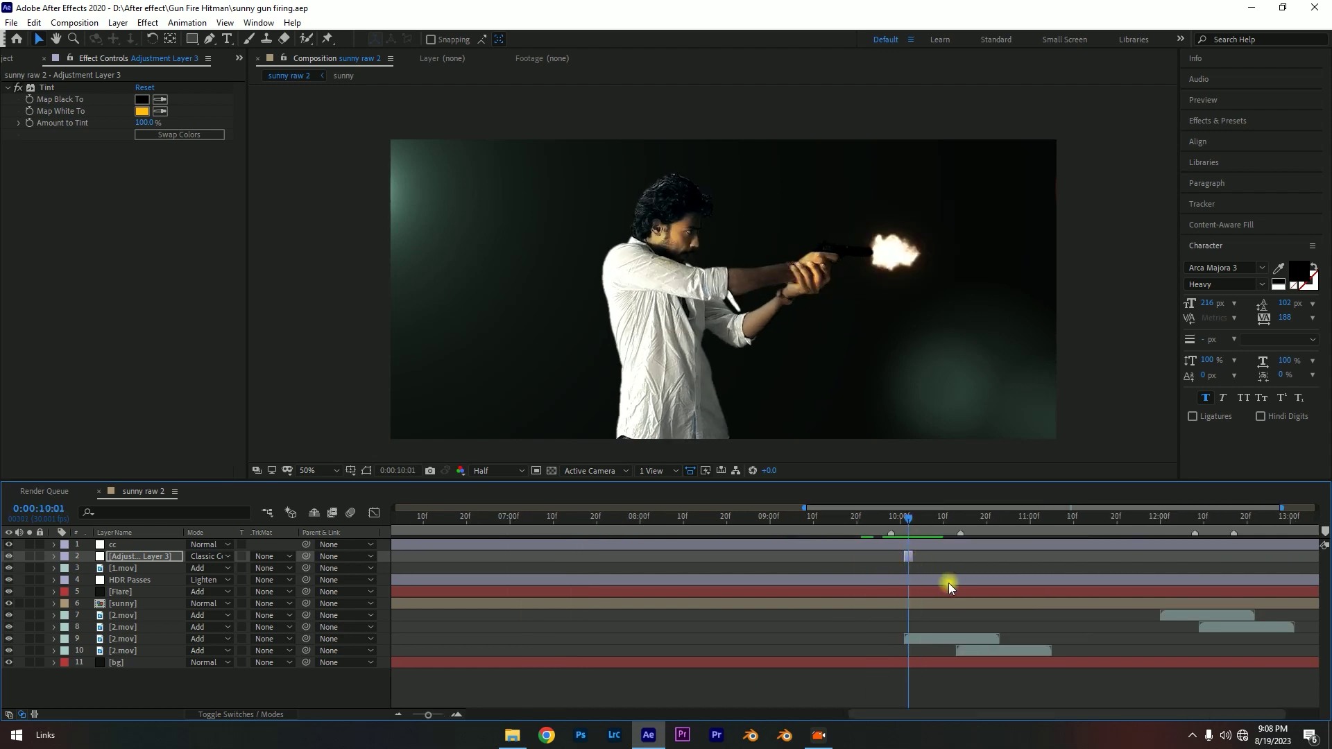
pyautogui.press('m')
pyautogui.press('=')
pyautogui.press('=')
pyautogui.press('=')
# - Duplicate the masked tint layer and start the copy at the second flash, 10:12
pyautogui.hotkey('ctrl', 'd')
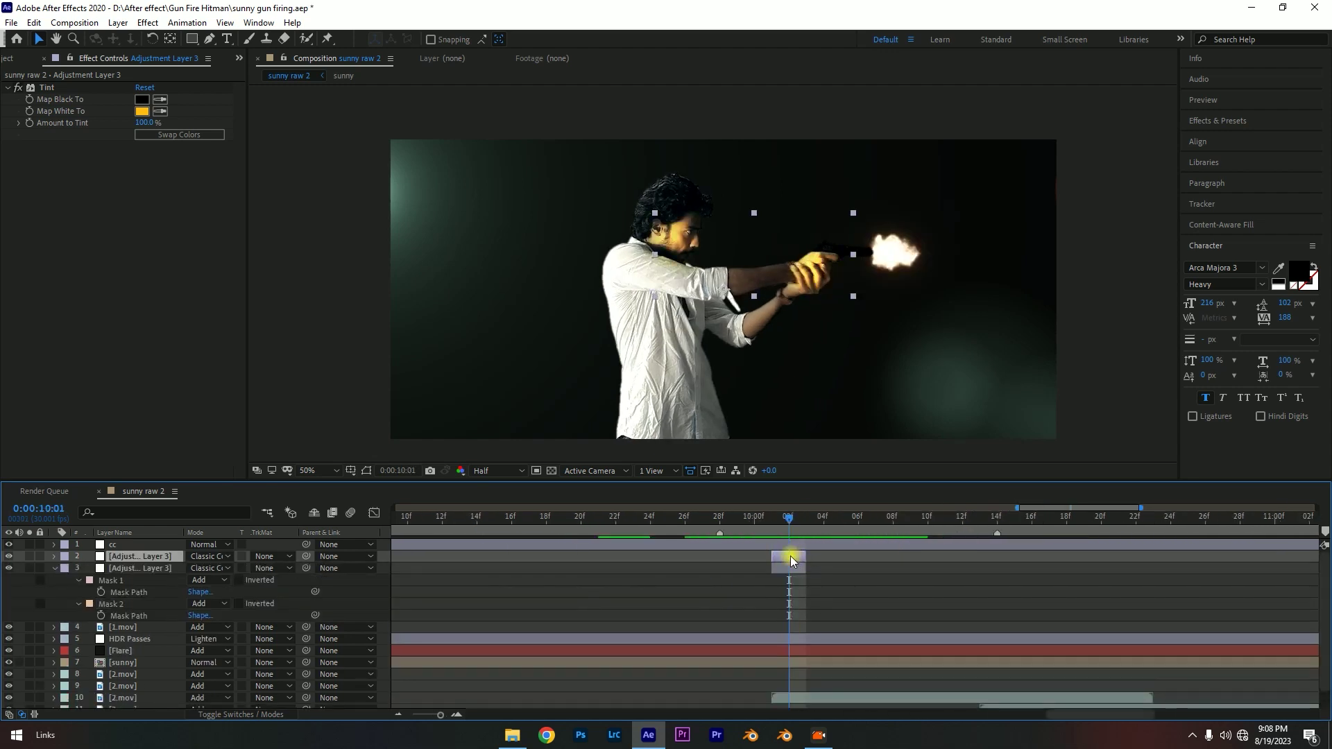
pyautogui.moveTo(785, 559); pyautogui.dragTo(1026, 557)
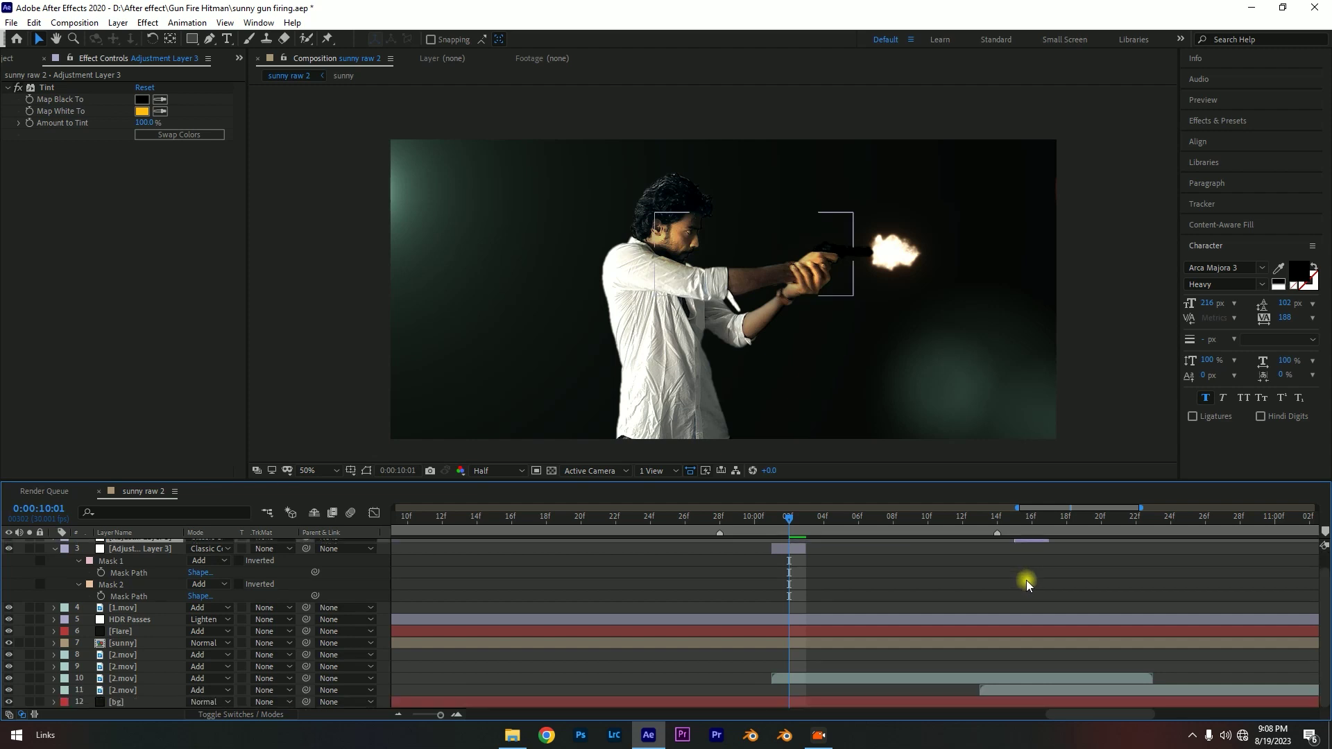
pyautogui.press('-')
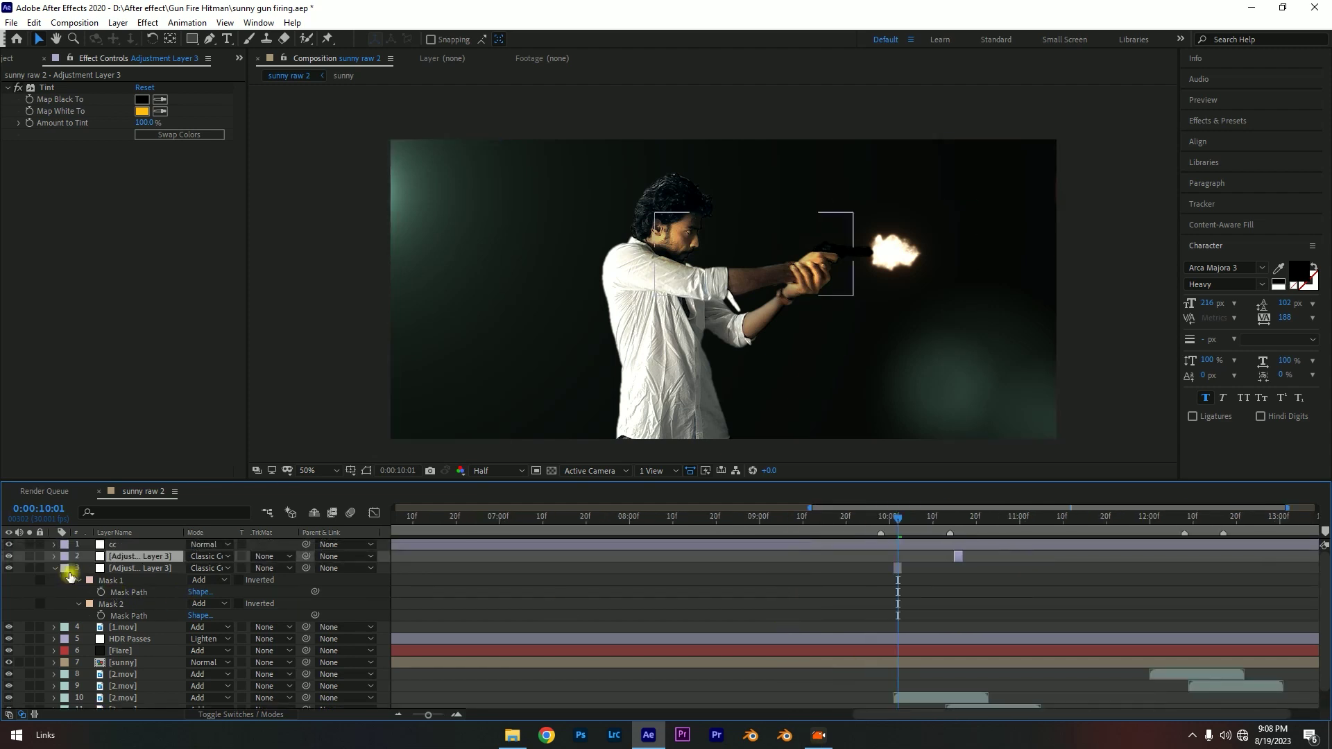
pyautogui.press('-')
pyautogui.press('-')
pyautogui.press('=')
pyautogui.scroll(-1, 1096, 597)
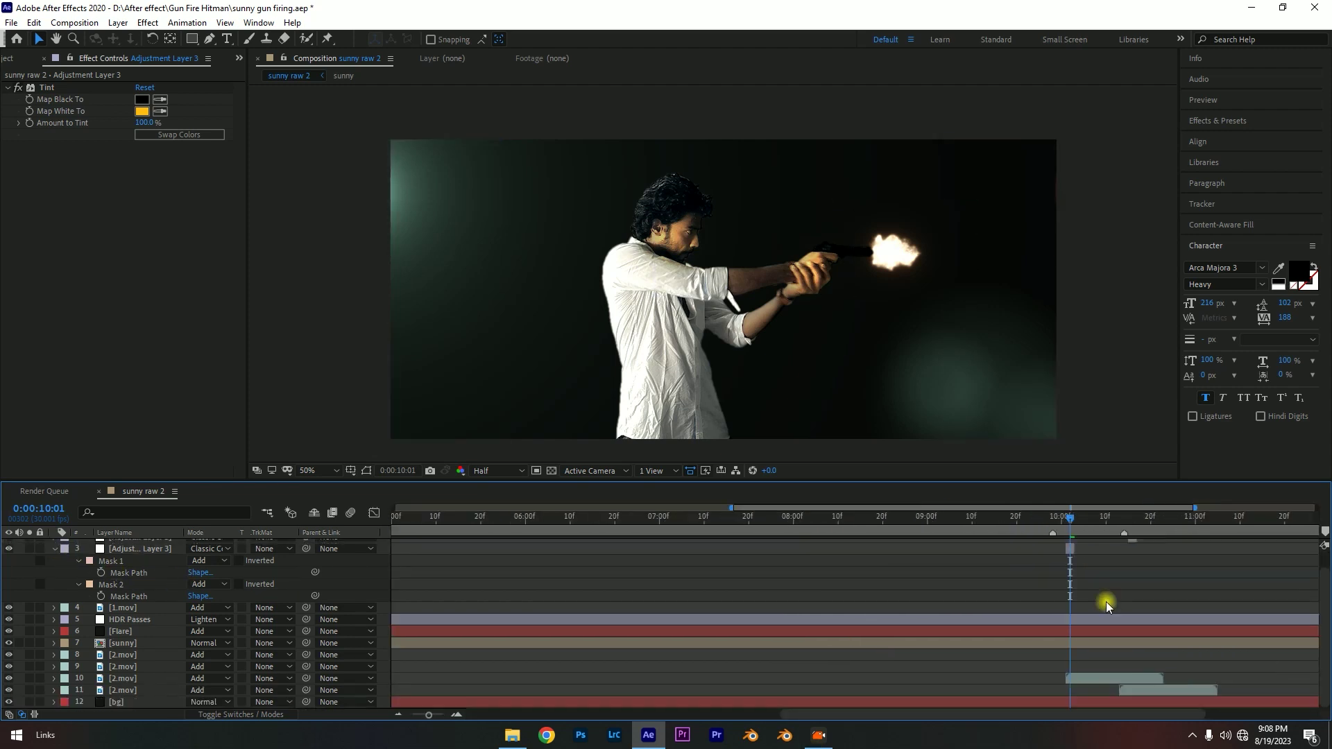
pyautogui.scroll(1, 1099, 605)
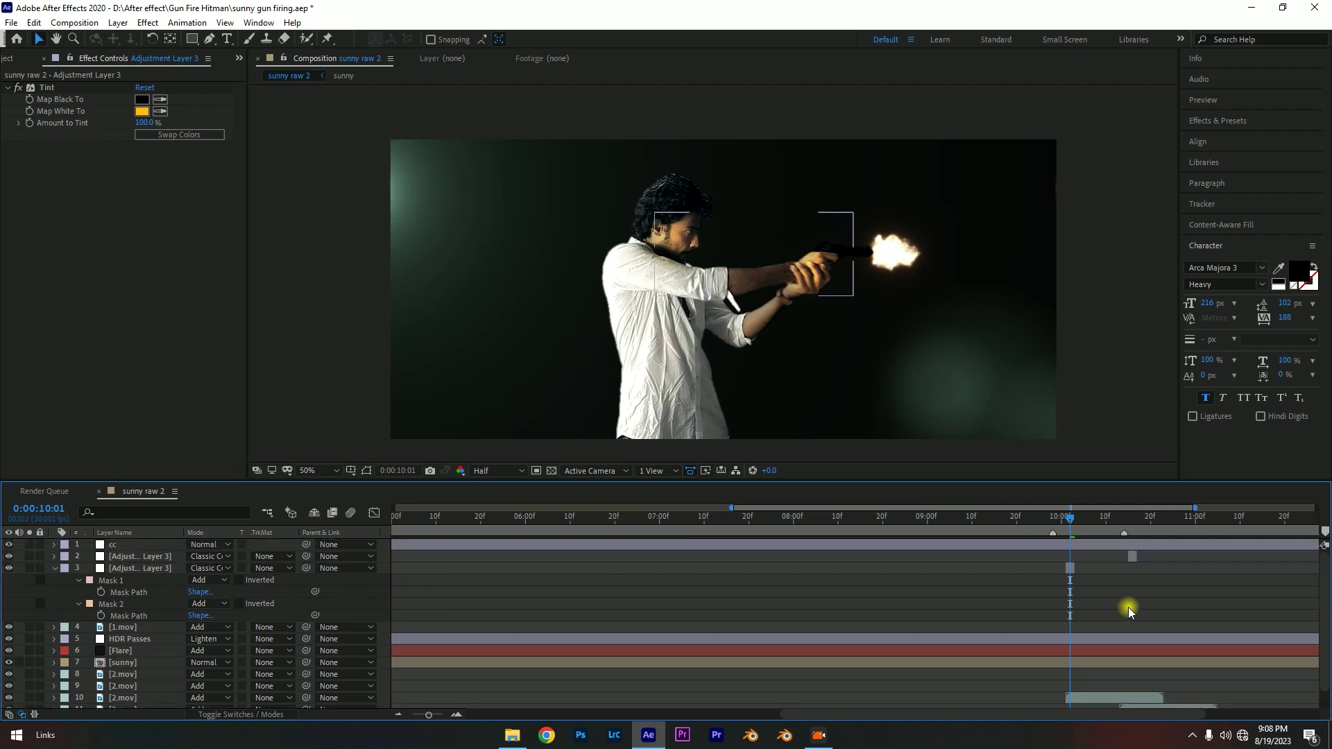
pyautogui.click(53, 569)
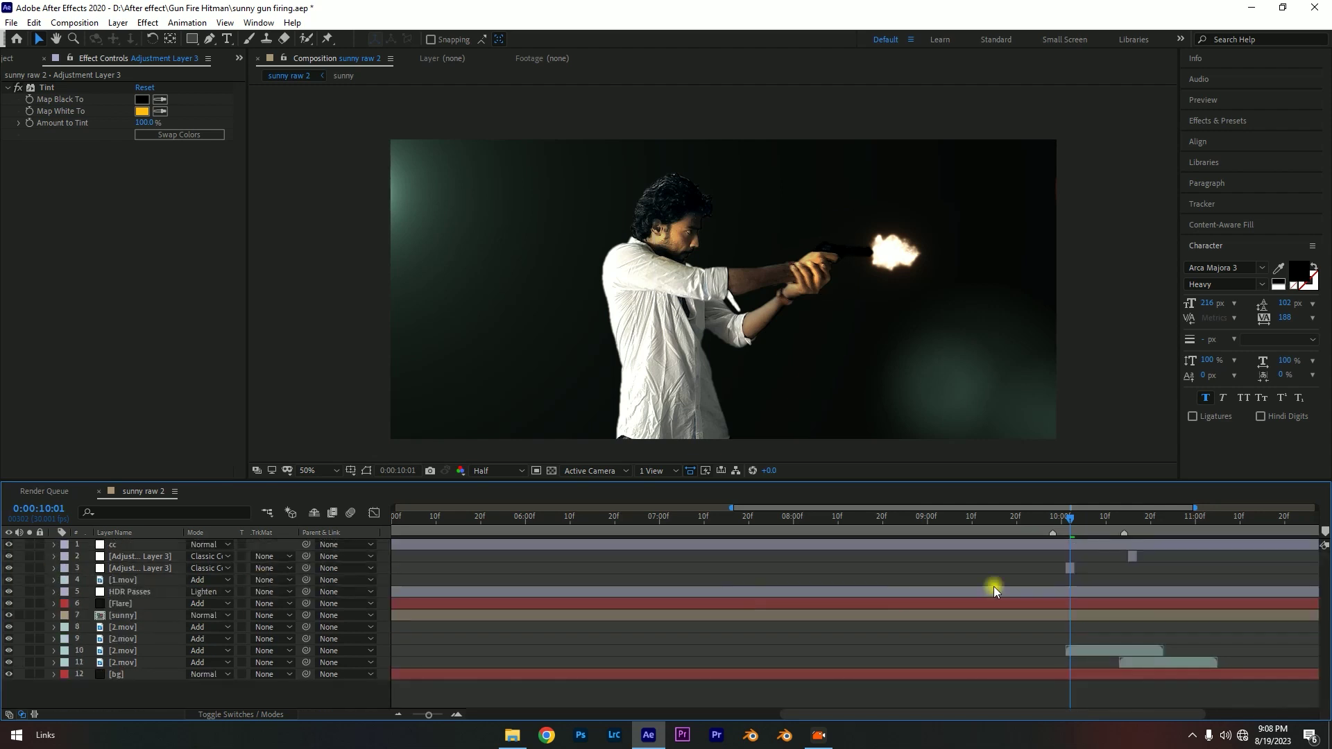
pyautogui.scroll(2, 1155, 591)
pyautogui.scroll(2, 1155, 591)
pyautogui.click(1007, 526)
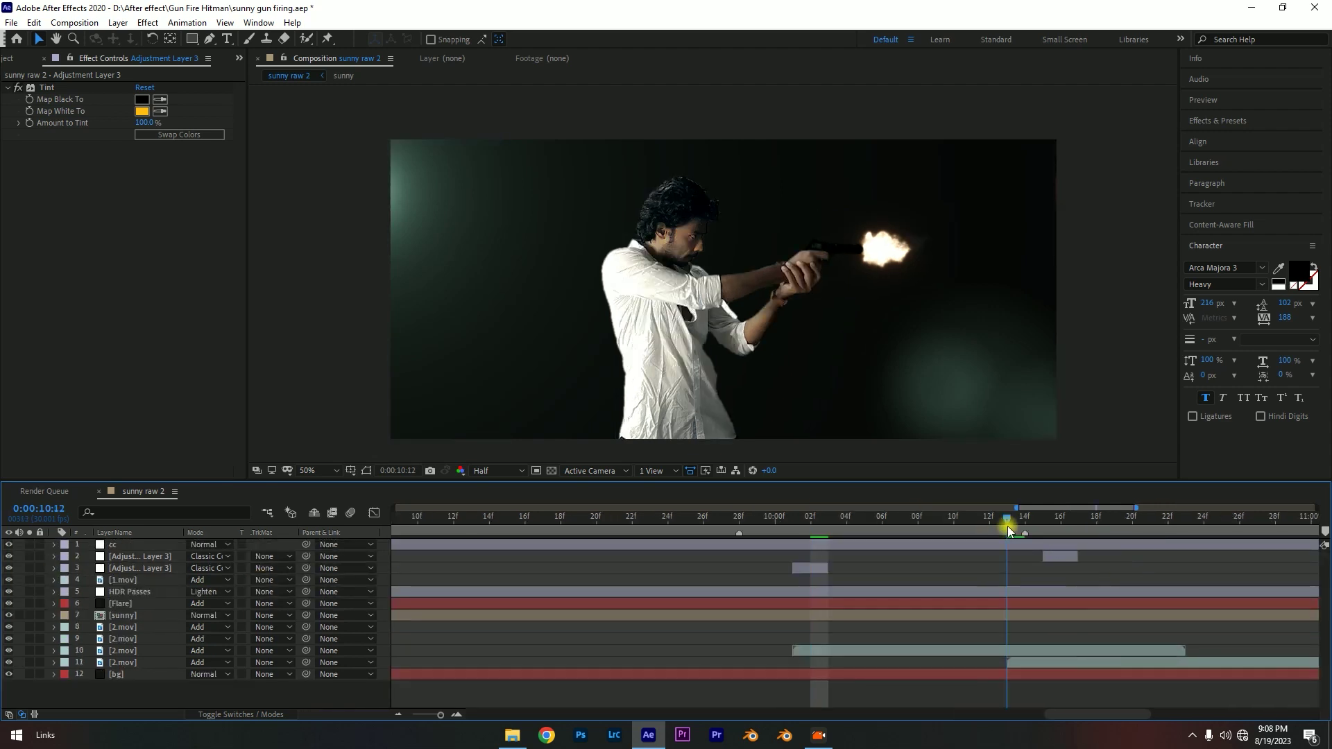
pyautogui.moveTo(1050, 552); pyautogui.dragTo(1019, 556)
# - Preview the firing from 9:25, then duplicate the tint layer again at 11:23
pyautogui.scroll(2, 1036, 574)
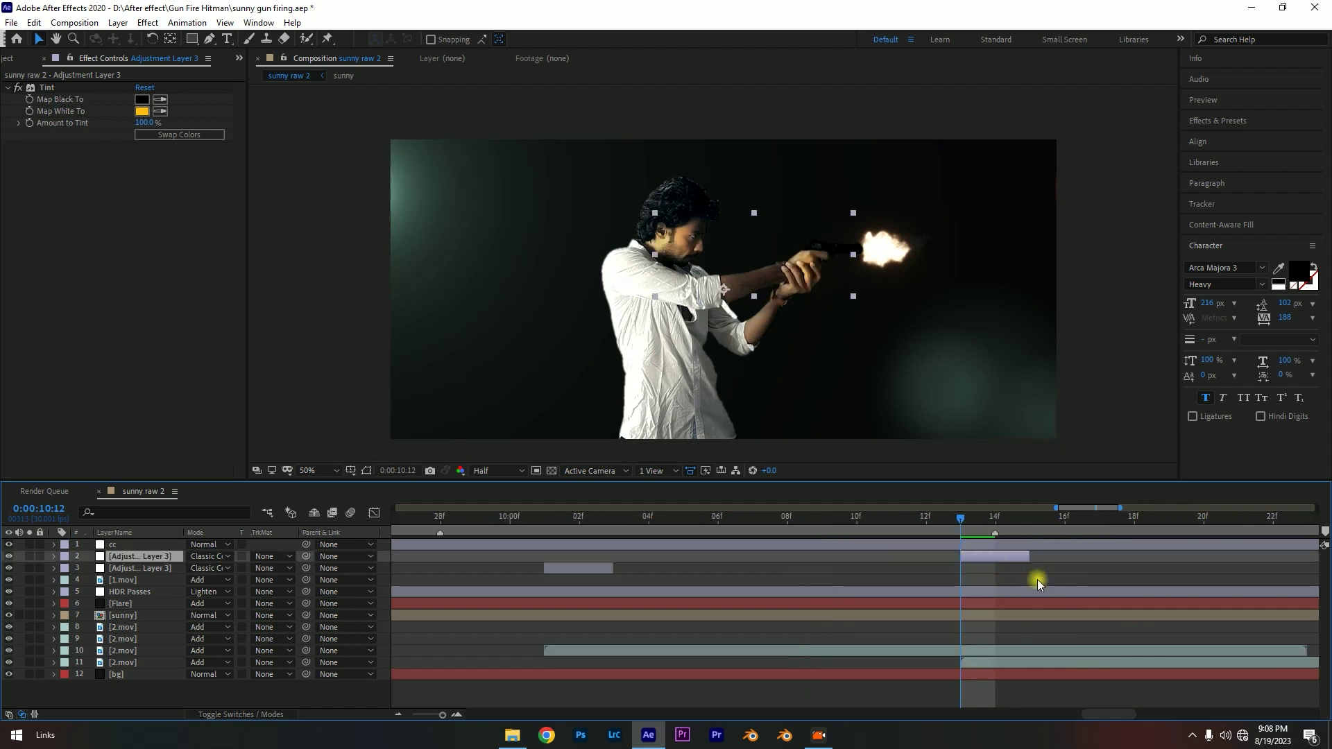
pyautogui.moveTo(942, 520); pyautogui.dragTo(504, 538)
pyautogui.scroll(-5, 735, 531)
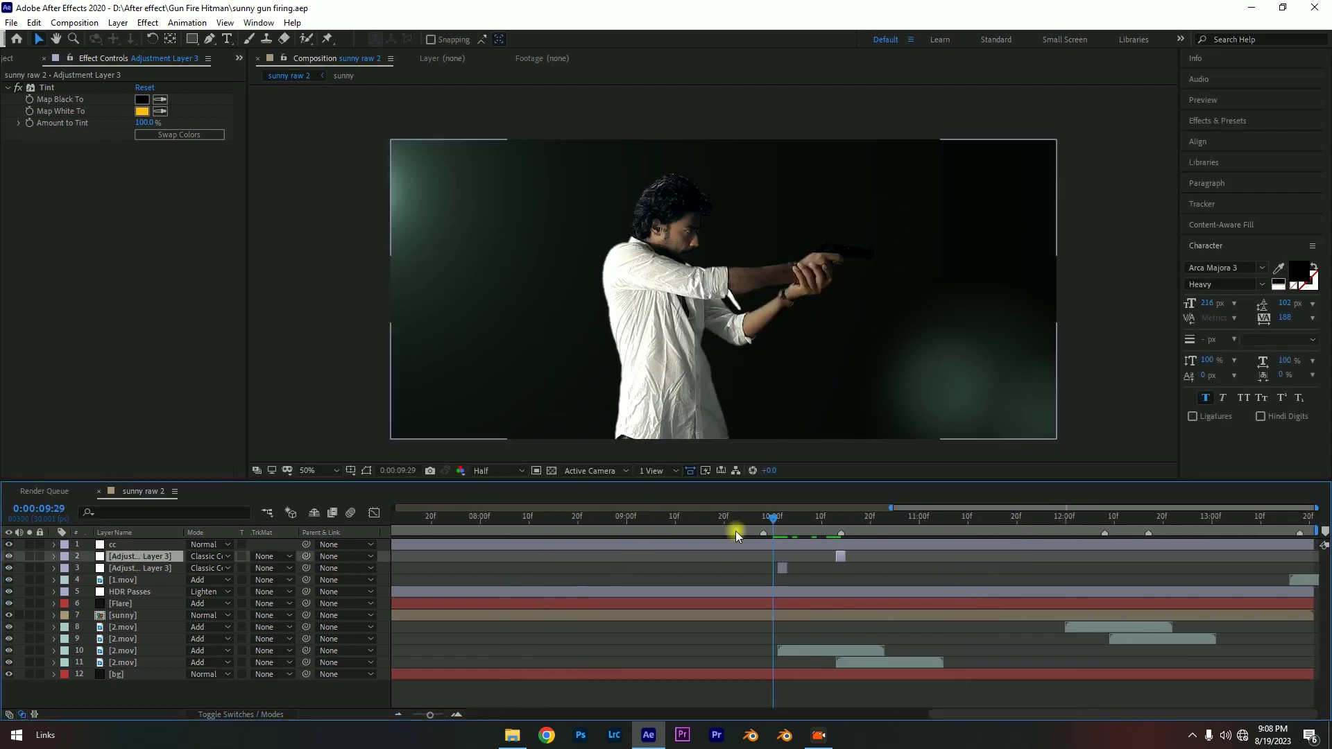
pyautogui.click(763, 521)
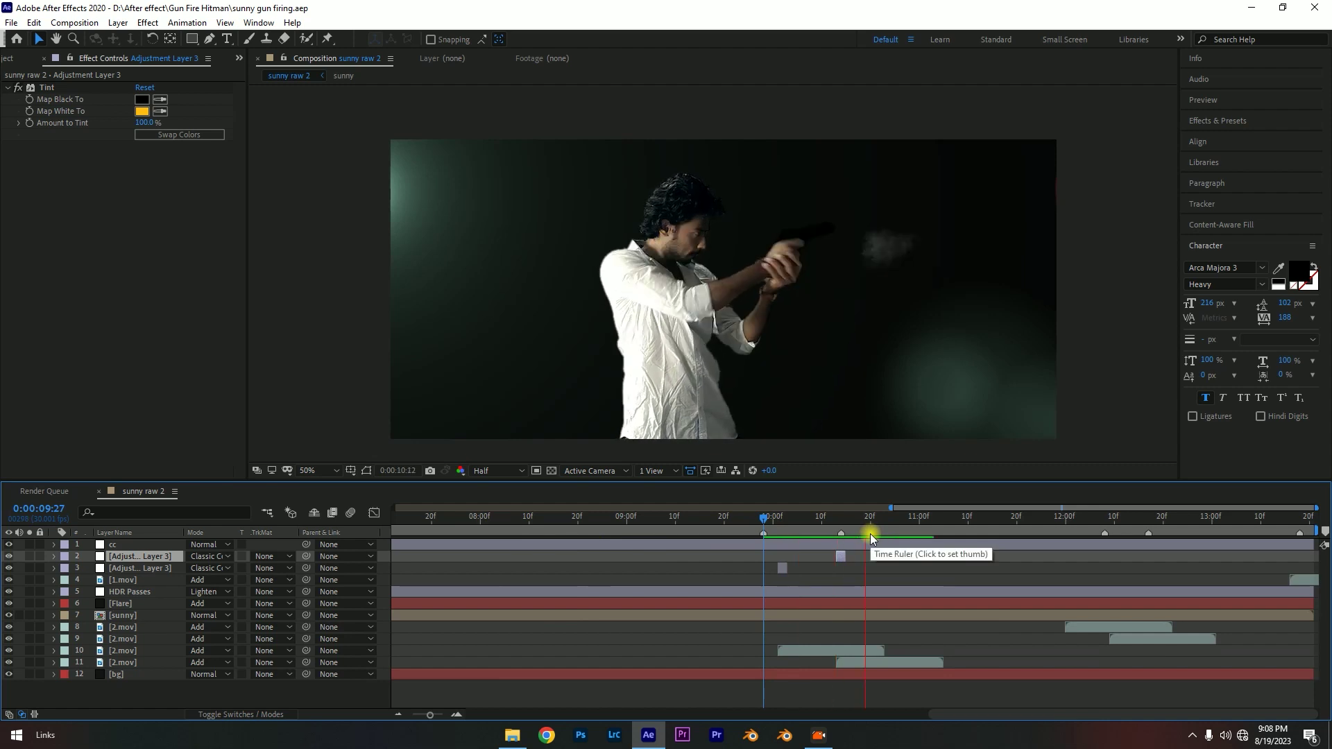
pyautogui.moveTo(810, 517)
pyautogui.mouseDown()
pyautogui.moveTo(753, 519)
pyautogui.moveTo(852, 530)
pyautogui.moveTo(759, 521)
pyautogui.mouseUp()
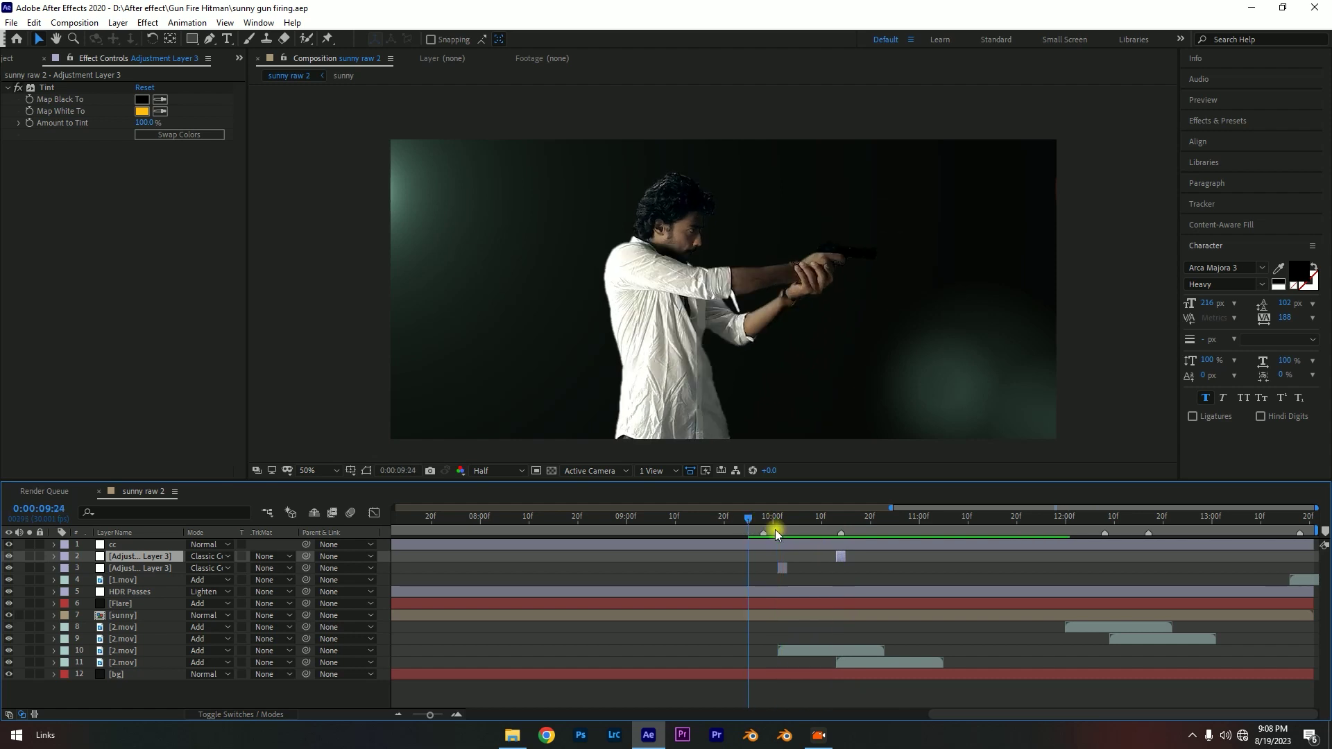
pyautogui.moveTo(763, 532); pyautogui.dragTo(767, 532)
pyautogui.press('space')
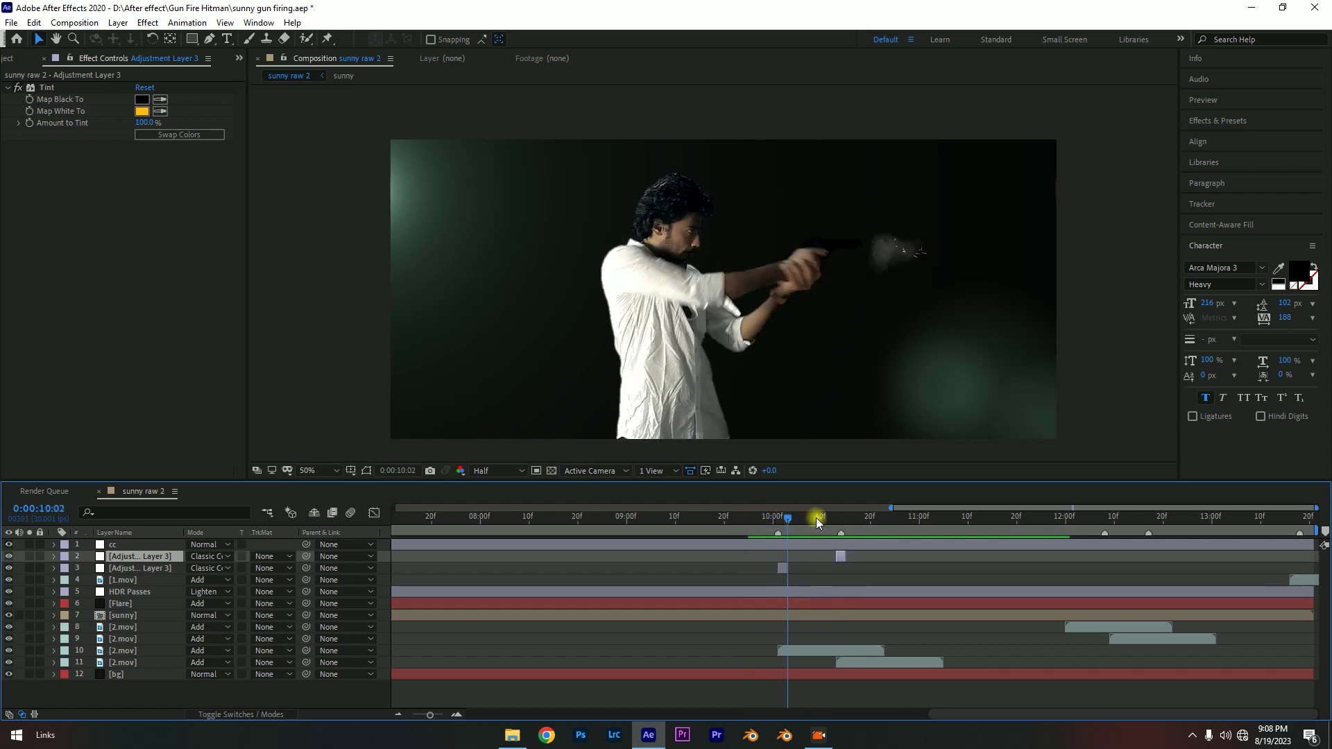
pyautogui.click(743, 518)
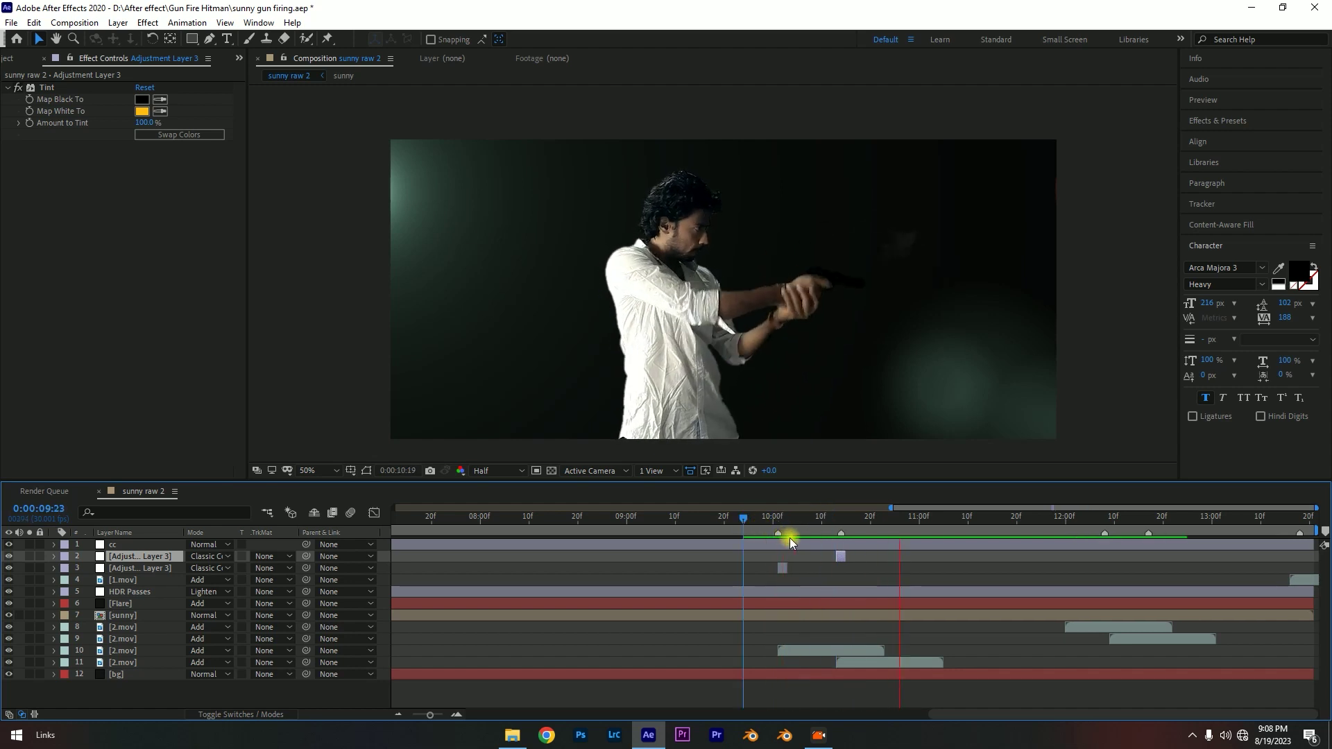
pyautogui.click(754, 523)
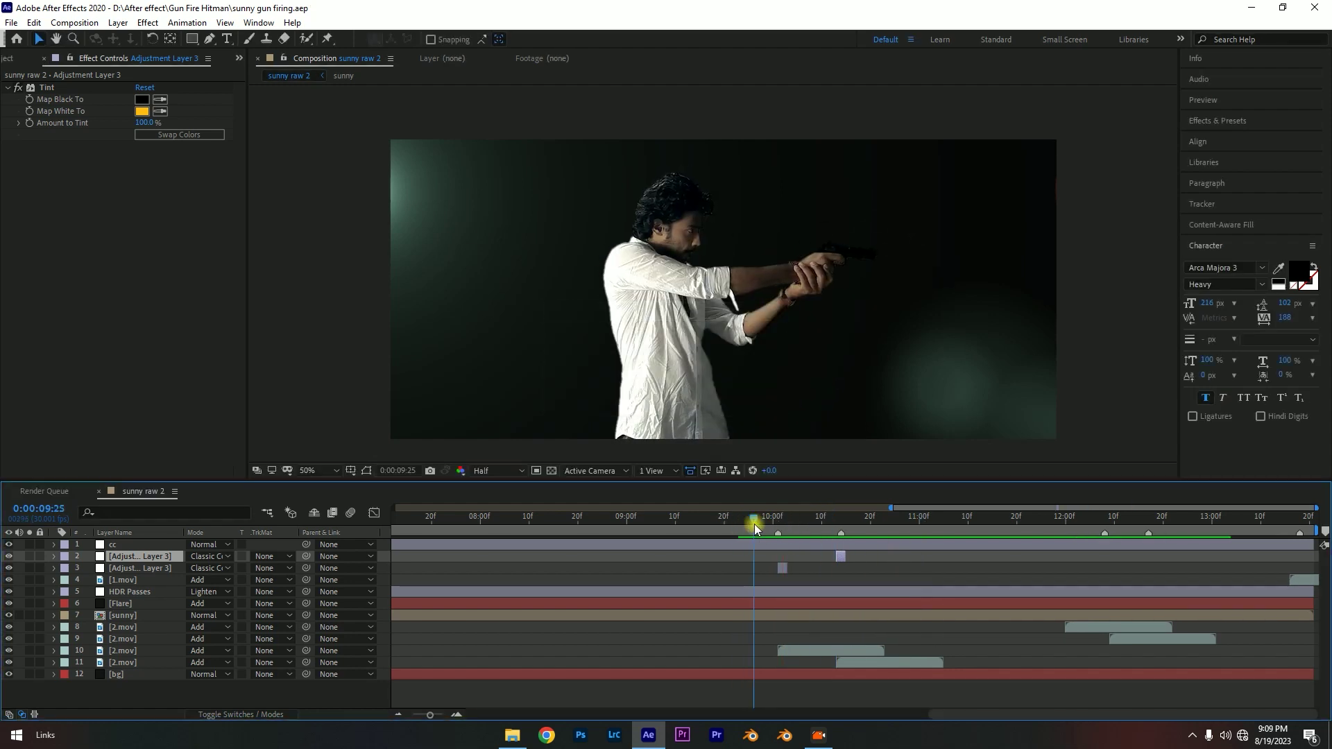
pyautogui.press('space')
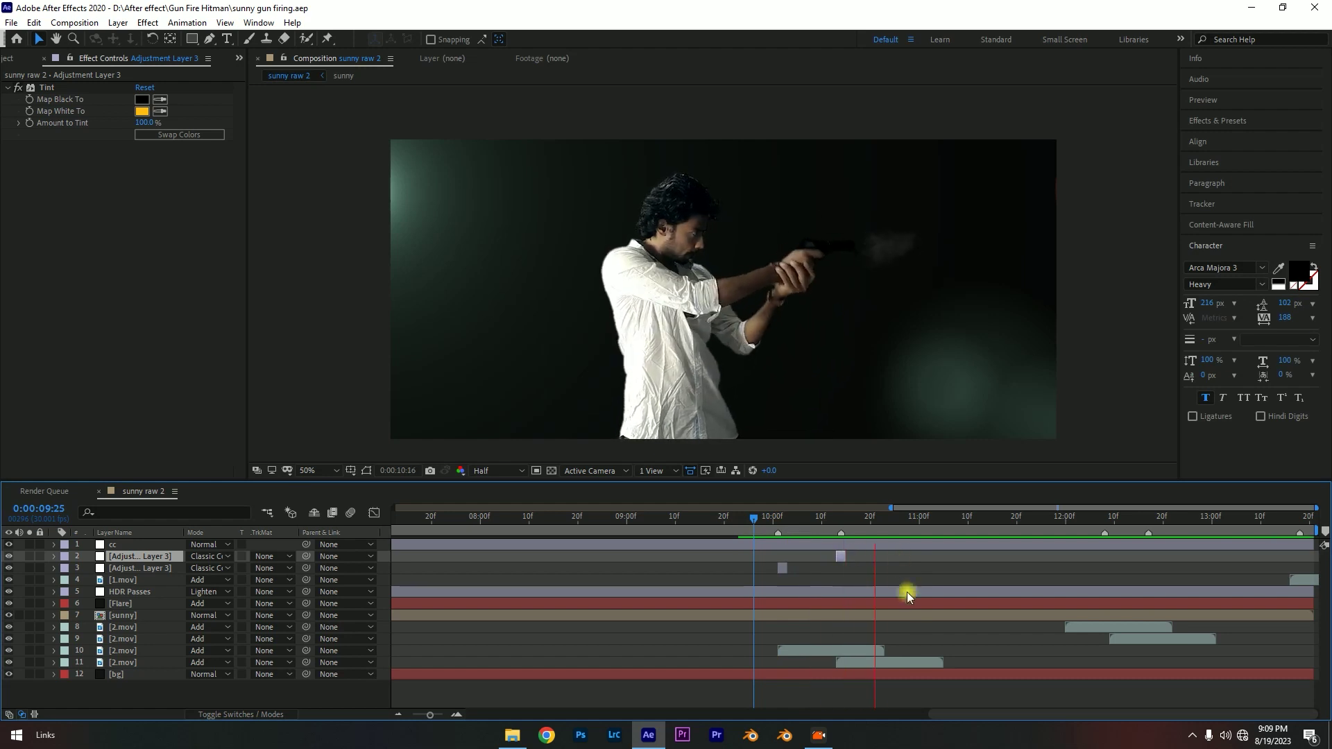
pyautogui.click(1029, 520)
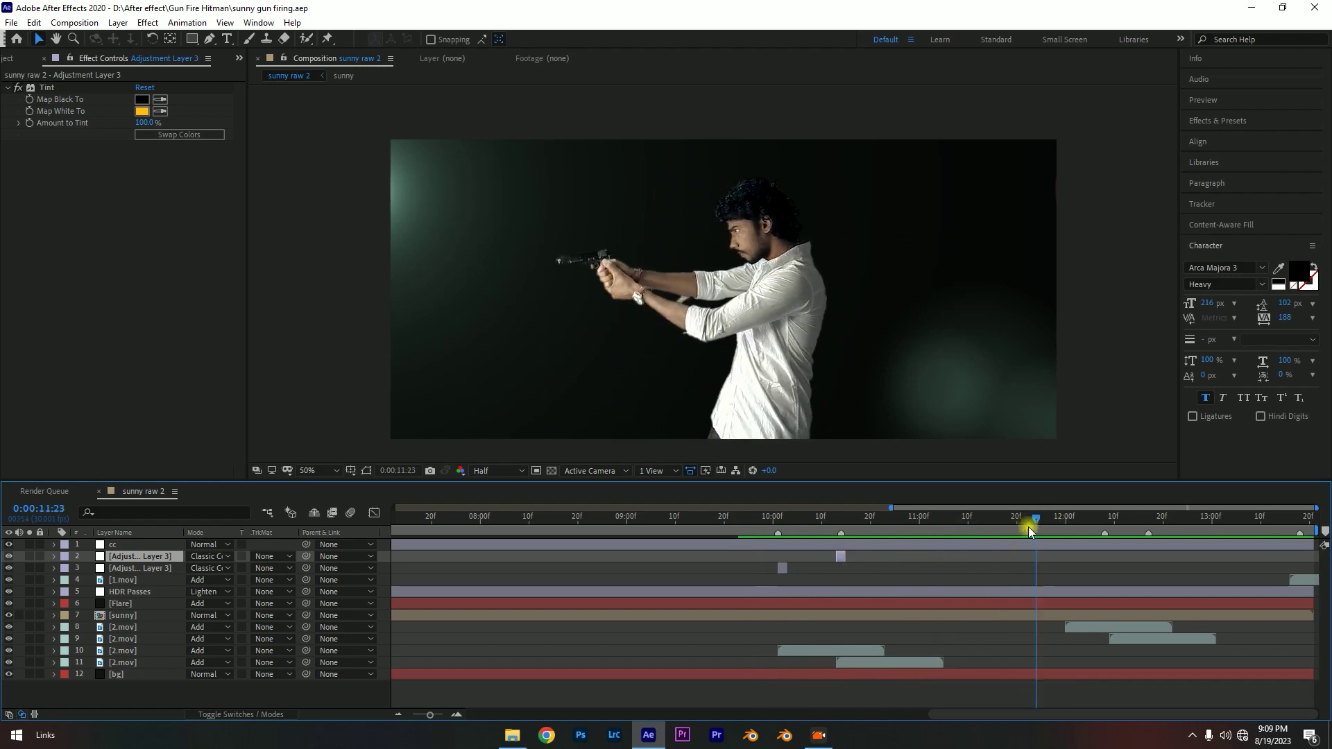
pyautogui.hotkey('ctrl', 'd')
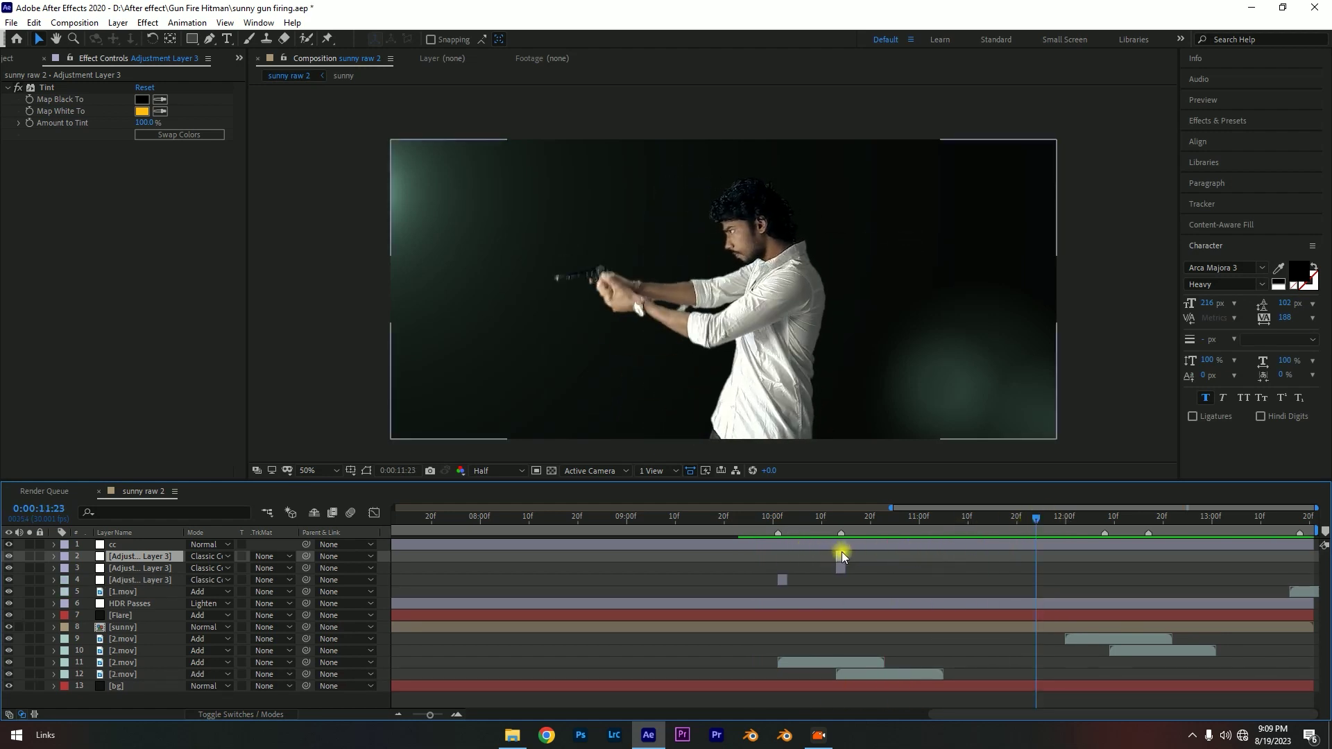
# - Keep the new copy brief and place it at the third muzzle flash, 11:29
pyautogui.moveTo(843, 555); pyautogui.dragTo(1048, 557)
pyautogui.moveTo(895, 569); pyautogui.dragTo(838, 556)
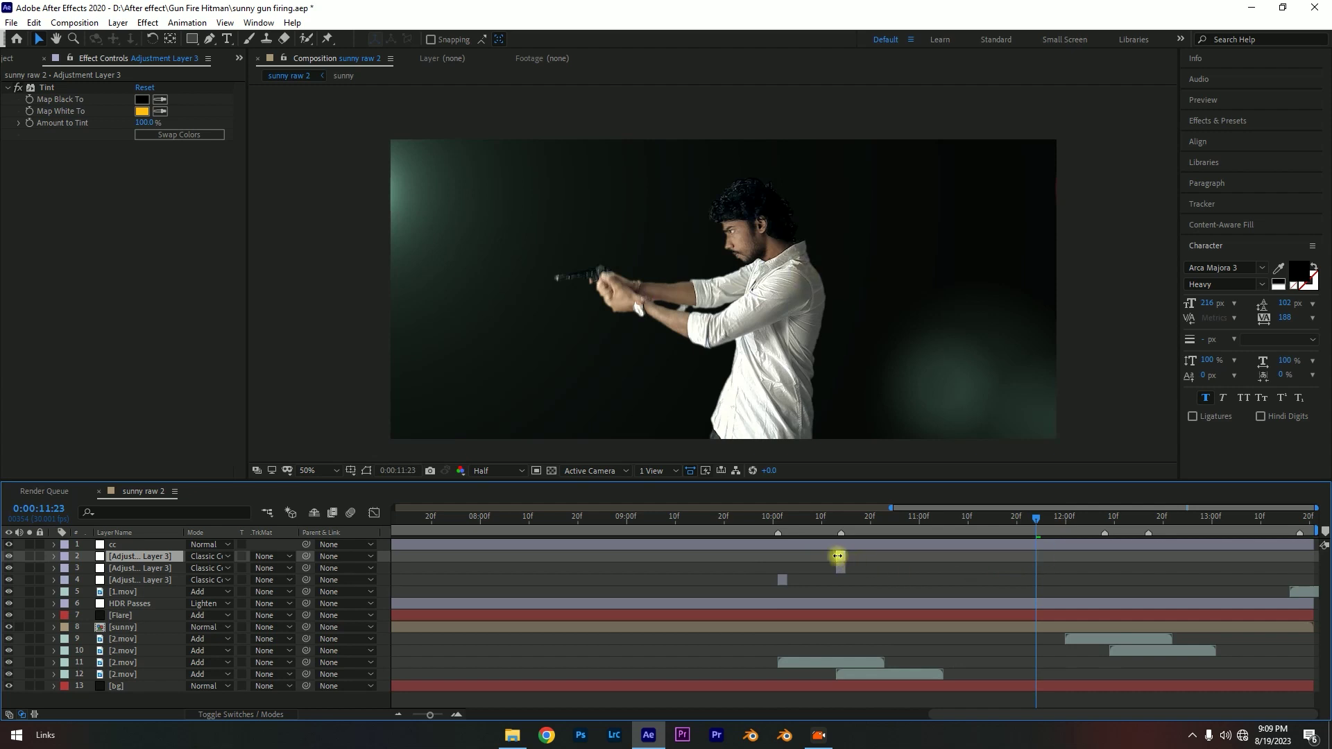
pyautogui.scroll(5, 840, 561)
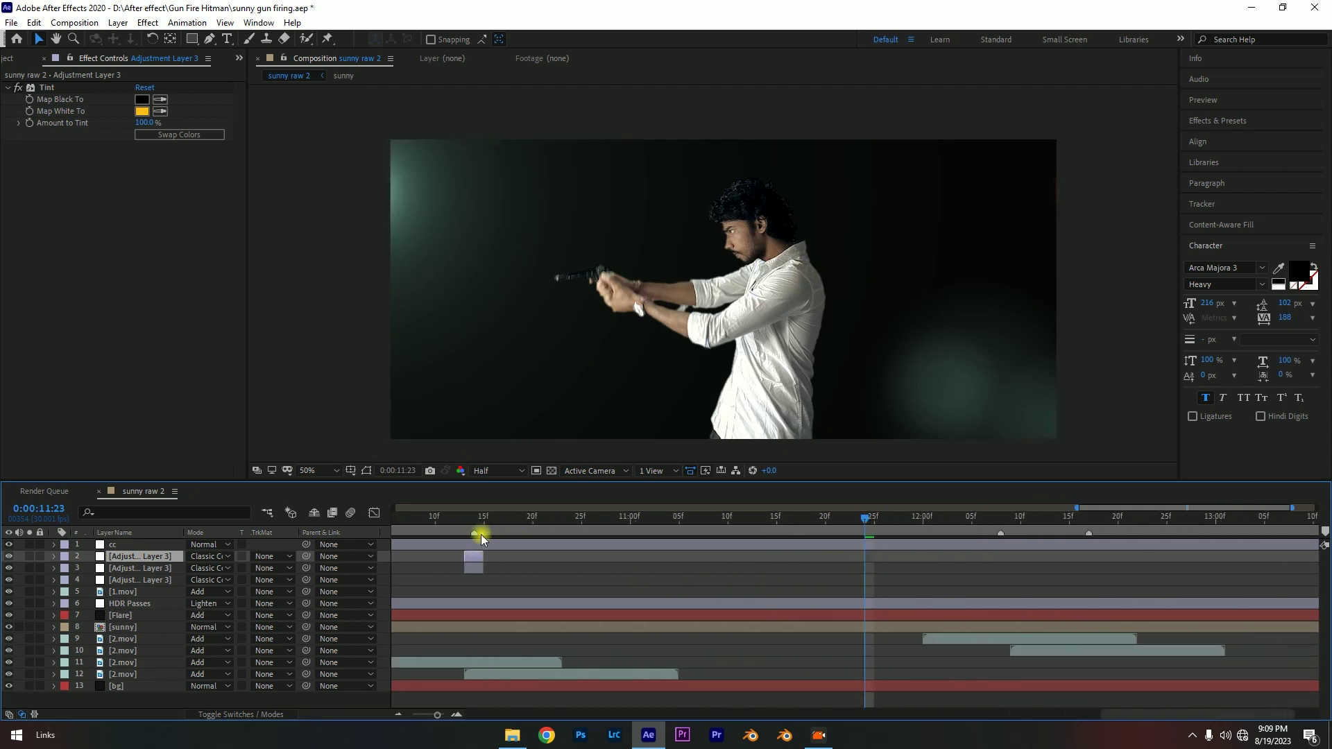
pyautogui.moveTo(476, 558); pyautogui.dragTo(836, 558)
pyautogui.click(921, 516)
pyautogui.scroll(5, 938, 548)
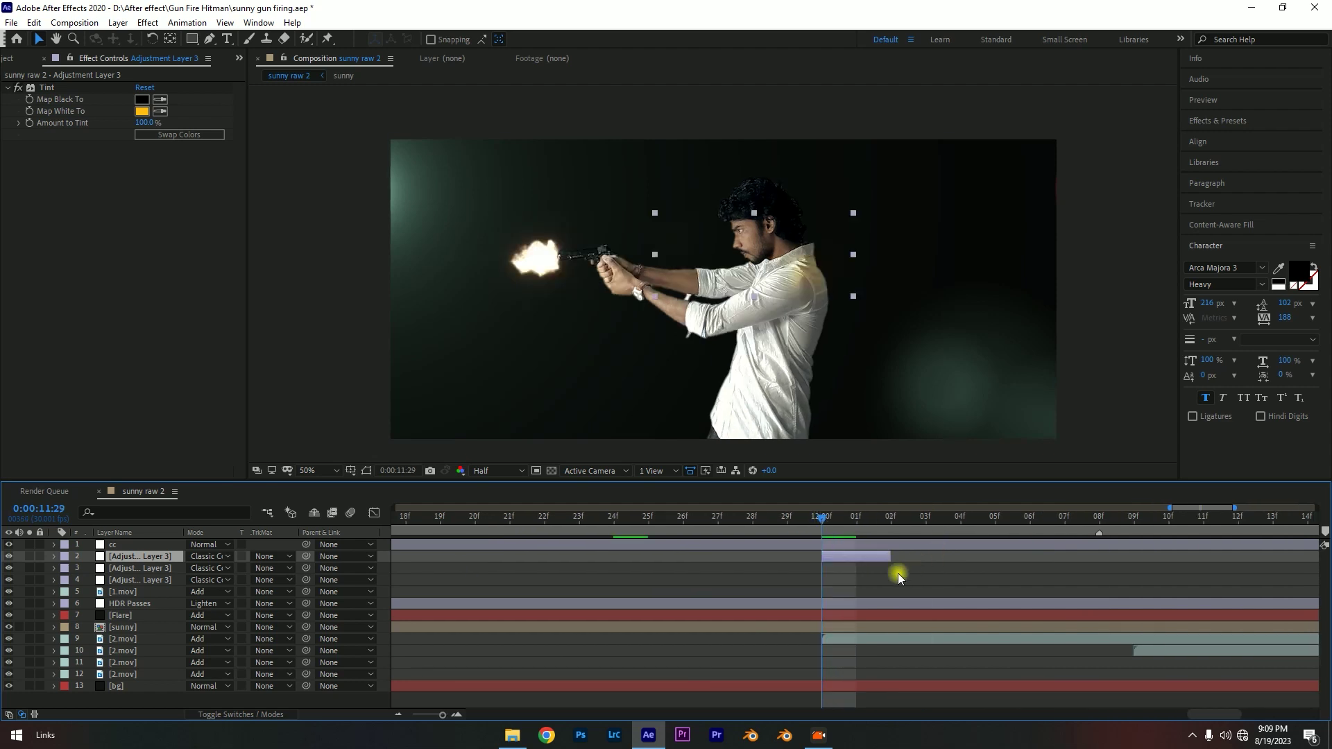
pyautogui.hscroll(2, 757, 567)
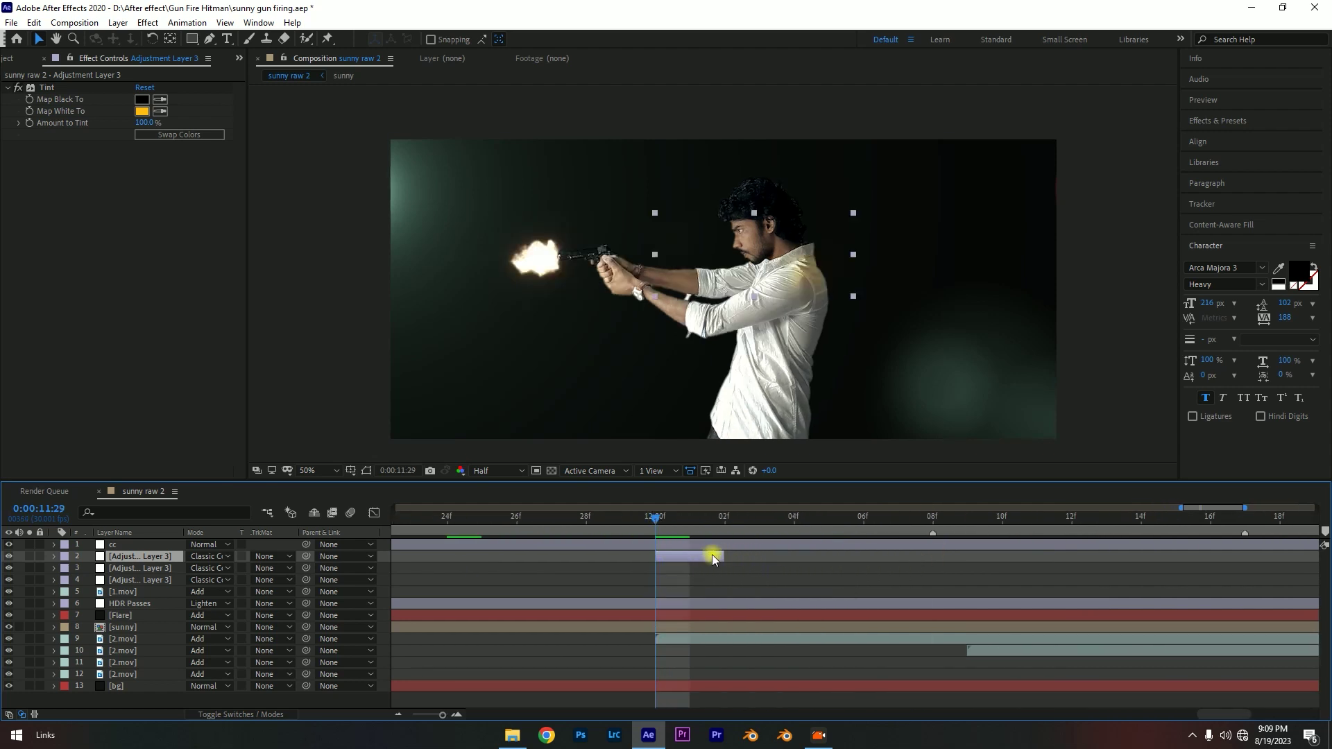
# - Move the copy's two masks onto the man's face and his gun hands
pyautogui.click(368, 469)
pyautogui.press('h')
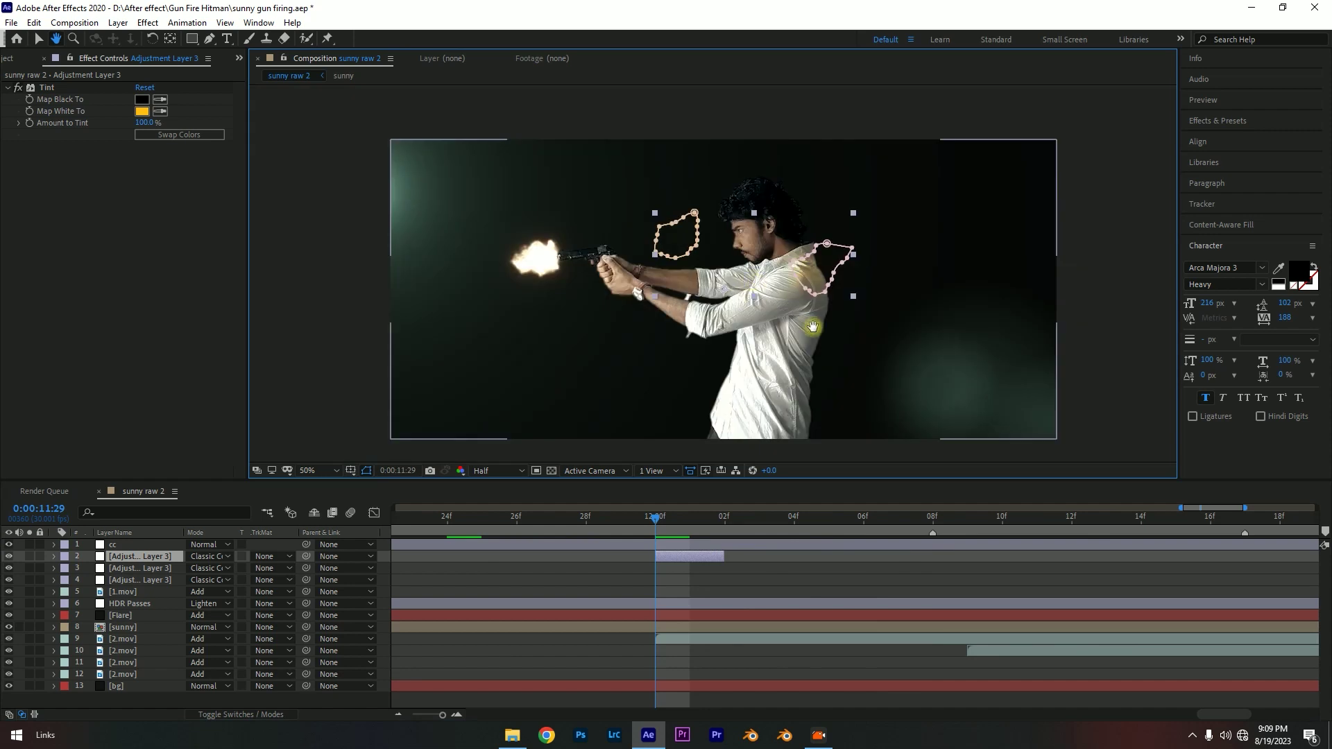
pyautogui.moveTo(812, 326); pyautogui.dragTo(845, 338)
pyautogui.press('v')
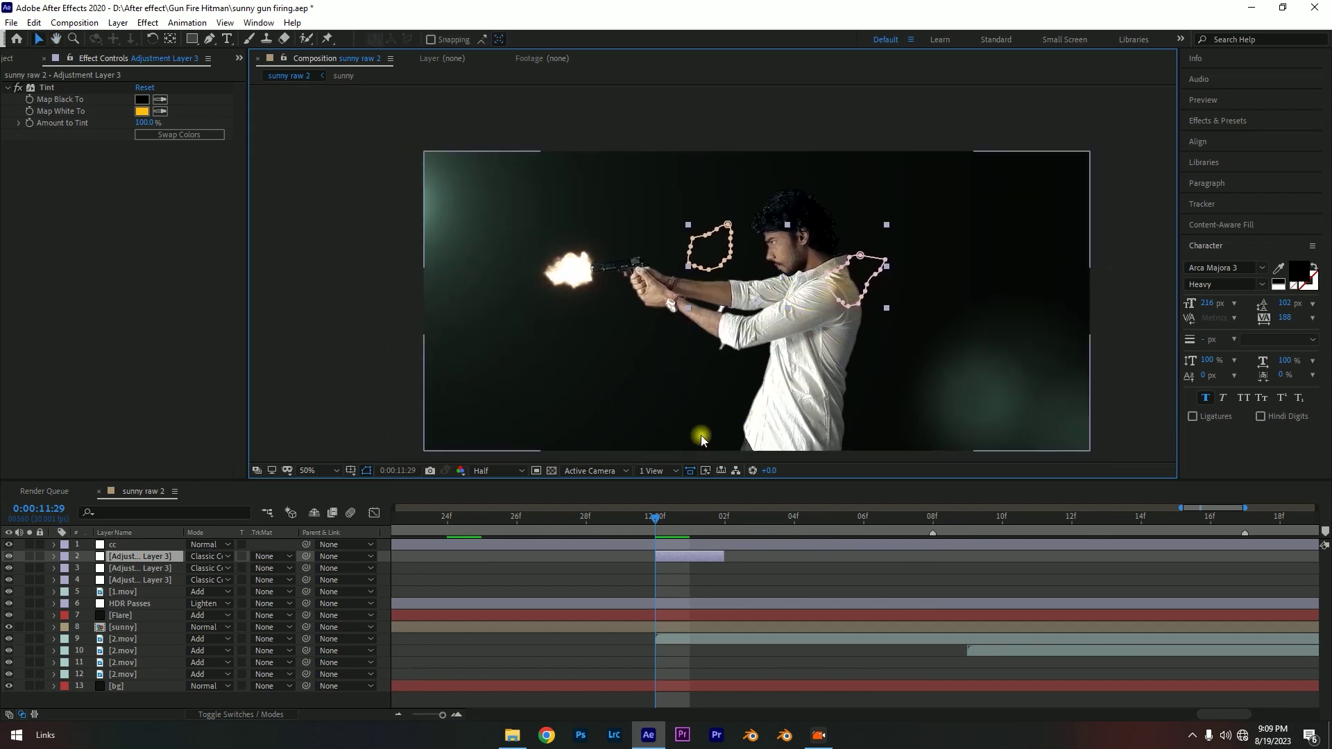
pyautogui.press('m')
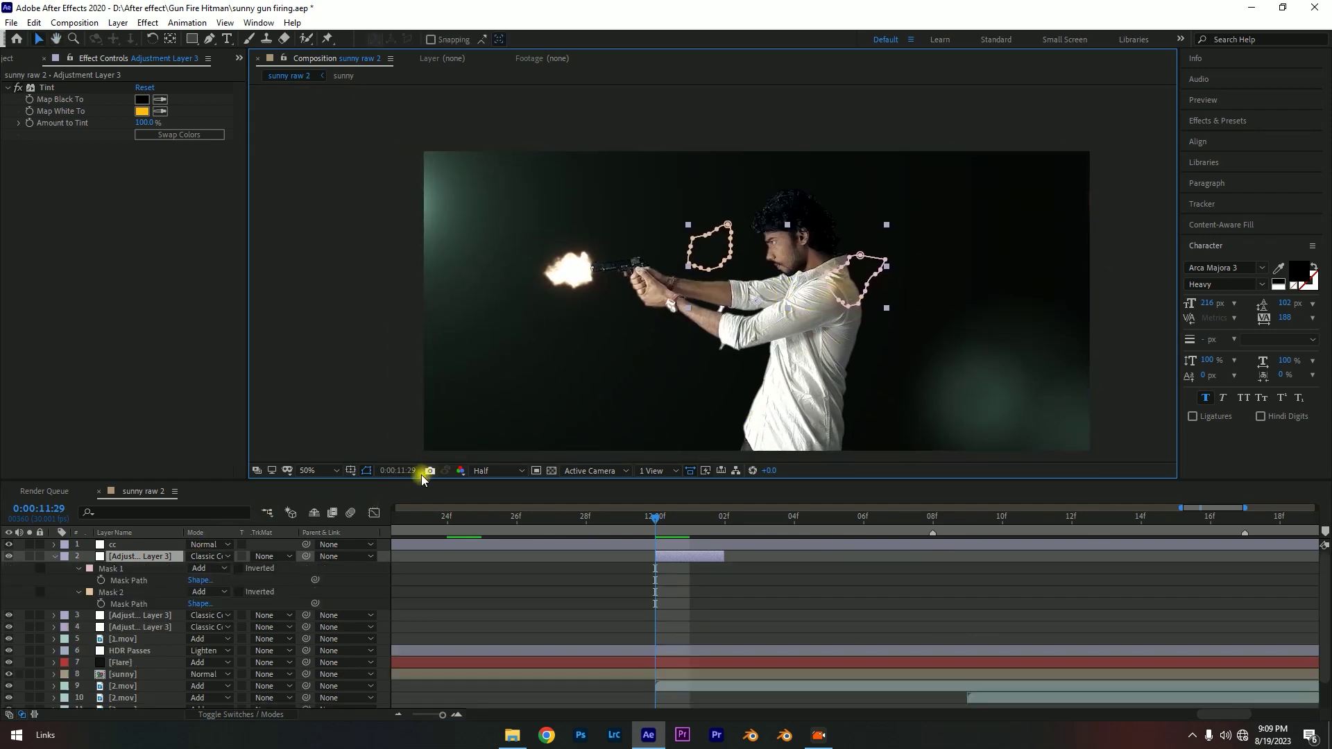
pyautogui.scroll(2, 799, 319)
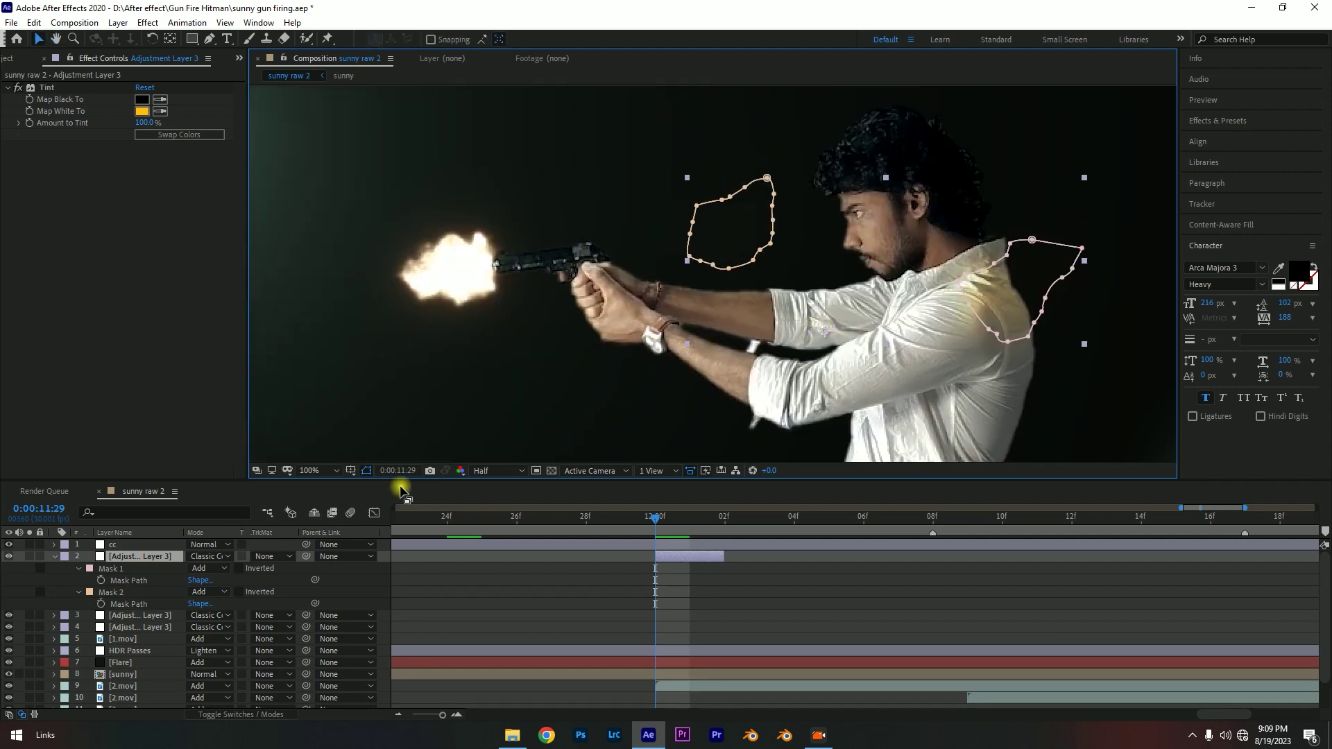
pyautogui.click(122, 556)
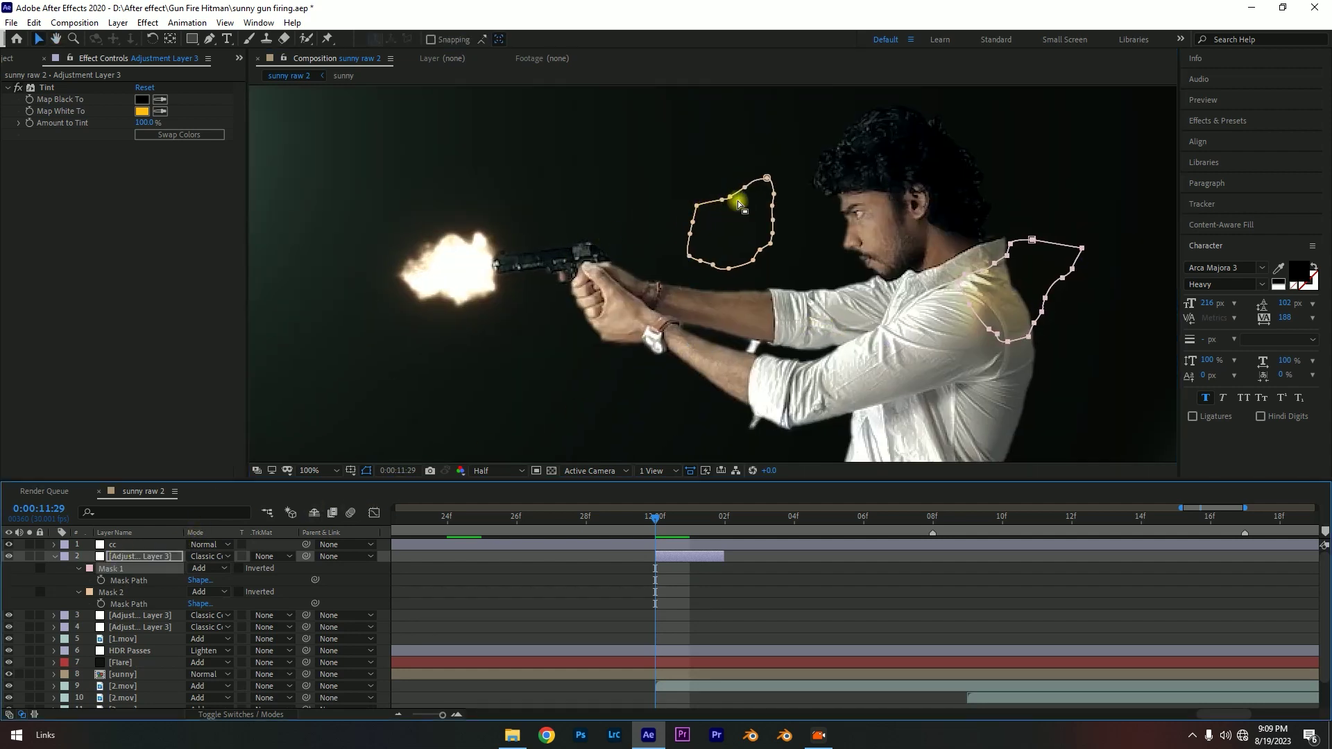
pyautogui.moveTo(1033, 243)
pyautogui.mouseDown()
pyautogui.moveTo(907, 182)
pyautogui.moveTo(910, 166)
pyautogui.mouseUp()
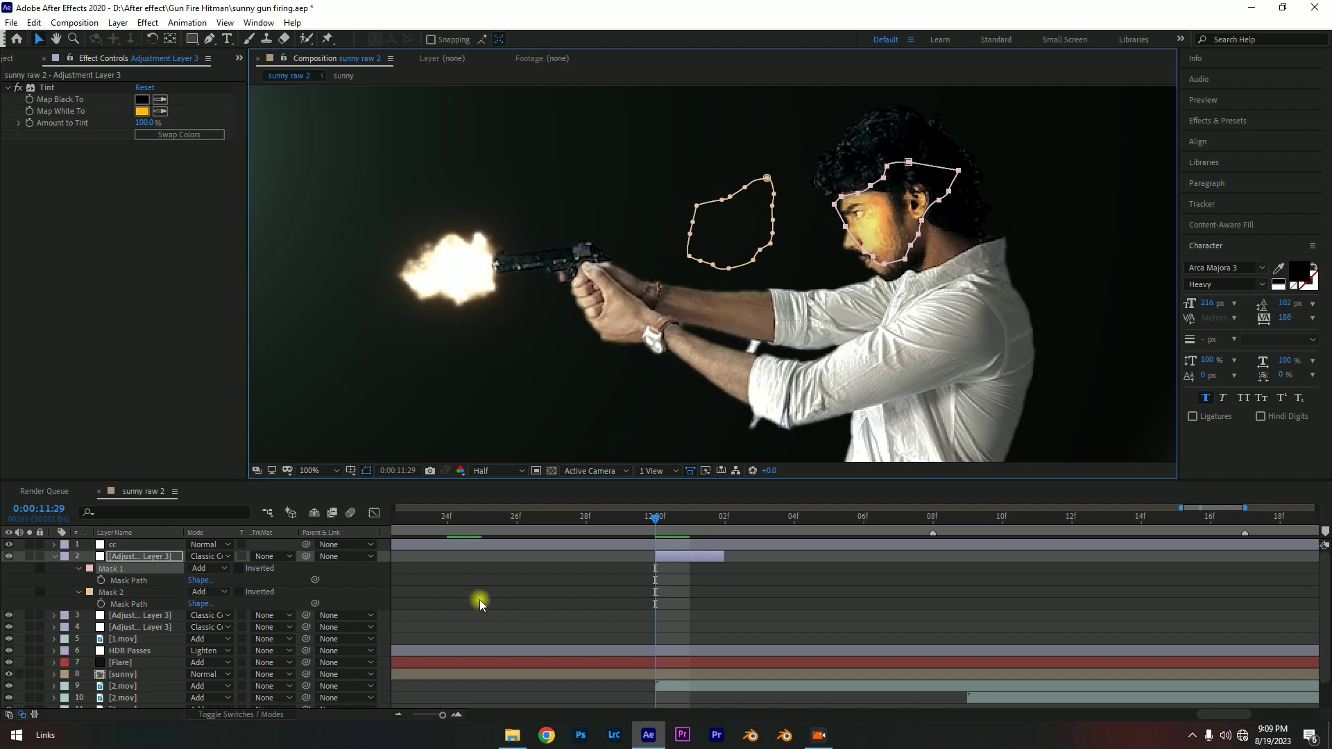
pyautogui.click(113, 595)
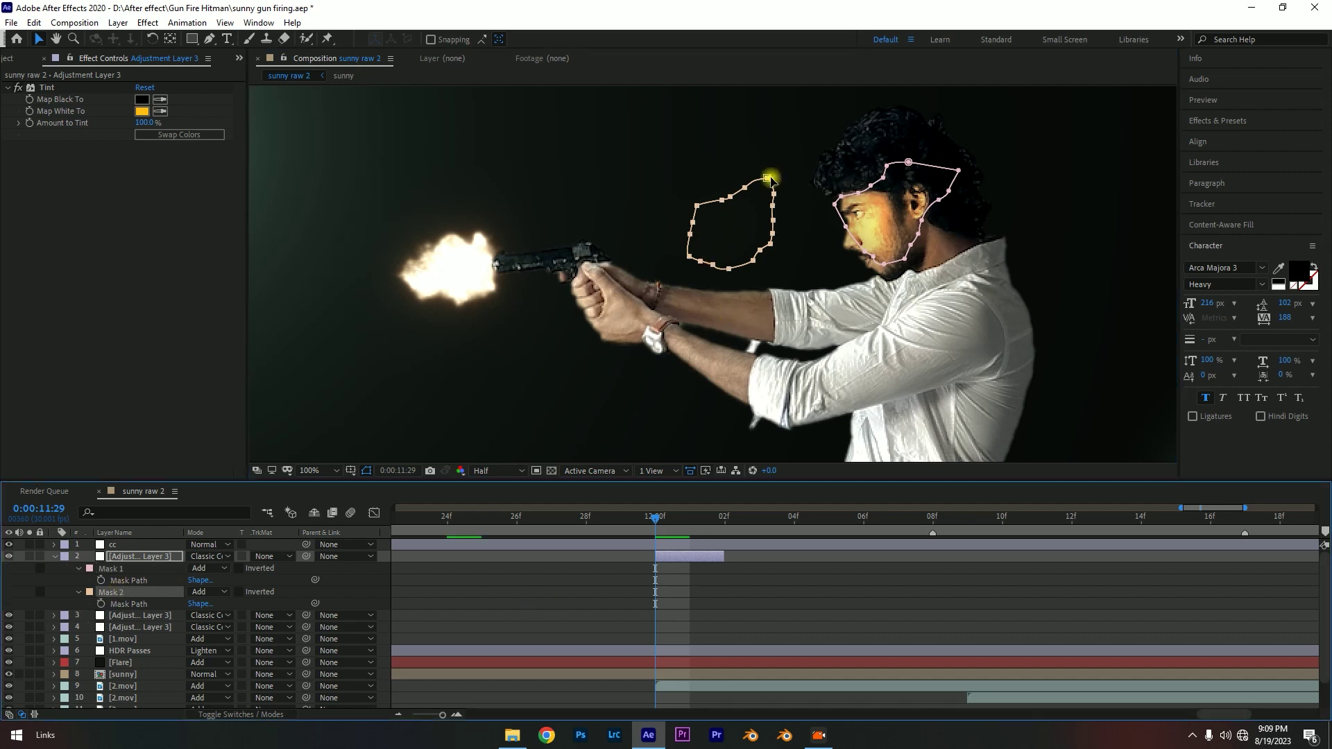
pyautogui.moveTo(771, 179); pyautogui.dragTo(658, 253)
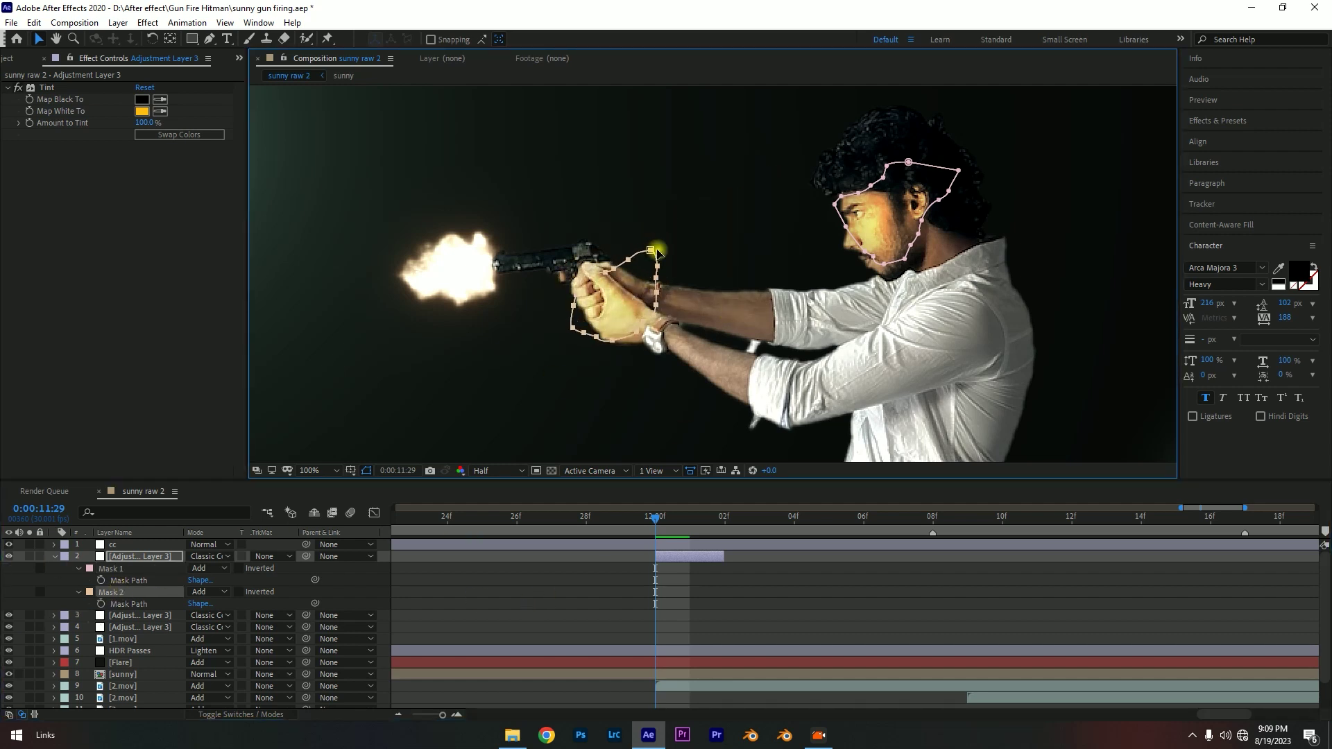
pyautogui.hotkey('ctrl', 'z')
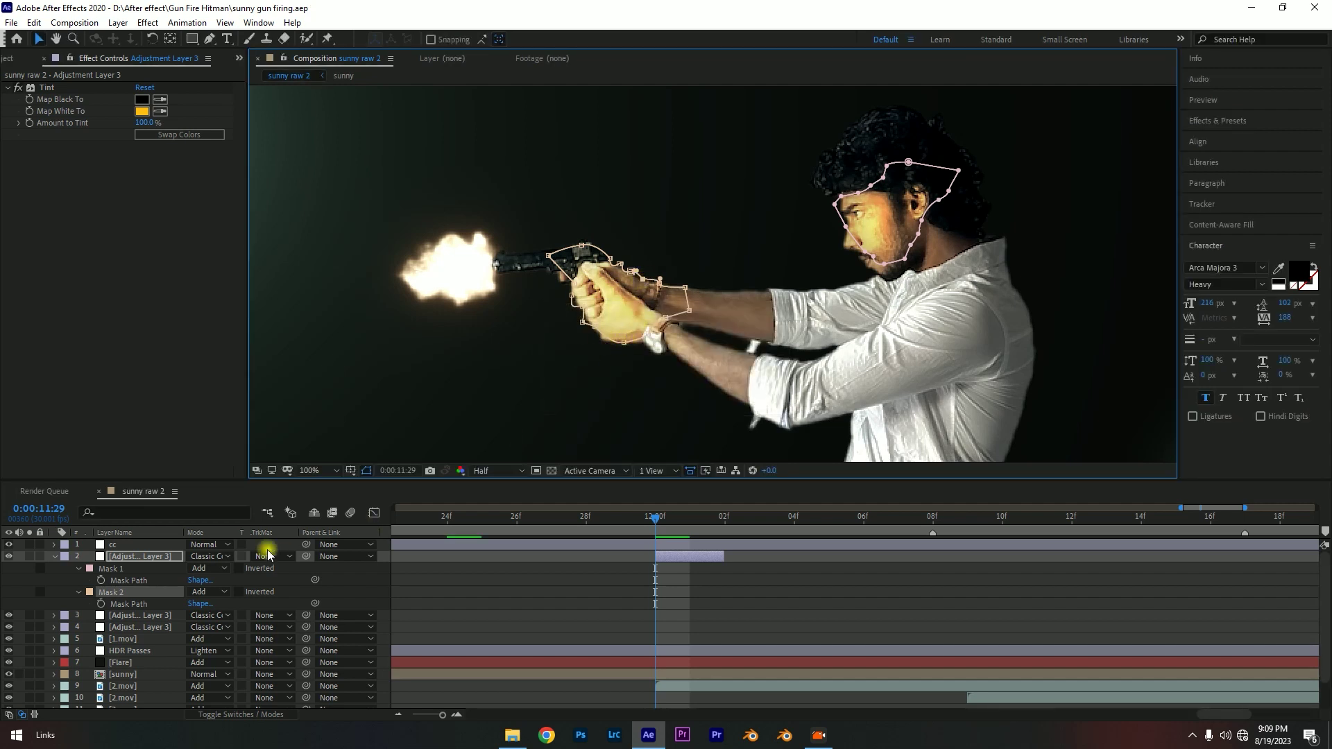
# - Feather the tint copy's Mask 2 to 133 and Mask 1 to 128 pixels, then save
pyautogui.press('m')
pyautogui.press('m')
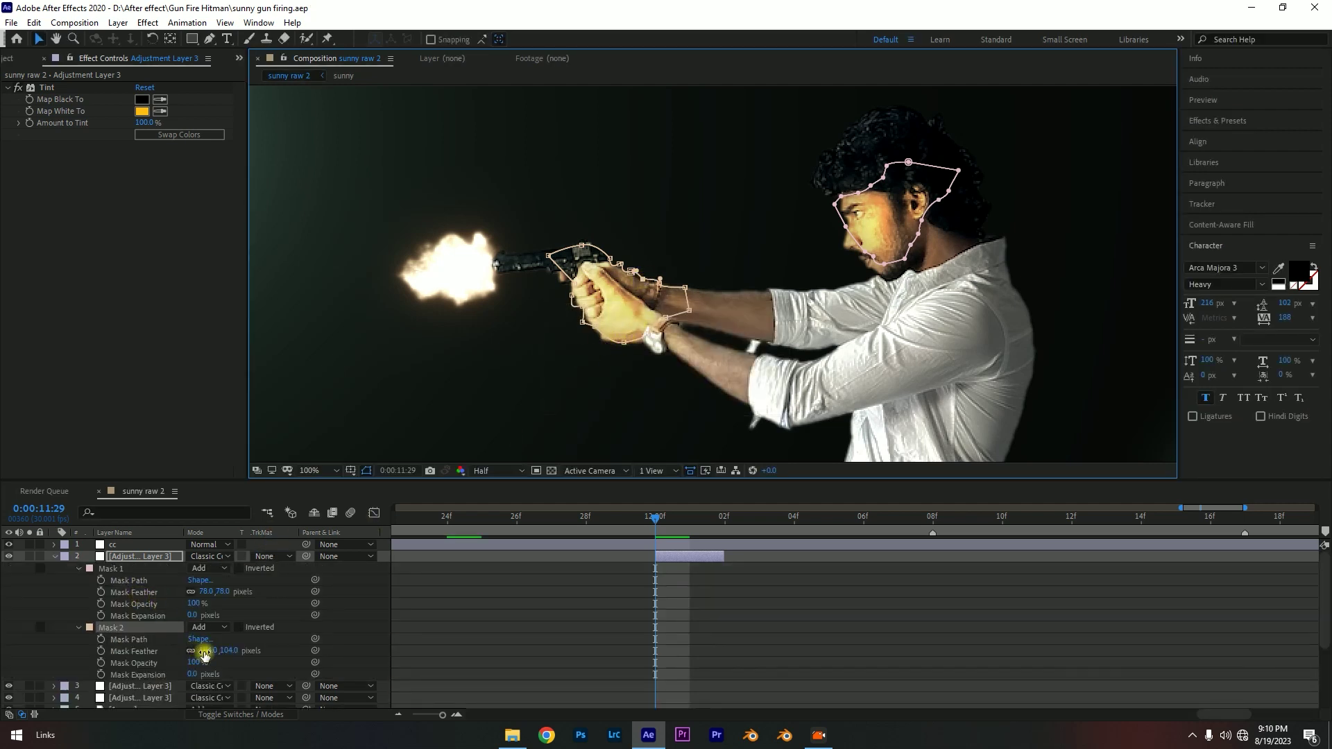
pyautogui.moveTo(229, 652); pyautogui.dragTo(258, 657)
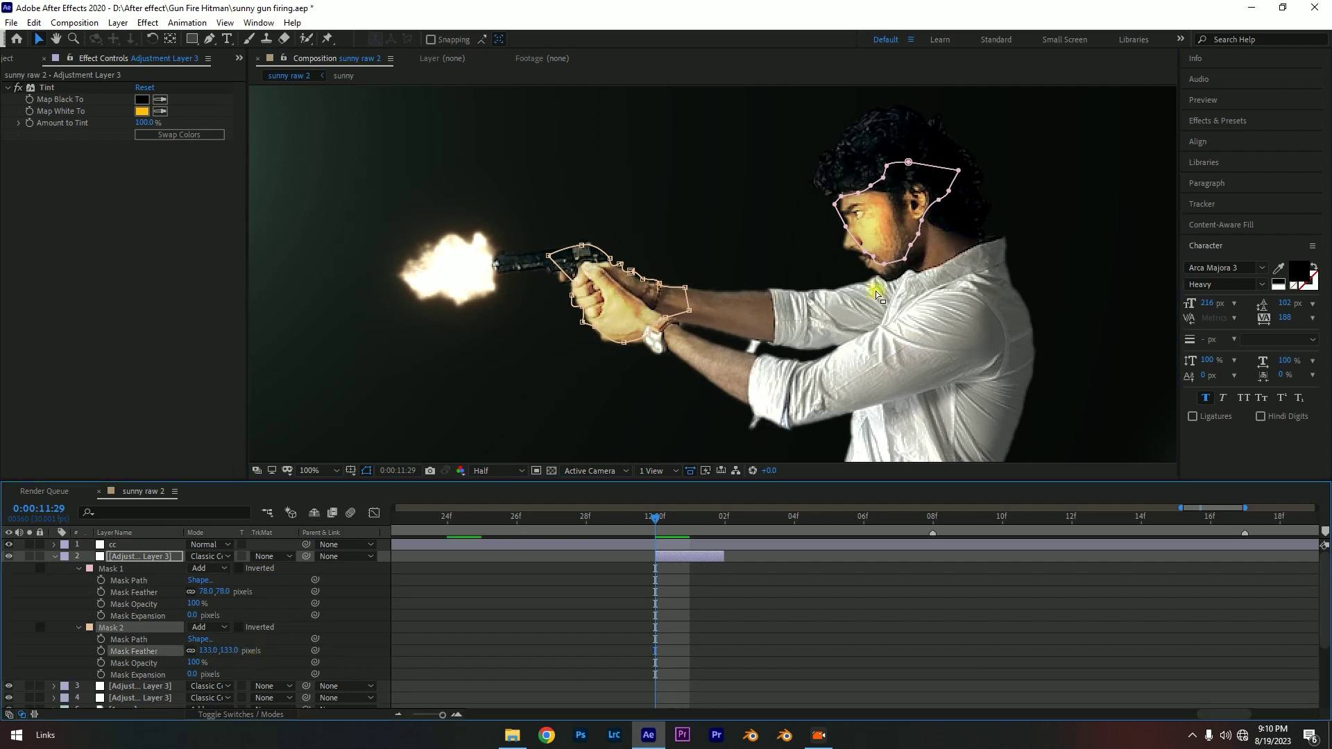
pyautogui.click(867, 267)
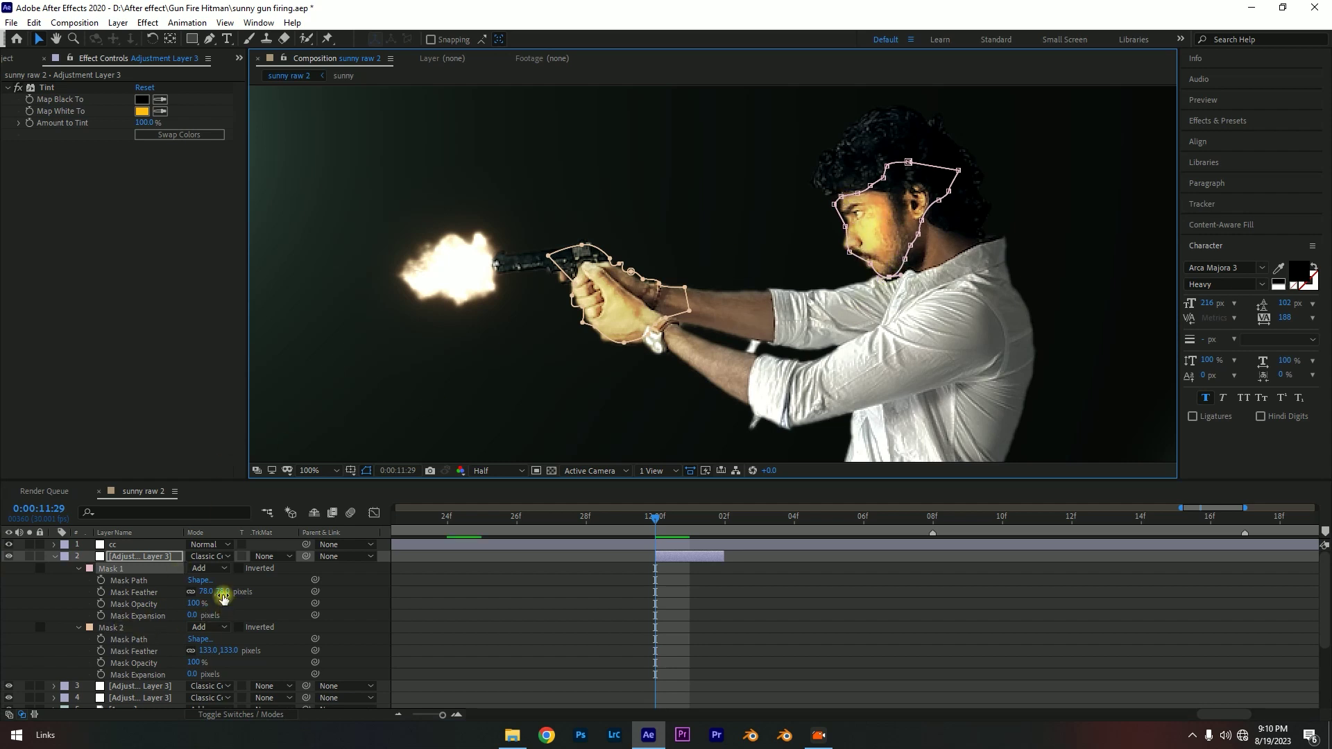
pyautogui.moveTo(223, 598); pyautogui.dragTo(253, 589)
pyautogui.scroll(-4, 758, 313)
pyautogui.hotkey('ctrl', 's')
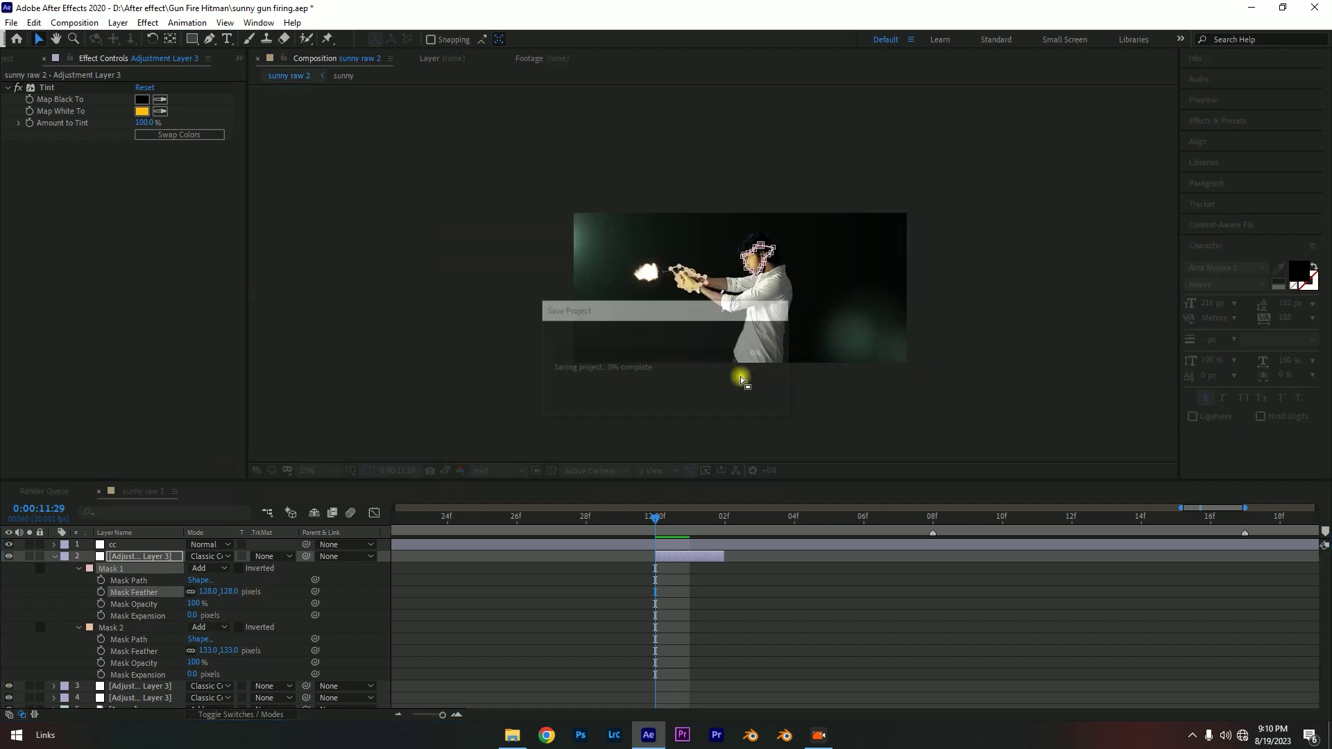
# - Preview the shot from 0:00:09:27 and stop on the firing frame
pyautogui.hotkey('ctrl', '`')
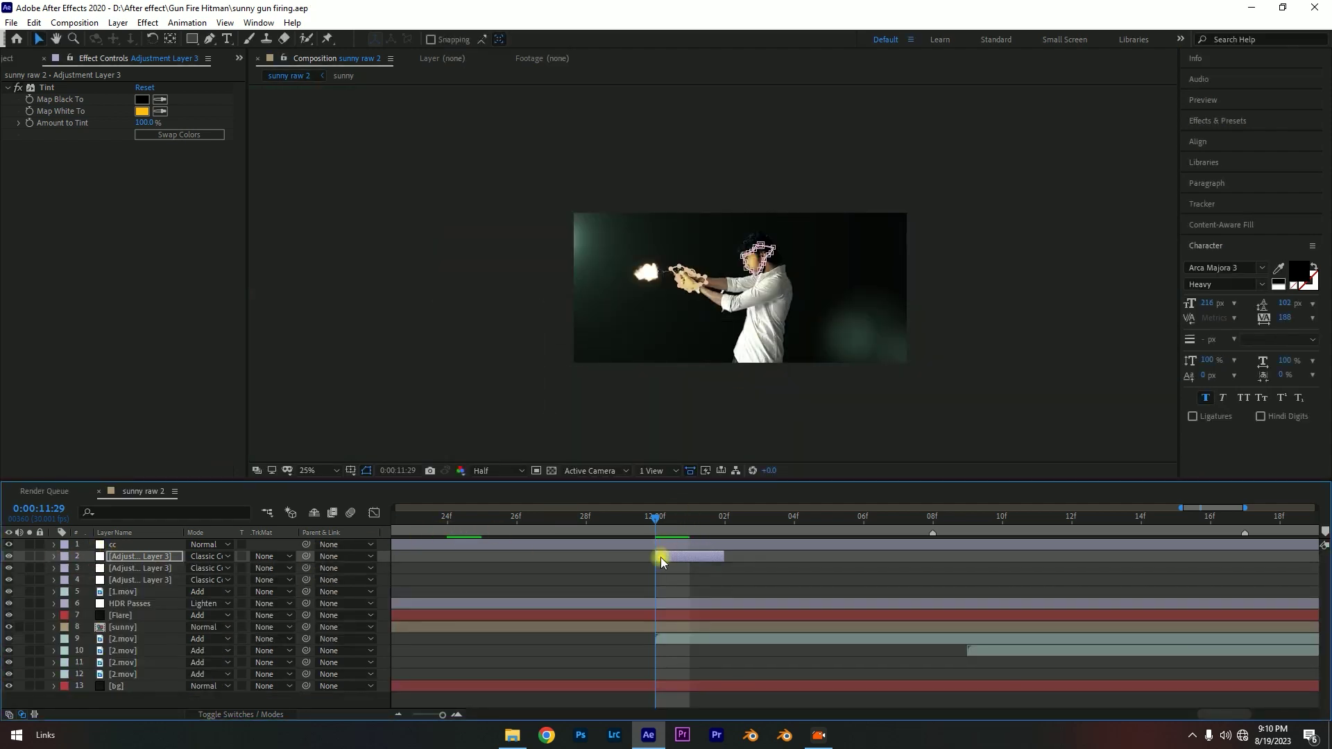
pyautogui.scroll(-3, 652, 548)
pyautogui.click(539, 518)
pyautogui.press('space')
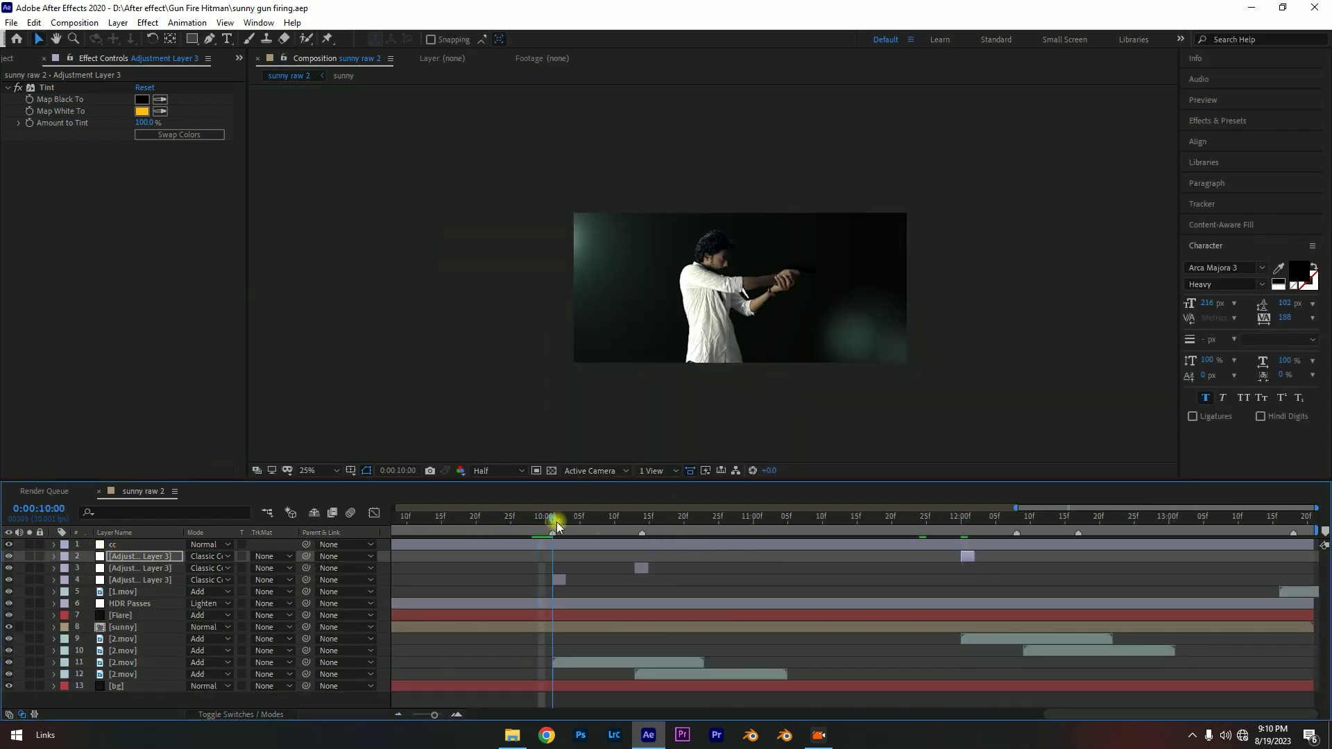
pyautogui.click(534, 519)
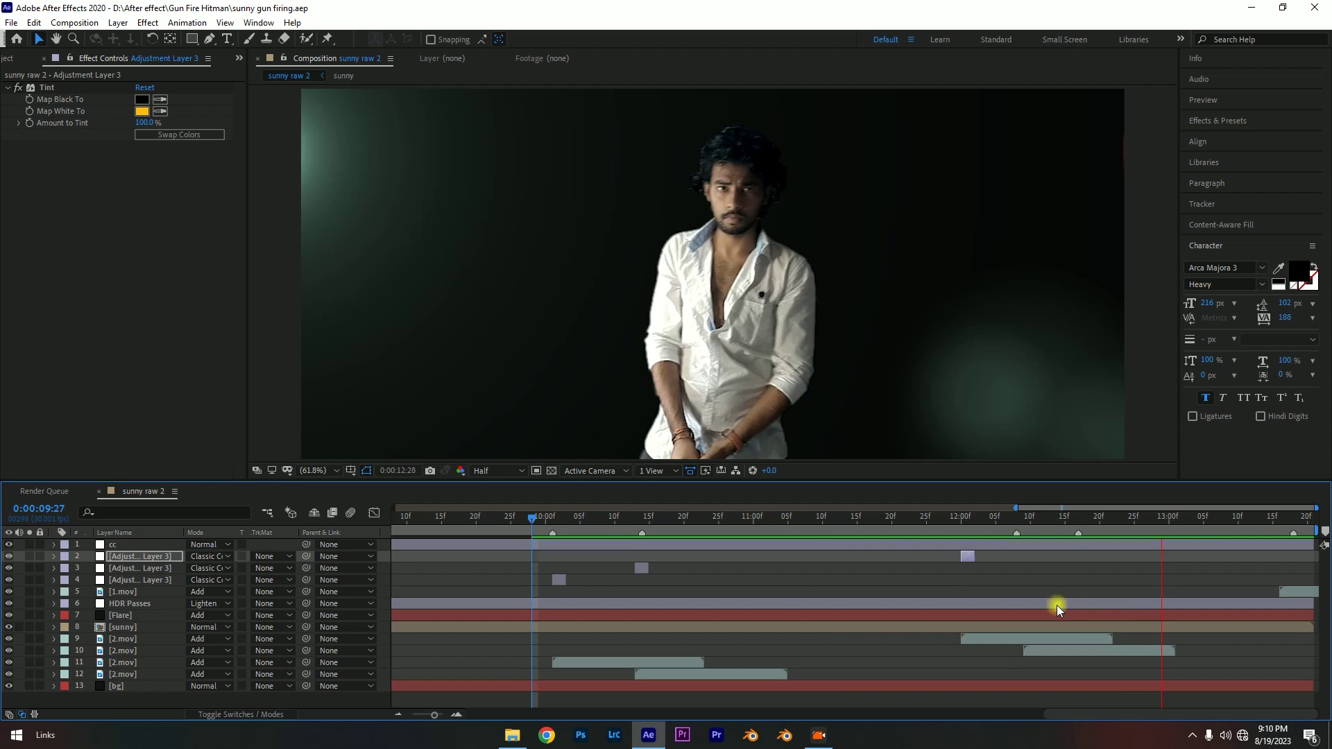
pyautogui.press('space')
pyautogui.scroll(2, 1050, 592)
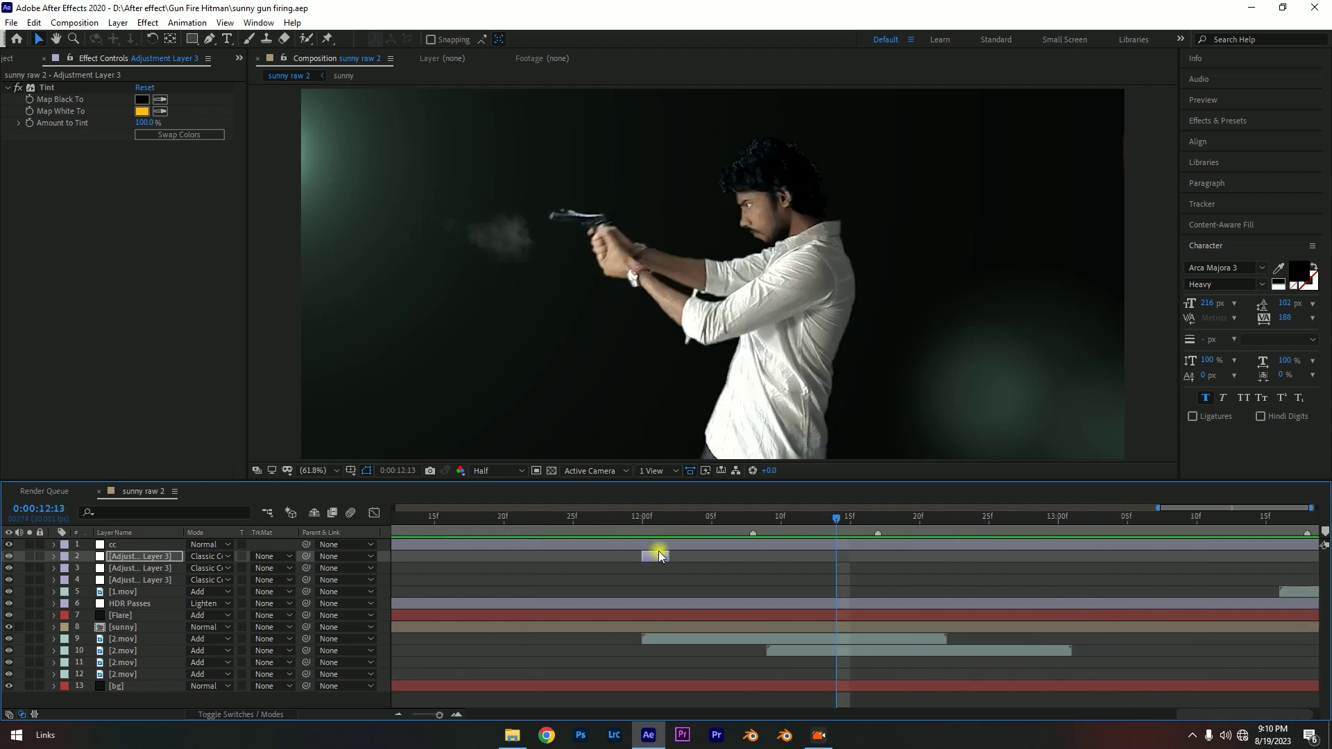
# - Duplicate the masked tint layer and make the copy start at the 12:08 muzzle flash
pyautogui.moveTo(660, 553); pyautogui.dragTo(658, 557)
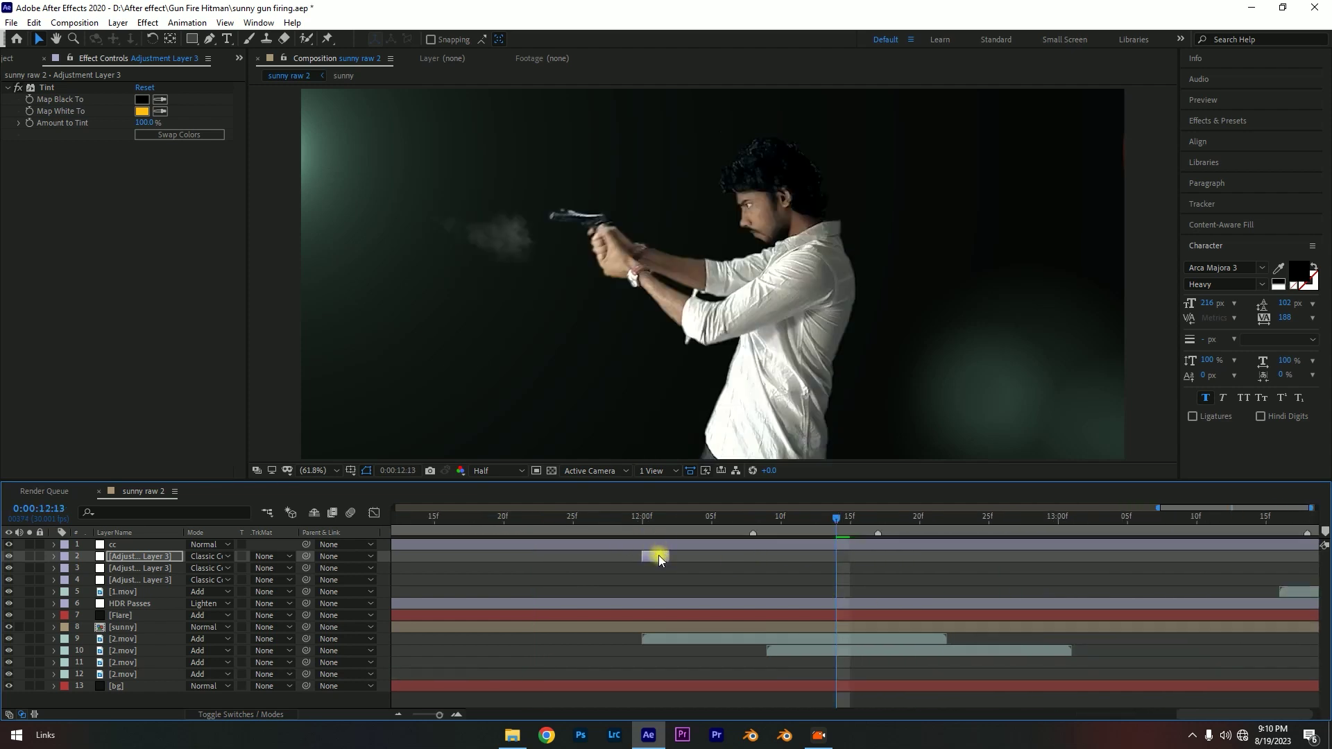
pyautogui.hotkey('ctrl', 'd')
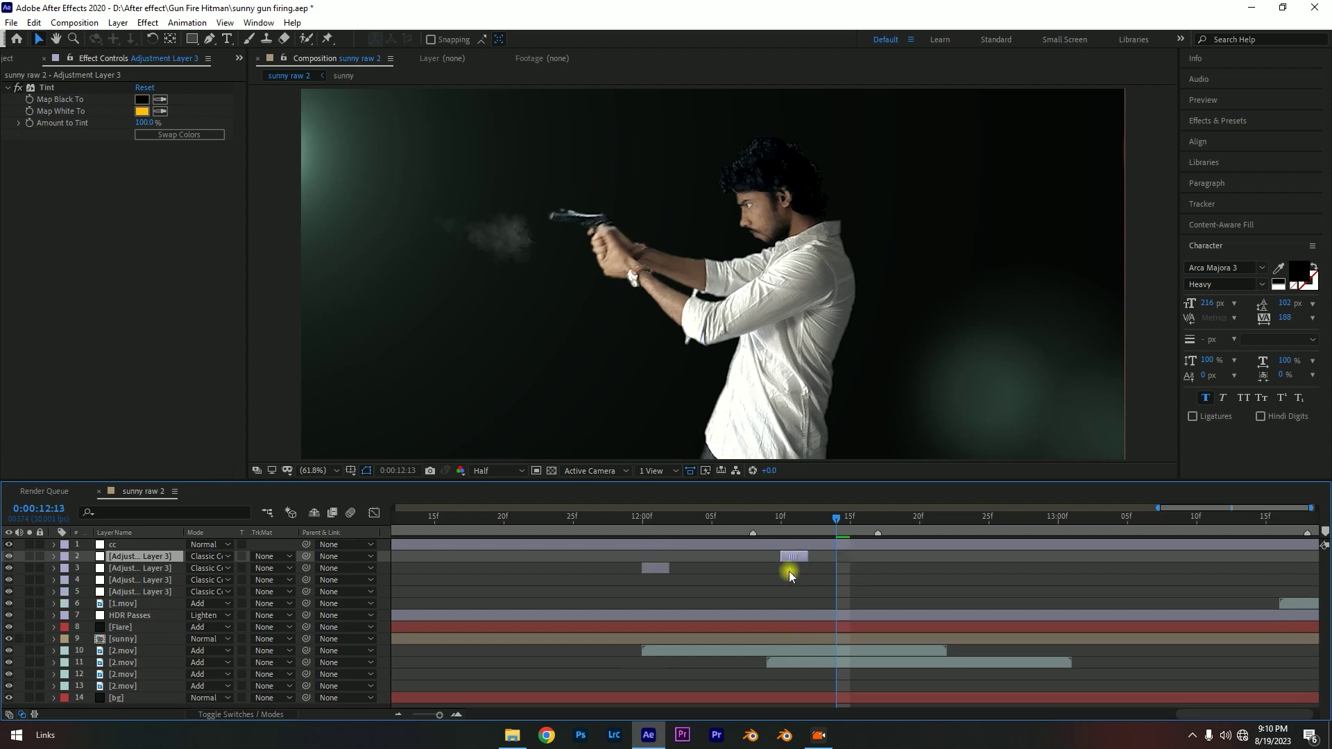
pyautogui.moveTo(775, 531); pyautogui.dragTo(772, 535)
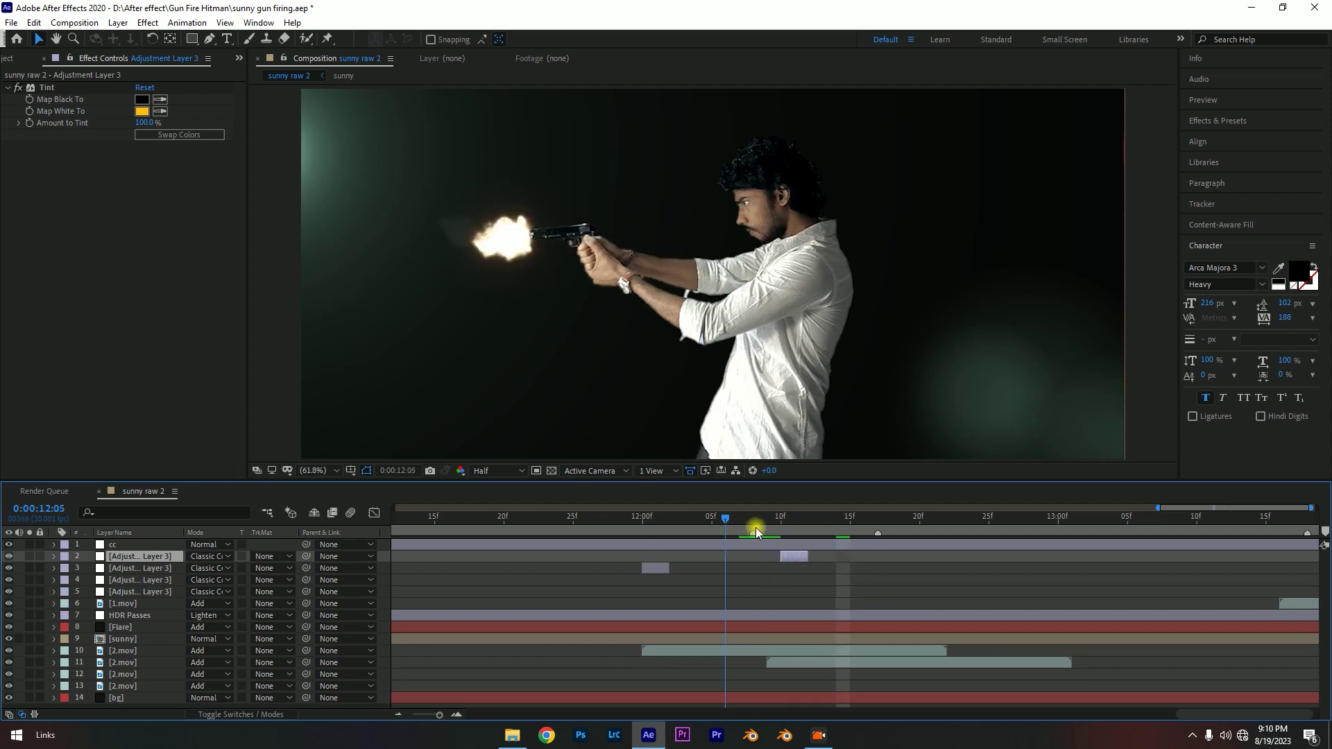
pyautogui.click(796, 559)
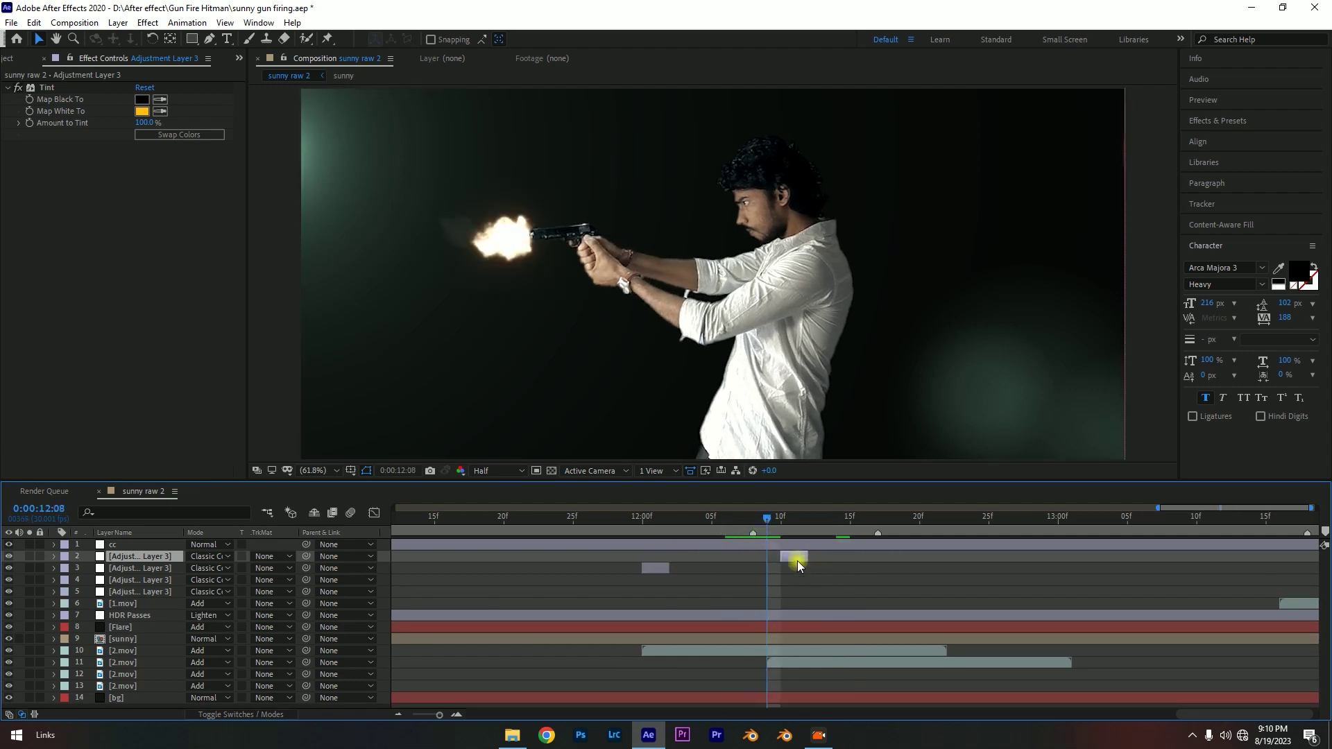
pyautogui.moveTo(780, 554); pyautogui.dragTo(769, 532)
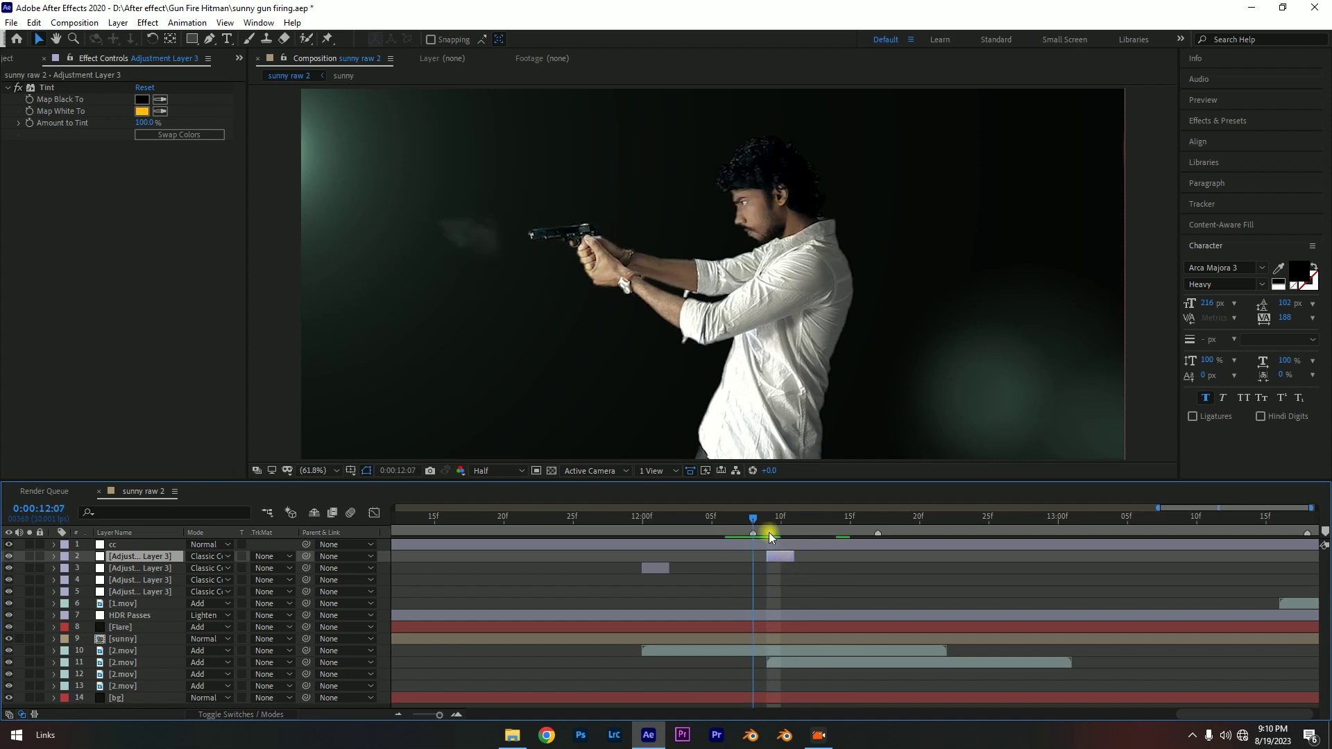
# - Move the copy's head mask onto the face and its hand mask onto the gun hands
pyautogui.click(125, 556)
pyautogui.press('m')
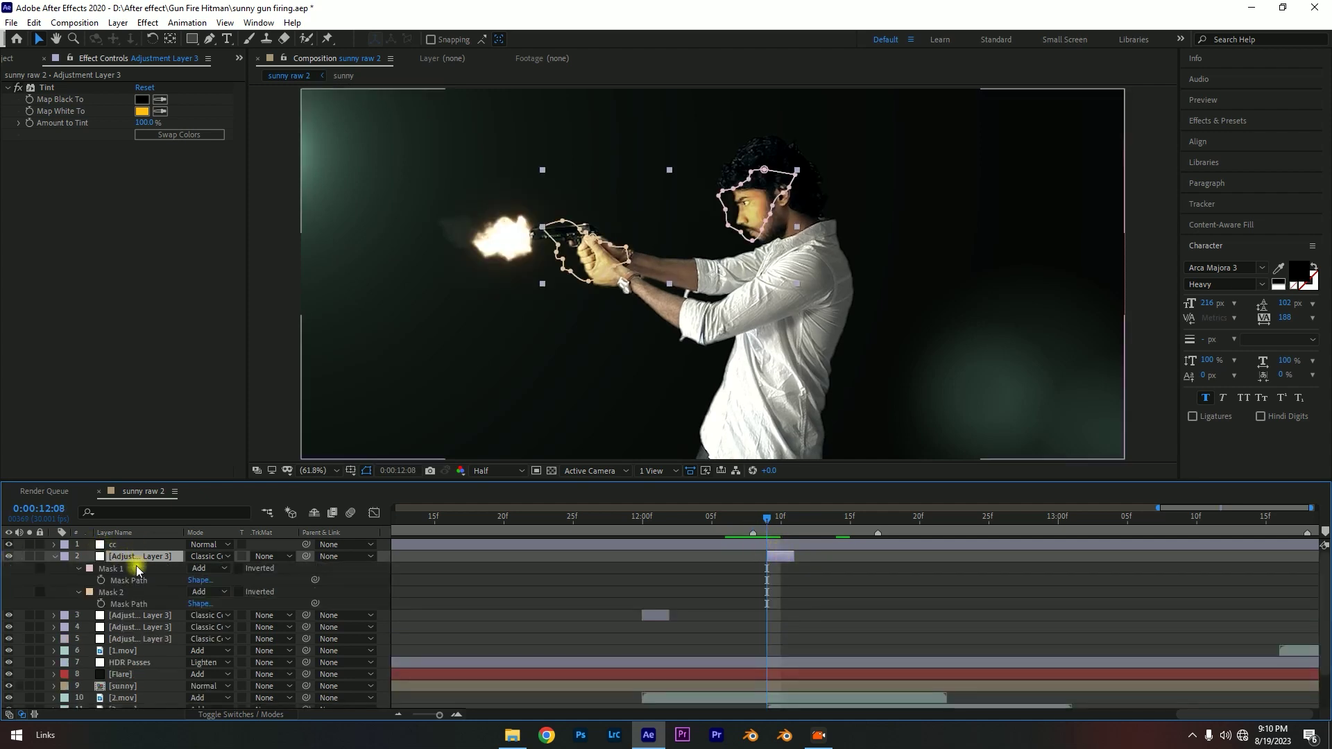
pyautogui.moveTo(761, 172); pyautogui.dragTo(774, 170)
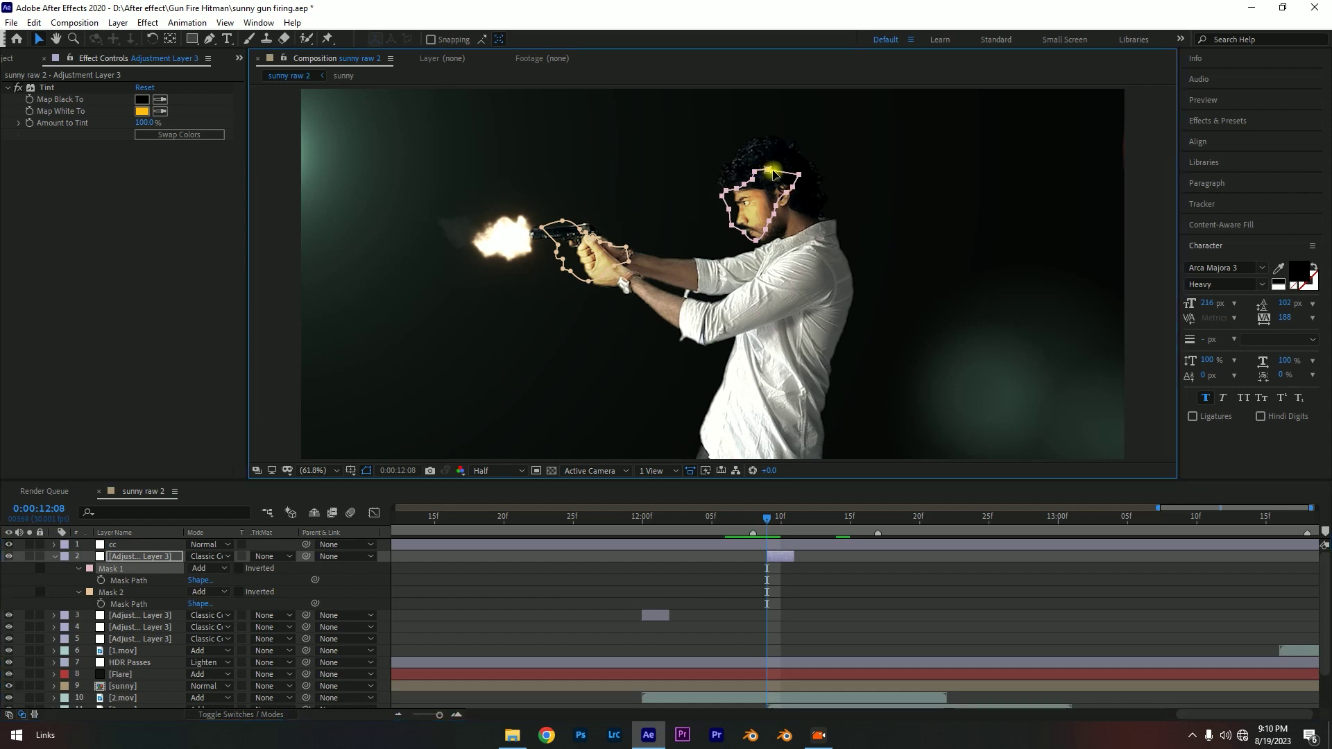
pyautogui.click(125, 590)
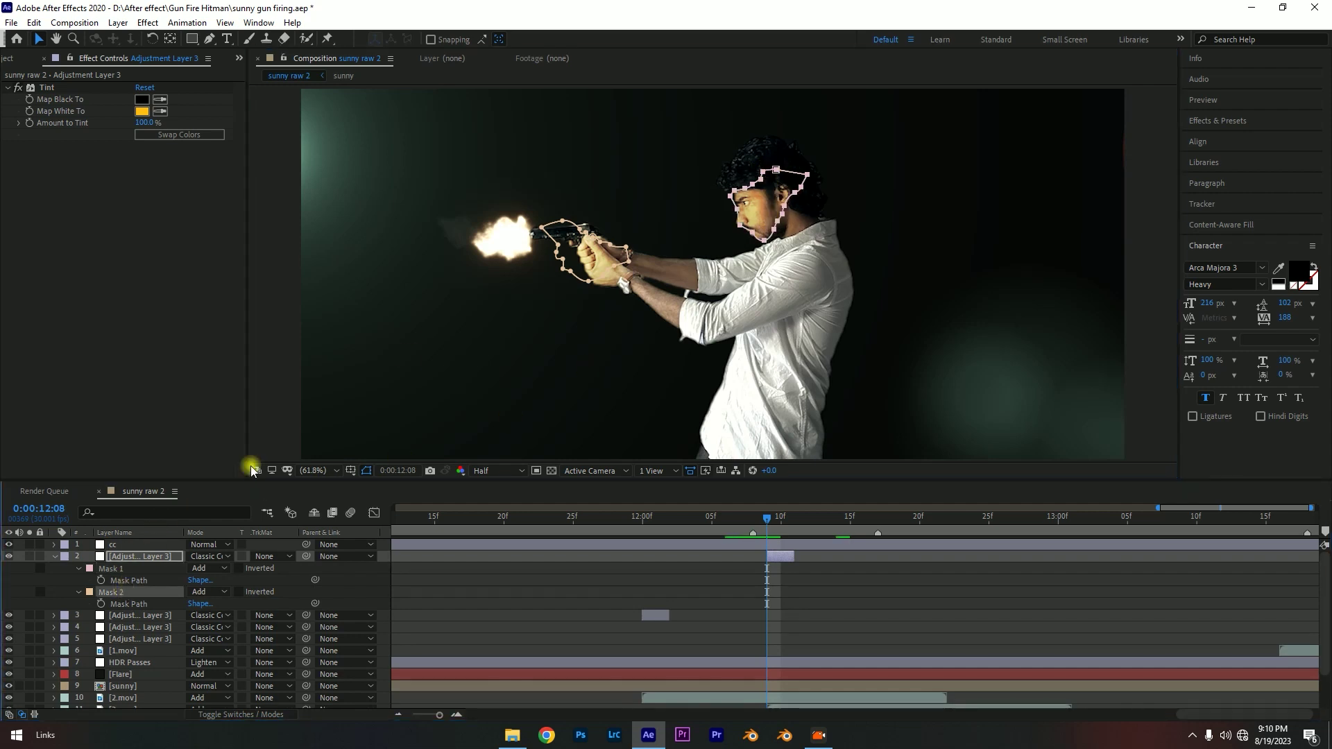
pyautogui.moveTo(581, 231); pyautogui.dragTo(621, 251)
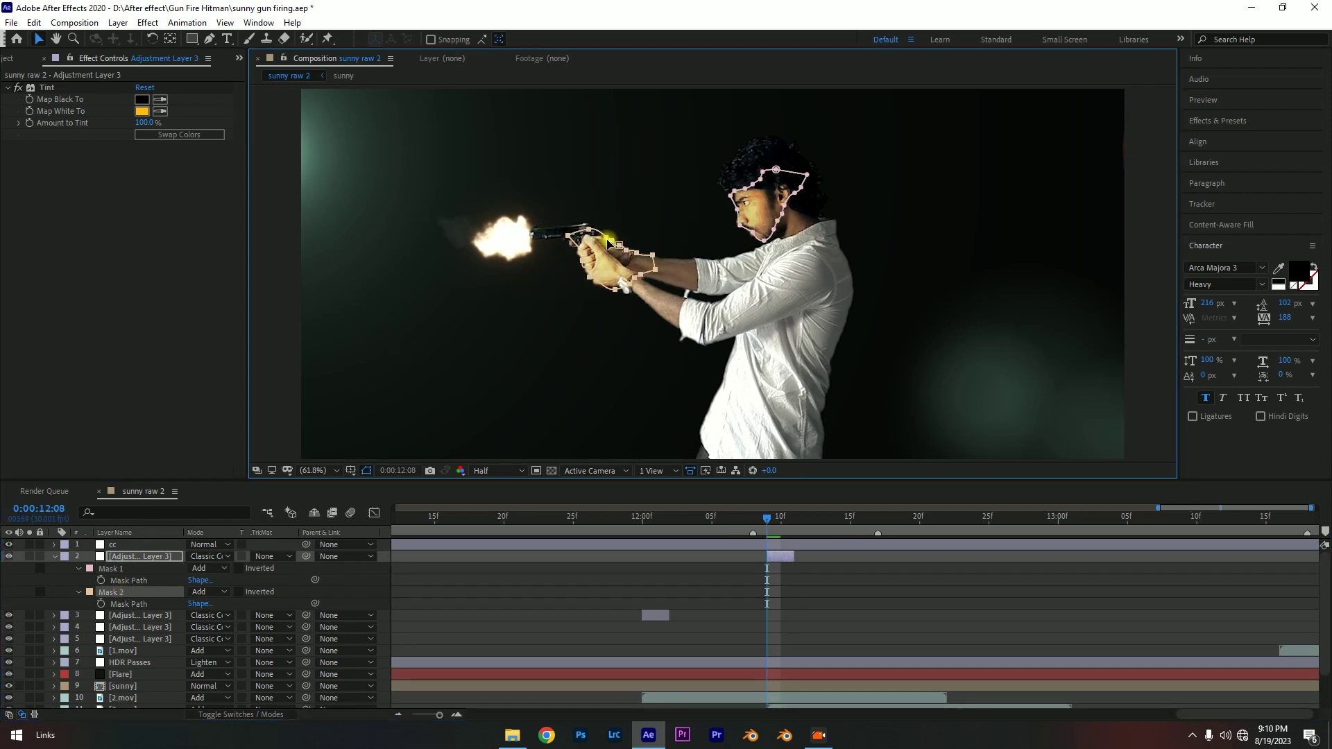
# - Show the full composition duration and preview playback from 0:00:09:27
pyautogui.press(';')
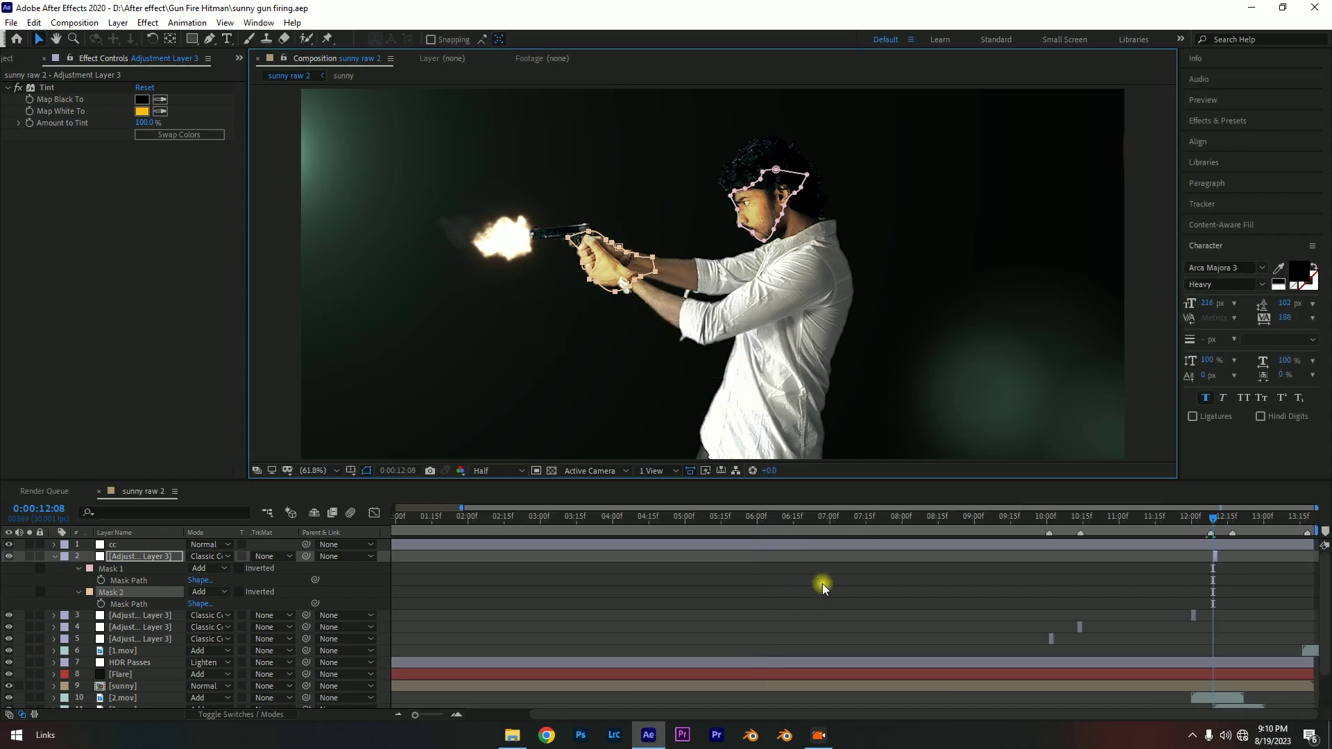
pyautogui.click(54, 557)
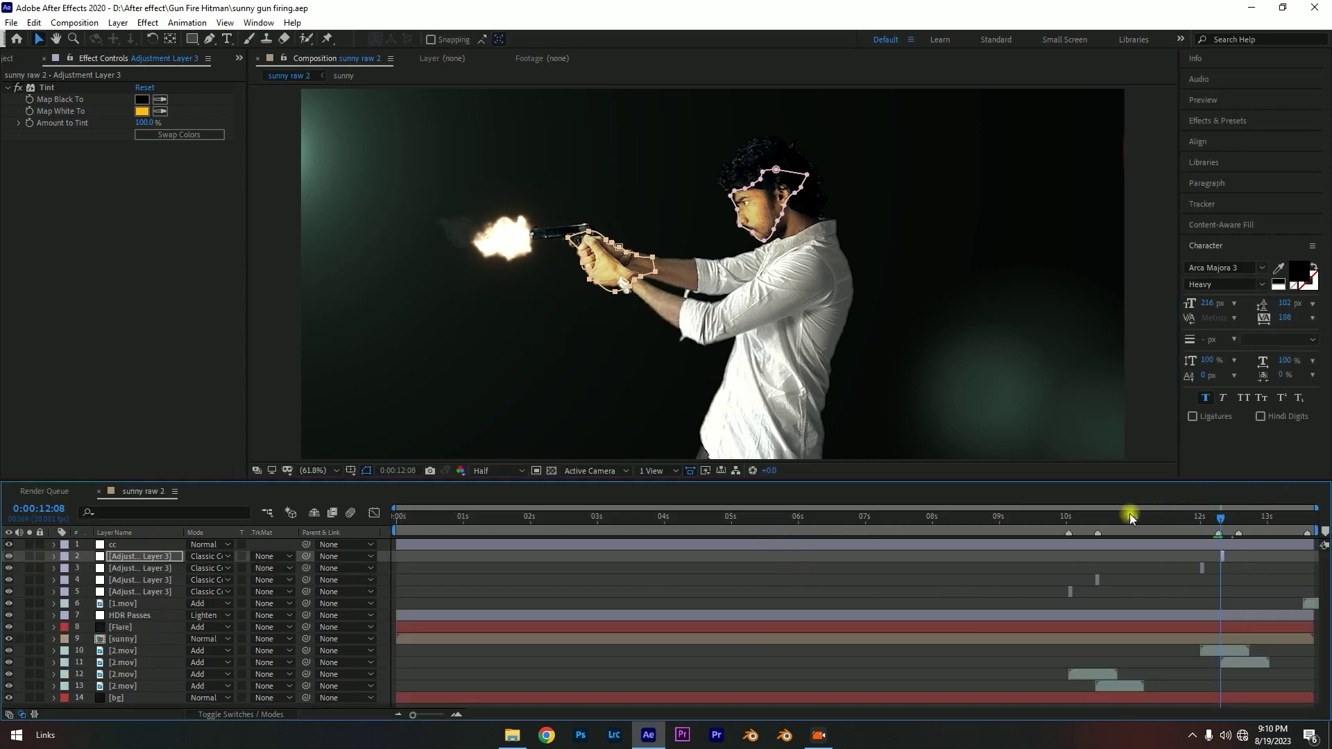
pyautogui.click(1055, 518)
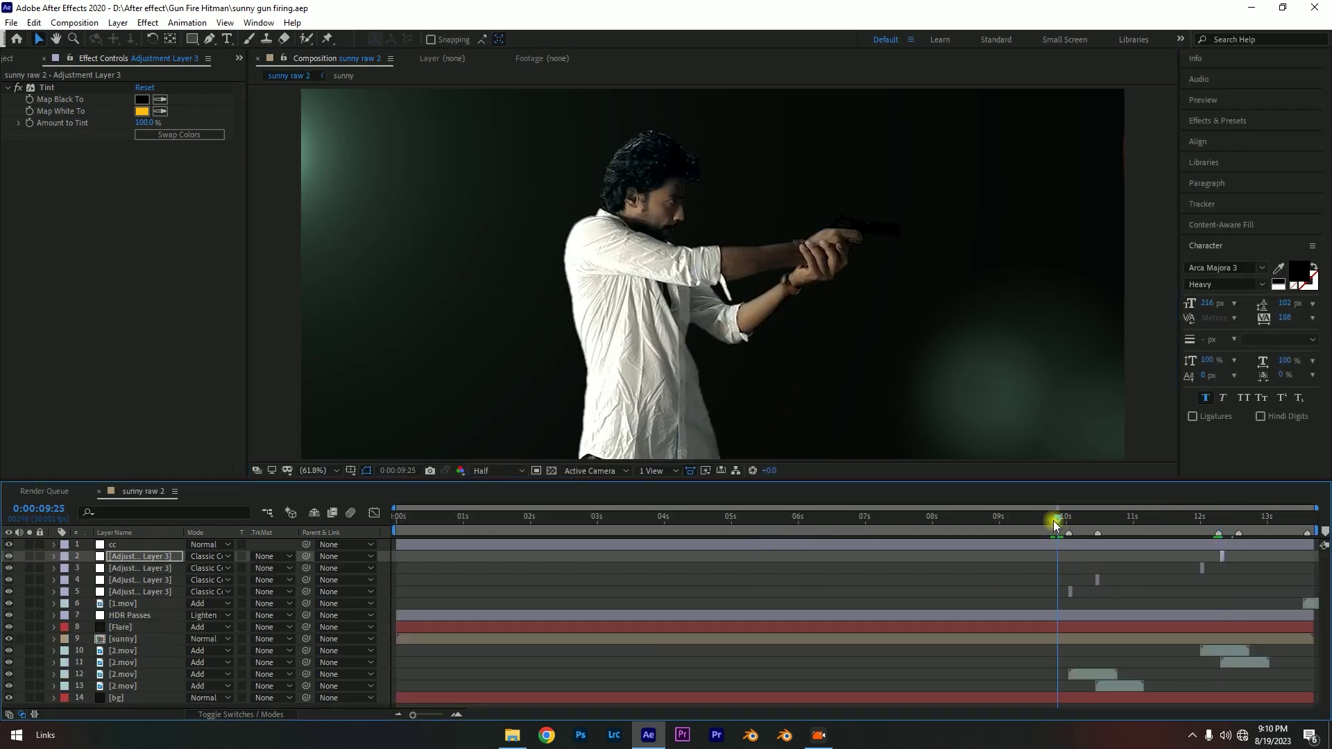
pyautogui.moveTo(1052, 520); pyautogui.dragTo(1063, 522)
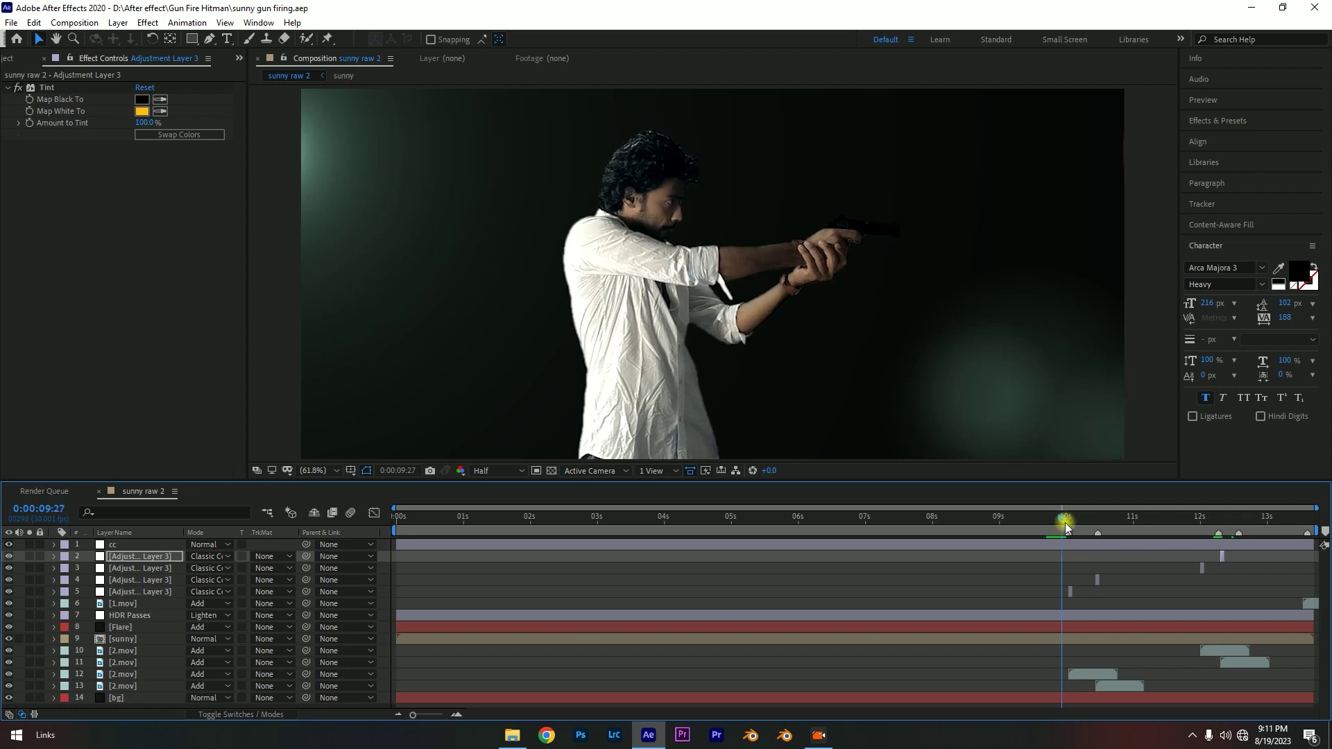
pyautogui.moveTo(1064, 522); pyautogui.dragTo(1066, 525)
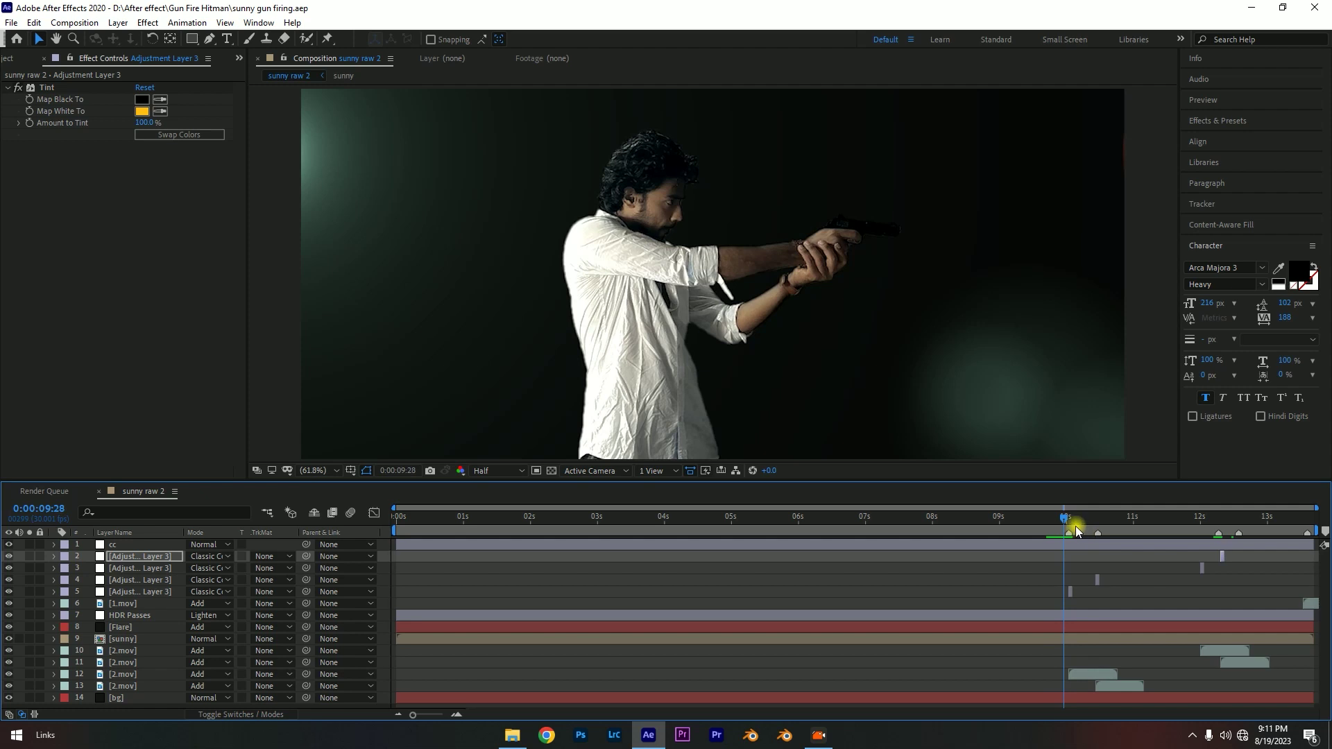
pyautogui.hotkey('shift', 'pageup')
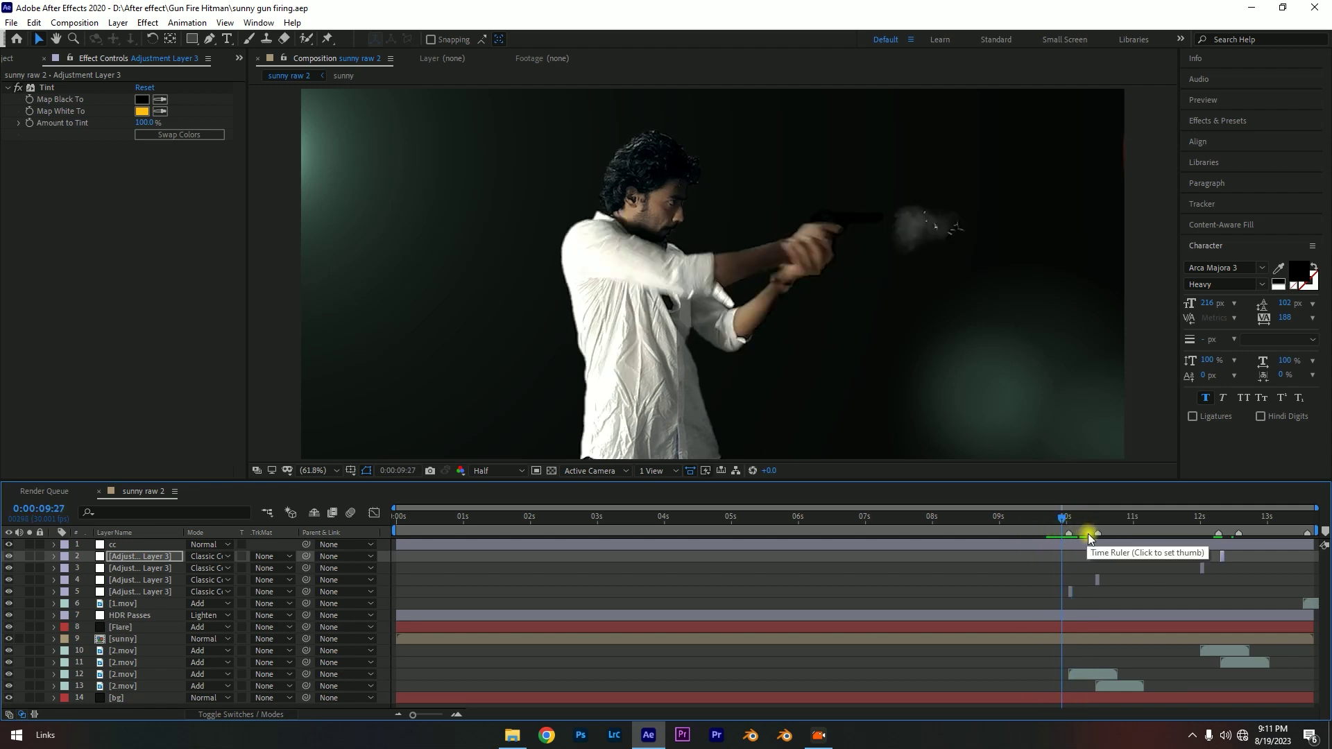
pyautogui.press('space')
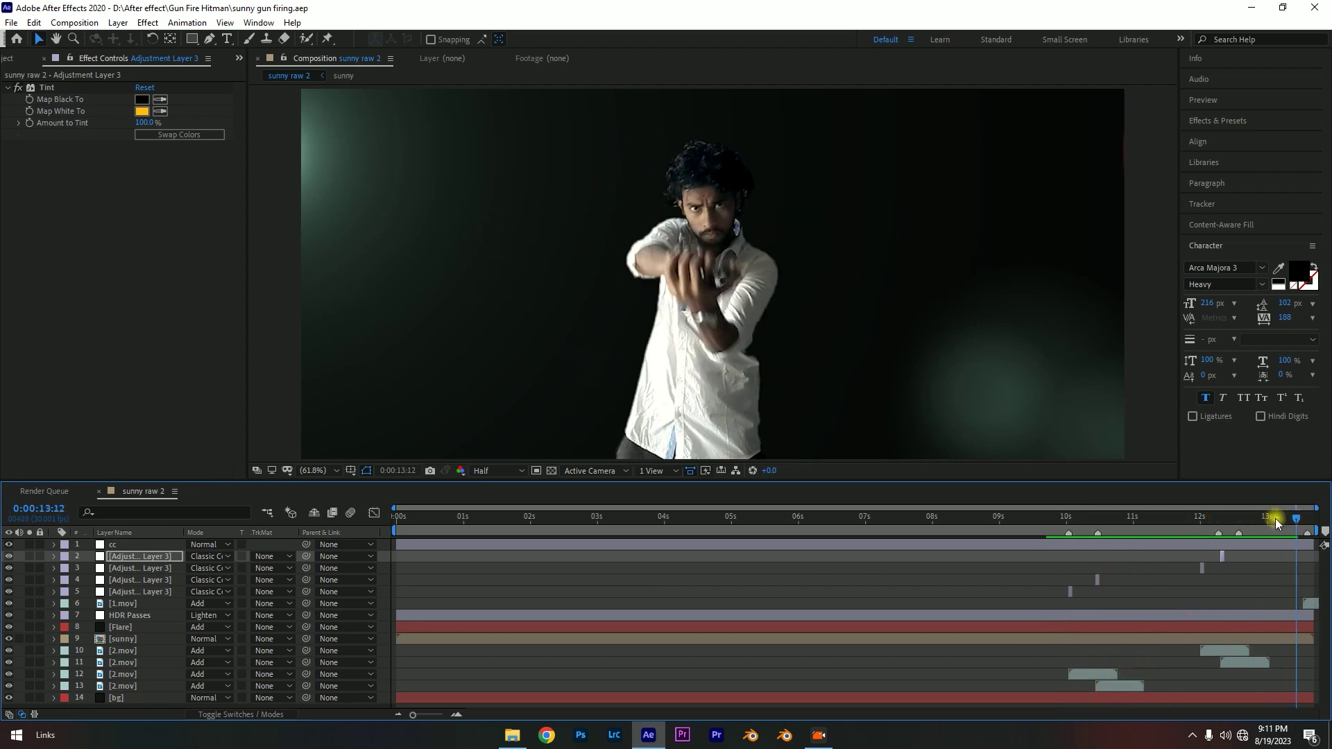
# - Check the final frames and the 0:00:12:00 and 0:00:10:01 flashes, then return to the start
pyautogui.click(1301, 526)
pyautogui.moveTo(1292, 528)
pyautogui.mouseDown()
pyautogui.moveTo(1310, 532)
pyautogui.moveTo(1238, 531)
pyautogui.mouseUp()
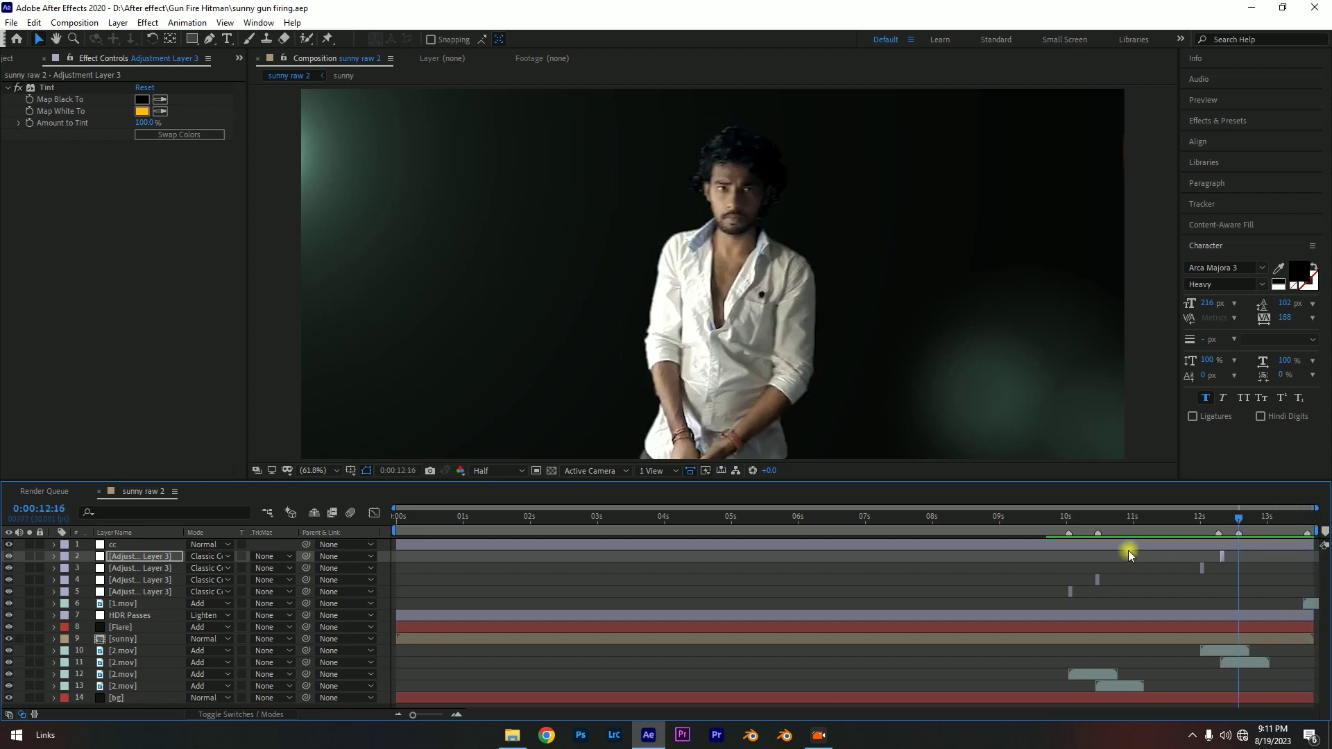
pyautogui.press('pageup')
pyautogui.press('pageup')
pyautogui.press('pageup')
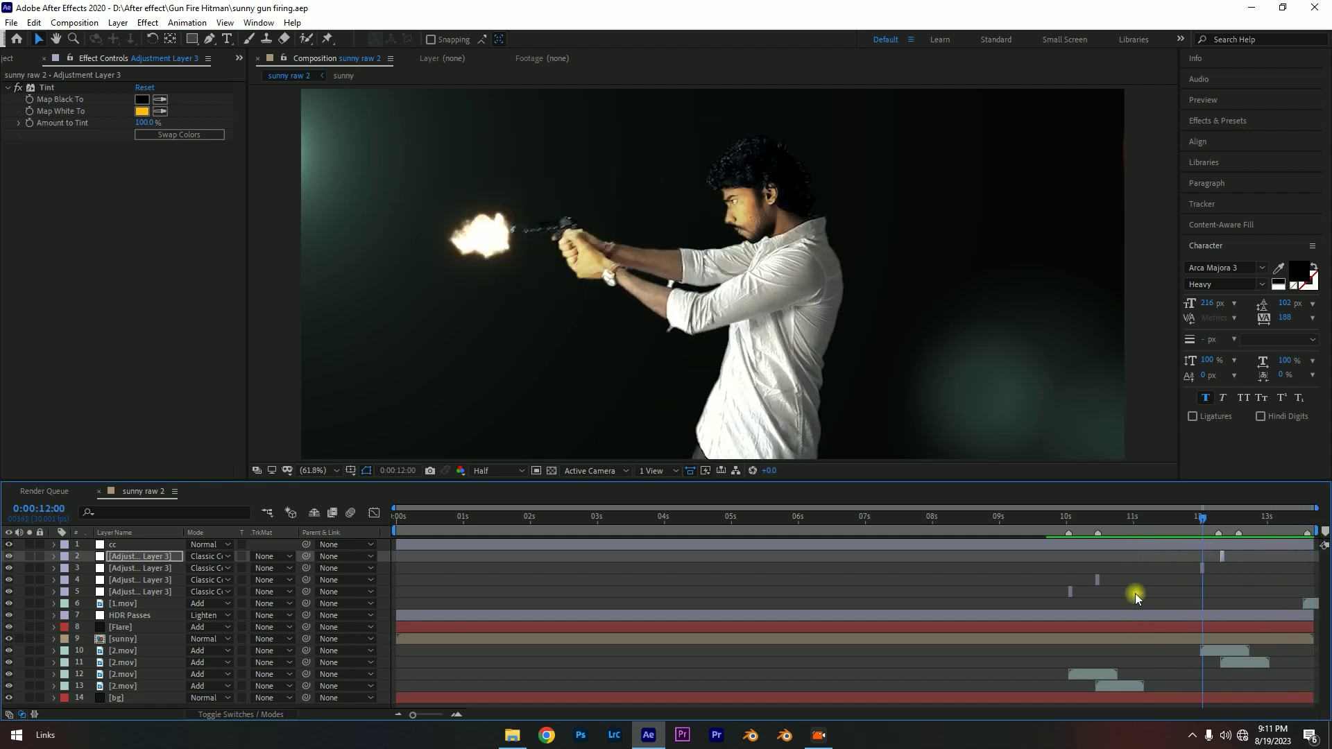
pyautogui.scroll(3, 1134, 593)
pyautogui.click(1006, 522)
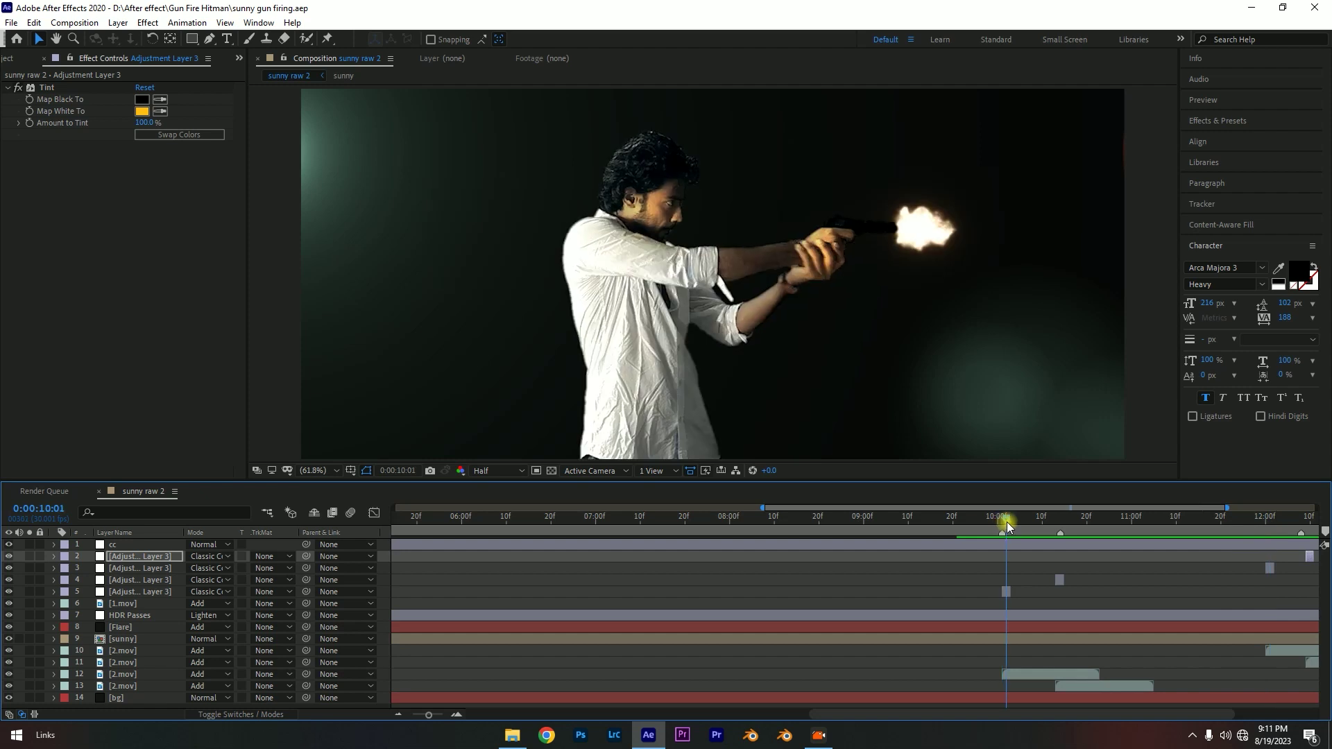
pyautogui.scroll(-5, 1031, 595)
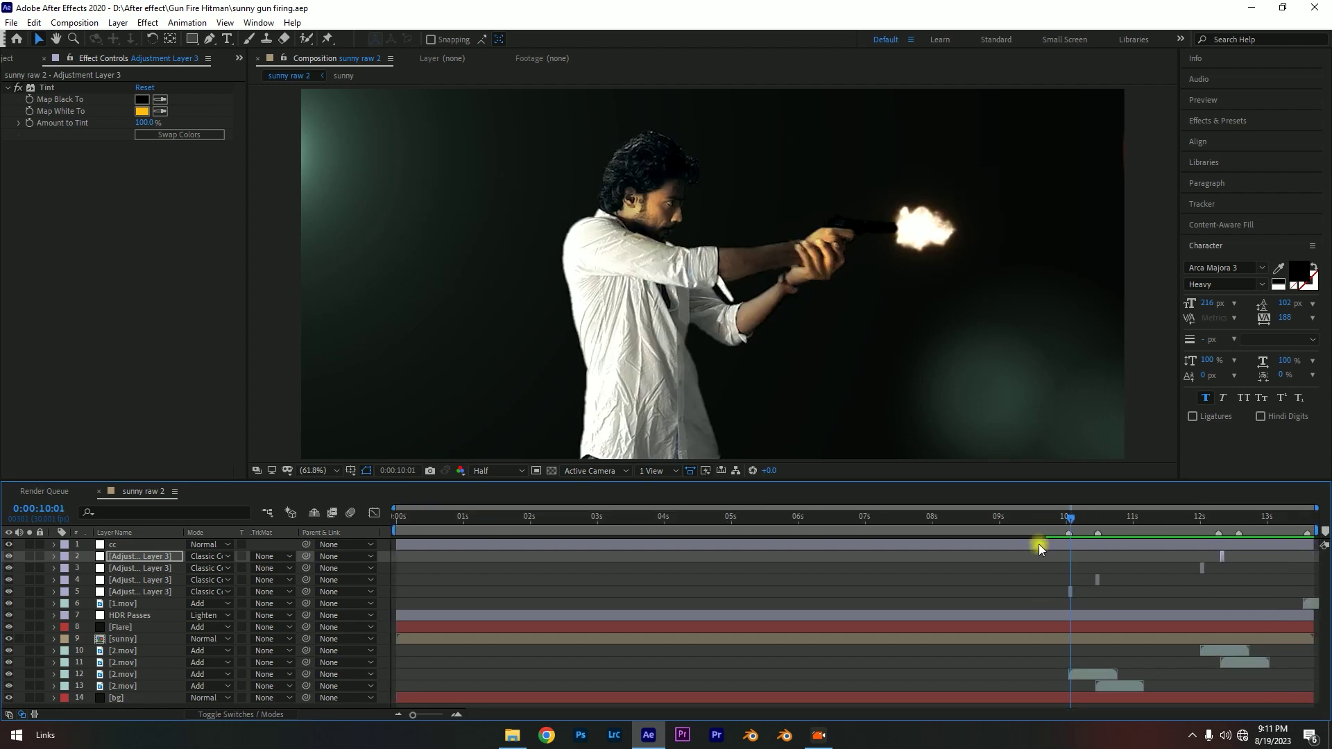
pyautogui.moveTo(1086, 528); pyautogui.dragTo(397, 520)
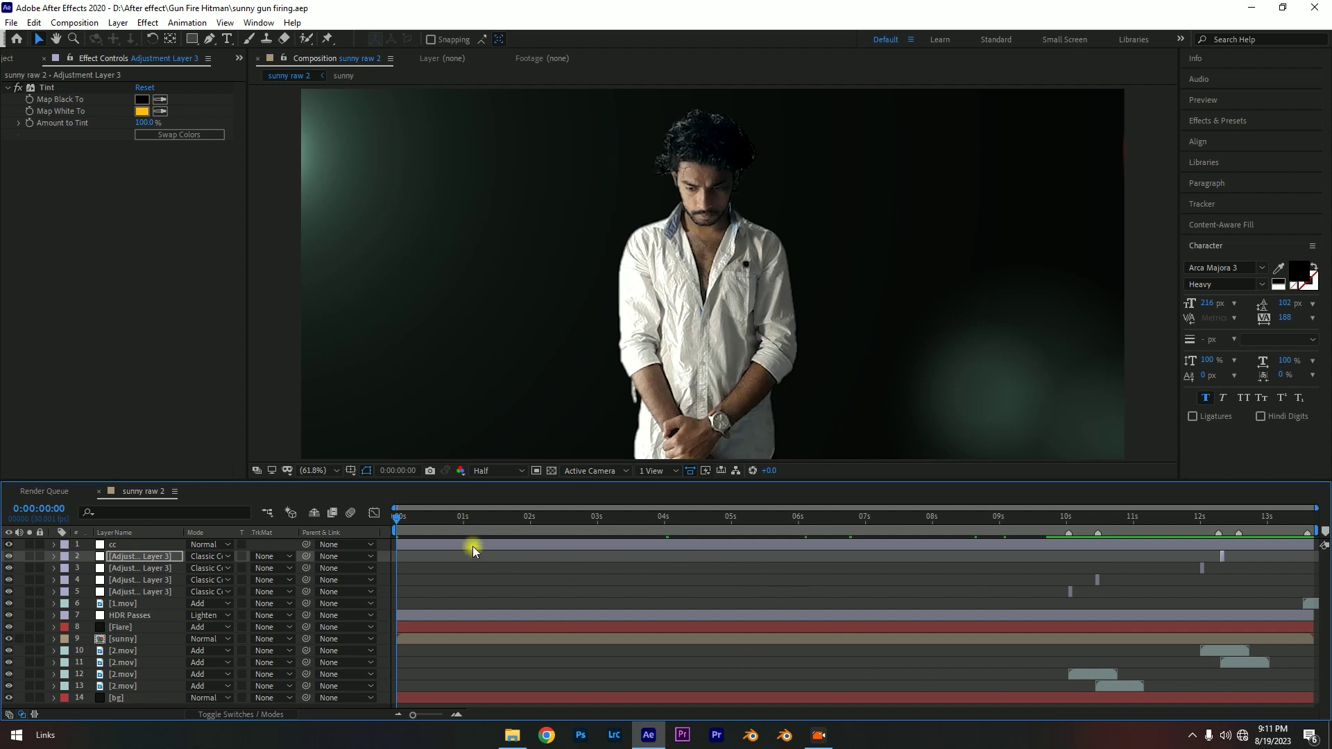
# - Play from the first frame and scrub forward to the gun-firing moment
pyautogui.press('space')
pyautogui.click(431, 525)
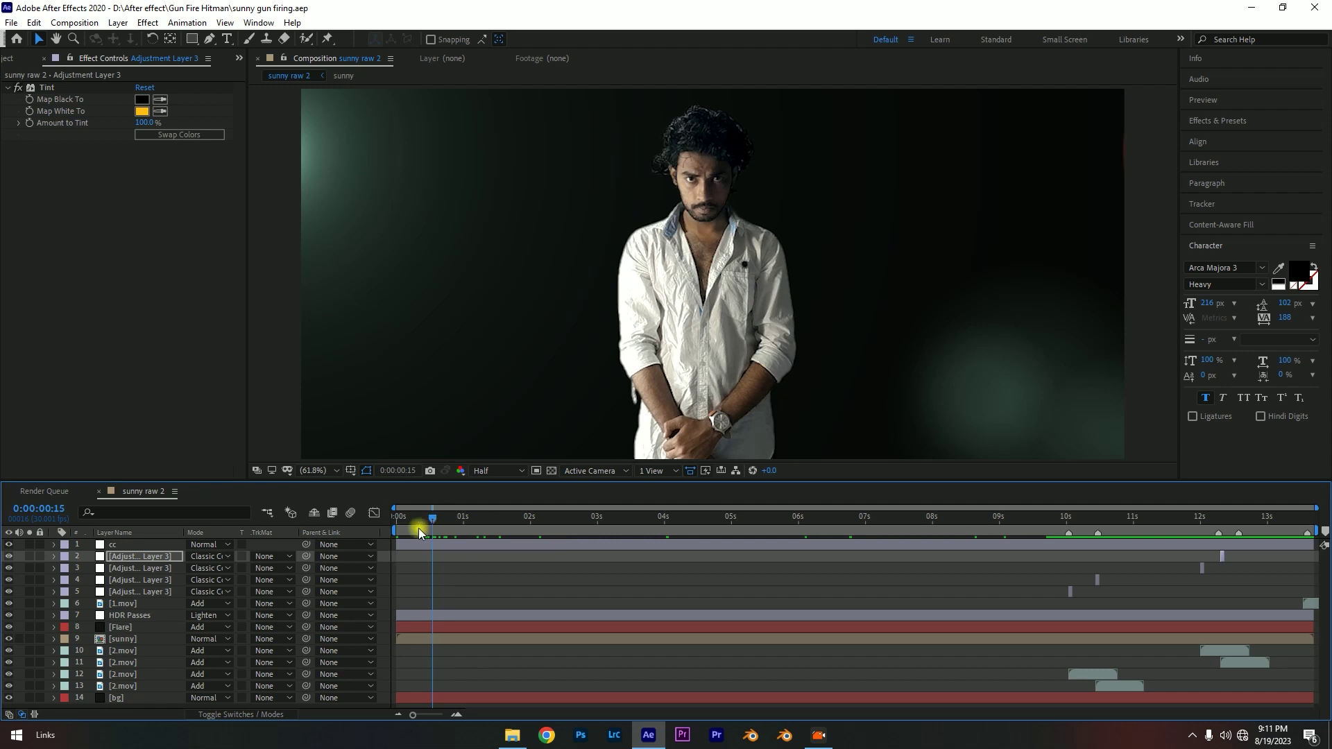
pyautogui.press('Home')
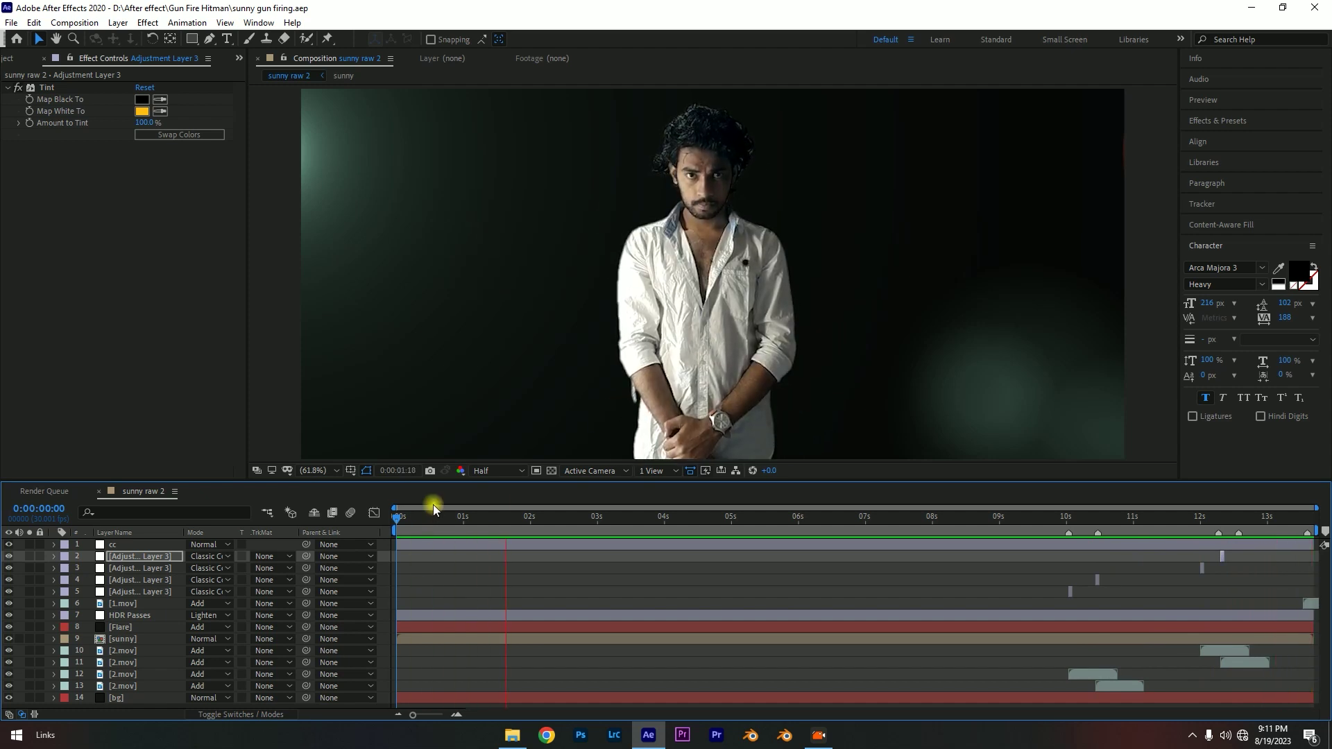
pyautogui.moveTo(460, 523)
pyautogui.mouseDown()
pyautogui.moveTo(1091, 563)
pyautogui.moveTo(199, 572)
pyautogui.mouseUp()
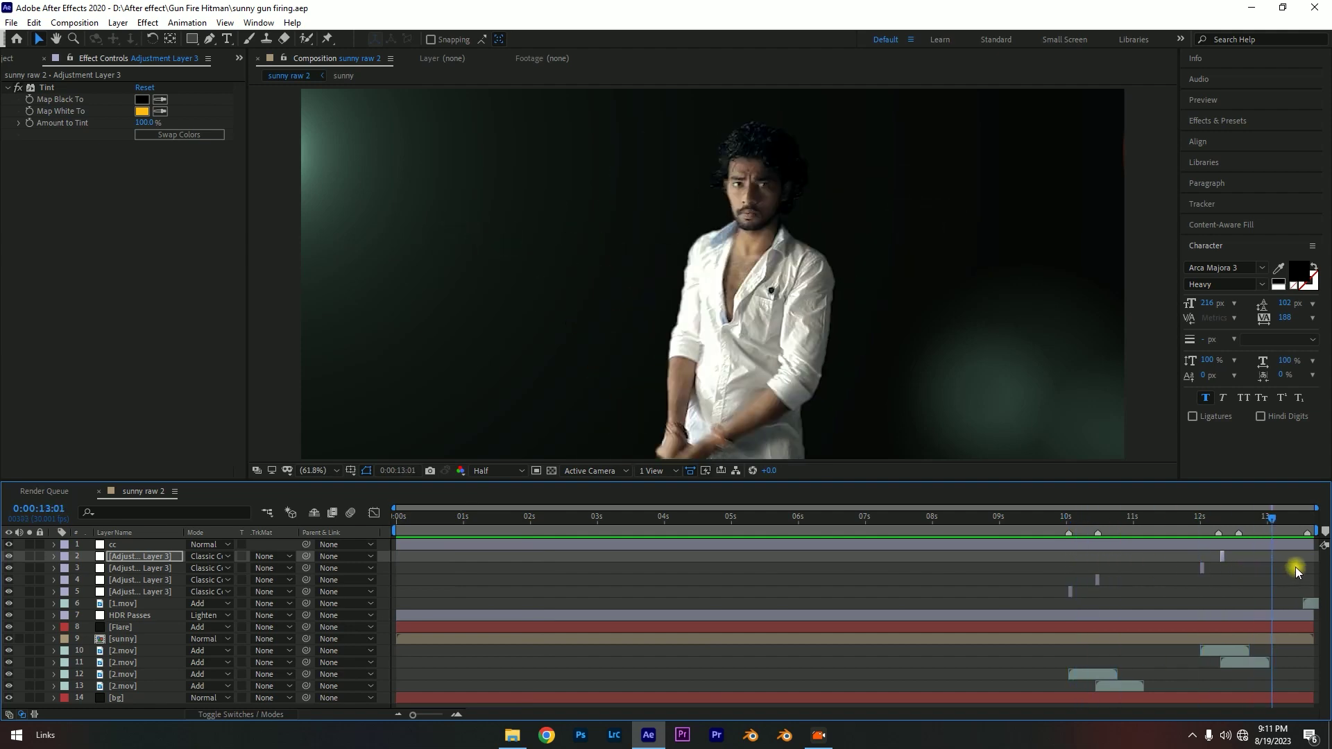
# - Select the cc layer, widen its effect controls, and set the preview resolution to Full
pyautogui.click(135, 543)
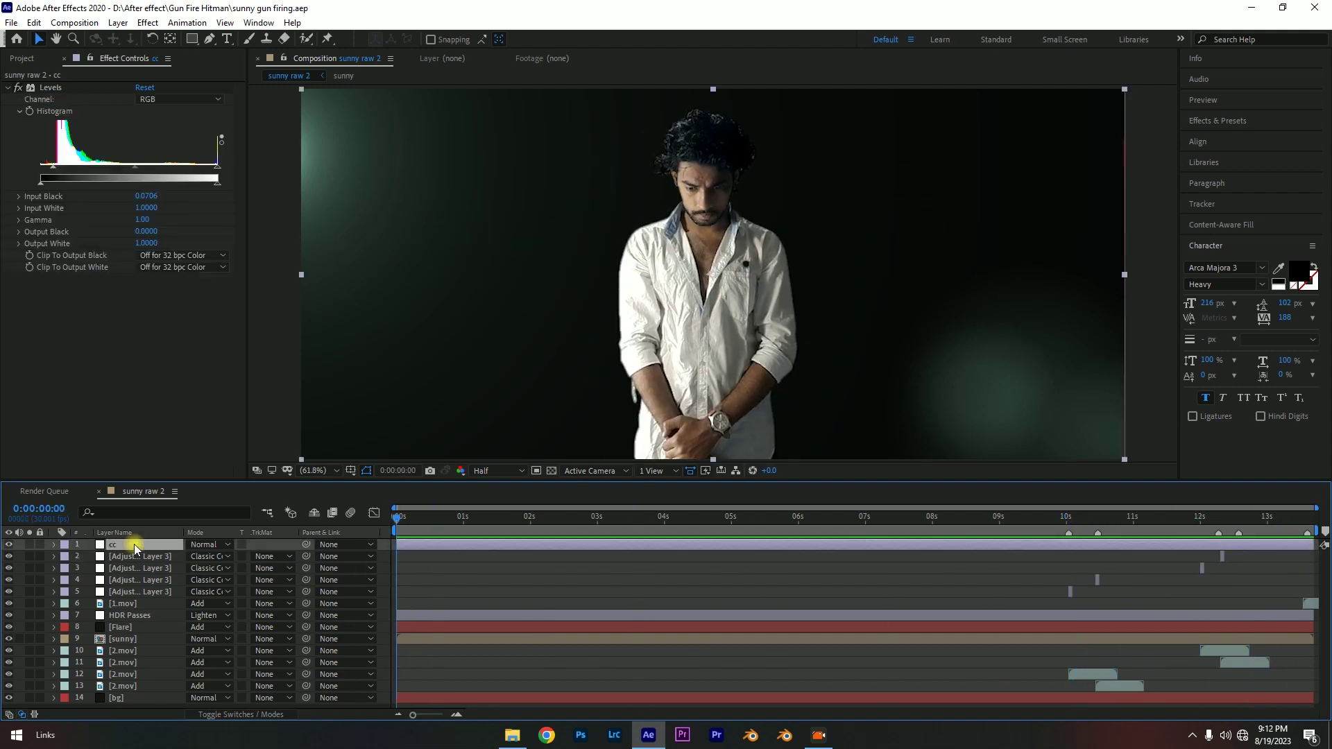
pyautogui.click(95, 393)
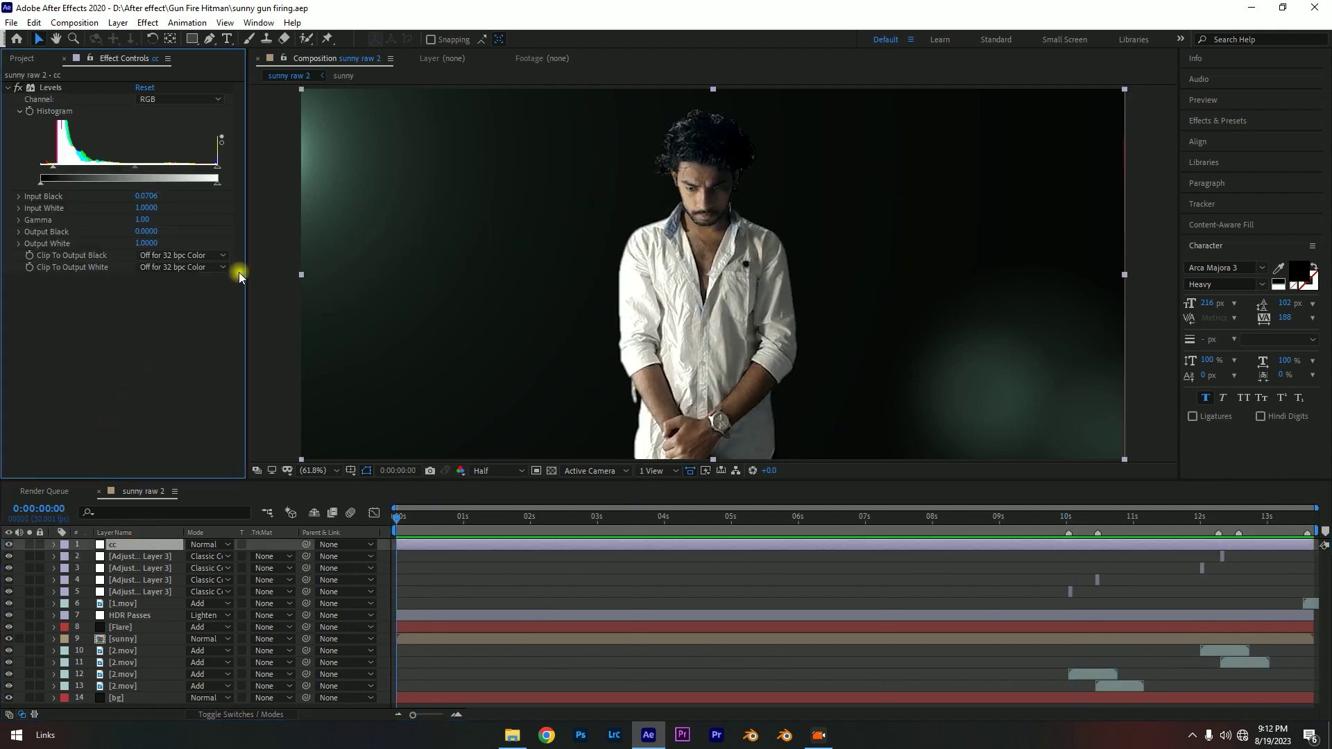
pyautogui.moveTo(248, 268); pyautogui.dragTo(327, 276)
pyautogui.click(579, 471)
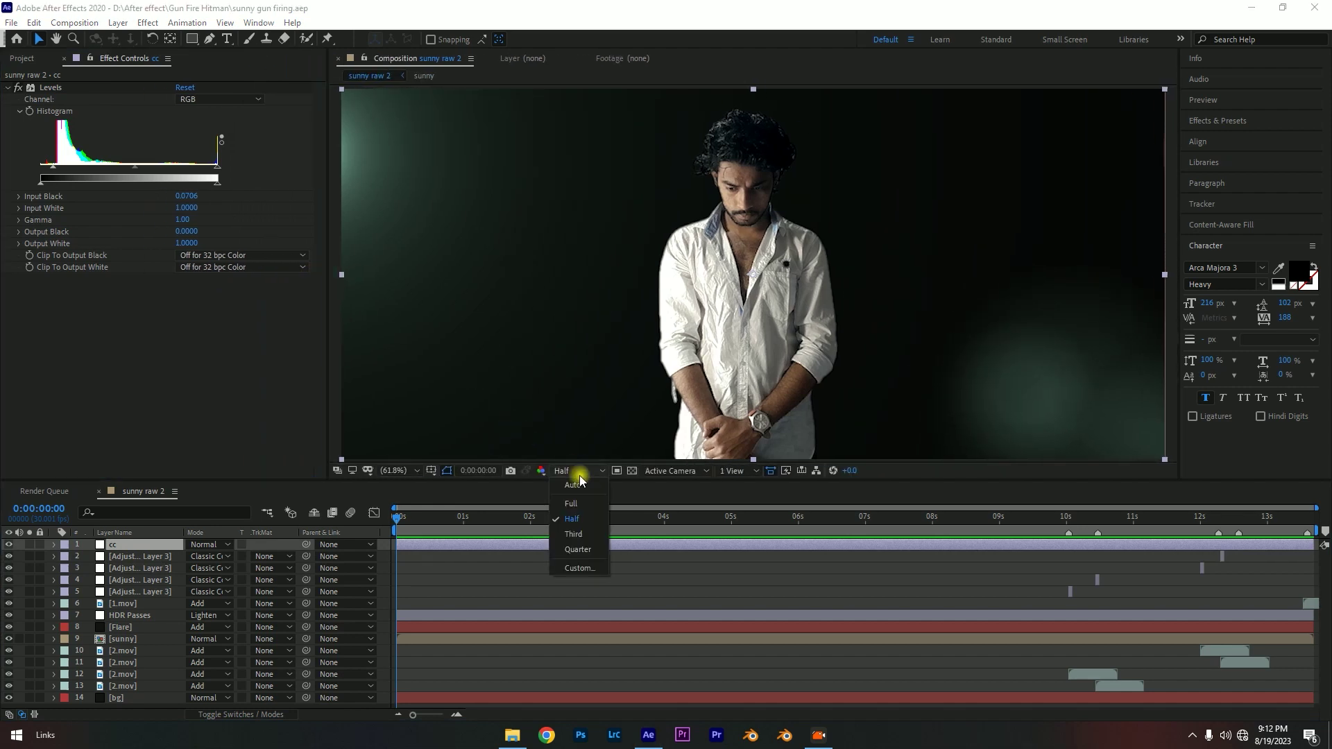
pyautogui.click(582, 501)
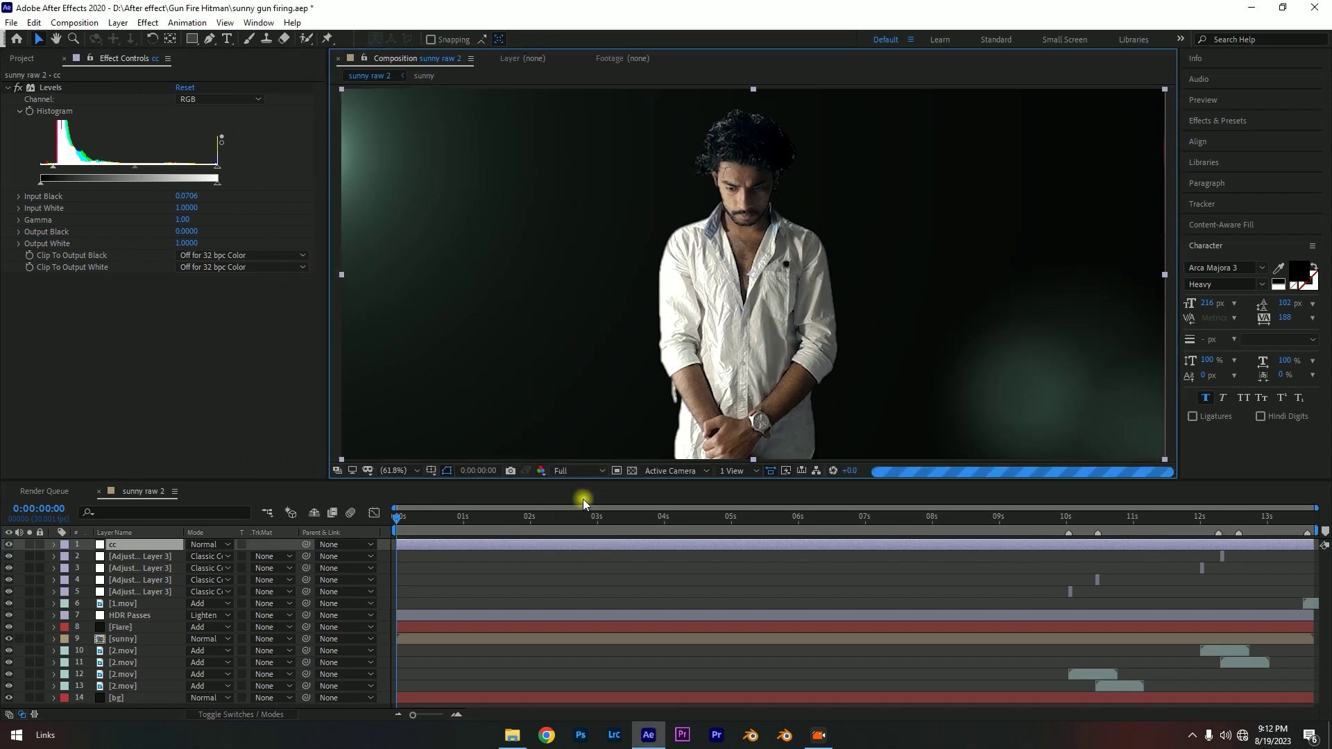
# - Switch to the Project panel and browse the project's footage and compositions
pyautogui.click(25, 58)
pyautogui.click(93, 302)
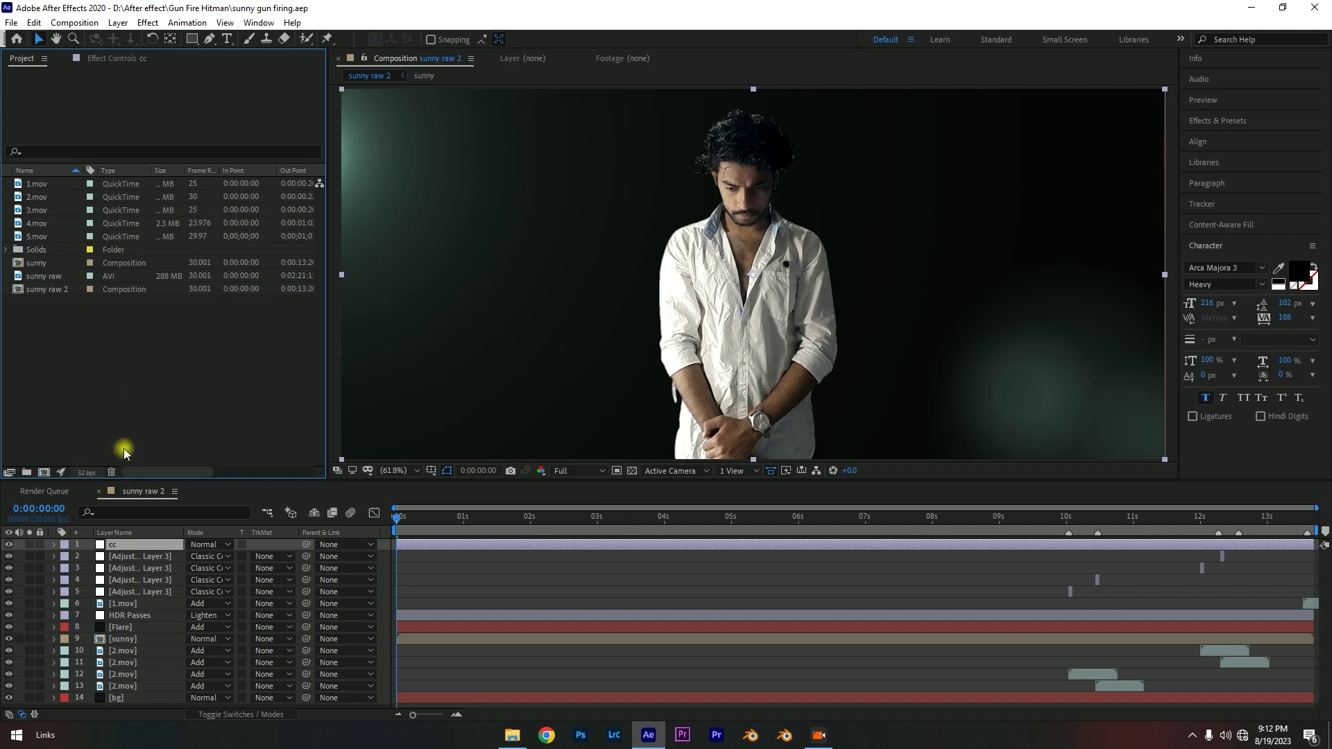
pyautogui.scroll(-1, 692, 208)
pyautogui.scroll(2, 688, 241)
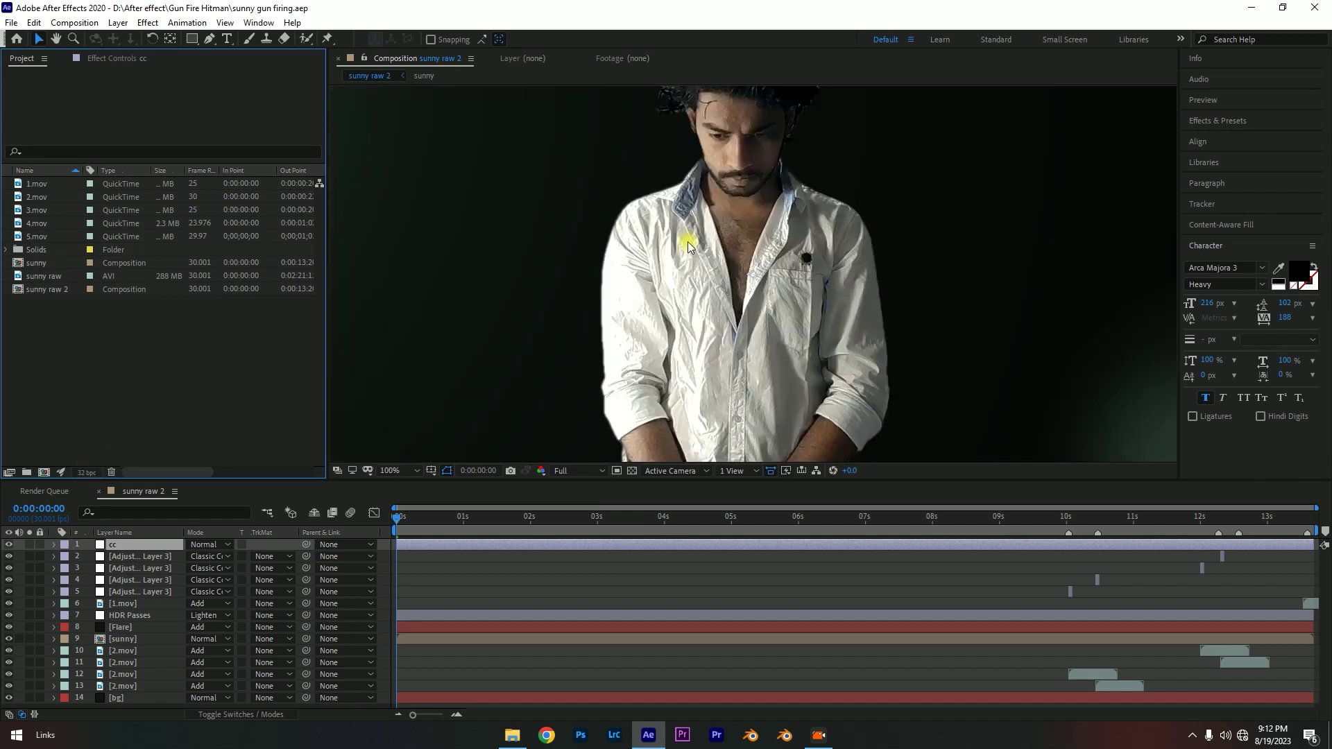
pyautogui.scroll(-2, 739, 247)
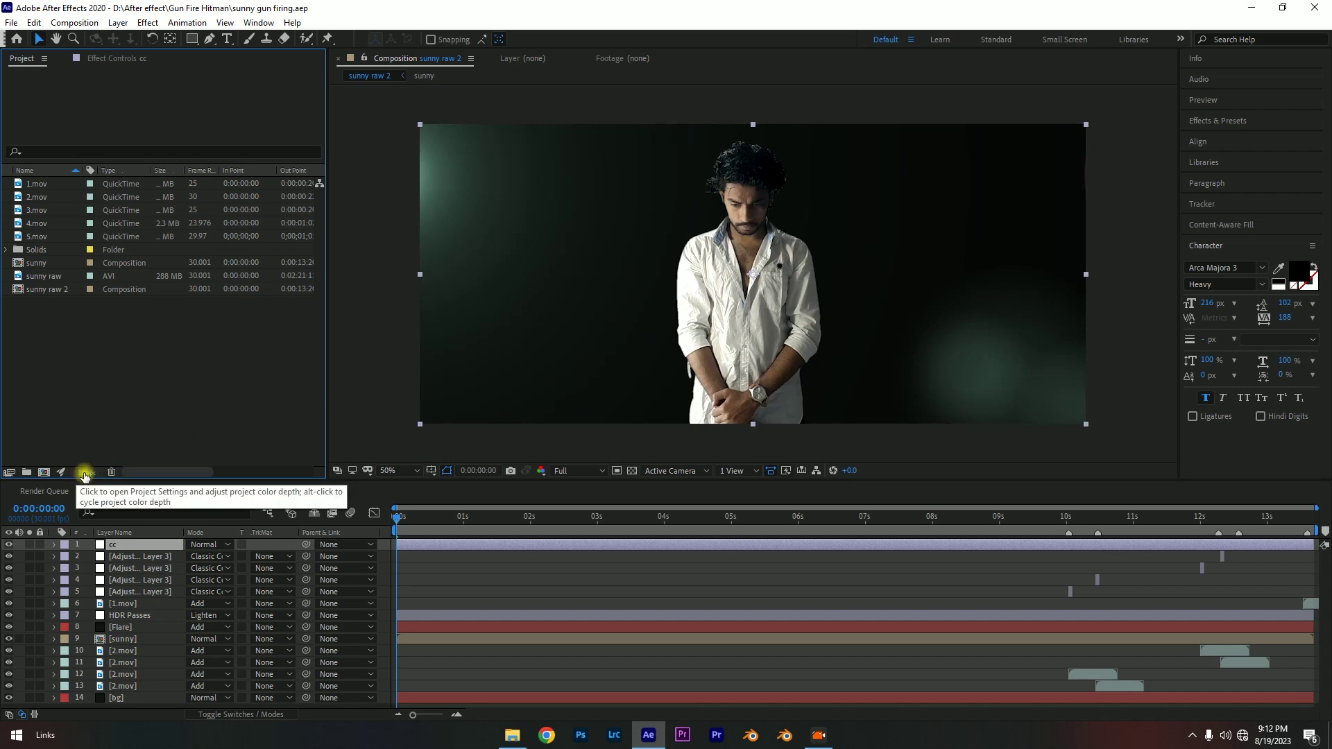
# - In Project Settings, set colour Depth to 32 bits per channel (float) and confirm
pyautogui.click(86, 475)
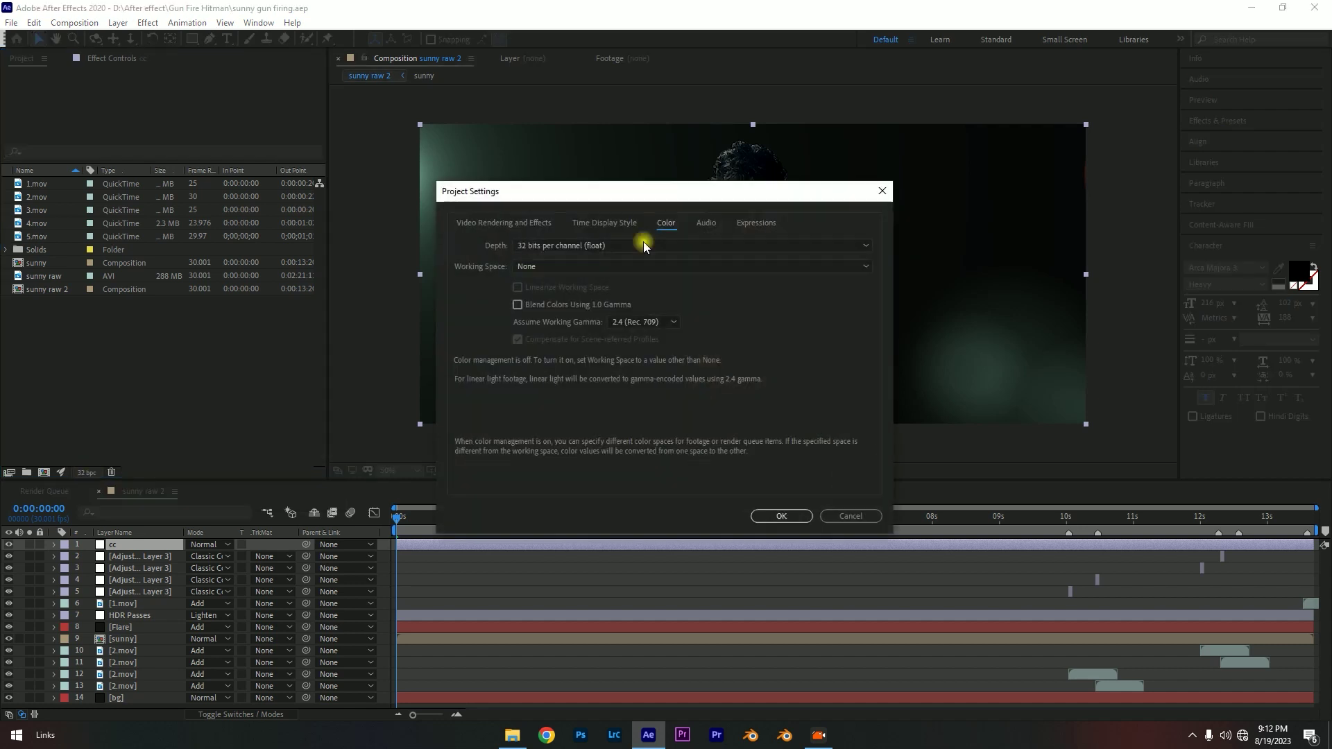
pyautogui.click(553, 243)
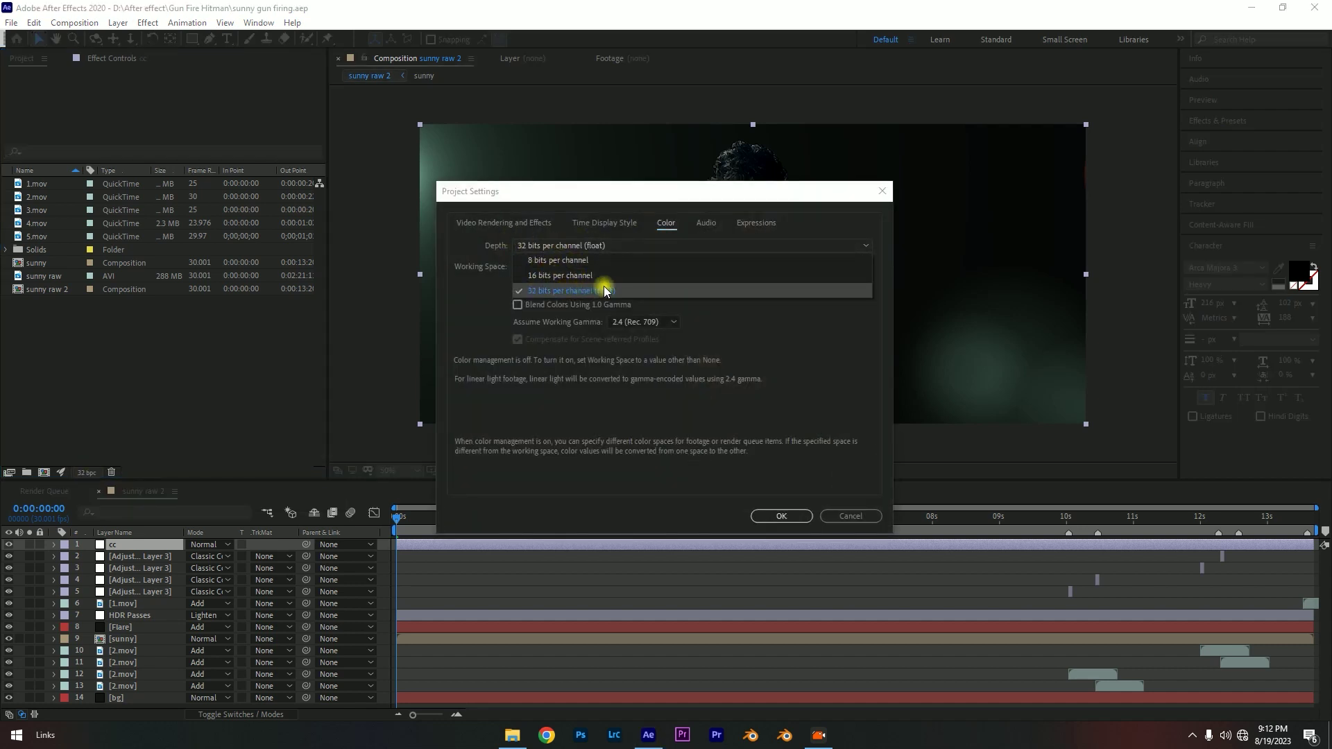
pyautogui.click(590, 251)
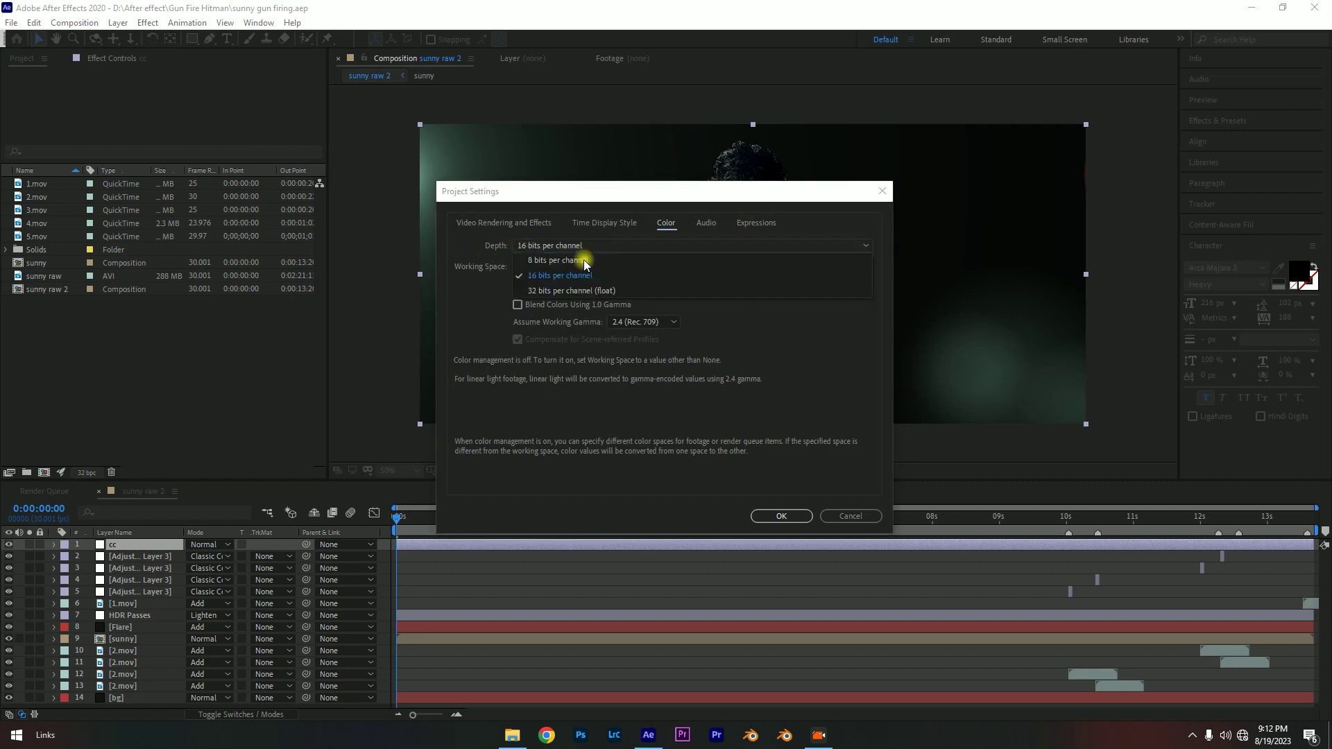
pyautogui.click(584, 260)
pyautogui.click(593, 248)
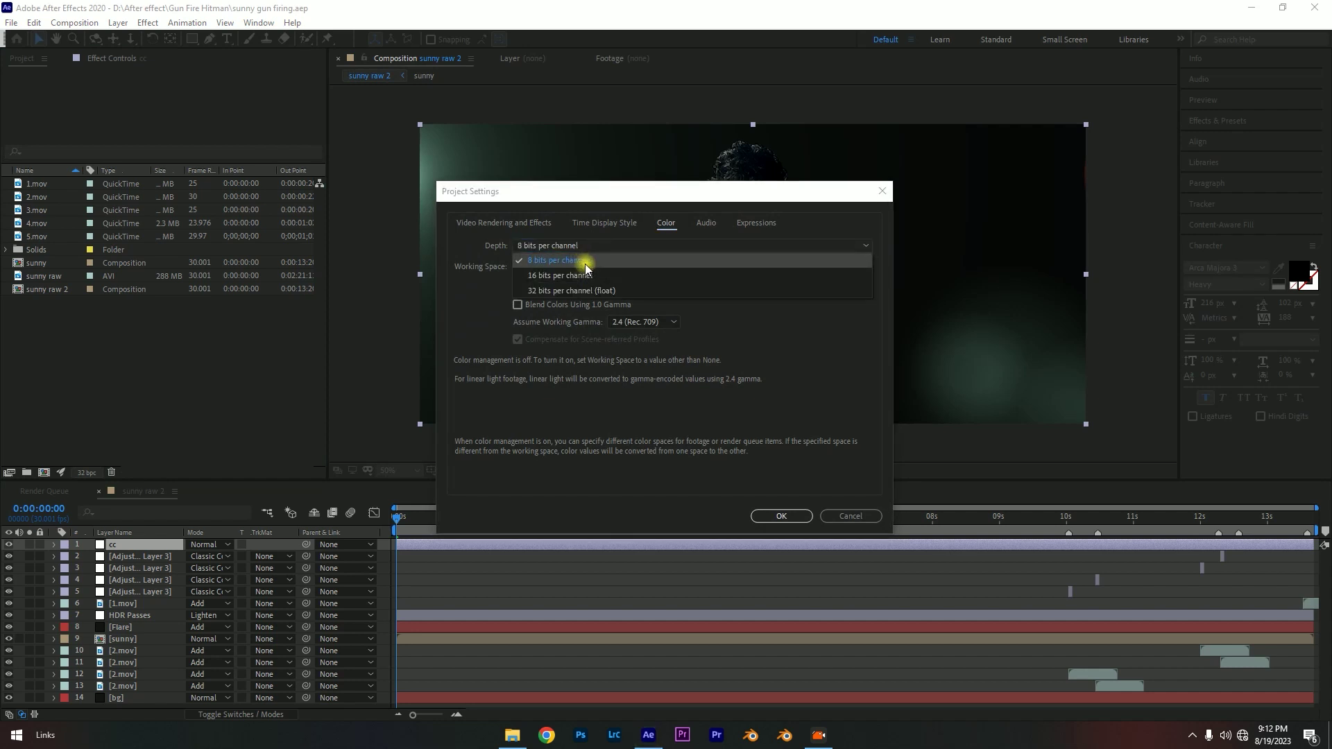
pyautogui.click(584, 289)
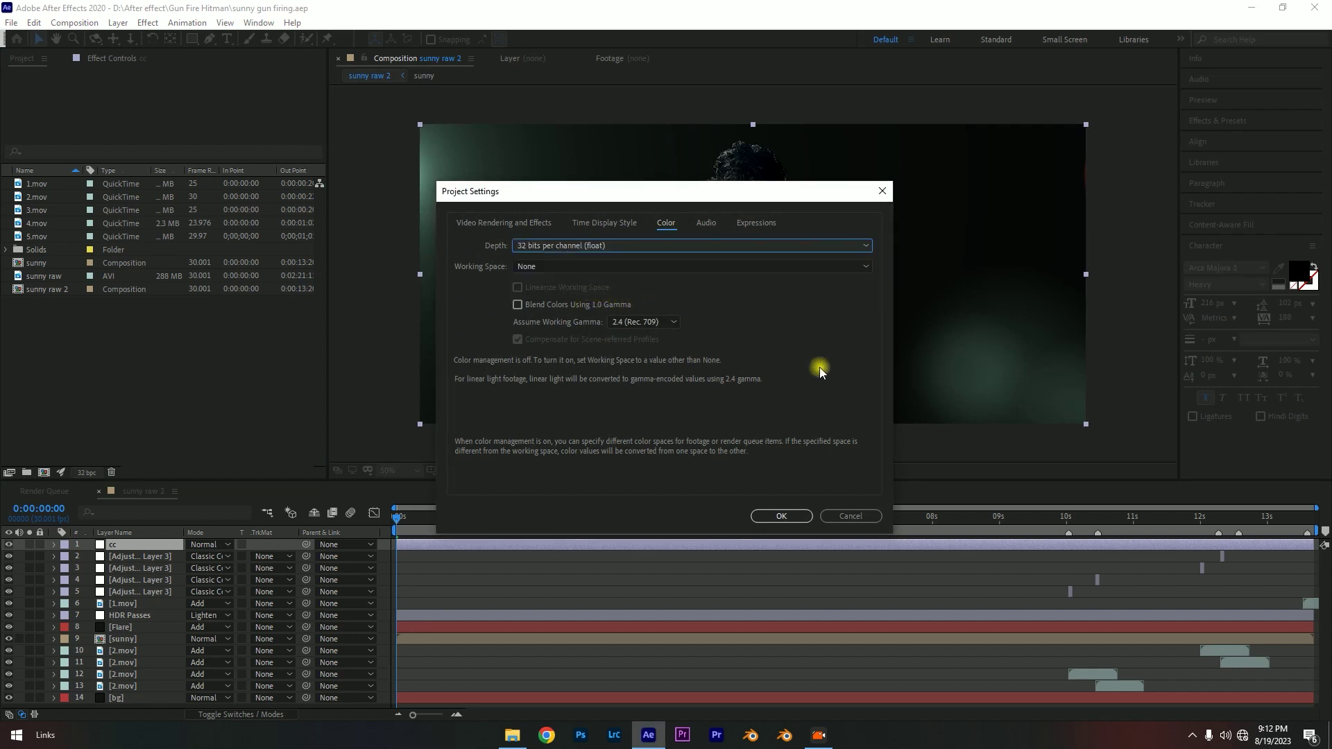
pyautogui.click(559, 256)
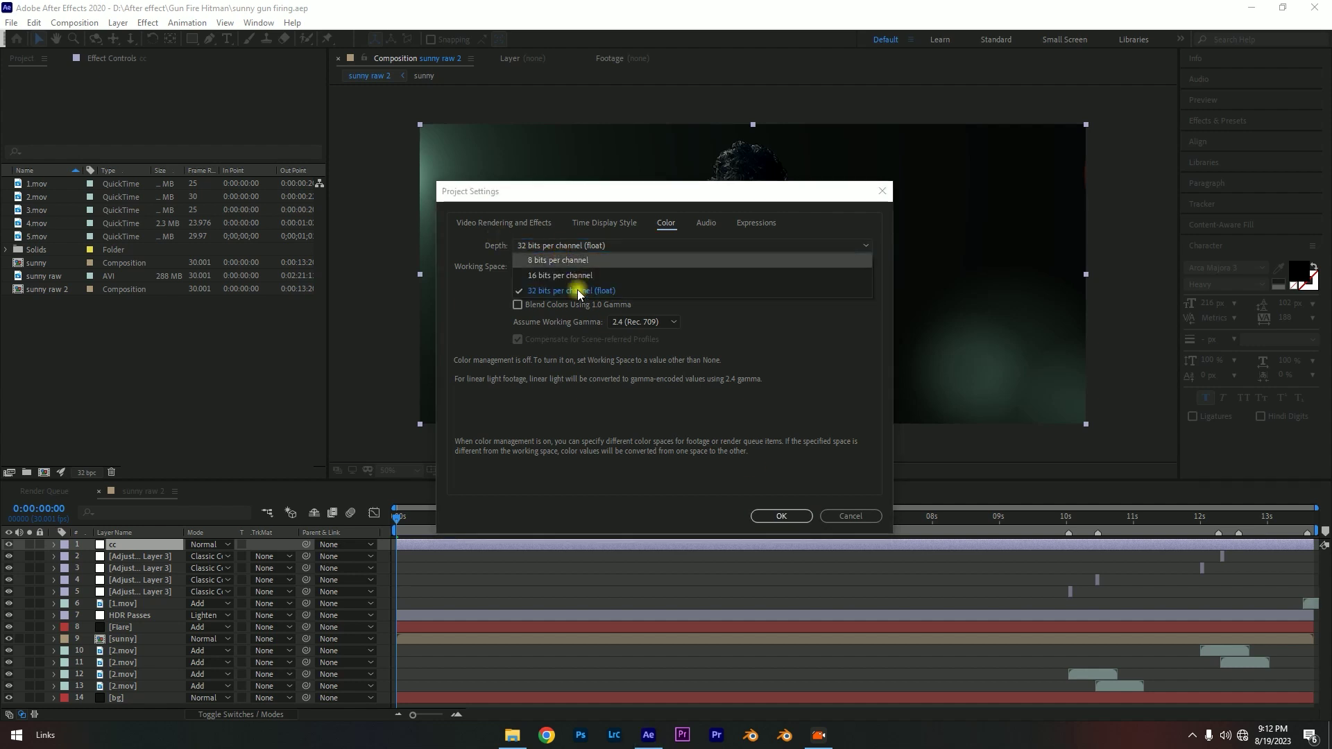
pyautogui.click(571, 292)
pyautogui.click(782, 515)
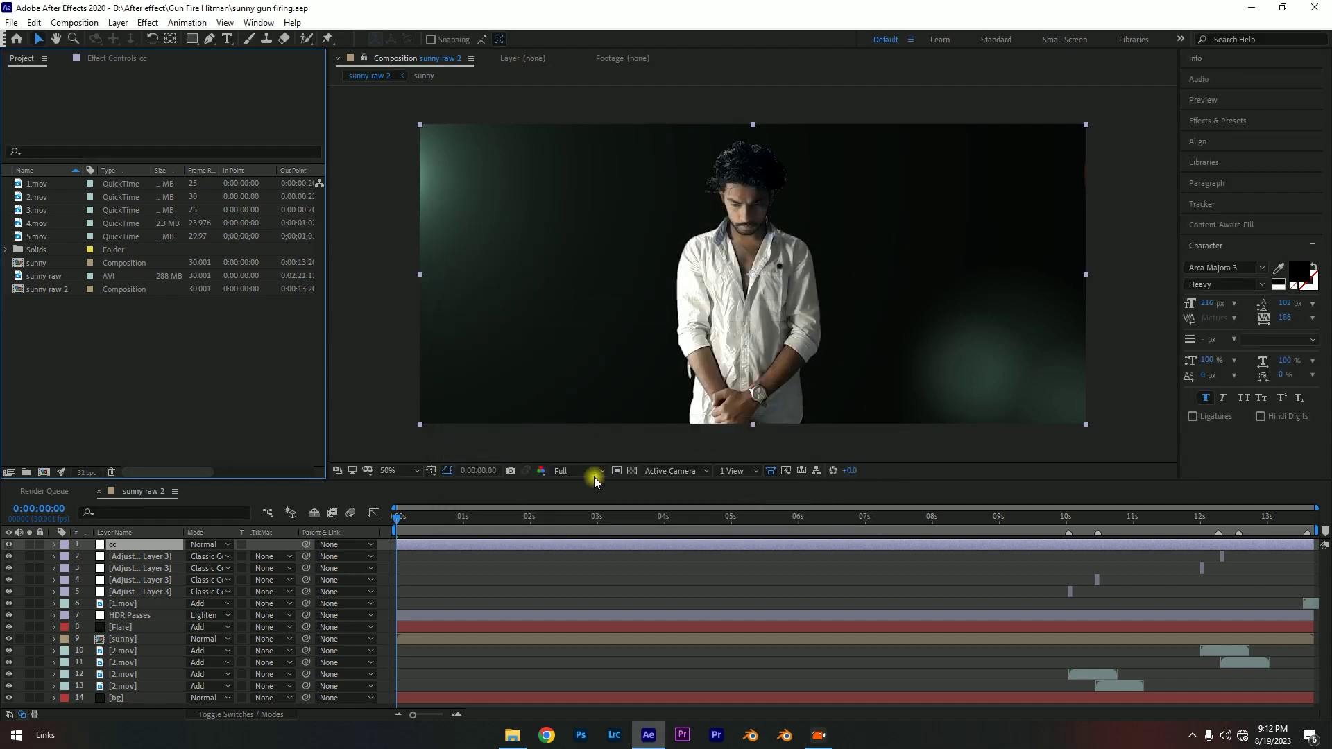
# - Keep the preview resolution at Full and show the cc layer's effect controls
pyautogui.click(593, 476)
pyautogui.click(584, 505)
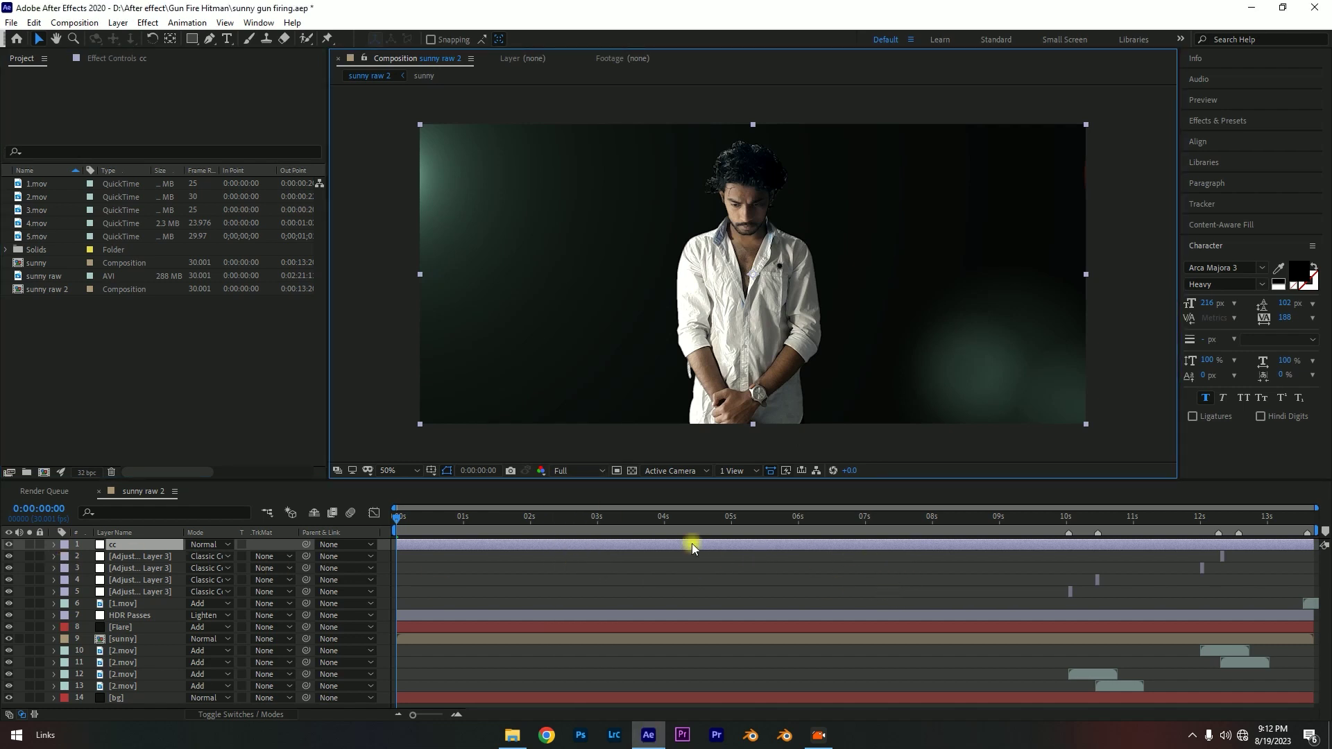
pyautogui.click(423, 514)
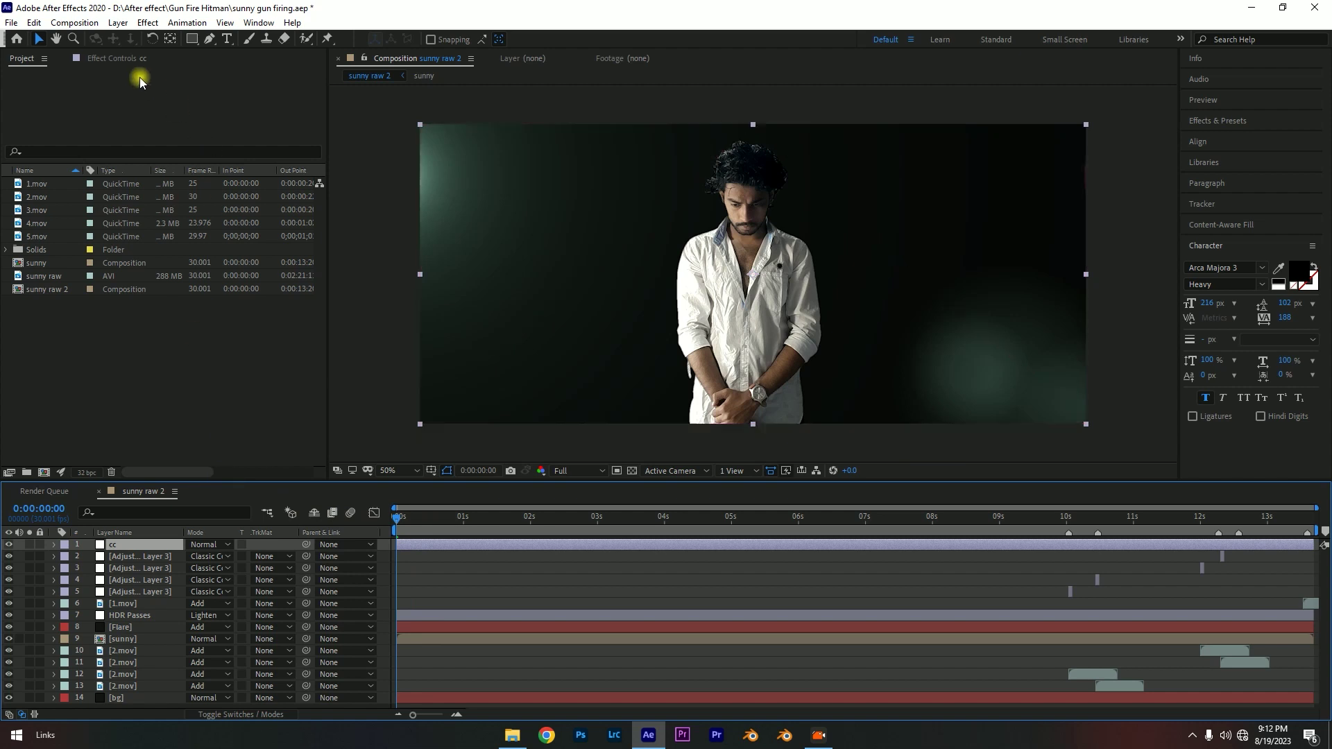
pyautogui.click(128, 59)
# - Search 'cuv' in the quick effect search, then clear and dismiss it
pyautogui.hotkey('ctrl', 'space')
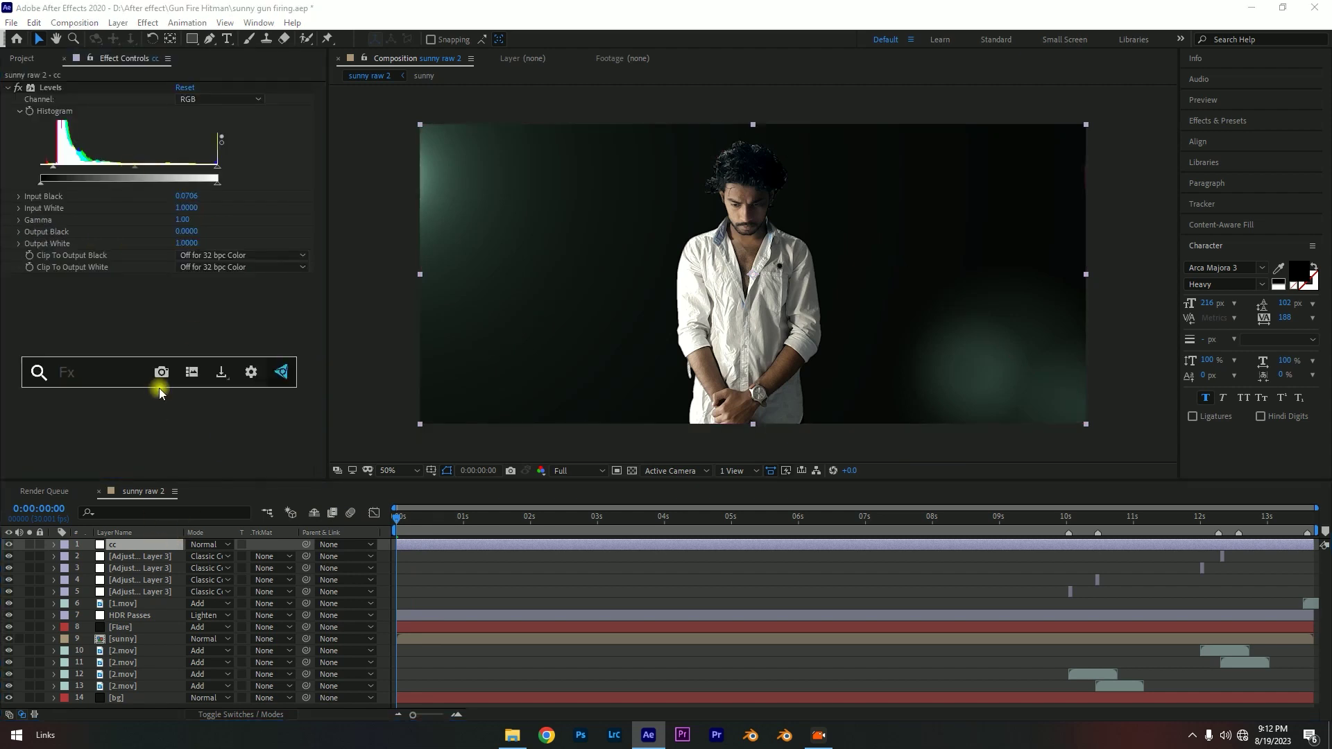
pyautogui.write('cuv')
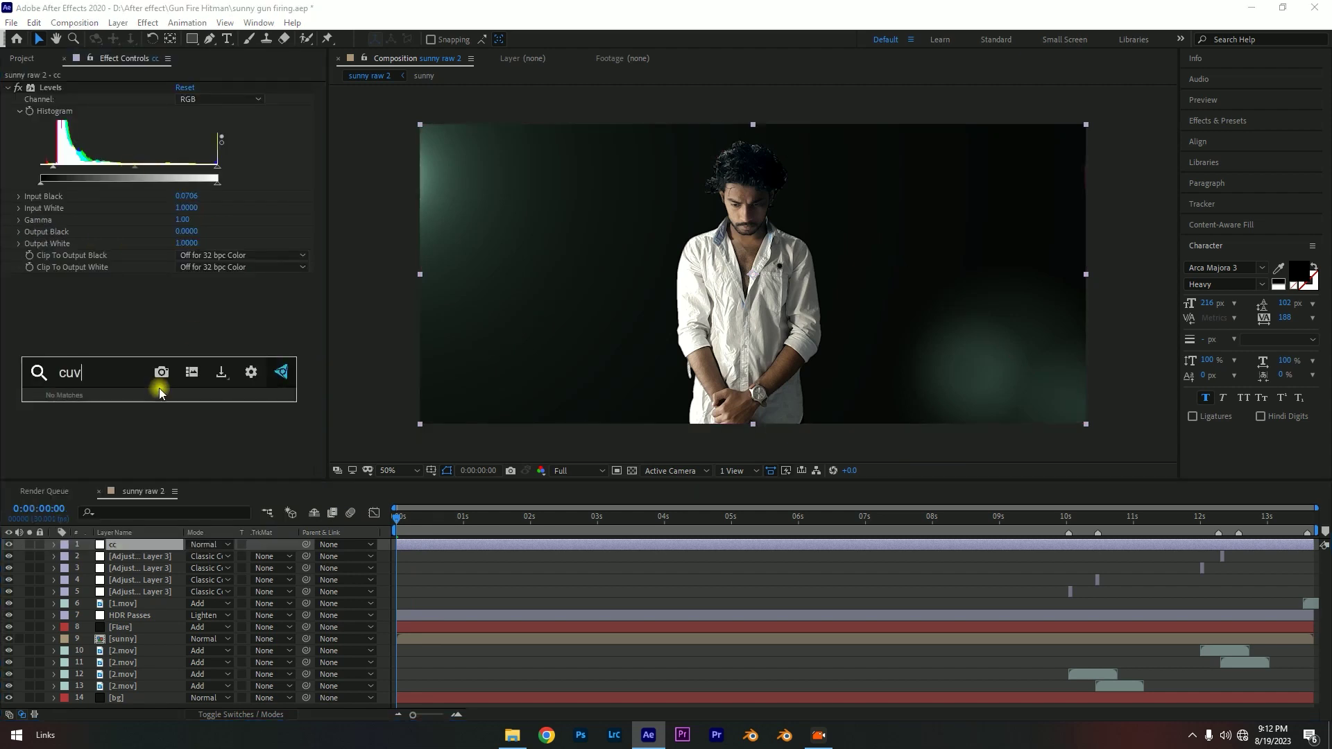
pyautogui.press('BackSpace')
pyautogui.press('BackSpace')
pyautogui.write(';')
pyautogui.press('BackSpace')
pyautogui.press('BackSpace')
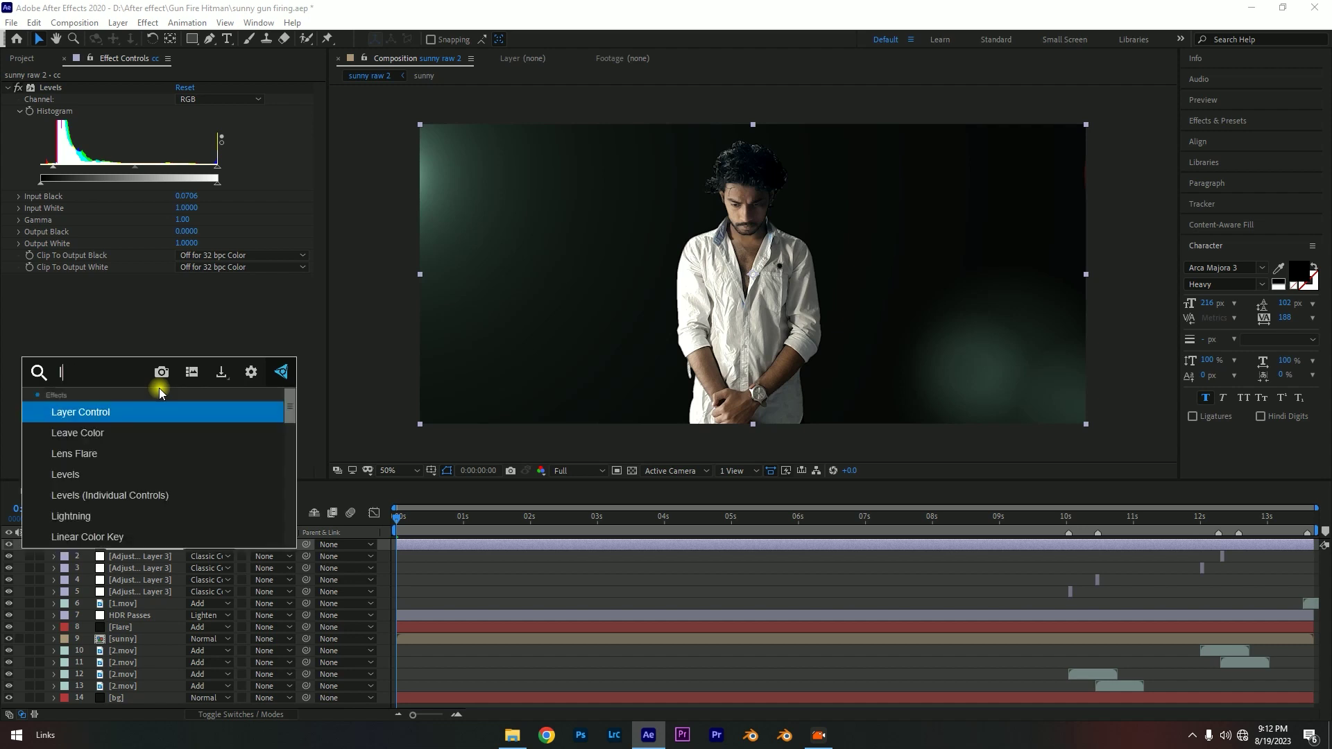
pyautogui.click(175, 305)
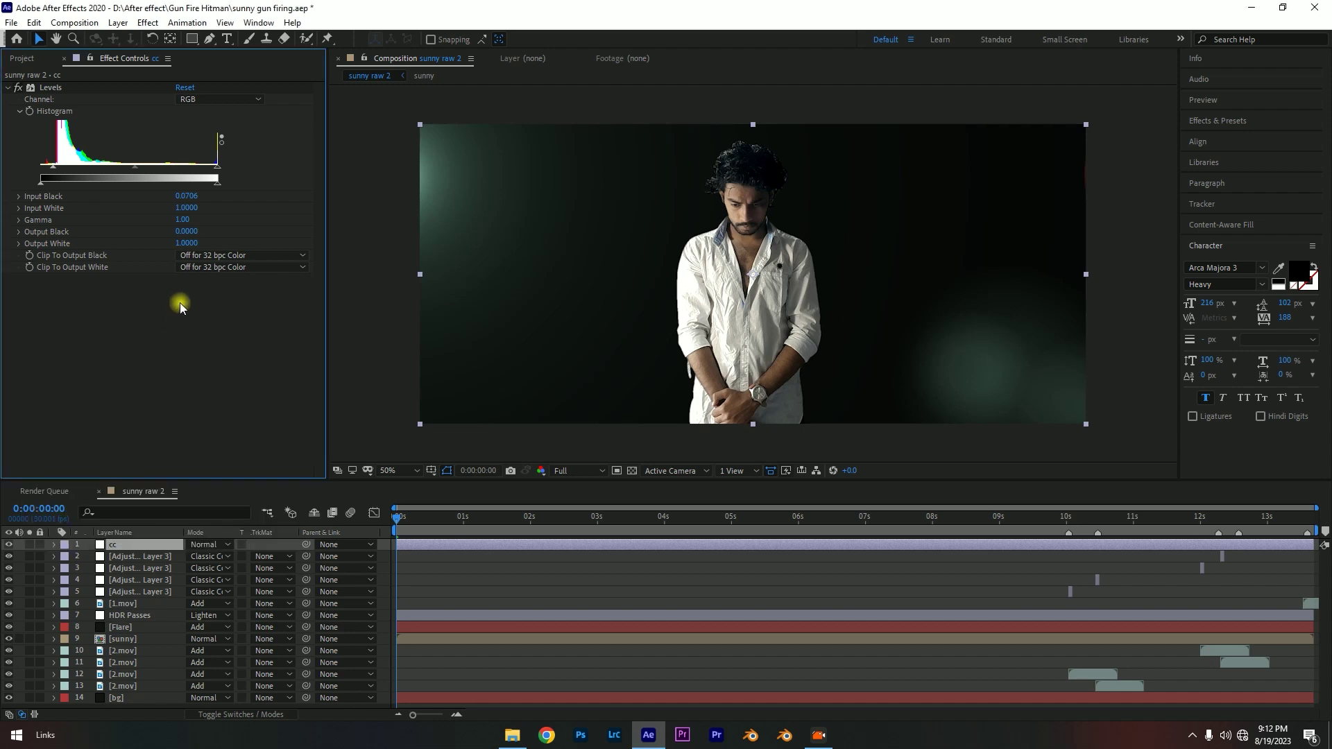
# - Apply Effect > Color Correction > Lumetri Color to the cc layer and expand Basic Correction
pyautogui.click(148, 22)
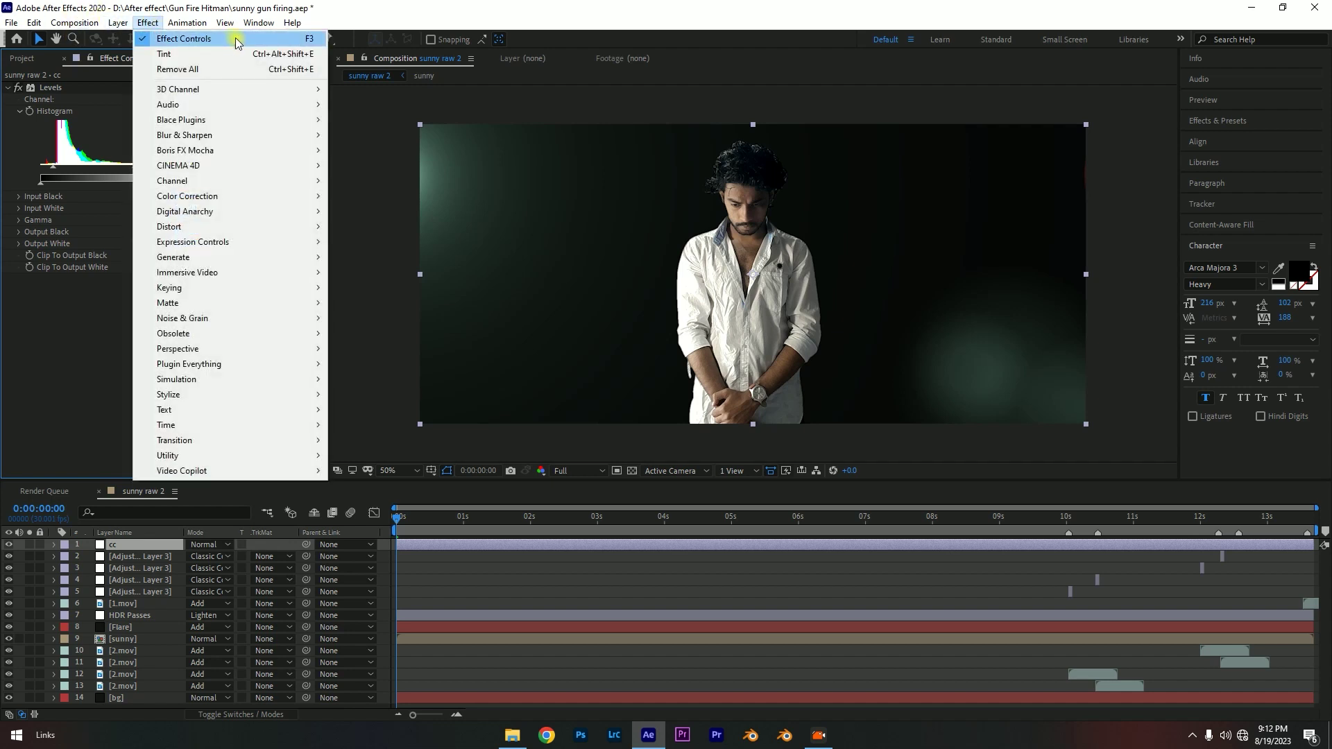
pyautogui.moveTo(293, 205)
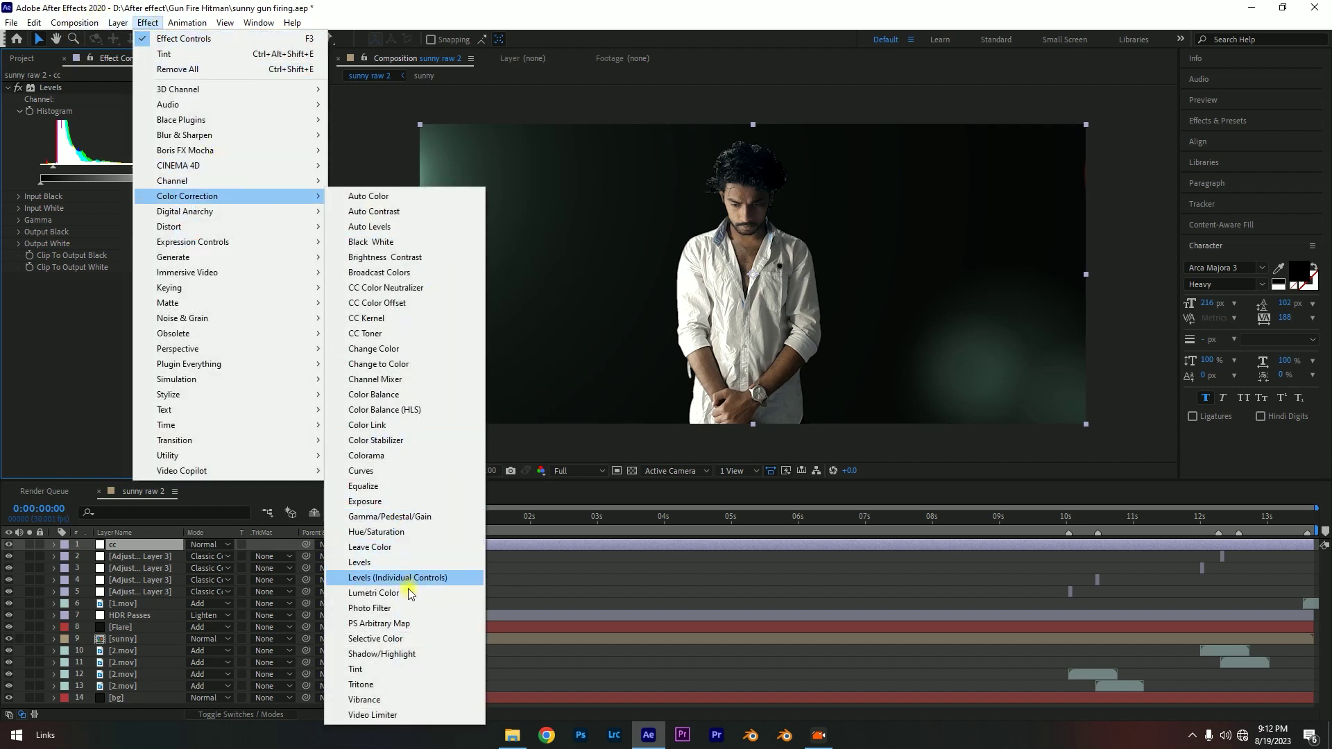
pyautogui.click(410, 593)
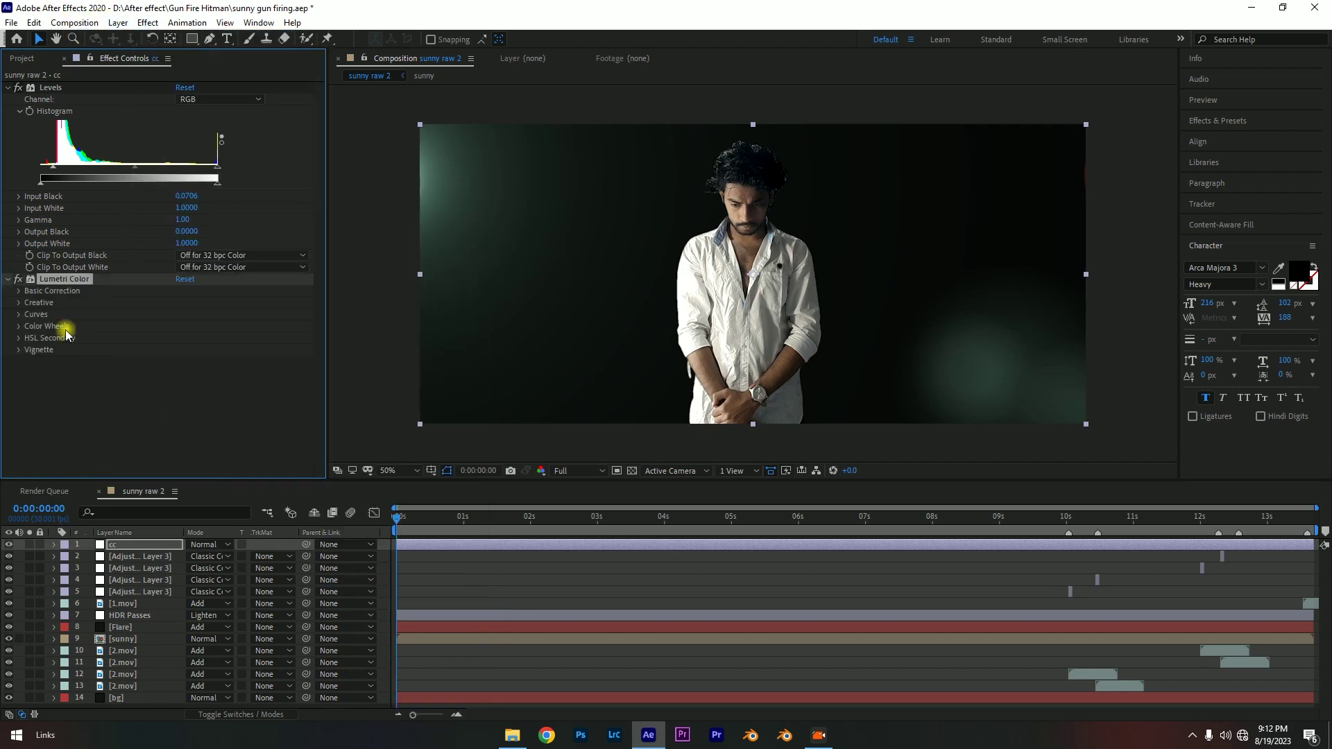
pyautogui.click(19, 291)
# - Nudge Lumetri Temperature, set Tint to -2, and pull Highlights down to -24
pyautogui.scroll(-2, 30, 403)
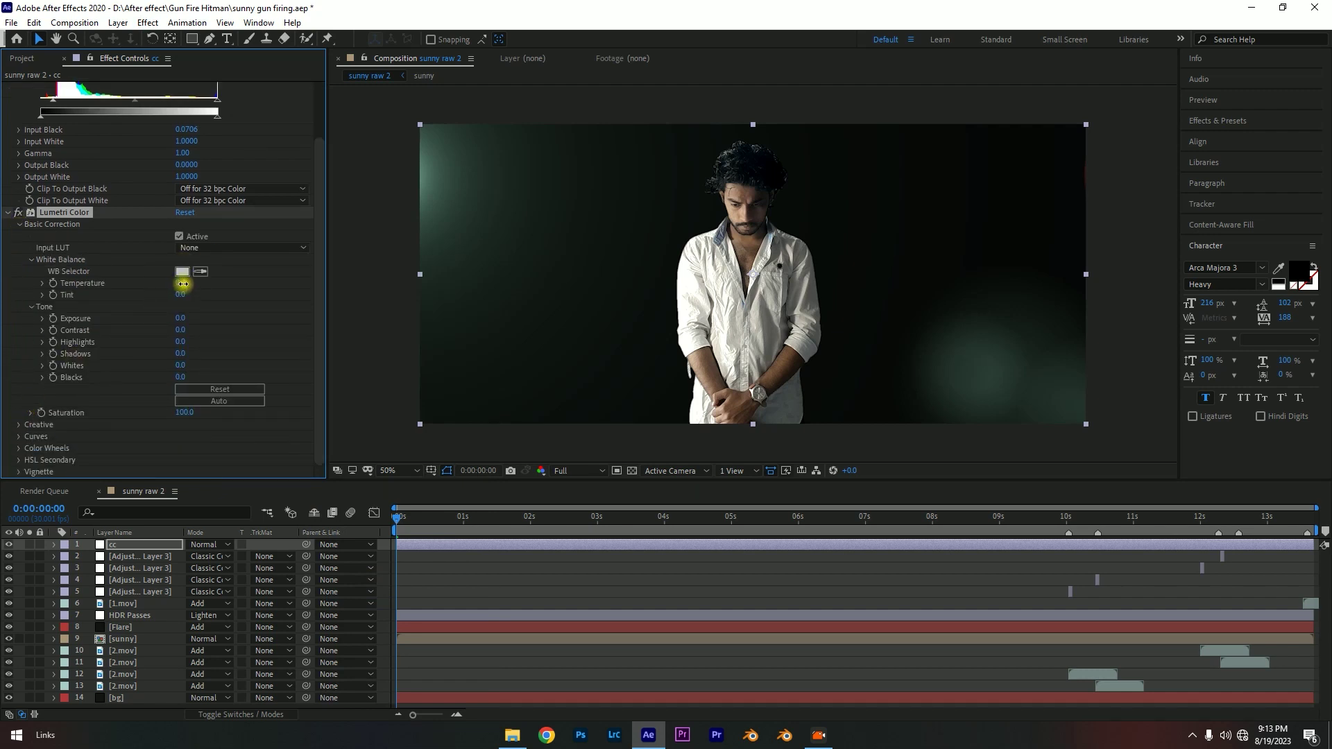
pyautogui.moveTo(185, 284); pyautogui.dragTo(187, 284)
pyautogui.moveTo(179, 296); pyautogui.dragTo(181, 298)
pyautogui.click(181, 296)
pyautogui.press('Return')
pyautogui.click(191, 287)
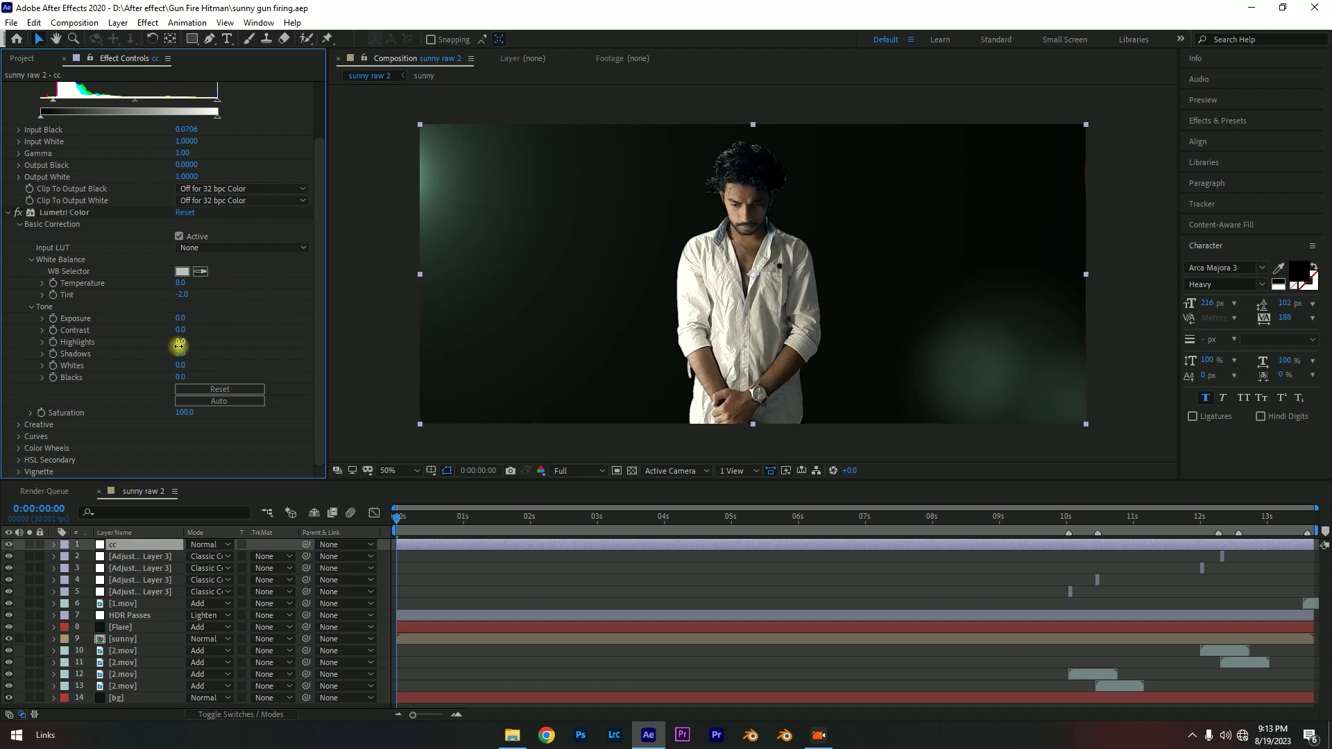
pyautogui.moveTo(179, 343)
pyautogui.mouseDown()
pyautogui.moveTo(152, 344)
pyautogui.moveTo(178, 355)
pyautogui.mouseUp()
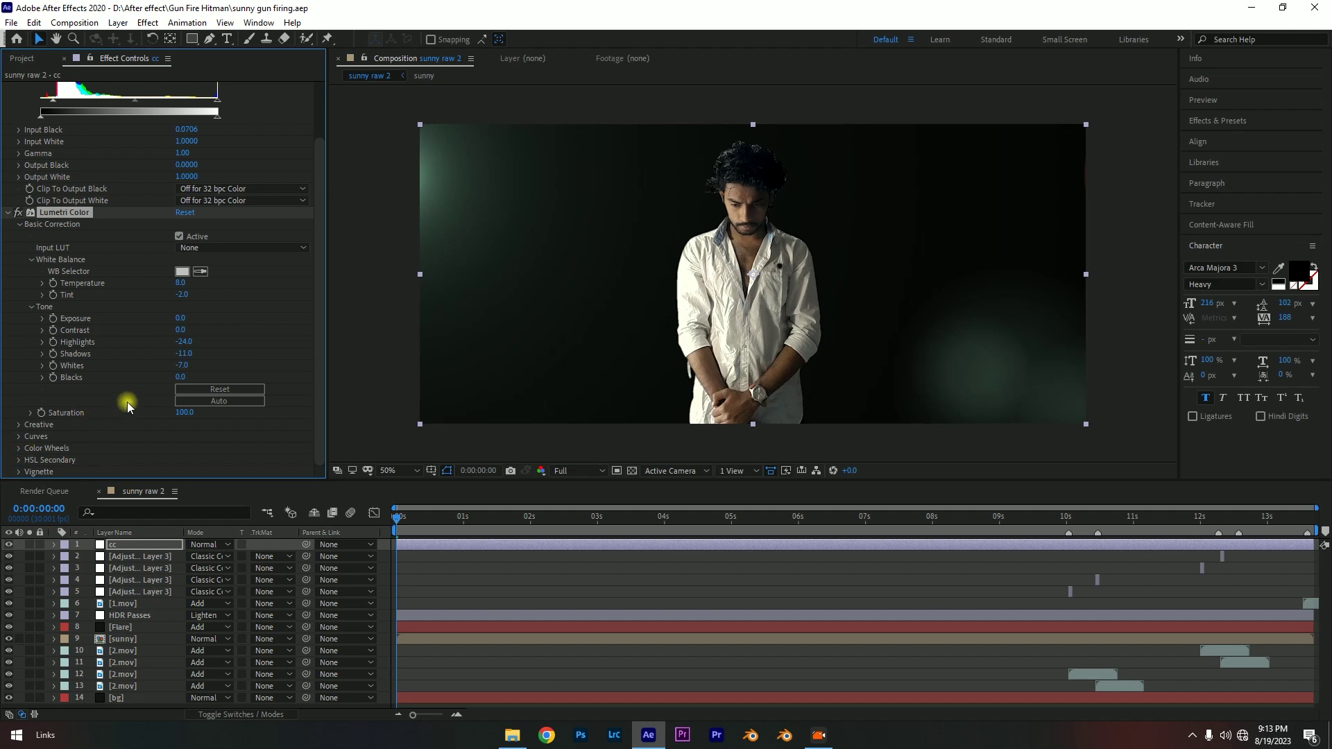
pyautogui.click(16, 449)
pyautogui.scroll(-1, 208, 361)
# - Push the Shadows colour wheel toward teal, undoing an overshoot
pyautogui.moveTo(327, 337)
pyautogui.mouseDown()
pyautogui.moveTo(604, 337)
pyautogui.moveTo(571, 337)
pyautogui.mouseUp()
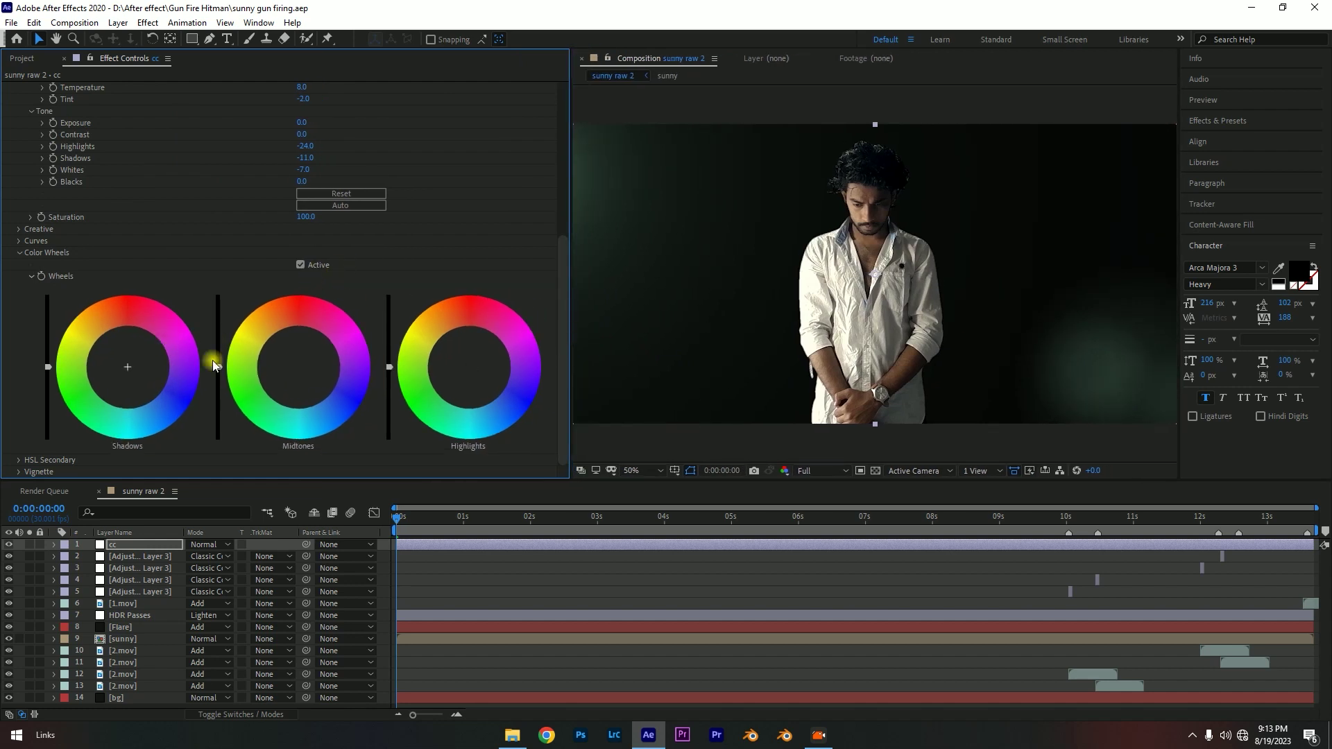
pyautogui.click(125, 367)
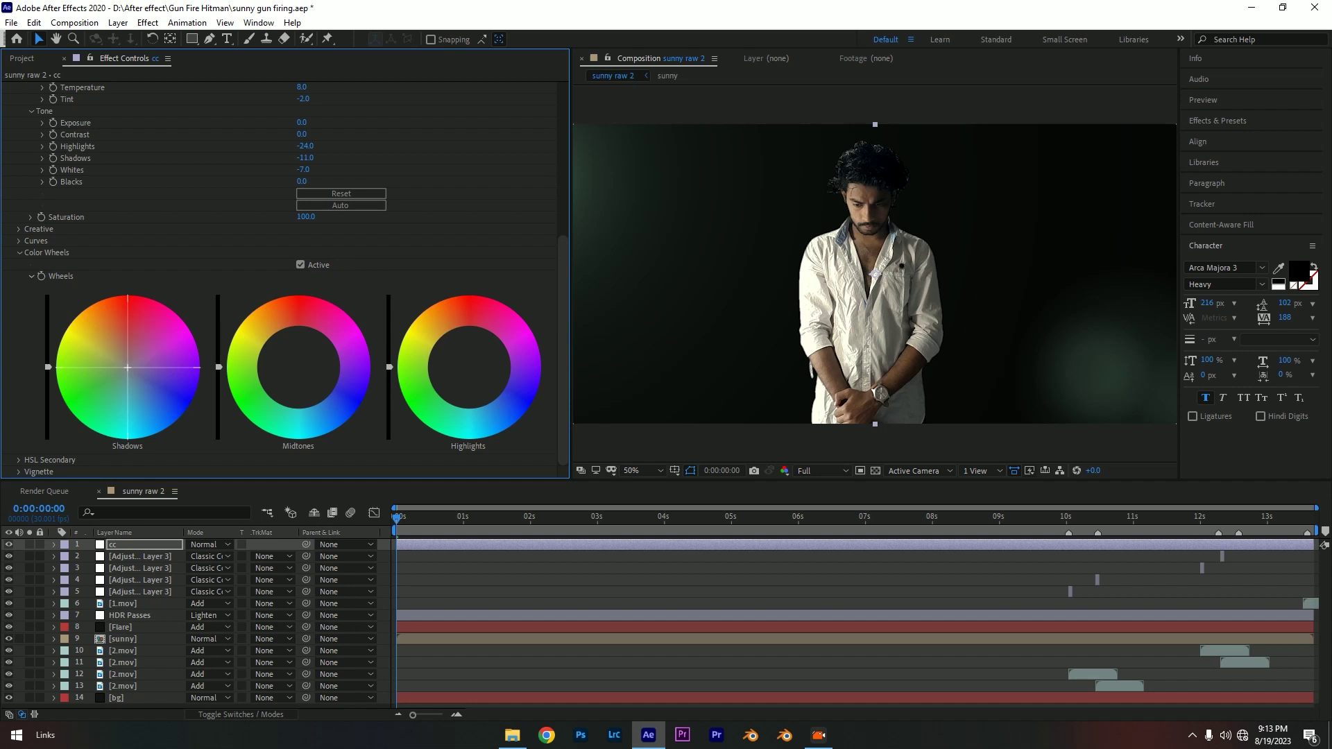
pyautogui.moveTo(128, 368); pyautogui.dragTo(106, 417)
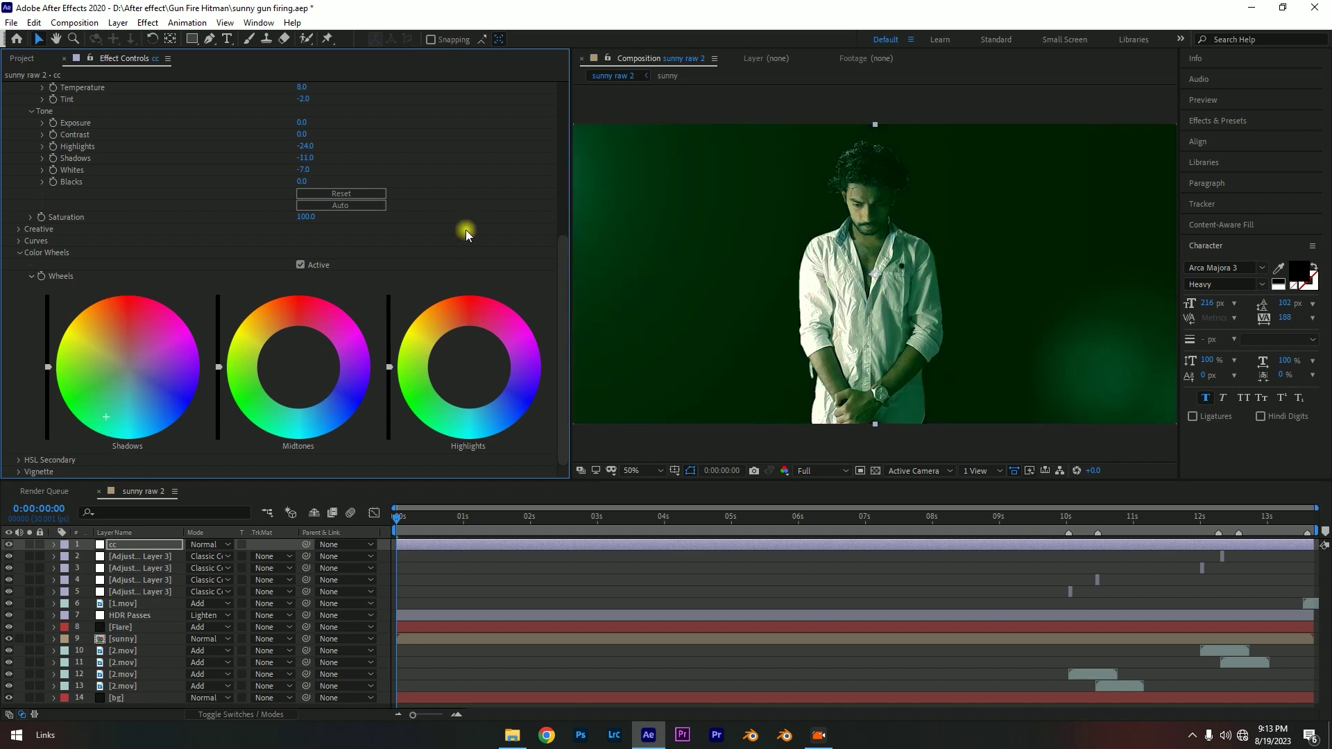
pyautogui.hotkey('ctrl', 'z')
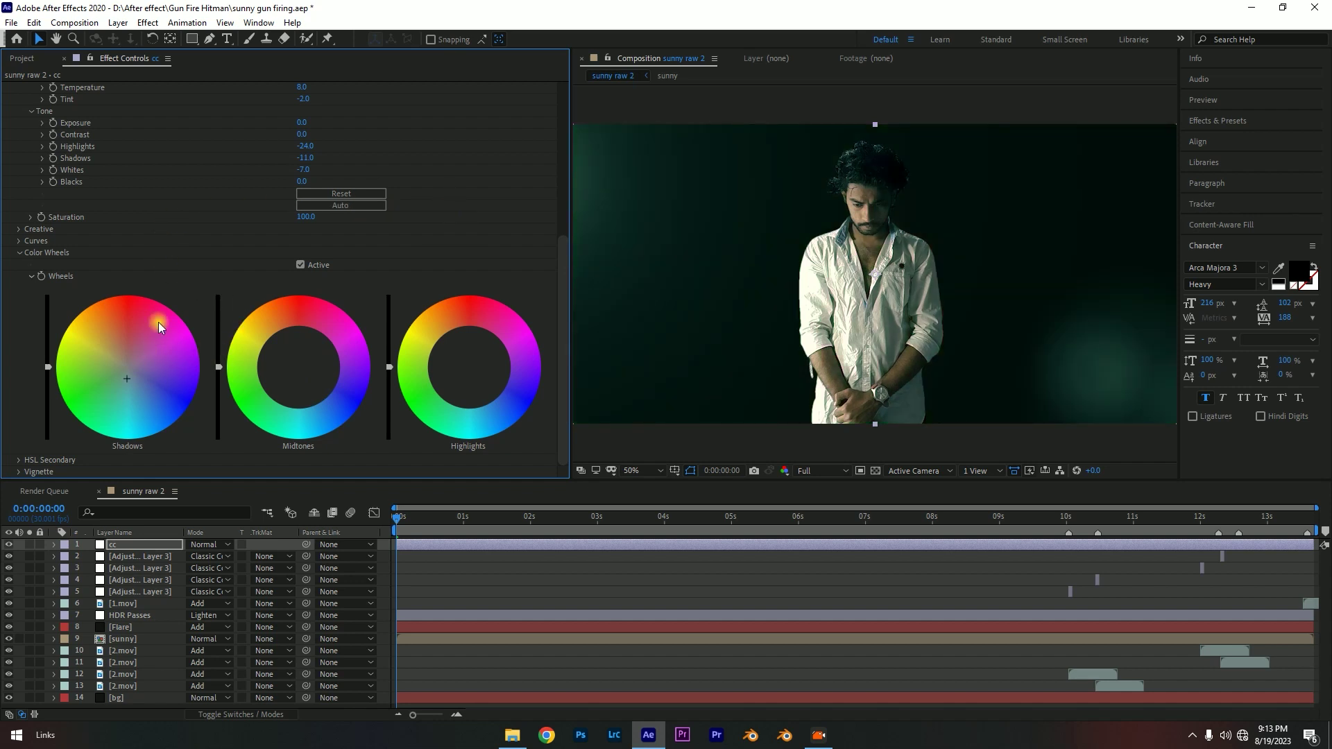
pyautogui.moveTo(127, 379); pyautogui.dragTo(127, 374)
# - Lower the Shadows, Midtones and Highlights sliders slightly and nudge the highlights balance
pyautogui.moveTo(47, 367); pyautogui.dragTo(48, 374)
pyautogui.click(219, 367)
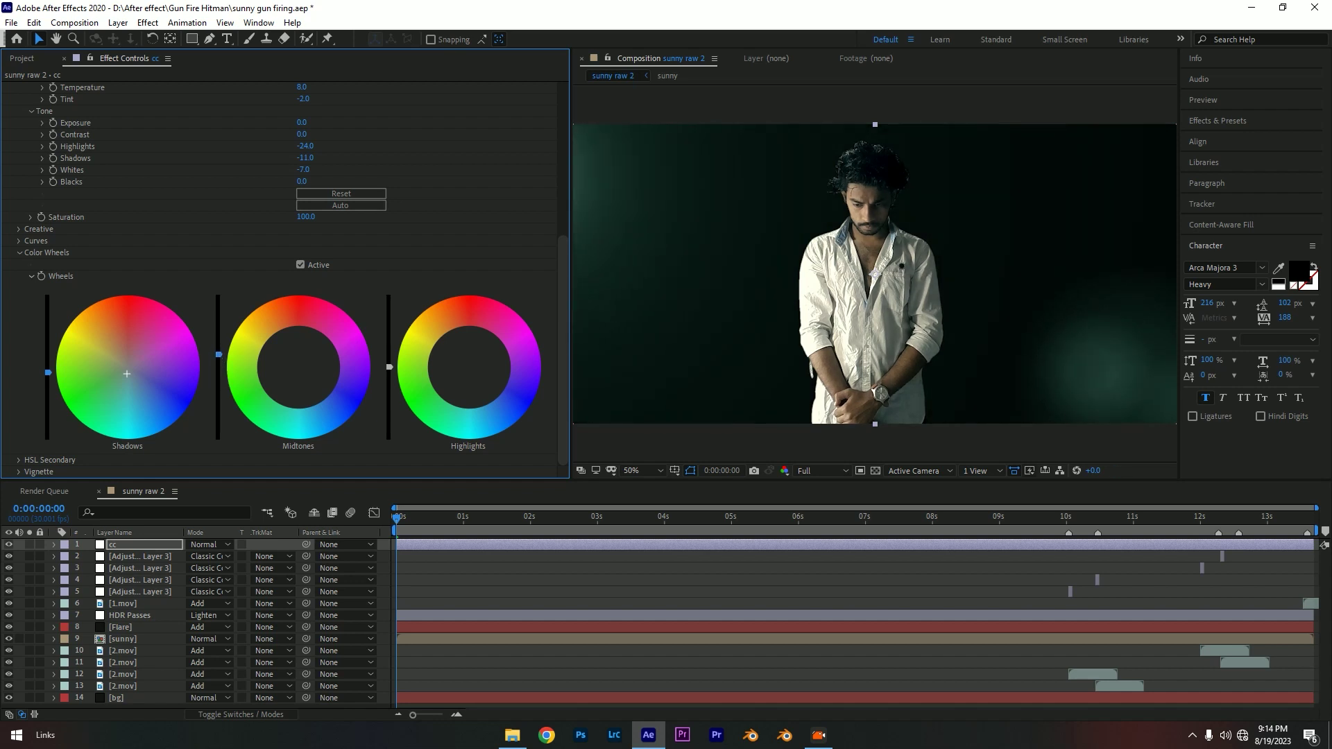
pyautogui.moveTo(392, 367); pyautogui.dragTo(393, 372)
pyautogui.moveTo(461, 360); pyautogui.dragTo(468, 363)
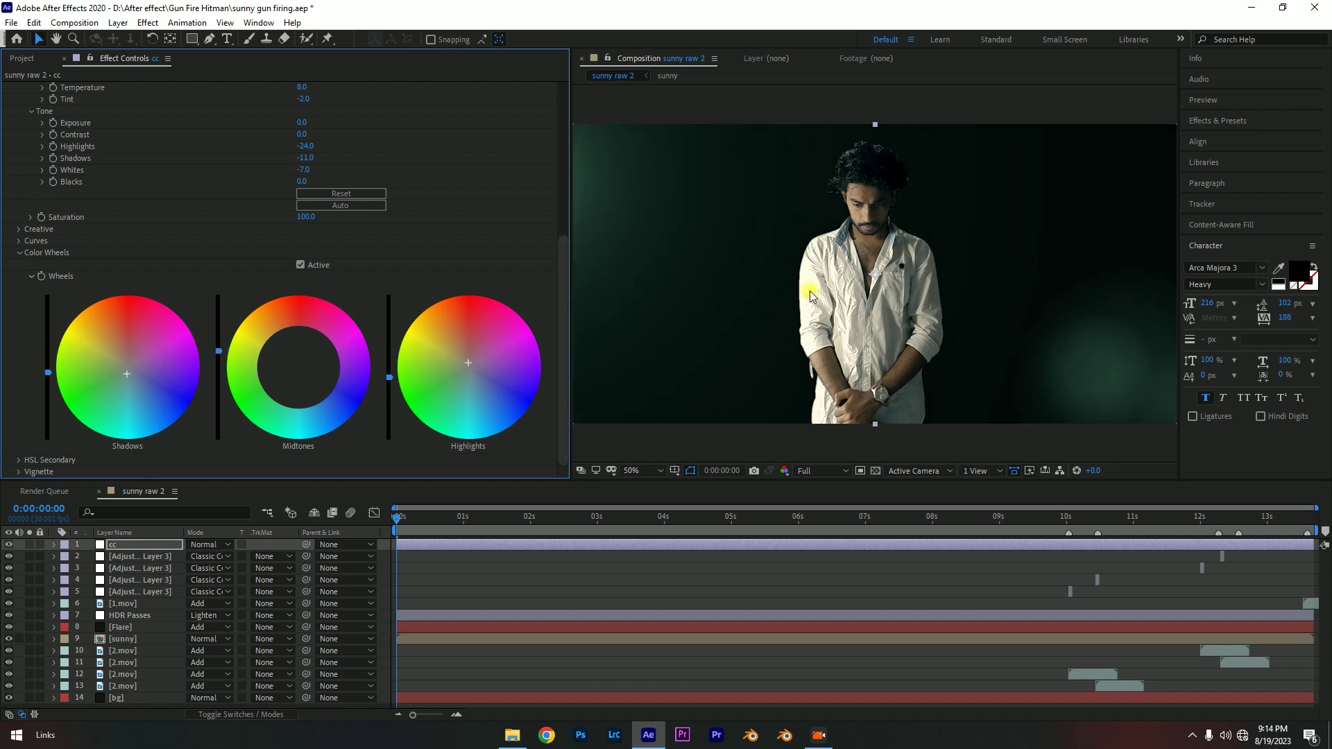
pyautogui.scroll(-2, 878, 290)
pyautogui.scroll(2, 877, 290)
pyautogui.click(20, 253)
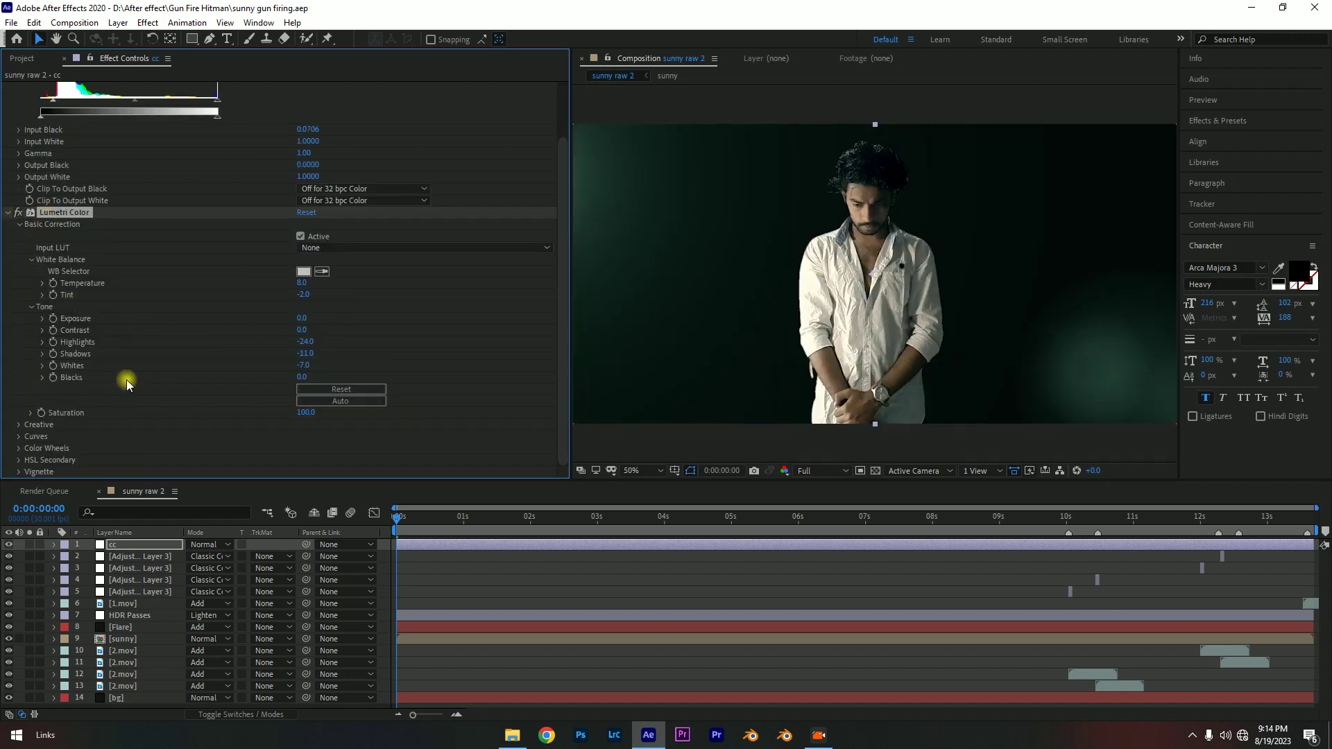
# - Collapse the Lumetri Color and Levels effects and widen the composition viewer
pyautogui.click(6, 212)
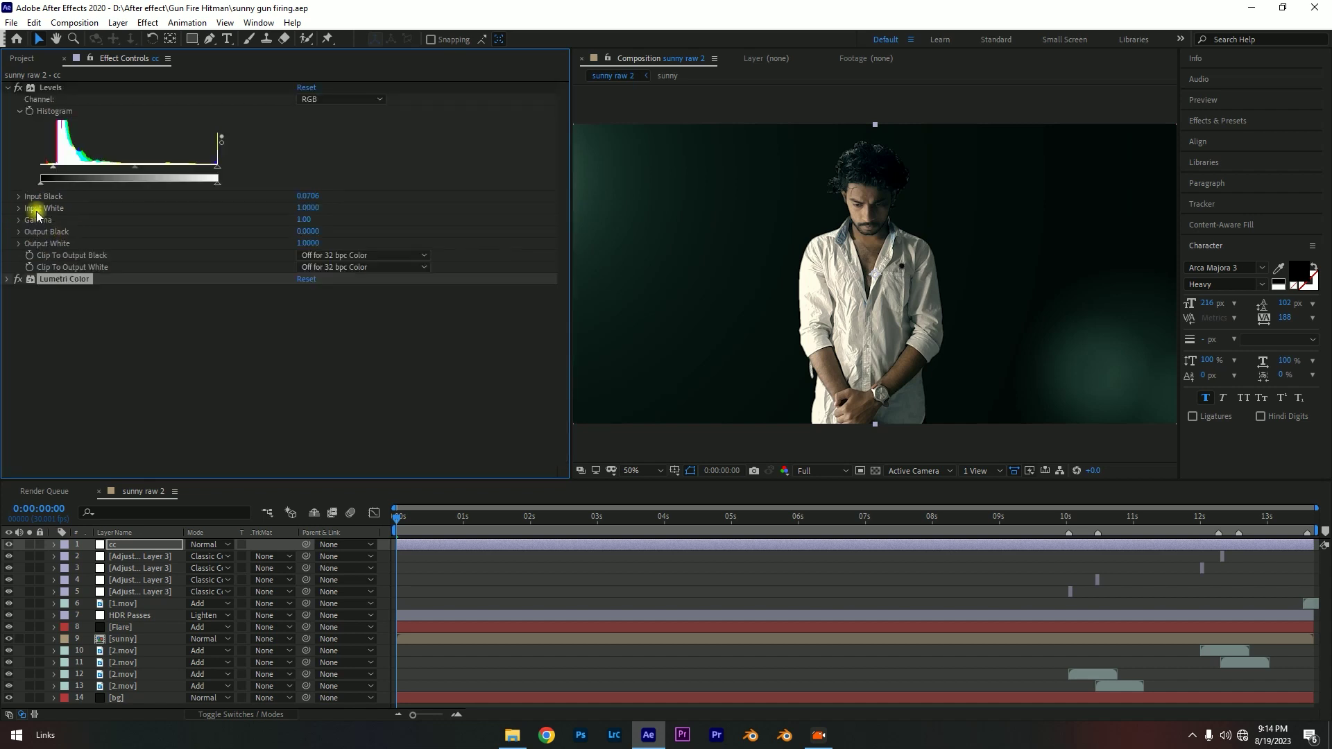
pyautogui.click(6, 88)
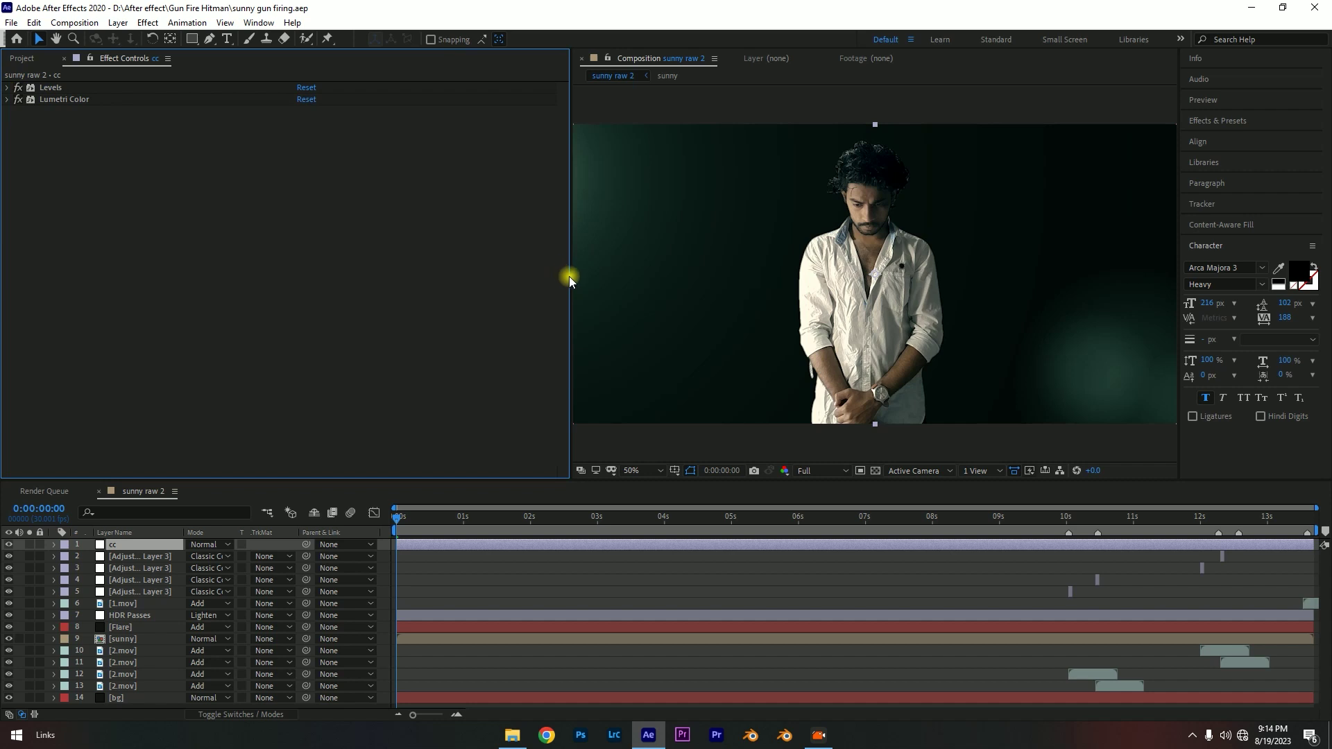
pyautogui.moveTo(570, 277); pyautogui.dragTo(283, 298)
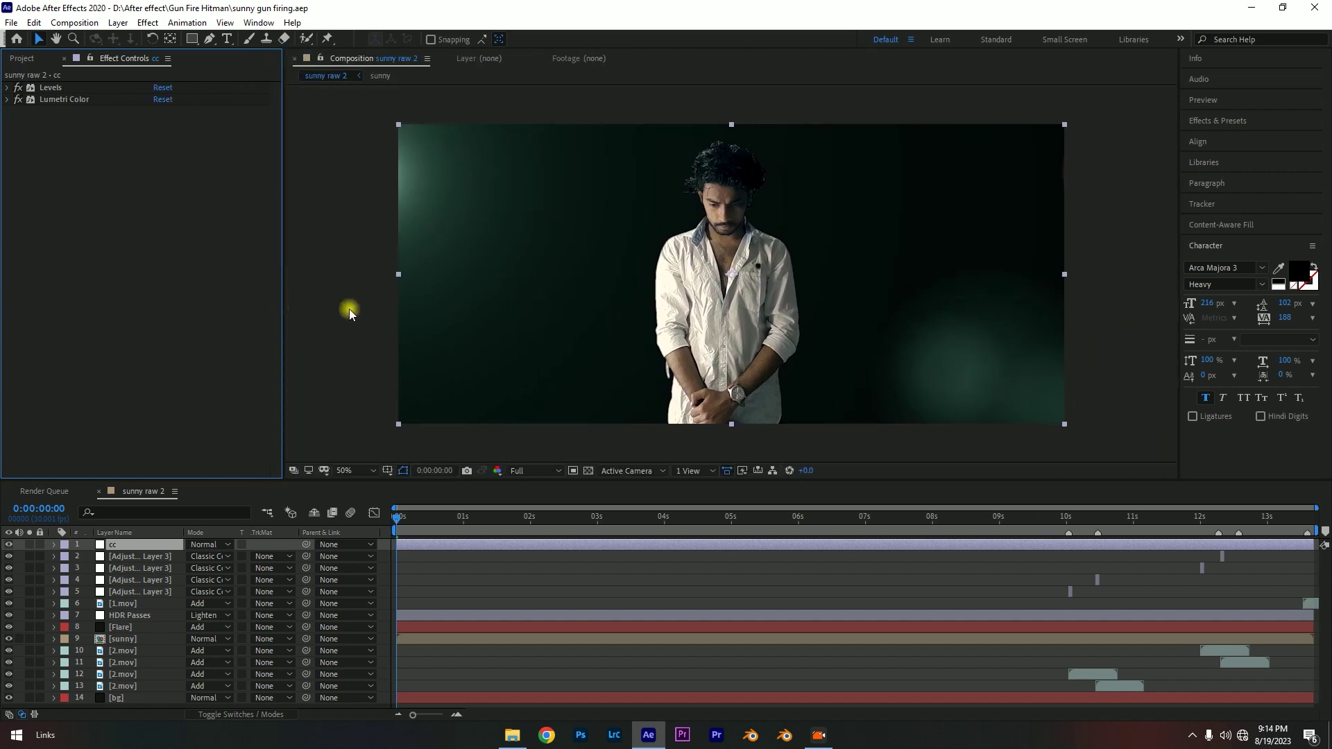
pyautogui.scroll(-1, 789, 326)
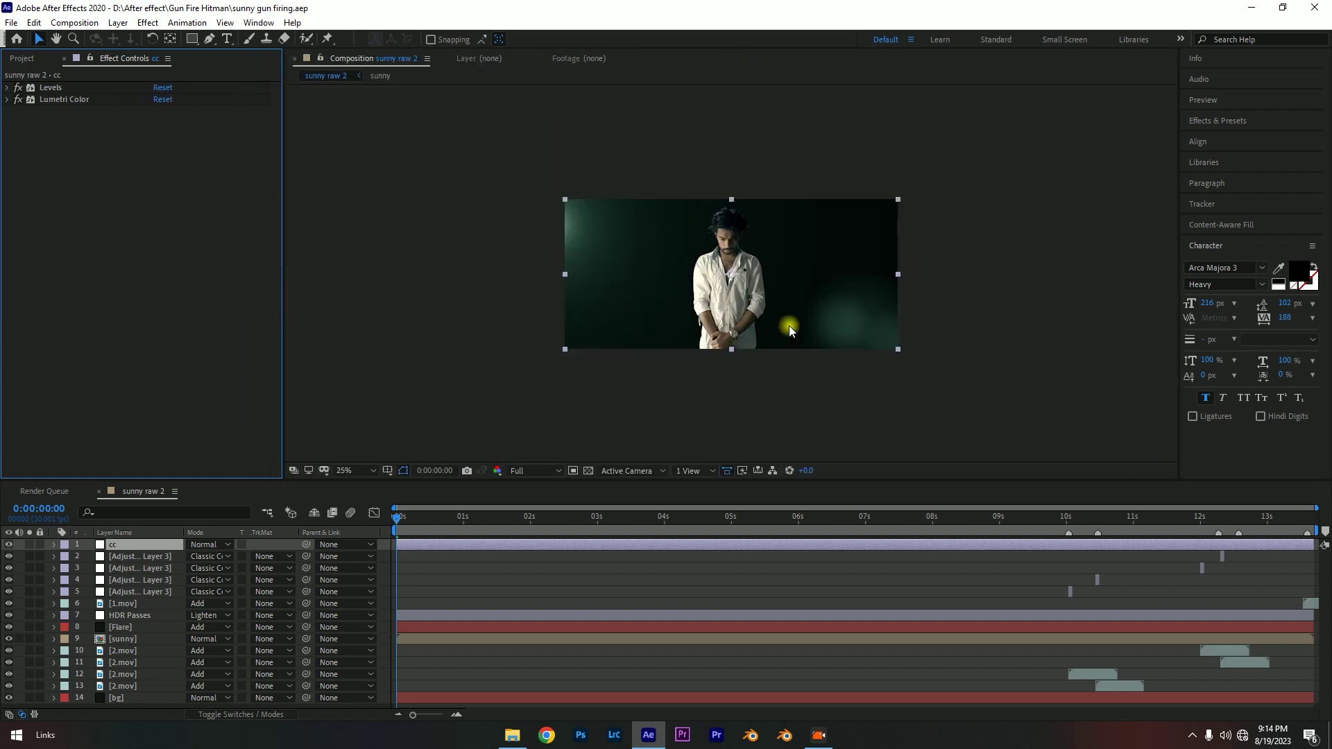
pyautogui.scroll(1, 788, 326)
pyautogui.scroll(-1, 710, 315)
pyautogui.scroll(1, 760, 315)
pyautogui.scroll(-1, 759, 319)
pyautogui.scroll(1, 760, 321)
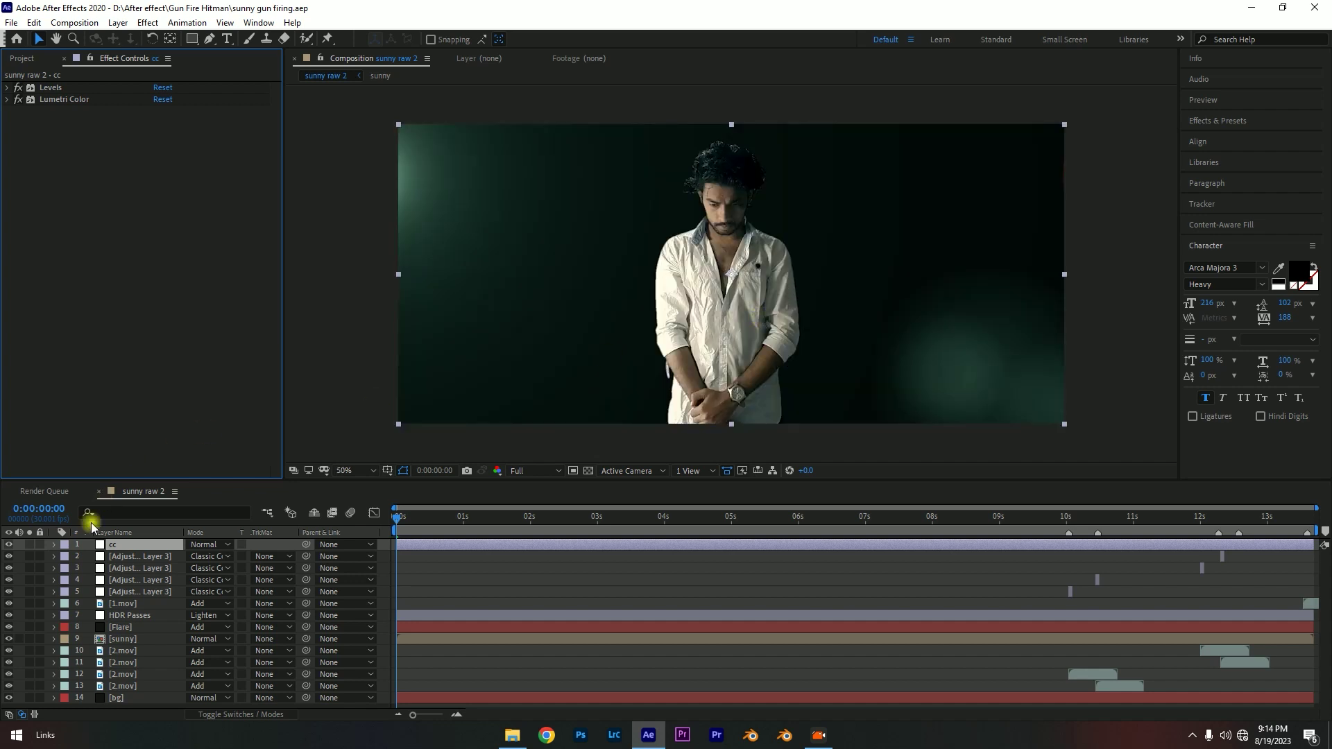
# - Toggle the cc layer's visibility twice to compare, leaving the grade on
pyautogui.click(8, 545)
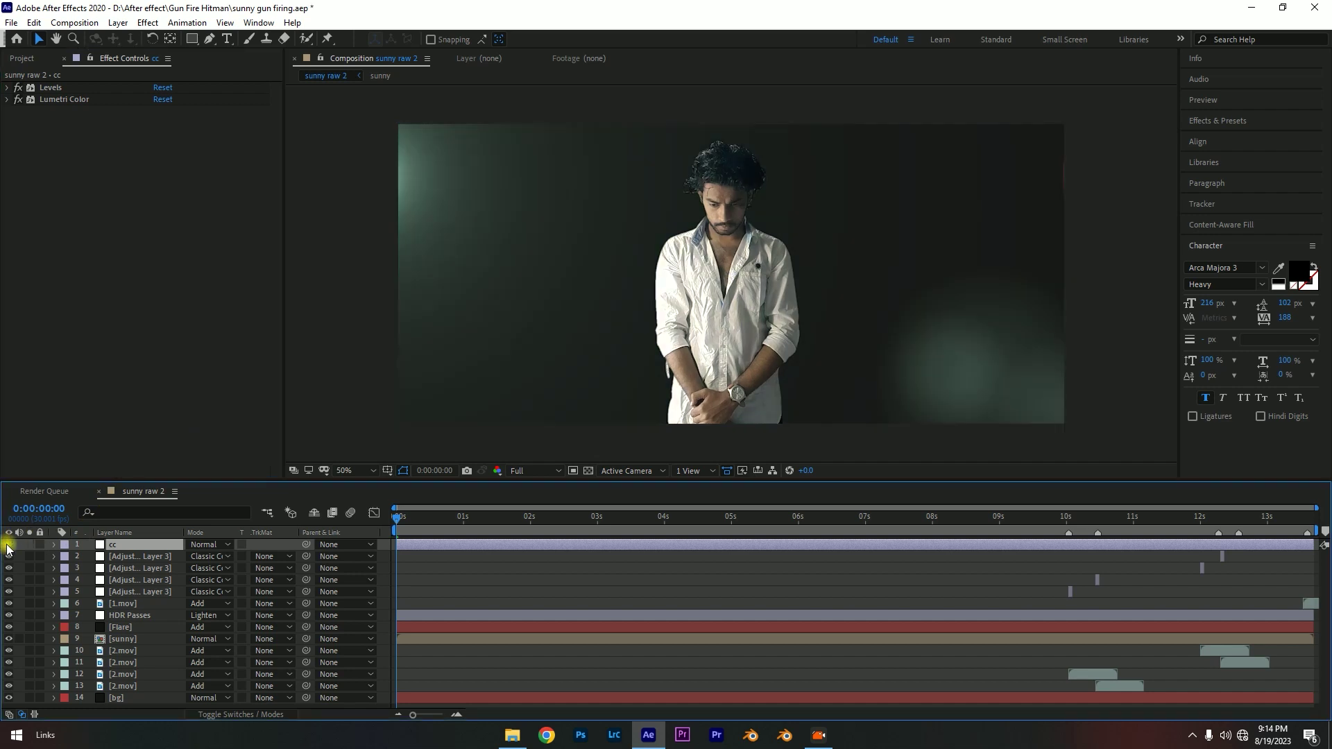
pyautogui.click(9, 545)
pyautogui.click(8, 545)
pyautogui.click(8, 545)
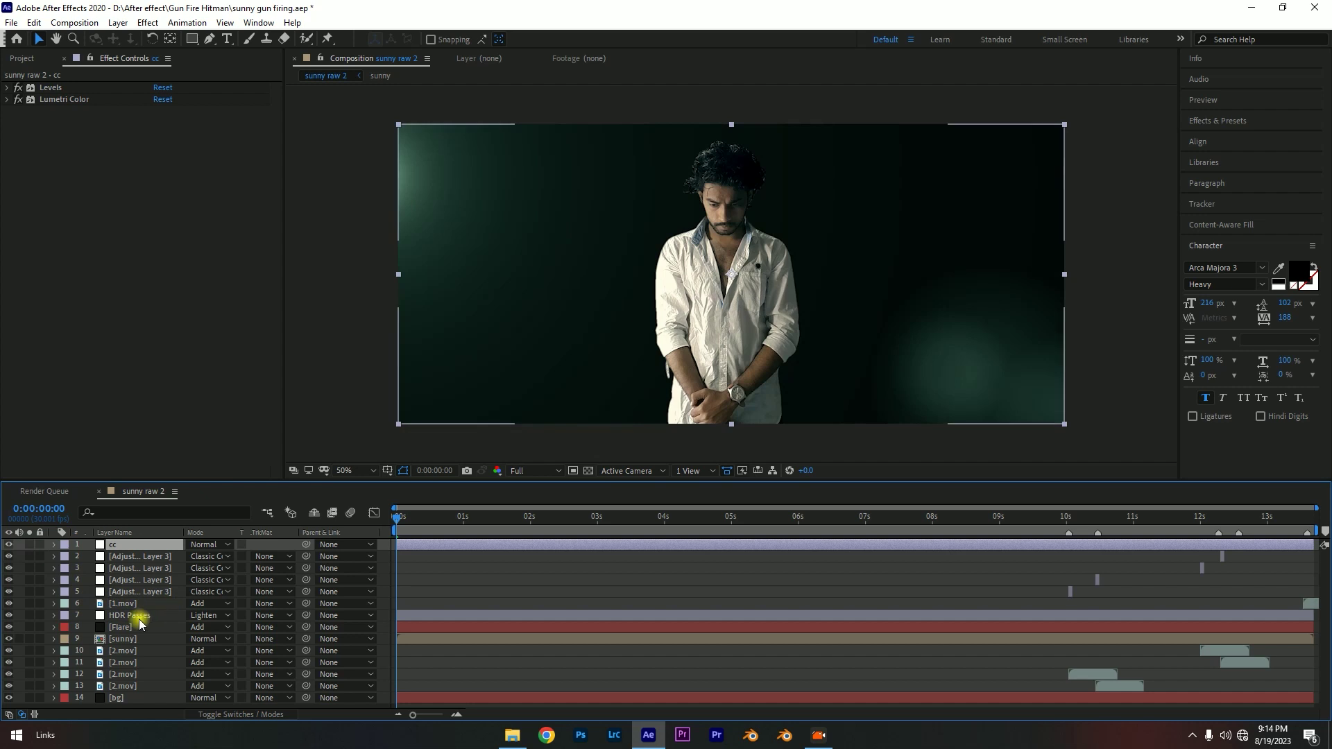
# - Move HDR Passes to layer 2 and Flare to layer 3, then check the flare around 10 seconds
pyautogui.moveTo(140, 620); pyautogui.dragTo(147, 557)
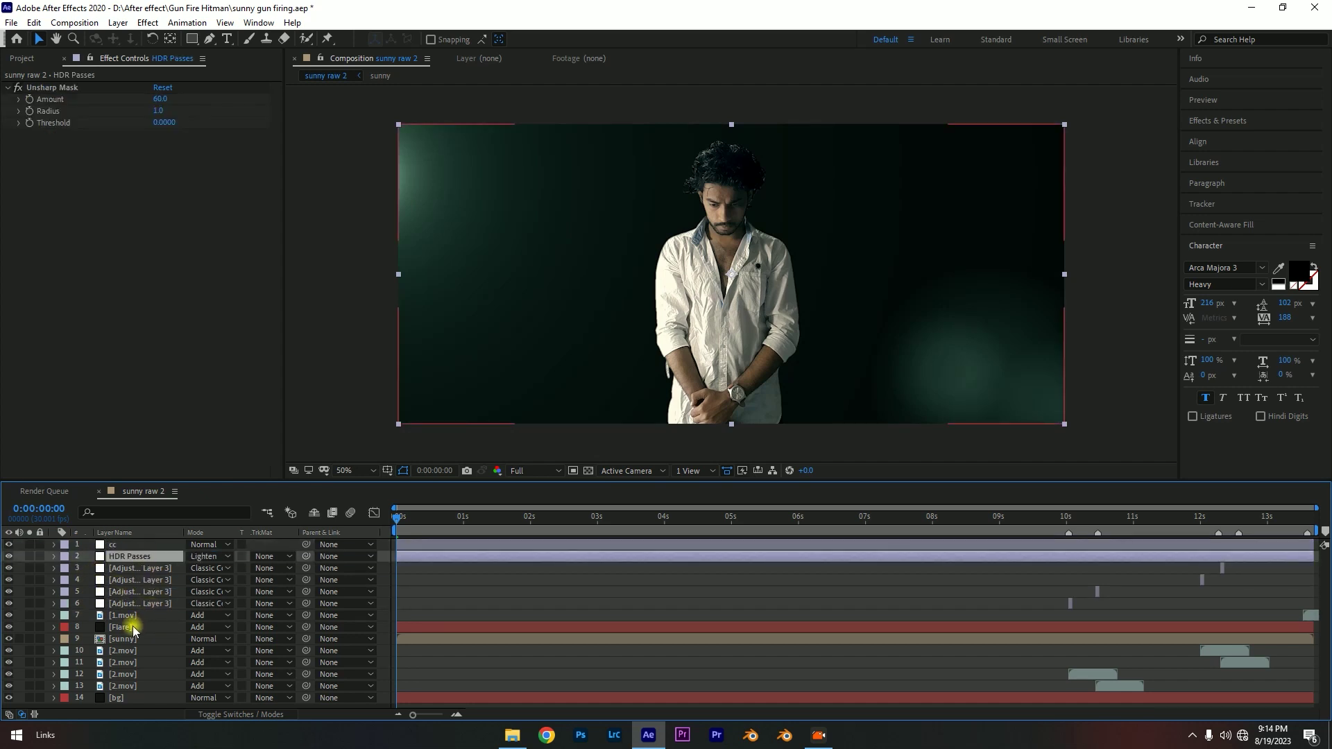
pyautogui.moveTo(134, 629); pyautogui.dragTo(132, 563)
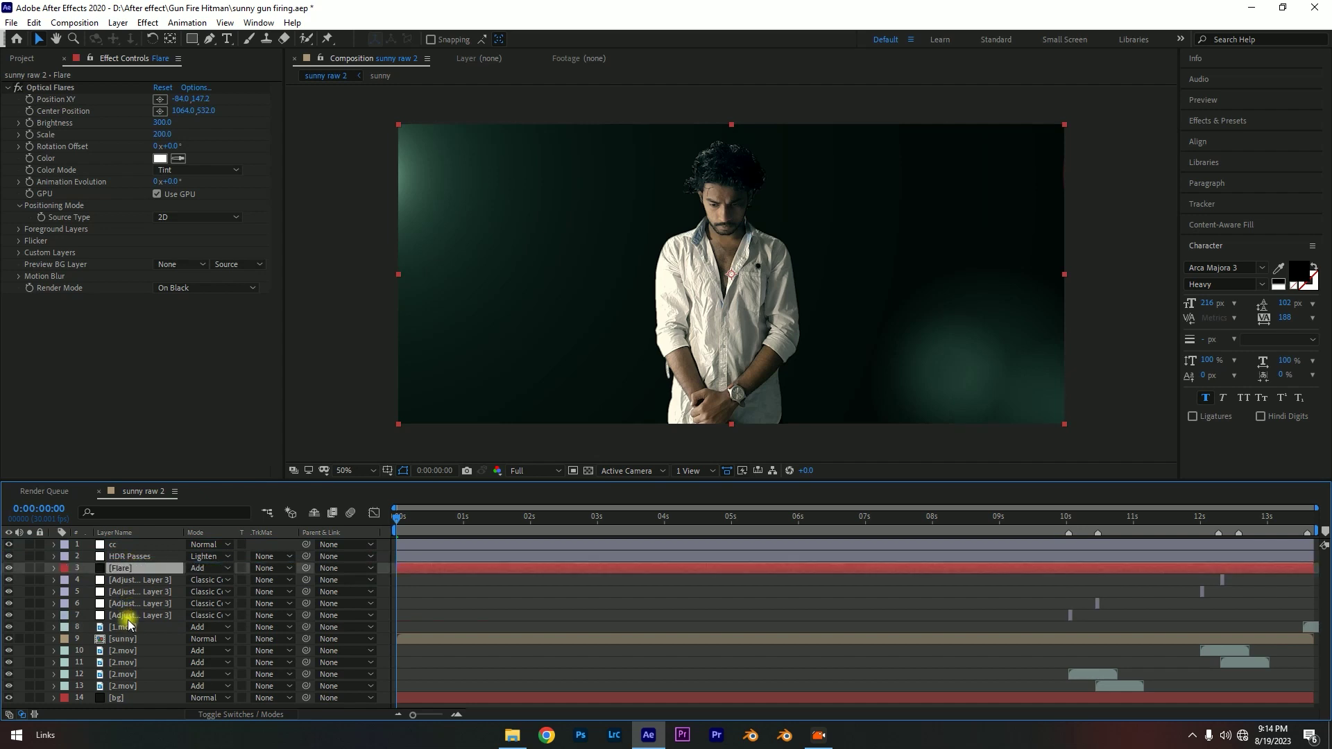
pyautogui.moveTo(416, 517); pyautogui.dragTo(890, 517)
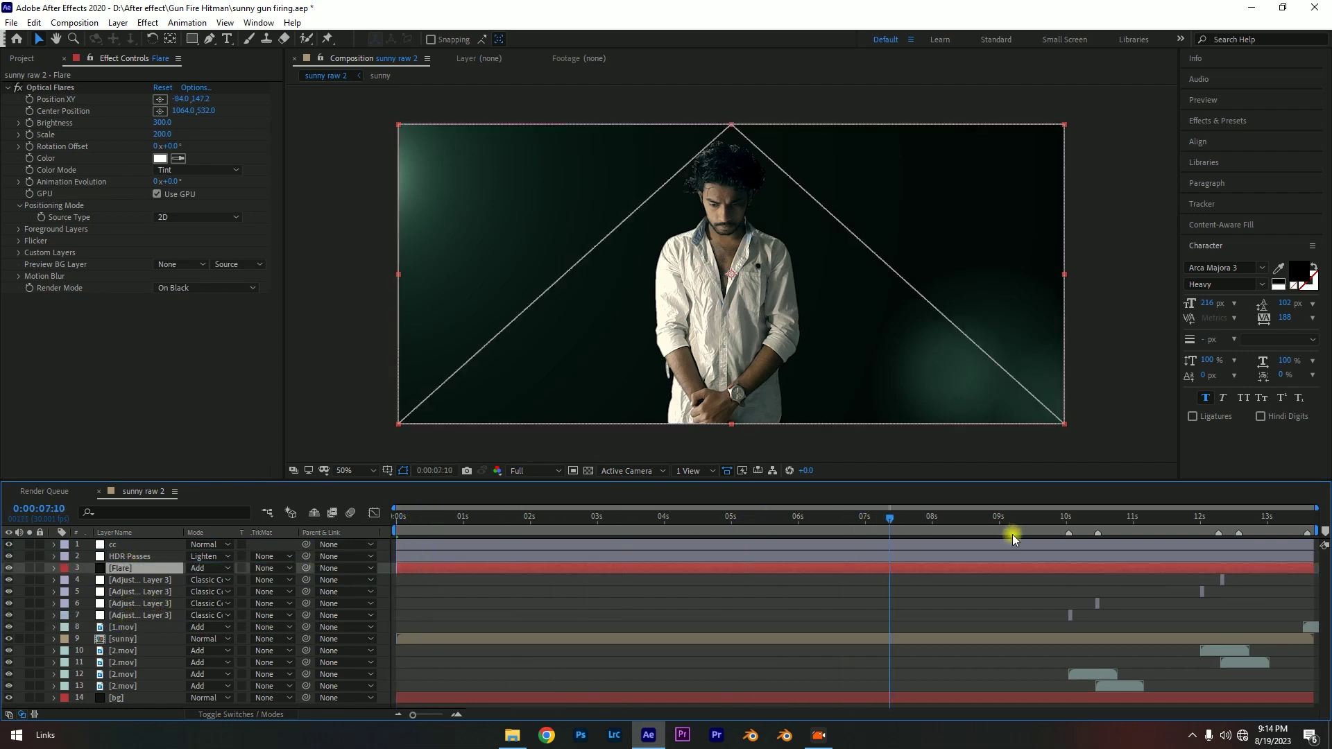
pyautogui.moveTo(1013, 534); pyautogui.dragTo(1116, 585)
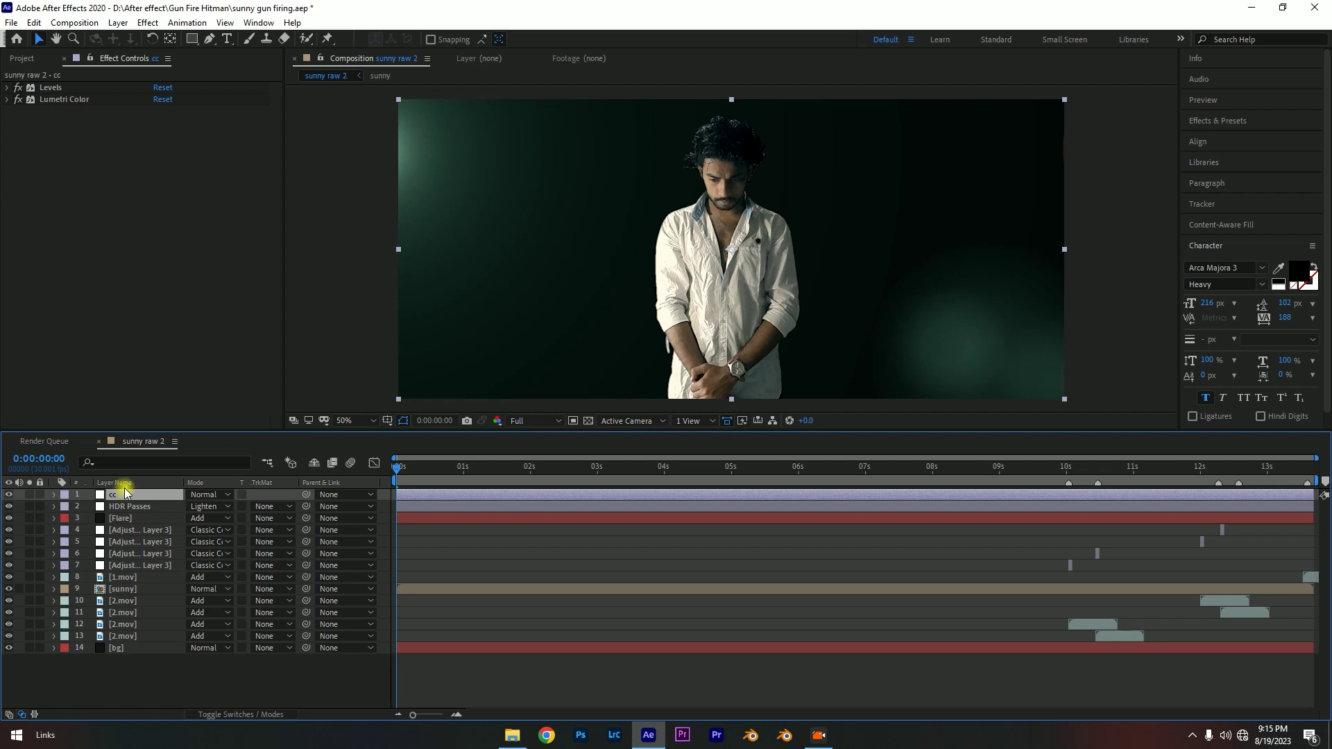
# - Select all fourteen layers and choose Pre-compose from the layer menu
pyautogui.hotkey('ctrl', 'a')
pyautogui.rightClick(128, 530)
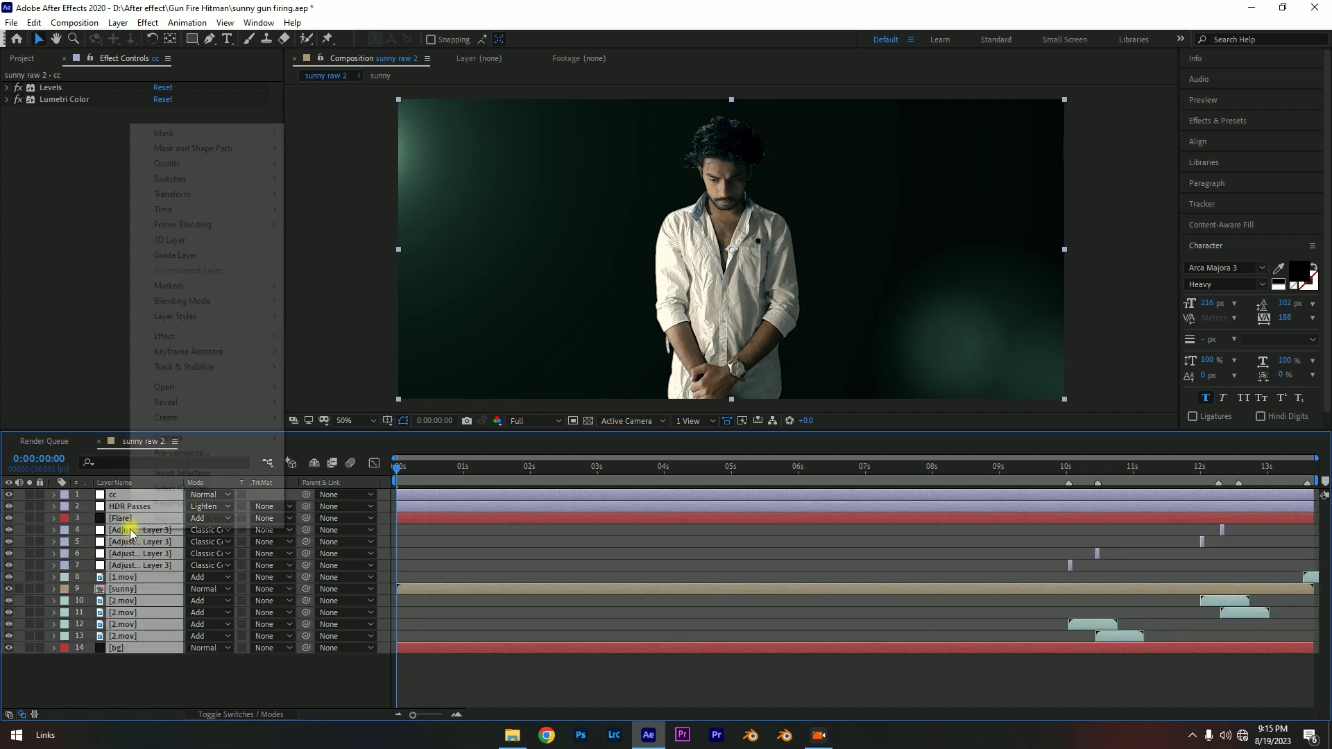
pyautogui.click(164, 453)
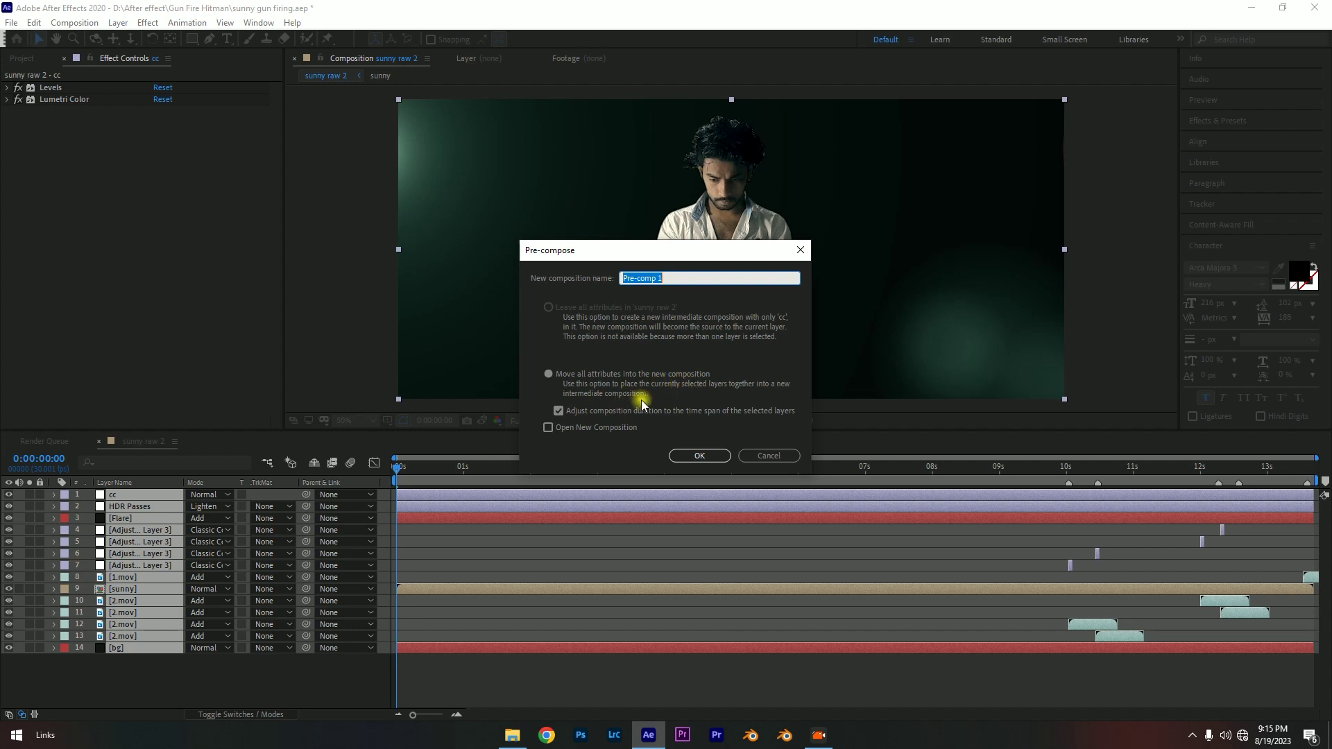
# - Confirm the pre-compose so all fourteen layers move into Pre-comp 1
pyautogui.click(681, 454)
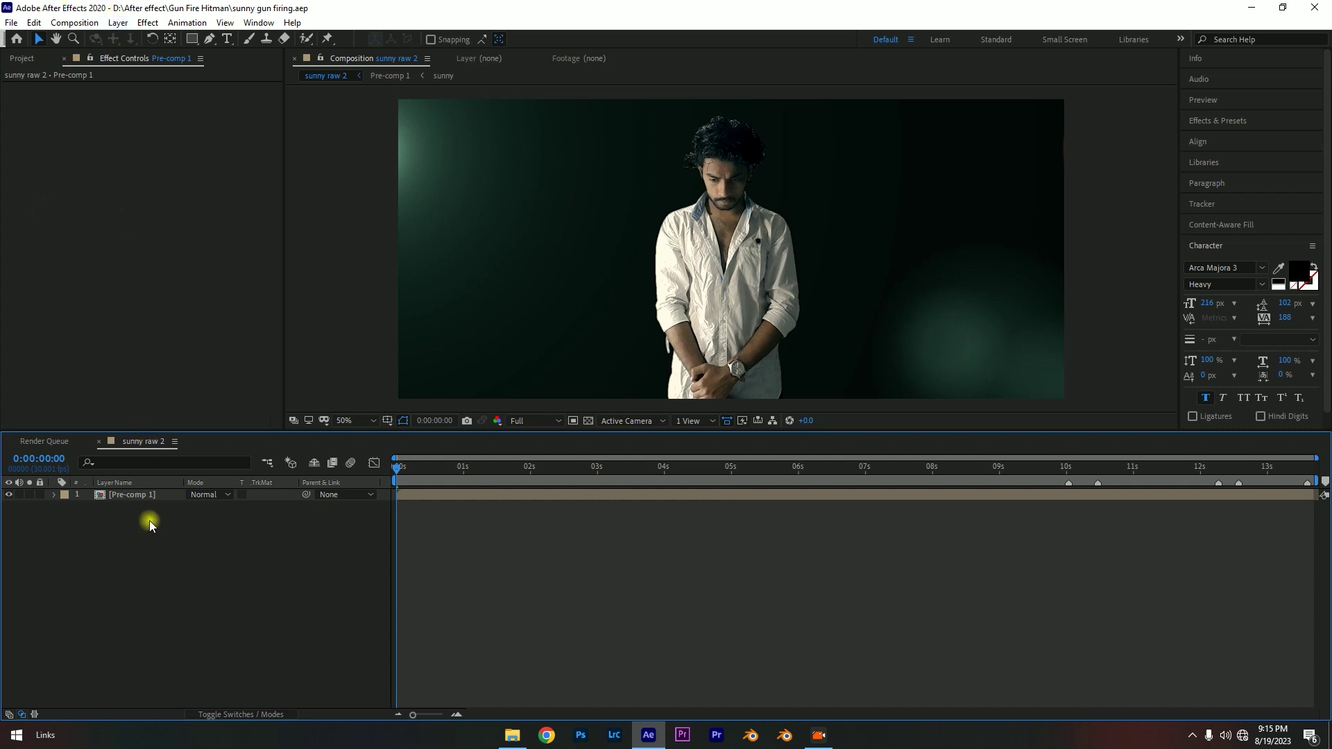
# - Add a new adjustment layer above Pre-comp 1 and name it 'sharpen'
pyautogui.click(118, 22)
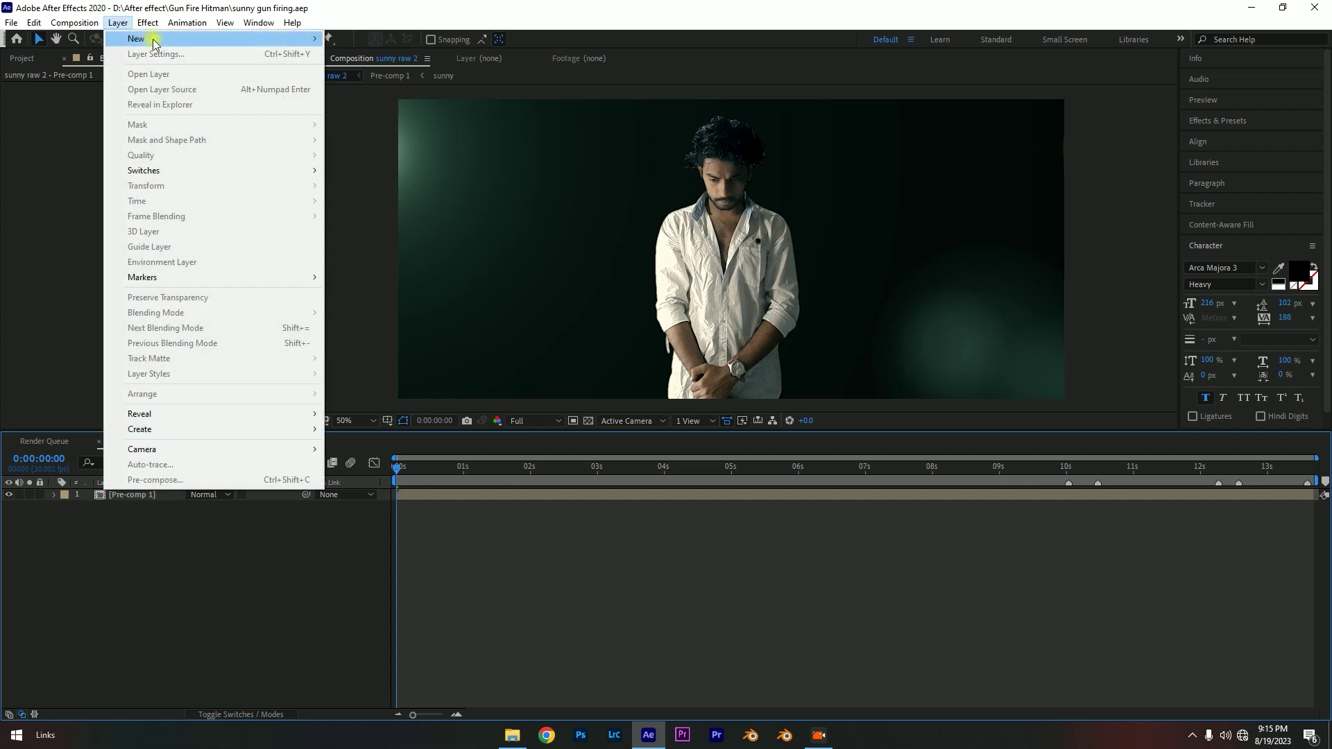
pyautogui.moveTo(146, 39)
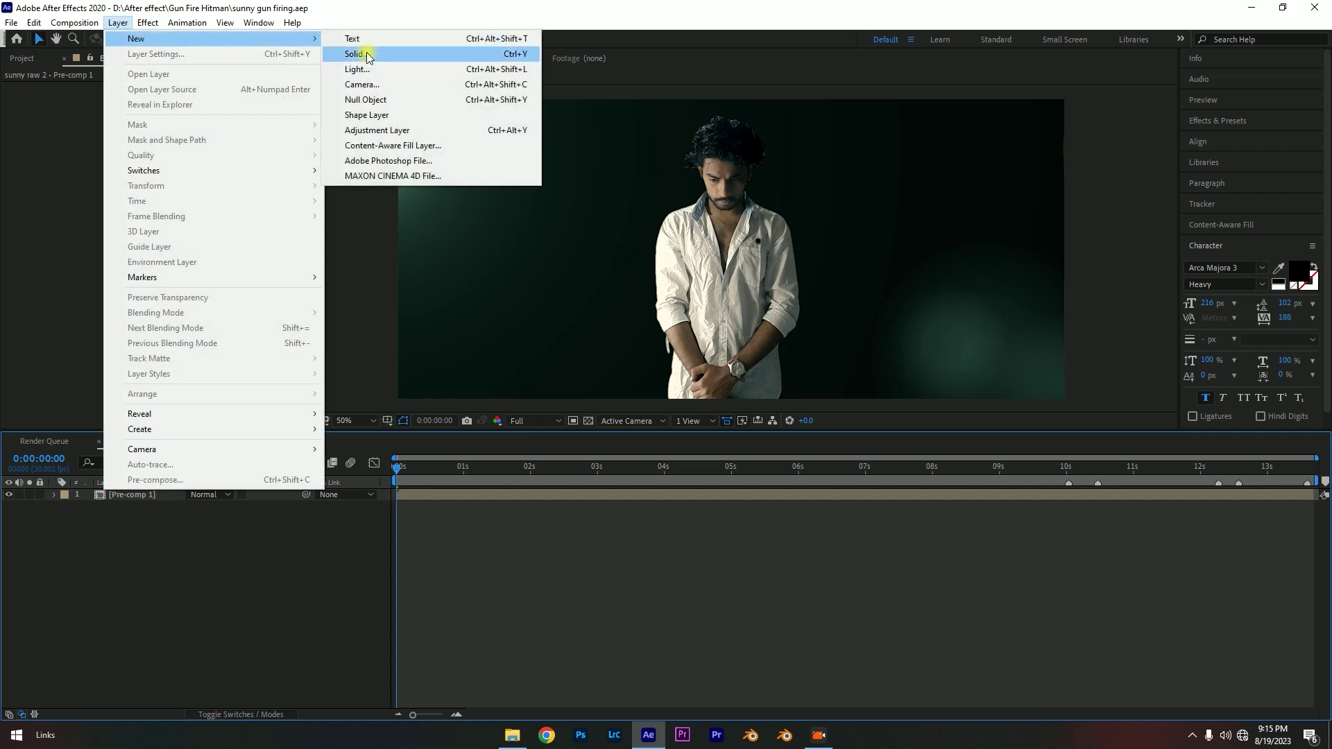
pyautogui.click(403, 133)
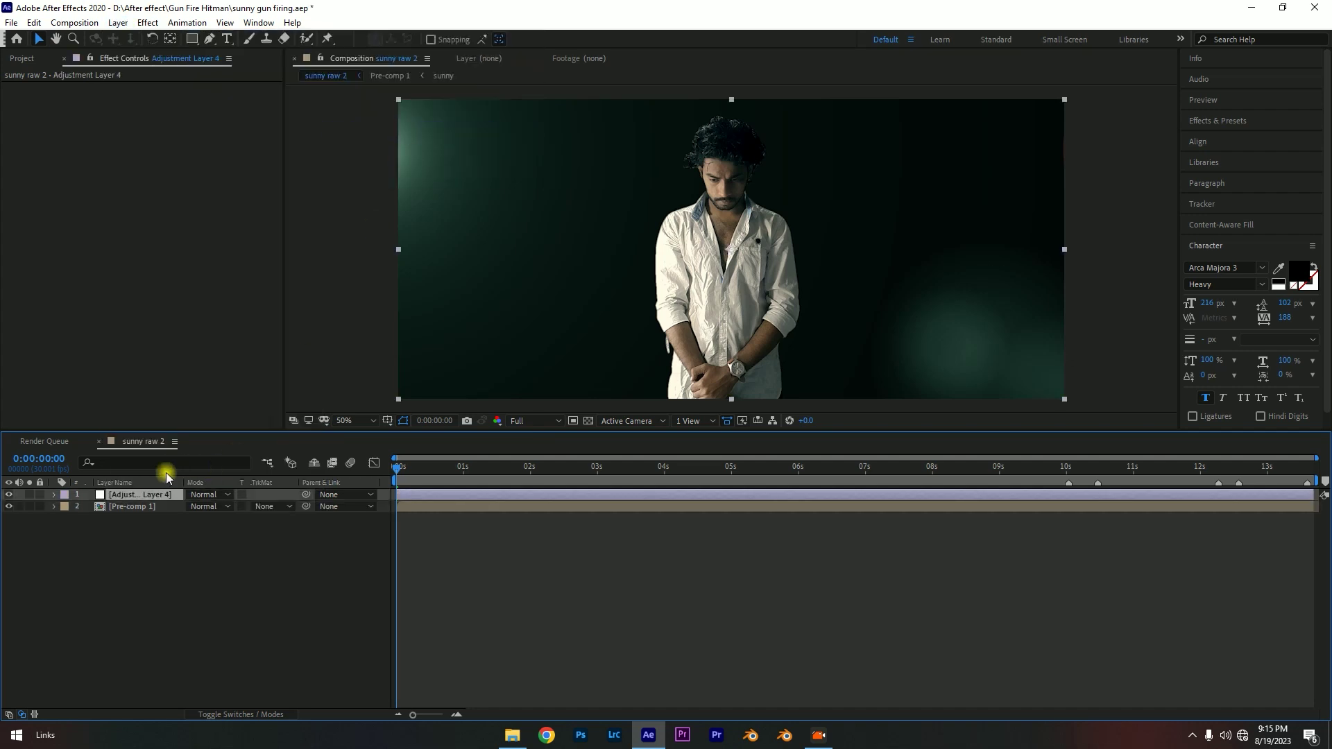
pyautogui.press('Return')
pyautogui.write('sharp')
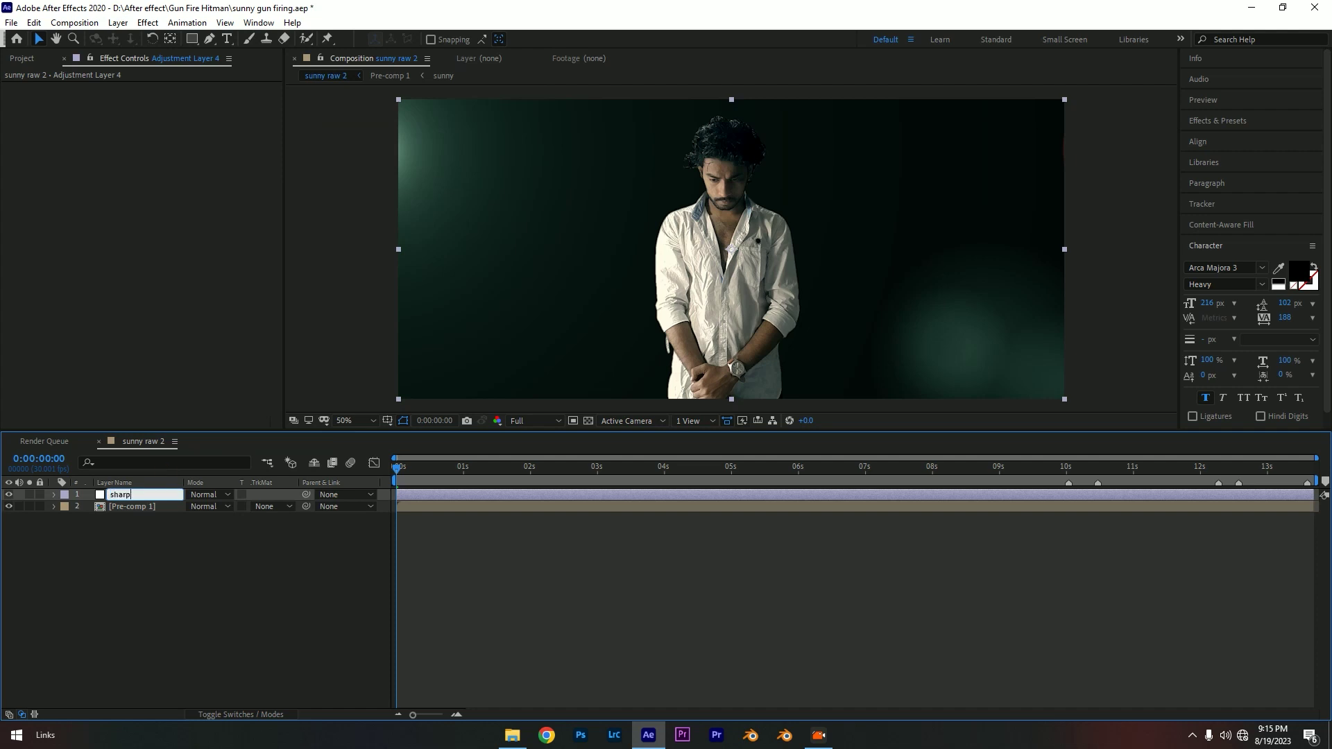
pyautogui.write('en')
pyautogui.press('Return')
# - Apply the Sharpen effect to the sharpen layer with Sharpen Amount 10
pyautogui.hotkey('ctrl', 'space')
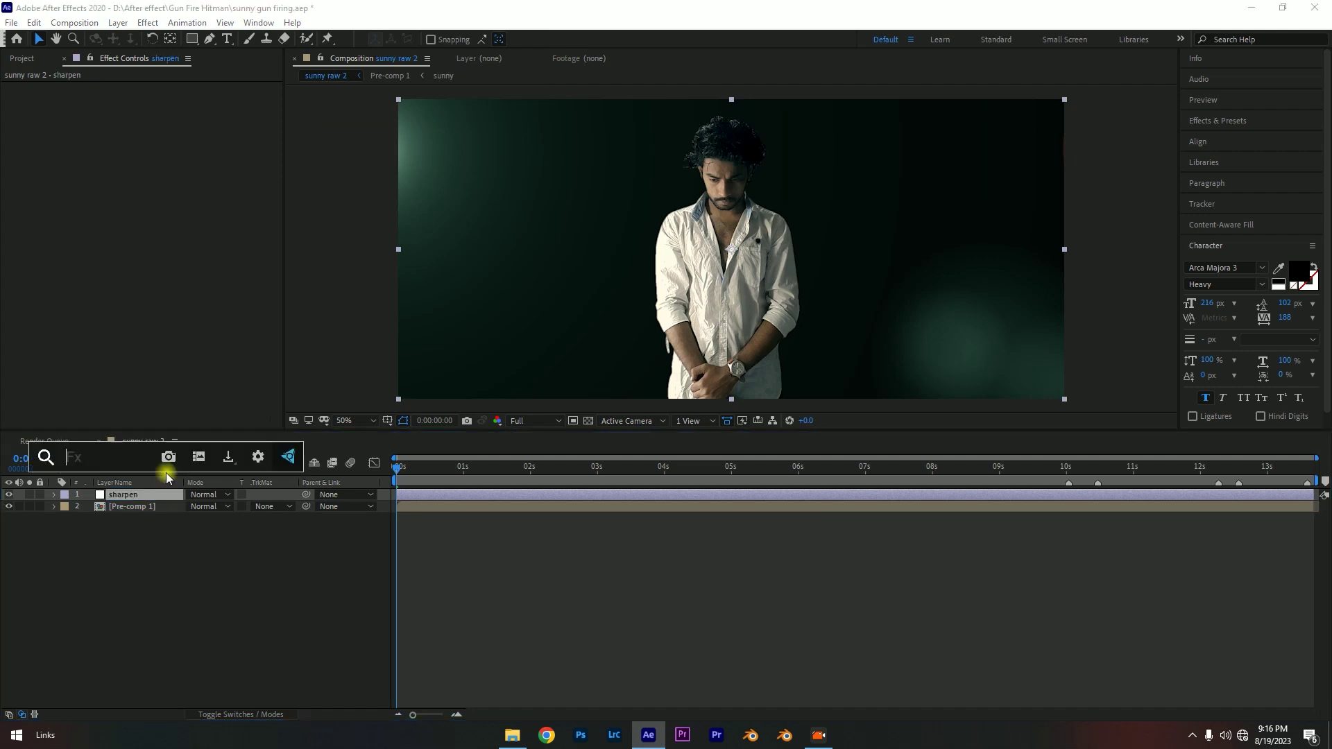
pyautogui.write('shar')
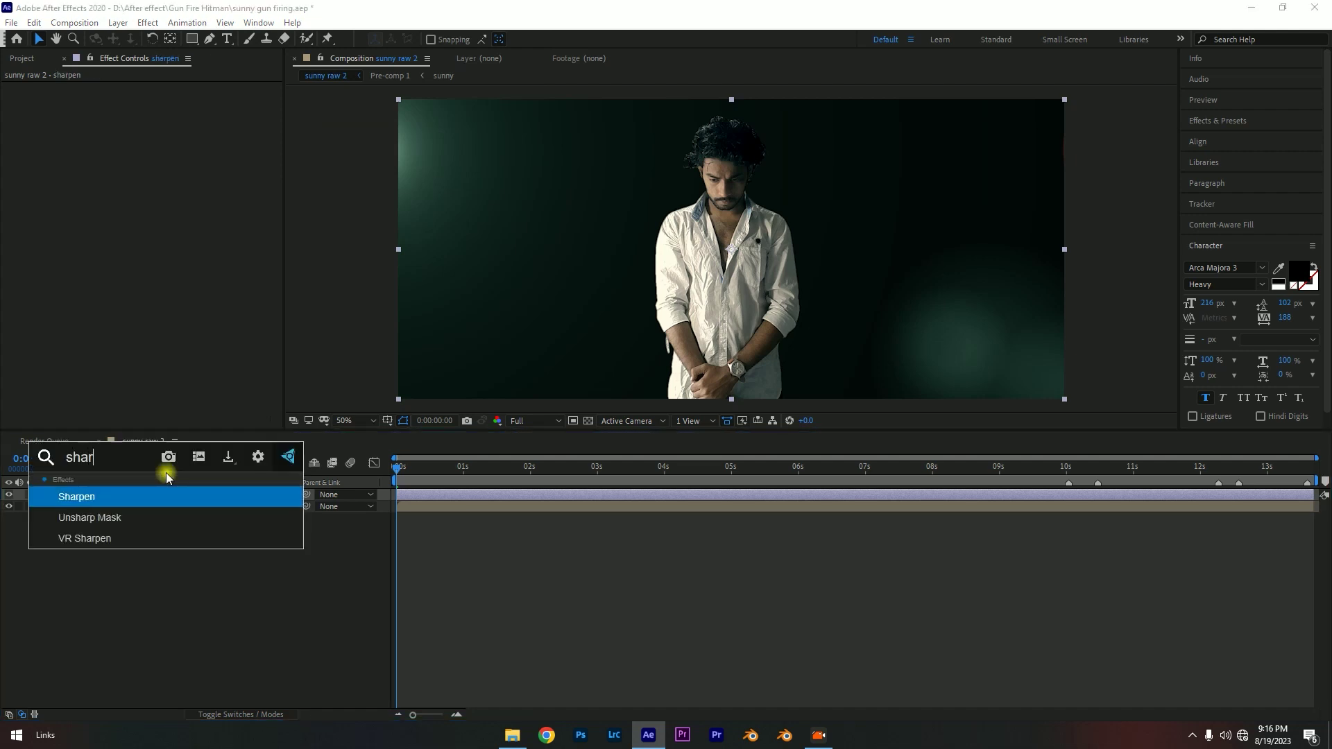
pyautogui.press('Return')
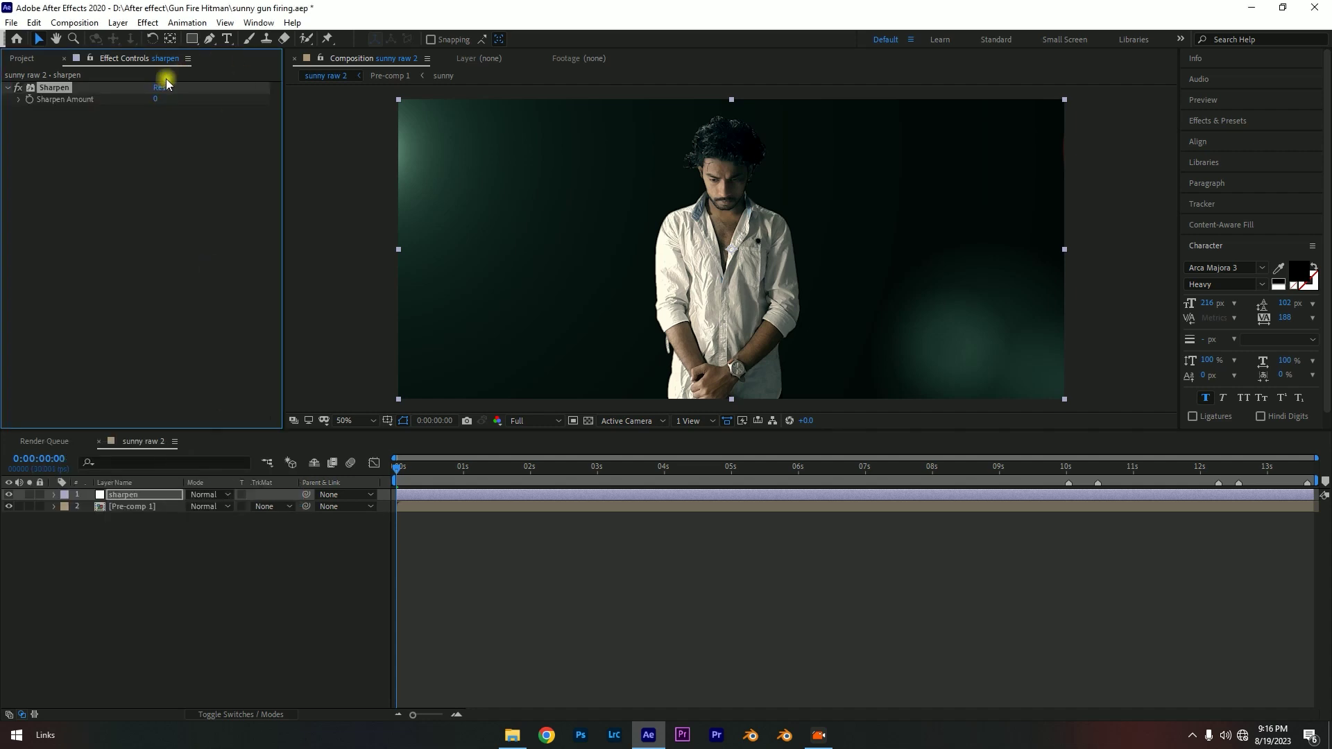
pyautogui.click(154, 98)
pyautogui.press('Return')
pyautogui.click(155, 99)
pyautogui.write('1')
pyautogui.scroll(2, 717, 215)
pyautogui.scroll(1, 722, 290)
pyautogui.scroll(1, 691, 228)
pyautogui.scroll(-1, 690, 227)
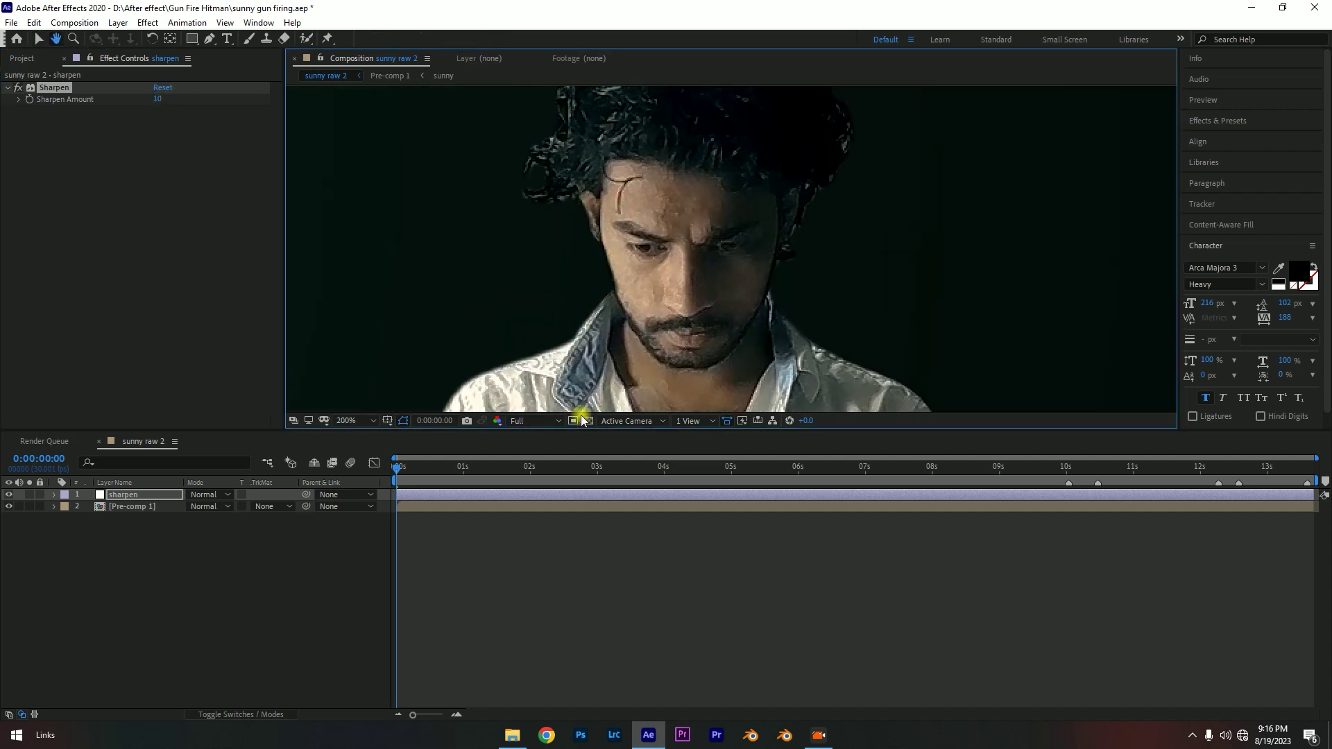
pyautogui.scroll(-3, 782, 264)
pyautogui.scroll(-2, 780, 227)
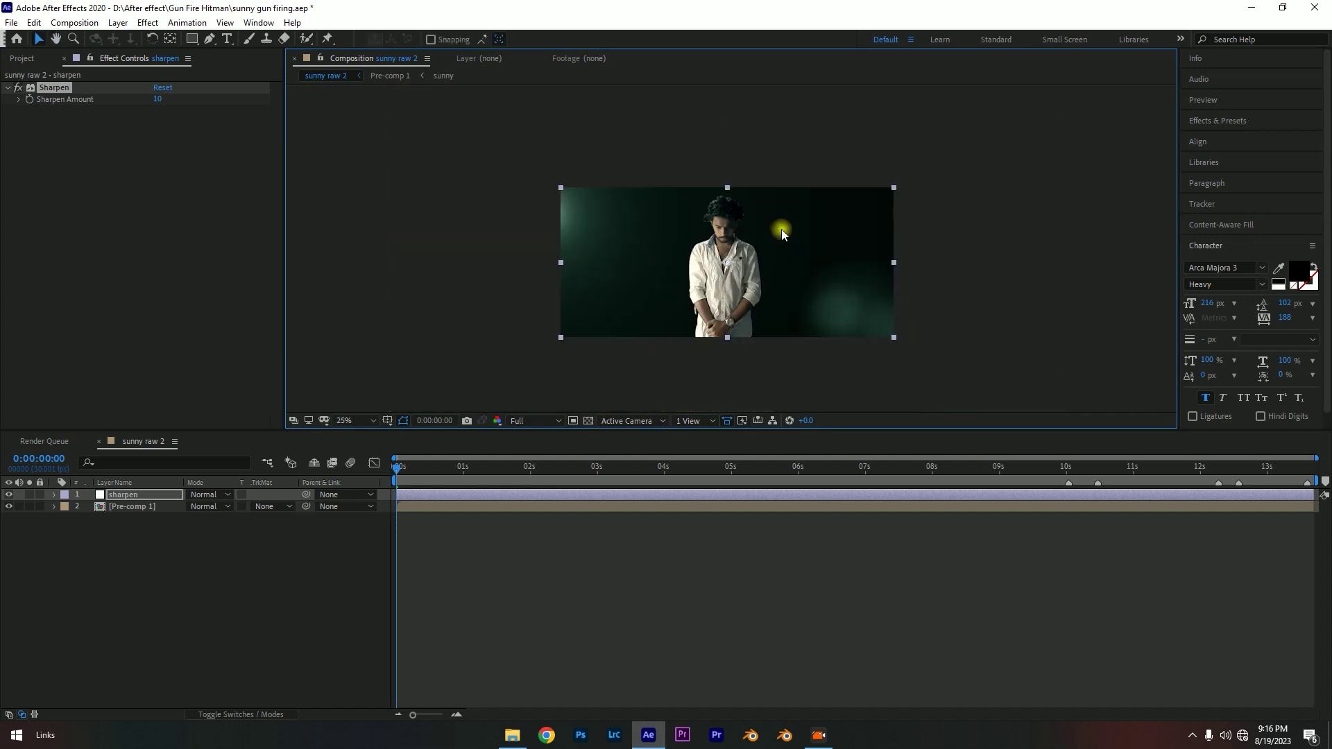
pyautogui.scroll(2, 755, 250)
pyautogui.moveTo(756, 245); pyautogui.dragTo(763, 225)
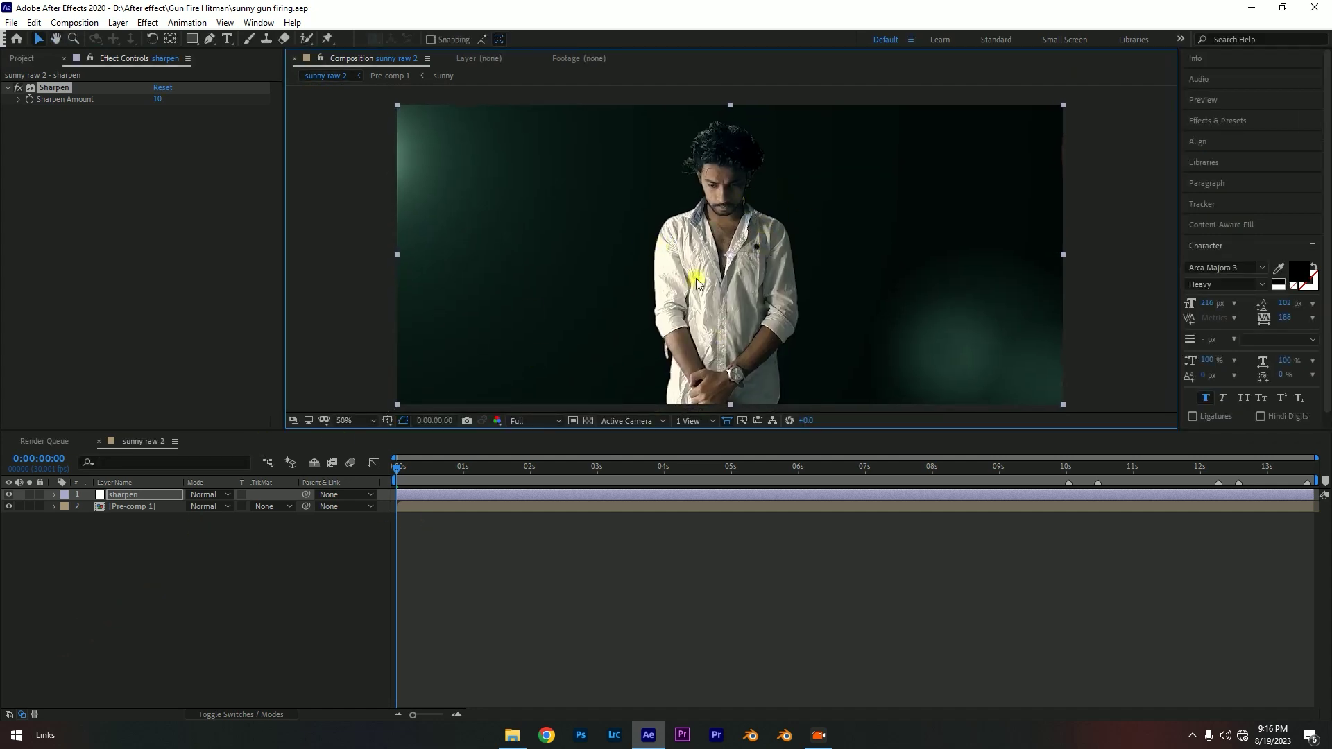
pyautogui.click(187, 536)
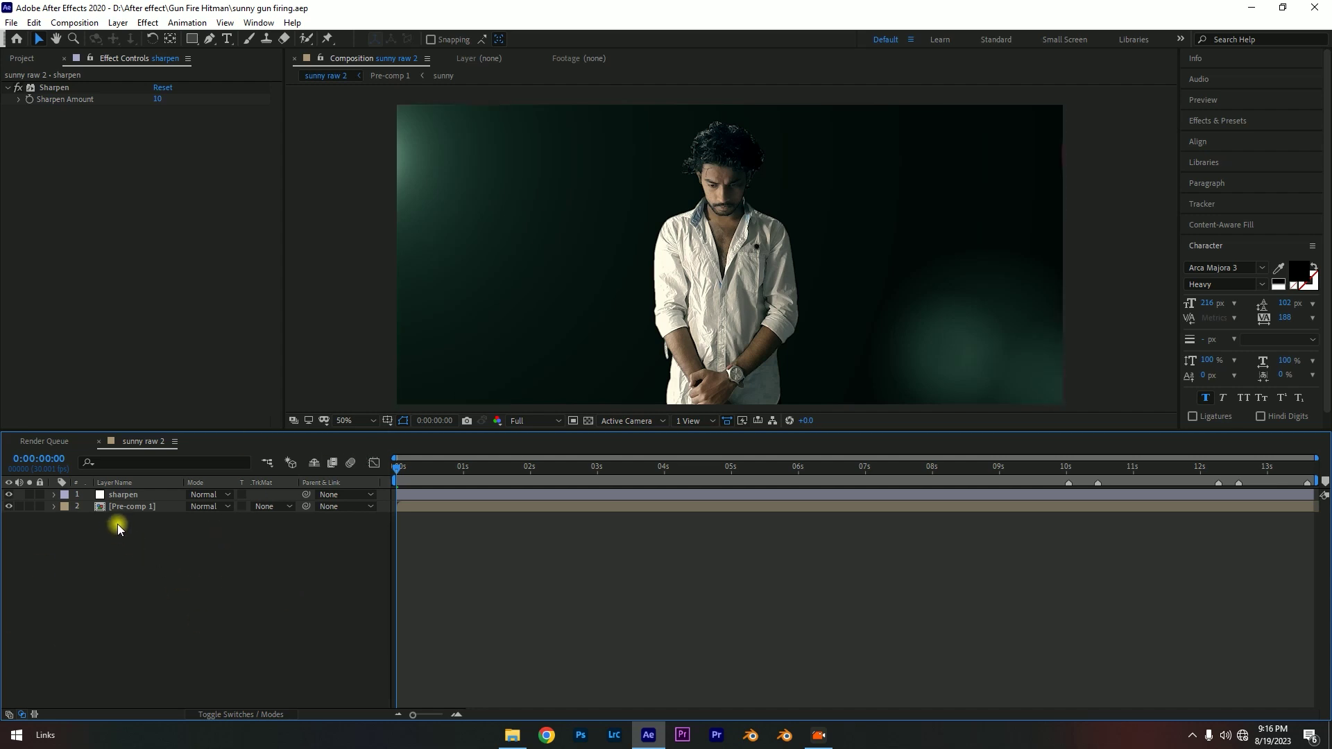
# - Add a new adjustment layer on top named 'Film Grain'
pyautogui.click(118, 22)
pyautogui.moveTo(190, 39)
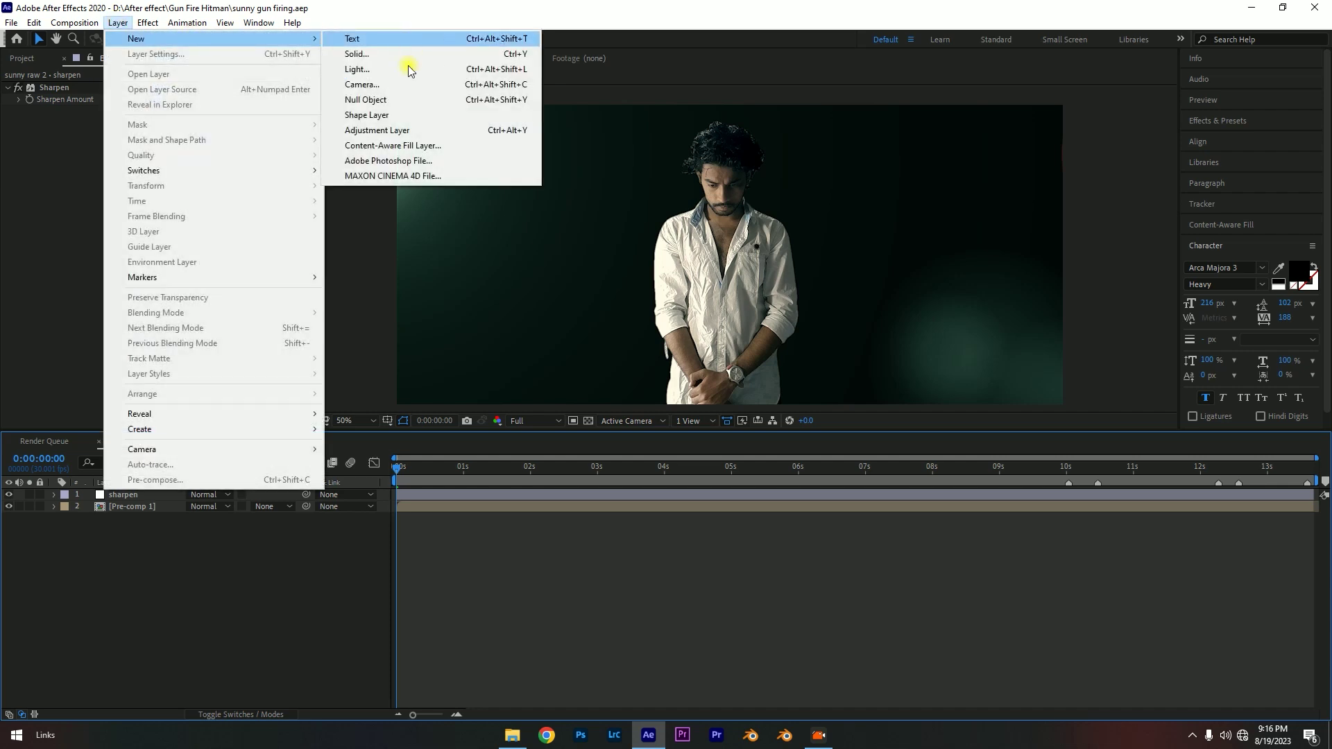
pyautogui.click(400, 132)
pyautogui.press('Return')
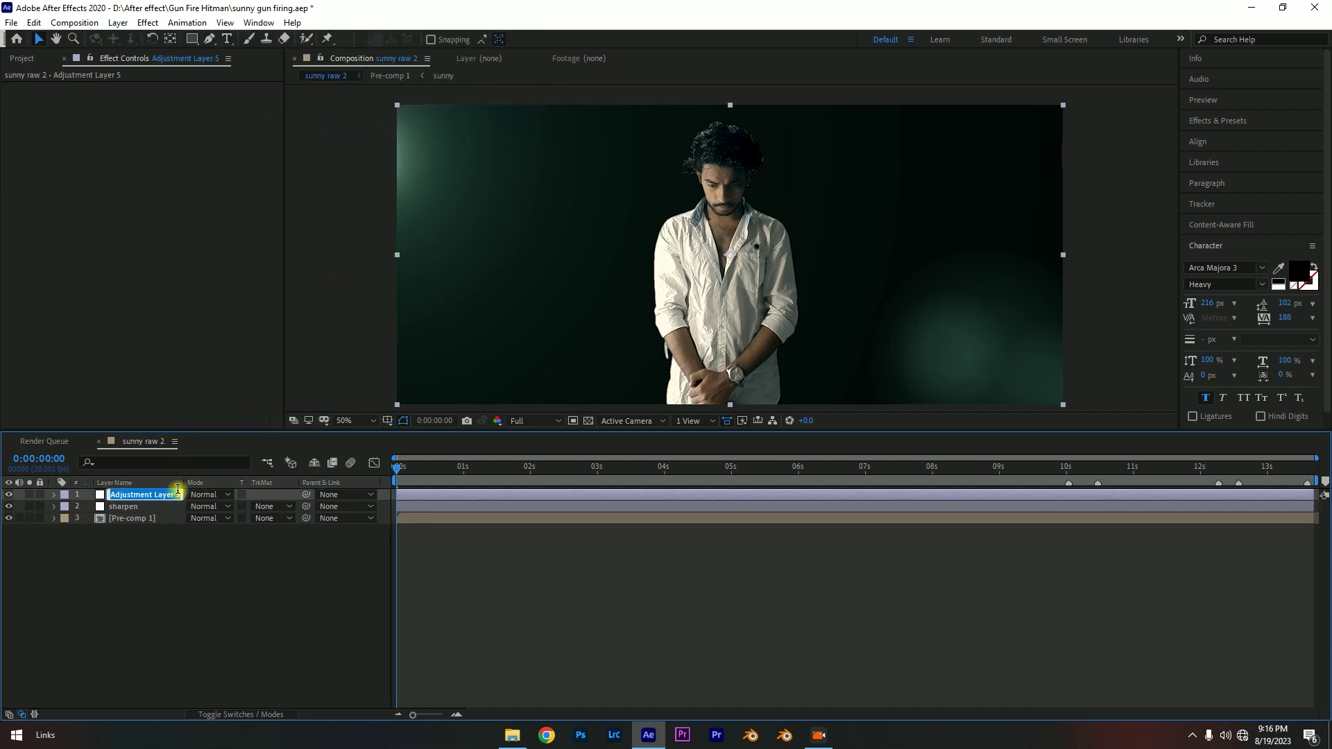
pyautogui.write('Film Grain')
pyautogui.press('Return')
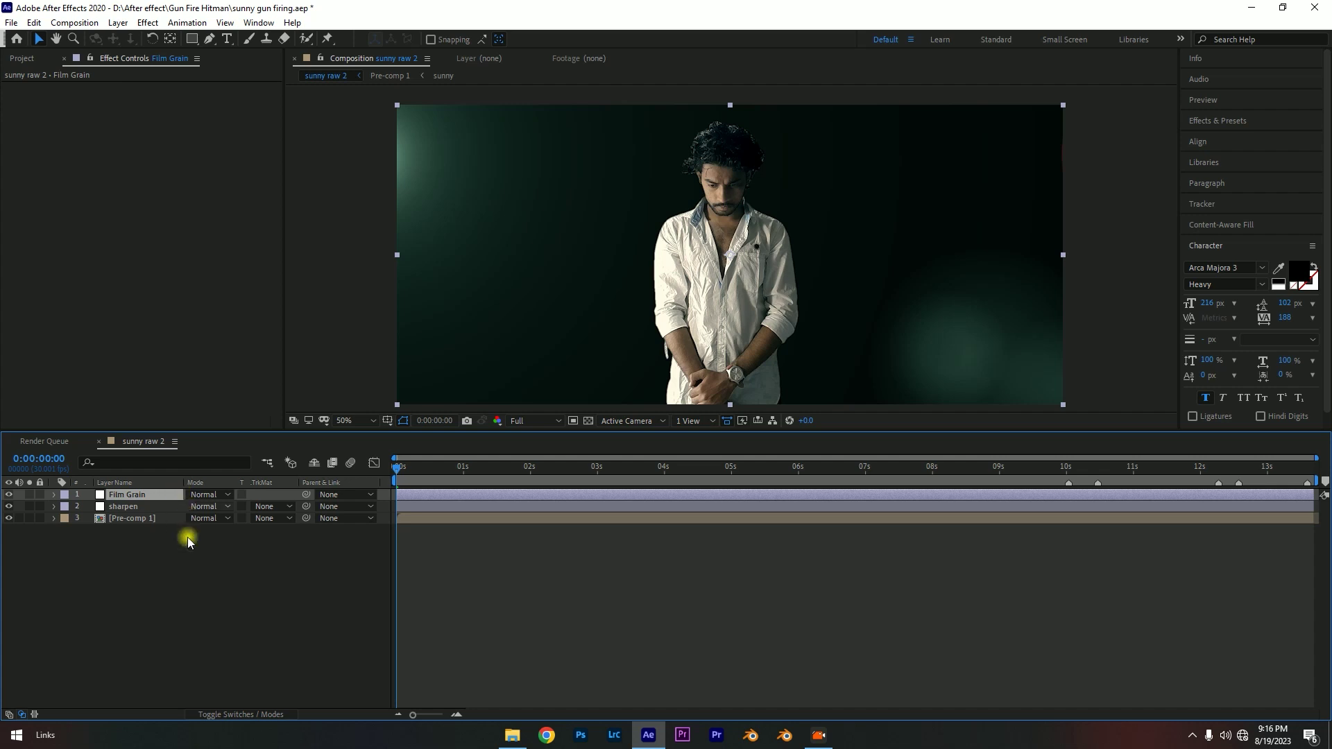
# - Apply Add Grain to the Film Grain layer with Viewing Mode set to Final Output
pyautogui.click(189, 536)
pyautogui.click(127, 493)
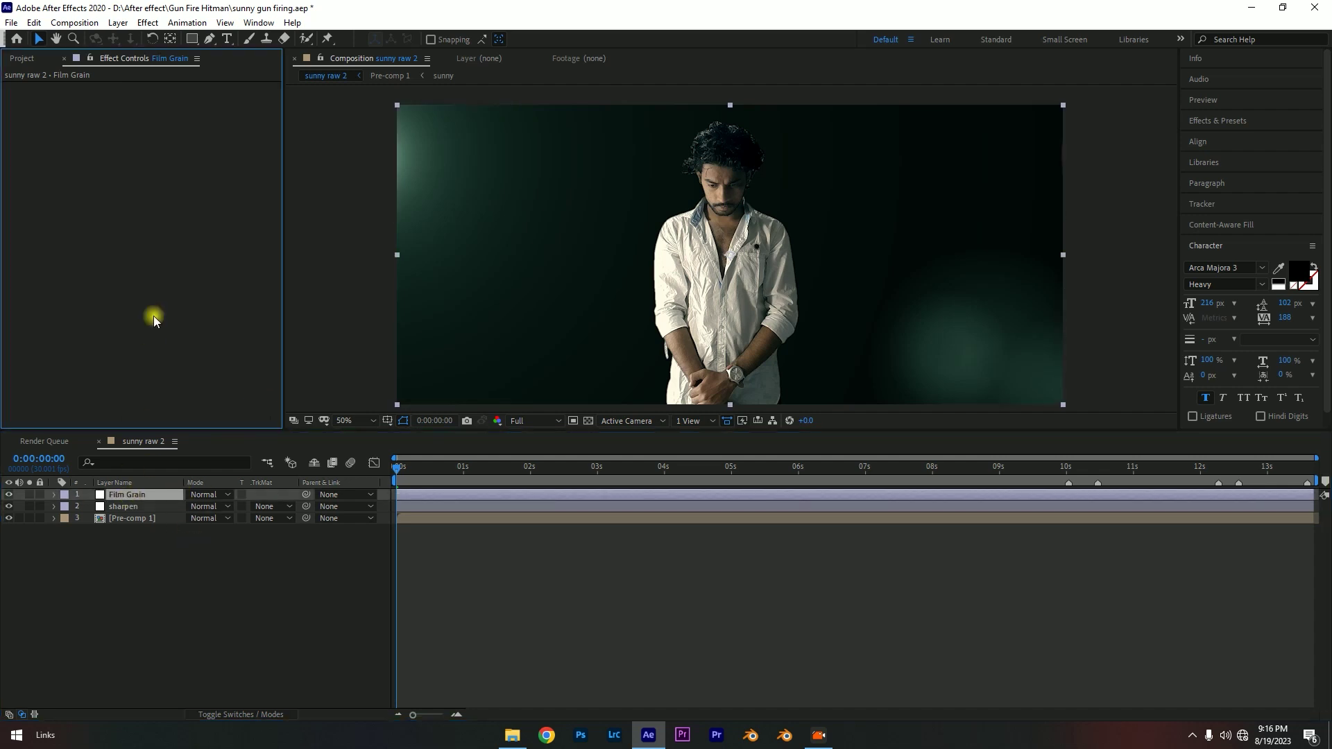
pyautogui.hotkey('ctrl', 'space')
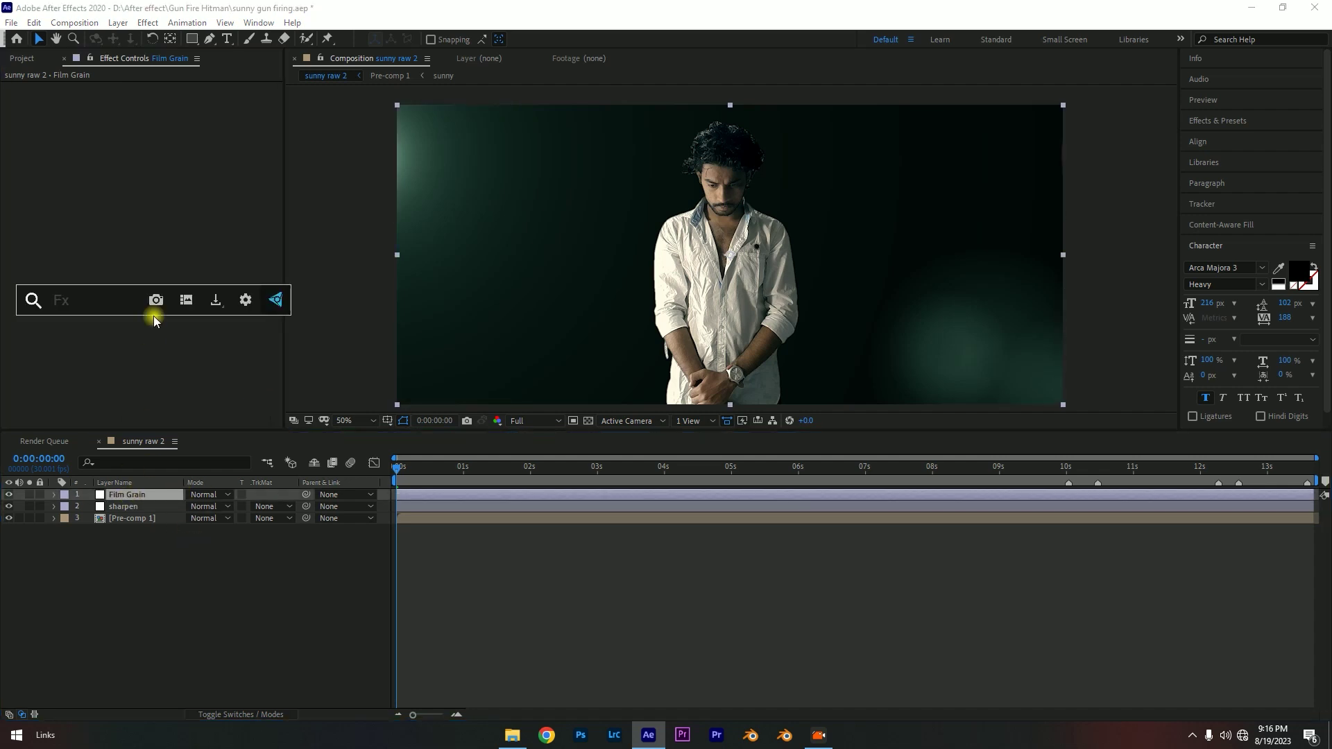
pyautogui.write('add')
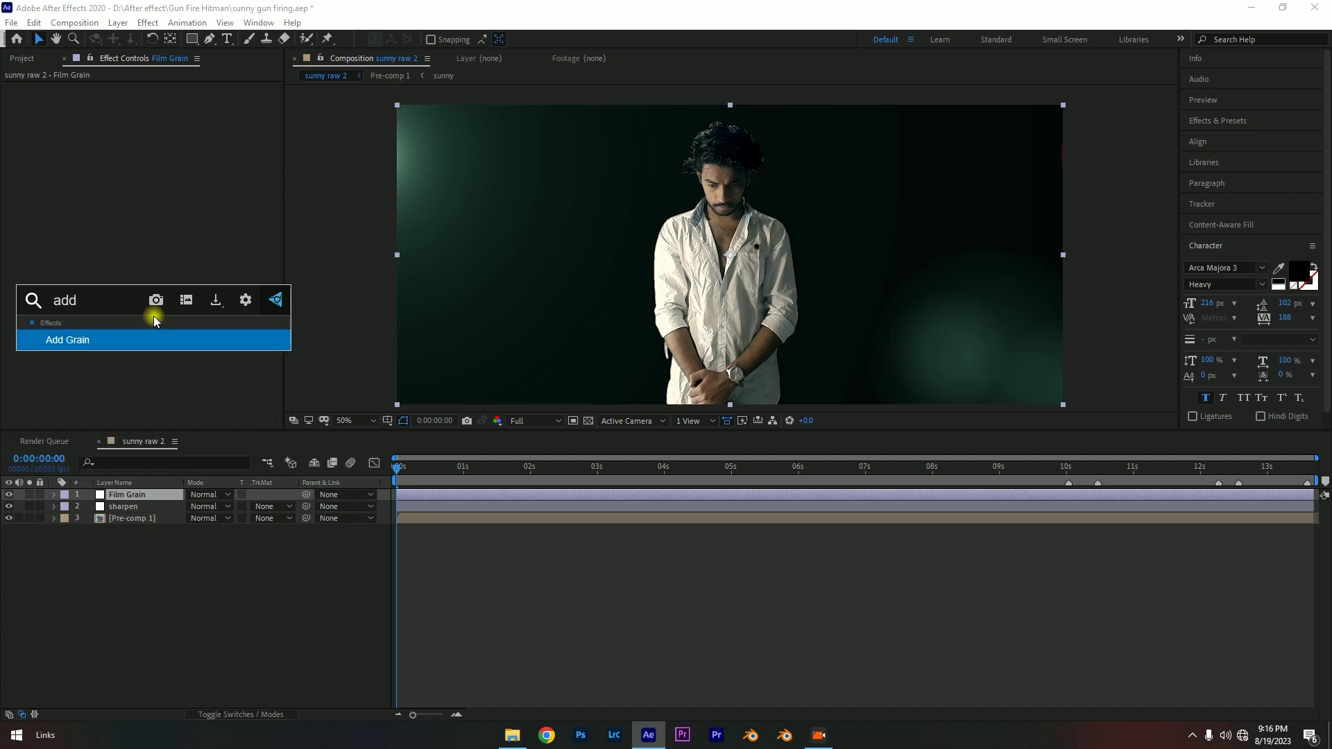
pyautogui.press('Return')
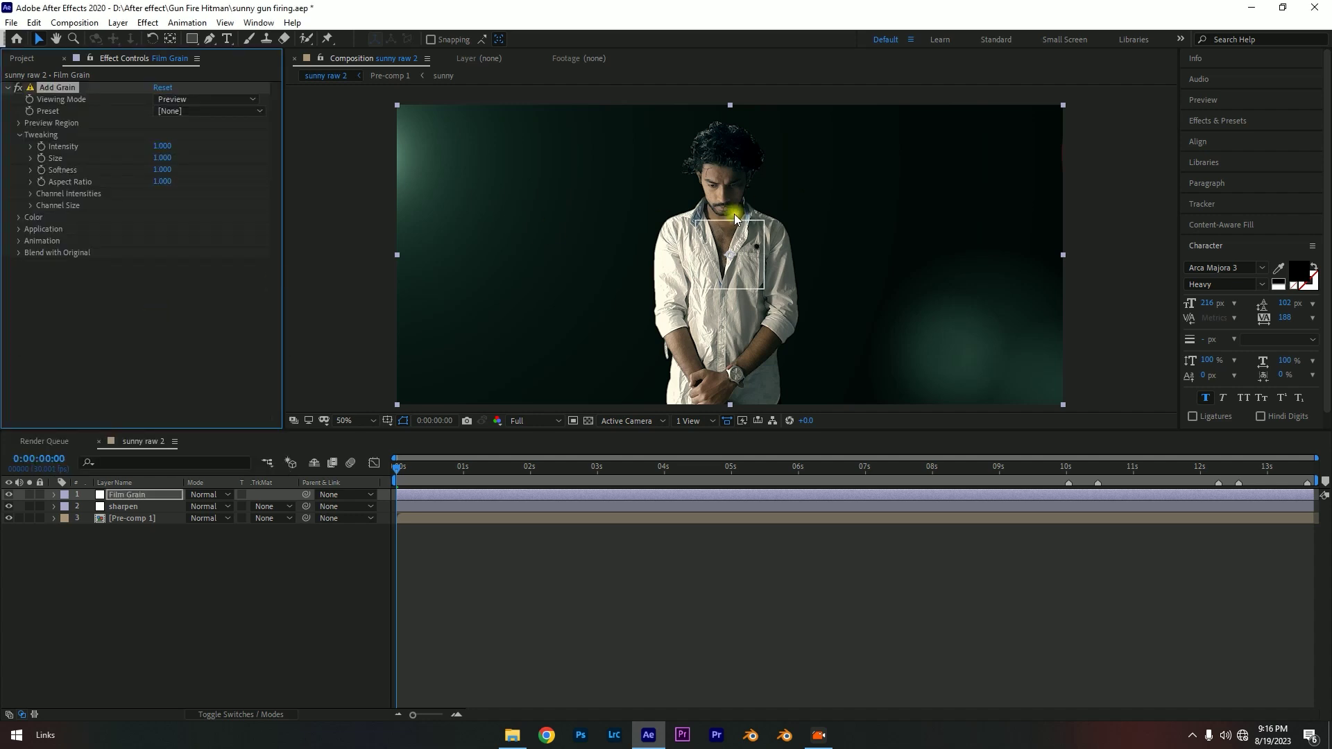
pyautogui.click(186, 100)
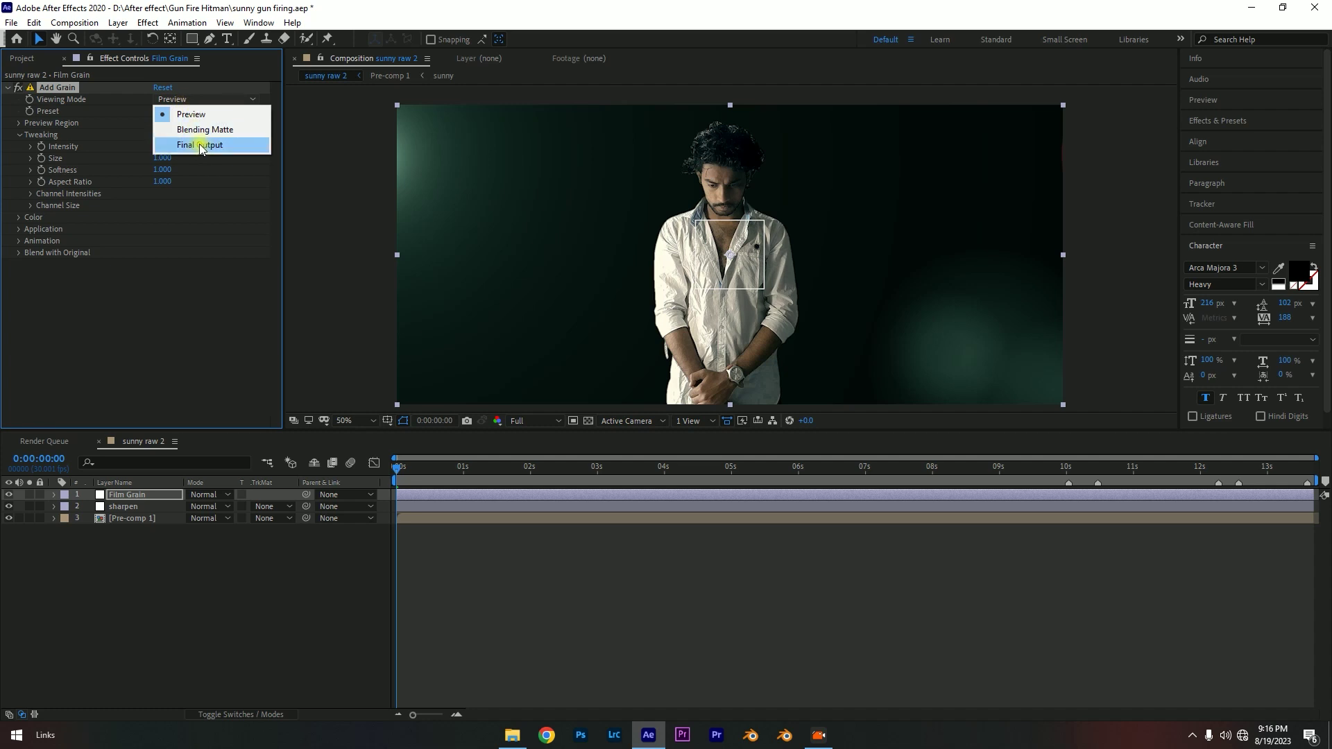
pyautogui.click(197, 145)
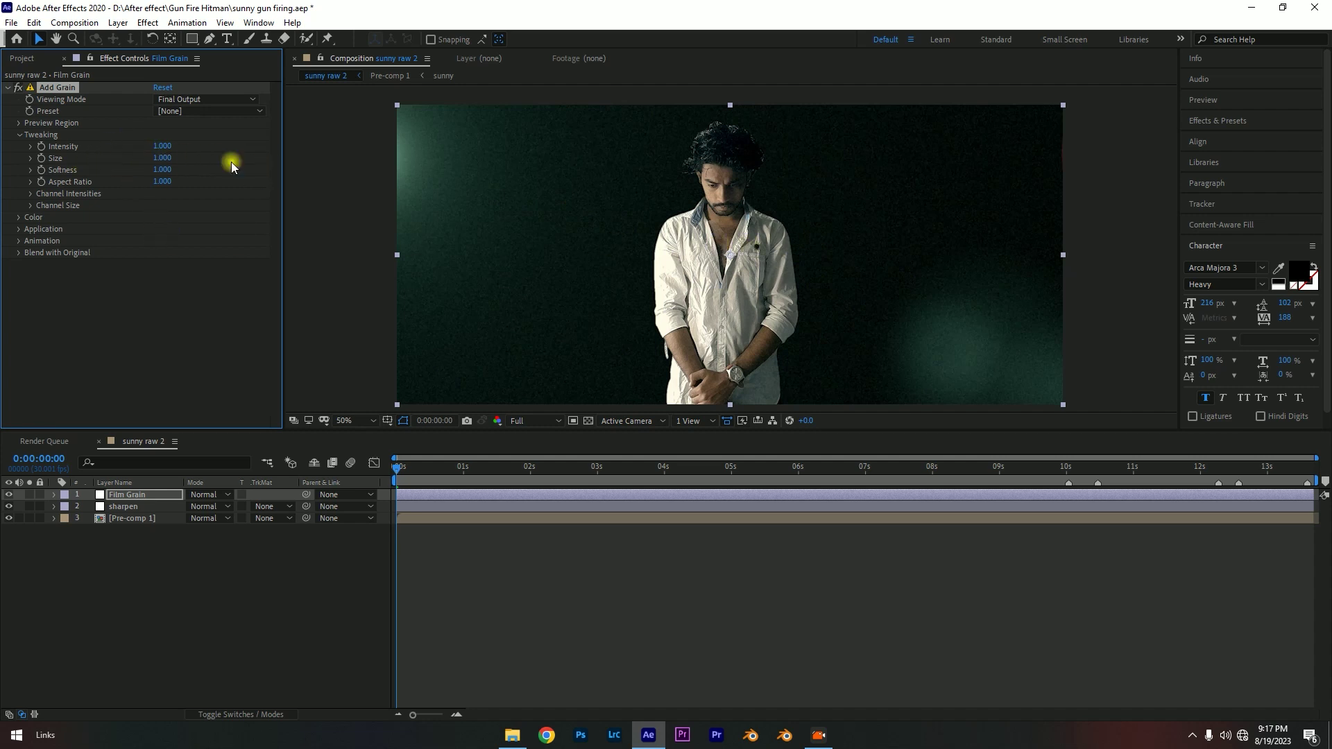
# - Set Add Grain Intensity to 0.1 and Size to 0.2
pyautogui.press(',')
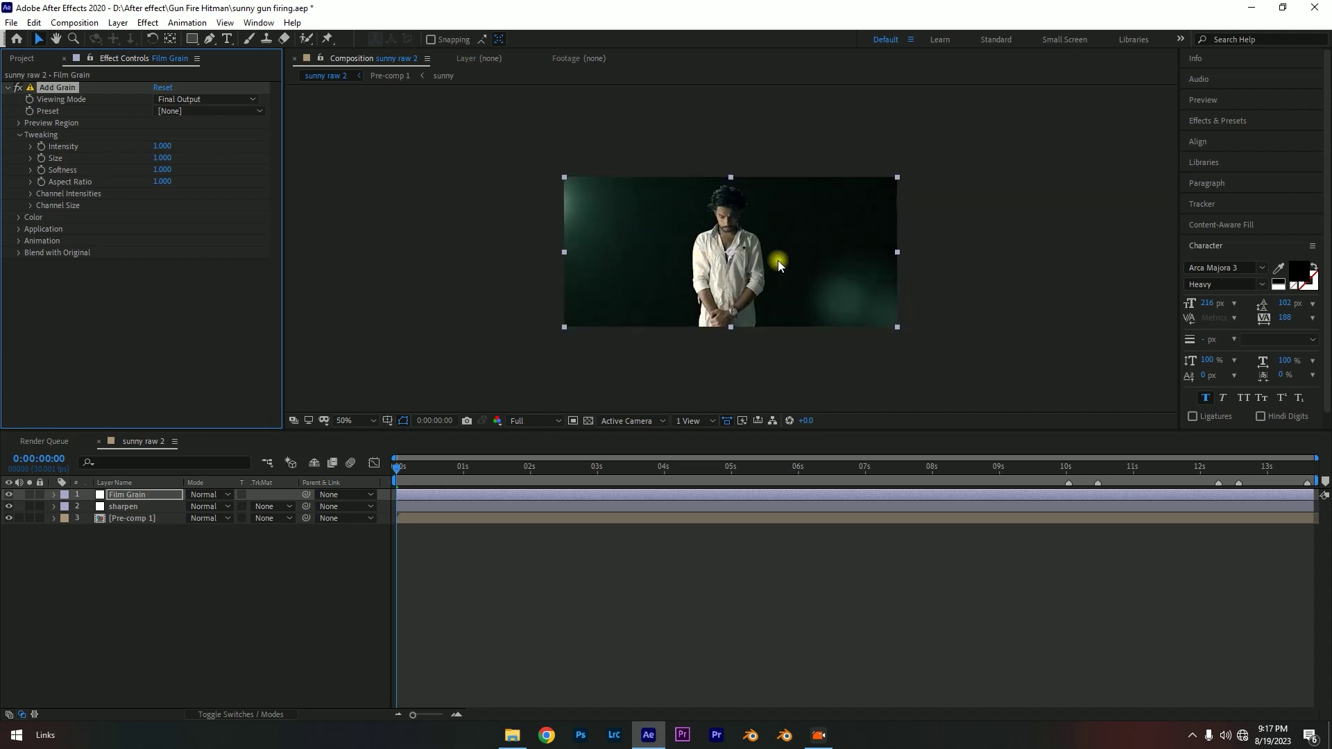
pyautogui.scroll(2, 500, 185)
pyautogui.scroll(-2, 485, 191)
pyautogui.scroll(1, 718, 281)
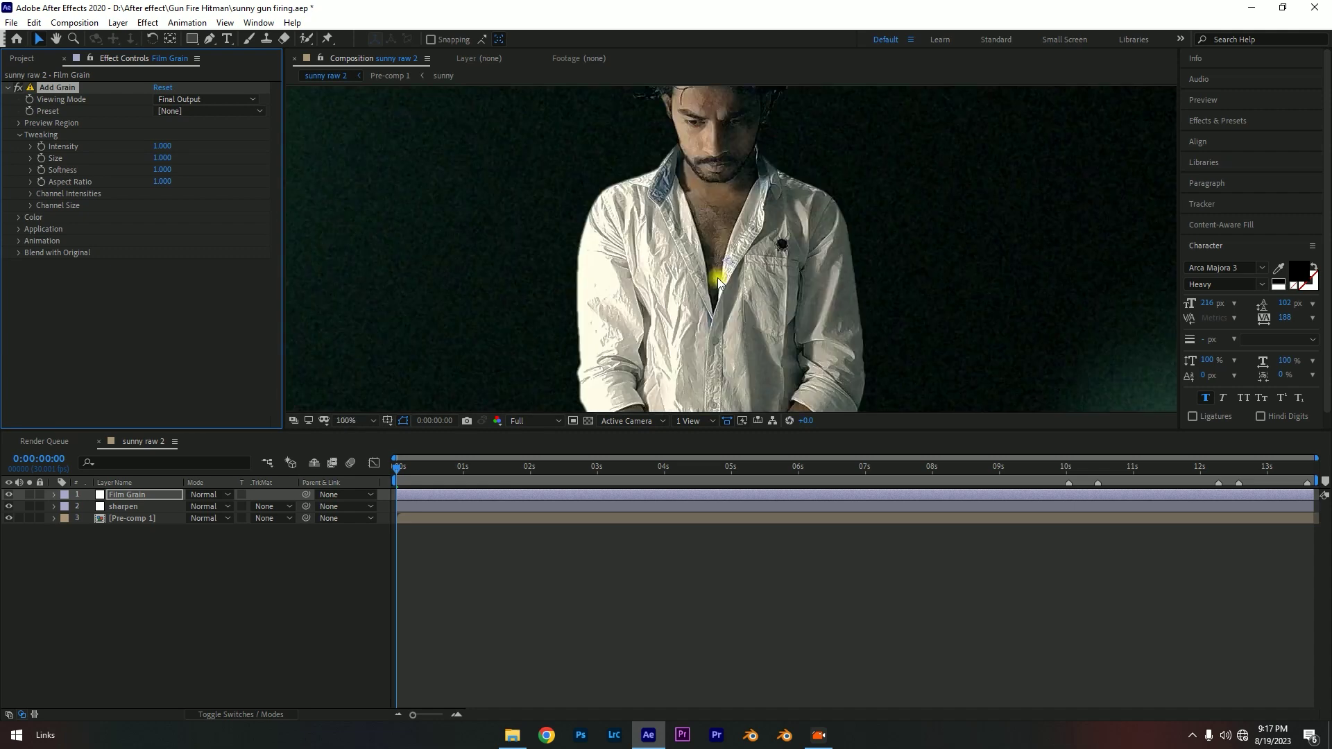
pyautogui.scroll(-1, 718, 281)
pyautogui.scroll(-1, 718, 277)
pyautogui.press('.')
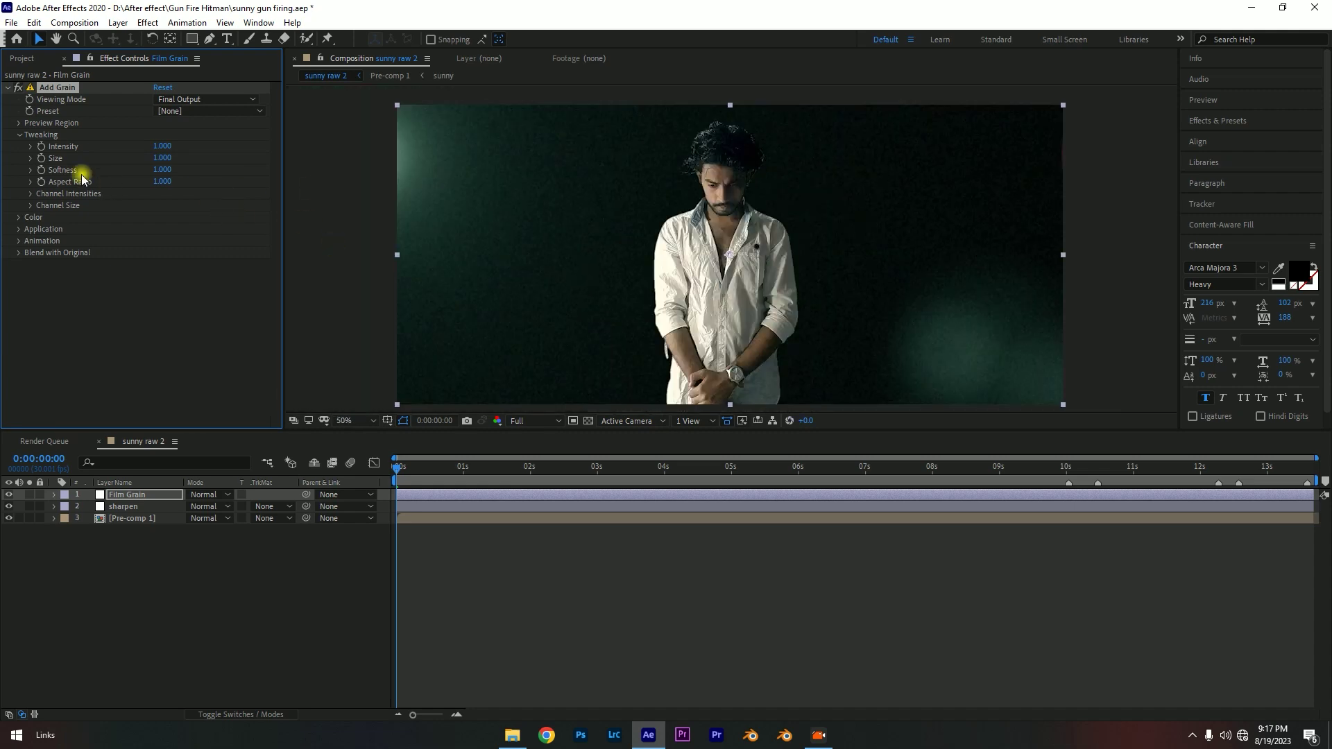
pyautogui.click(160, 146)
pyautogui.write('0')
pyautogui.write('.1')
pyautogui.press('Return')
pyautogui.click(159, 157)
pyautogui.write('.2')
pyautogui.press('Return')
# - Zoom into a dark area of the frame to check the subtle grain
pyautogui.scroll(6, 573, 211)
pyautogui.moveTo(572, 211); pyautogui.dragTo(755, 339)
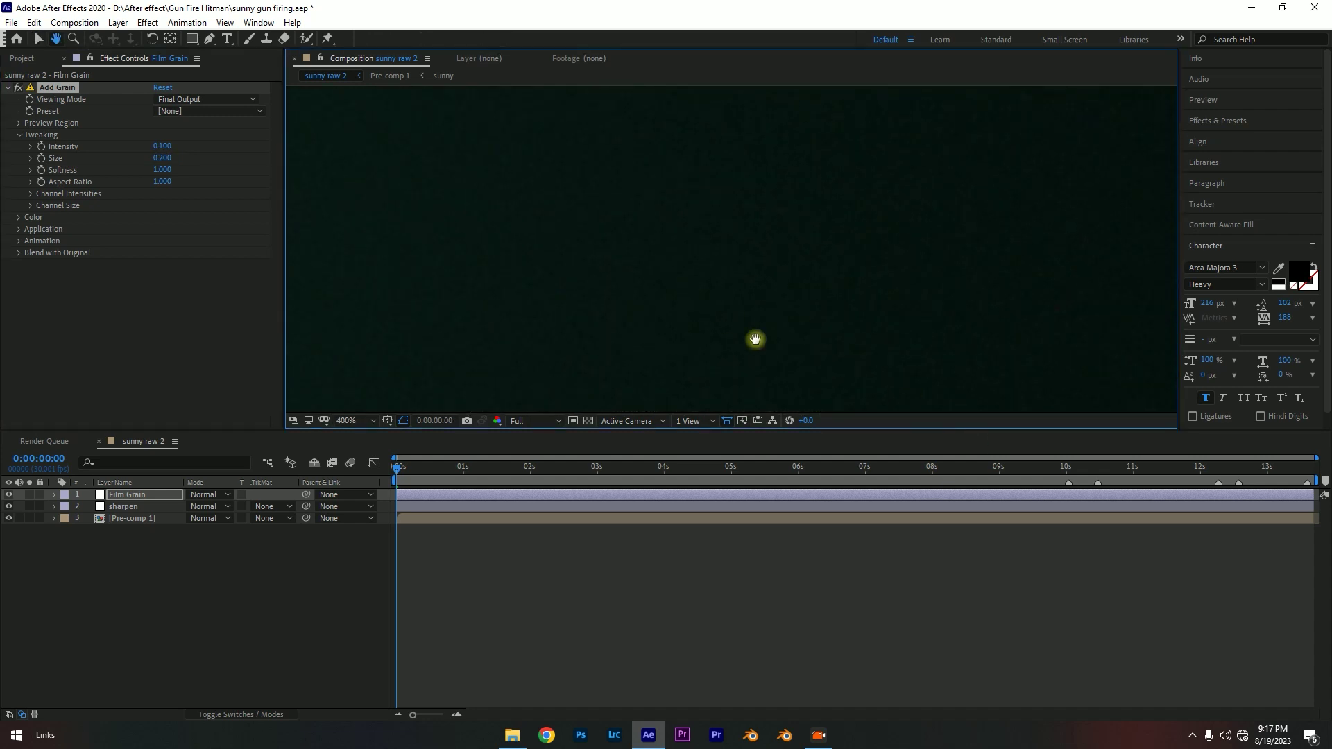
pyautogui.press('v')
pyautogui.click(21, 90)
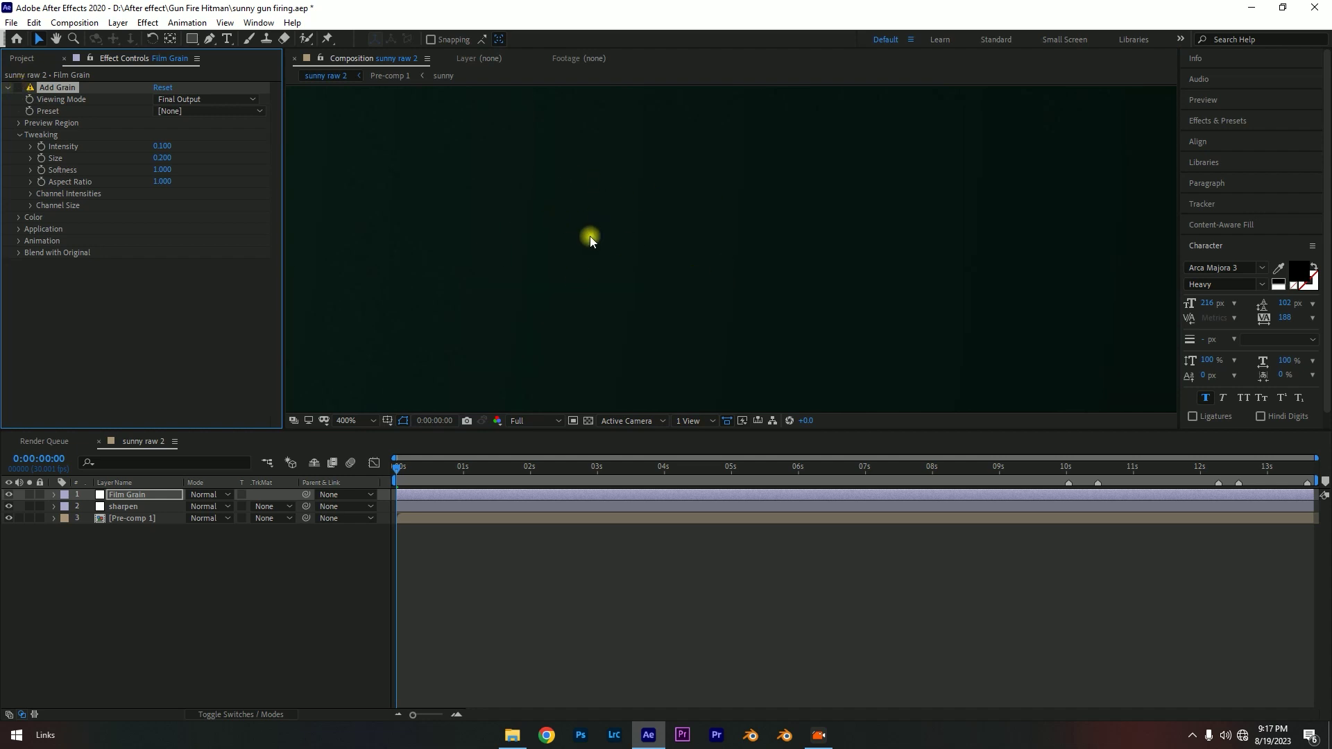
pyautogui.click(698, 267)
pyautogui.scroll(-4, 675, 269)
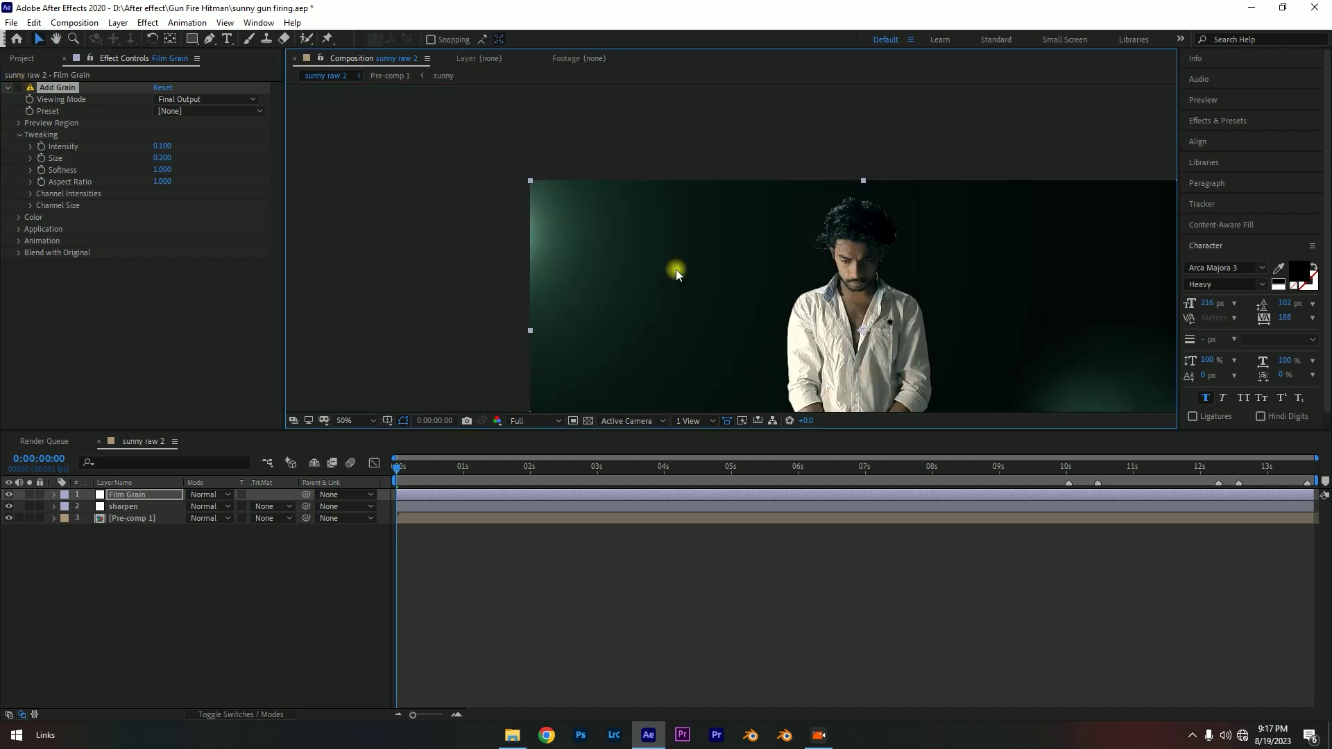
pyautogui.scroll(3, 630, 265)
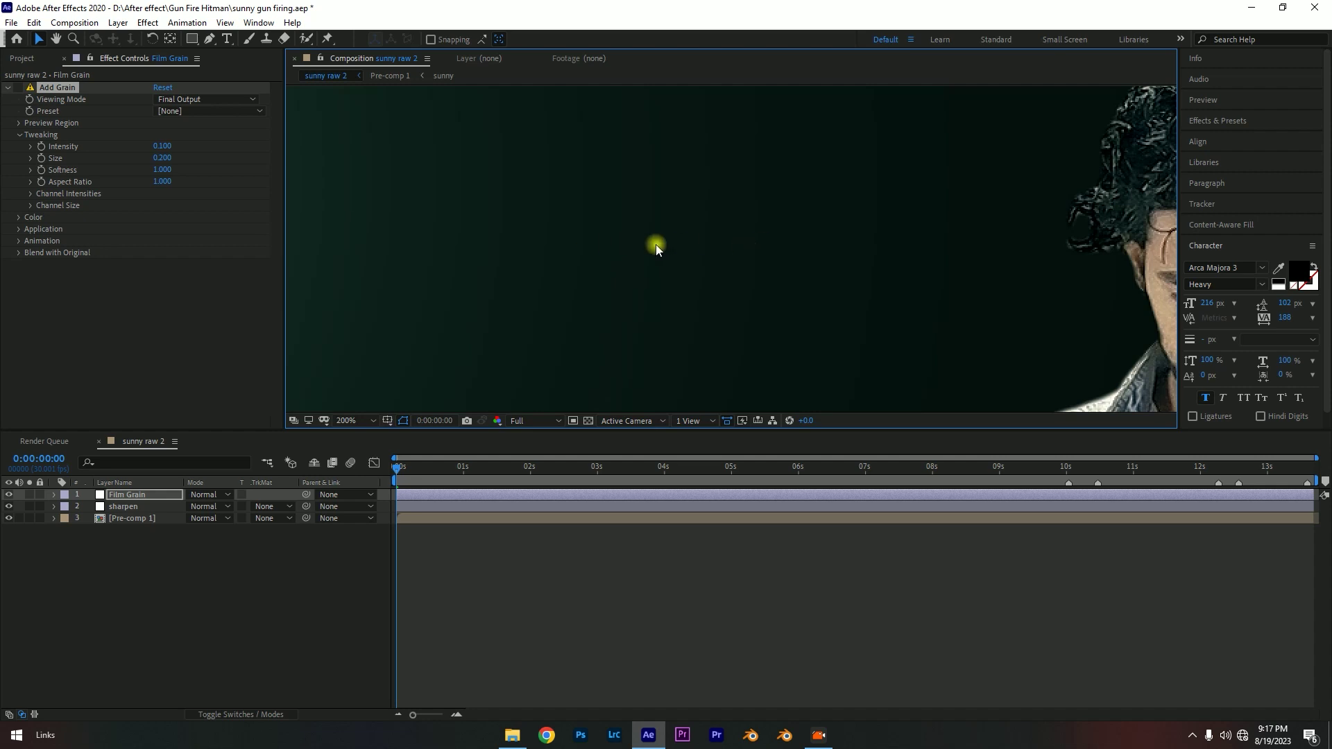
pyautogui.scroll(-2, 495, 269)
pyautogui.scroll(-2, 756, 281)
pyautogui.scroll(2, 706, 273)
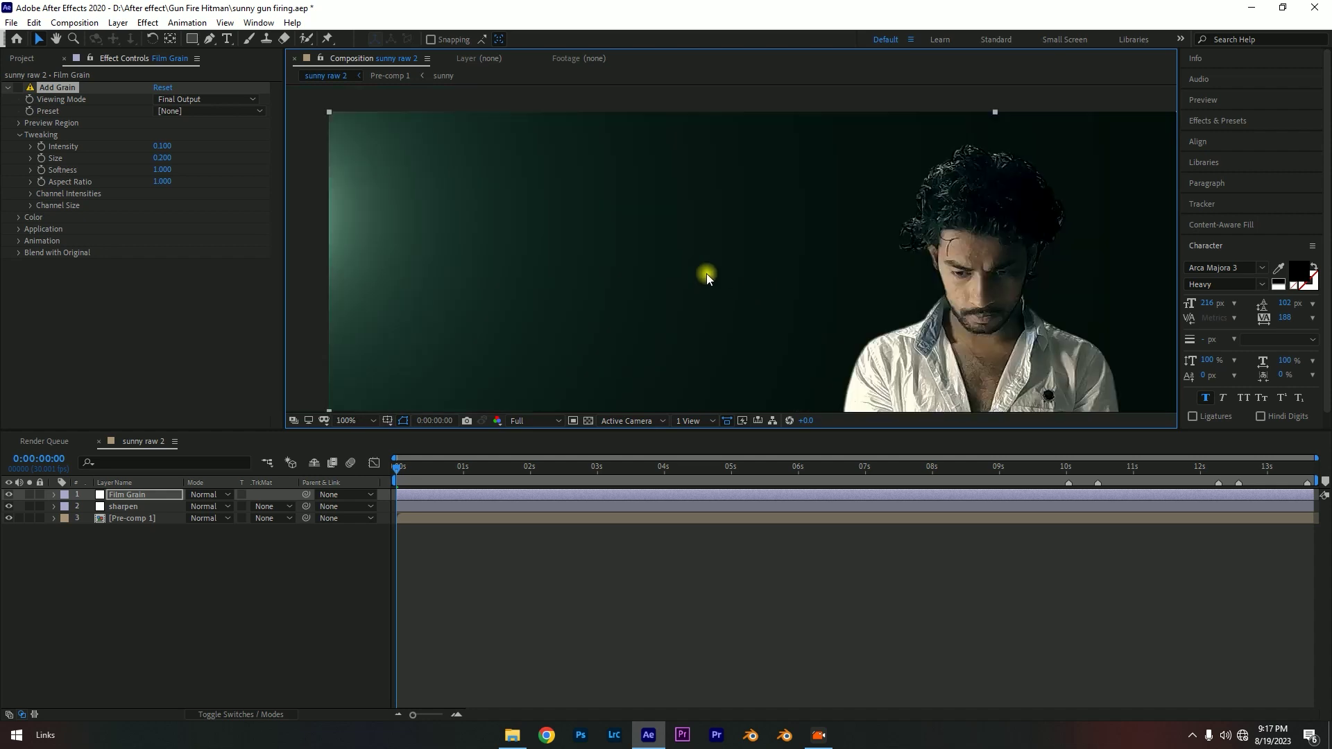
pyautogui.scroll(1, 706, 273)
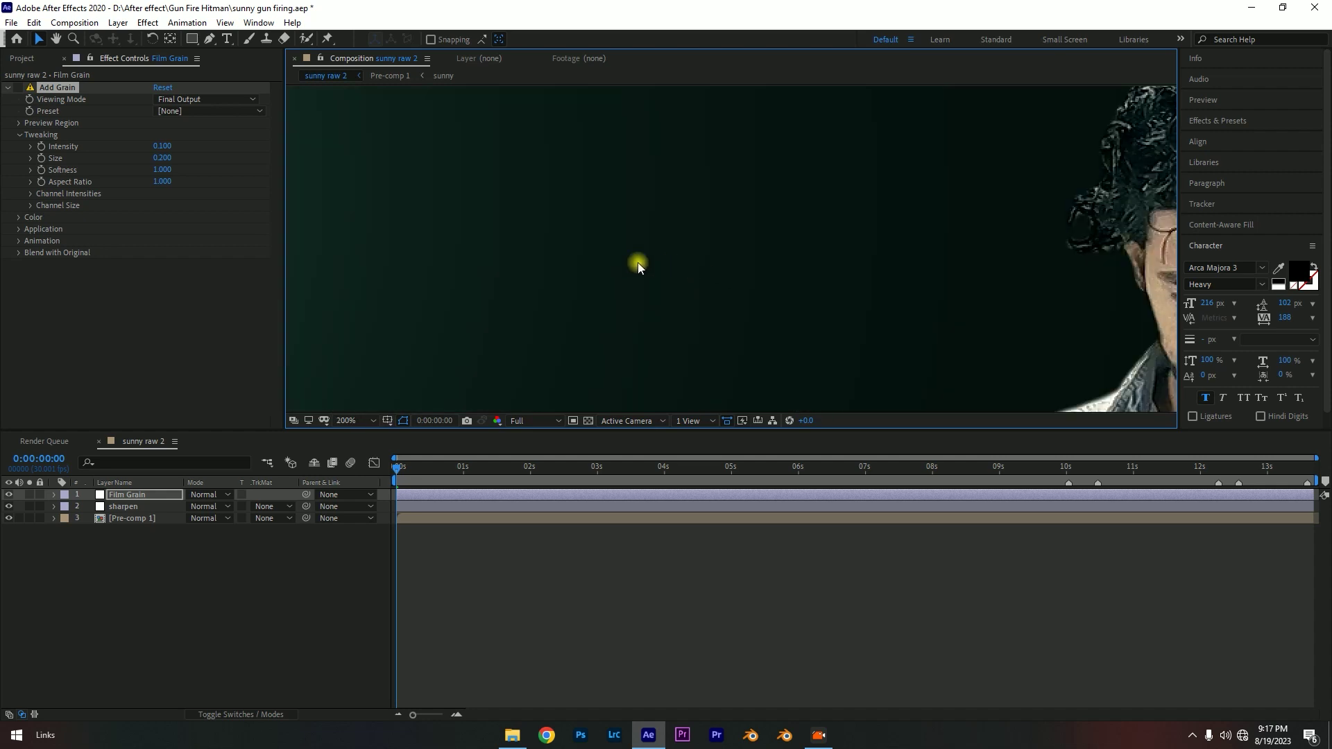
pyautogui.click(16, 90)
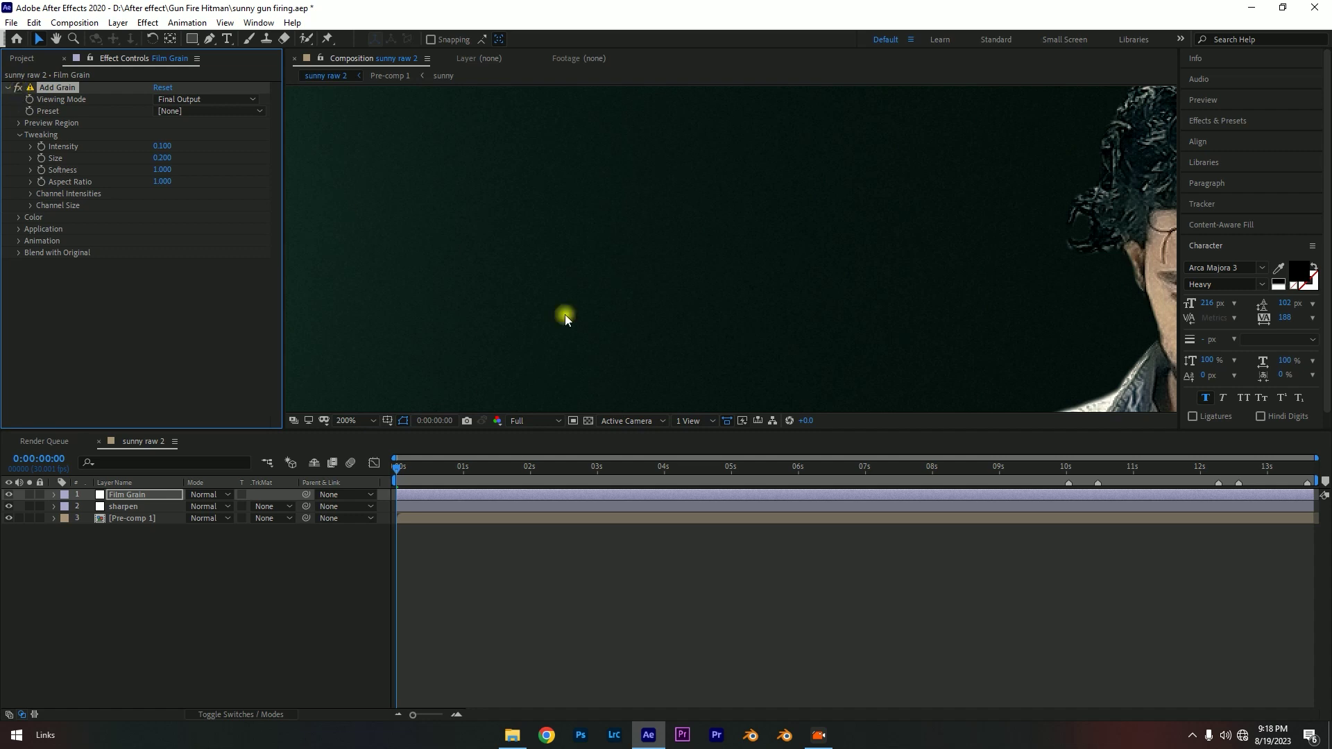
pyautogui.scroll(-3, 688, 229)
pyautogui.scroll(-1, 761, 249)
pyautogui.scroll(-2, 884, 261)
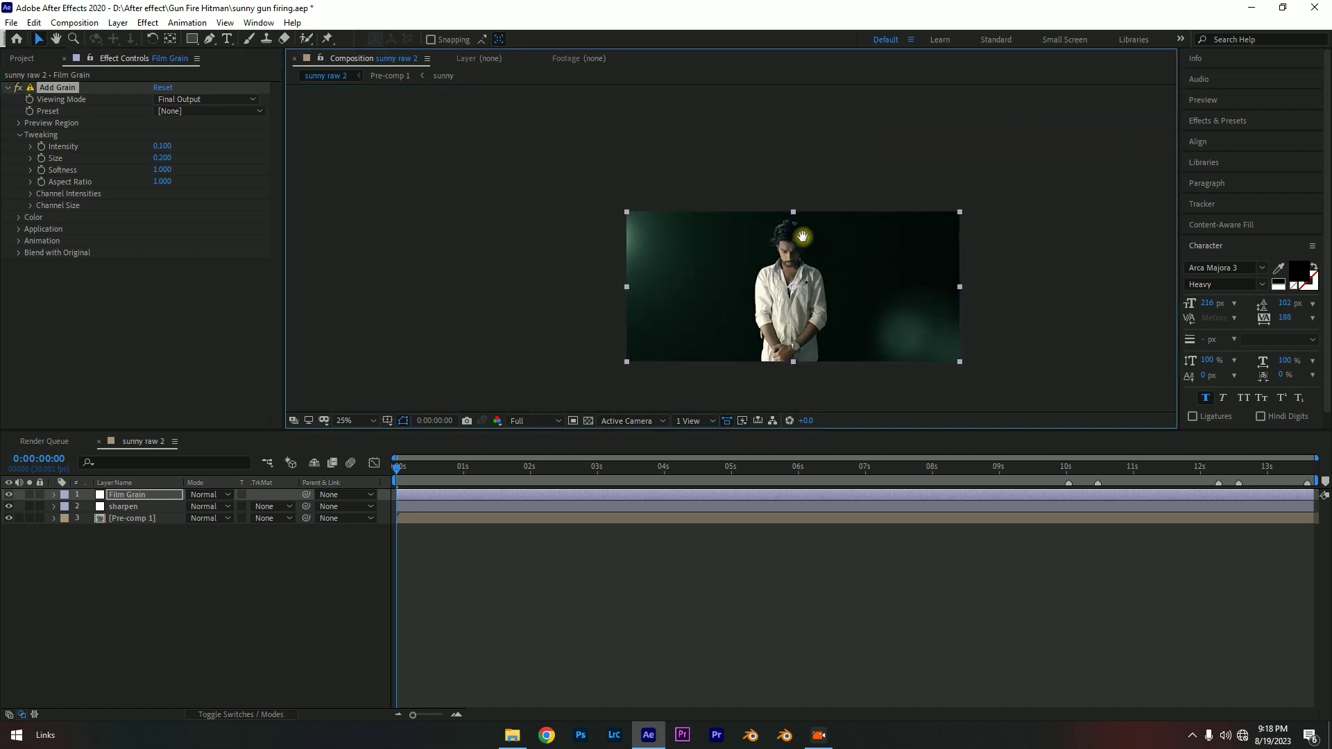
pyautogui.scroll(2, 776, 225)
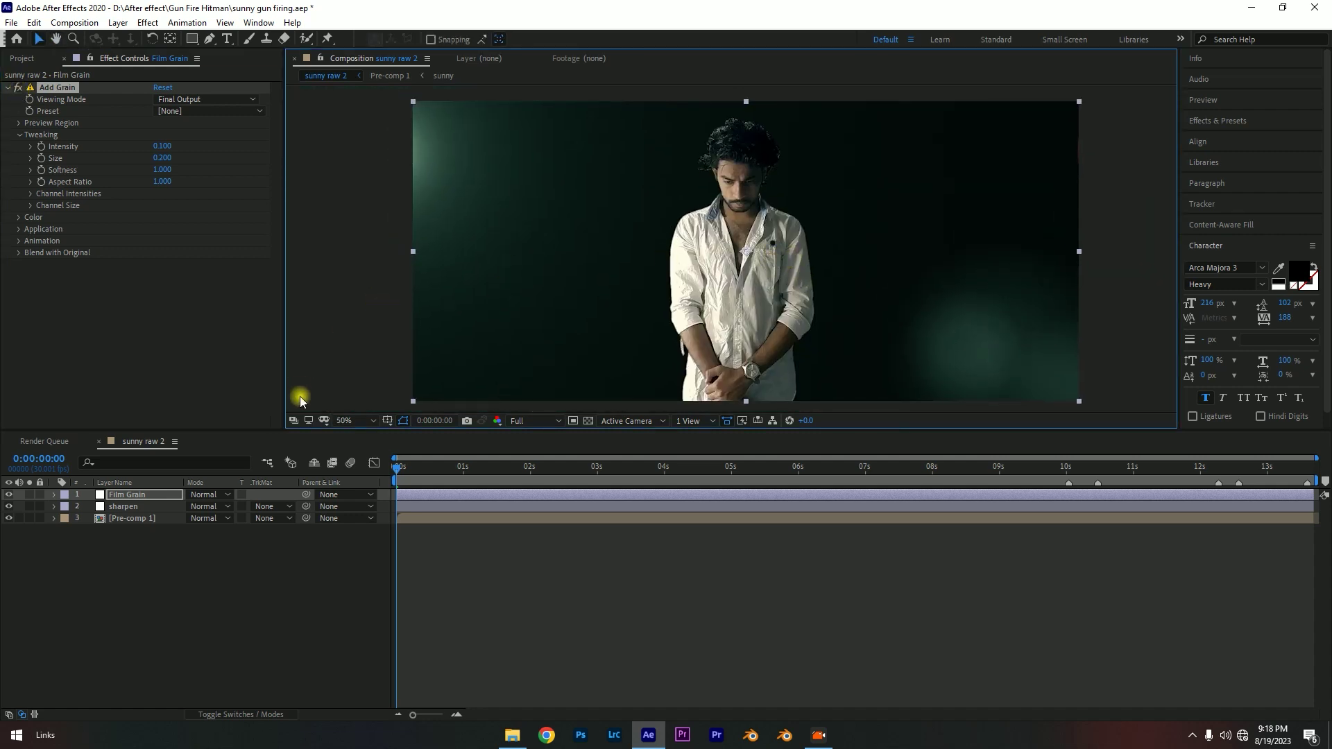
# - Fit the frame in the viewer and toggle the sharpen layer off and on to compare
pyautogui.click(360, 421)
pyautogui.click(364, 459)
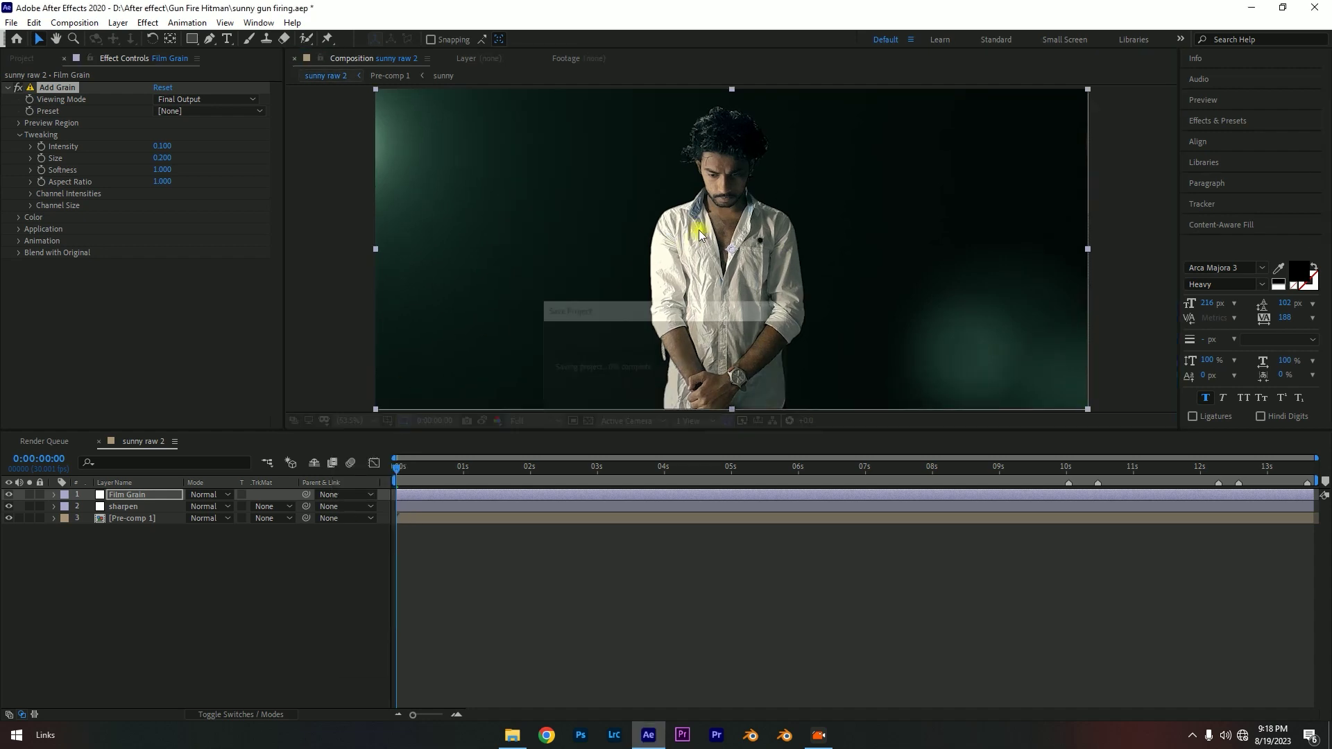
pyautogui.click(265, 593)
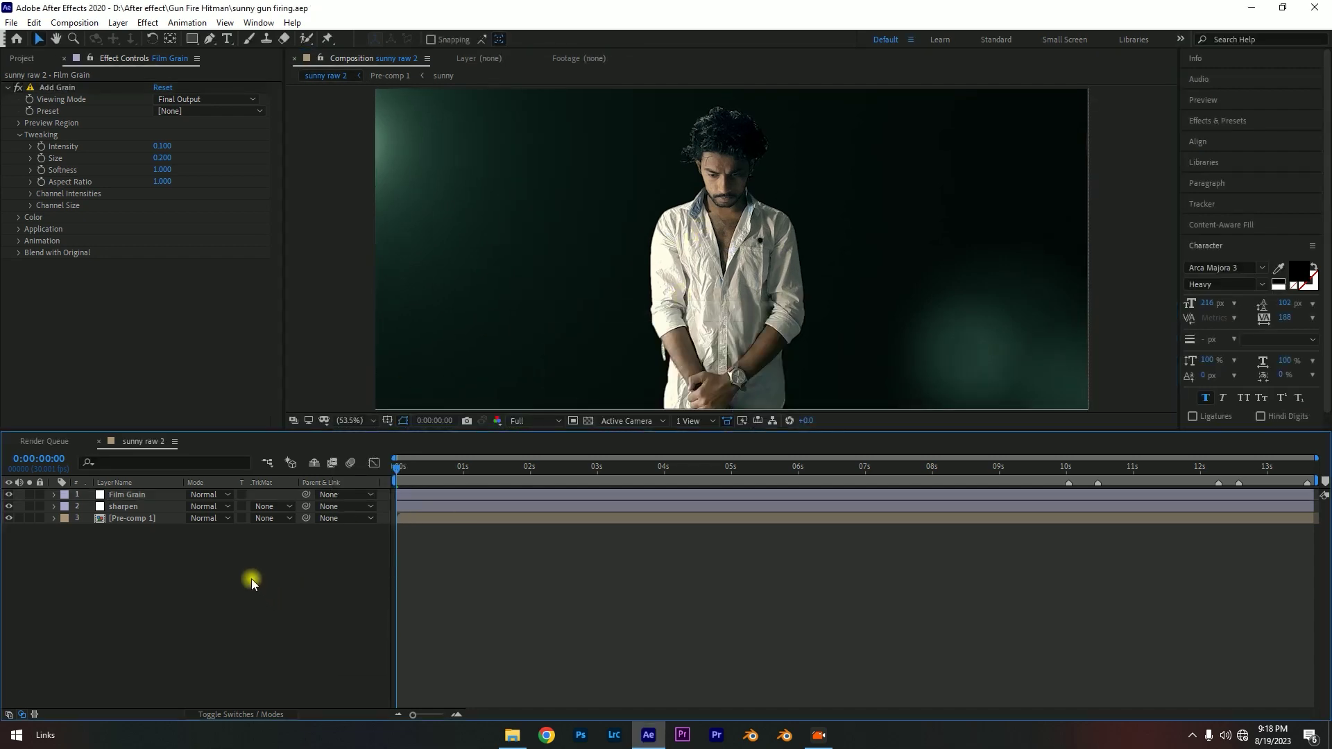
pyautogui.click(9, 506)
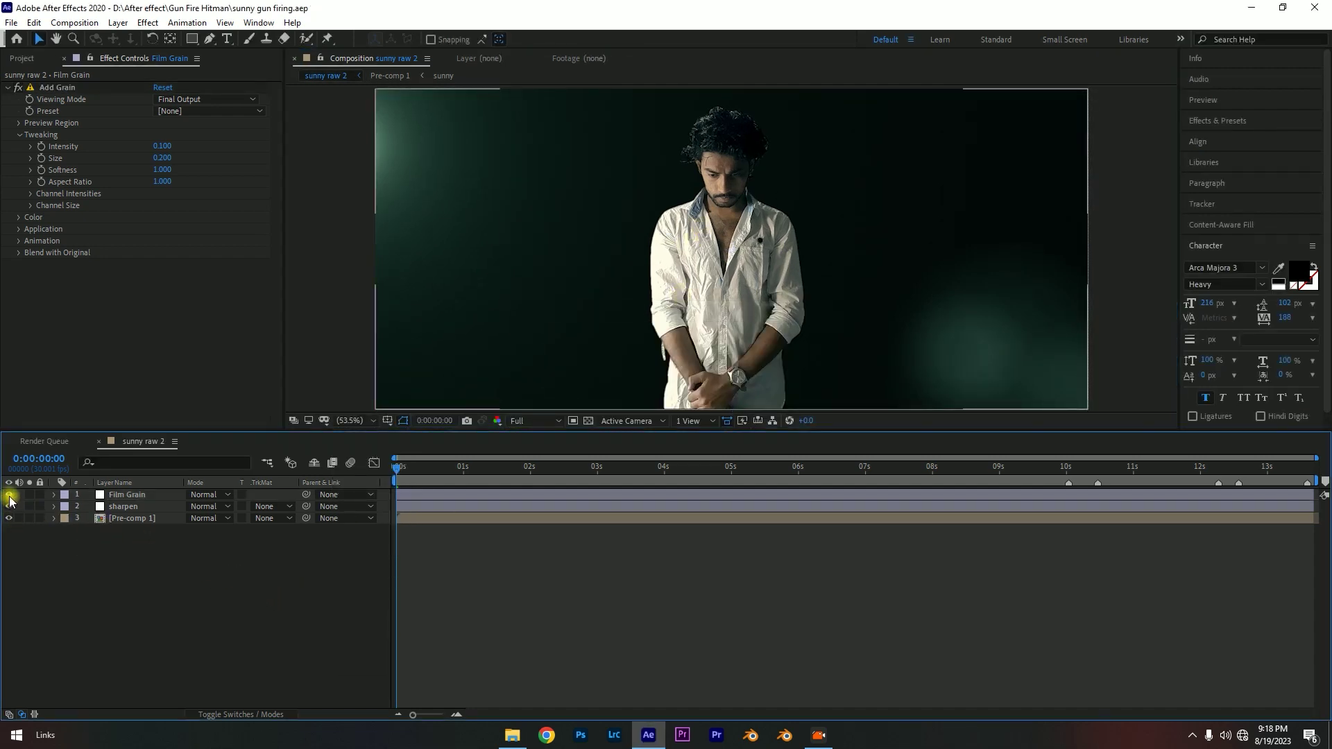
pyautogui.click(9, 503)
# - Zoom the composition view between 50% and 25% to review the graded shot
pyautogui.press(',')
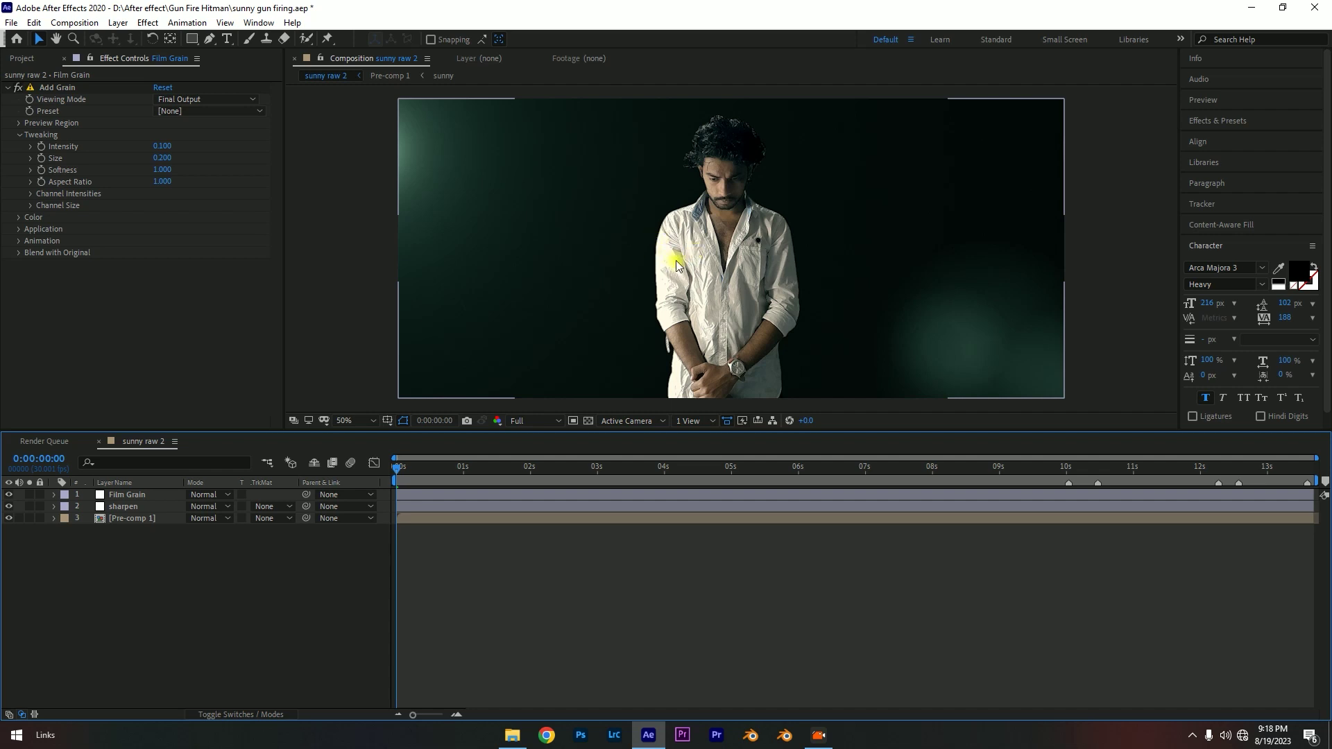
pyautogui.press(',')
pyautogui.press('.')
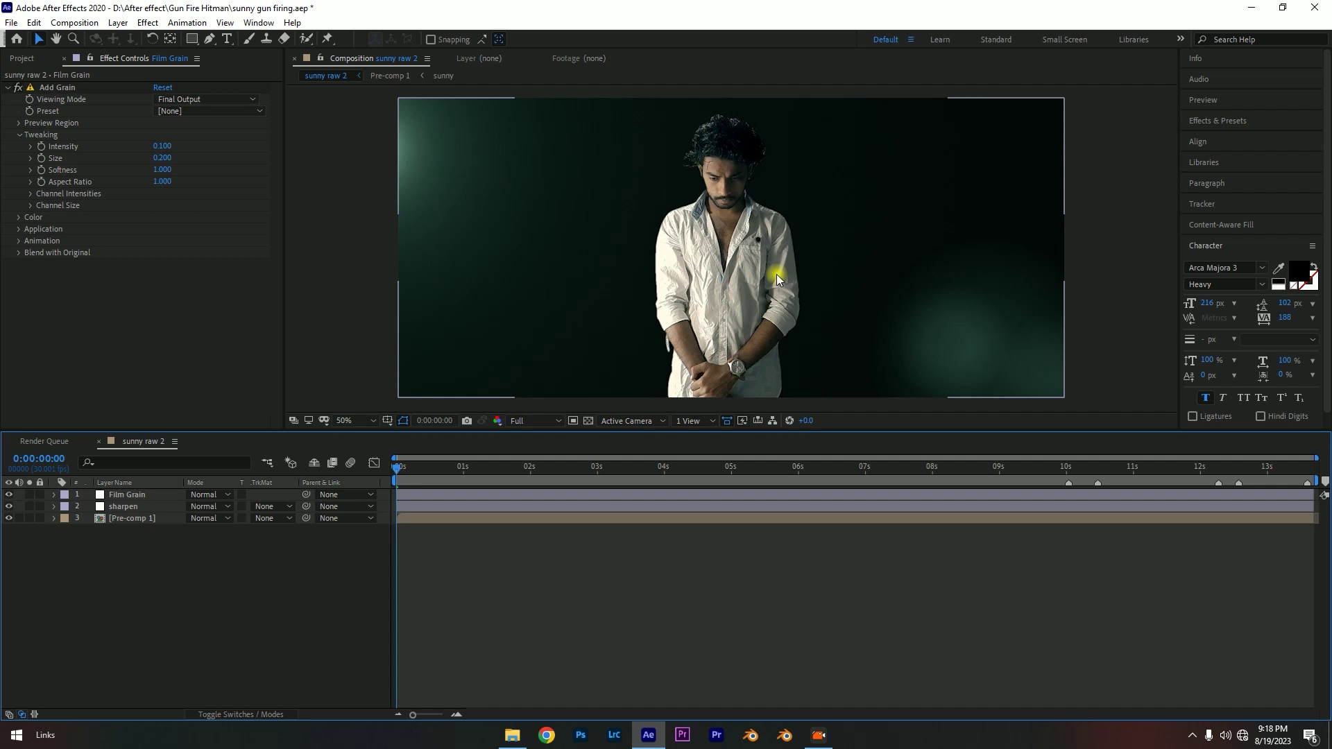
pyautogui.press(',')
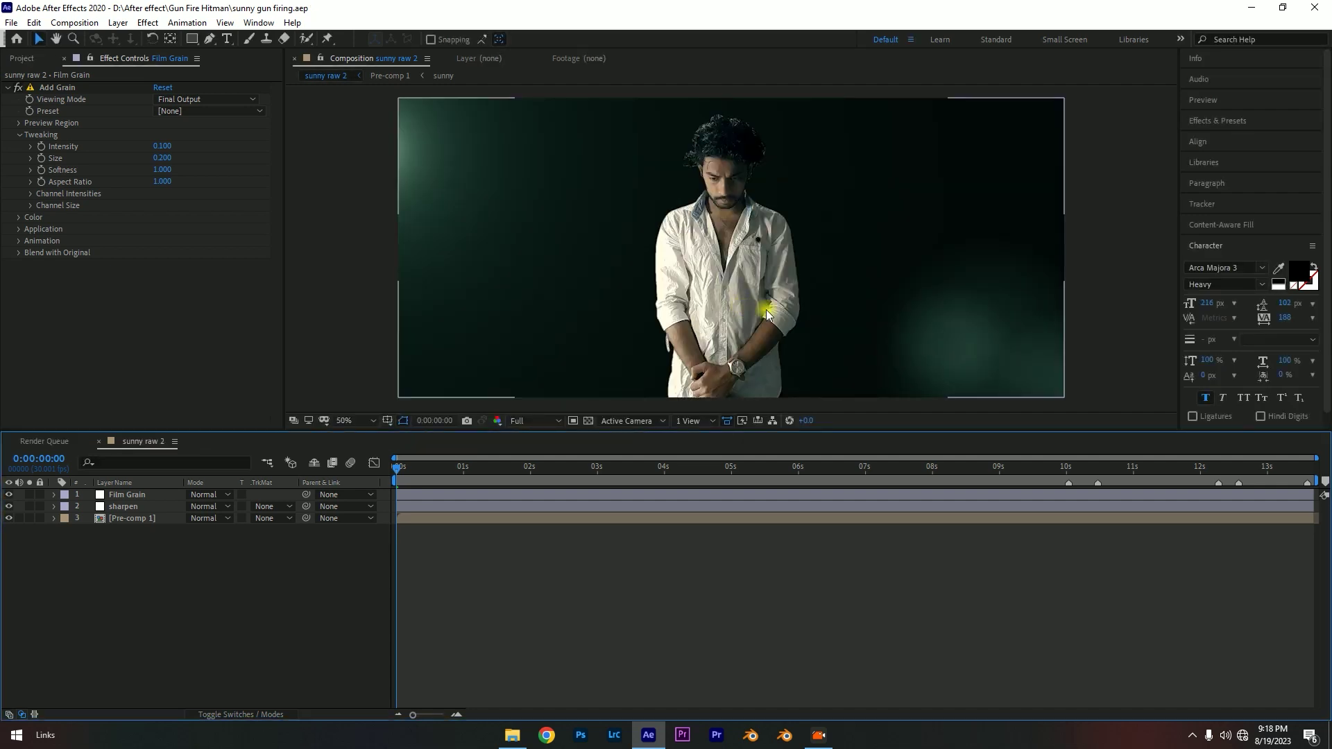